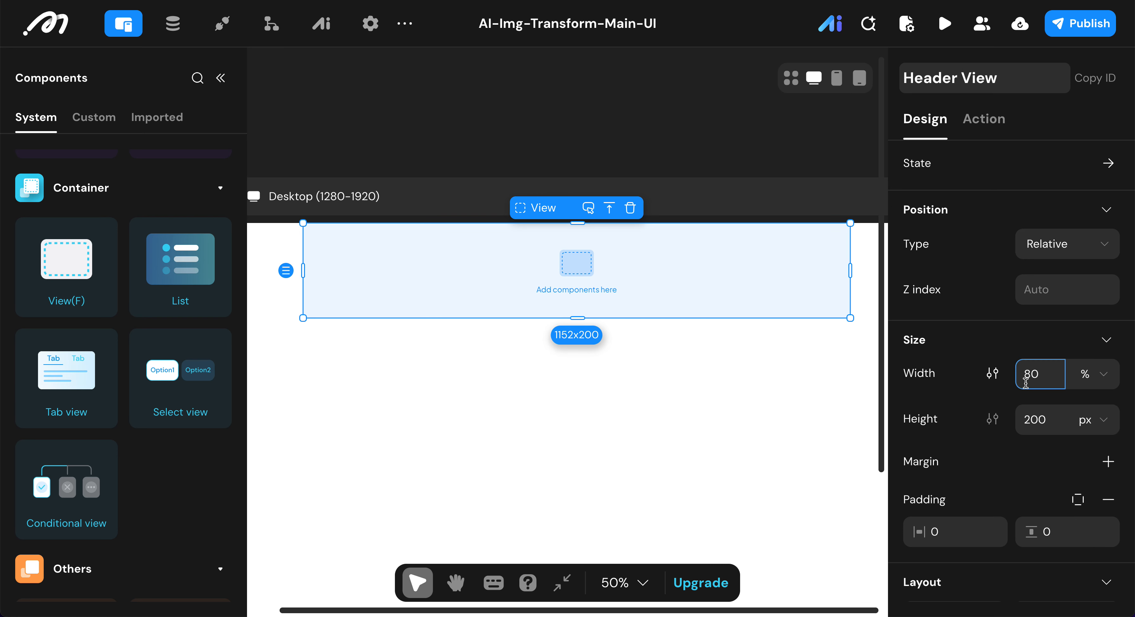
Step: Set the Header View's width to 100% and its height to 82 px
{"action": "left_click", "coordinate": [1047, 374]}
{"action": "type", "text": "100"}
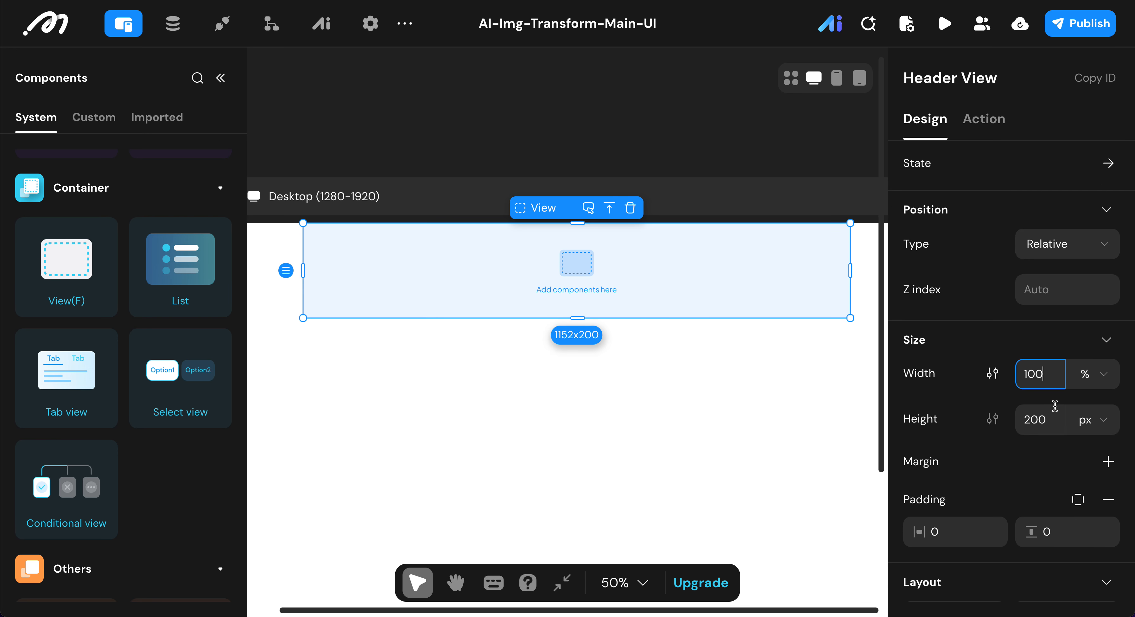
{"action": "left_click", "coordinate": [1055, 409]}
{"action": "type", "text": "83"}
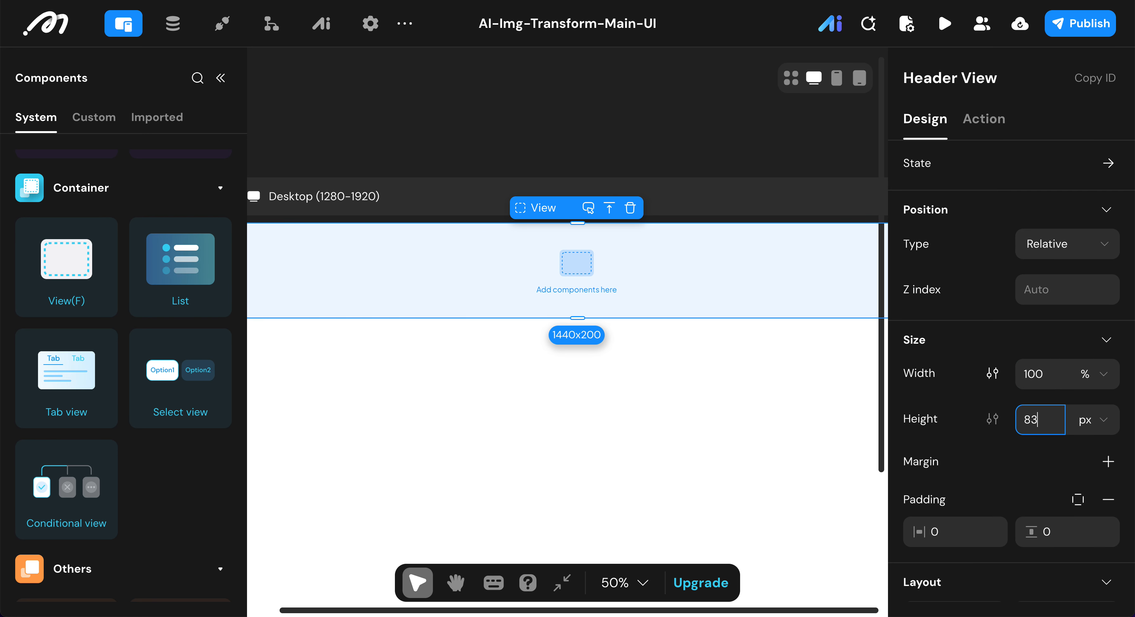
{"action": "key", "text": "Return"}
Step: Remove the Header View's background color and add a border in light gray E5E5E5
{"action": "scroll", "coordinate": [952, 423], "scroll_direction": "down", "scroll_amount": 10}
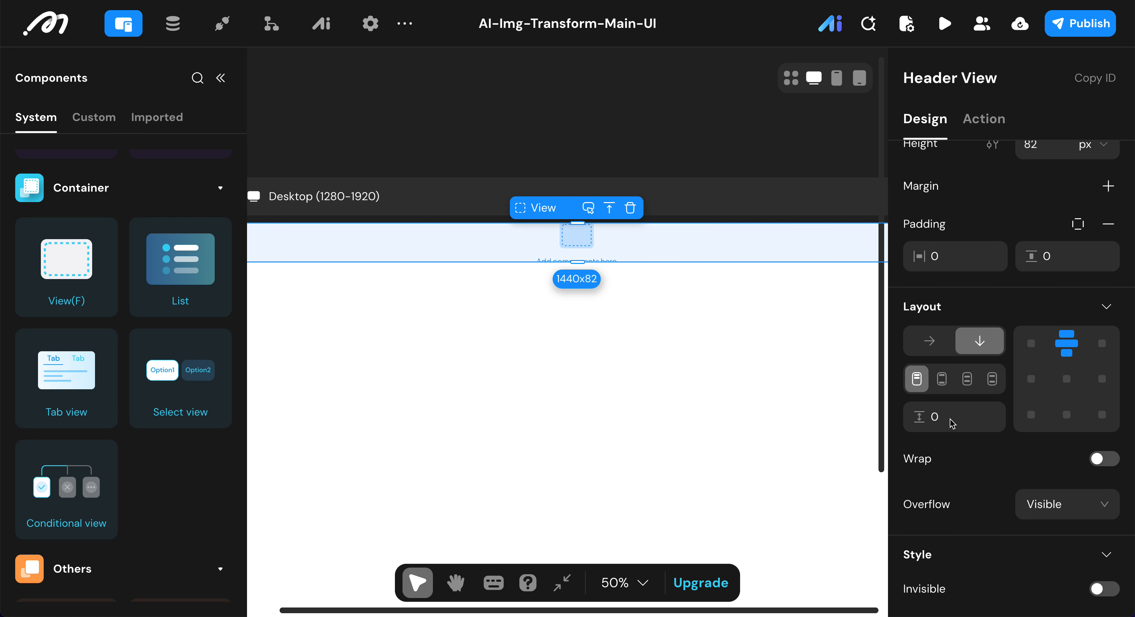
{"action": "scroll", "coordinate": [953, 423], "scroll_direction": "down", "scroll_amount": 2}
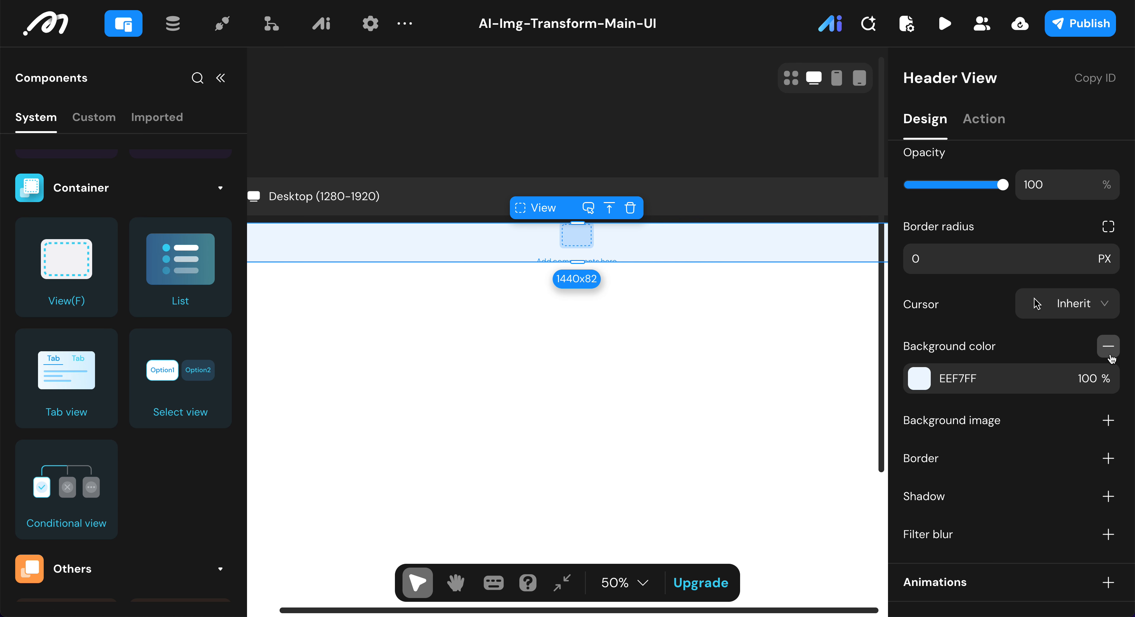
{"action": "left_click", "coordinate": [1108, 346]}
{"action": "left_click", "coordinate": [1108, 458]}
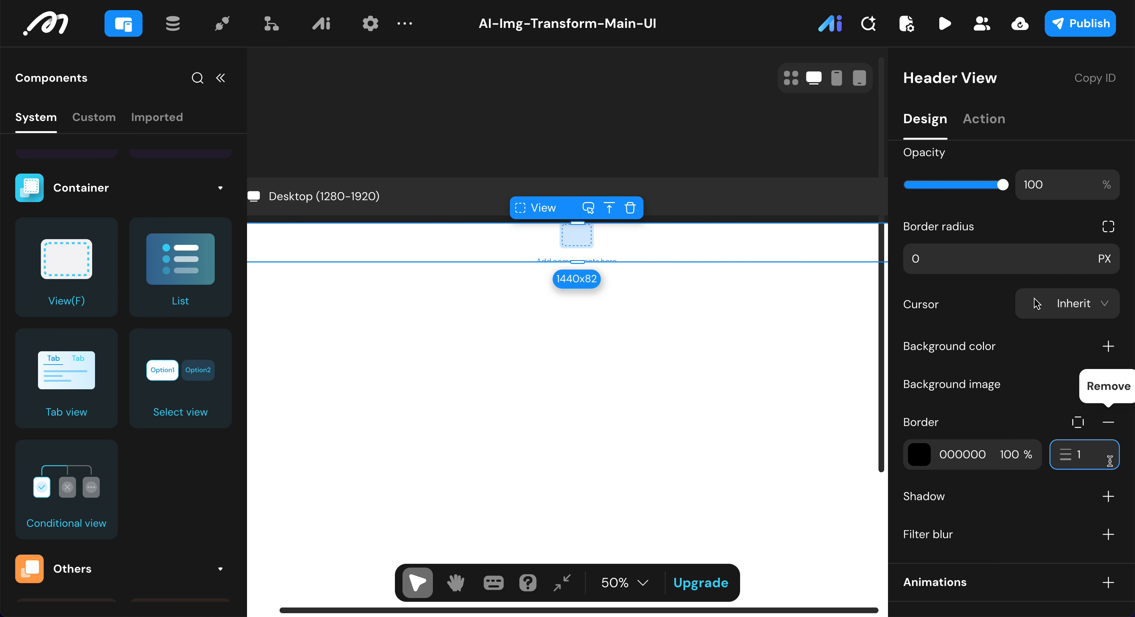
{"action": "left_click", "coordinate": [916, 456]}
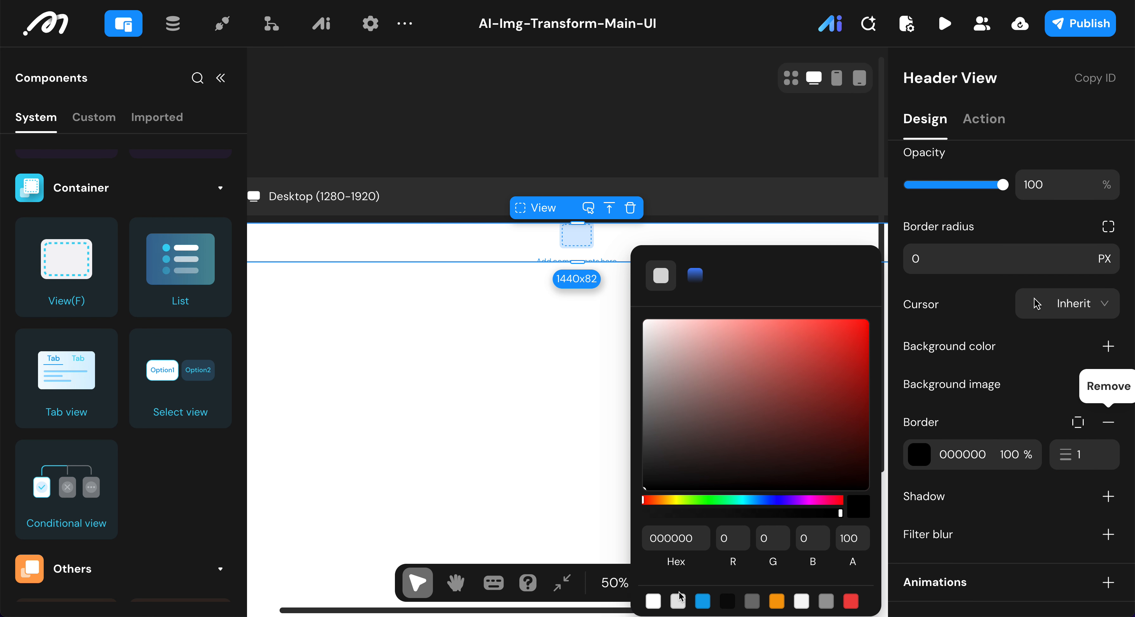
{"action": "left_click", "coordinate": [680, 604]}
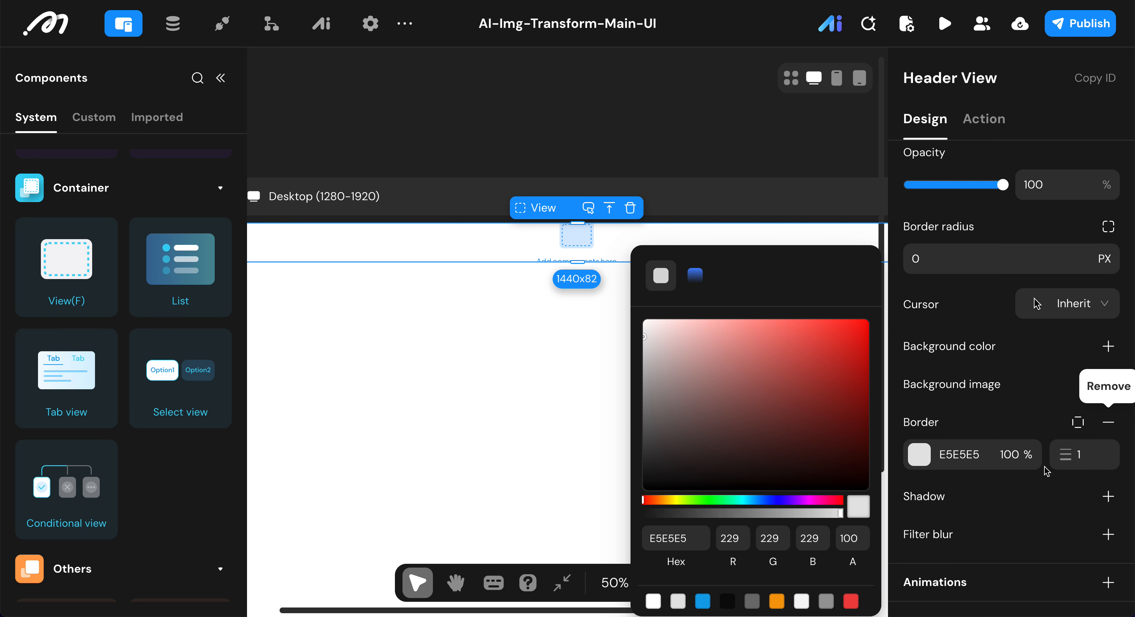
Step: Switch the header's border to individual sides and set the left, top and right widths to 0
{"action": "left_click", "coordinate": [1077, 422]}
{"action": "left_click", "coordinate": [968, 495]}
{"action": "double_click", "coordinate": [968, 495]}
{"action": "type", "text": "0"}
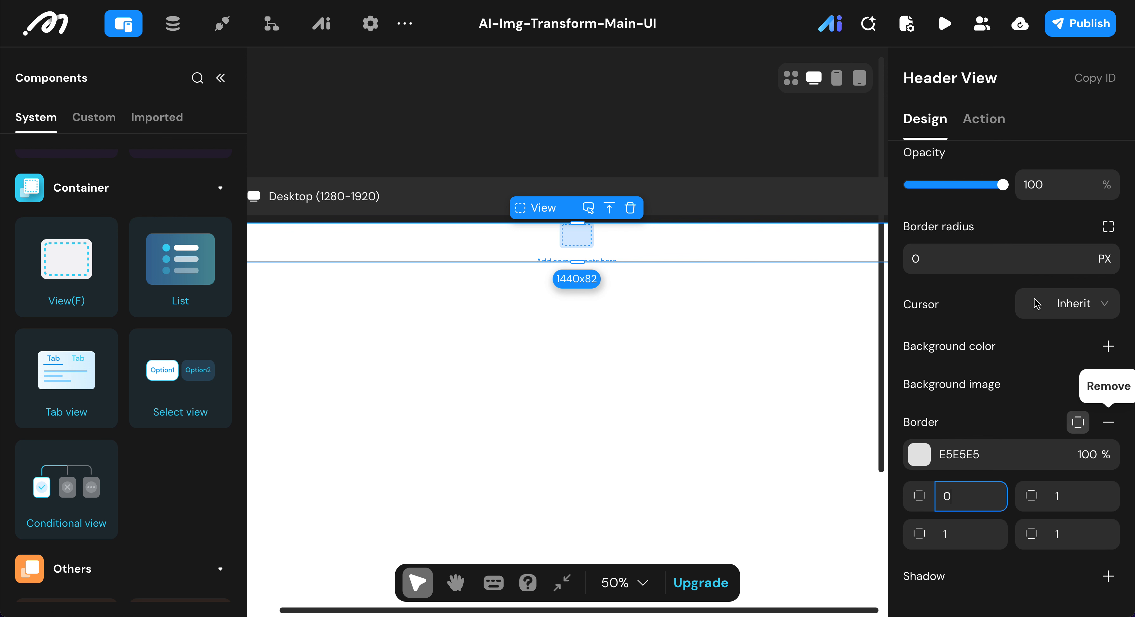
{"action": "double_click", "coordinate": [1088, 494]}
{"action": "type", "text": "0"}
{"action": "double_click", "coordinate": [976, 526]}
{"action": "type", "text": "0"}
{"action": "left_click", "coordinate": [973, 404]}
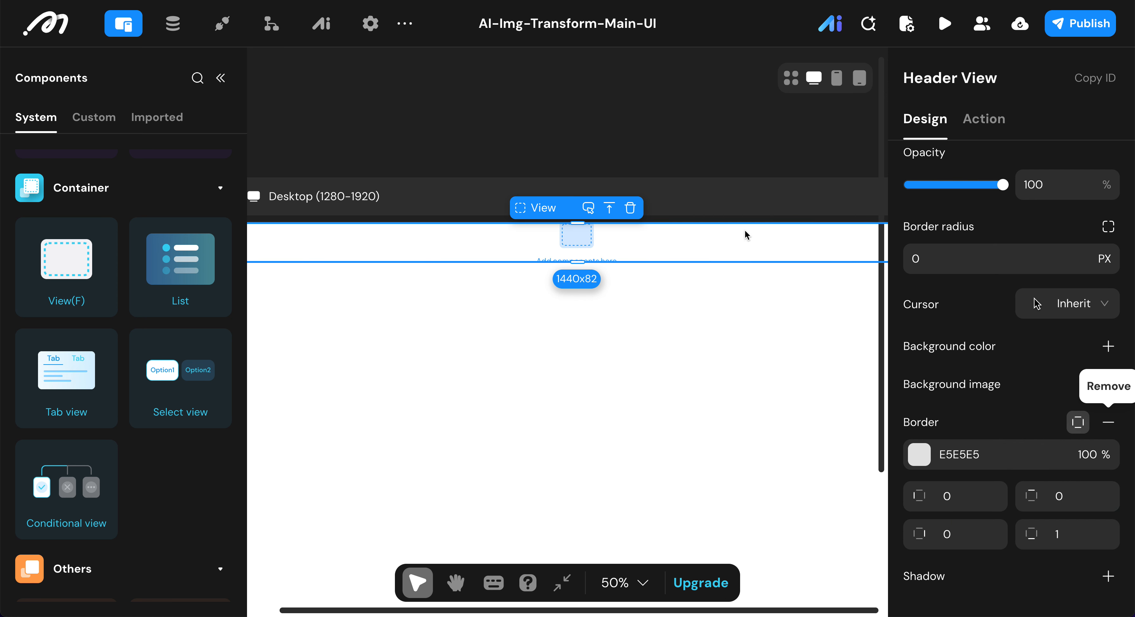
Step: Add a View container inside the Header View and rename it Content View
{"action": "double_click", "coordinate": [90, 265]}
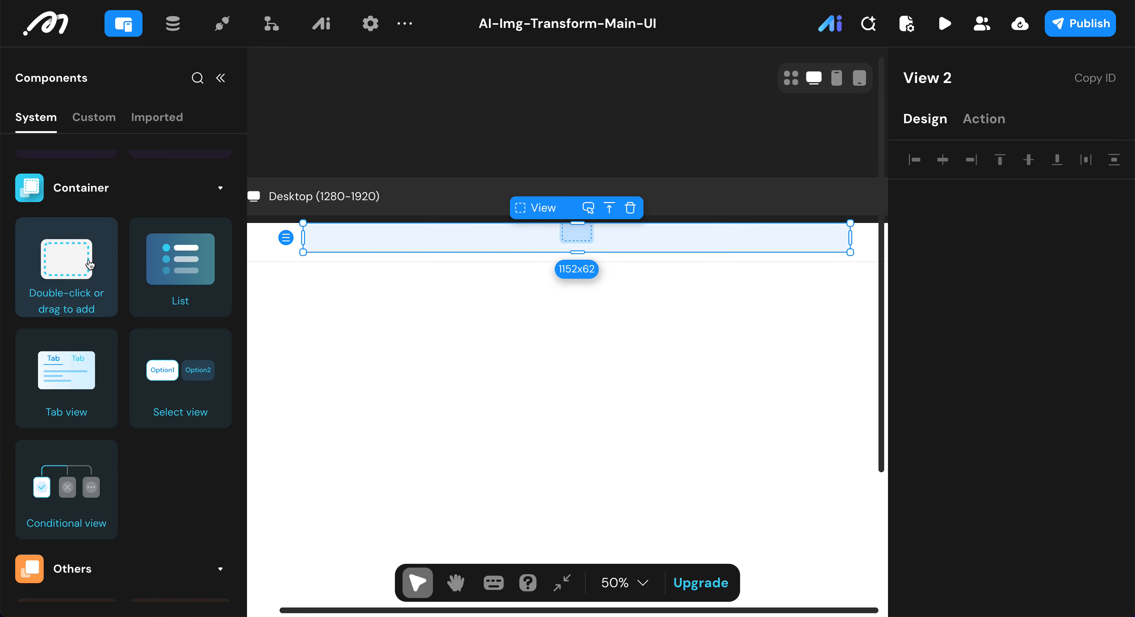
{"action": "left_click", "coordinate": [977, 82]}
{"action": "key", "text": "BackSpace"}
{"action": "key", "text": "BackSpace"}
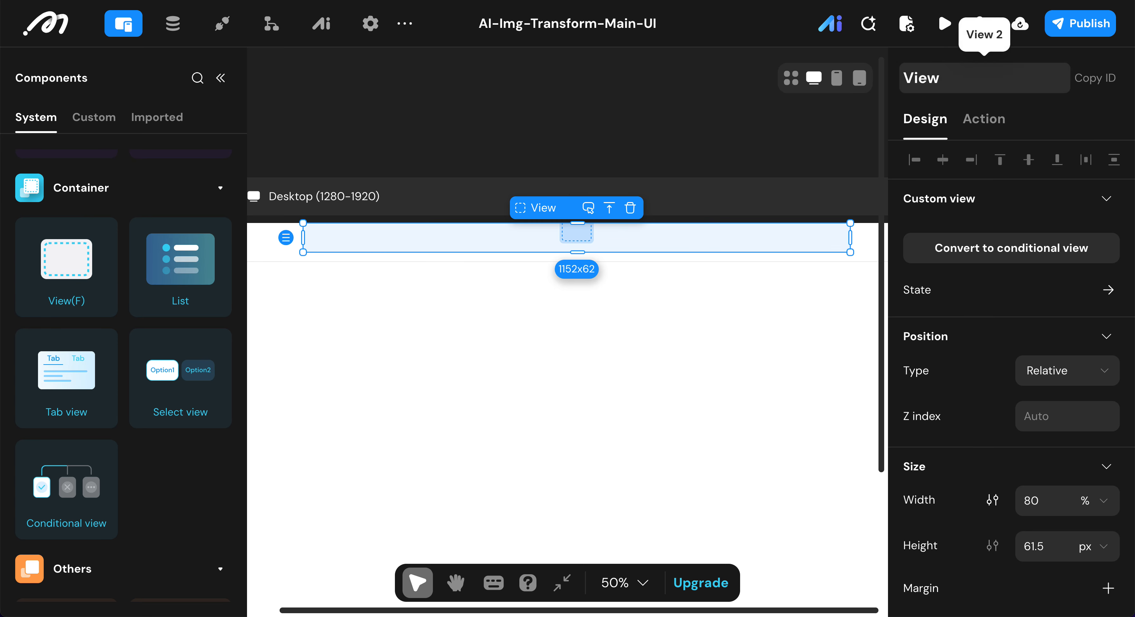
{"action": "type", "text": "con"}
{"action": "key", "text": "BackSpace"}
{"action": "key", "text": "BackSpace"}
{"action": "key", "text": "BackSpace"}
{"action": "type", "text": "Content"}
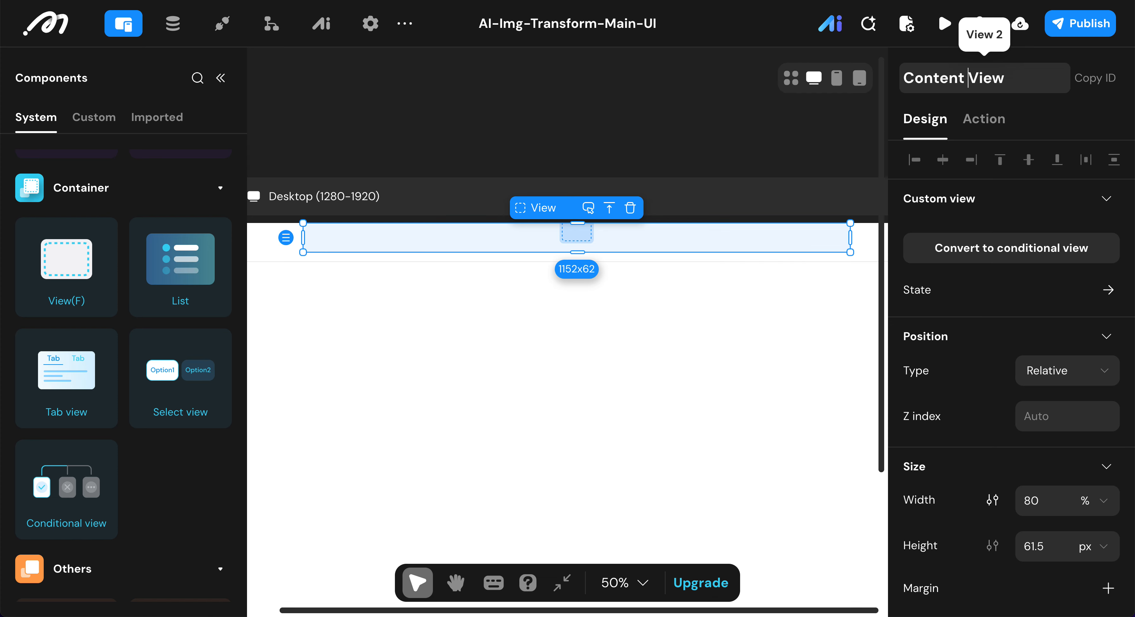
Step: Set the Content View's width to 90% and add a maximum width of 1152 px
{"action": "left_click", "coordinate": [1049, 501]}
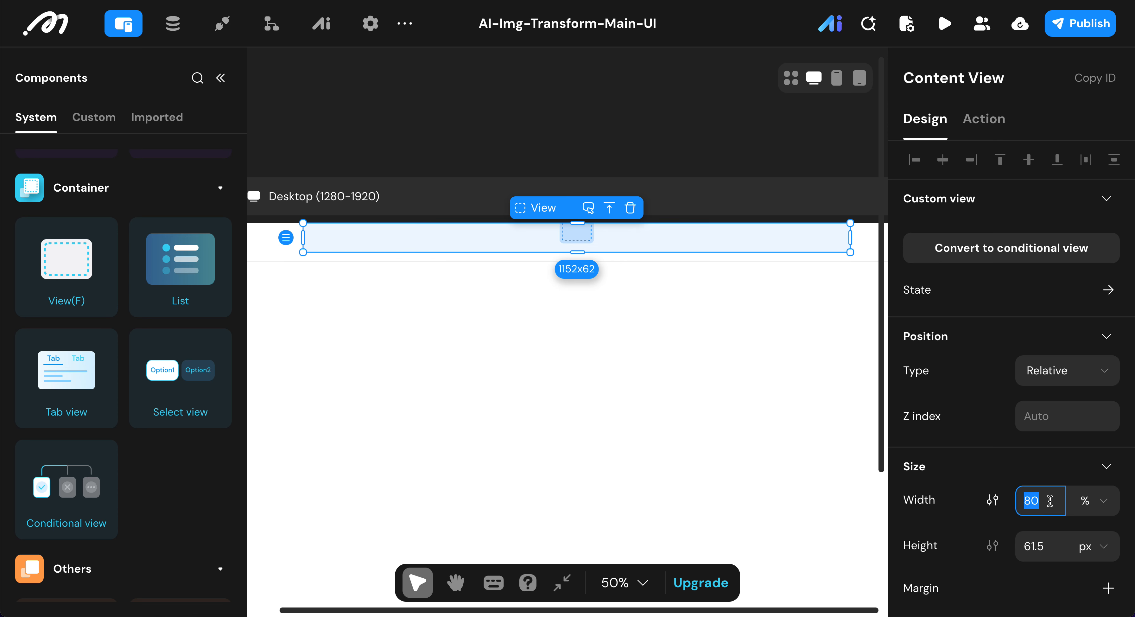
{"action": "type", "text": "90"}
{"action": "left_click", "coordinate": [991, 499]}
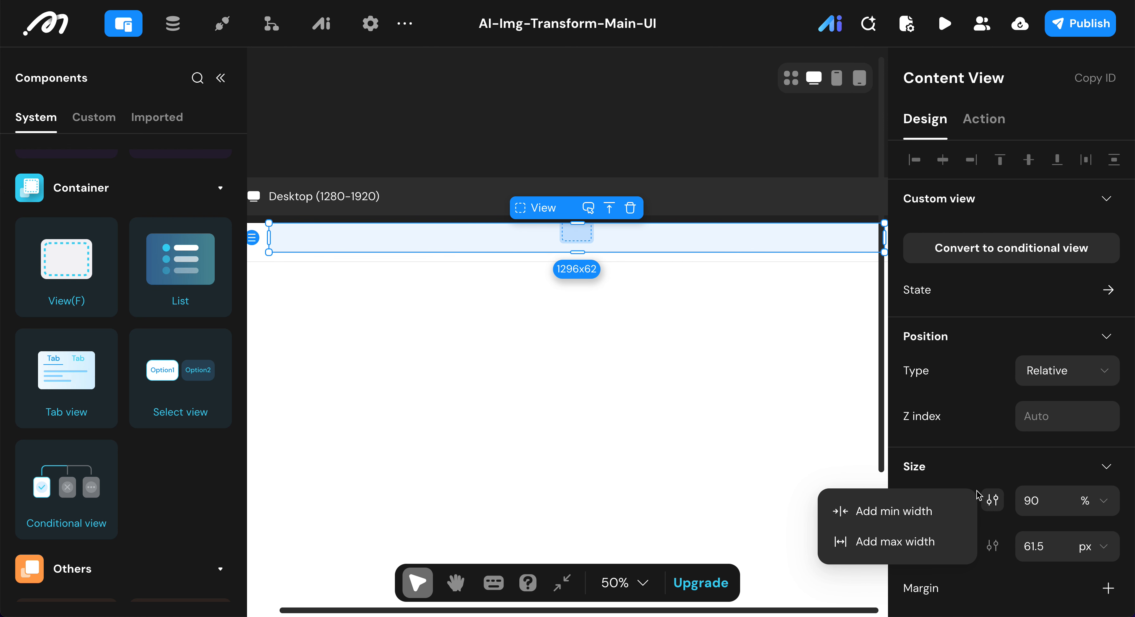
{"action": "scroll", "coordinate": [997, 509], "scroll_direction": "down", "scroll_amount": 3}
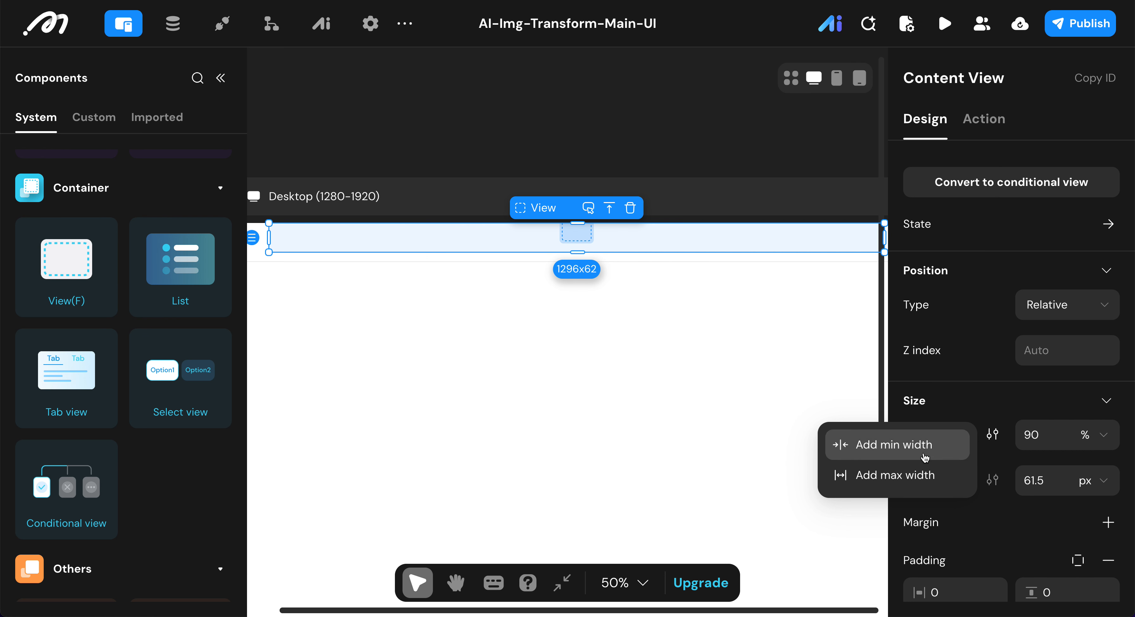
{"action": "left_click", "coordinate": [914, 483]}
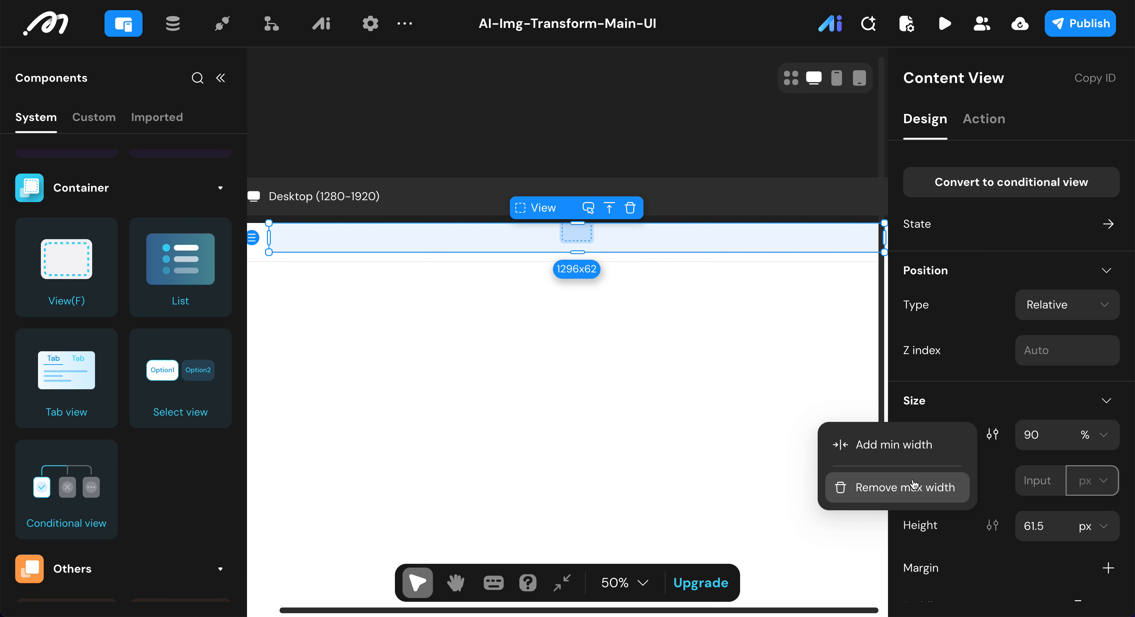
{"action": "type", "text": "11"}
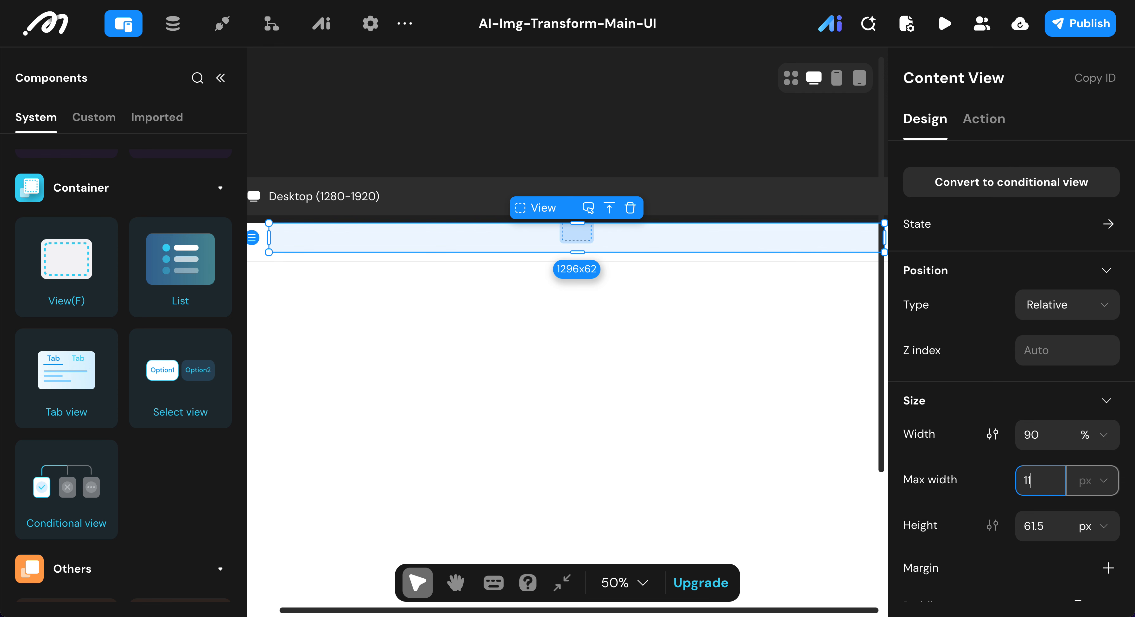
{"action": "type", "text": "52"}
Step: Set the Content View's height to 82 px and its horizontal and vertical padding to 16
{"action": "scroll", "coordinate": [916, 446], "scroll_direction": "down", "scroll_amount": 5}
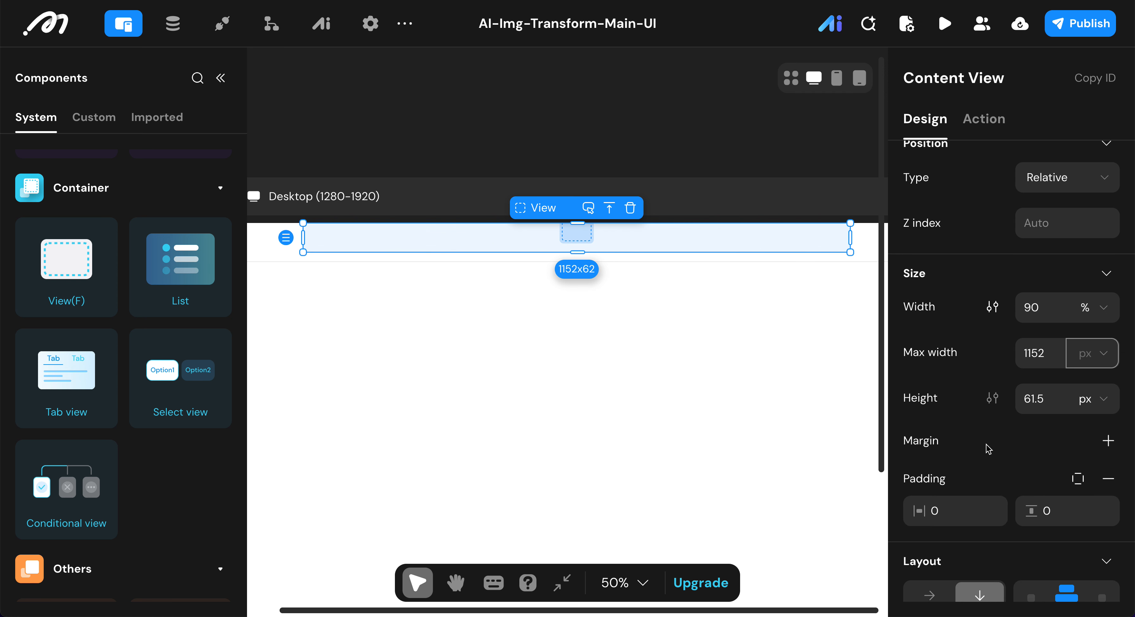
{"action": "left_click", "coordinate": [1052, 399]}
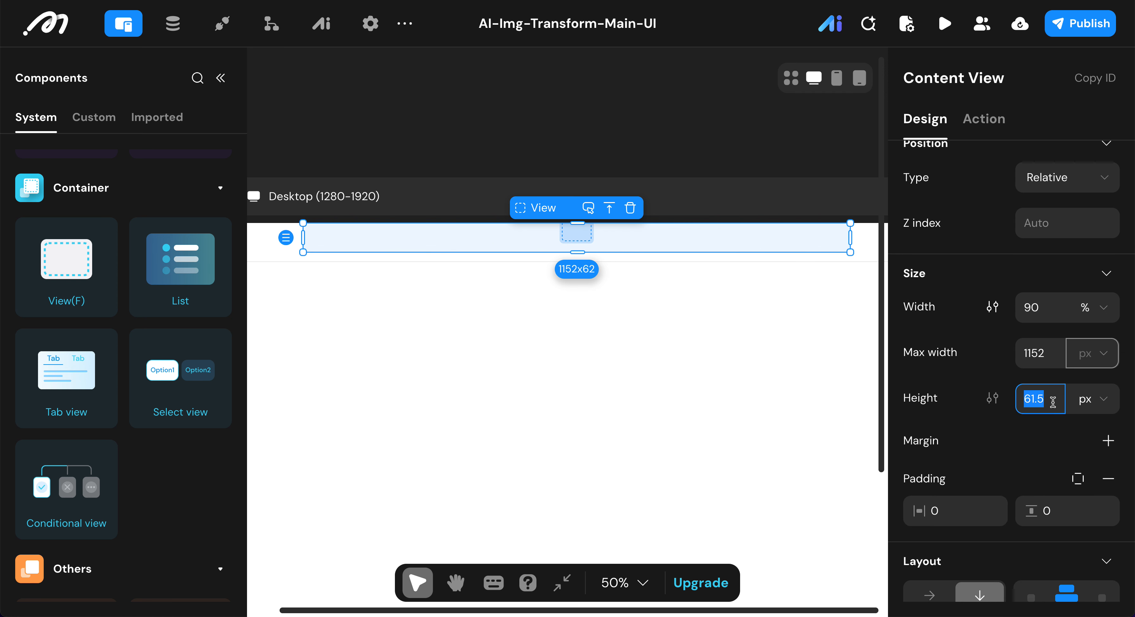
{"action": "type", "text": "82"}
{"action": "left_click", "coordinate": [972, 510]}
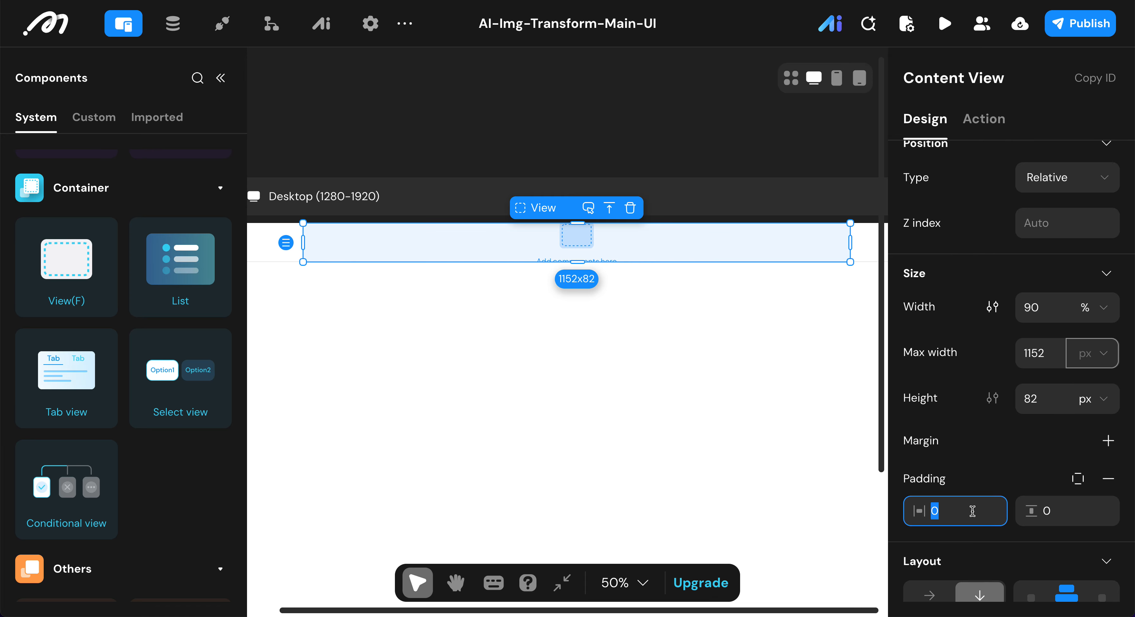
{"action": "type", "text": "16"}
{"action": "left_click", "coordinate": [1082, 512]}
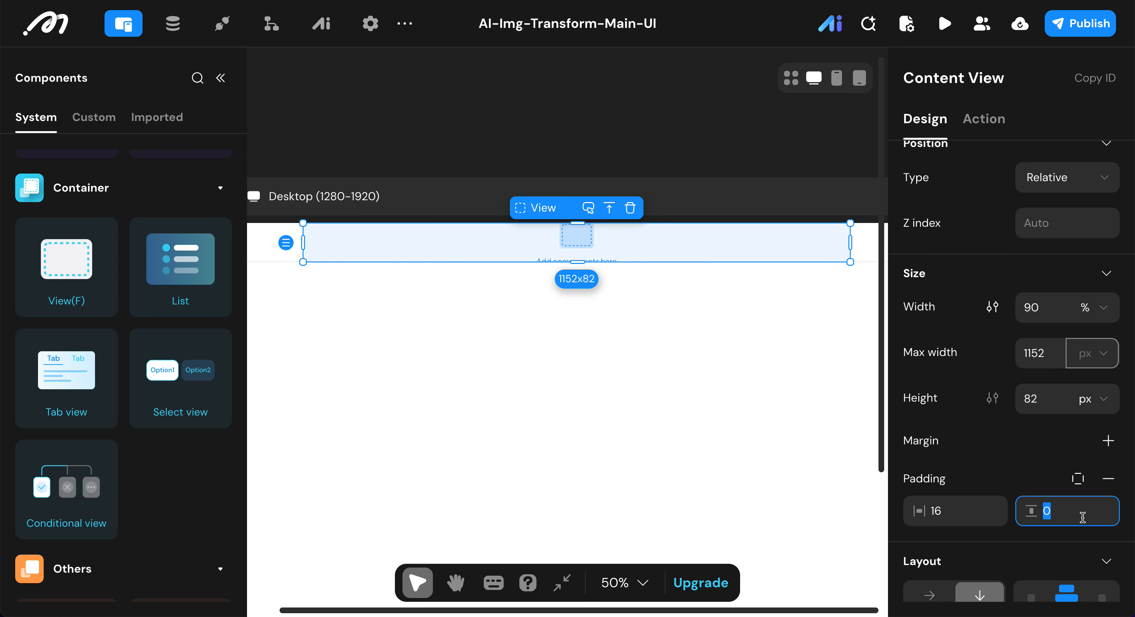
{"action": "type", "text": "16"}
Step: Make the Content View's layout horizontal with space-between distribution
{"action": "scroll", "coordinate": [966, 449], "scroll_direction": "down", "scroll_amount": 4}
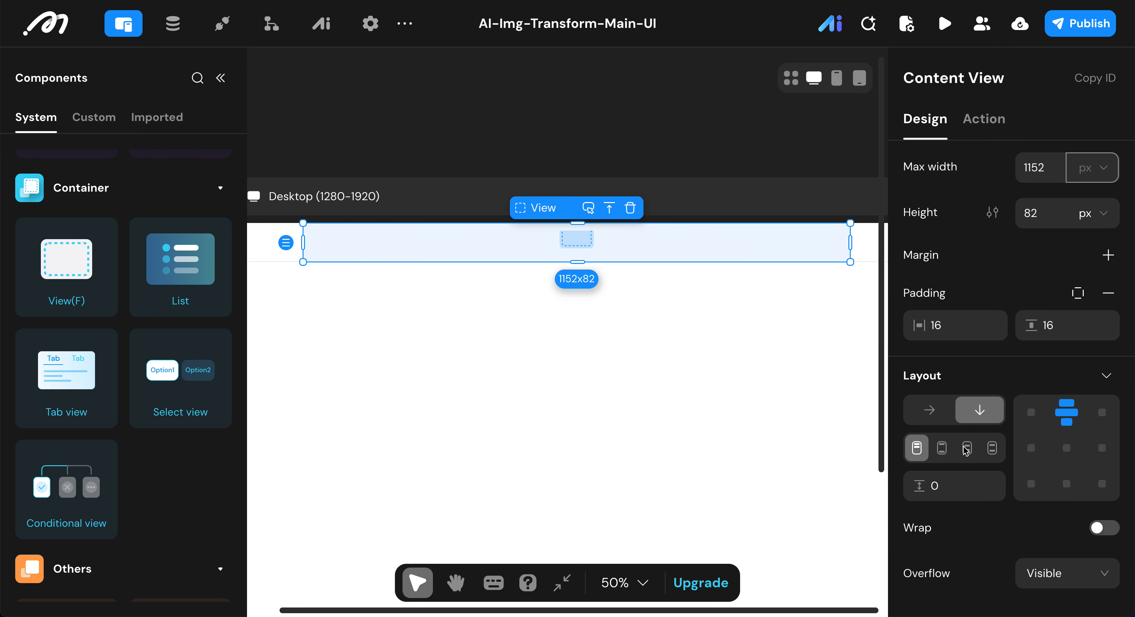
{"action": "left_click", "coordinate": [930, 414]}
{"action": "left_click", "coordinate": [943, 449]}
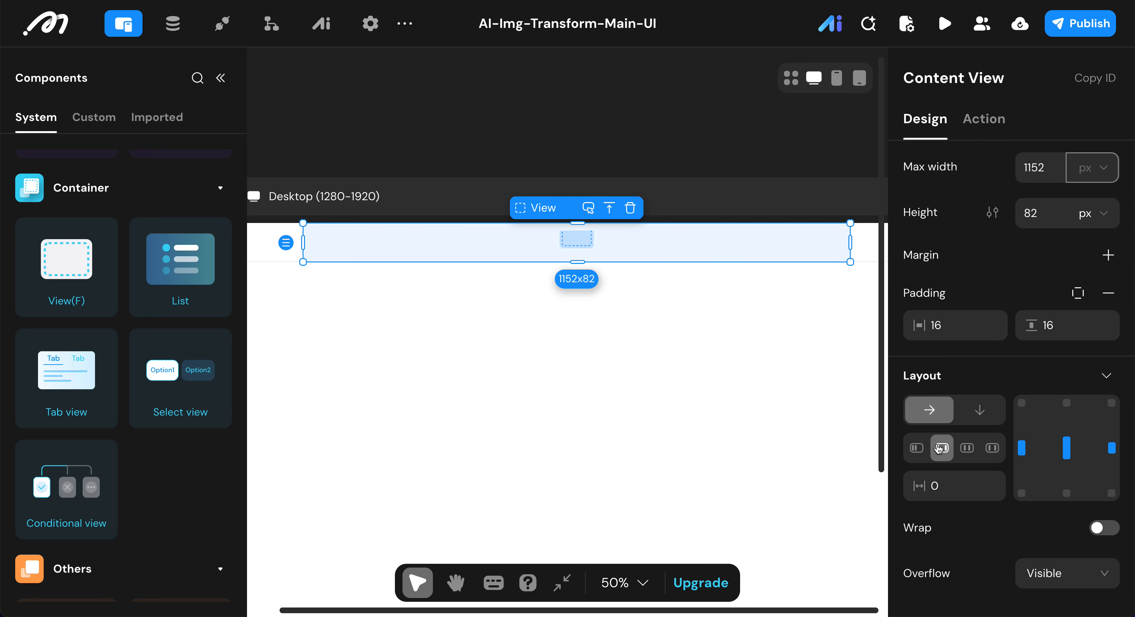
Step: Remove the Content View's background color
{"action": "scroll", "coordinate": [941, 449], "scroll_direction": "down", "scroll_amount": 9}
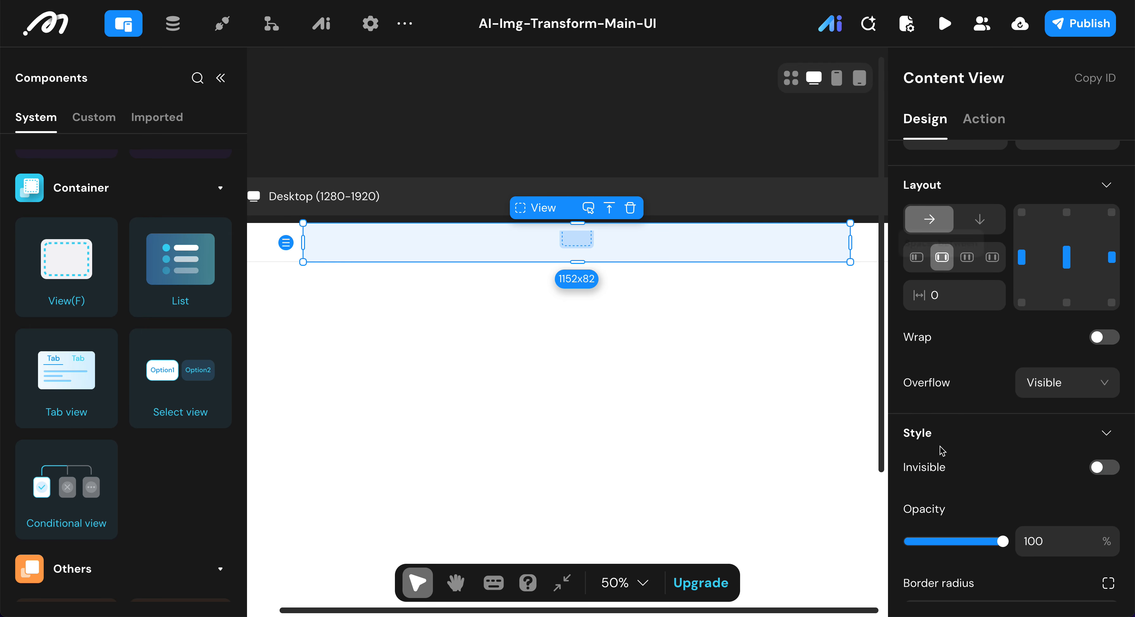
{"action": "scroll", "coordinate": [941, 449], "scroll_direction": "down", "scroll_amount": 2}
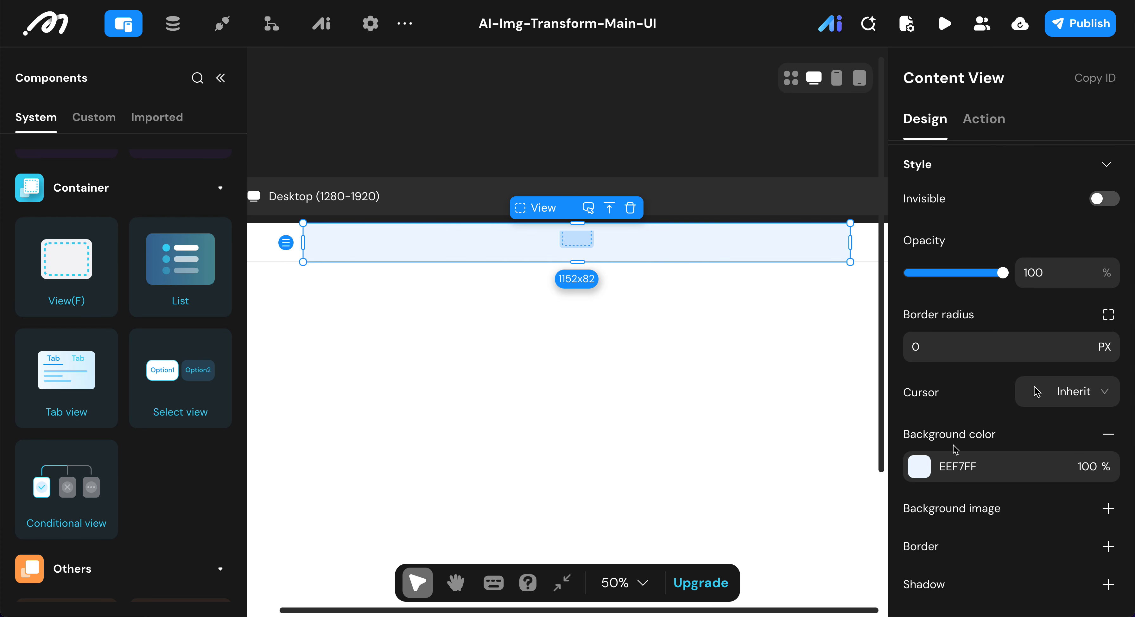
{"action": "left_click", "coordinate": [1107, 434]}
{"action": "scroll", "coordinate": [1046, 375], "scroll_direction": "up", "scroll_amount": 4}
{"action": "scroll", "coordinate": [1046, 375], "scroll_direction": "down", "scroll_amount": 2}
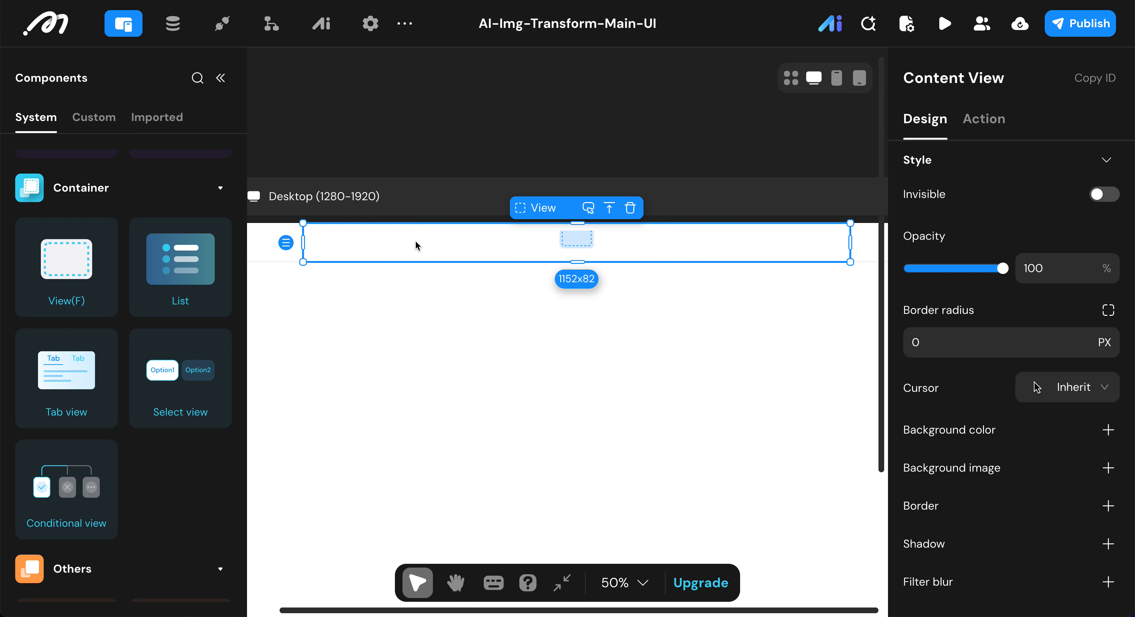
Step: Add another View container inside the Content View and rename it Logo View
{"action": "scroll", "coordinate": [52, 232], "scroll_direction": "up", "scroll_amount": 15}
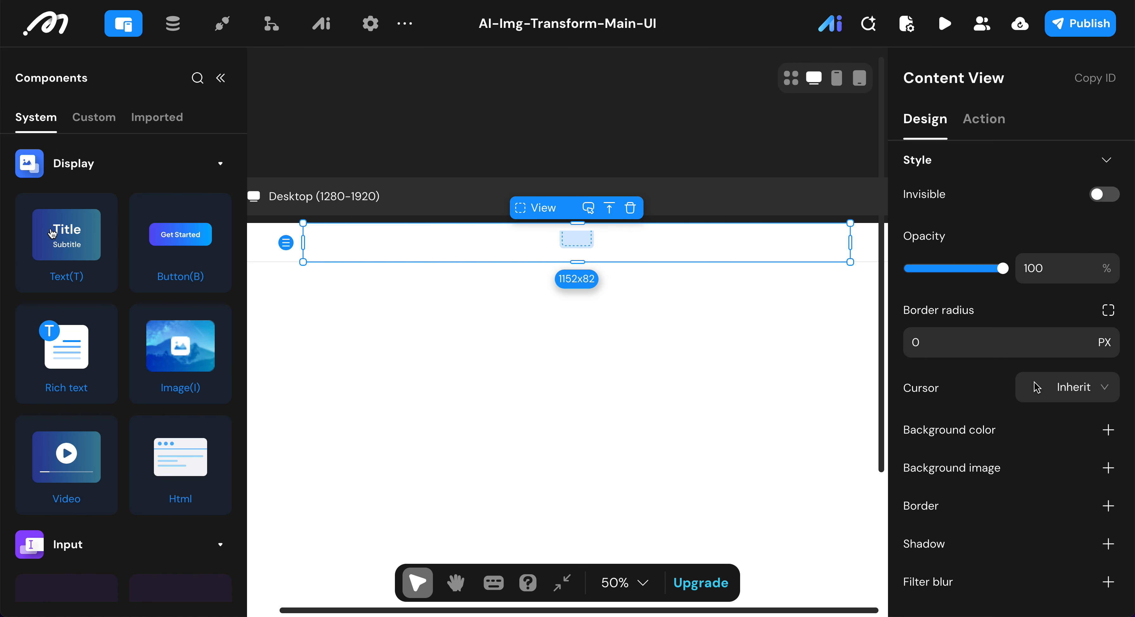
{"action": "scroll", "coordinate": [52, 232], "scroll_direction": "down", "scroll_amount": 10}
{"action": "scroll", "coordinate": [52, 233], "scroll_direction": "up", "scroll_amount": 8}
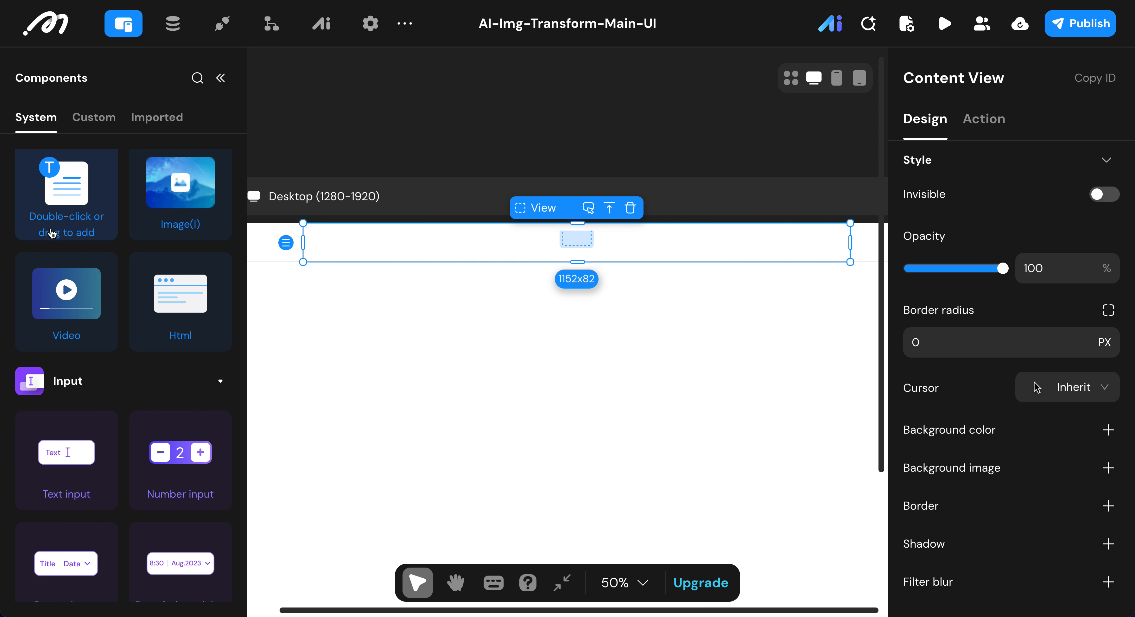
{"action": "scroll", "coordinate": [52, 233], "scroll_direction": "down", "scroll_amount": 1}
{"action": "scroll", "coordinate": [52, 233], "scroll_direction": "up", "scroll_amount": 3}
{"action": "scroll", "coordinate": [52, 233], "scroll_direction": "down", "scroll_amount": 10}
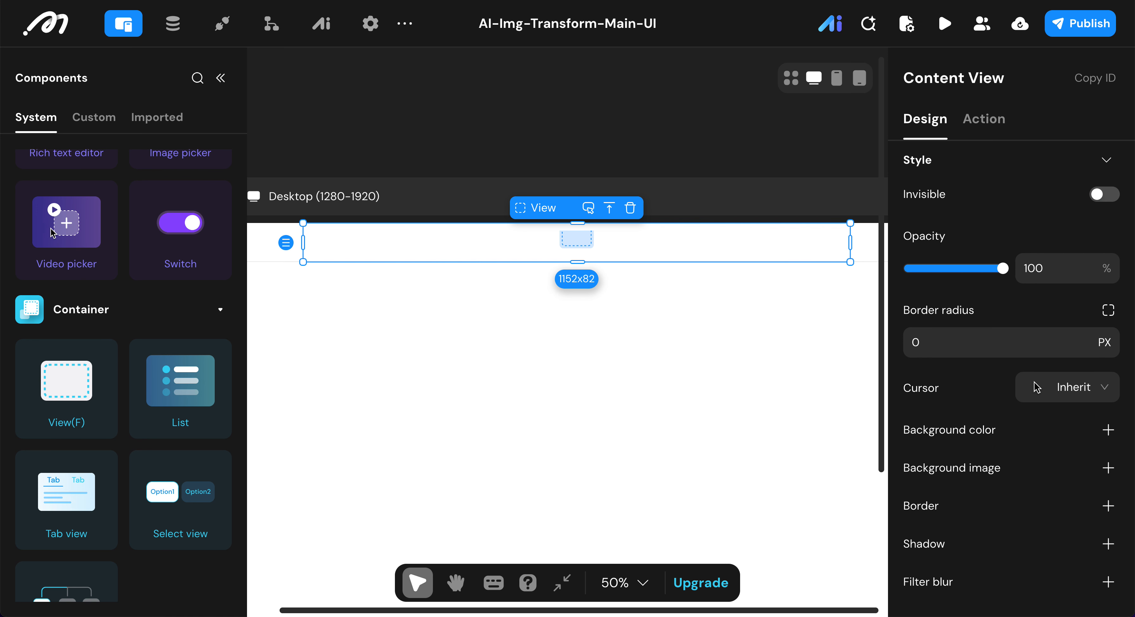
{"action": "double_click", "coordinate": [90, 375]}
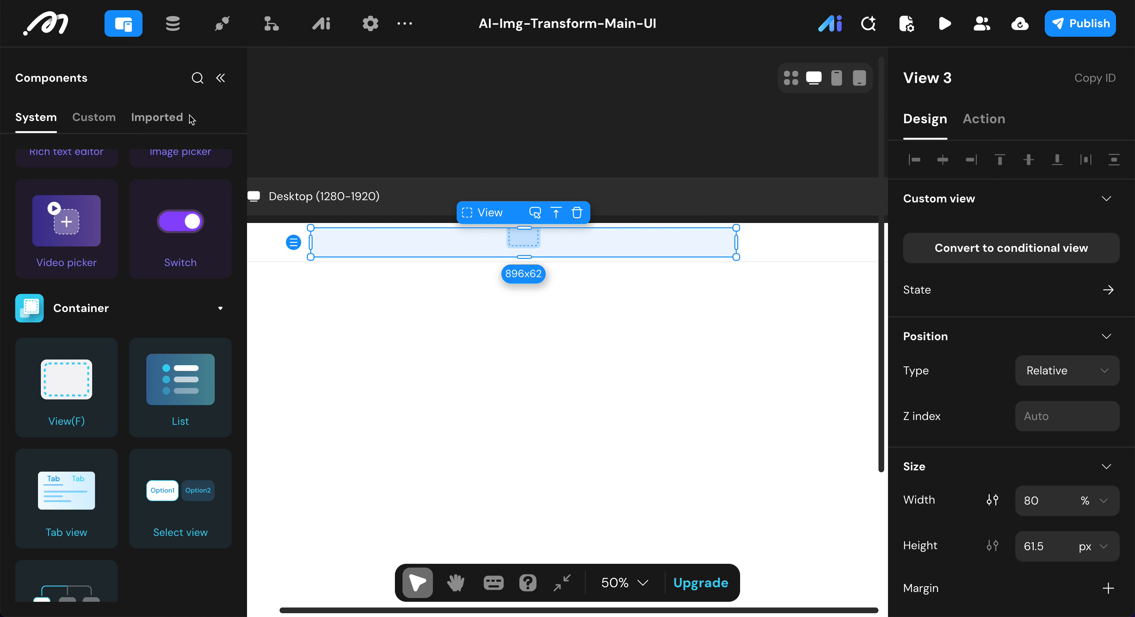
{"action": "left_click", "coordinate": [982, 77]}
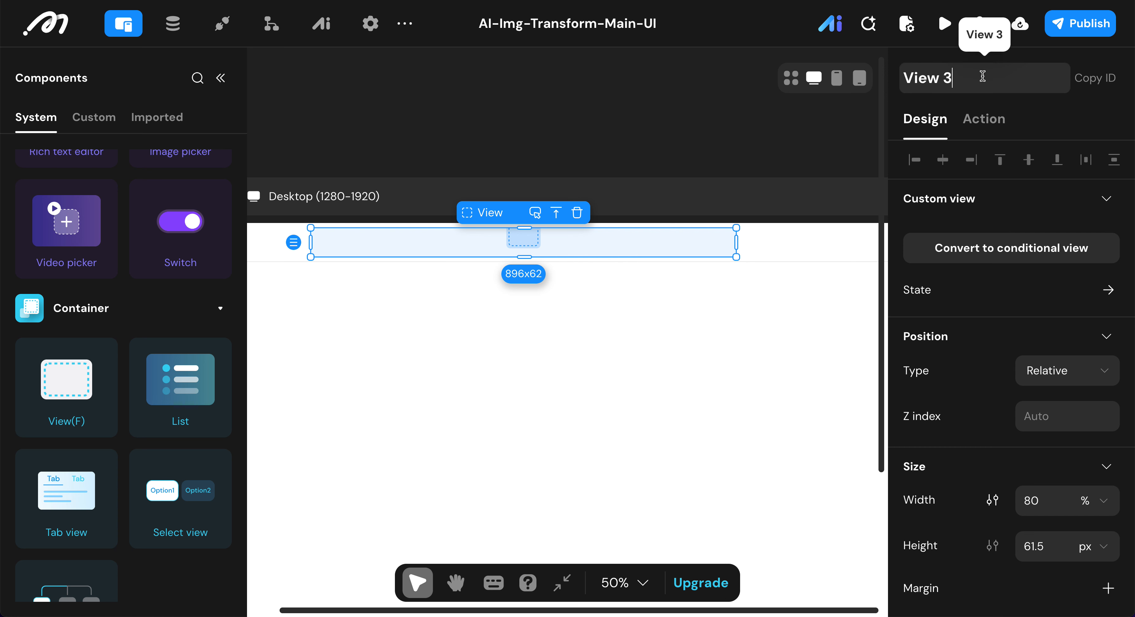
{"action": "key", "text": "BackSpace"}
{"action": "type", "text": "Logo"}
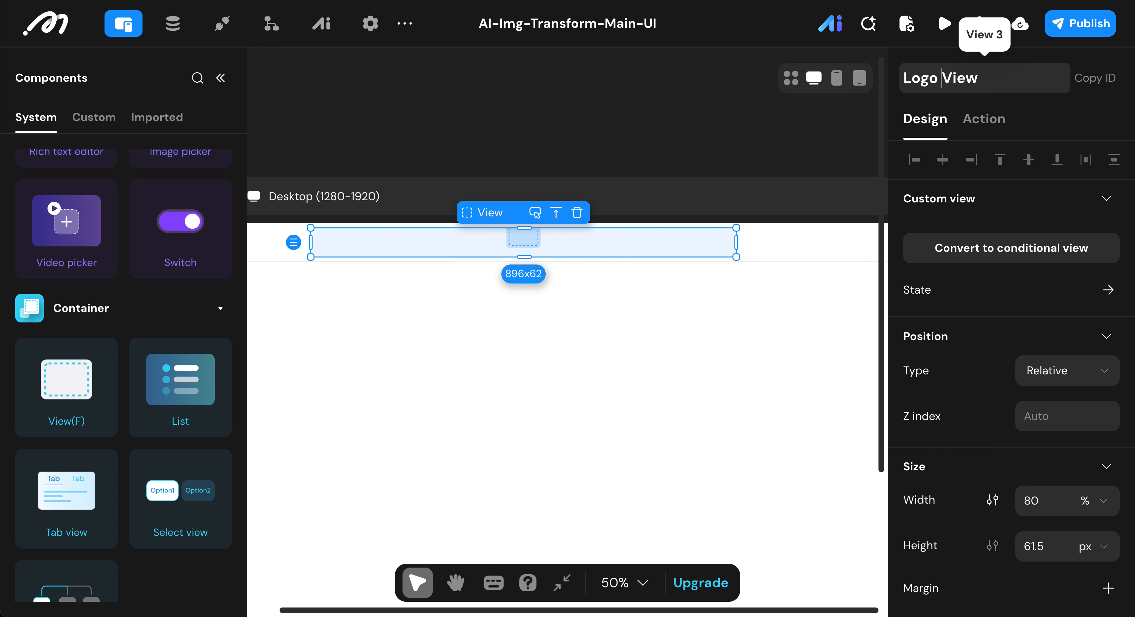
Step: Confirm the Logo View name and set the width of the Logo View to fit
{"action": "scroll", "coordinate": [1053, 394], "scroll_direction": "down", "scroll_amount": 2}
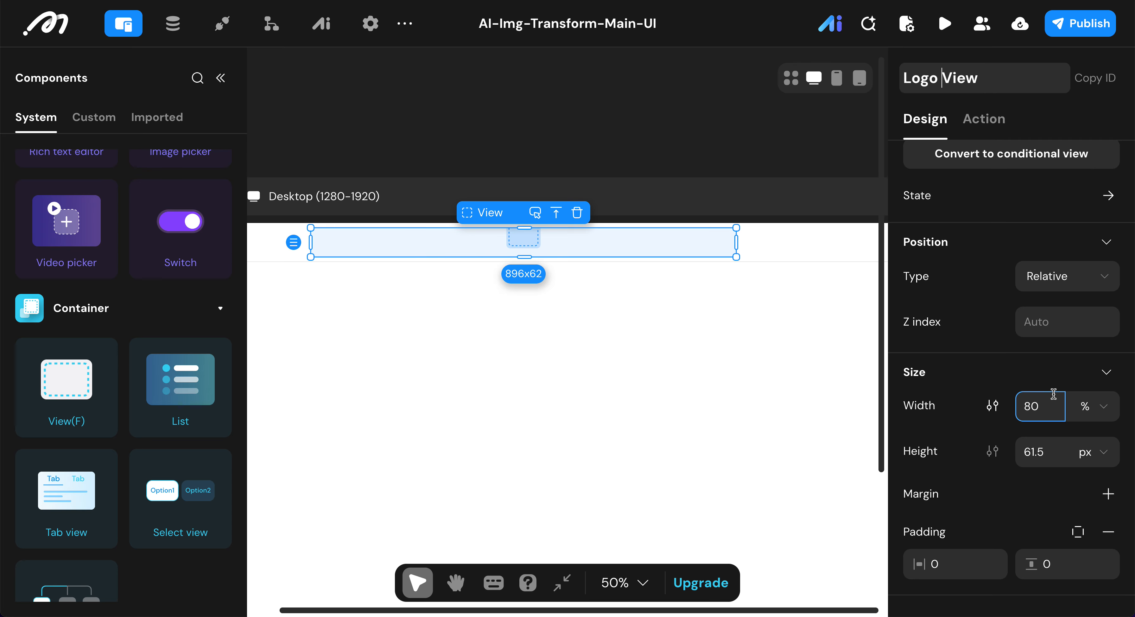
{"action": "key", "text": "Return"}
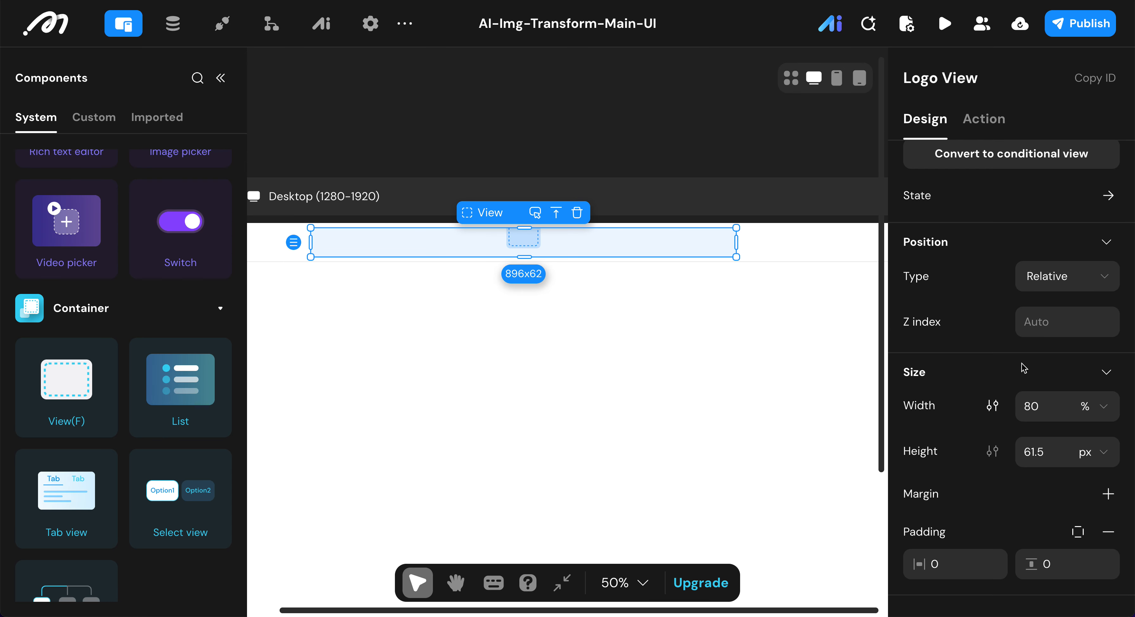
{"action": "left_click", "coordinate": [1109, 410]}
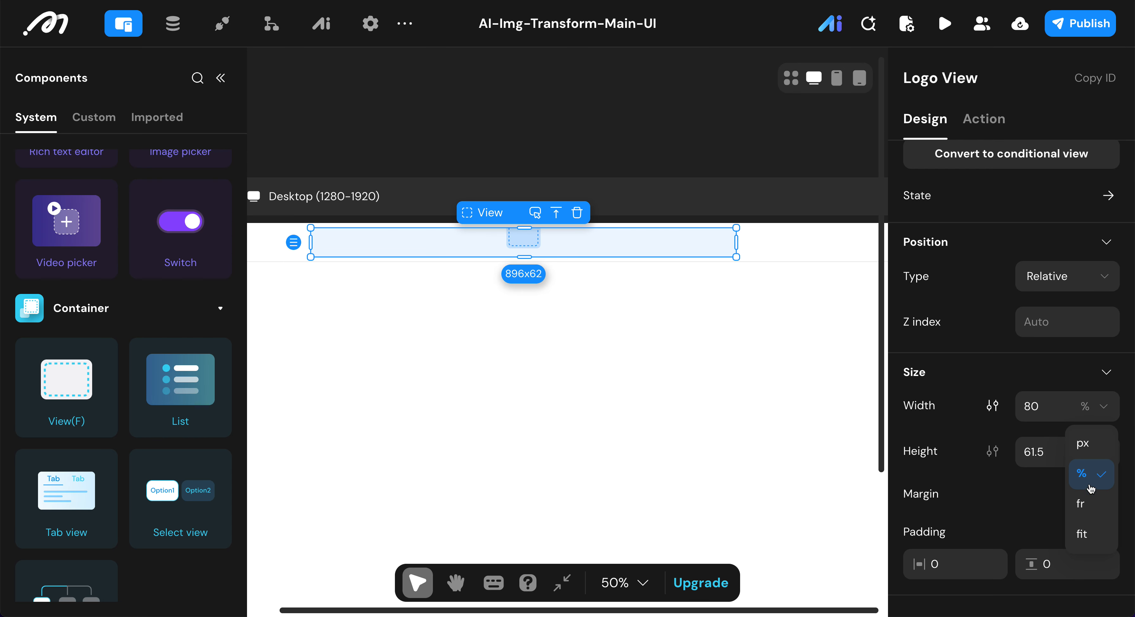
{"action": "left_click", "coordinate": [1086, 535]}
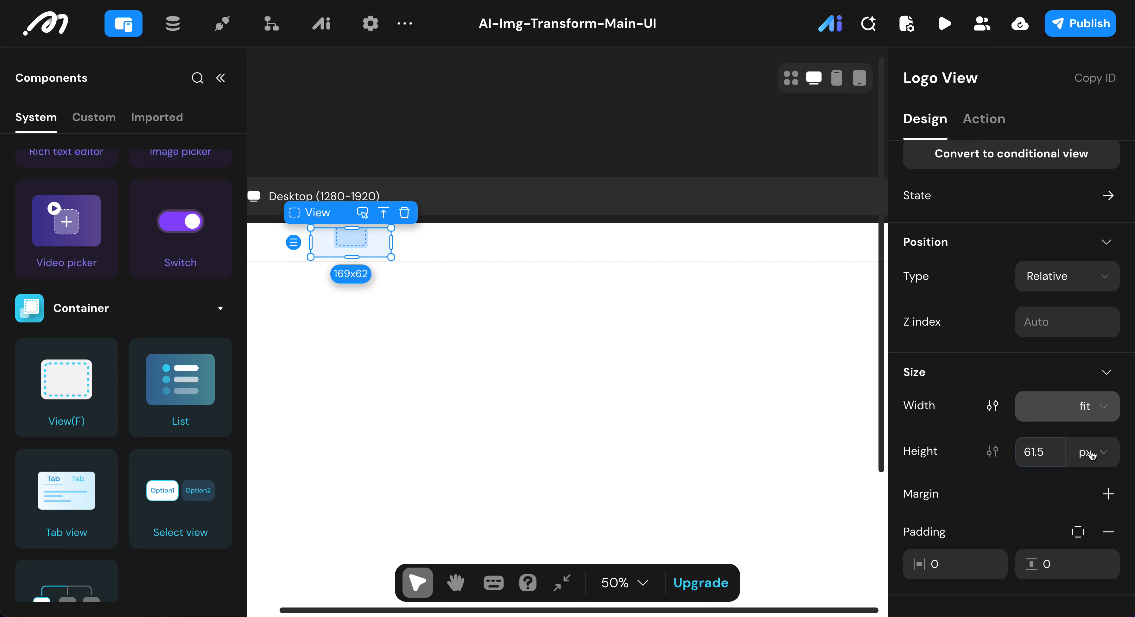
Step: Make the Logo View's layout horizontal with a spacing of 12 and remove its background color
{"action": "scroll", "coordinate": [973, 402], "scroll_direction": "down", "scroll_amount": 1}
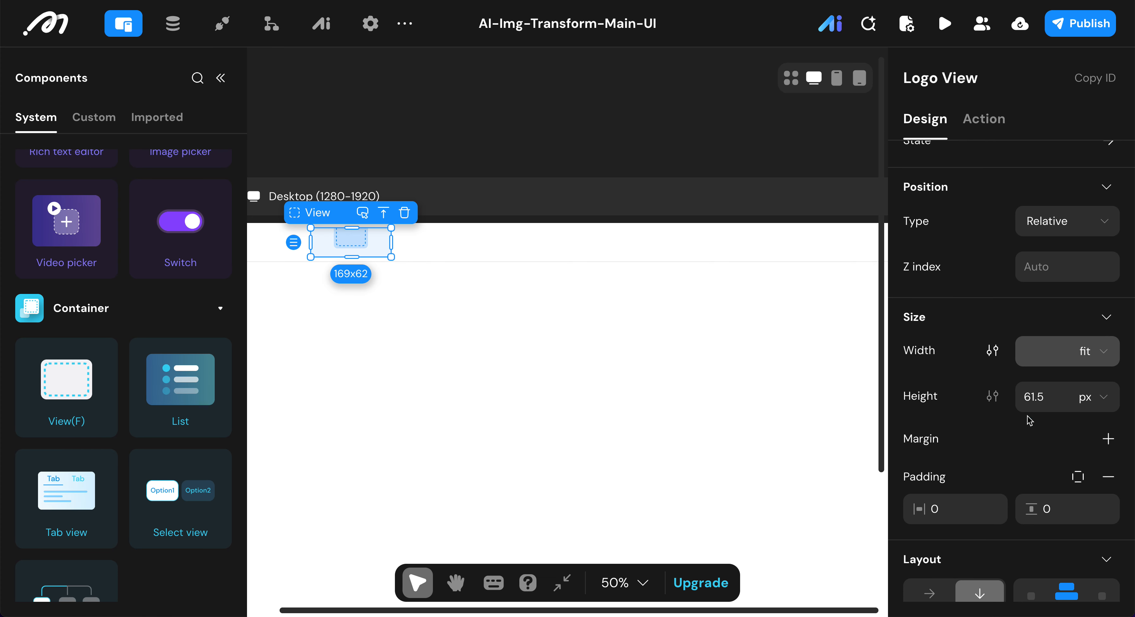
{"action": "scroll", "coordinate": [1028, 419], "scroll_direction": "down", "scroll_amount": 3}
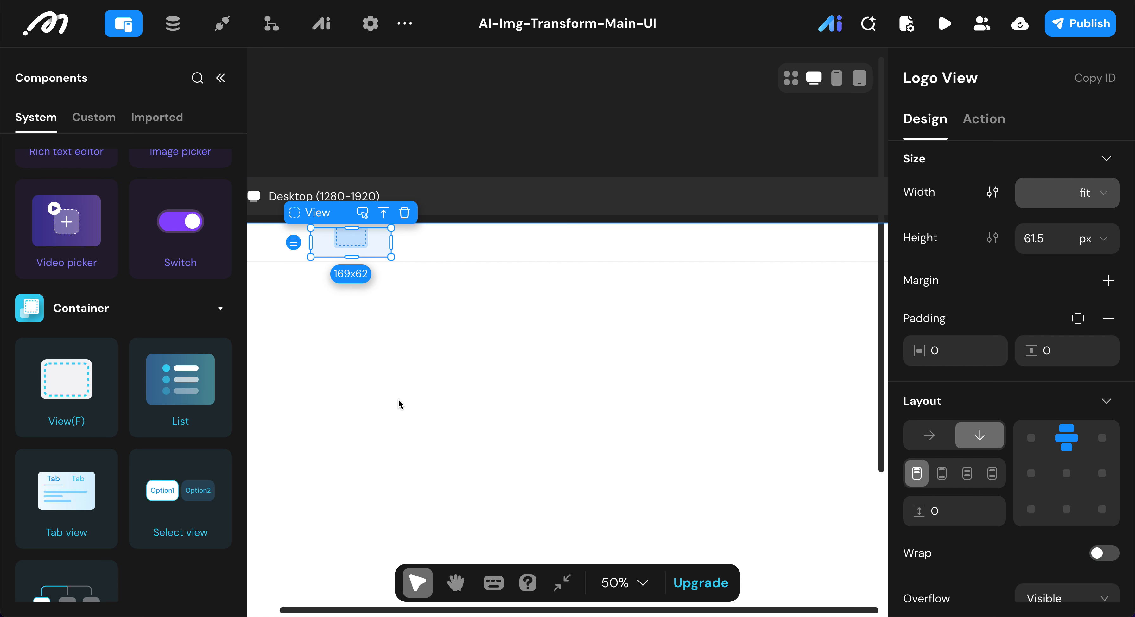
{"action": "left_click", "coordinate": [942, 430]}
{"action": "double_click", "coordinate": [934, 511]}
{"action": "type", "text": "12"}
{"action": "key", "text": "Return"}
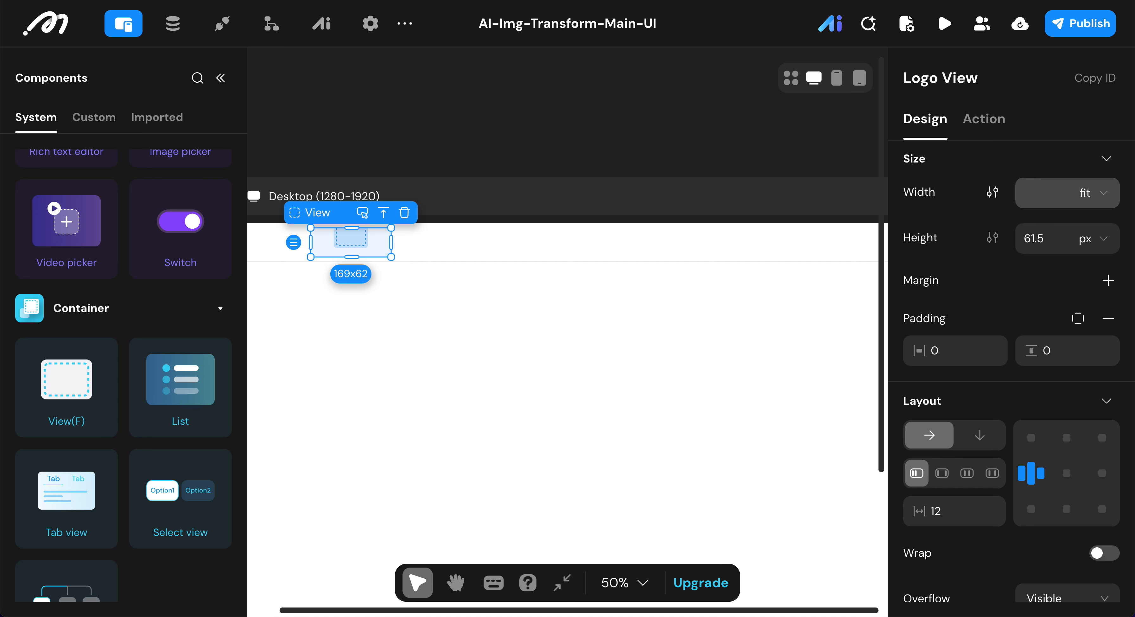
{"action": "scroll", "coordinate": [978, 305], "scroll_direction": "down", "scroll_amount": 10}
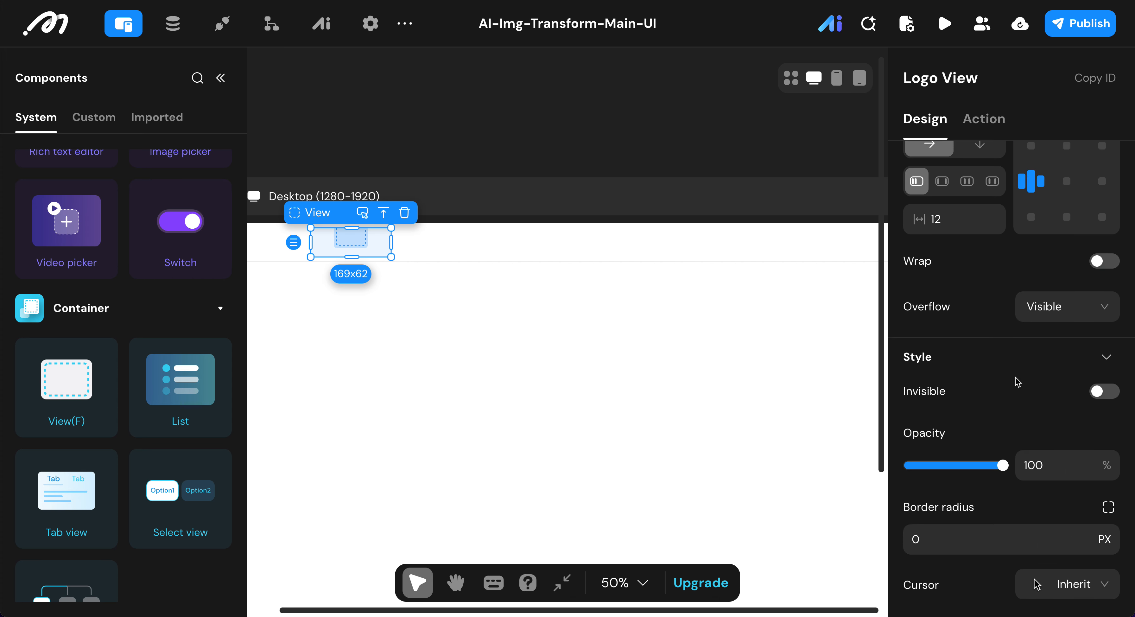
{"action": "left_click", "coordinate": [1106, 346]}
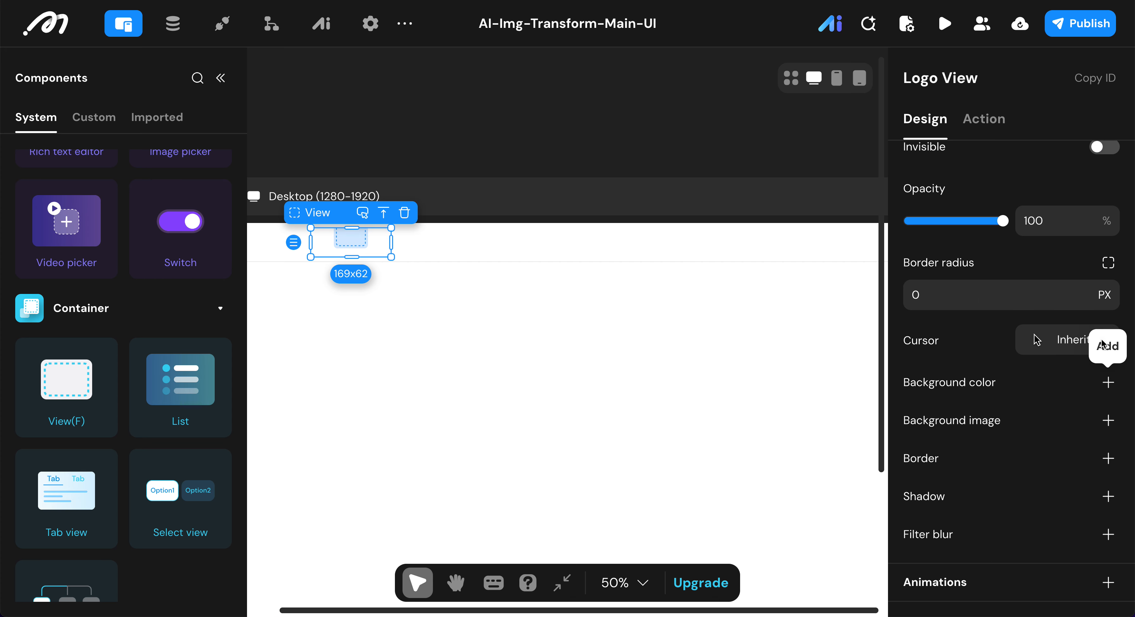
Step: Add another View container inside the Logo View and rename it Img View
{"action": "scroll", "coordinate": [104, 221], "scroll_direction": "up", "scroll_amount": 3}
{"action": "scroll", "coordinate": [104, 219], "scroll_direction": "up", "scroll_amount": 3}
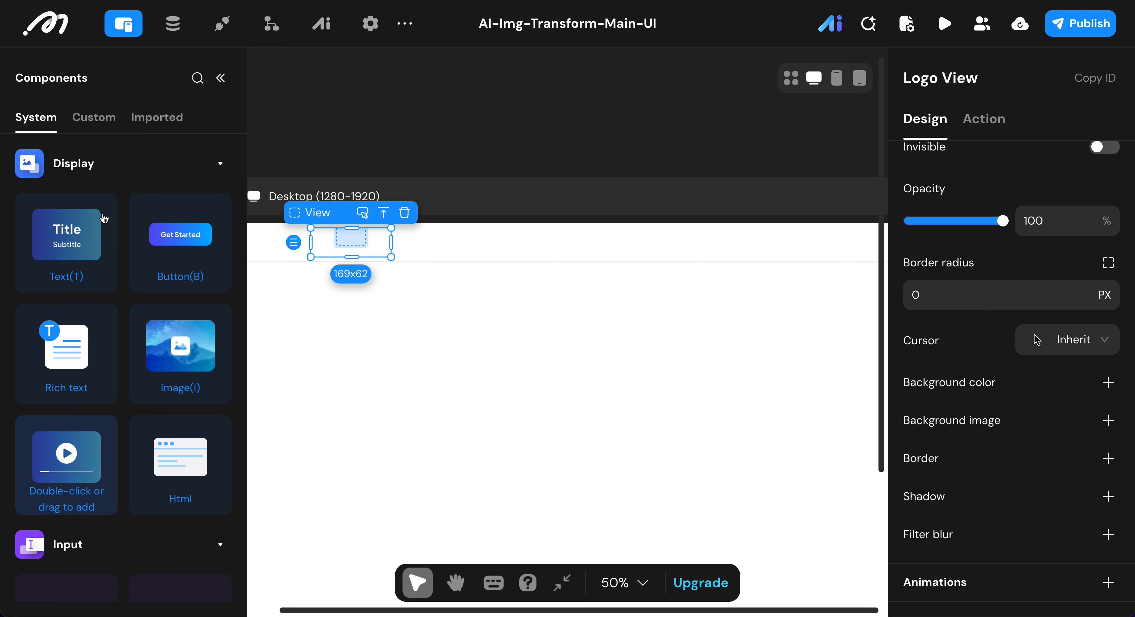
{"action": "scroll", "coordinate": [157, 412], "scroll_direction": "down", "scroll_amount": 5}
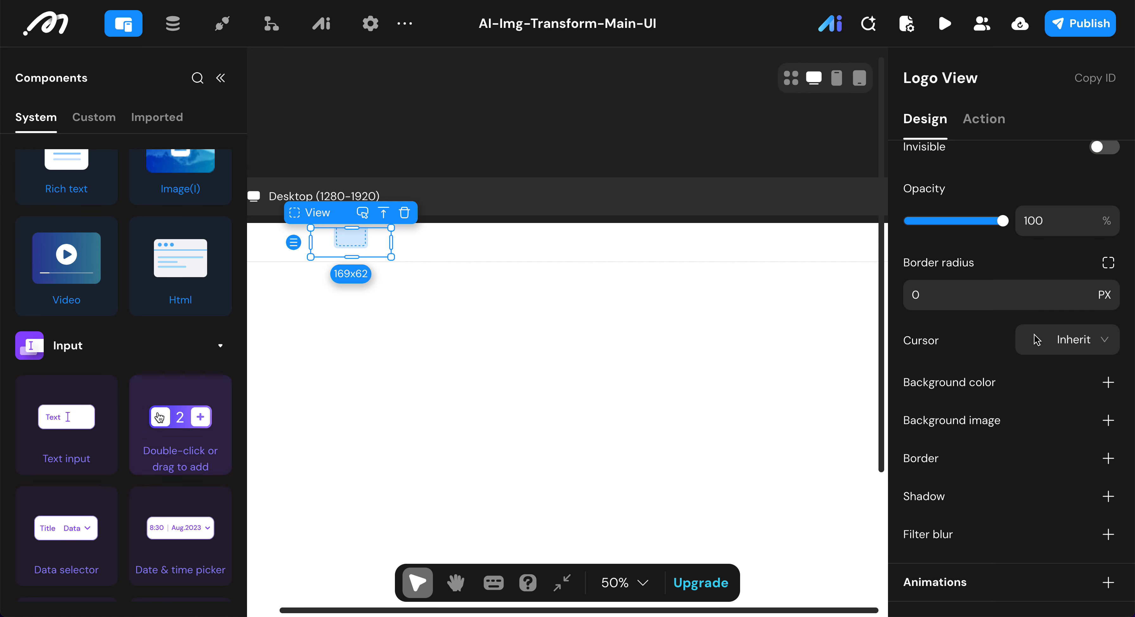
{"action": "scroll", "coordinate": [159, 414], "scroll_direction": "up", "scroll_amount": 3}
{"action": "scroll", "coordinate": [159, 416], "scroll_direction": "down", "scroll_amount": 2}
{"action": "scroll", "coordinate": [159, 417], "scroll_direction": "up", "scroll_amount": 3}
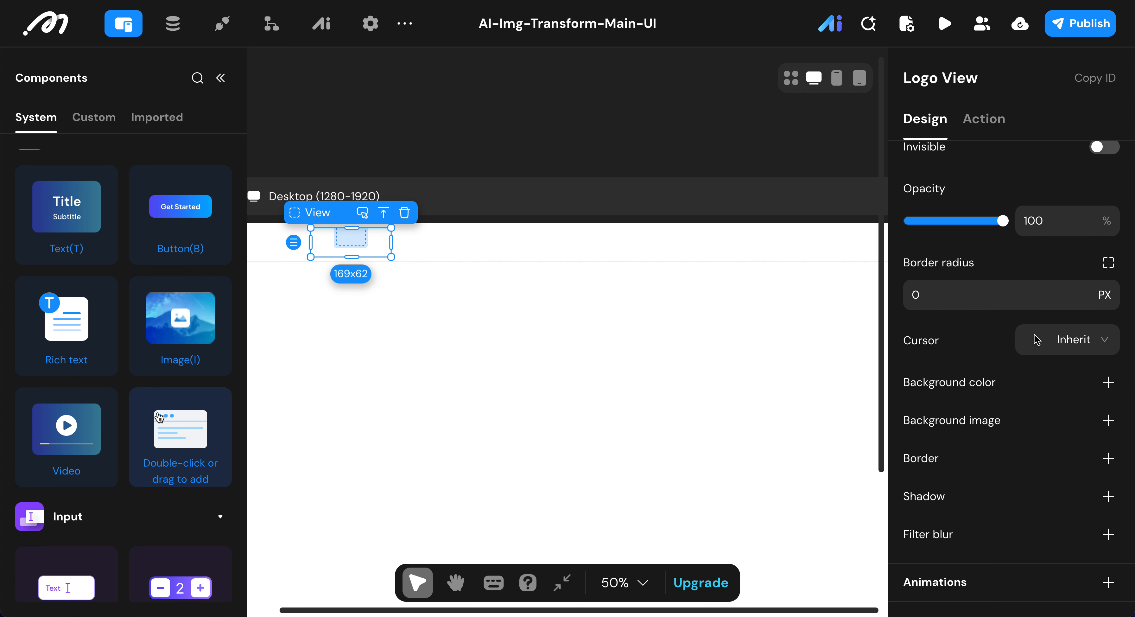
{"action": "scroll", "coordinate": [160, 416], "scroll_direction": "down", "scroll_amount": 10}
{"action": "scroll", "coordinate": [159, 416], "scroll_direction": "down", "scroll_amount": 1}
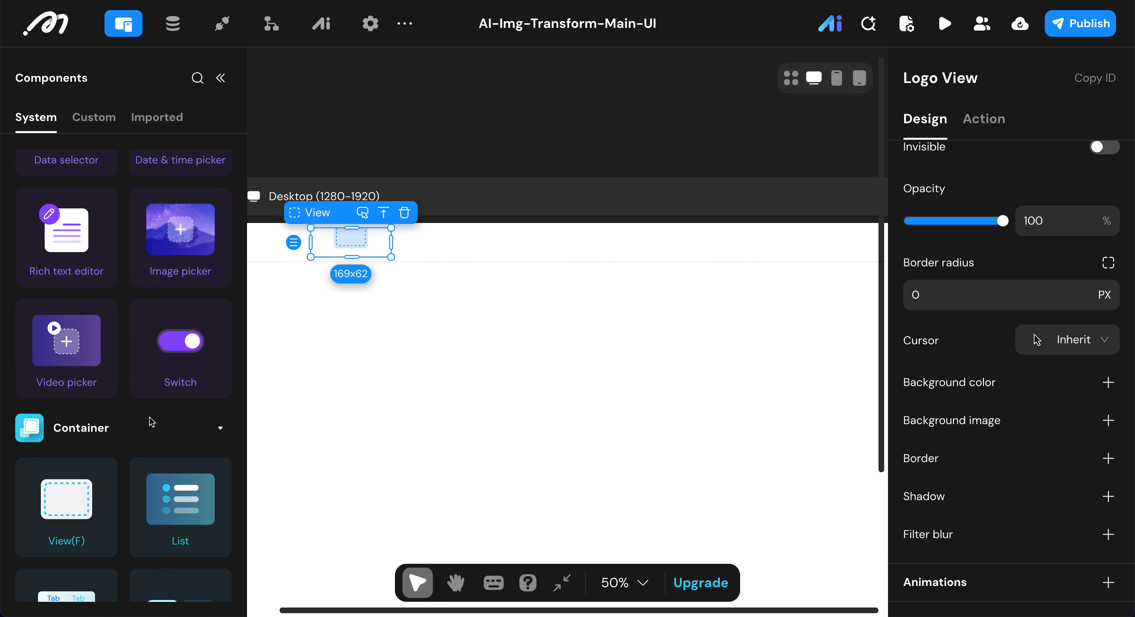
{"action": "double_click", "coordinate": [75, 487]}
{"action": "left_click", "coordinate": [968, 80]}
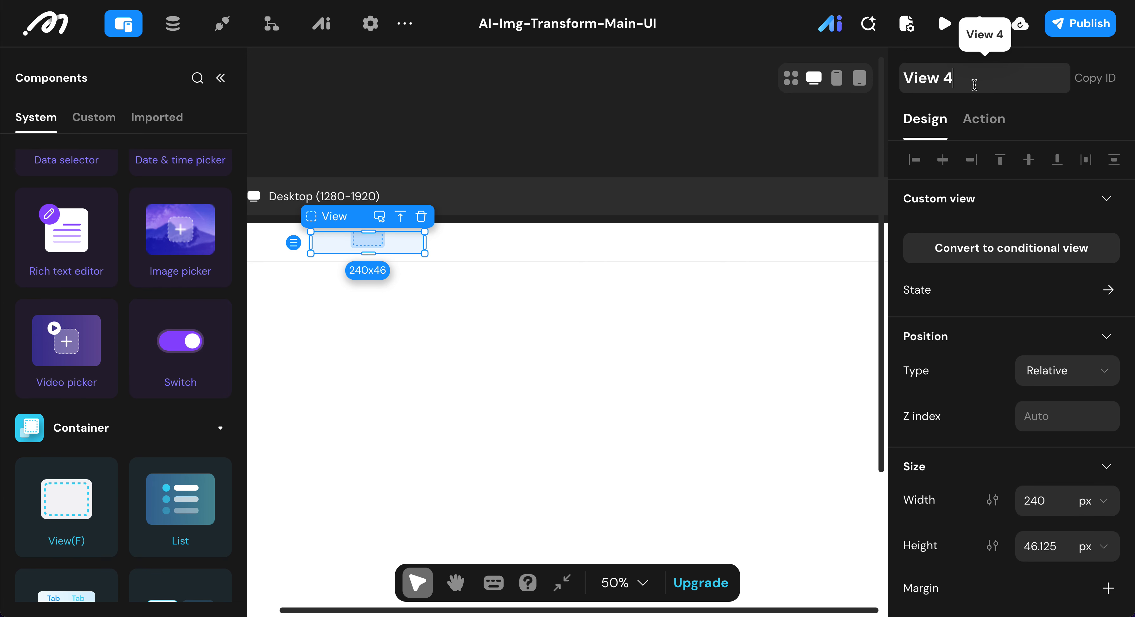
{"action": "key", "text": "BackSpace"}
{"action": "key", "text": "BackSpace"}
{"action": "key", "text": "Home"}
{"action": "type", "text": "Img"}
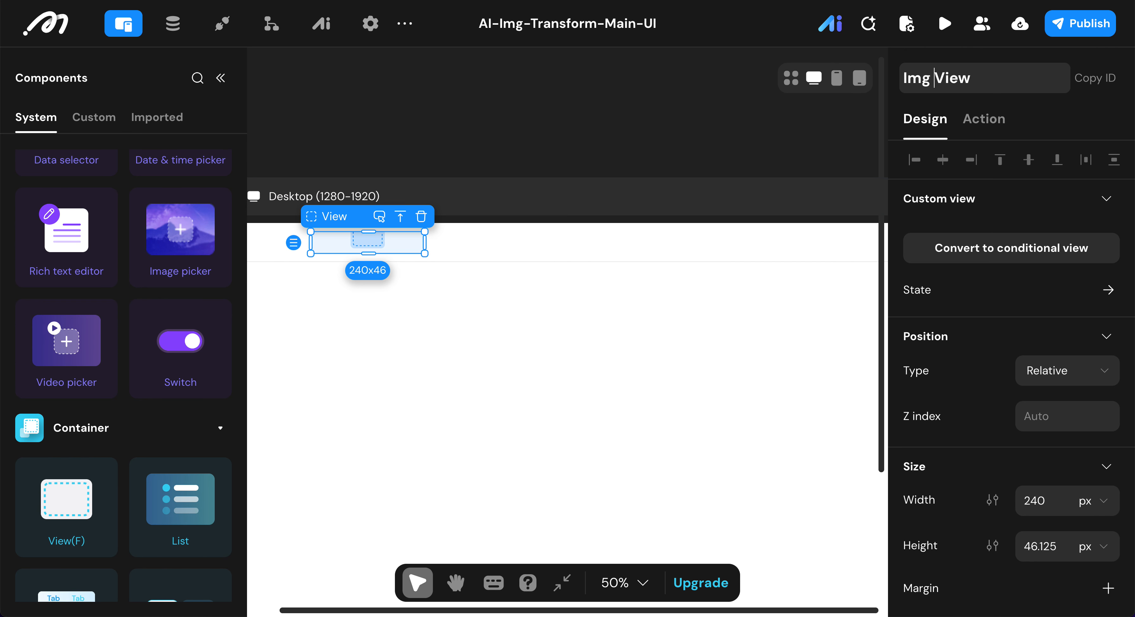
{"action": "key", "text": "Return"}
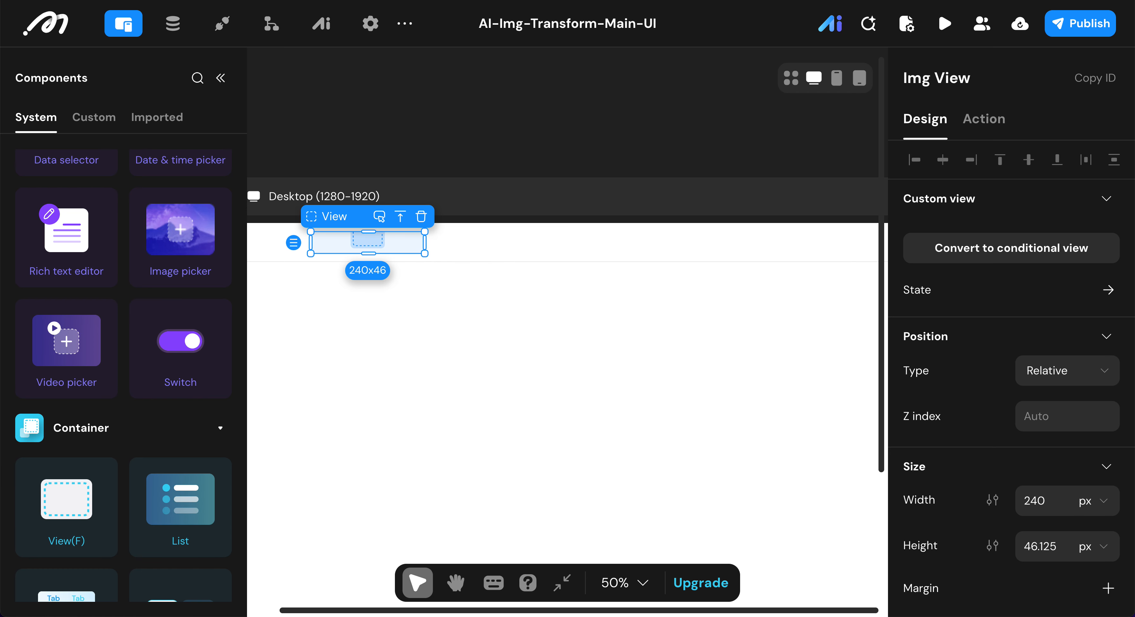
Step: Set the Img View's size to 36 px wide and 35 px high, and center its content in both directions
{"action": "double_click", "coordinate": [1037, 498]}
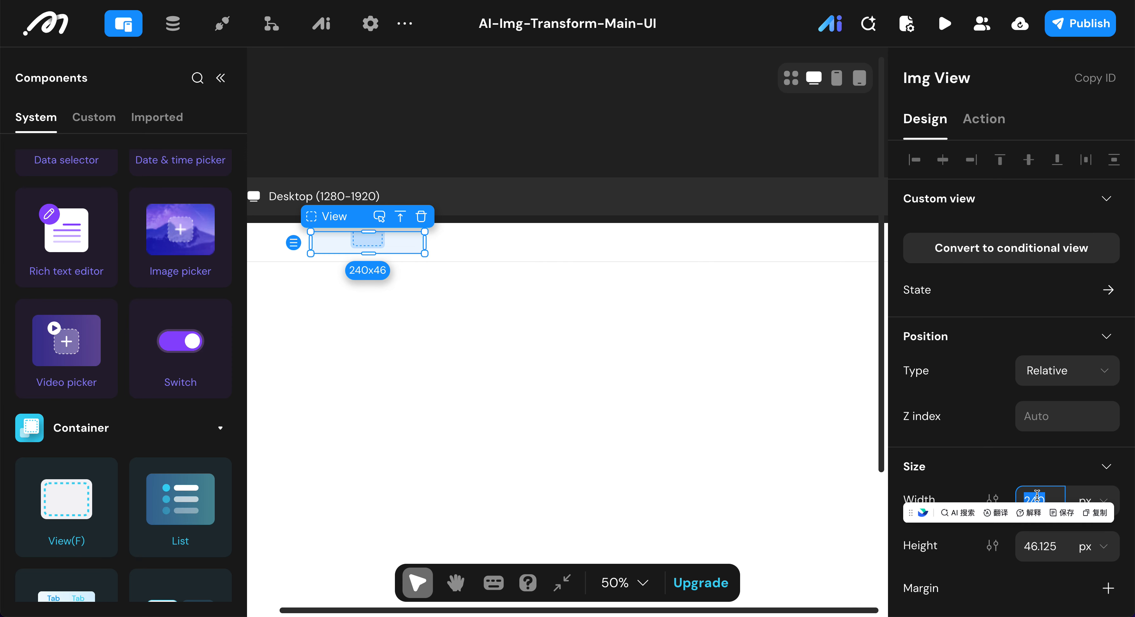
{"action": "type", "text": "36"}
{"action": "double_click", "coordinate": [1054, 541]}
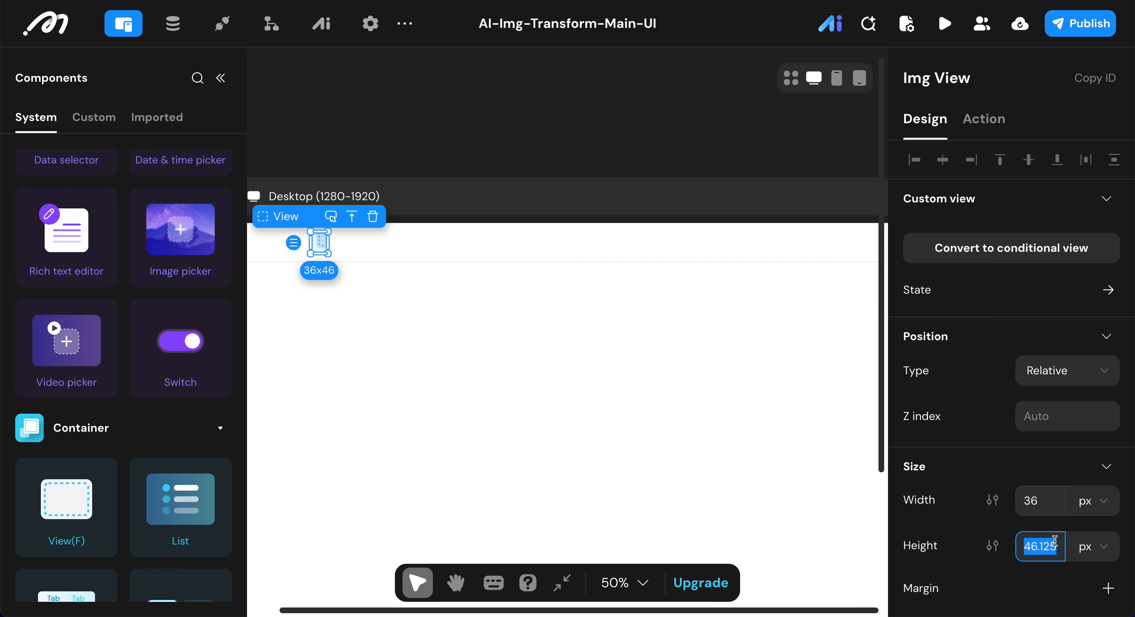
{"action": "type", "text": "35"}
{"action": "key", "text": "Return"}
{"action": "scroll", "coordinate": [965, 511], "scroll_direction": "down", "scroll_amount": 6}
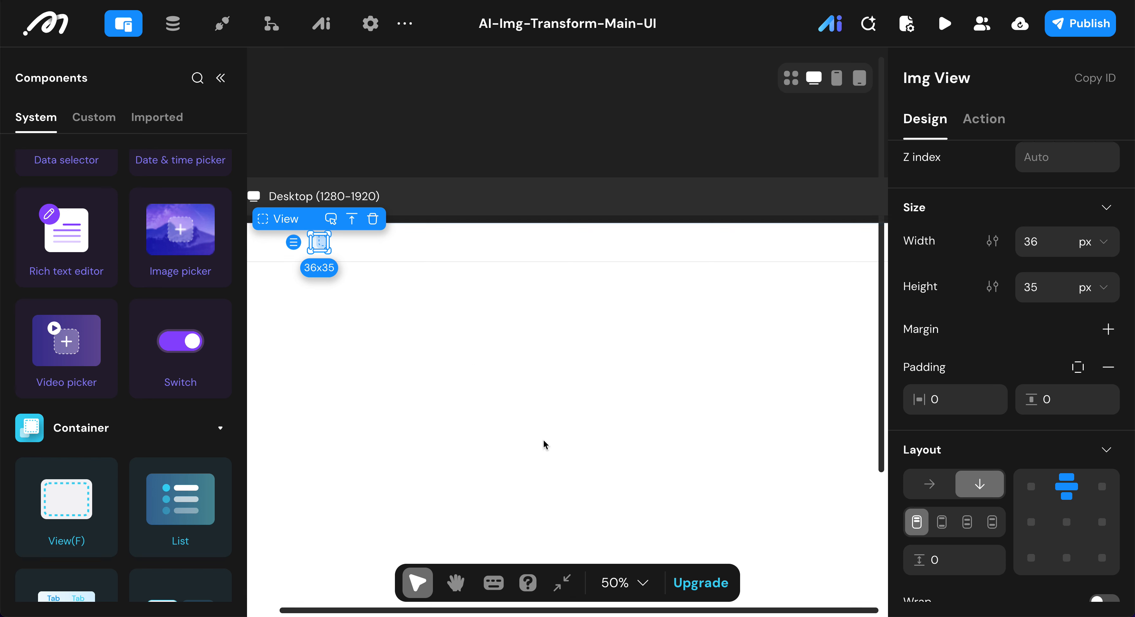
{"action": "left_click", "coordinate": [1066, 522]}
Step: Give the Img View the blue preset background color 0EA5E9 and a border radius of 14 px
{"action": "scroll", "coordinate": [1036, 394], "scroll_direction": "down", "scroll_amount": 5}
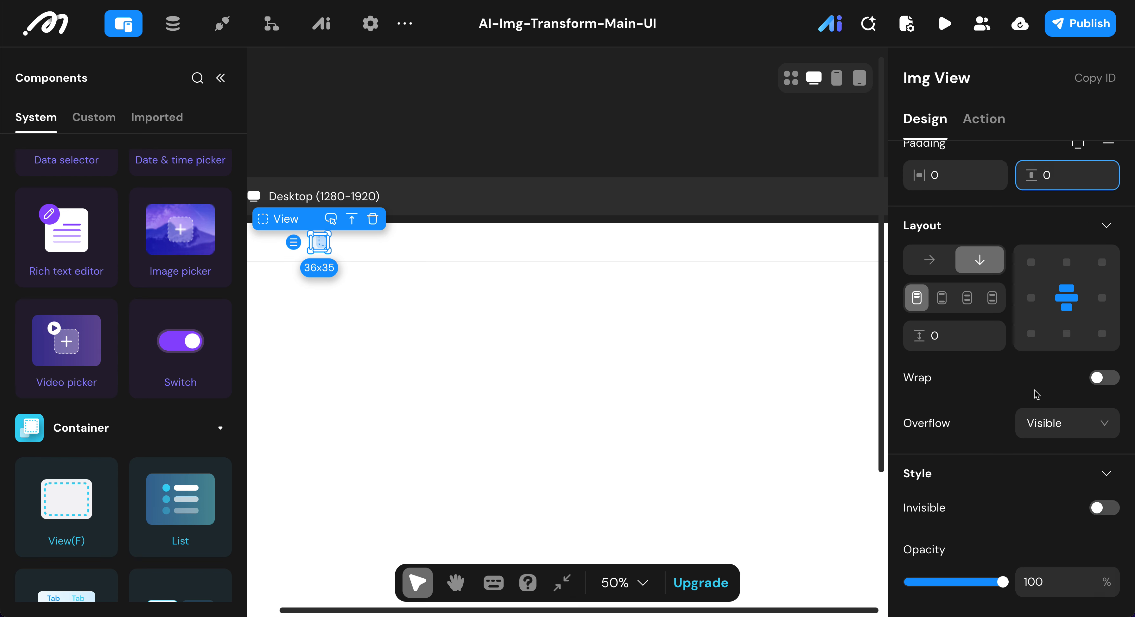
{"action": "scroll", "coordinate": [1036, 395], "scroll_direction": "down", "scroll_amount": 5}
{"action": "left_click", "coordinate": [918, 512]}
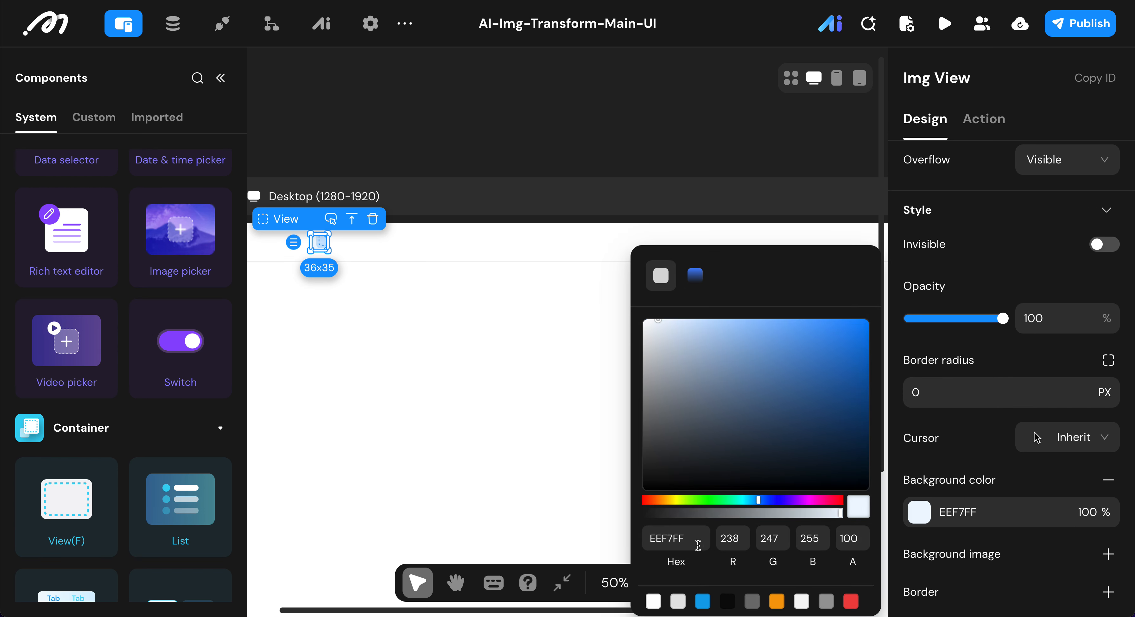
{"action": "left_click", "coordinate": [702, 602]}
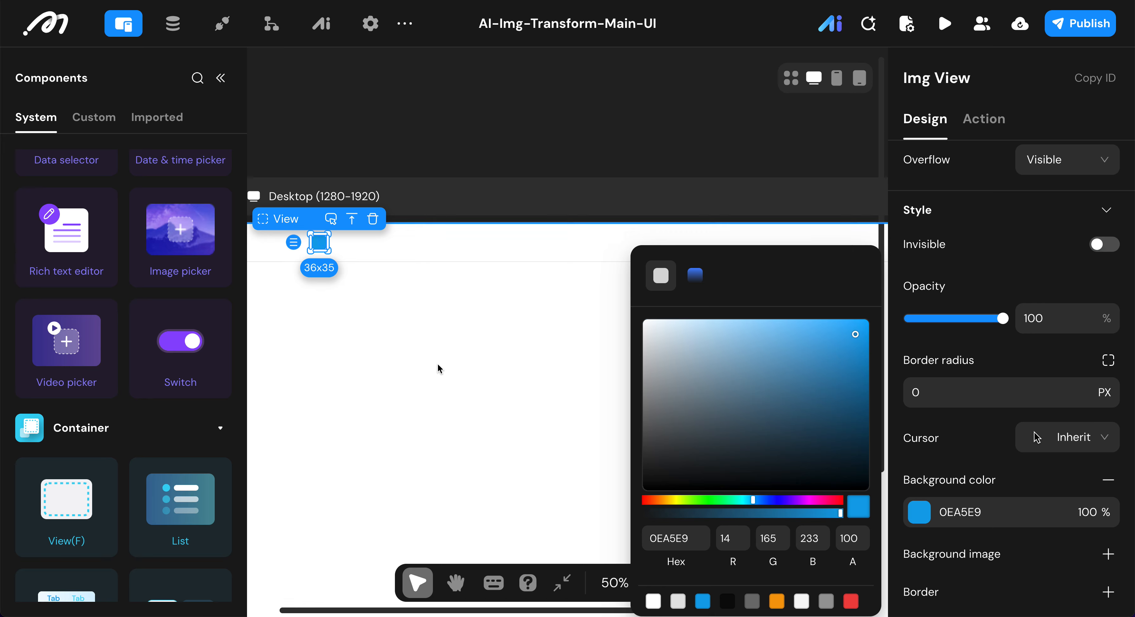
{"action": "left_click", "coordinate": [946, 396]}
{"action": "type", "text": "14"}
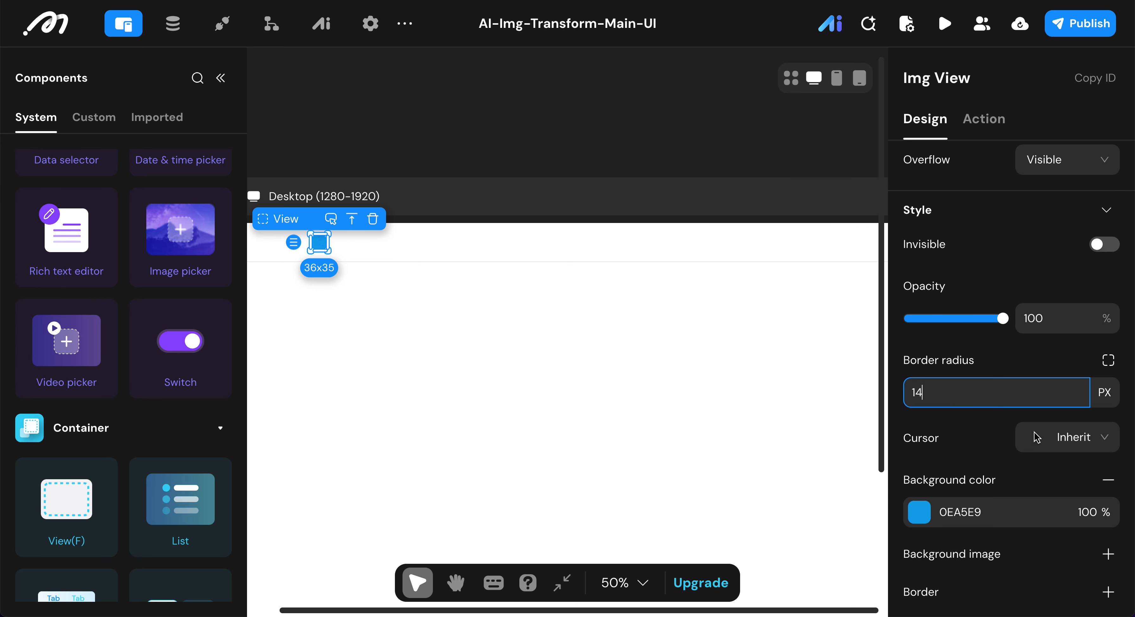
{"action": "key", "text": "Return"}
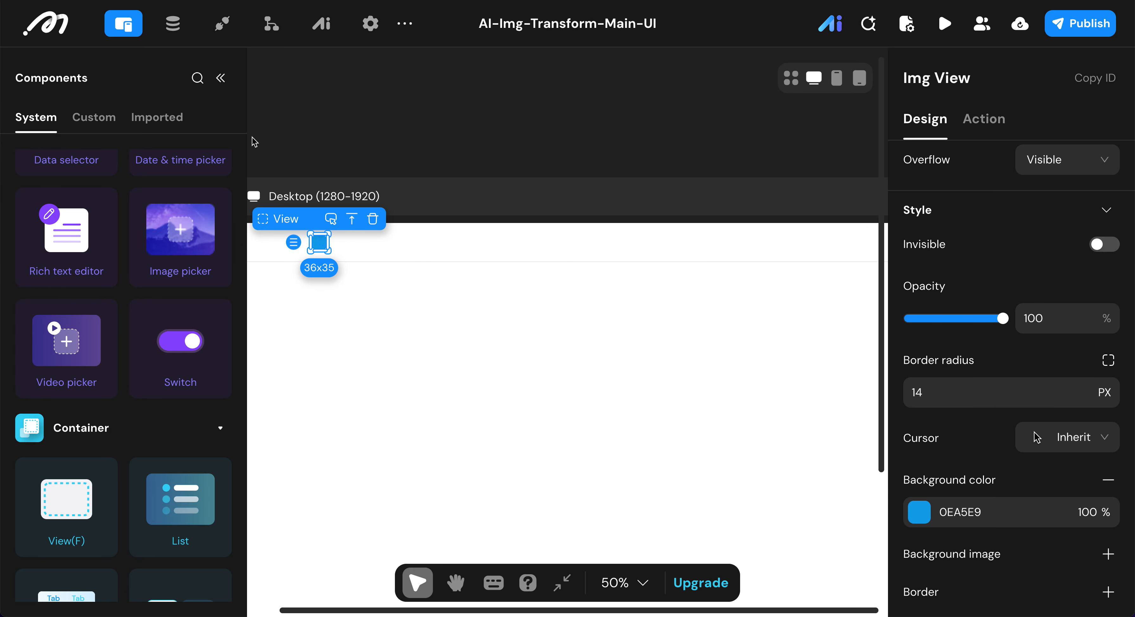
Step: Add an Image component inside the Img View
{"action": "left_click", "coordinate": [221, 78]}
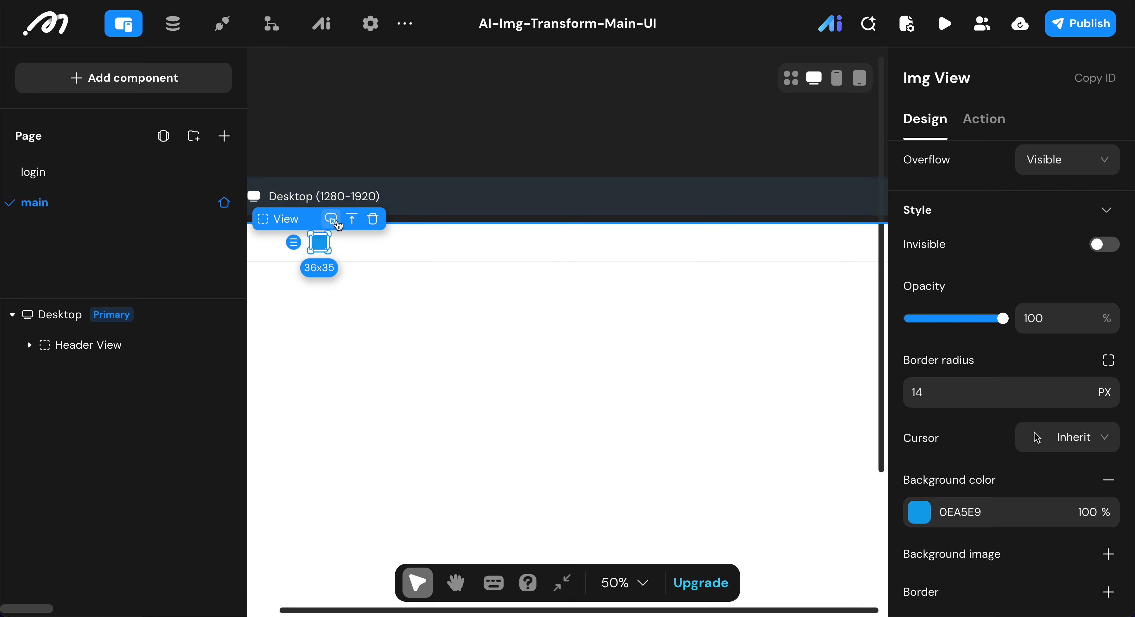
{"action": "left_click", "coordinate": [192, 95]}
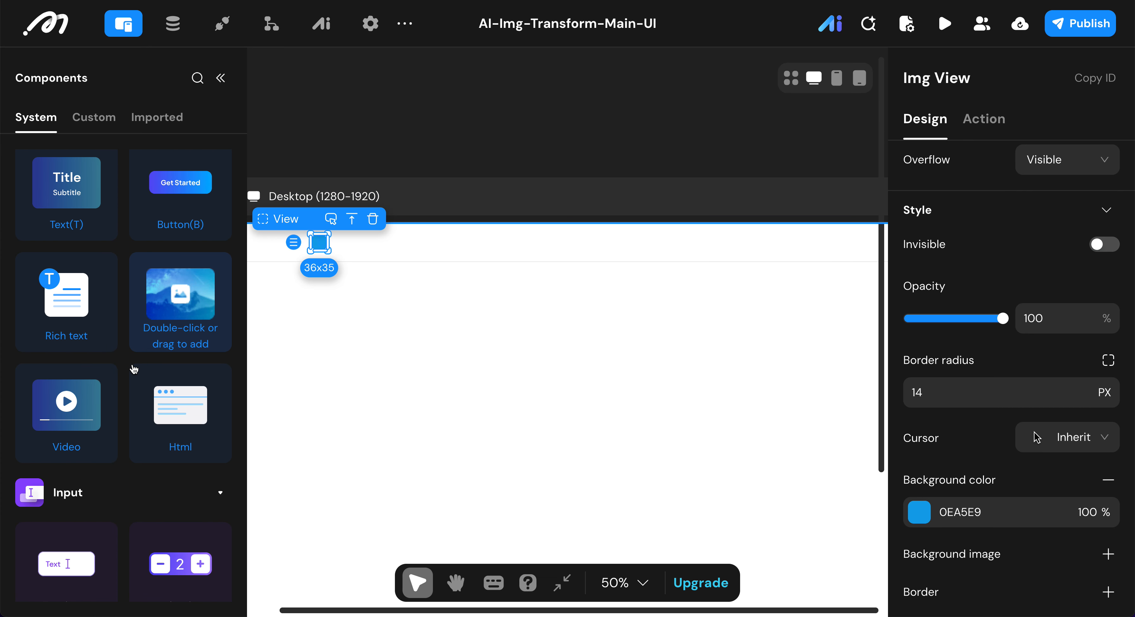
{"action": "double_click", "coordinate": [166, 327]}
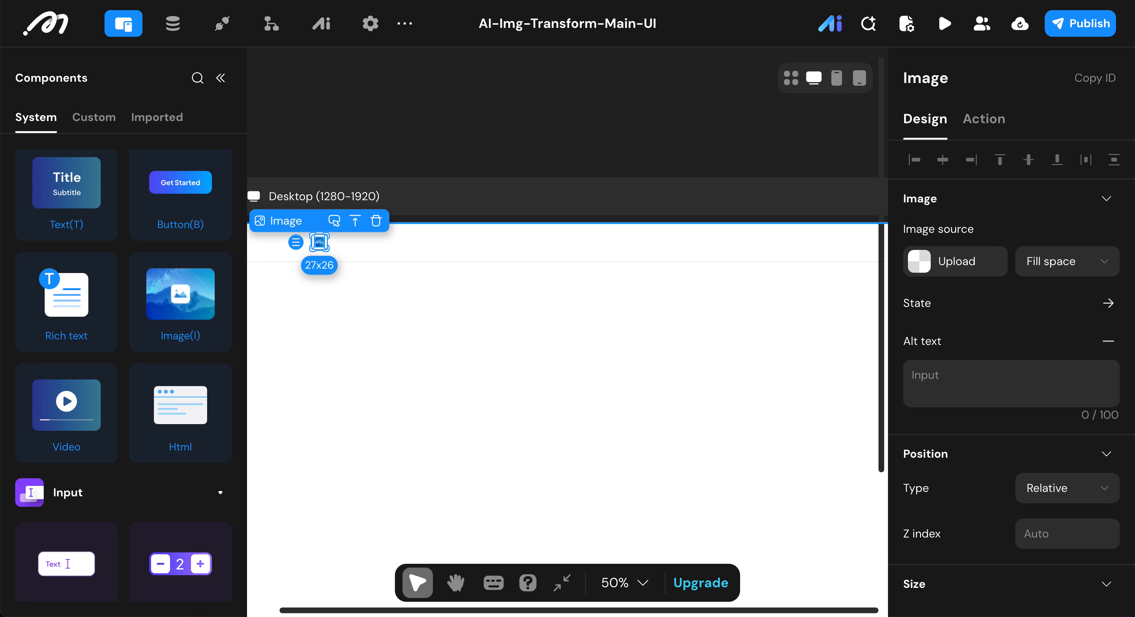
Step: Upload logo.svg from the StyleAI folder as the Image component's source
{"action": "scroll", "coordinate": [964, 299], "scroll_direction": "down", "scroll_amount": 3}
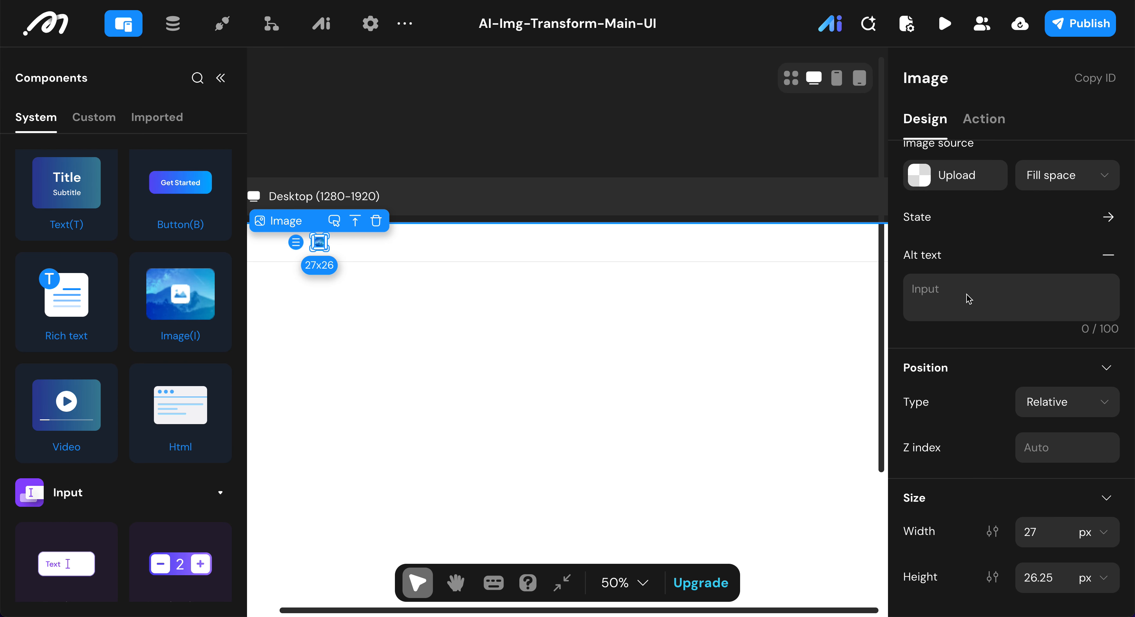
{"action": "left_click", "coordinate": [925, 165]}
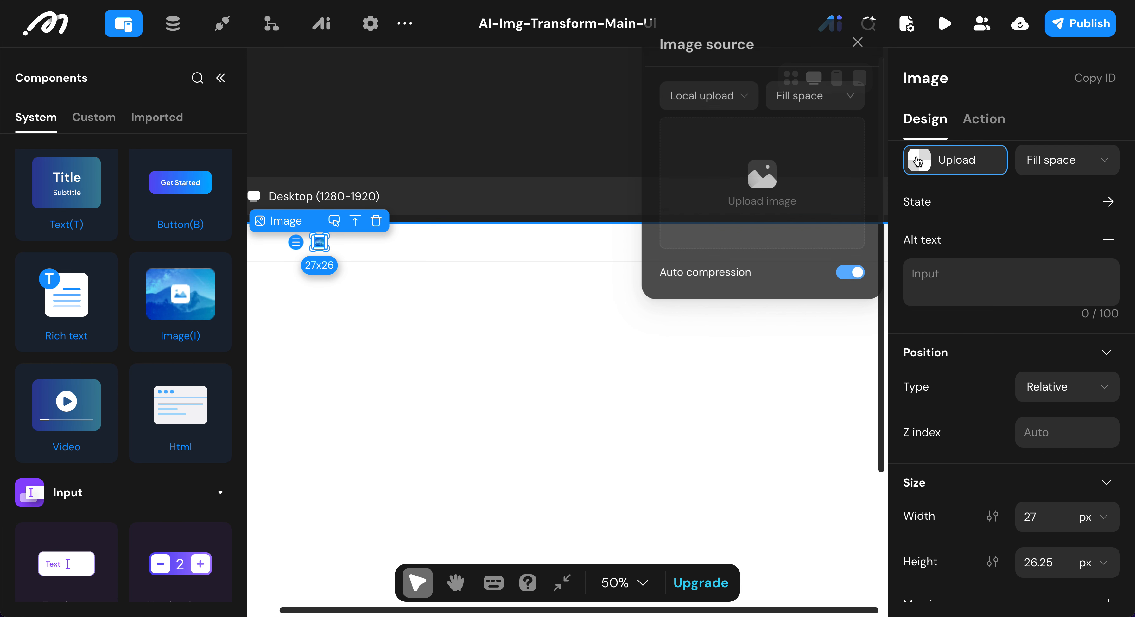
{"action": "left_click", "coordinate": [731, 166]}
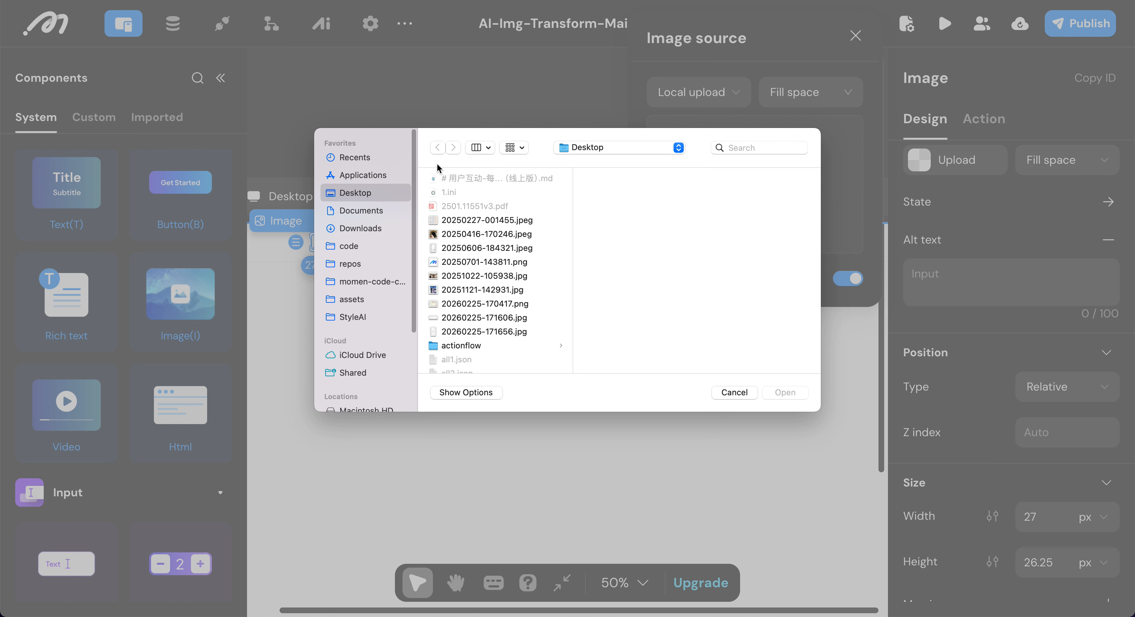
{"action": "left_click", "coordinate": [365, 315]}
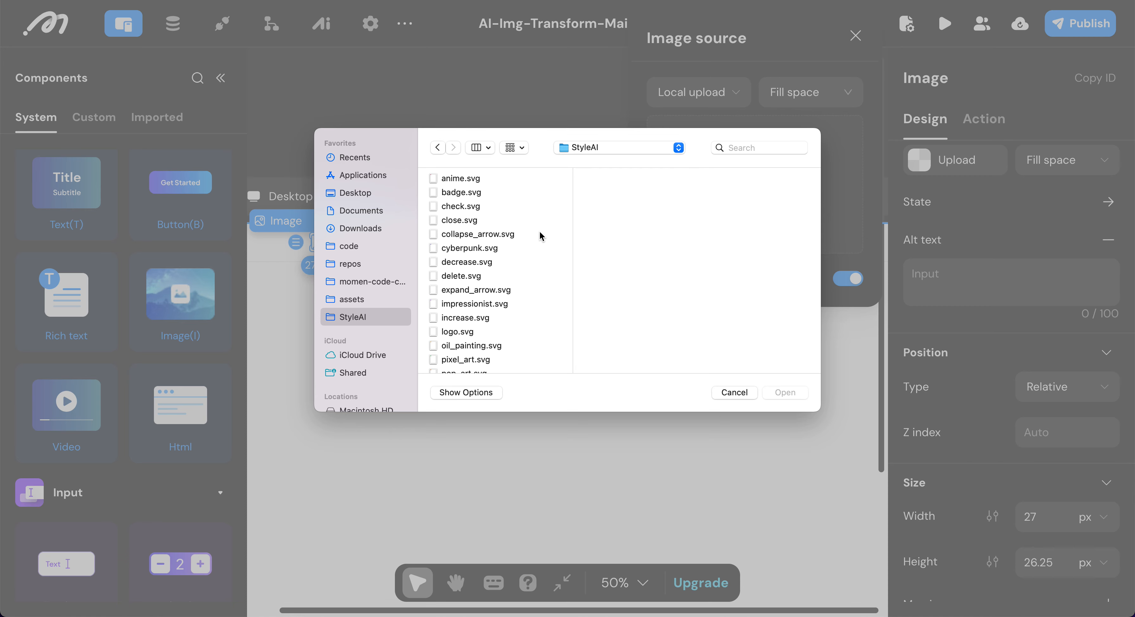
{"action": "scroll", "coordinate": [530, 304], "scroll_direction": "down", "scroll_amount": 3}
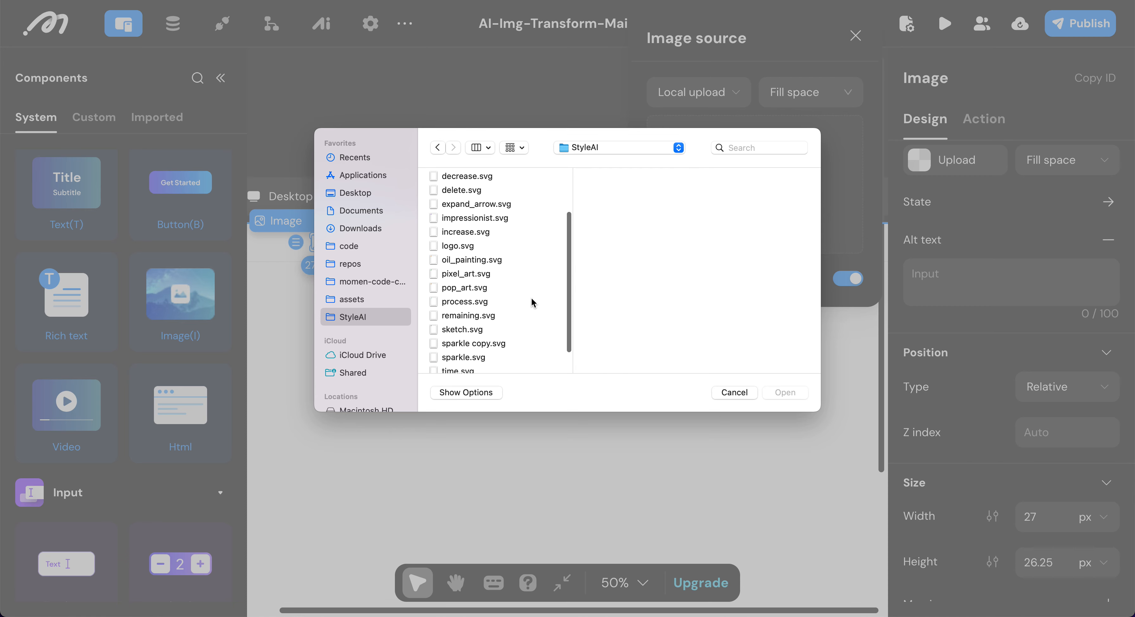
{"action": "left_click", "coordinate": [471, 247]}
{"action": "left_click", "coordinate": [776, 392]}
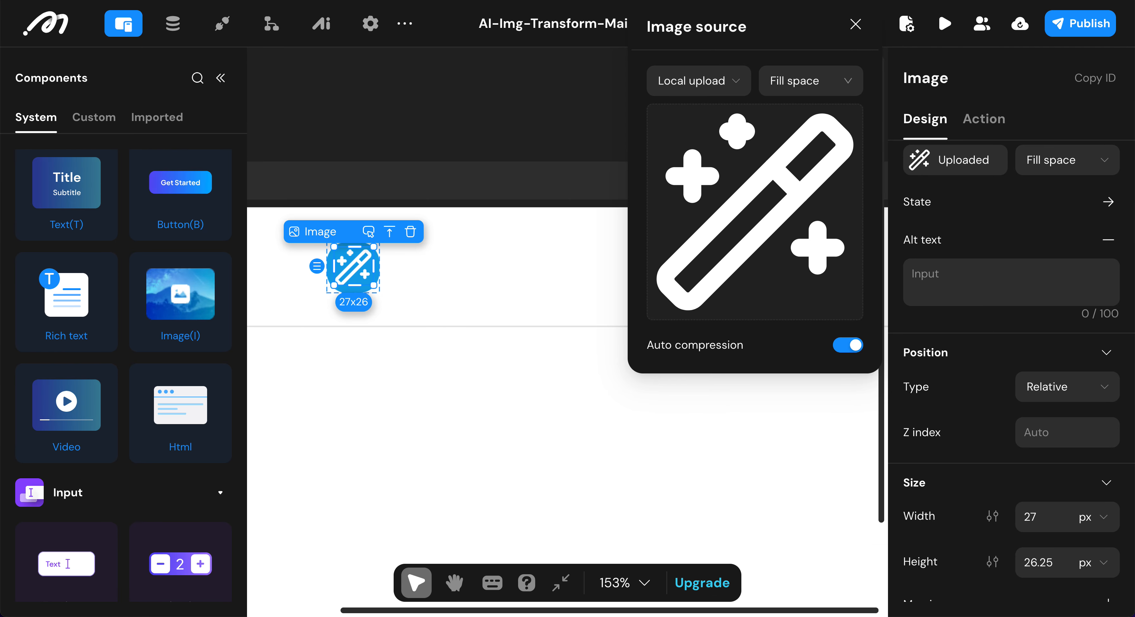
Step: Set the logo image's width and height to 20 px each
{"action": "left_click", "coordinate": [1044, 518]}
{"action": "type", "text": "20"}
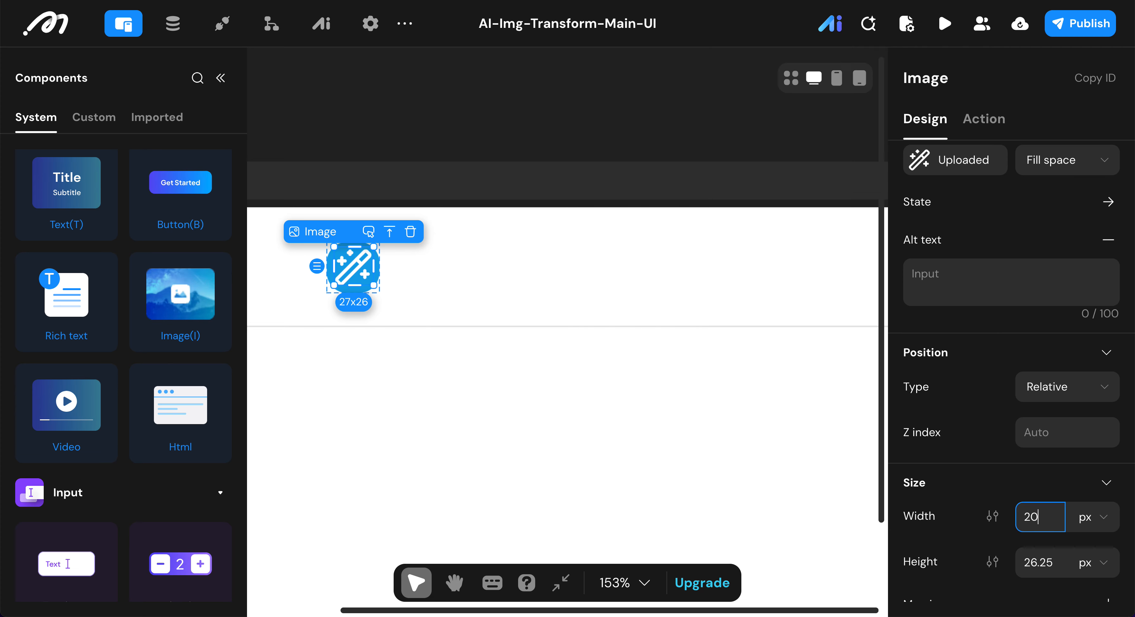
{"action": "left_click_drag", "start_coordinate": [1022, 561], "coordinate": [1042, 560]}
{"action": "key", "text": "super+a"}
{"action": "type", "text": "20"}
{"action": "left_click", "coordinate": [934, 527]}
{"action": "scroll", "coordinate": [934, 527], "scroll_direction": "down", "scroll_amount": 10}
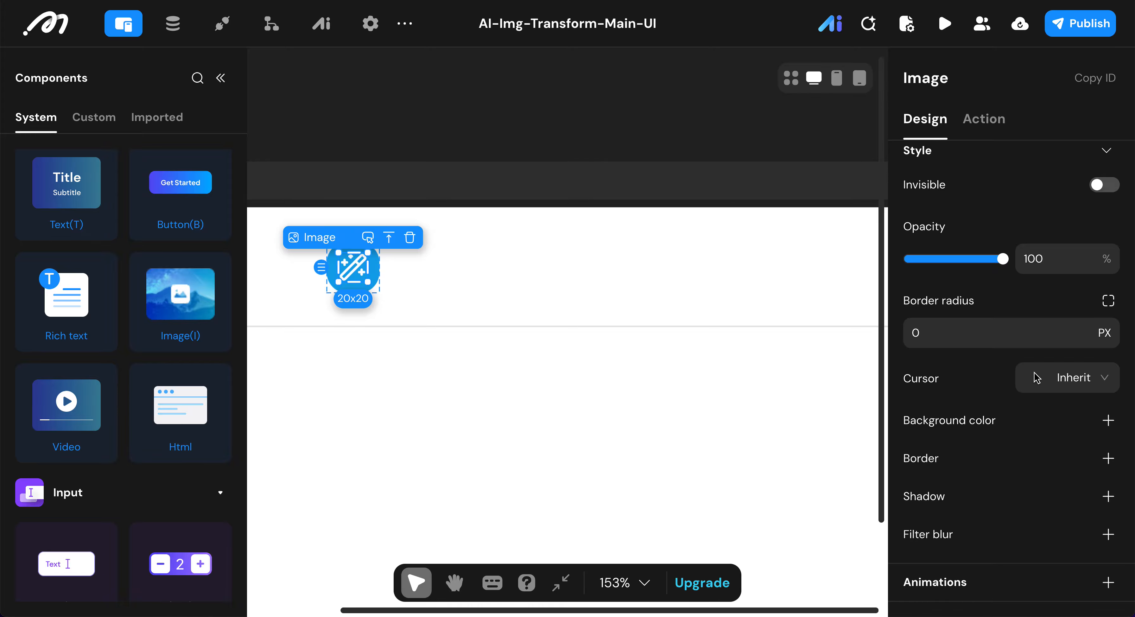
Step: Add a View container inside the Logo View, beside the Img View
{"action": "left_click", "coordinate": [512, 294]}
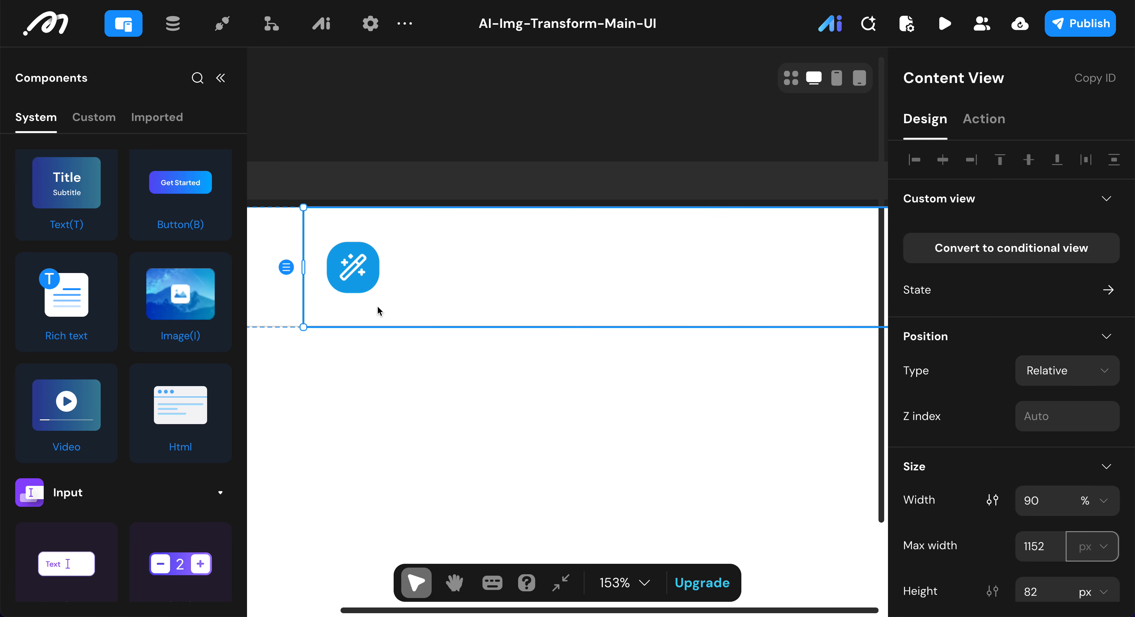
{"action": "left_click", "coordinate": [222, 80]}
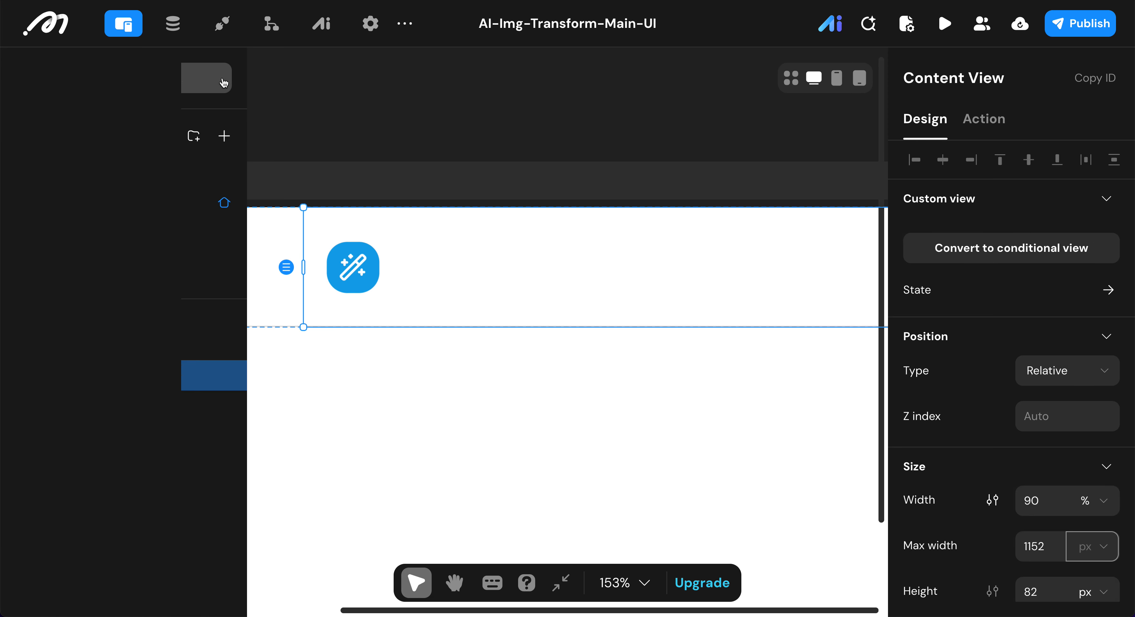
{"action": "left_click", "coordinate": [46, 375]}
{"action": "left_click", "coordinate": [63, 405]}
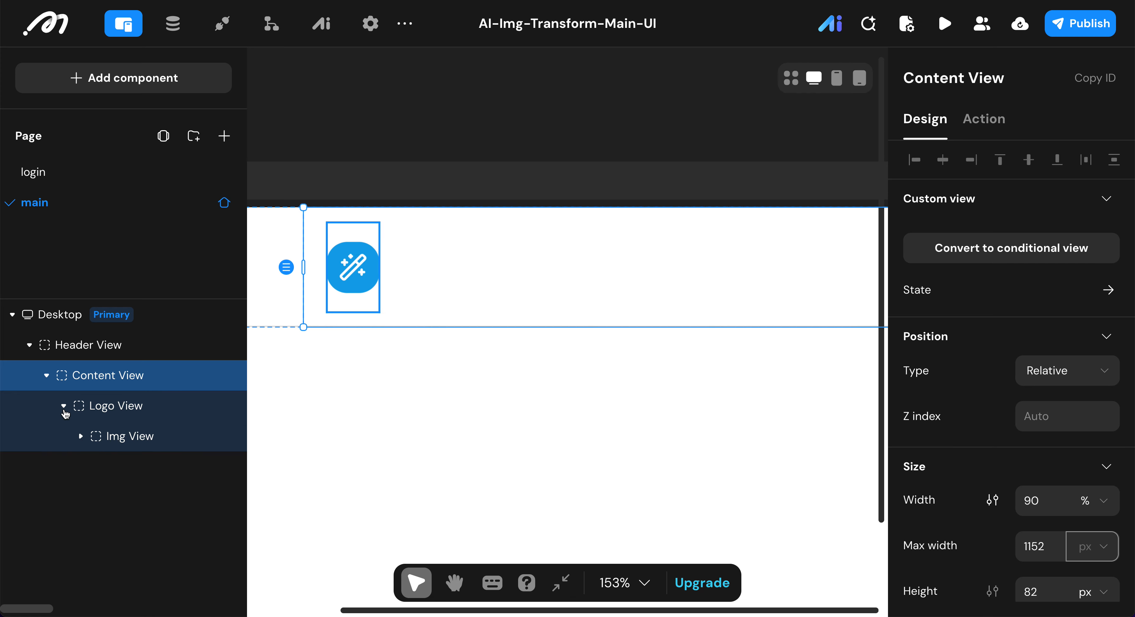
{"action": "left_click", "coordinate": [112, 434]}
{"action": "left_click", "coordinate": [108, 410]}
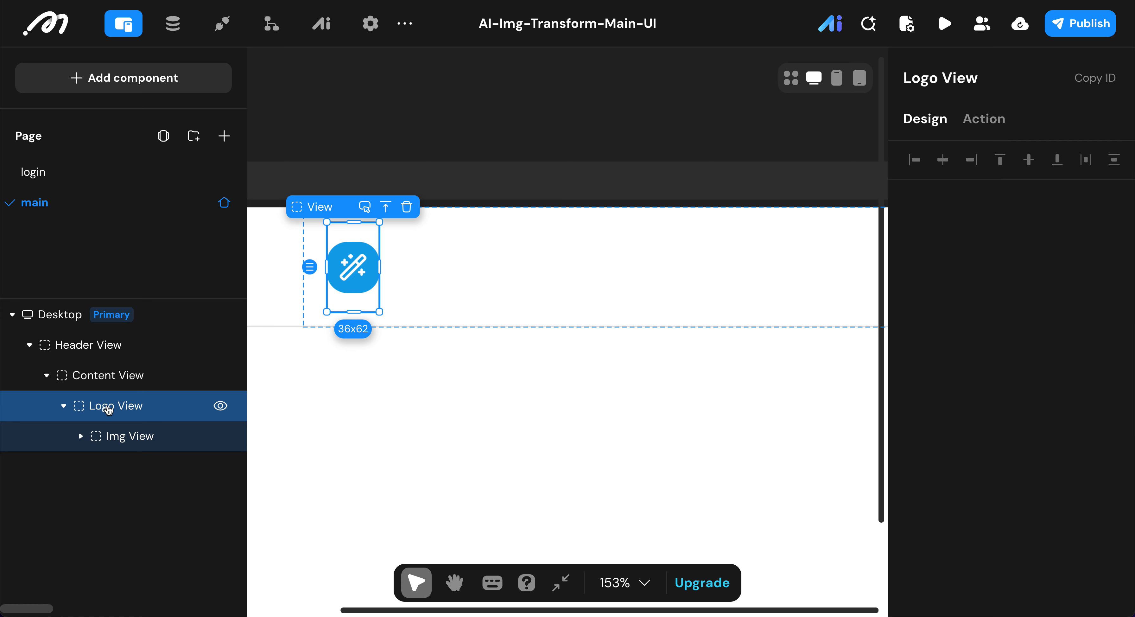
{"action": "left_click", "coordinate": [130, 81]}
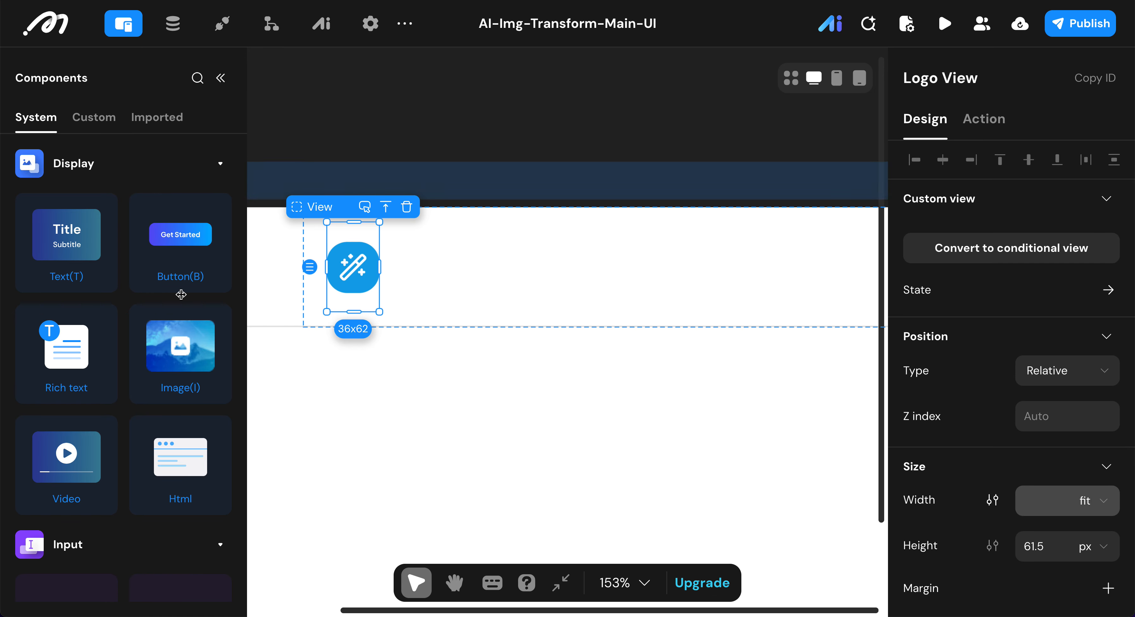
{"action": "scroll", "coordinate": [181, 294], "scroll_direction": "down", "scroll_amount": 12}
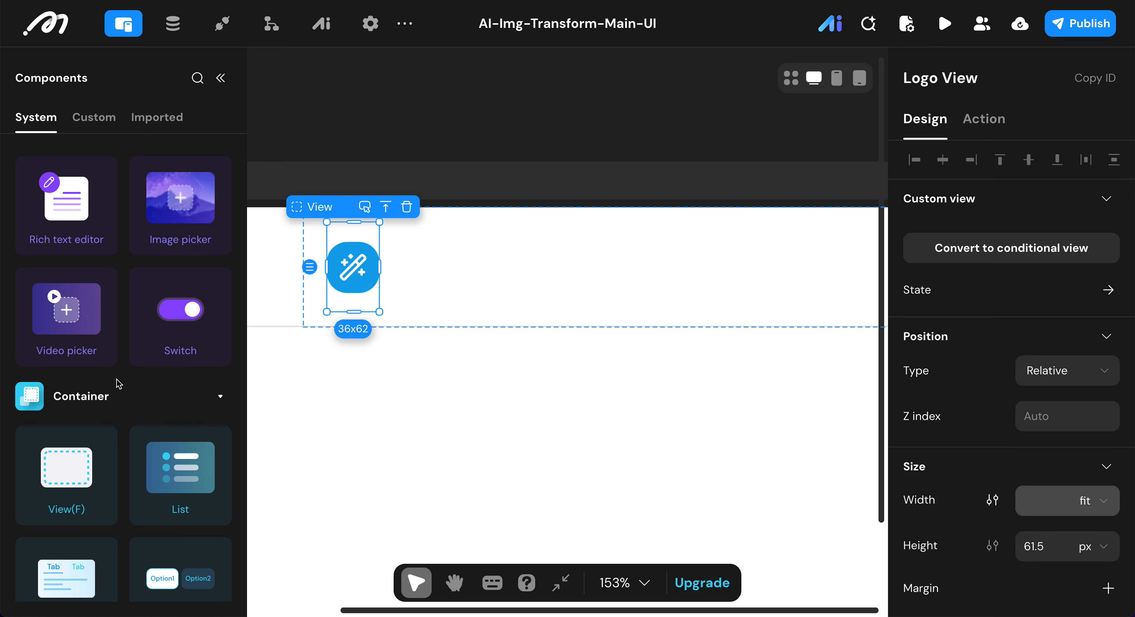
{"action": "scroll", "coordinate": [118, 384], "scroll_direction": "down", "scroll_amount": 2}
{"action": "double_click", "coordinate": [69, 396]}
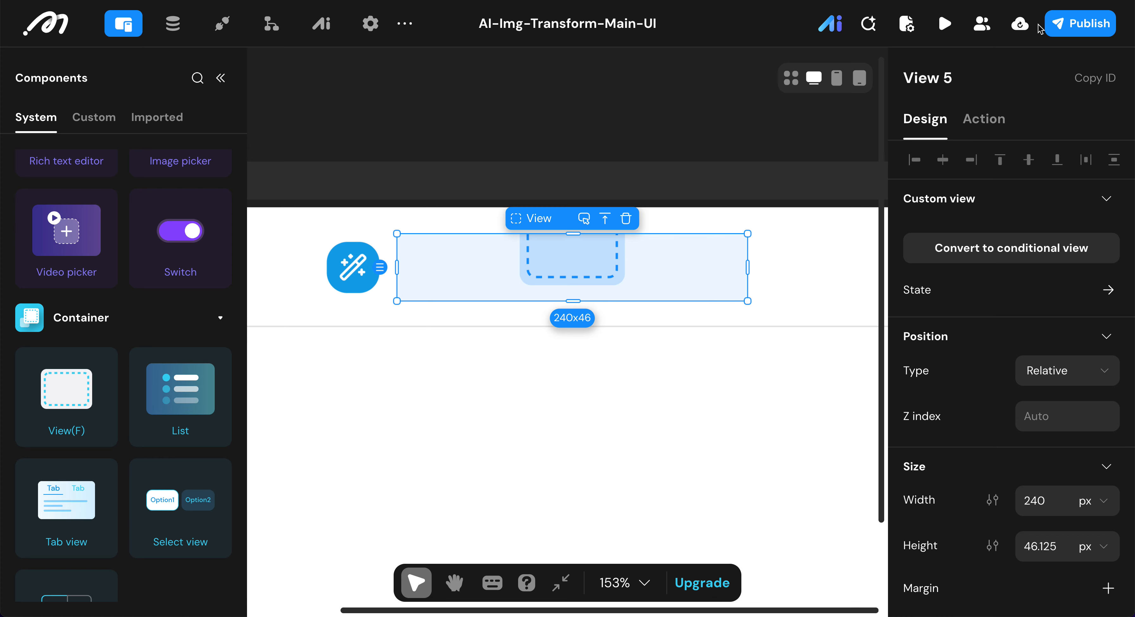
Step: Rename the added View as Text View
{"action": "left_click", "coordinate": [976, 70]}
{"action": "key", "text": "BackSpace"}
{"action": "key", "text": "BackSpace"}
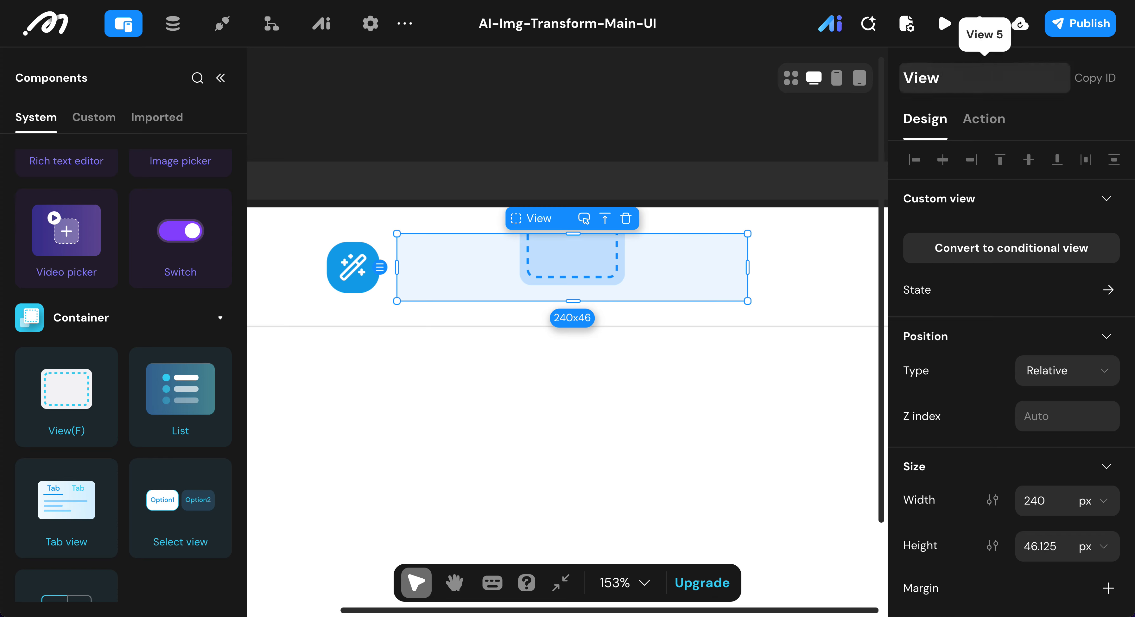
{"action": "type", "text": "Textr"}
{"action": "key", "text": "BackSpace"}
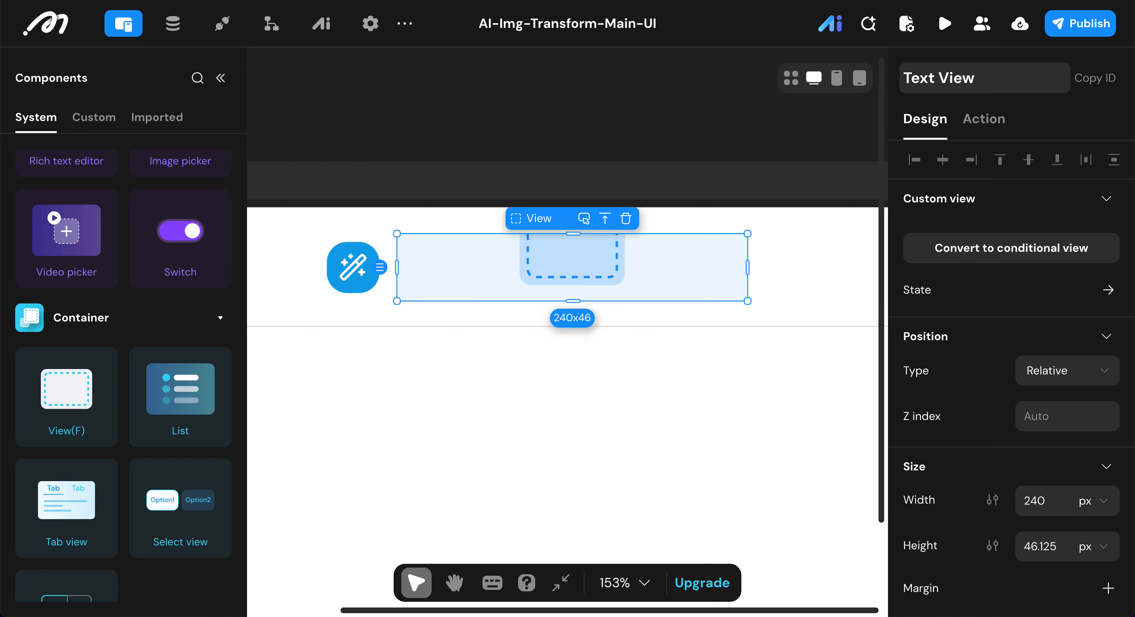
{"action": "key", "text": "Return"}
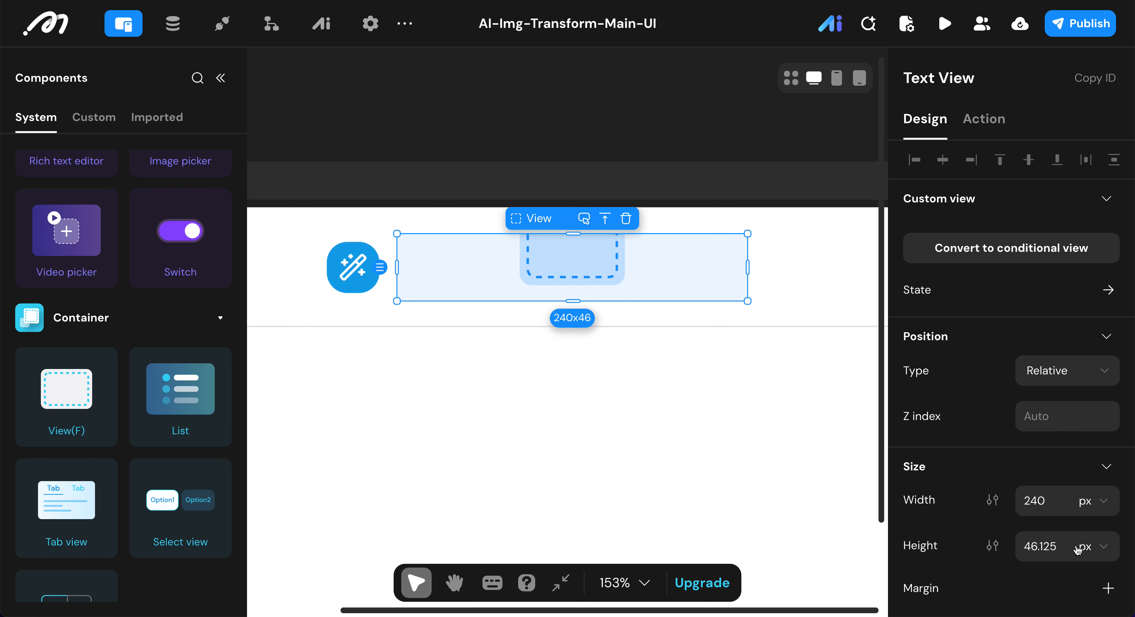
Step: Set the Text View's width and height to fit
{"action": "left_click", "coordinate": [1101, 502]}
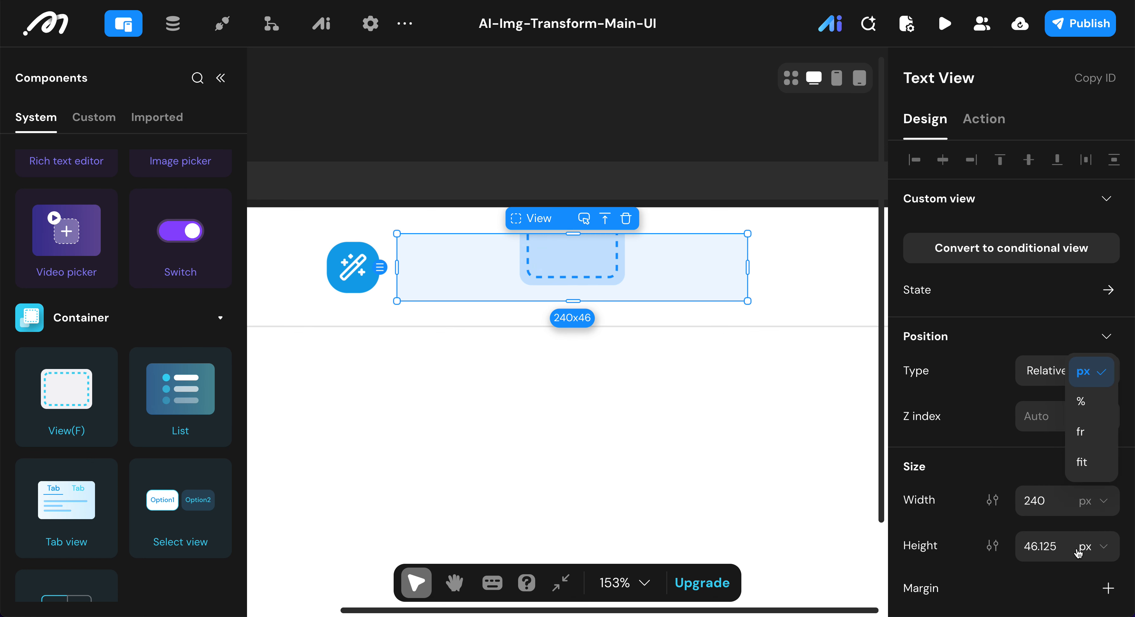
{"action": "left_click", "coordinate": [1084, 464]}
{"action": "left_click", "coordinate": [1087, 503]}
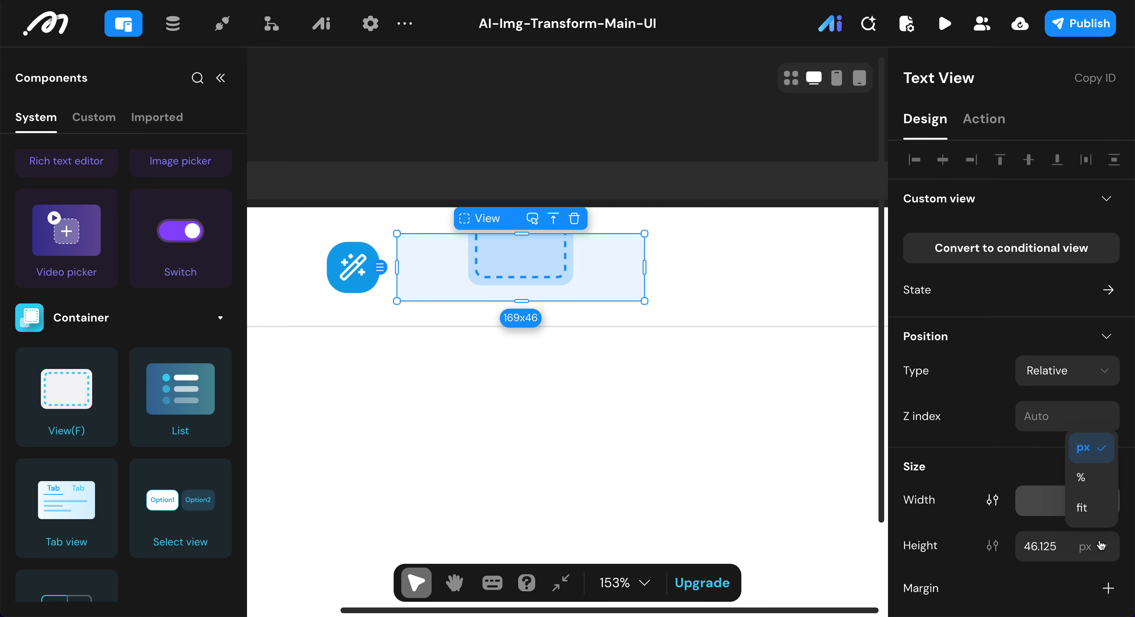
{"action": "left_click", "coordinate": [1085, 508]}
Step: Remove the Text View's background color
{"action": "scroll", "coordinate": [982, 511], "scroll_direction": "down", "scroll_amount": 4}
{"action": "left_click", "coordinate": [981, 506]}
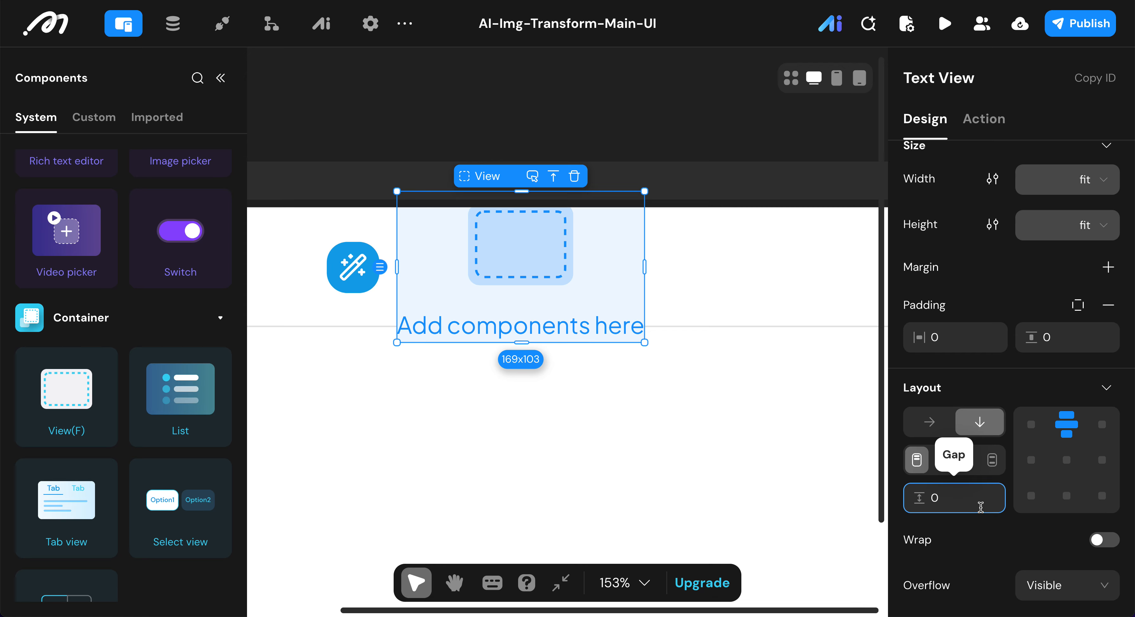
{"action": "scroll", "coordinate": [980, 506], "scroll_direction": "down", "scroll_amount": 4}
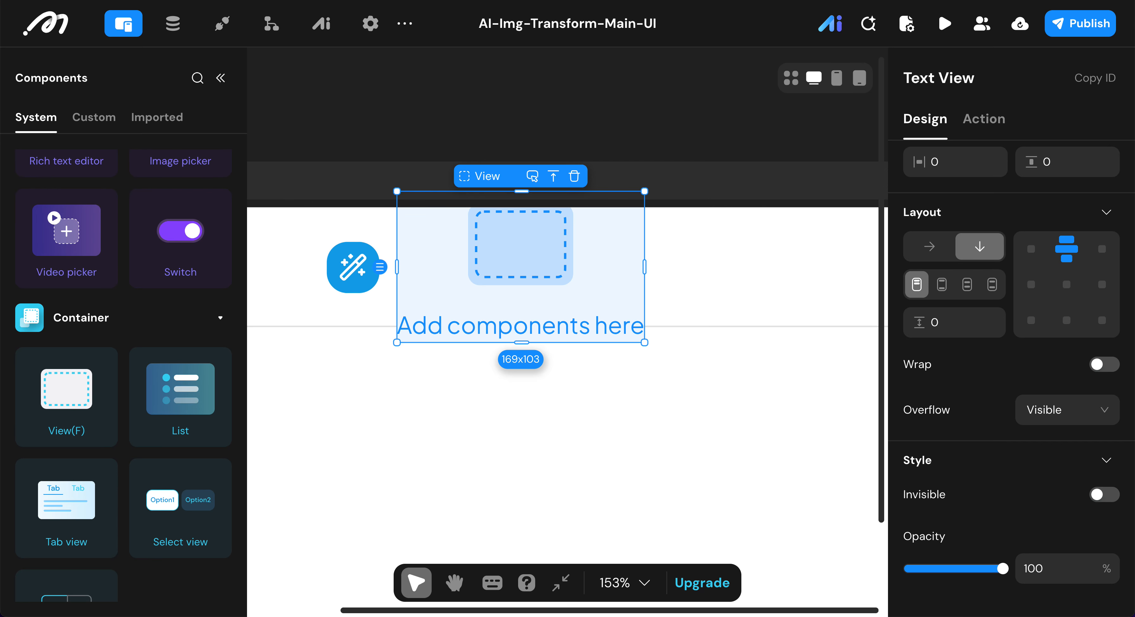
{"action": "scroll", "coordinate": [1033, 347], "scroll_direction": "down", "scroll_amount": 8}
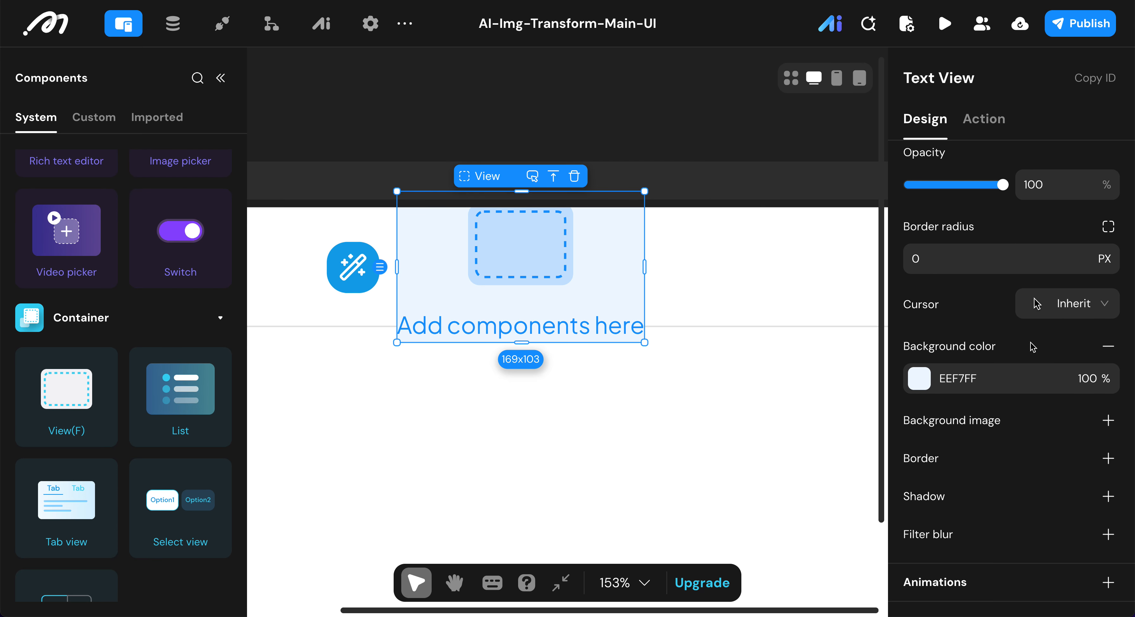
{"action": "left_click", "coordinate": [1108, 346]}
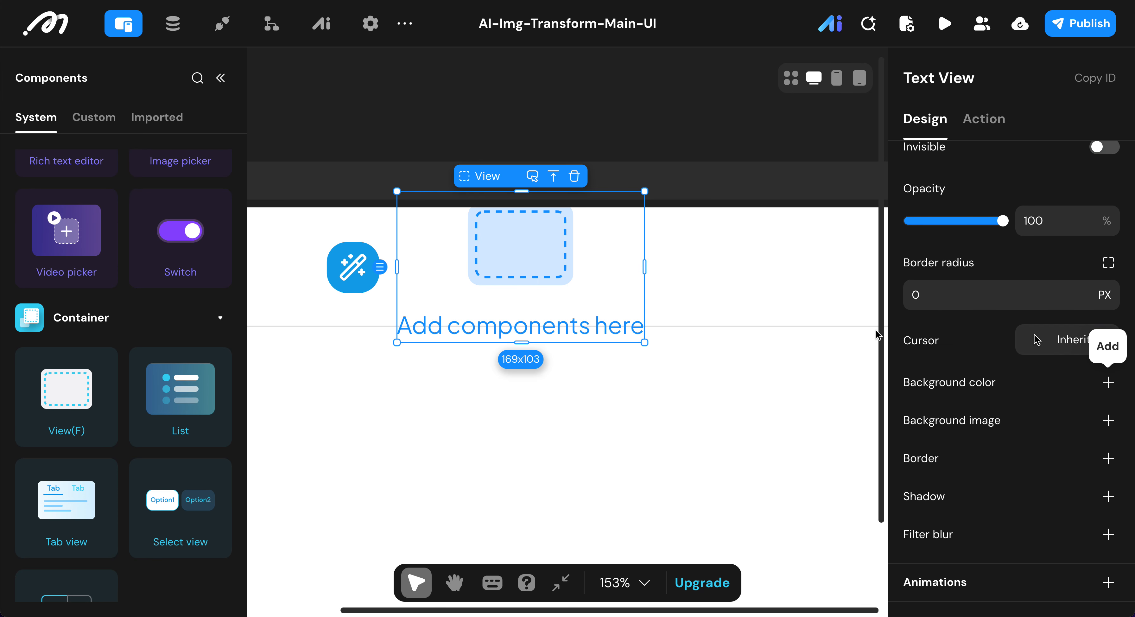
Step: Add two Text components inside the Text View
{"action": "scroll", "coordinate": [168, 266], "scroll_direction": "up", "scroll_amount": 10}
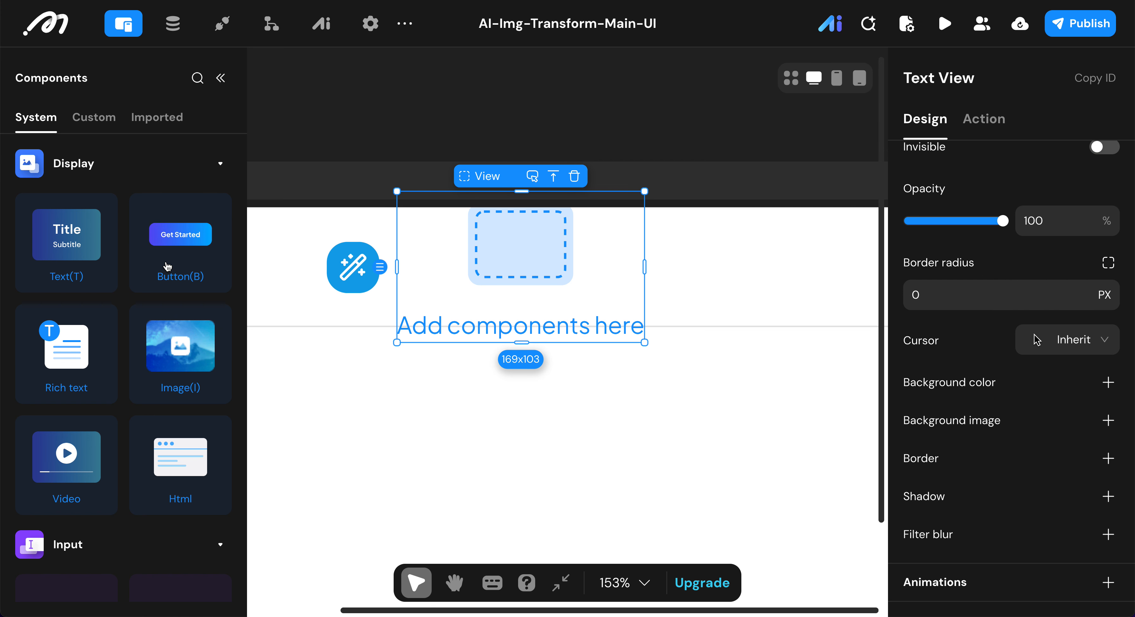
{"action": "scroll", "coordinate": [1066, 339], "scroll_direction": "up", "scroll_amount": 8}
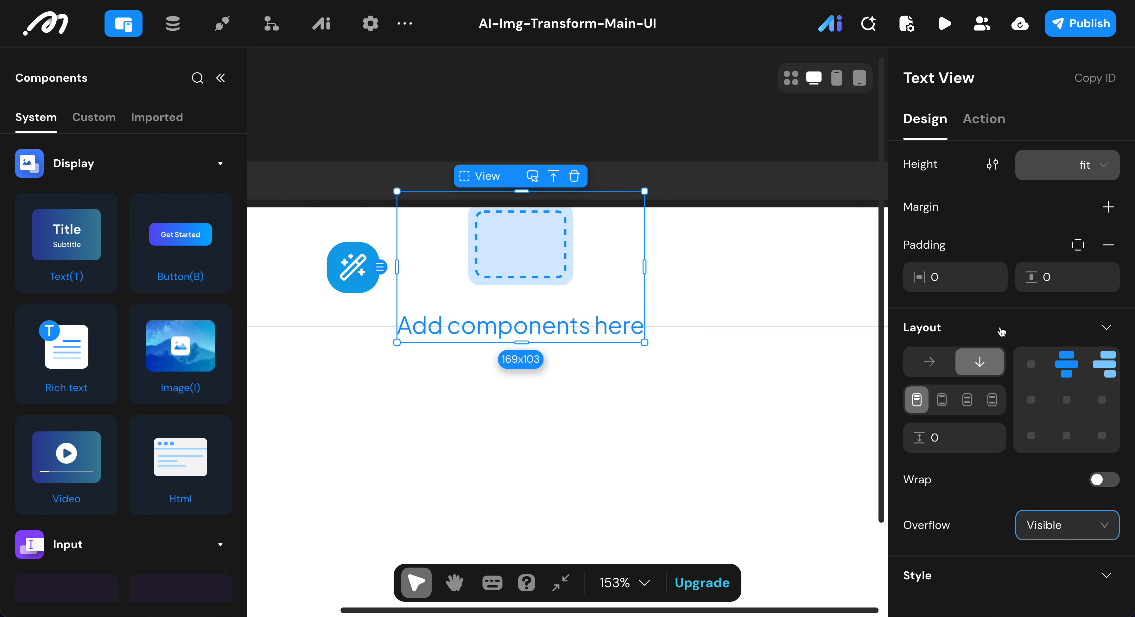
{"action": "double_click", "coordinate": [65, 244]}
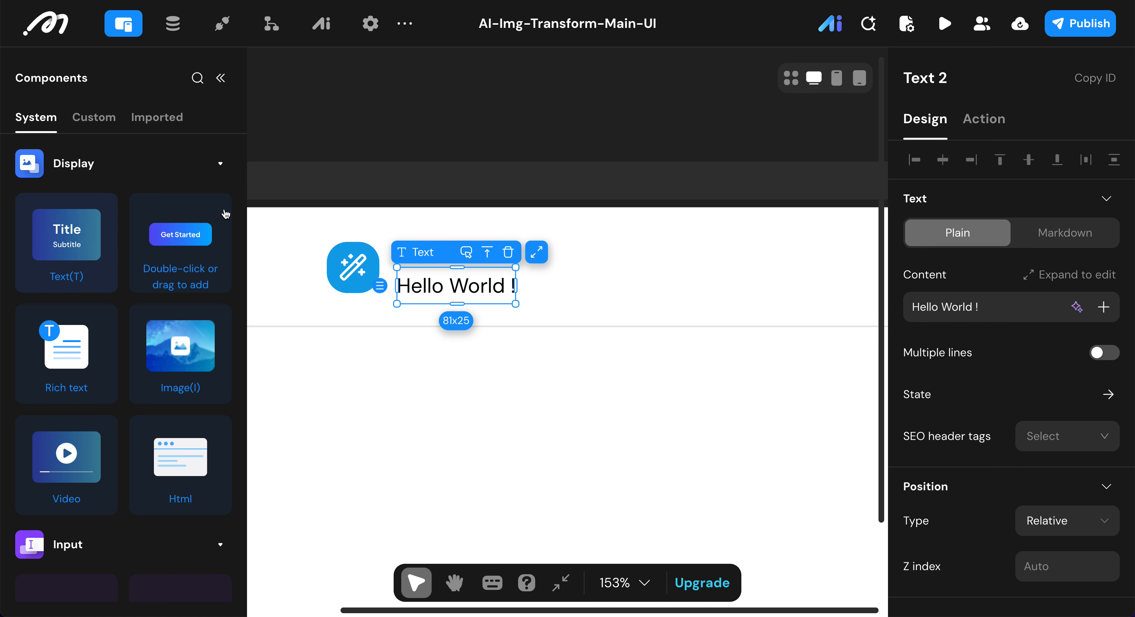
Step: Rename the first text in the Text View as Title Text
{"action": "left_click", "coordinate": [220, 78]}
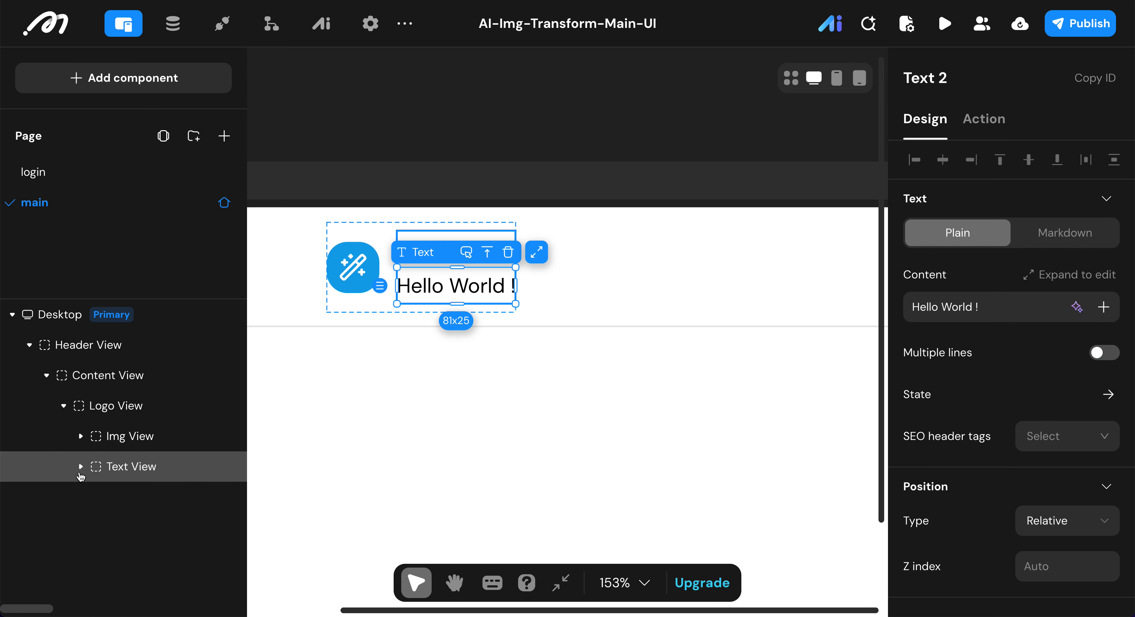
{"action": "left_click", "coordinate": [81, 466]}
{"action": "left_click", "coordinate": [129, 497]}
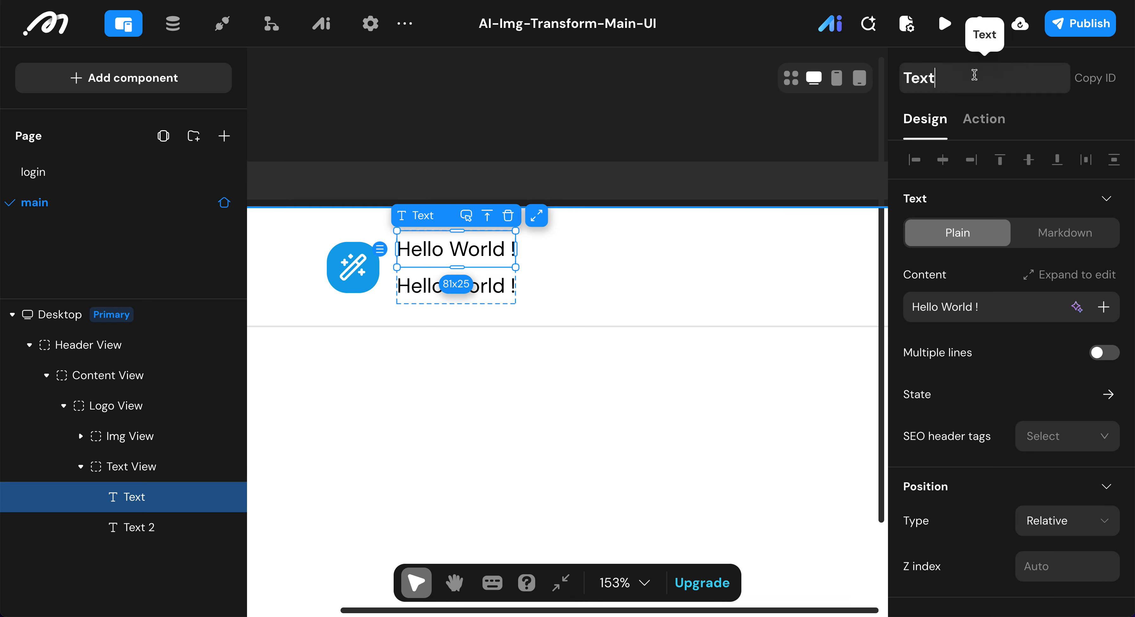
{"action": "type", "text": "Title"}
{"action": "key", "text": "Return"}
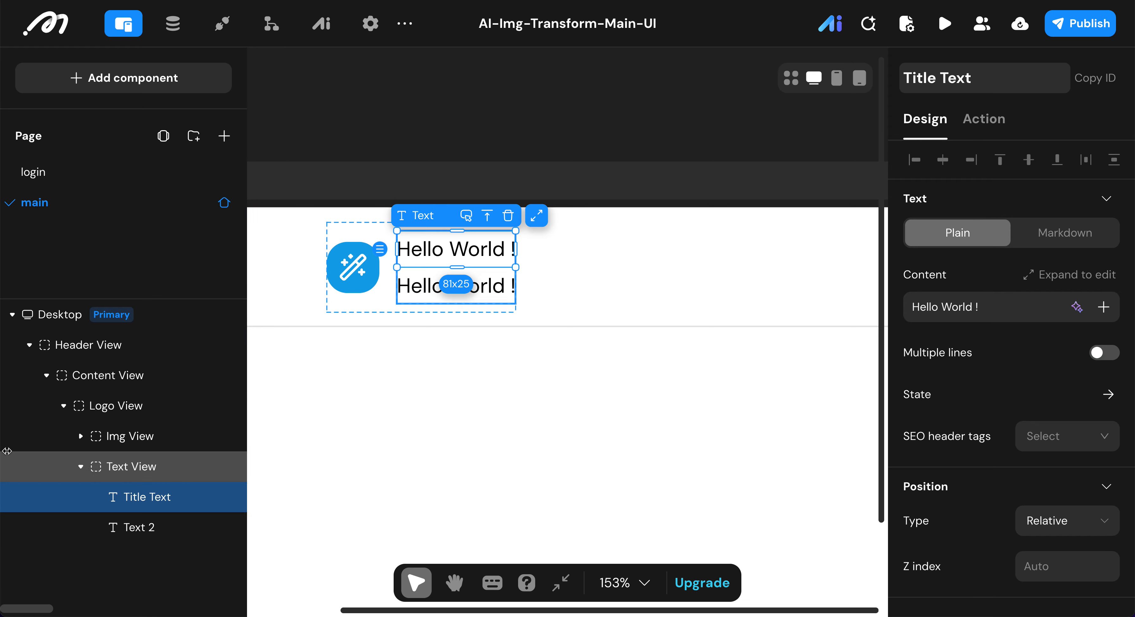
Step: Rename the second text in the Text View as Subtitle Text
{"action": "left_click", "coordinate": [164, 528]}
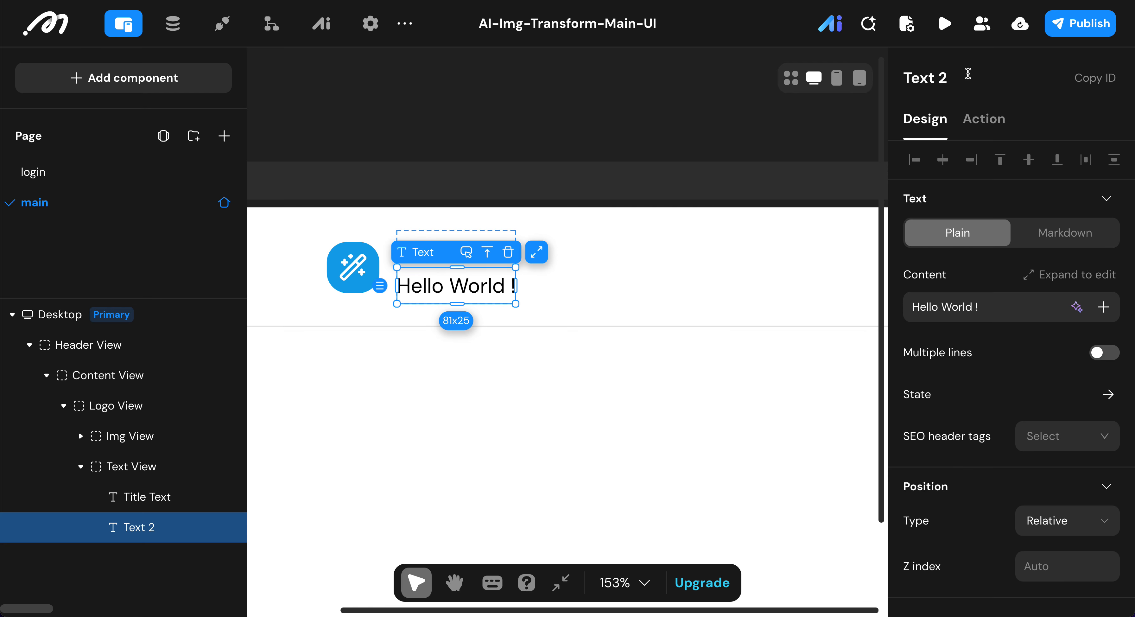
{"action": "left_click", "coordinate": [978, 75]}
{"action": "key", "text": "BackSpace"}
{"action": "key", "text": "BackSpace"}
{"action": "type", "text": "subTit"}
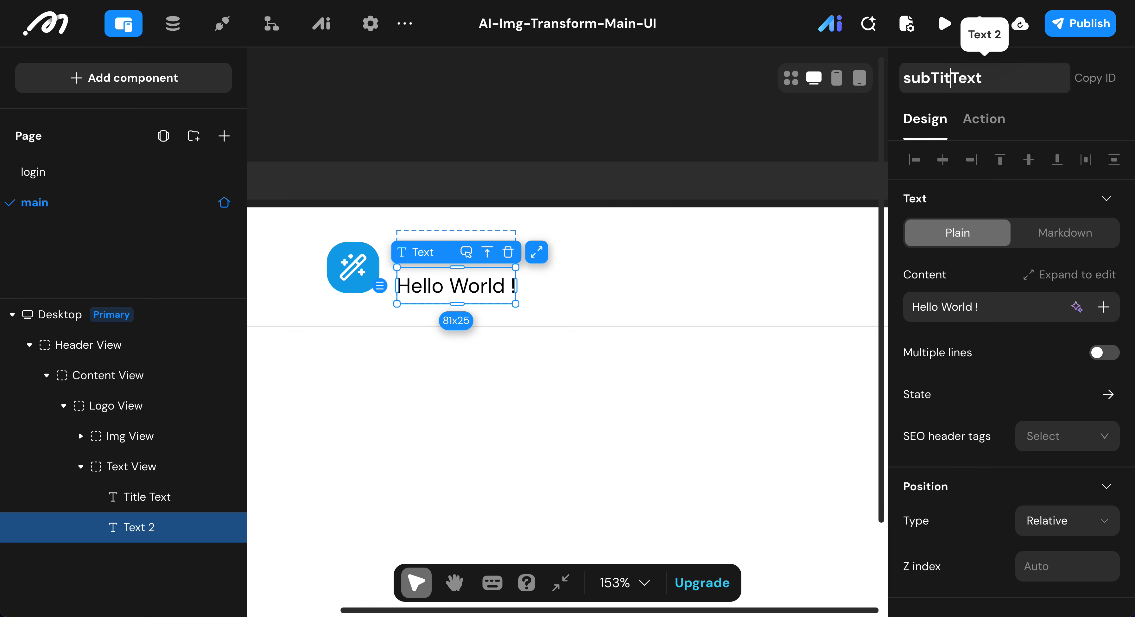
{"action": "key", "text": "BackSpace"}
{"action": "key", "text": "BackSpace"}
{"action": "key", "text": "BackSpace"}
{"action": "type", "text": "title"}
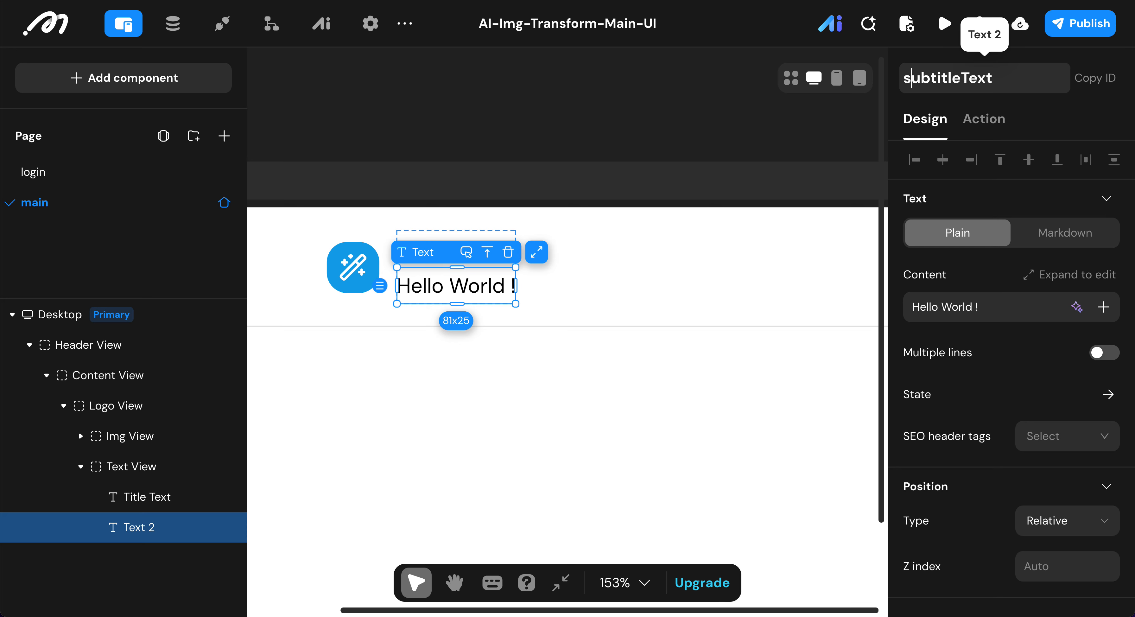
{"action": "key", "text": "BackSpace"}
{"action": "type", "text": "S"}
{"action": "key", "text": "Right"}
{"action": "key", "text": "Right"}
{"action": "key", "text": "Right"}
{"action": "key", "text": "Right"}
{"action": "key", "text": "Right"}
{"action": "key", "text": "Right"}
{"action": "key", "text": "Right"}
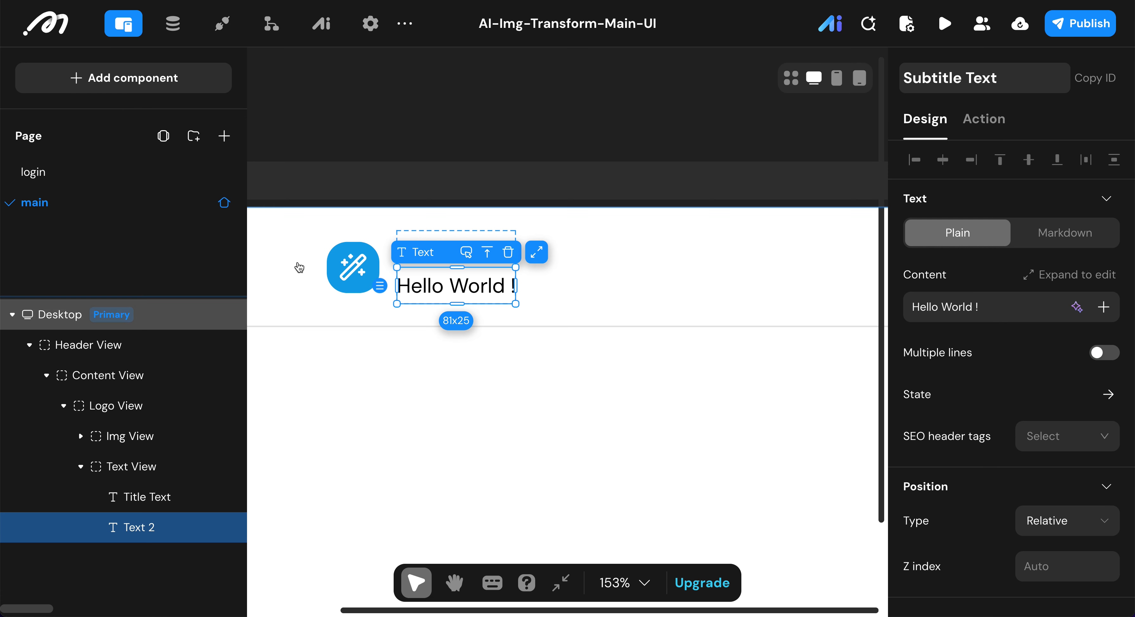
Step: Replace the Title Text's content with StyleAI
{"action": "left_click", "coordinate": [178, 496]}
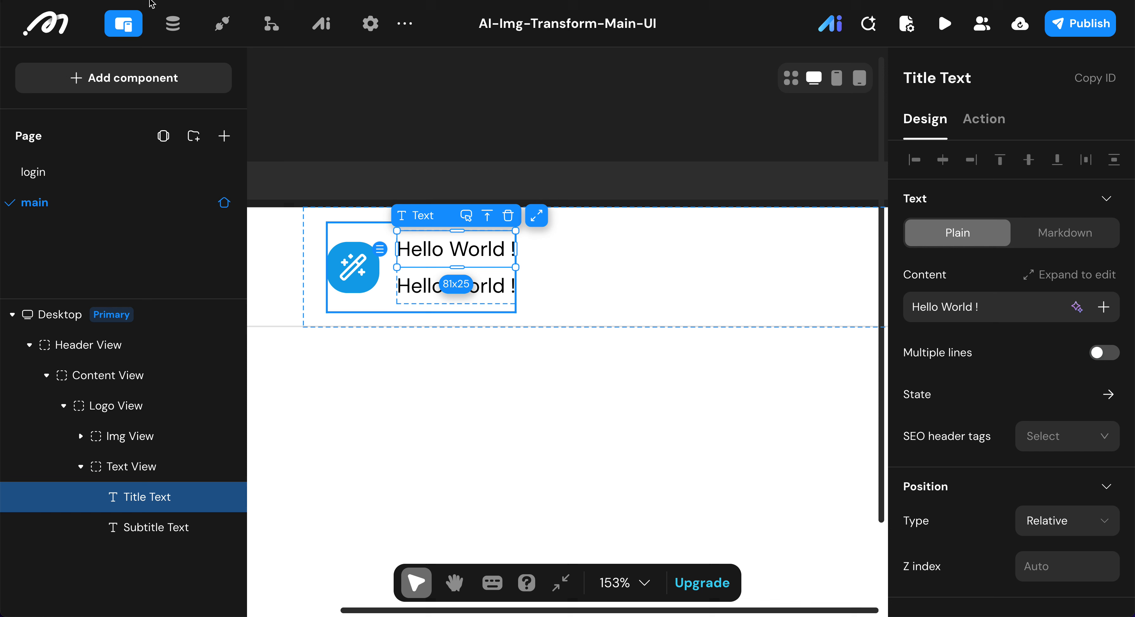
{"action": "left_click", "coordinate": [1009, 305]}
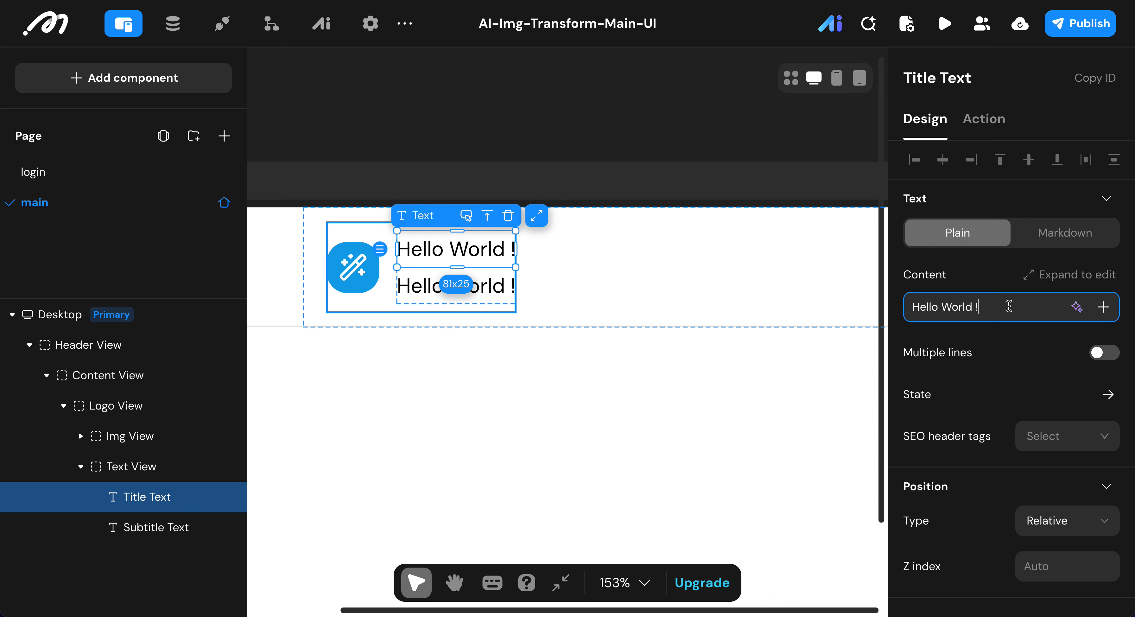
{"action": "key", "text": "ctrl+a"}
{"action": "type", "text": "StyleAI"}
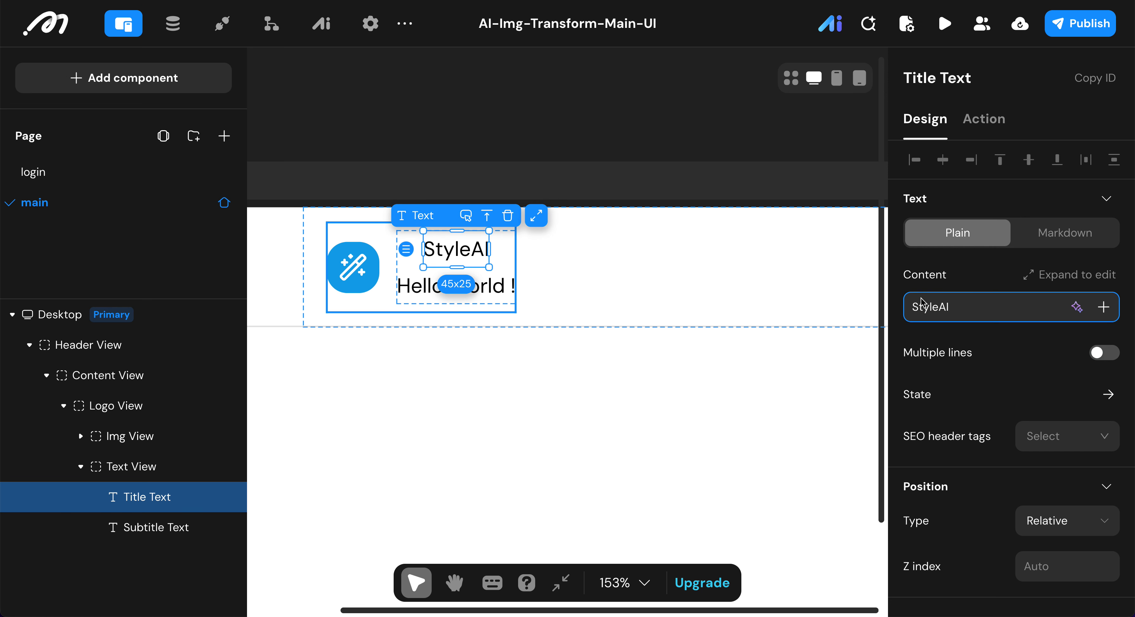
Step: Set the Title Text's font size to 18 and its line height to 22
{"action": "scroll", "coordinate": [947, 347], "scroll_direction": "down", "scroll_amount": 3}
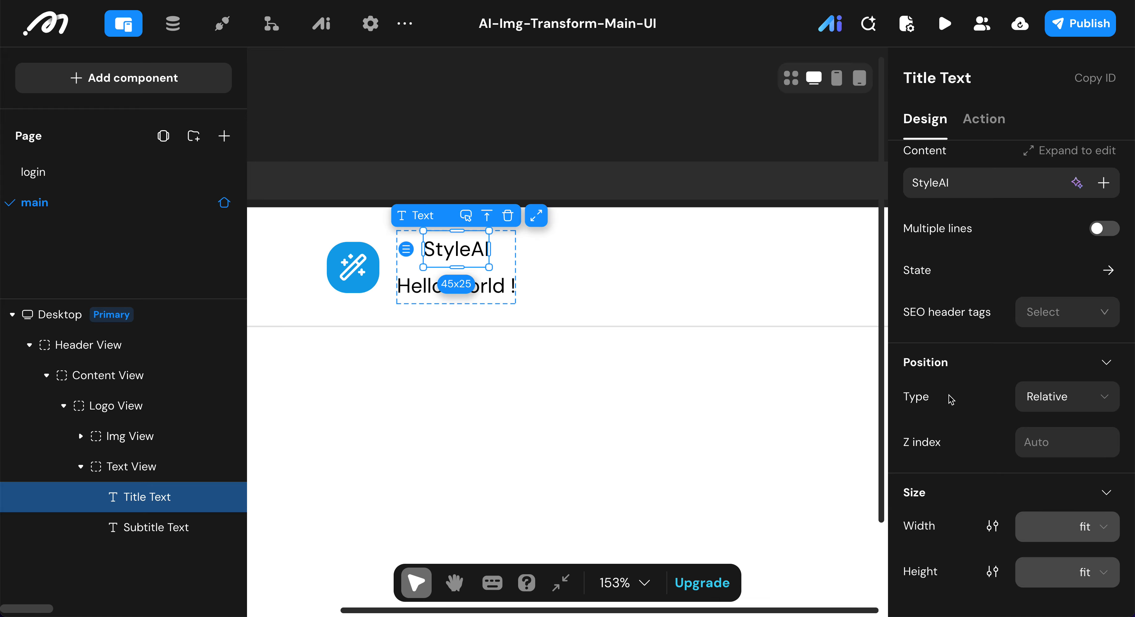
{"action": "scroll", "coordinate": [950, 396], "scroll_direction": "down", "scroll_amount": 3}
{"action": "left_click", "coordinate": [1101, 386]}
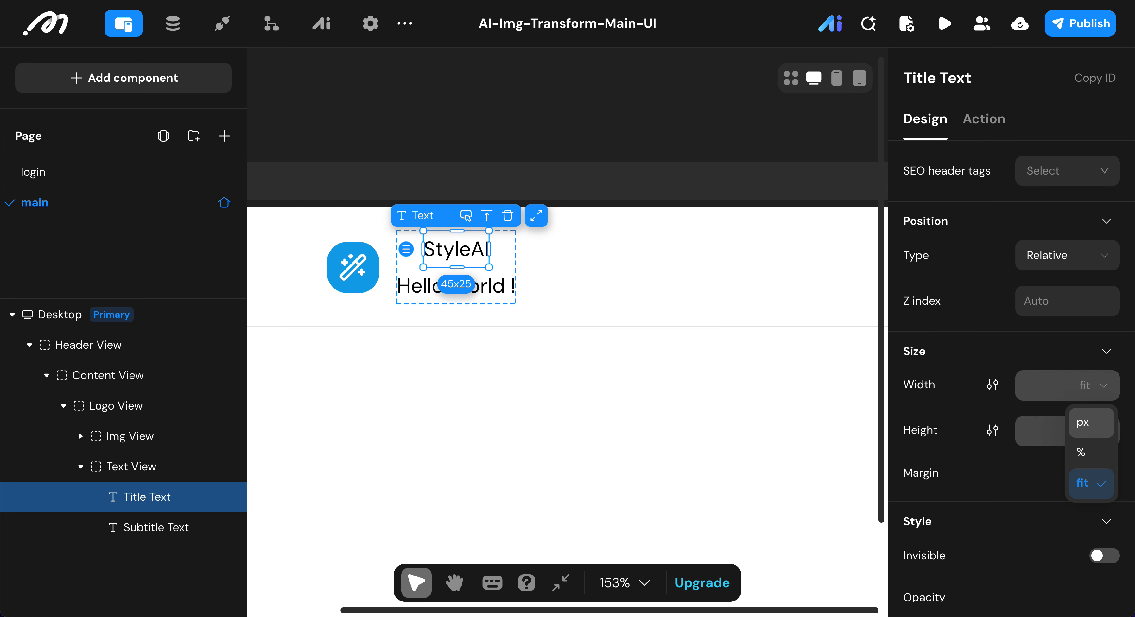
{"action": "left_click", "coordinate": [999, 349]}
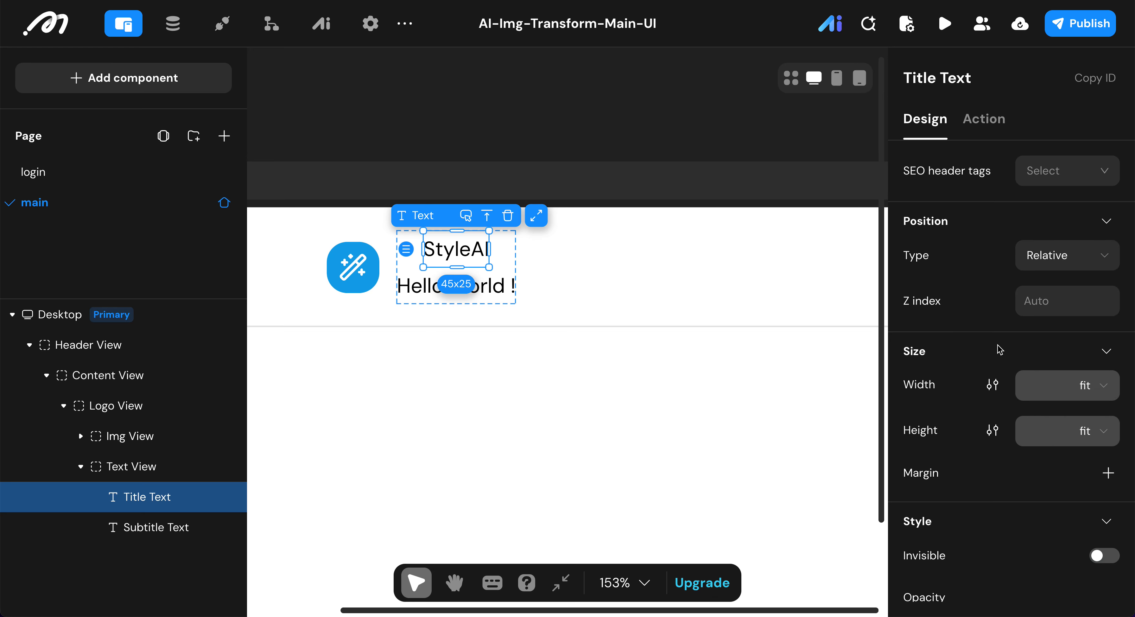
{"action": "scroll", "coordinate": [998, 350], "scroll_direction": "down", "scroll_amount": 7}
{"action": "scroll", "coordinate": [998, 351], "scroll_direction": "down", "scroll_amount": 4}
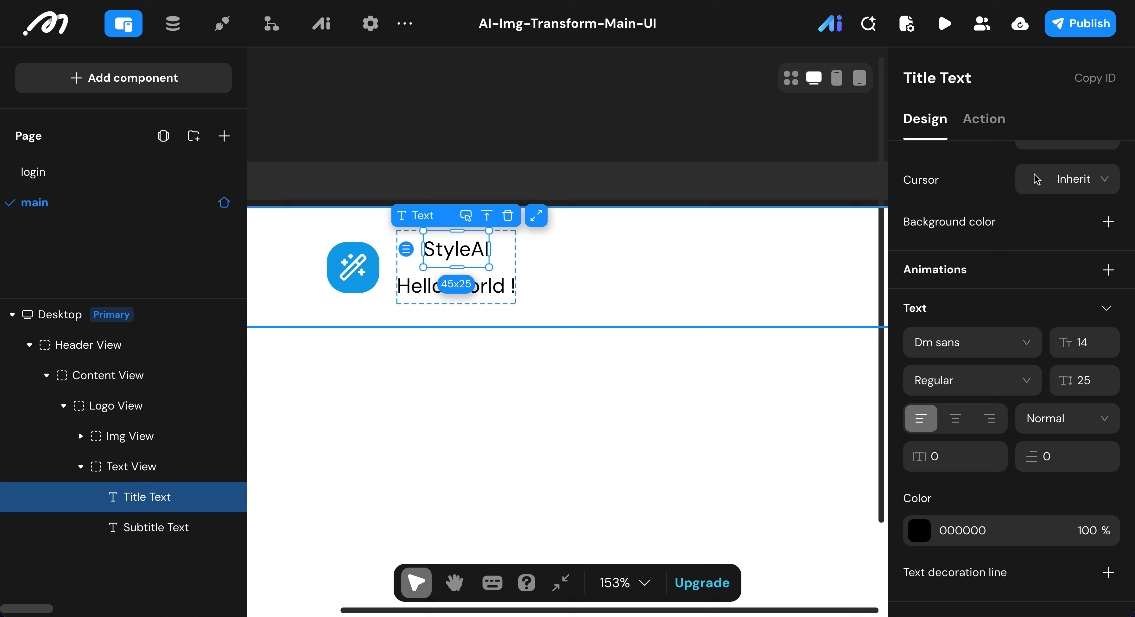
{"action": "left_click", "coordinate": [1088, 335]}
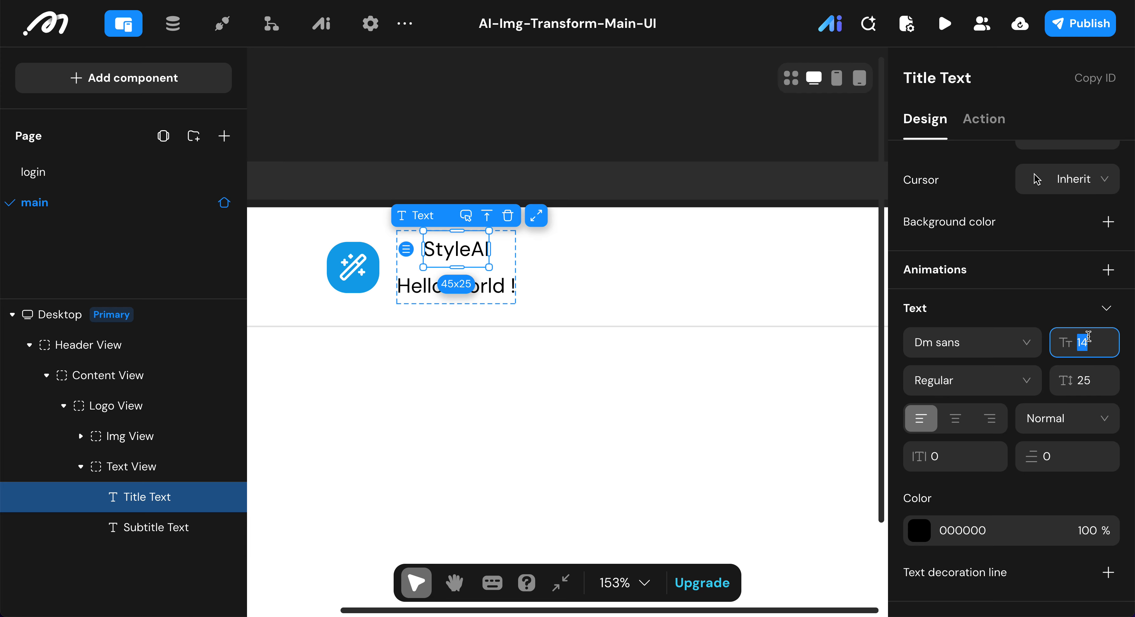
{"action": "type", "text": "18"}
{"action": "left_click", "coordinate": [1089, 377]}
{"action": "type", "text": "22"}
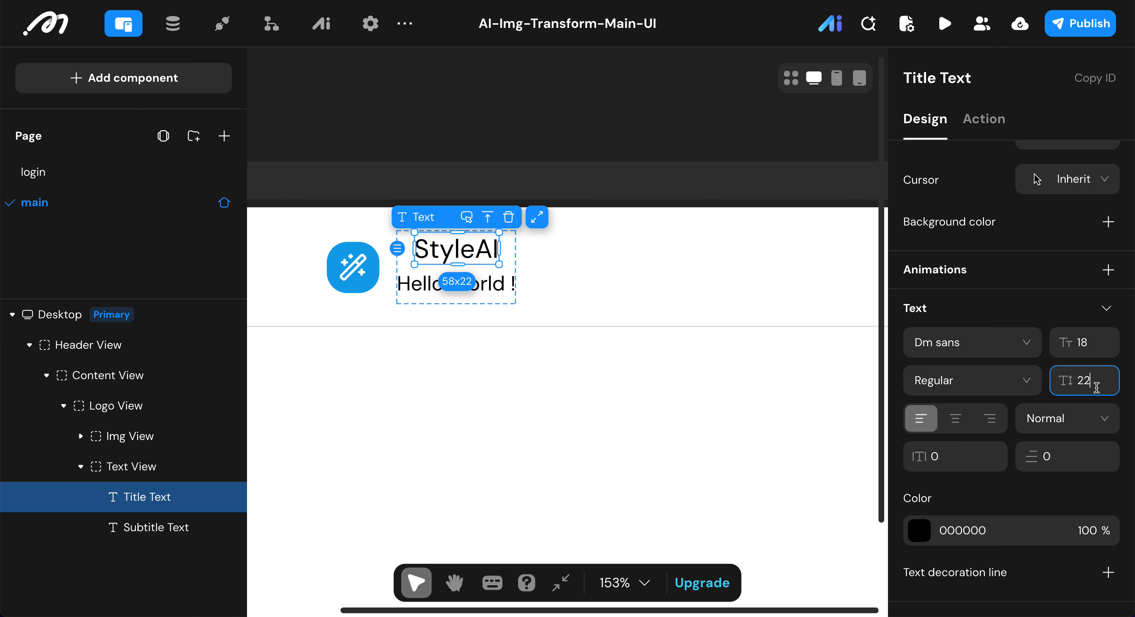
Step: Set the Title Text's line height to 28 and its font weight to Medium
{"action": "double_click", "coordinate": [1088, 380]}
{"action": "type", "text": "28"}
{"action": "key", "text": "Return"}
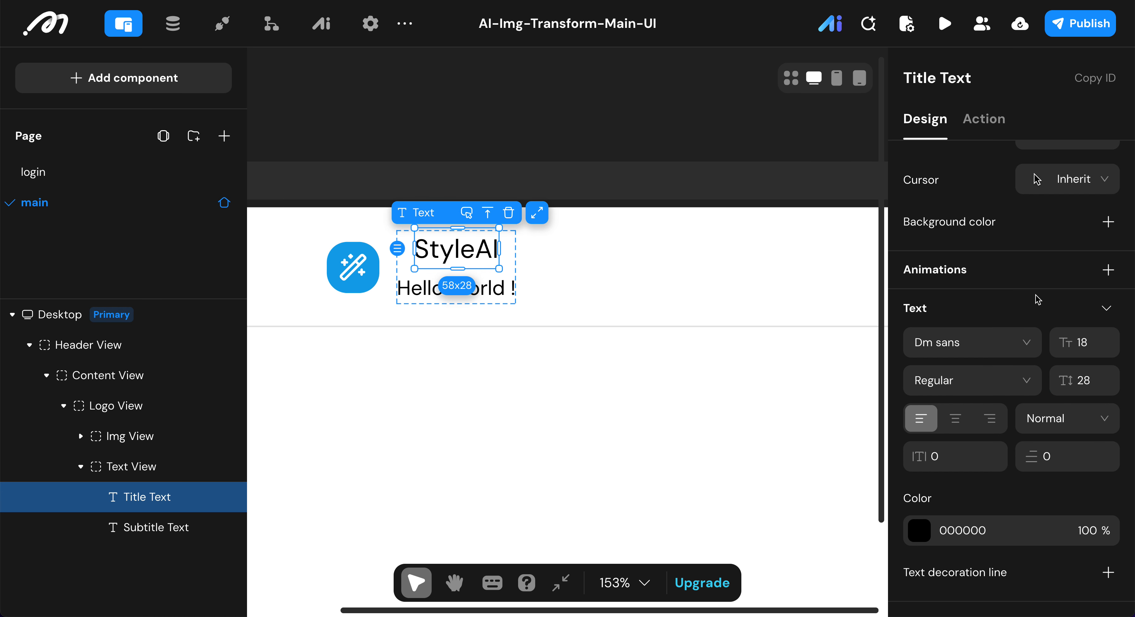
{"action": "left_click", "coordinate": [1002, 373]}
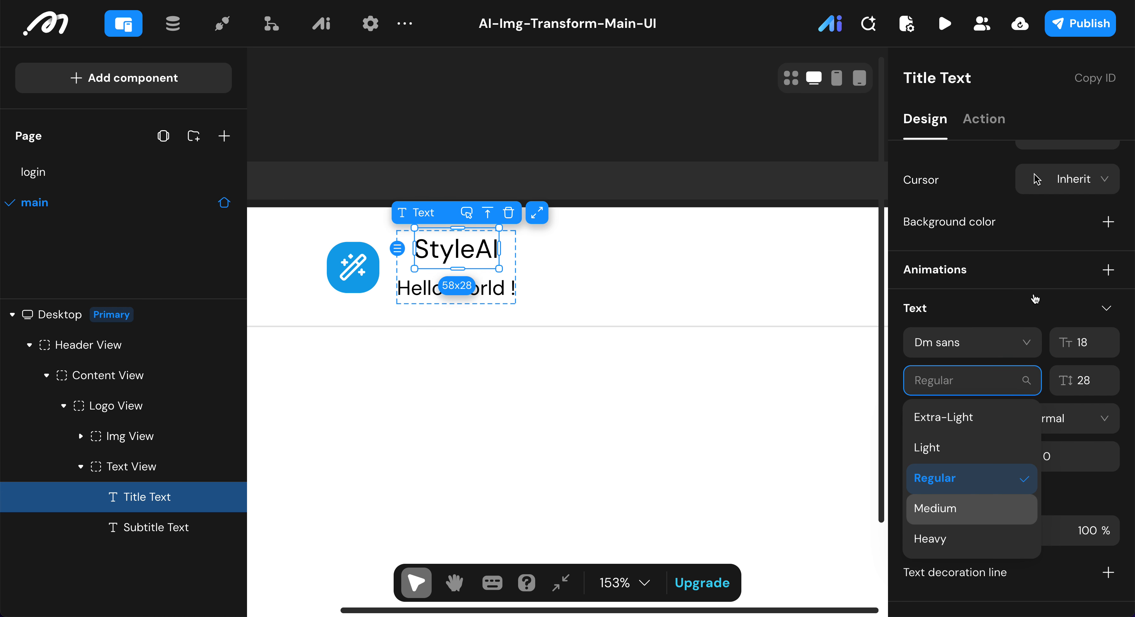
{"action": "left_click", "coordinate": [952, 507]}
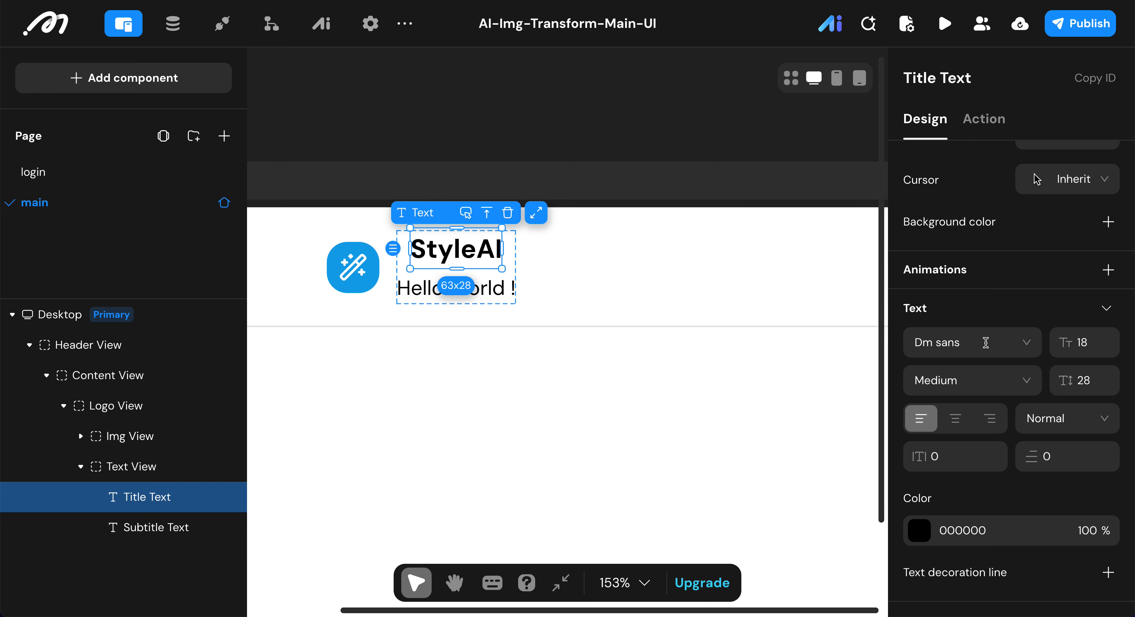
Step: Set the Title Text's color to the 0A0A0A swatch
{"action": "left_click", "coordinate": [918, 533]}
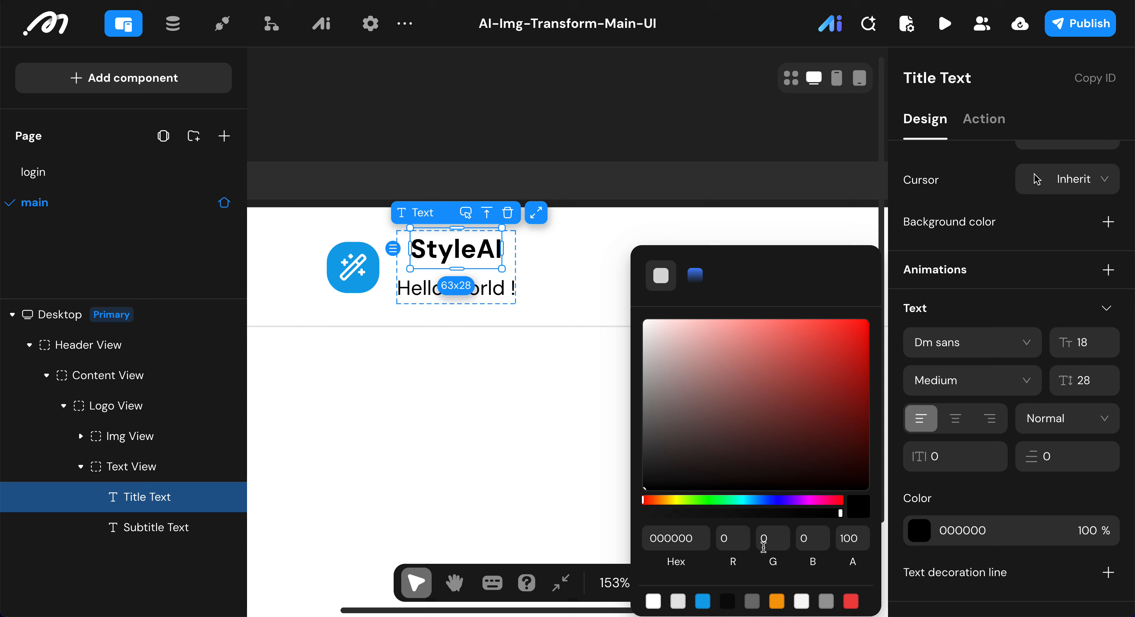
{"action": "left_click", "coordinate": [732, 600]}
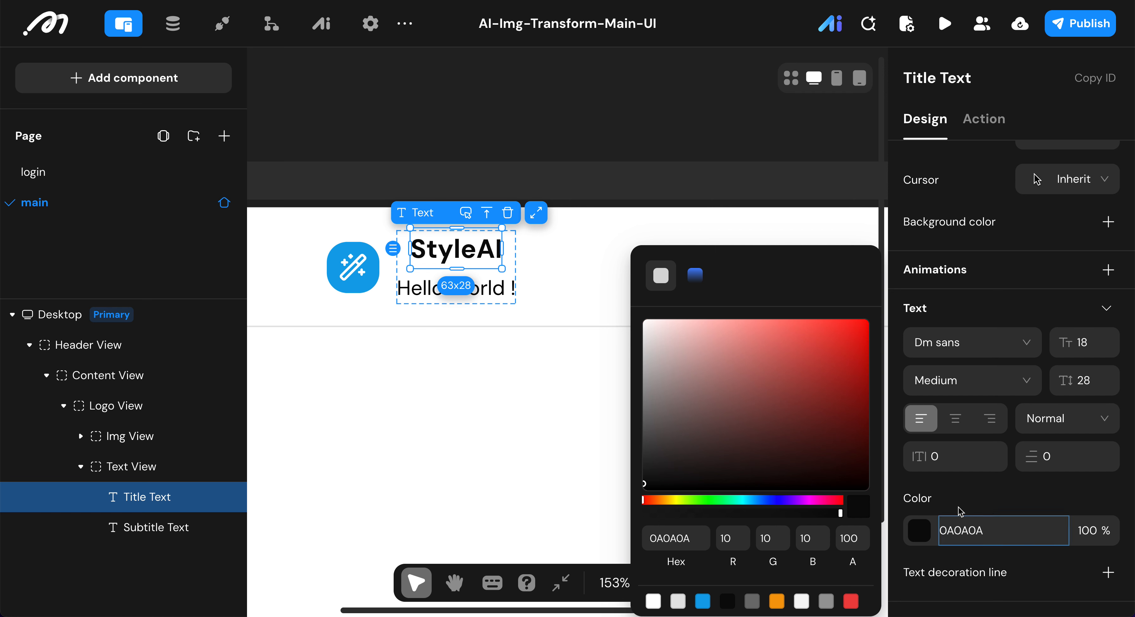
{"action": "left_click", "coordinate": [980, 498]}
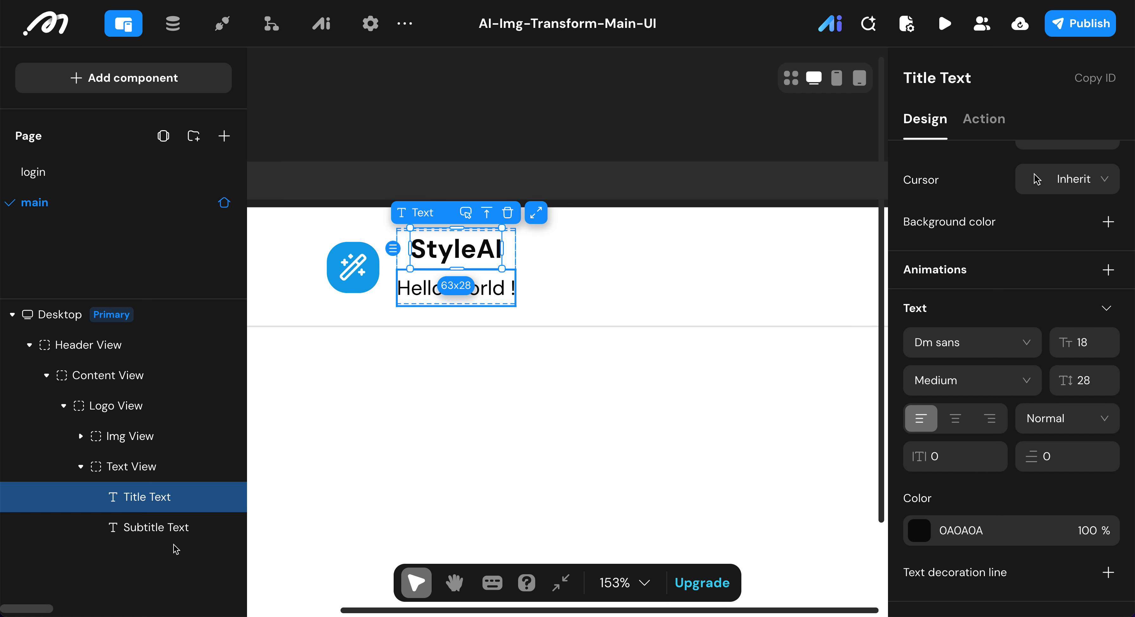
Step: Replace the Subtitle Text's content with AI Image Style Transfer
{"action": "left_click", "coordinate": [169, 528]}
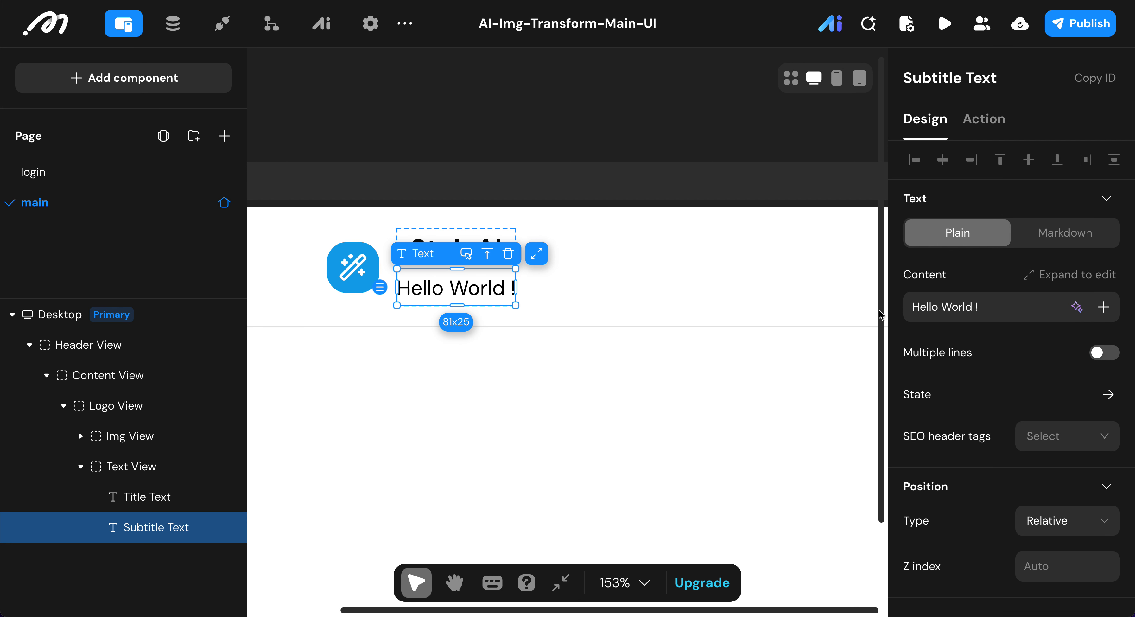
{"action": "left_click", "coordinate": [1014, 307]}
{"action": "key", "text": "ctrl+a"}
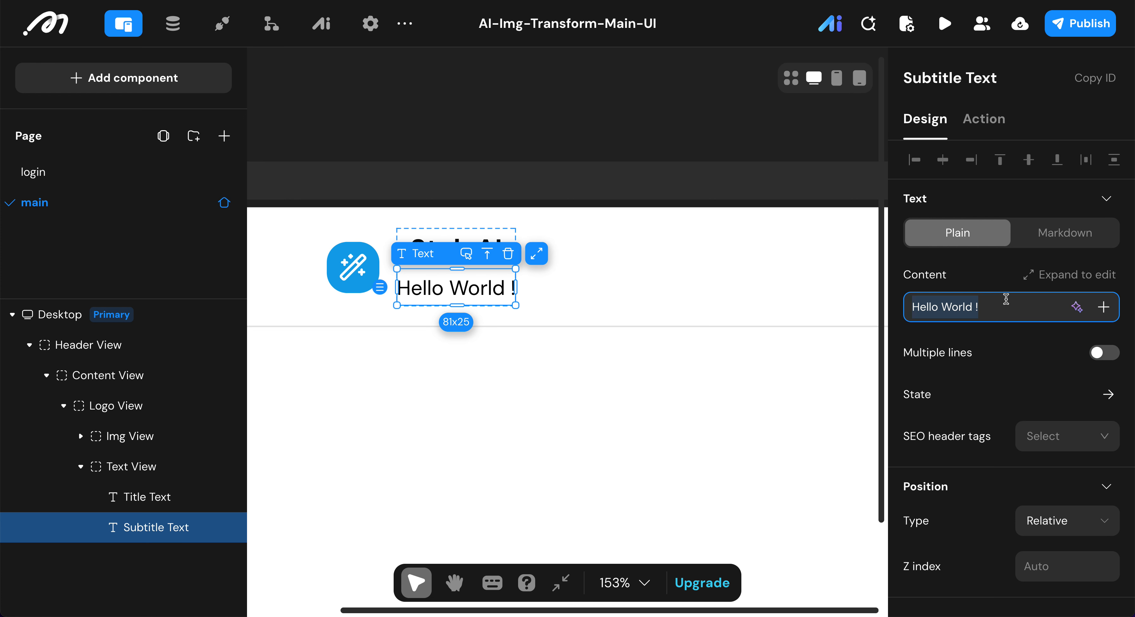
{"action": "type", "text": "AI Image Style Transfer"}
{"action": "scroll", "coordinate": [1020, 400], "scroll_direction": "down", "scroll_amount": 6}
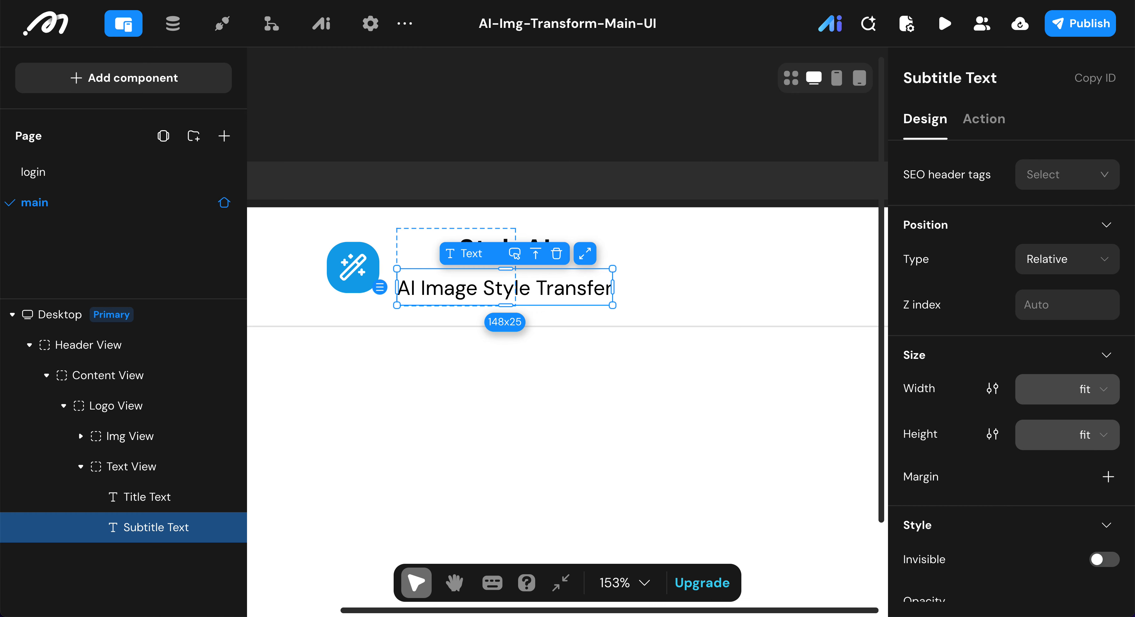
Step: Format the Subtitle Text with font size 12, line height 16 and color 737373
{"action": "scroll", "coordinate": [1027, 440], "scroll_direction": "down", "scroll_amount": 5}
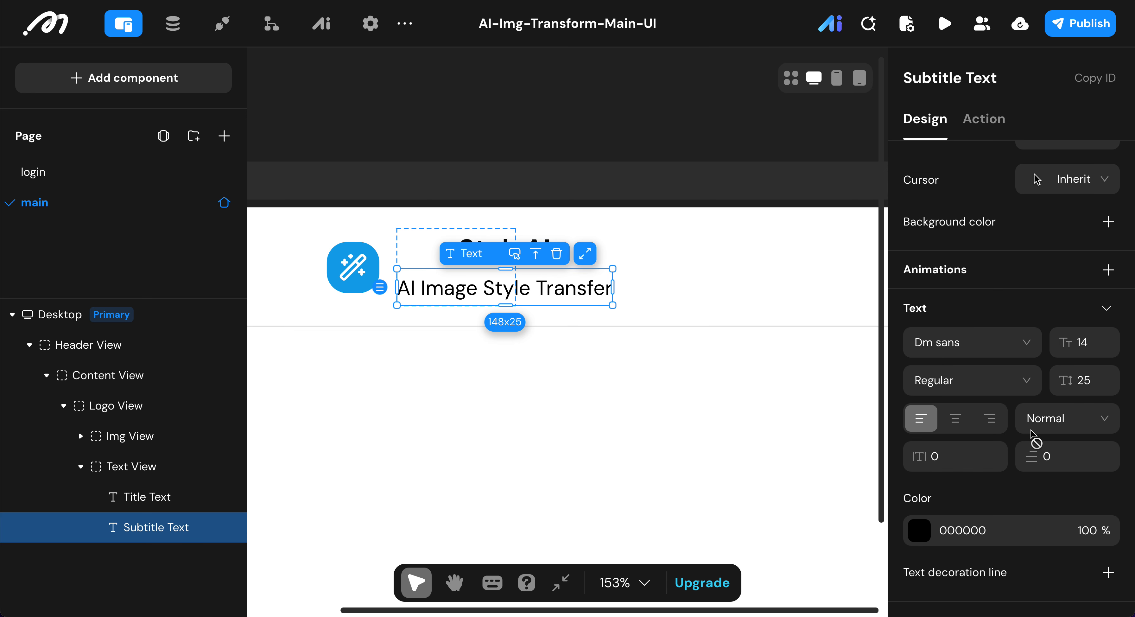
{"action": "double_click", "coordinate": [1084, 342]}
{"action": "type", "text": "12"}
{"action": "double_click", "coordinate": [1091, 377]}
{"action": "type", "text": "14"}
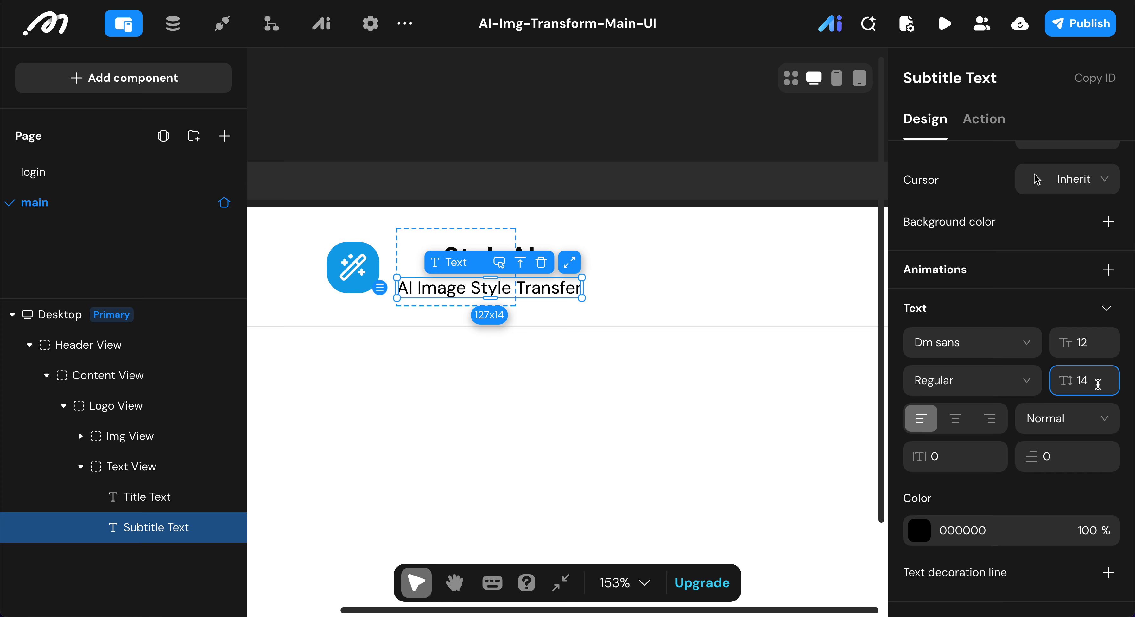
{"action": "double_click", "coordinate": [1091, 380]}
{"action": "type", "text": "1"}
{"action": "key", "text": "Return"}
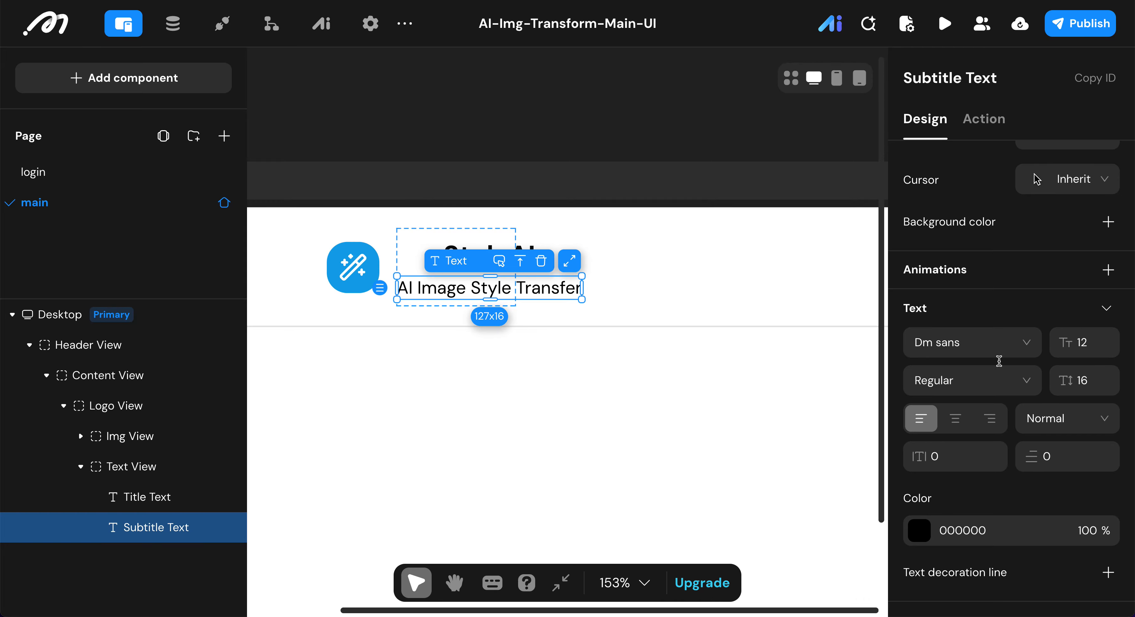
{"action": "left_click", "coordinate": [919, 530]}
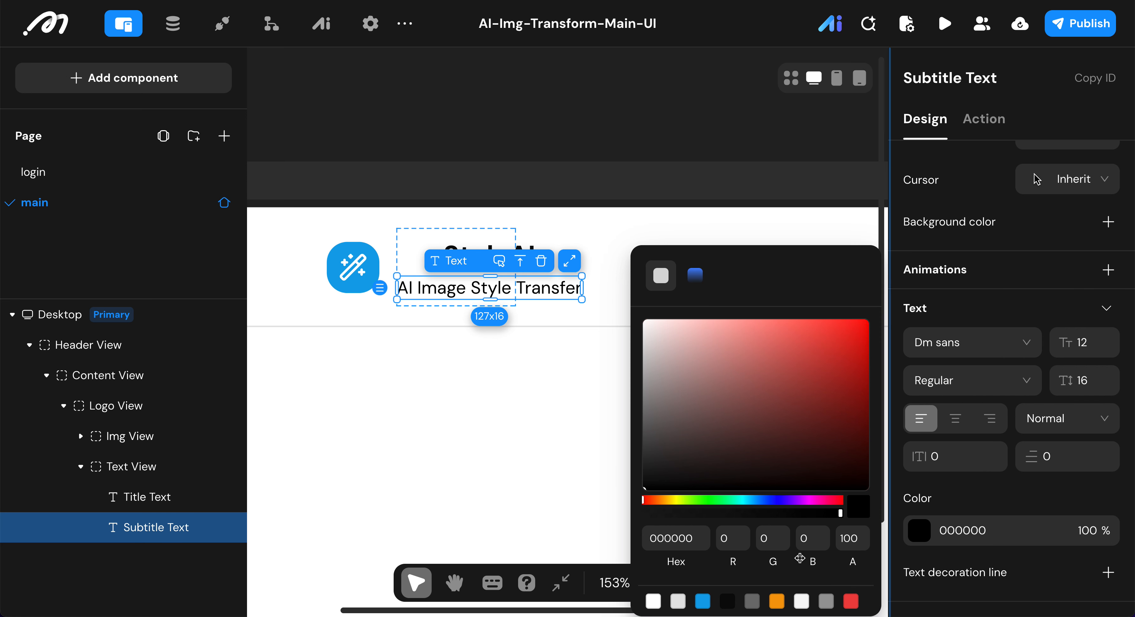
{"action": "left_click", "coordinate": [752, 601]}
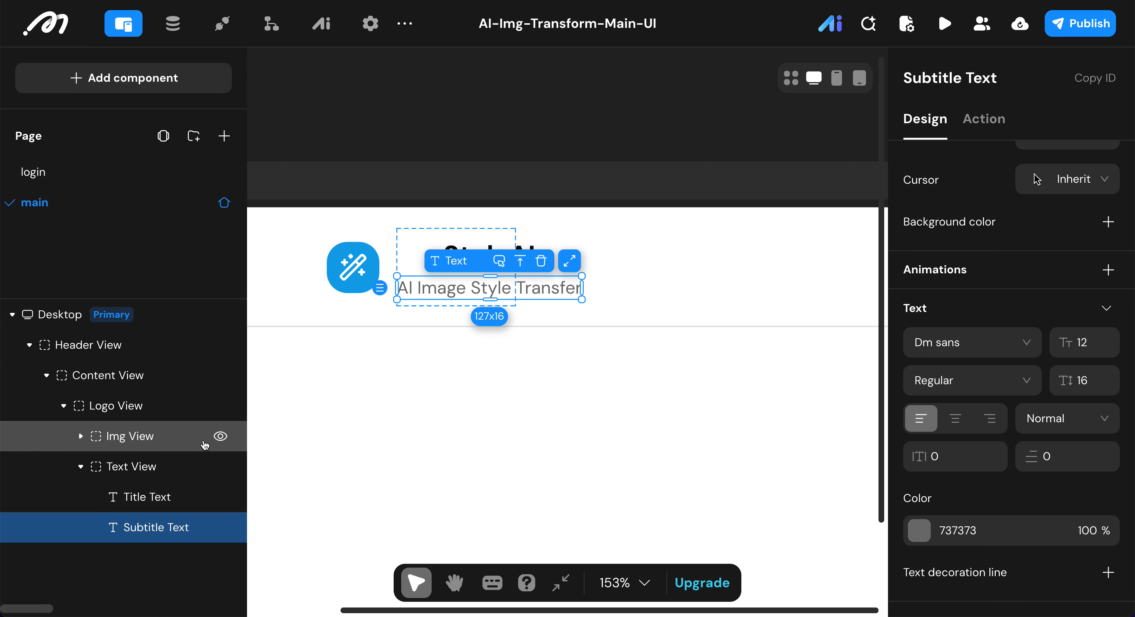
Step: Align the Text View's contents to the top left in its vertical layout
{"action": "left_click", "coordinate": [145, 467]}
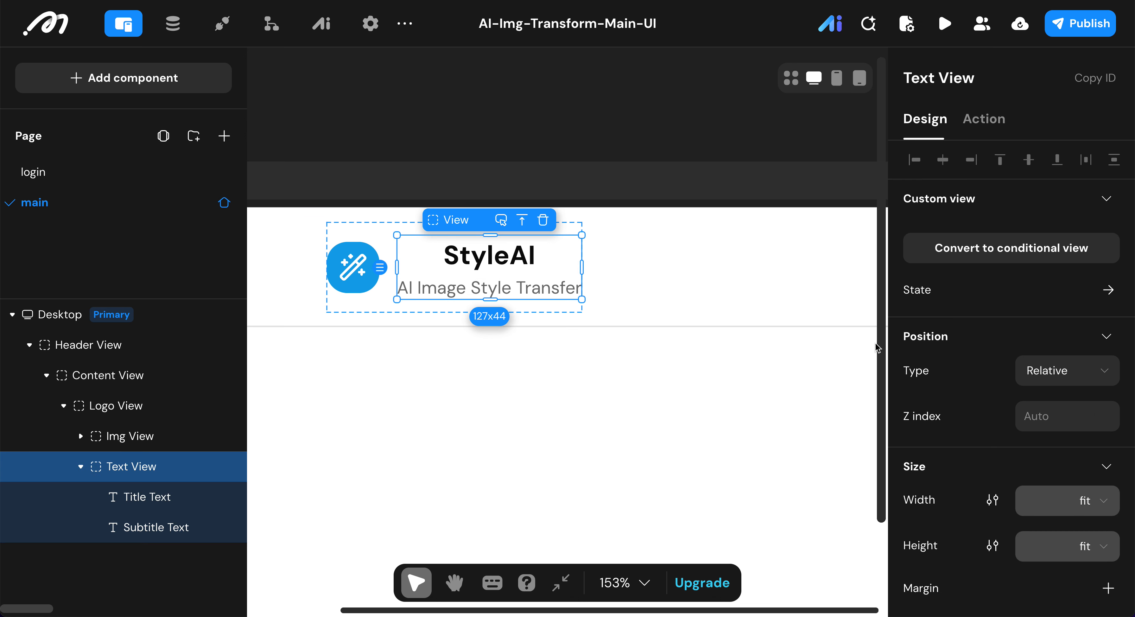
{"action": "scroll", "coordinate": [1049, 286], "scroll_direction": "down", "scroll_amount": 10}
{"action": "left_click", "coordinate": [1031, 295]}
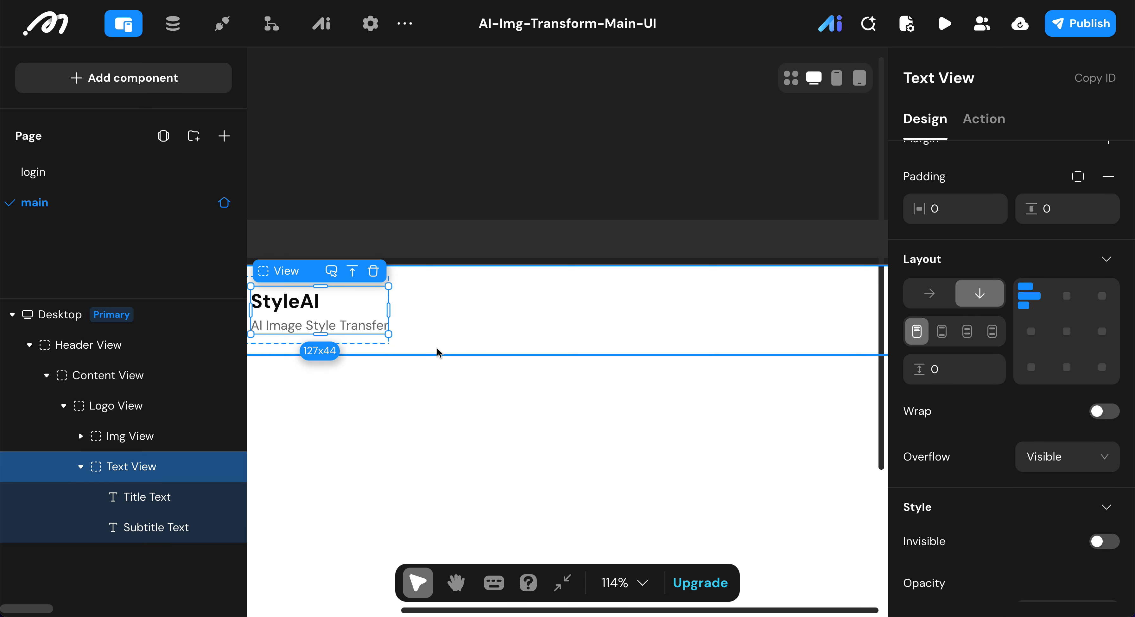
Step: Collapse the Text View and Logo View, and add a new View inside the Content View beside the Logo View
{"action": "left_click", "coordinate": [81, 467]}
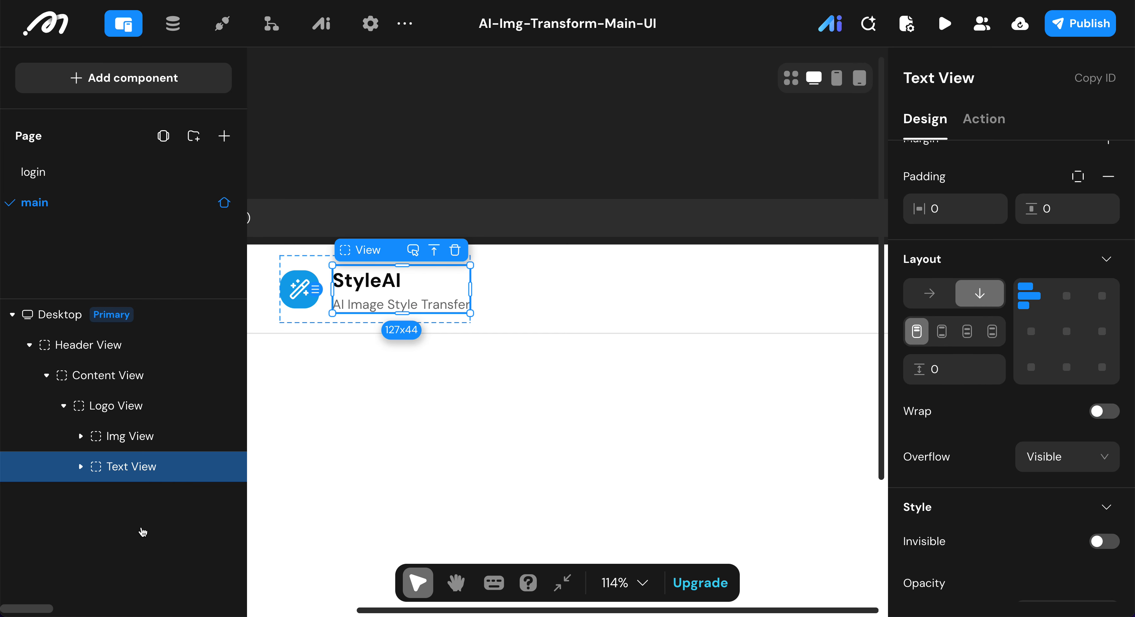
{"action": "left_click", "coordinate": [63, 405]}
{"action": "left_click", "coordinate": [90, 387]}
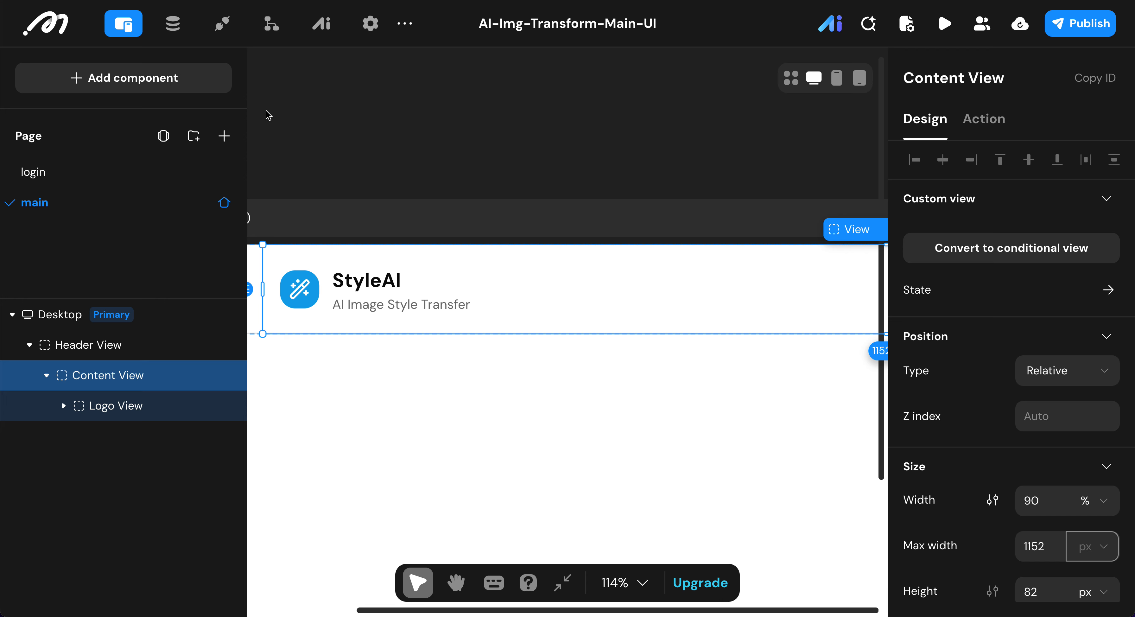
{"action": "left_click", "coordinate": [181, 79]}
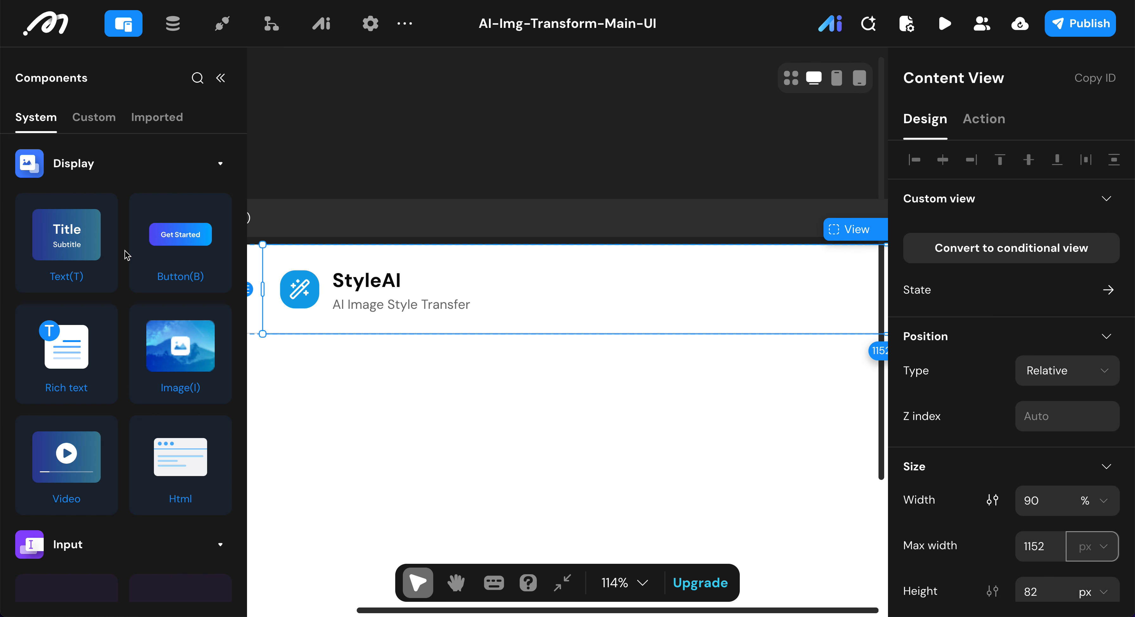
{"action": "scroll", "coordinate": [113, 361], "scroll_direction": "down", "scroll_amount": 12}
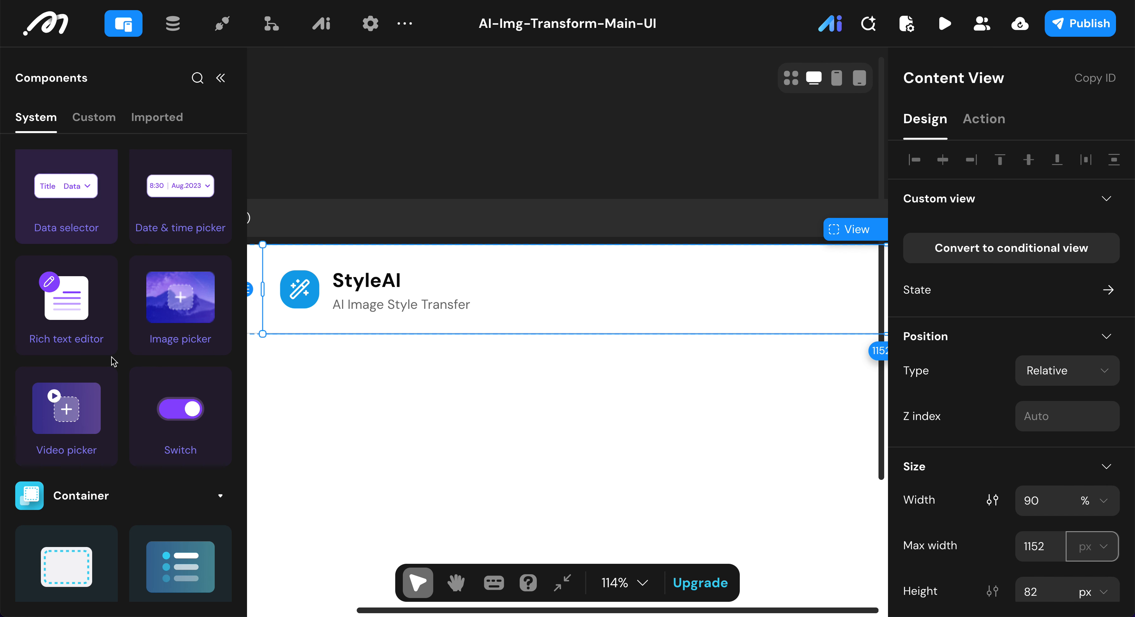
{"action": "scroll", "coordinate": [113, 361], "scroll_direction": "down", "scroll_amount": 4}
{"action": "double_click", "coordinate": [66, 410]}
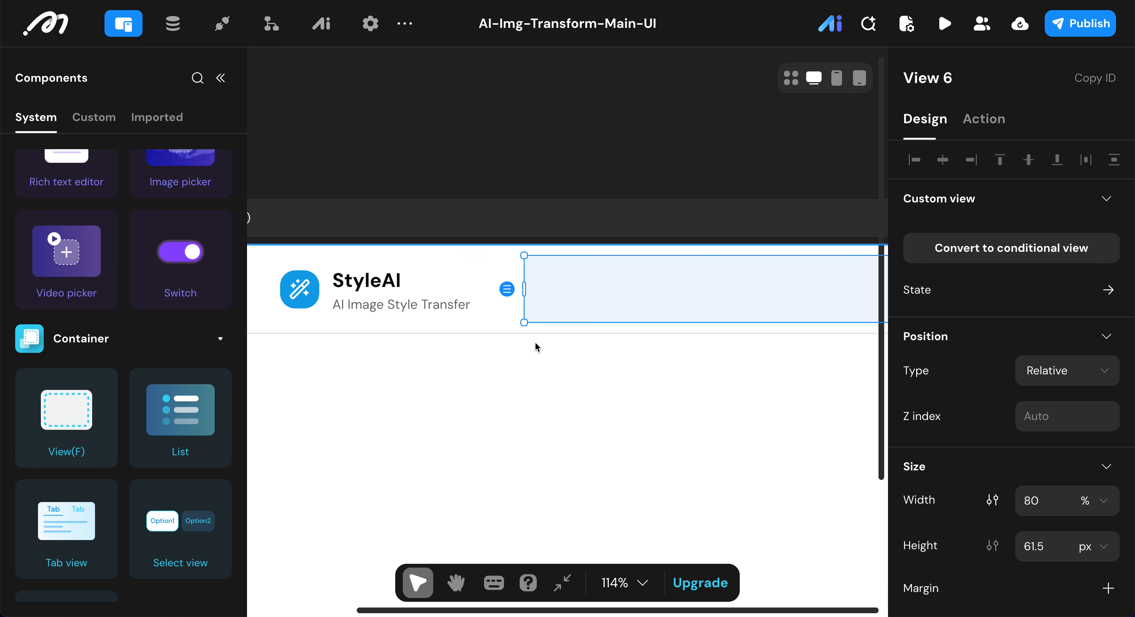
{"action": "scroll", "coordinate": [535, 346], "scroll_direction": "right", "scroll_amount": 5}
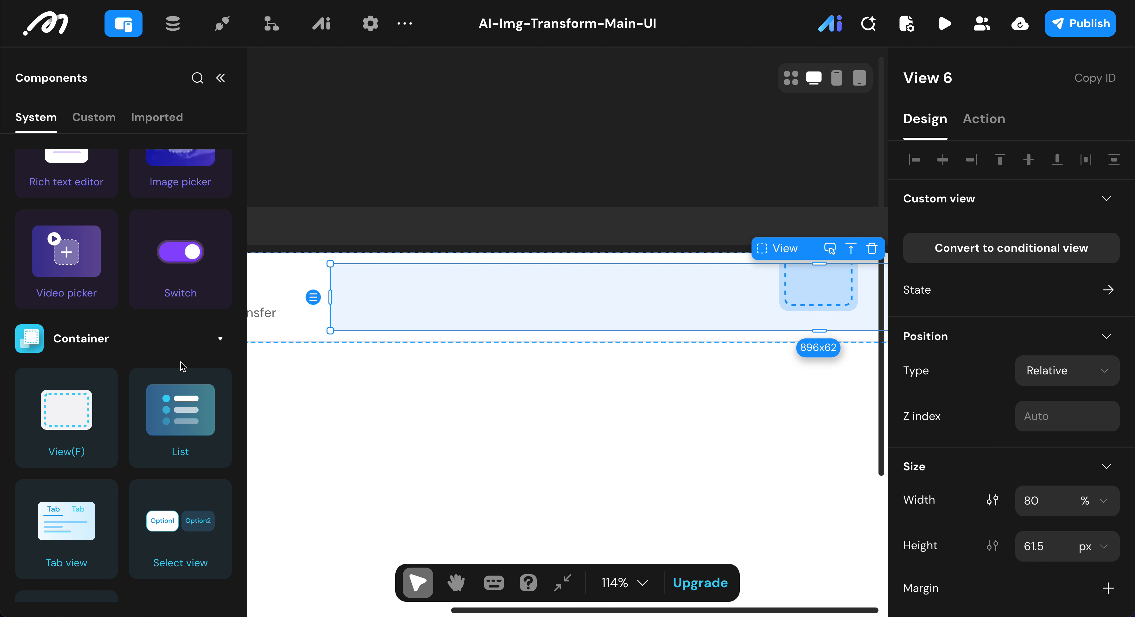
{"action": "left_click", "coordinate": [221, 79]}
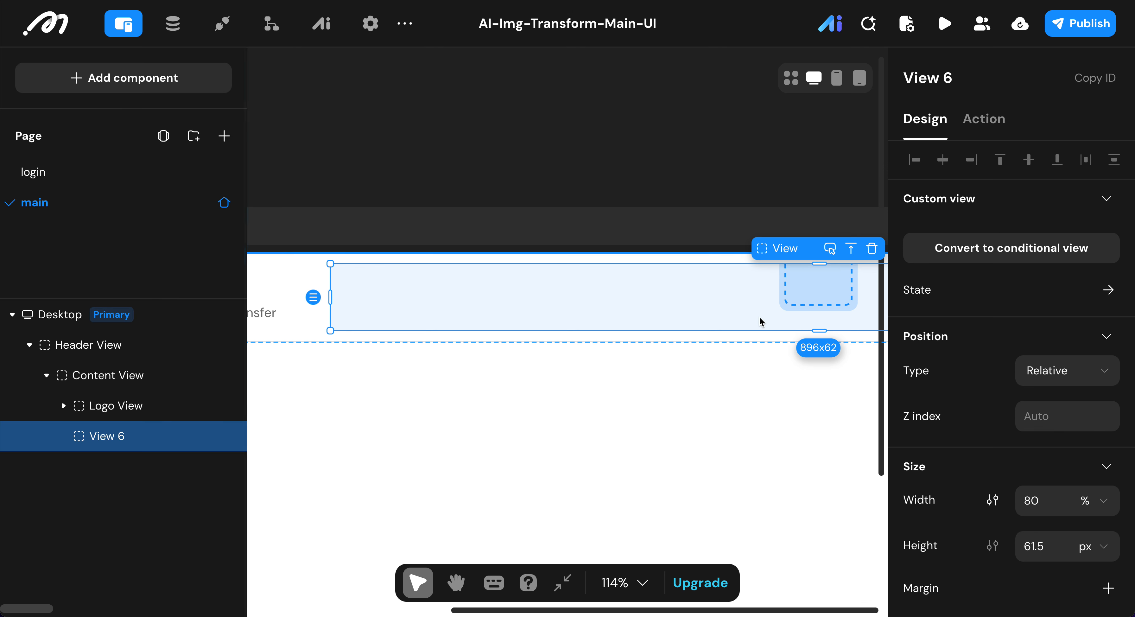
Step: Rename the new View beside the Logo View as Remaining View
{"action": "scroll", "coordinate": [669, 322], "scroll_direction": "left", "scroll_amount": 2}
{"action": "scroll", "coordinate": [669, 322], "scroll_direction": "down", "scroll_amount": 1}
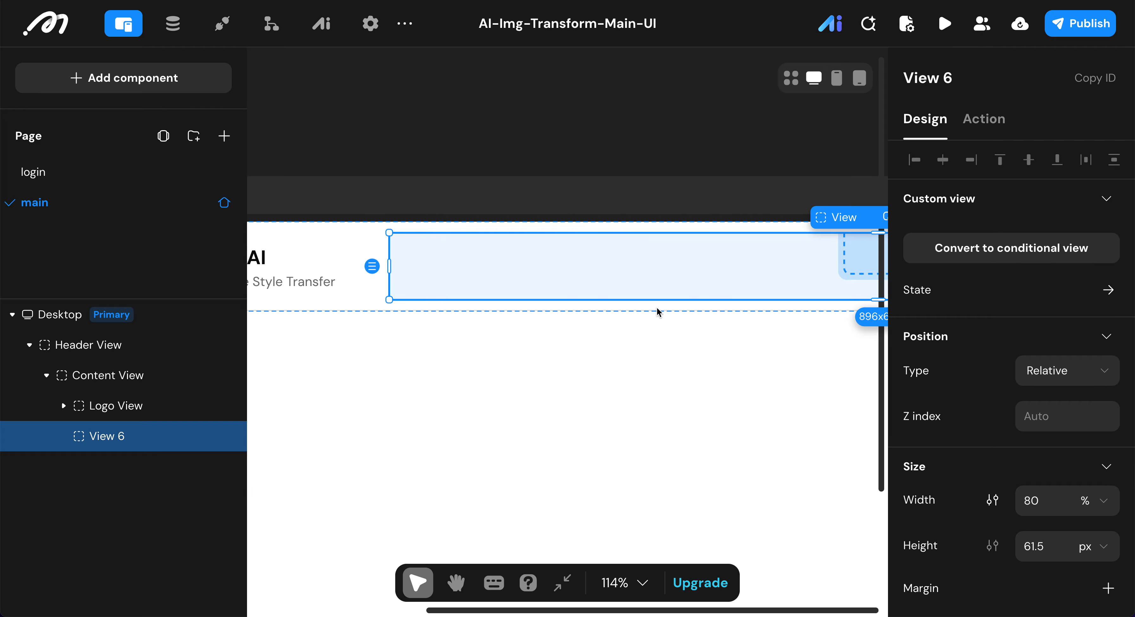
{"action": "scroll", "coordinate": [699, 289], "scroll_direction": "left", "scroll_amount": 2}
{"action": "scroll", "coordinate": [699, 289], "scroll_direction": "down", "scroll_amount": 1}
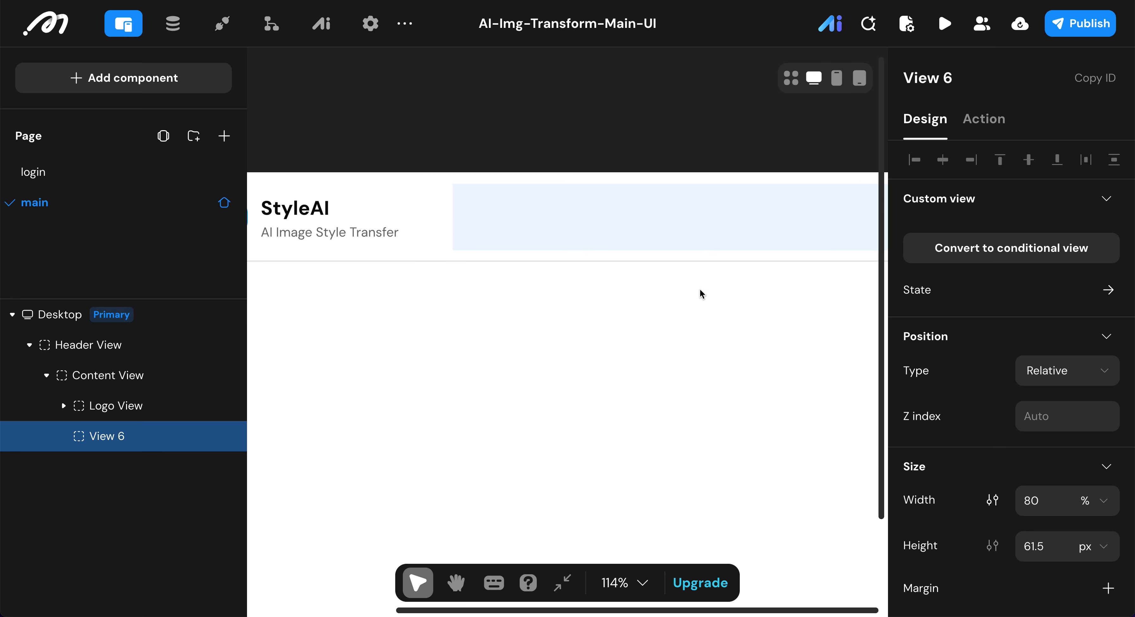
{"action": "left_click", "coordinate": [612, 325]}
{"action": "scroll", "coordinate": [612, 326], "scroll_direction": "down", "scroll_amount": 3}
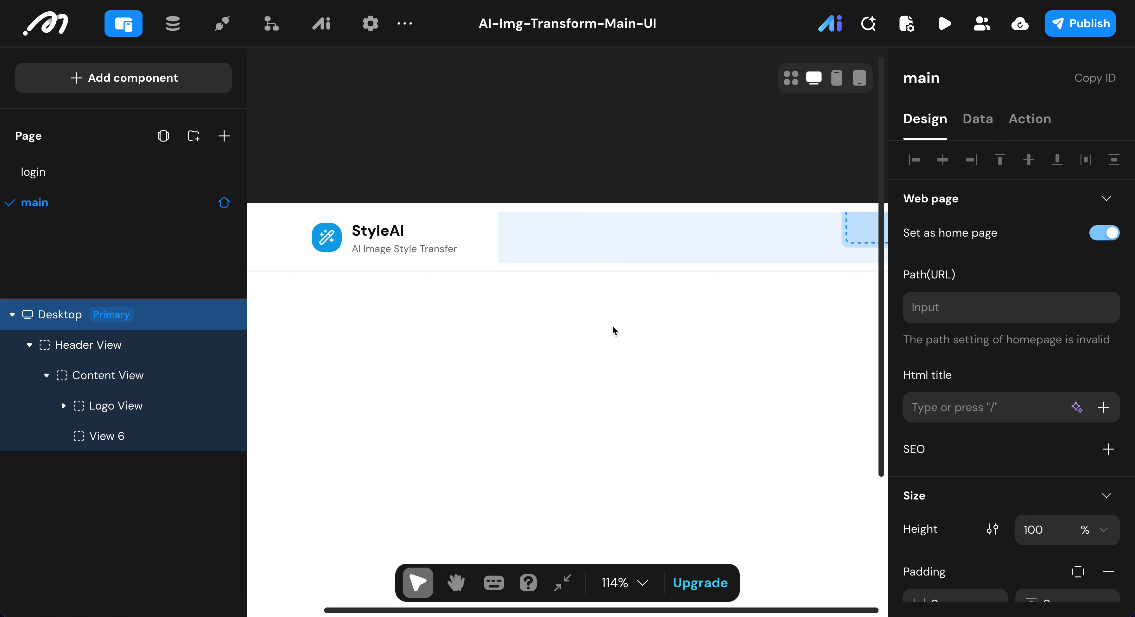
{"action": "left_click", "coordinate": [622, 236]}
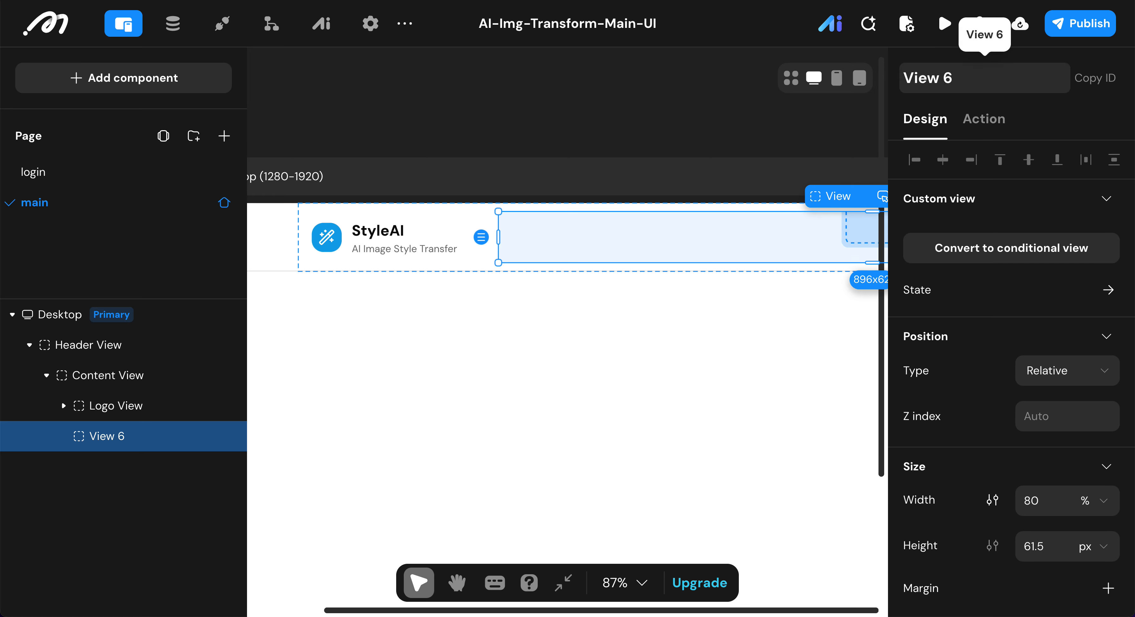
{"action": "left_click", "coordinate": [984, 81]}
{"action": "key", "text": "BackSpace"}
{"action": "key", "text": "BackSpace"}
{"action": "key", "text": "Home"}
{"action": "type", "text": "R"}
{"action": "type", "text": "emainin"}
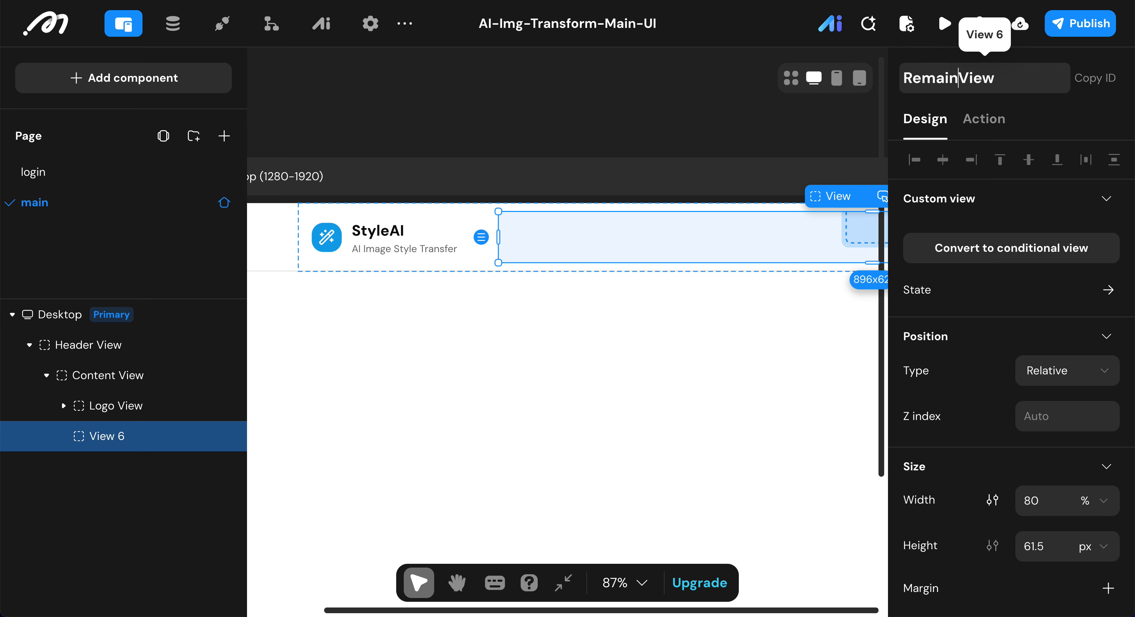
{"action": "type", "text": "g"}
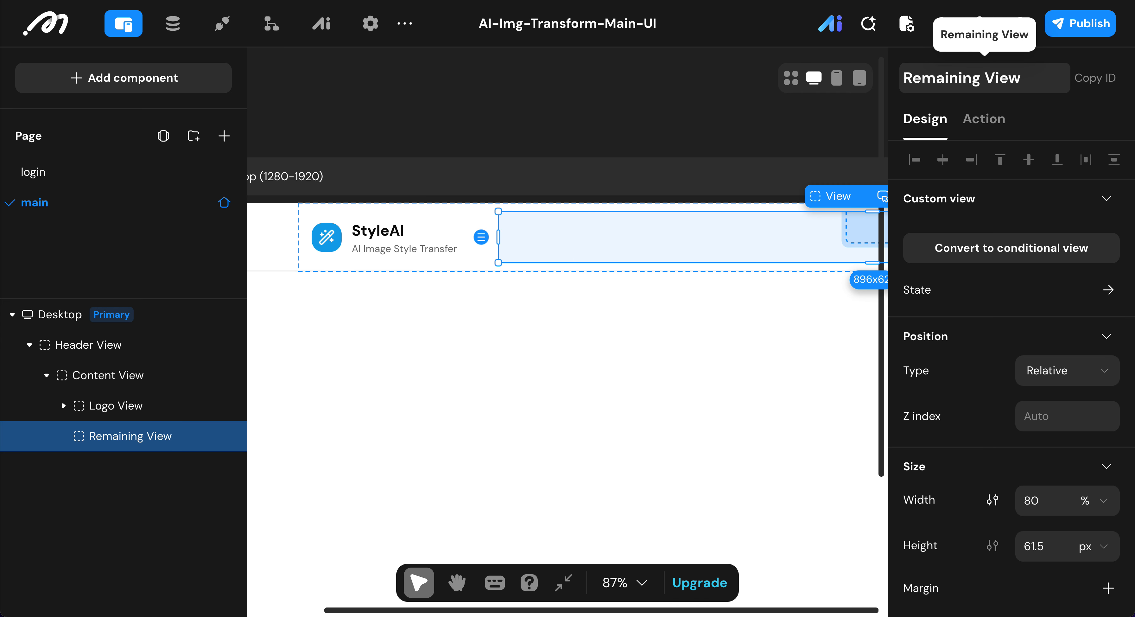
{"action": "left_click", "coordinate": [111, 437]}
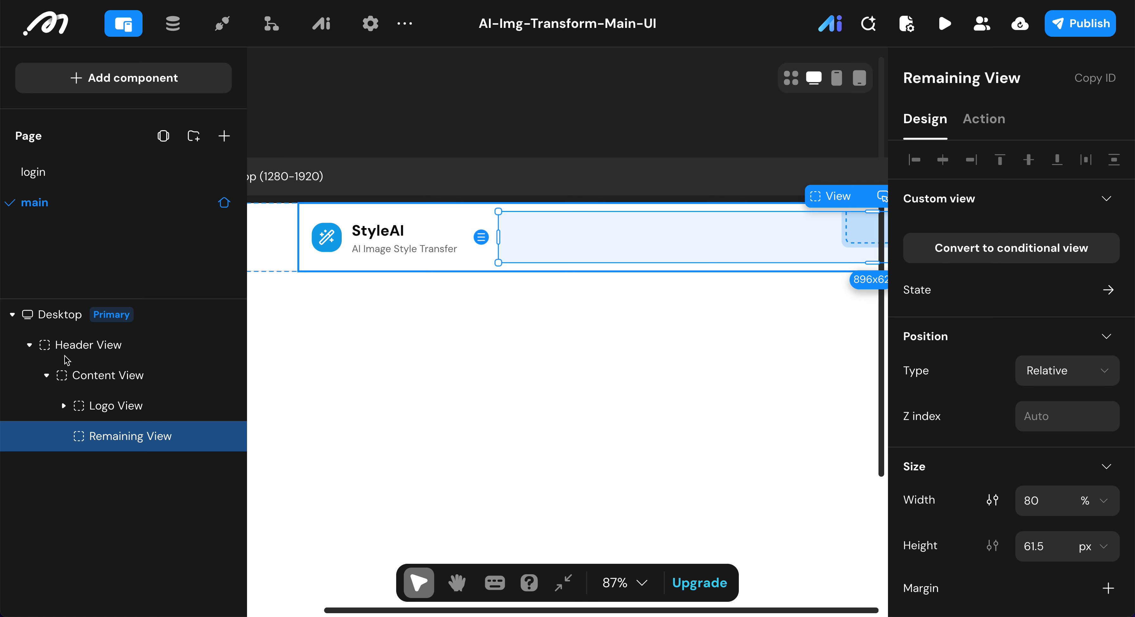
Step: Add a new View directly to the main page, below the Header View
{"action": "left_click", "coordinate": [302, 322]}
{"action": "left_click", "coordinate": [140, 88]}
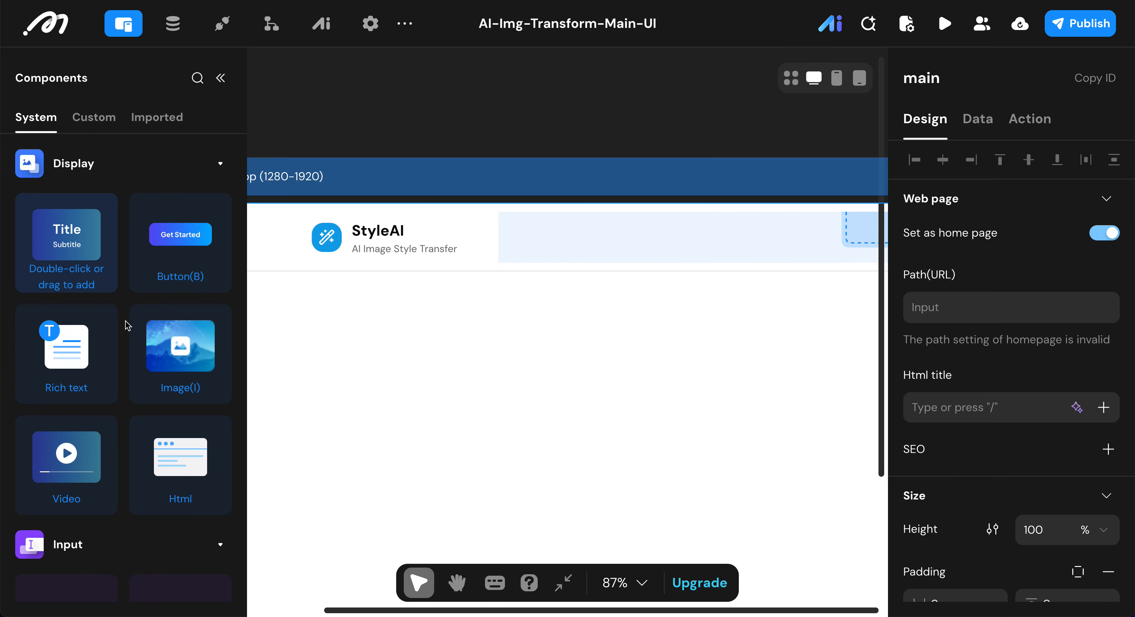
{"action": "scroll", "coordinate": [121, 393], "scroll_direction": "down", "scroll_amount": 10}
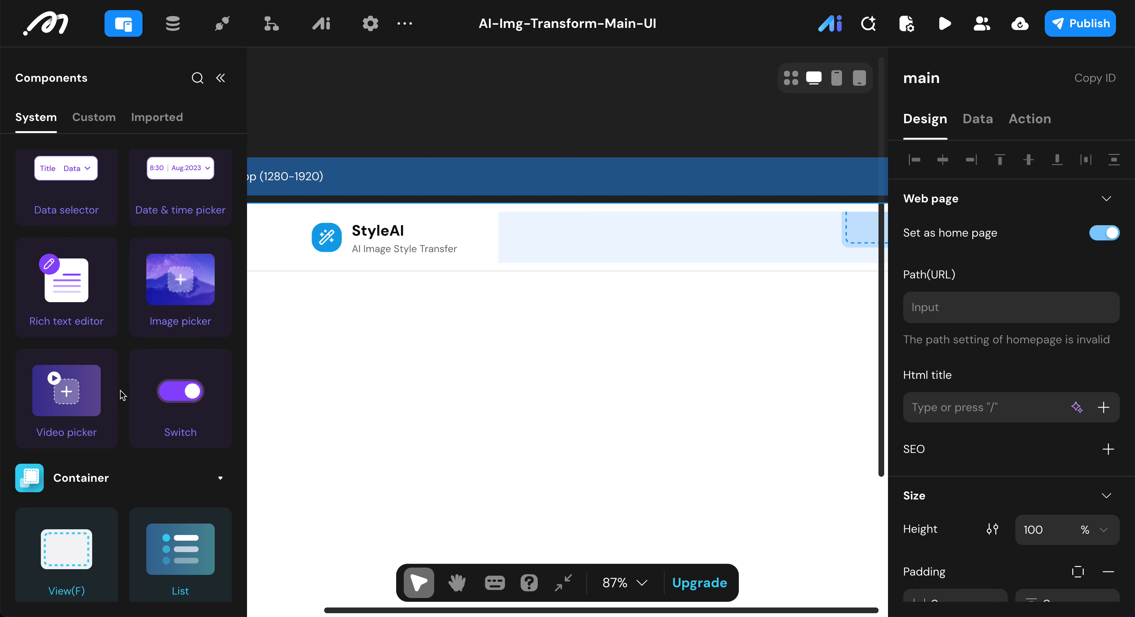
{"action": "double_click", "coordinate": [88, 464]}
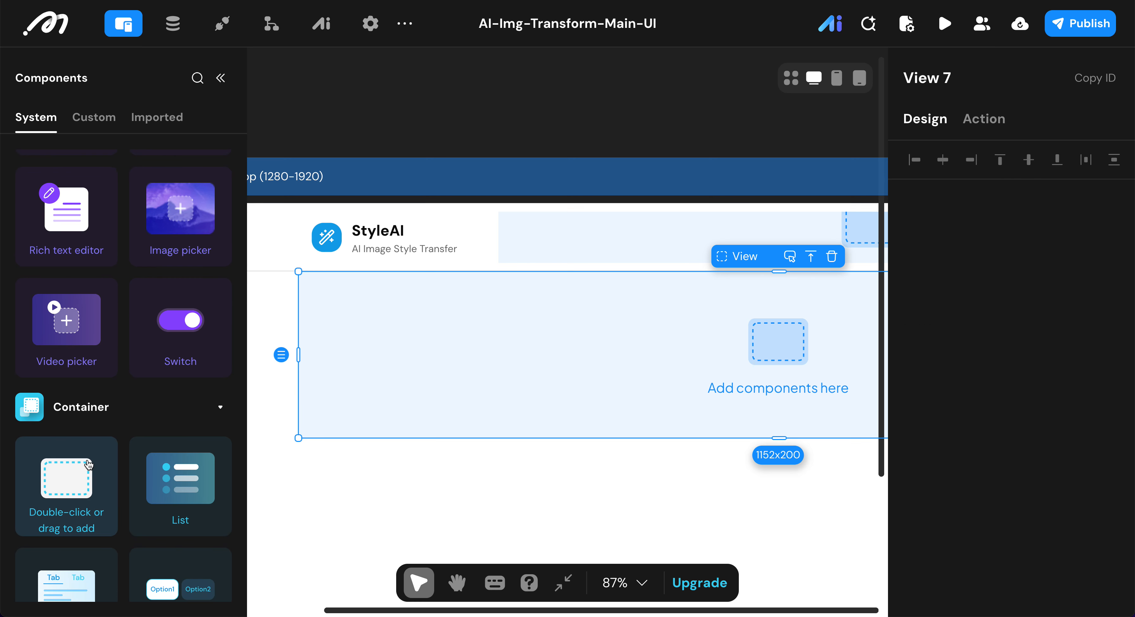
Step: Set the width of the new View below the header to 90%
{"action": "double_click", "coordinate": [1030, 500]}
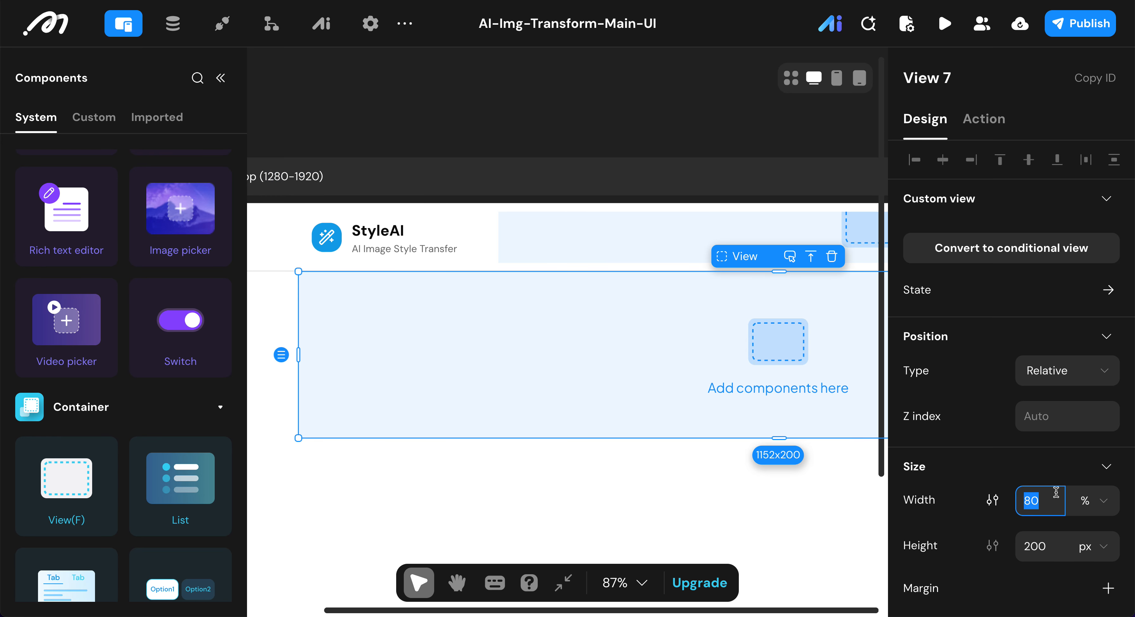
{"action": "type", "text": "90"}
{"action": "key", "text": "Return"}
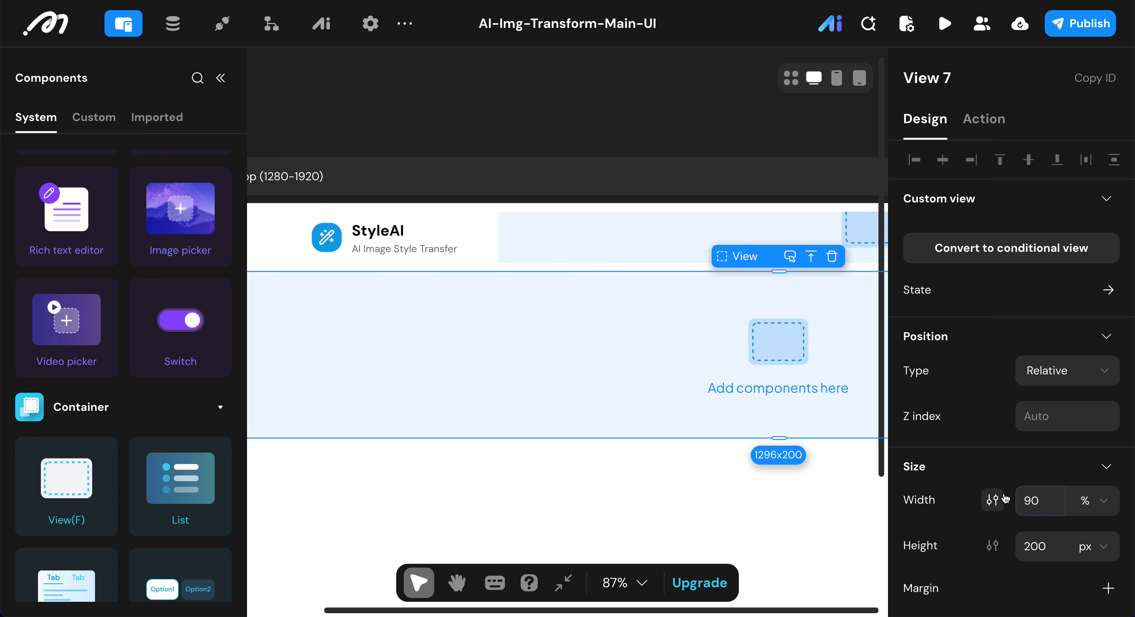
Step: Give the View below the header a maximum width of 1152 px and set its height to fit
{"action": "left_click", "coordinate": [987, 506]}
{"action": "left_click", "coordinate": [921, 546]}
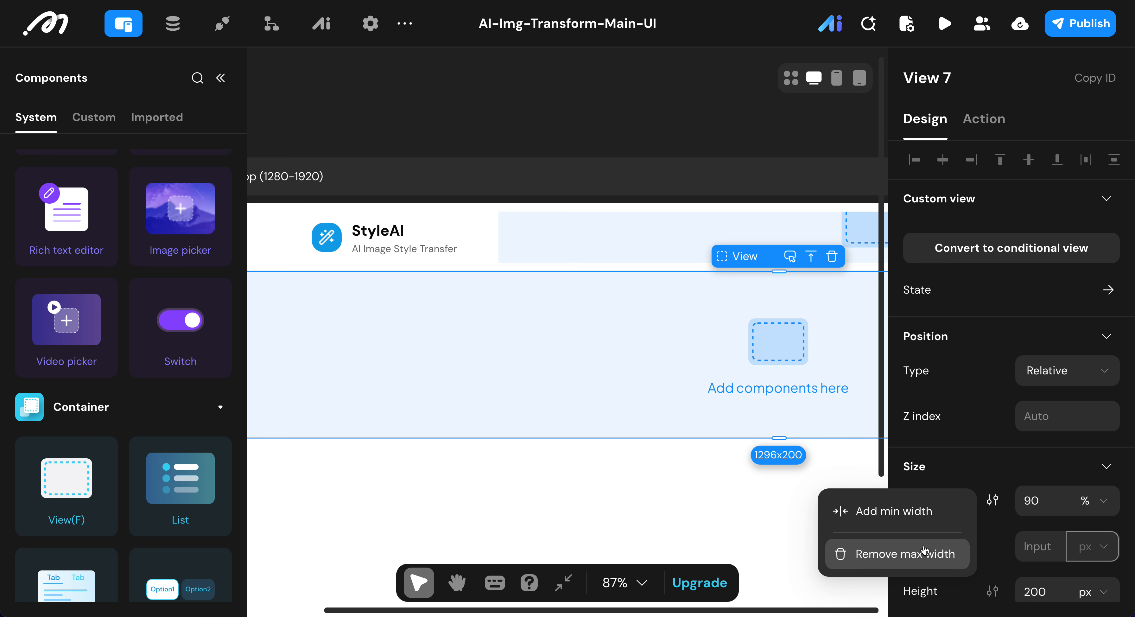
{"action": "left_click", "coordinate": [1039, 544]}
{"action": "type", "text": "1152"}
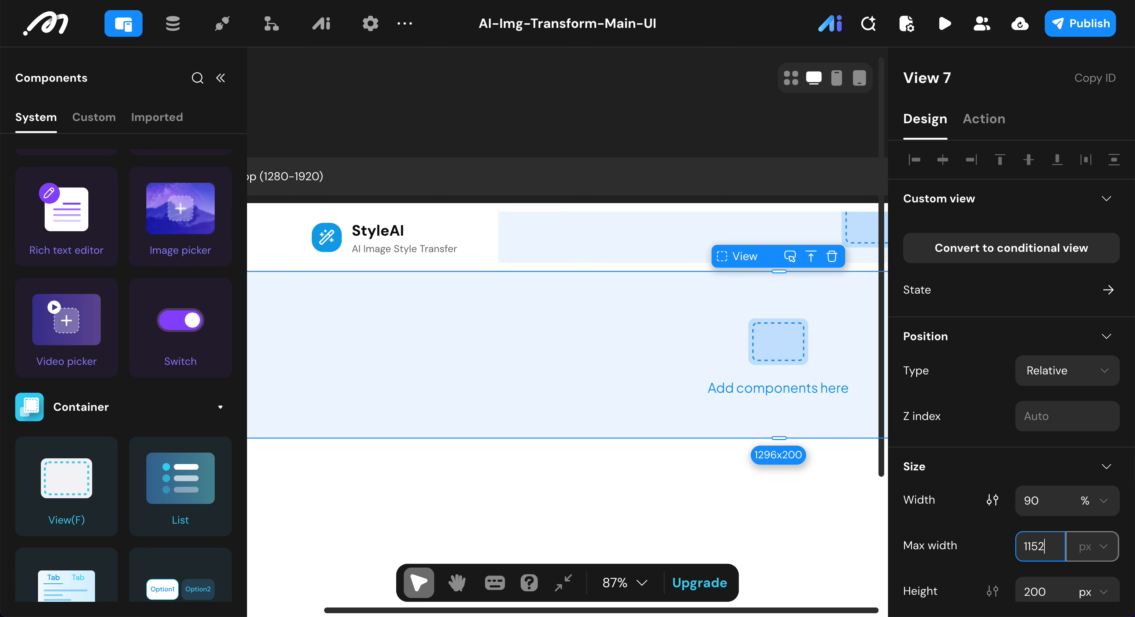
{"action": "left_click", "coordinate": [1103, 590]}
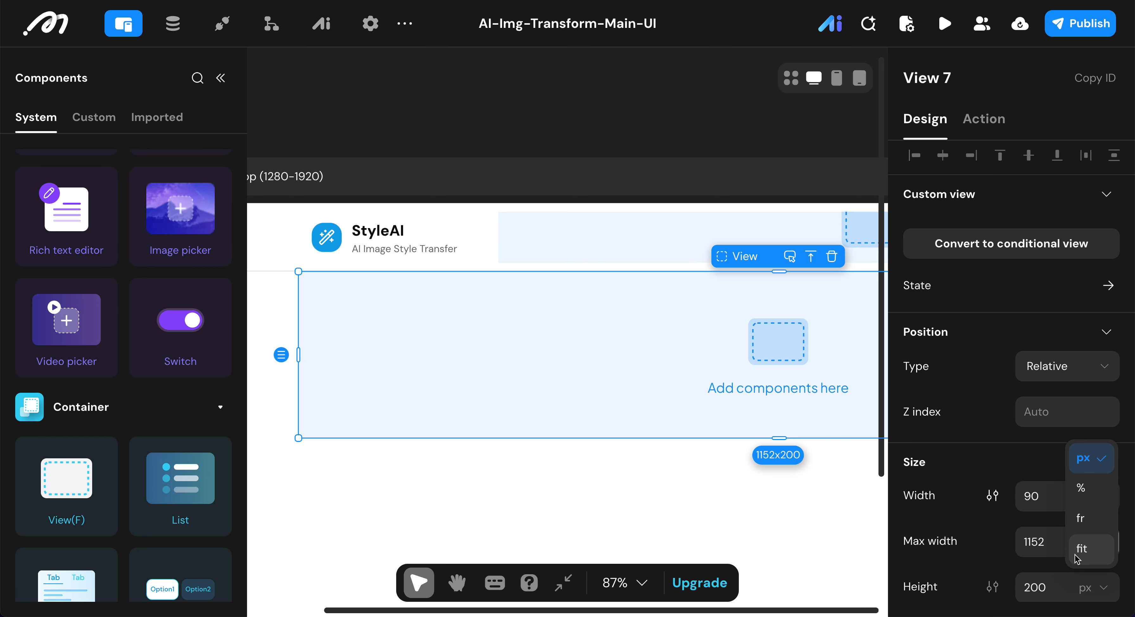
{"action": "left_click", "coordinate": [1083, 548]}
Step: Set the padding of the View below the header to 16 horizontally and 32 vertically
{"action": "scroll", "coordinate": [1027, 506], "scroll_direction": "down", "scroll_amount": 7}
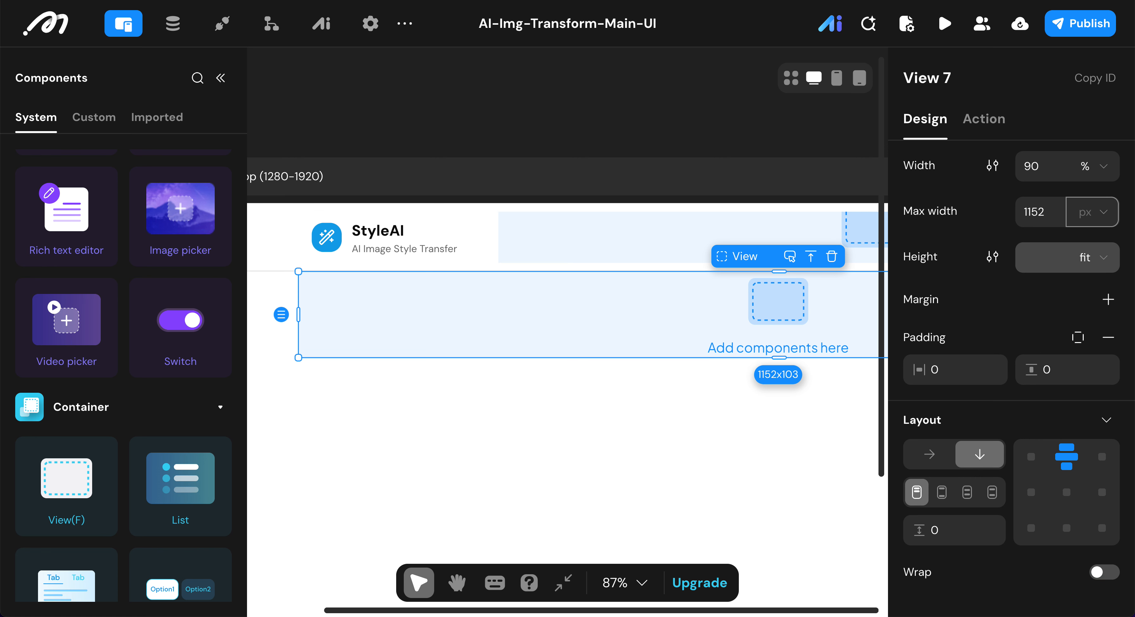
{"action": "left_click", "coordinate": [969, 370]}
{"action": "type", "text": "15"}
{"action": "key", "text": "BackSpace"}
{"action": "key", "text": "BackSpace"}
{"action": "key", "text": "BackSpace"}
{"action": "type", "text": "16"}
{"action": "left_click", "coordinate": [1073, 377]}
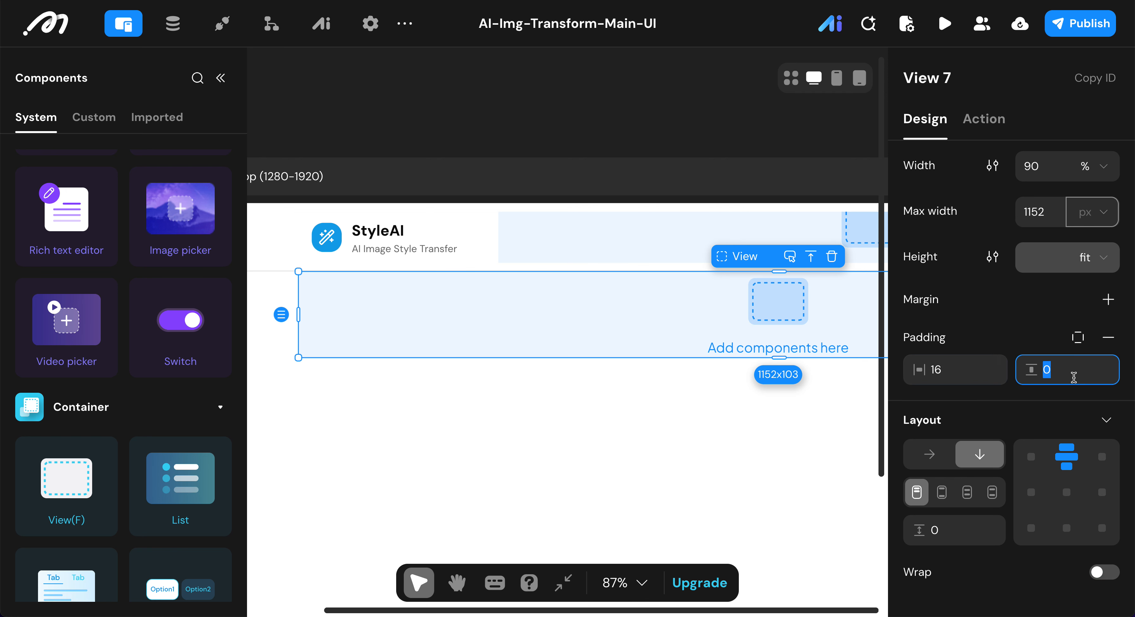
{"action": "type", "text": "32"}
Step: Set the layout gap of the View below the header to 40 and remove its background color
{"action": "left_click", "coordinate": [969, 536]}
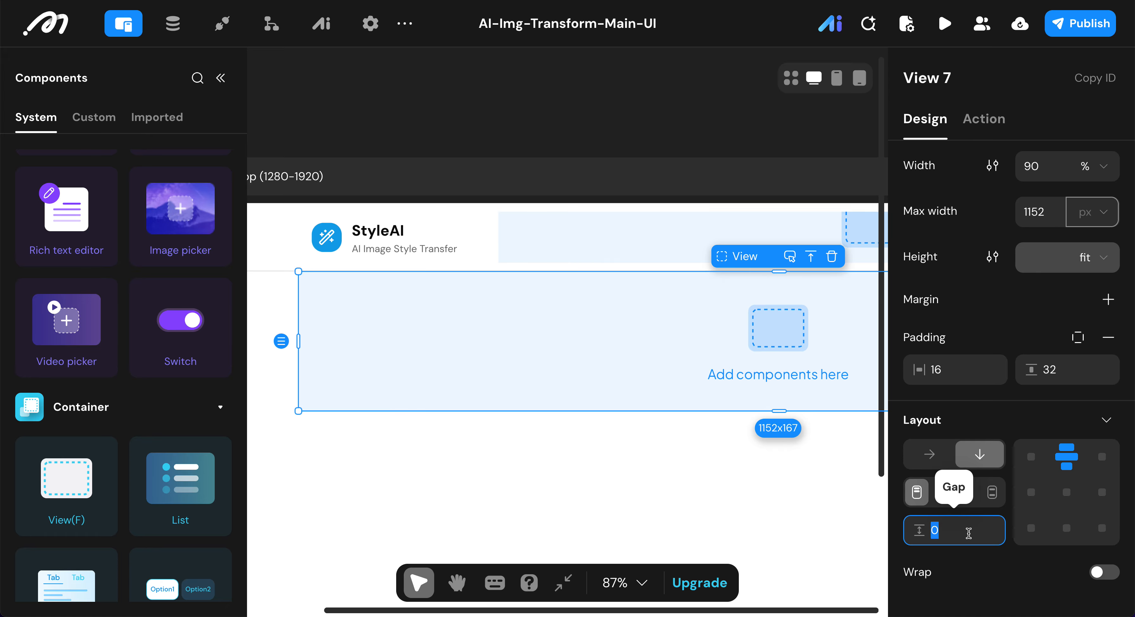
{"action": "type", "text": "4"}
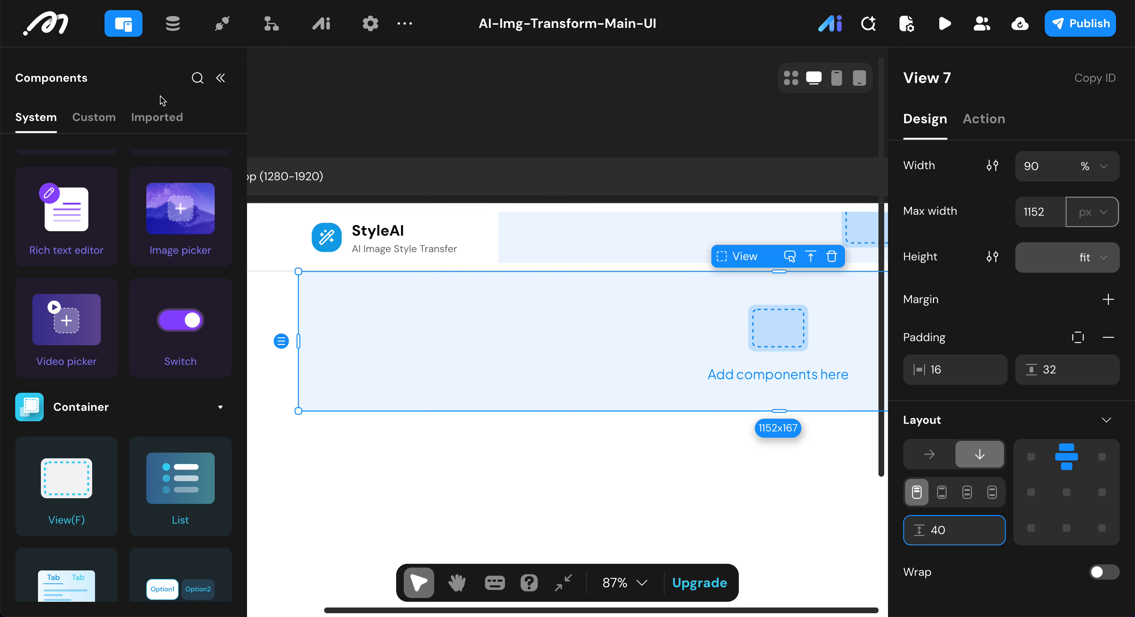
{"action": "left_click", "coordinate": [105, 42]}
{"action": "scroll", "coordinate": [973, 434], "scroll_direction": "down", "scroll_amount": 10}
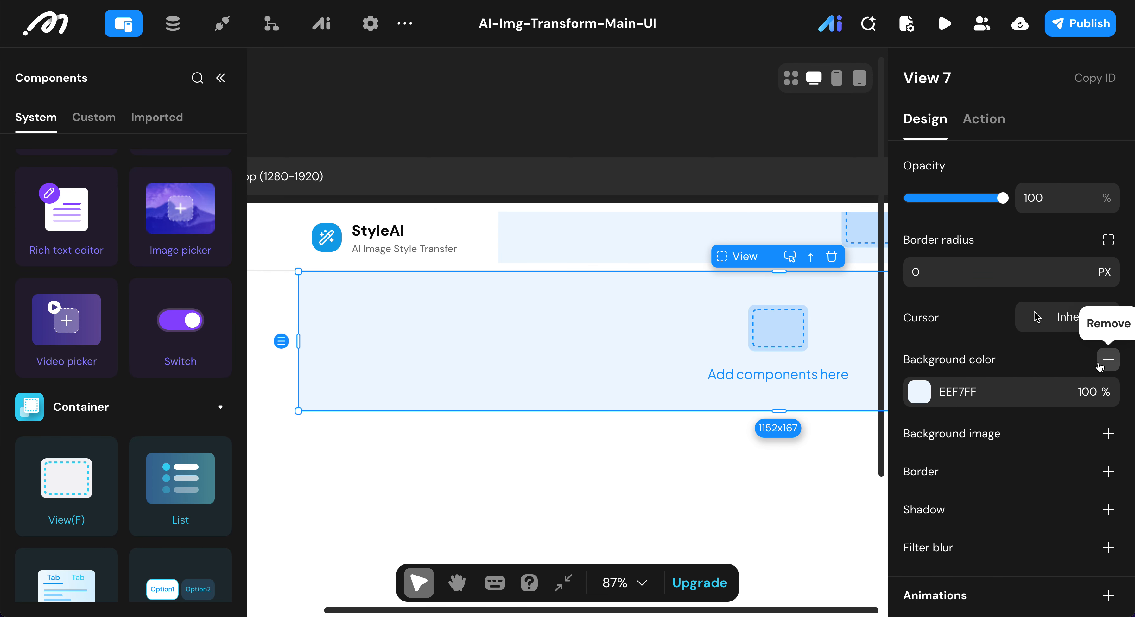
{"action": "left_click", "coordinate": [1107, 359]}
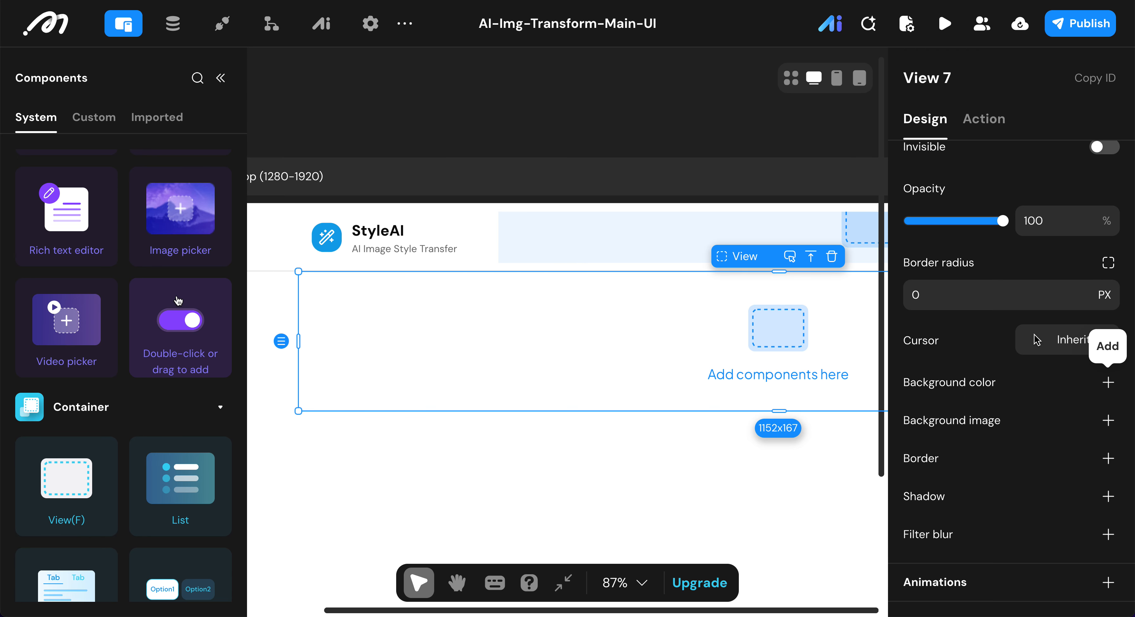
Step: Add a new View inside the View below the header
{"action": "scroll", "coordinate": [179, 301], "scroll_direction": "down", "scroll_amount": 1}
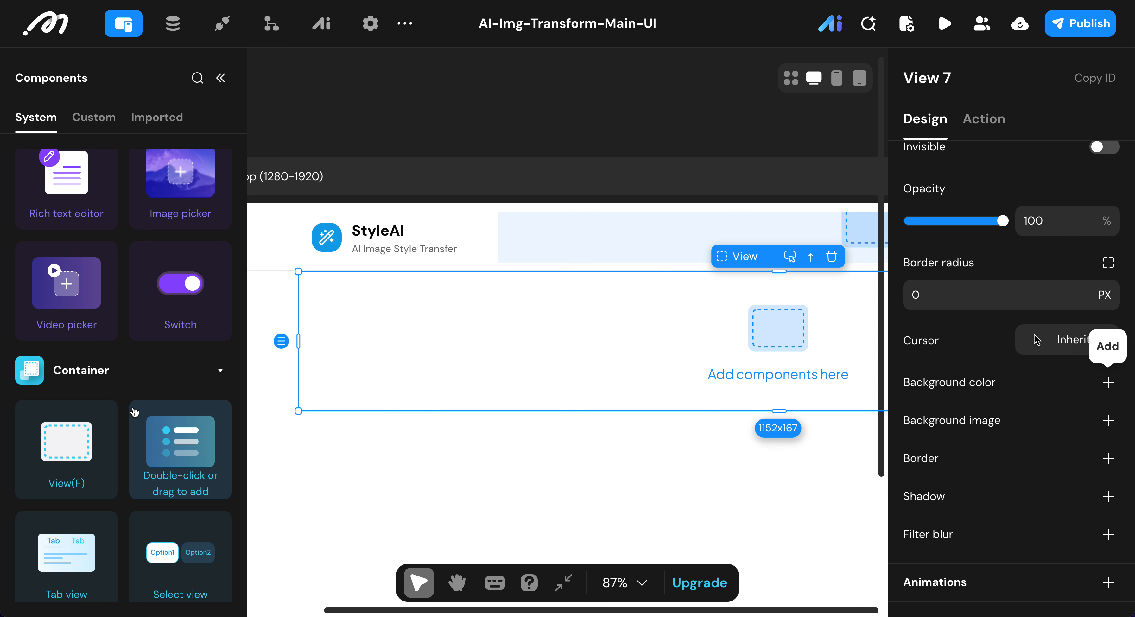
{"action": "scroll", "coordinate": [135, 412], "scroll_direction": "down", "scroll_amount": 2}
{"action": "scroll", "coordinate": [135, 412], "scroll_direction": "up", "scroll_amount": 2}
{"action": "scroll", "coordinate": [132, 412], "scroll_direction": "down", "scroll_amount": 1}
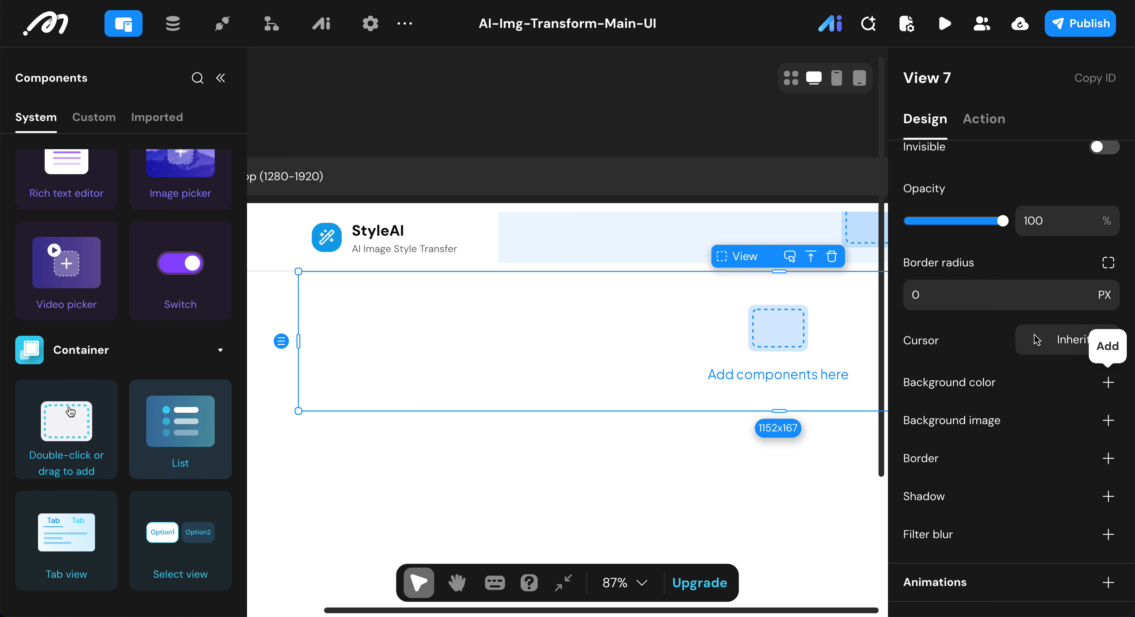
{"action": "left_click_drag", "start_coordinate": [481, 407], "coordinate": [481, 405]}
{"action": "scroll", "coordinate": [481, 405], "scroll_direction": "right", "scroll_amount": 3}
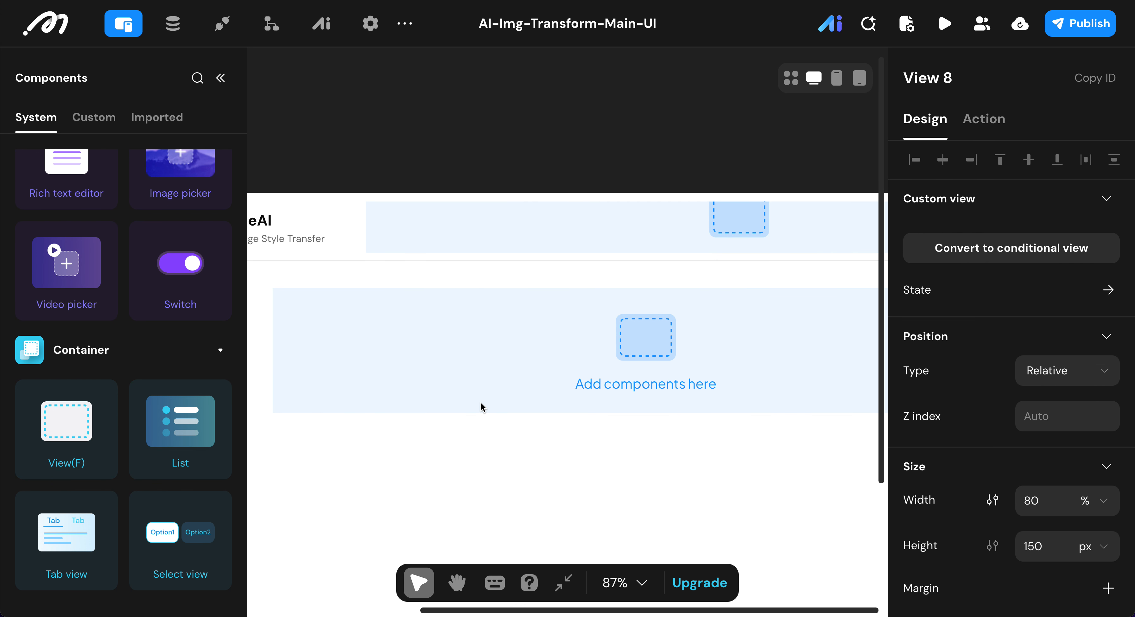
Step: Rename the new nested View as Product Description View
{"action": "left_click", "coordinate": [985, 77]}
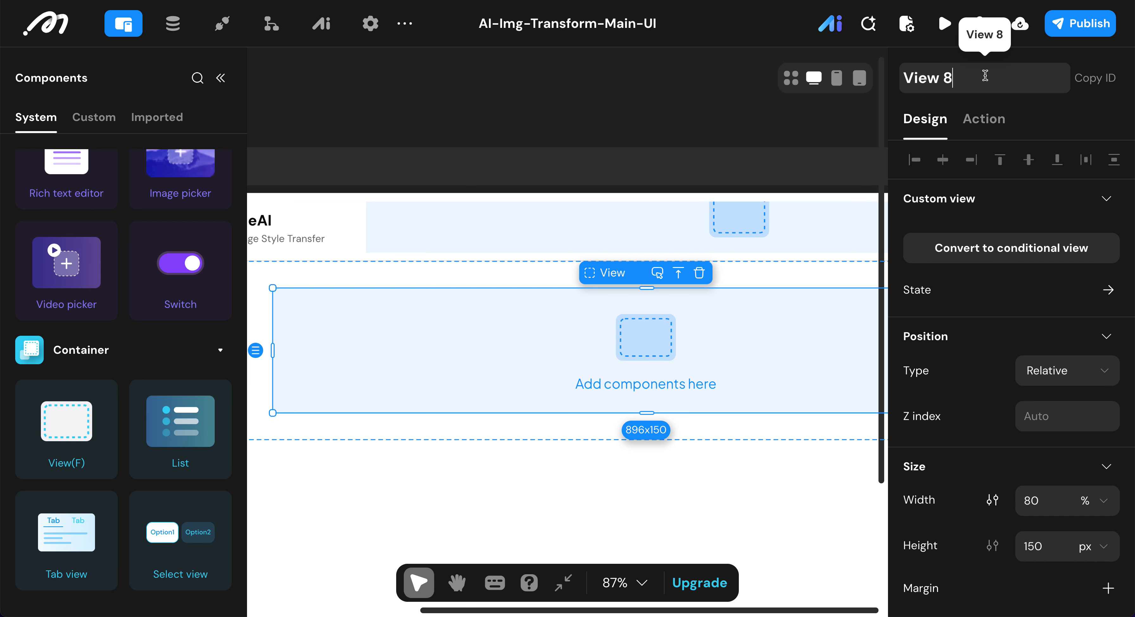
{"action": "key", "text": "BackSpace"}
{"action": "key", "text": "BackSpace"}
{"action": "key", "text": "Home"}
{"action": "type", "text": "Product"}
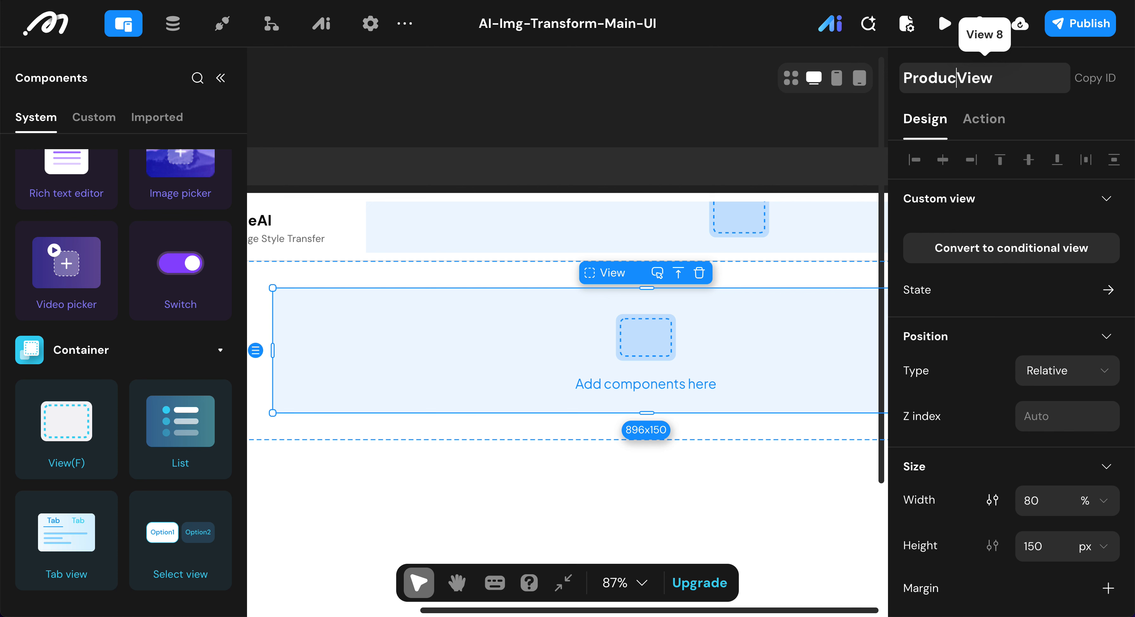
{"action": "type", "text": " Descr"}
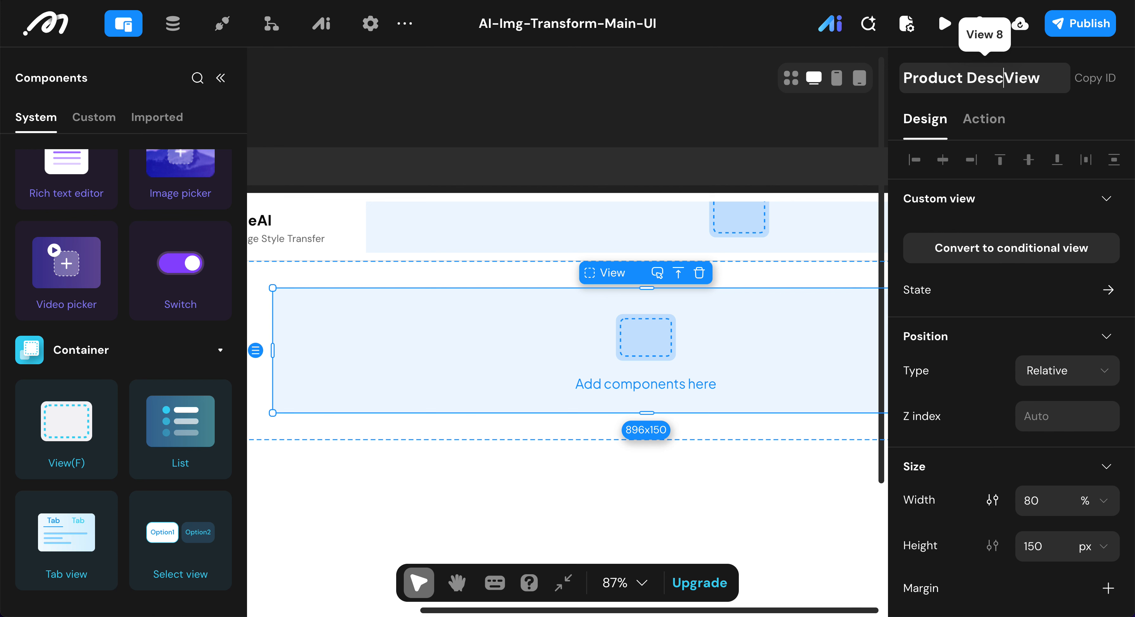
{"action": "type", "text": "iption"}
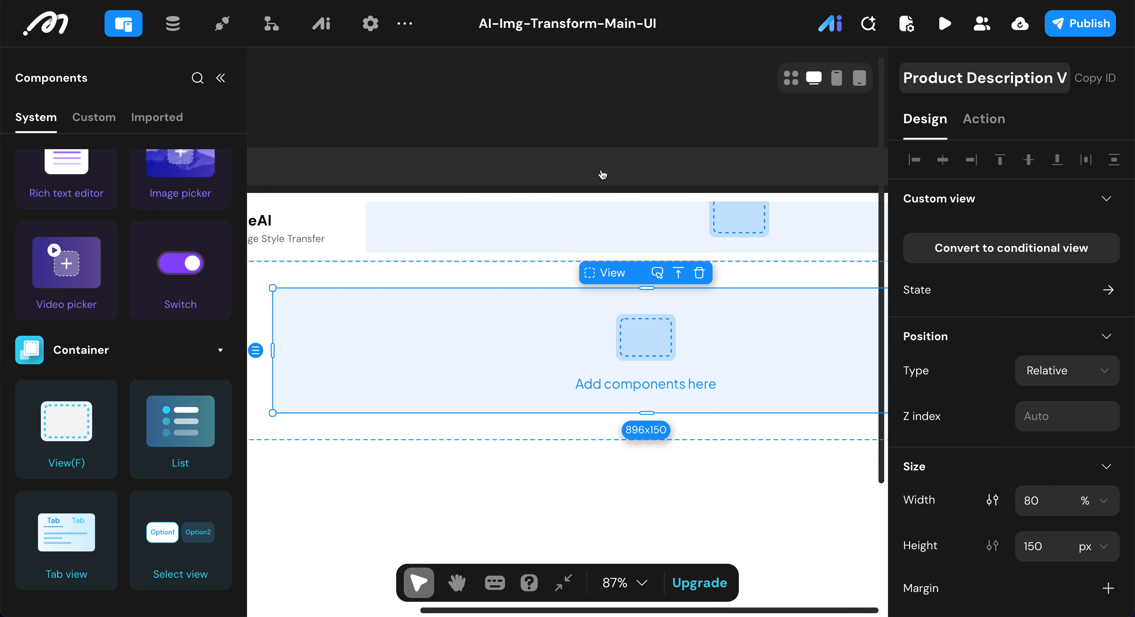
{"action": "left_click", "coordinate": [492, 344]}
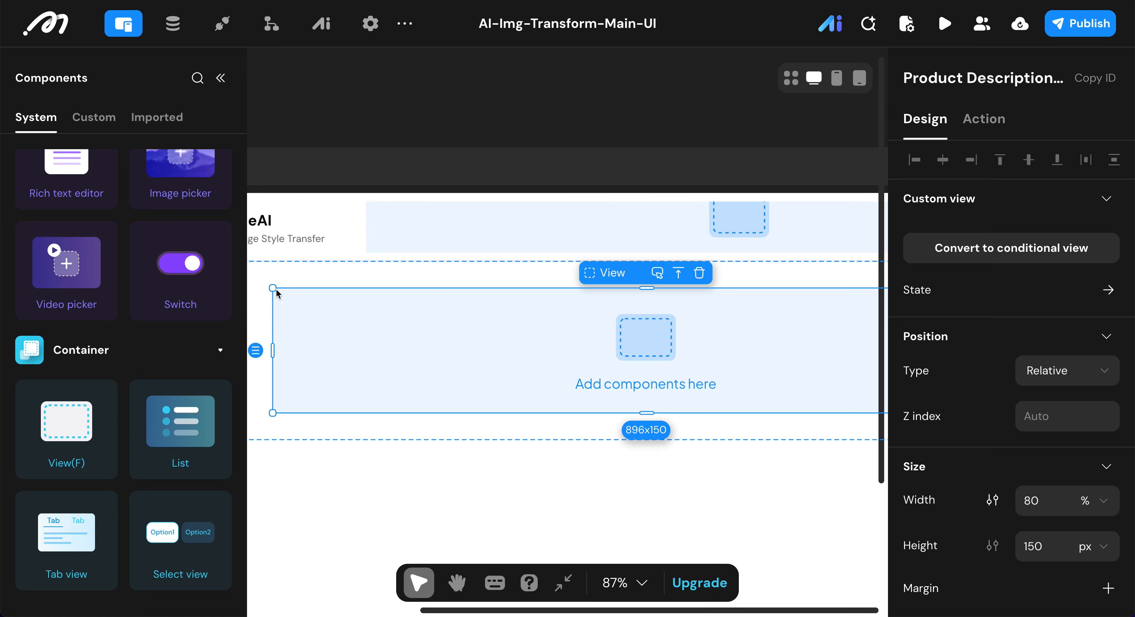
Step: Set the Product Description View's width to 100% with a maximum width of 574 px
{"action": "left_click", "coordinate": [1048, 499]}
{"action": "double_click", "coordinate": [1039, 499]}
{"action": "type", "text": "100"}
{"action": "left_click", "coordinate": [992, 499]}
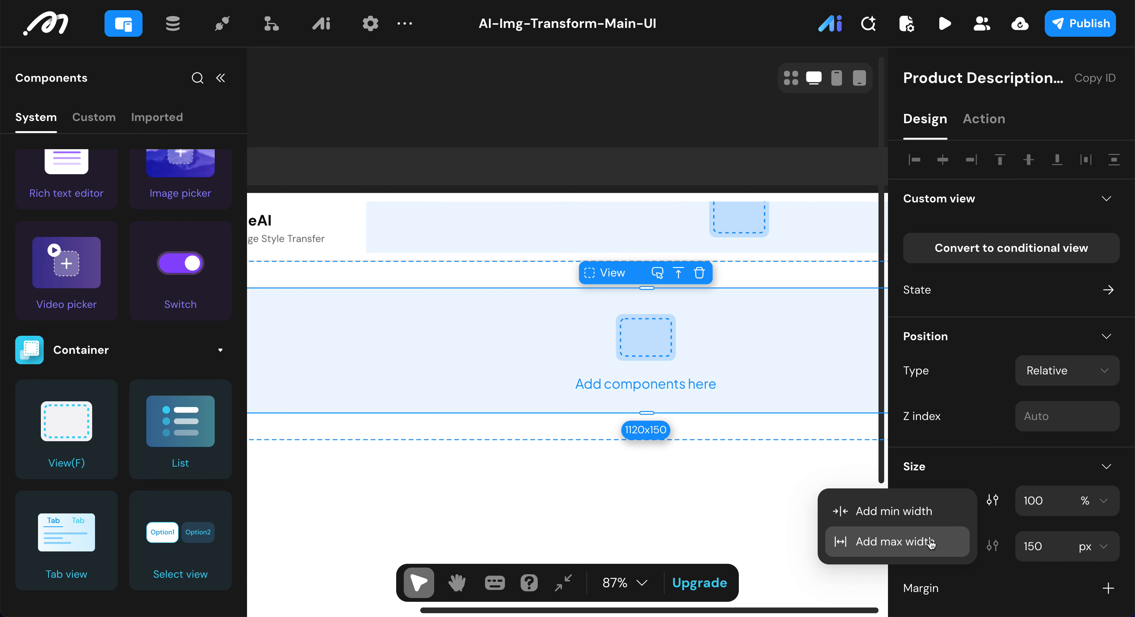
{"action": "left_click", "coordinate": [930, 541]}
{"action": "left_click", "coordinate": [1025, 547]}
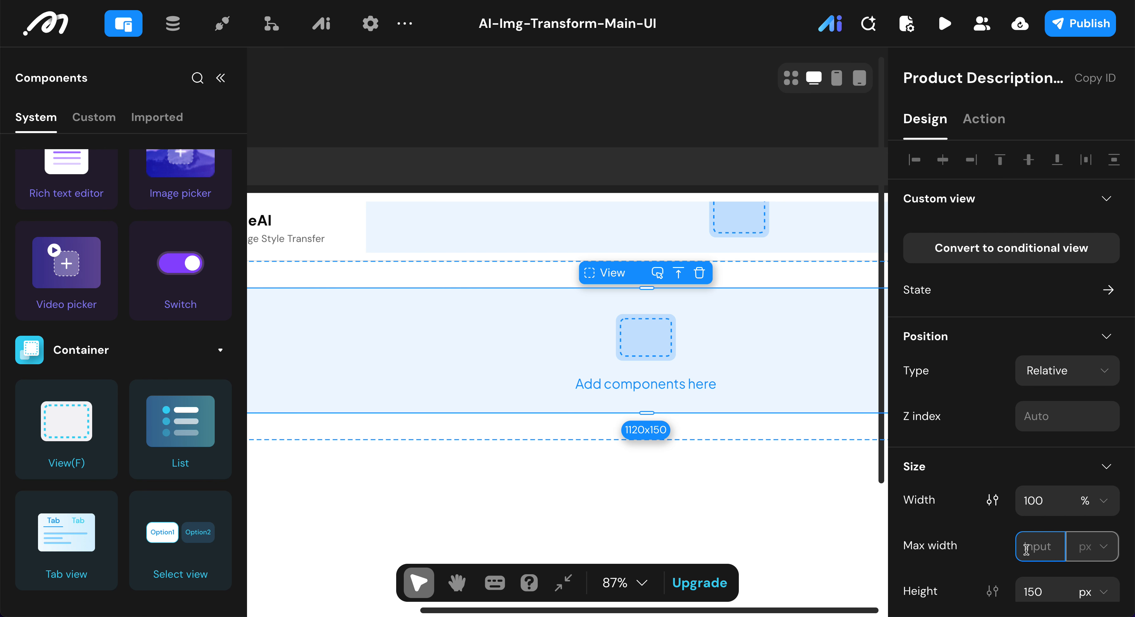
{"action": "type", "text": "574"}
{"action": "left_click", "coordinate": [963, 532]}
Step: Set the Product Description View's height to fit and remove its background color
{"action": "scroll", "coordinate": [1015, 558], "scroll_direction": "down", "scroll_amount": 2}
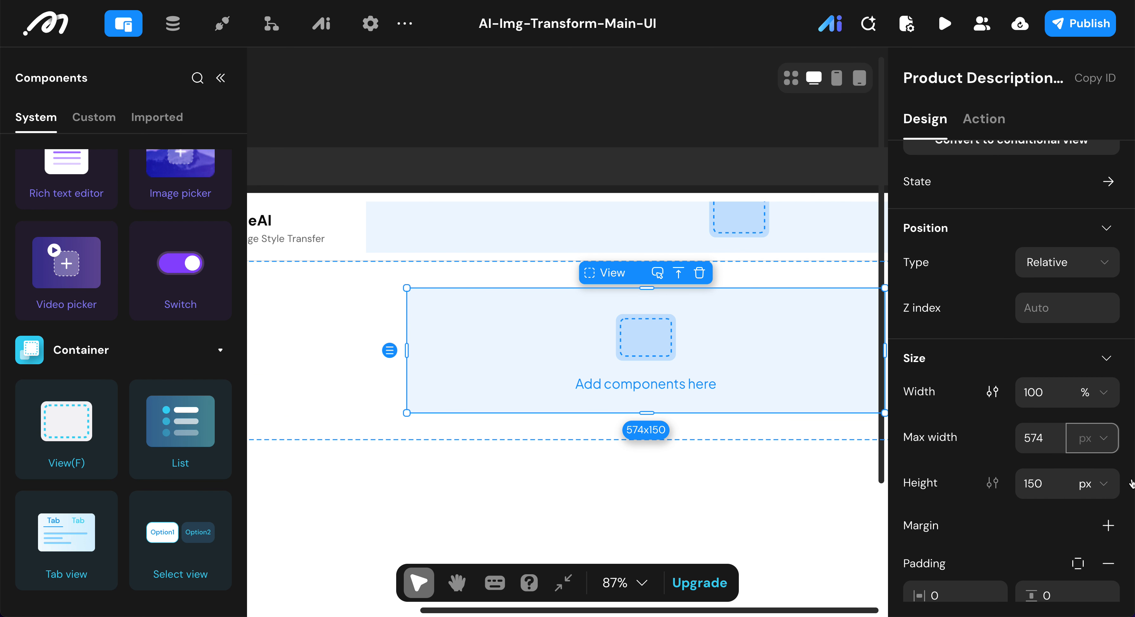
{"action": "left_click", "coordinate": [1097, 483]}
{"action": "left_click", "coordinate": [1085, 445]}
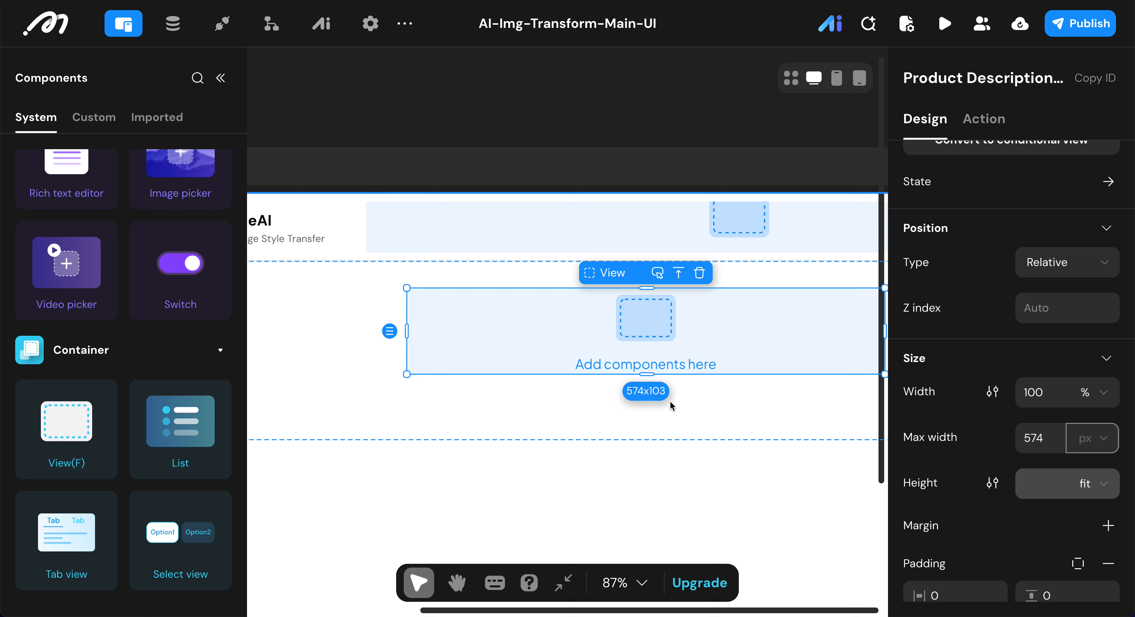
{"action": "scroll", "coordinate": [1016, 422], "scroll_direction": "down", "scroll_amount": 10}
{"action": "scroll", "coordinate": [1063, 463], "scroll_direction": "down", "scroll_amount": 5}
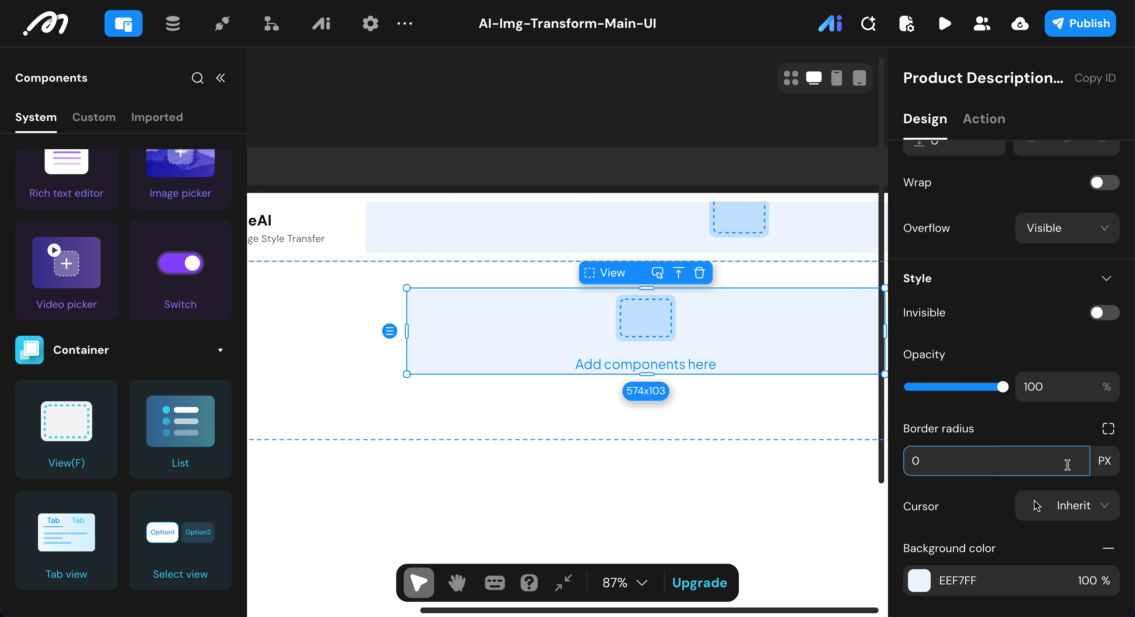
{"action": "left_click", "coordinate": [1108, 371]}
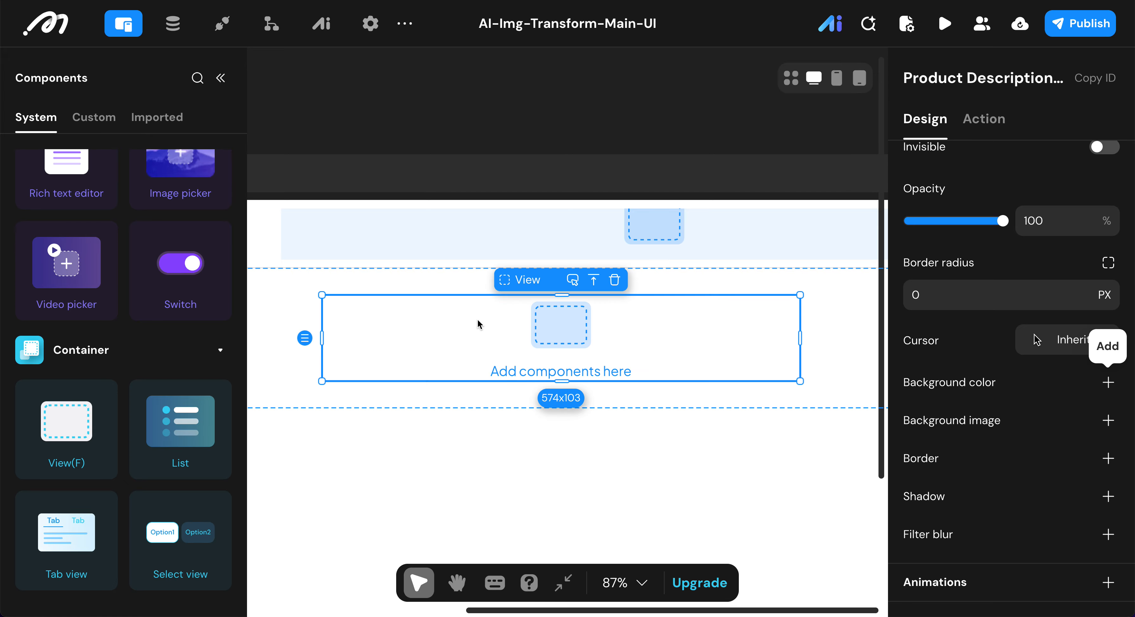
Step: Add a new View inside the Product Description View
{"action": "scroll", "coordinate": [110, 324], "scroll_direction": "up", "scroll_amount": 10}
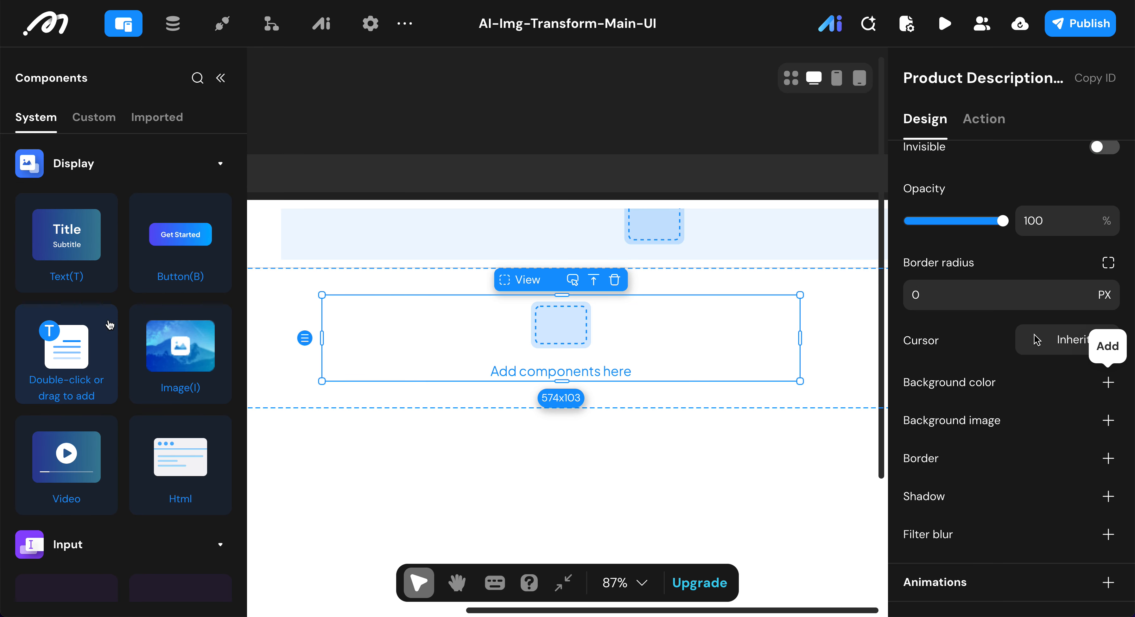
{"action": "scroll", "coordinate": [91, 398], "scroll_direction": "down", "scroll_amount": 10}
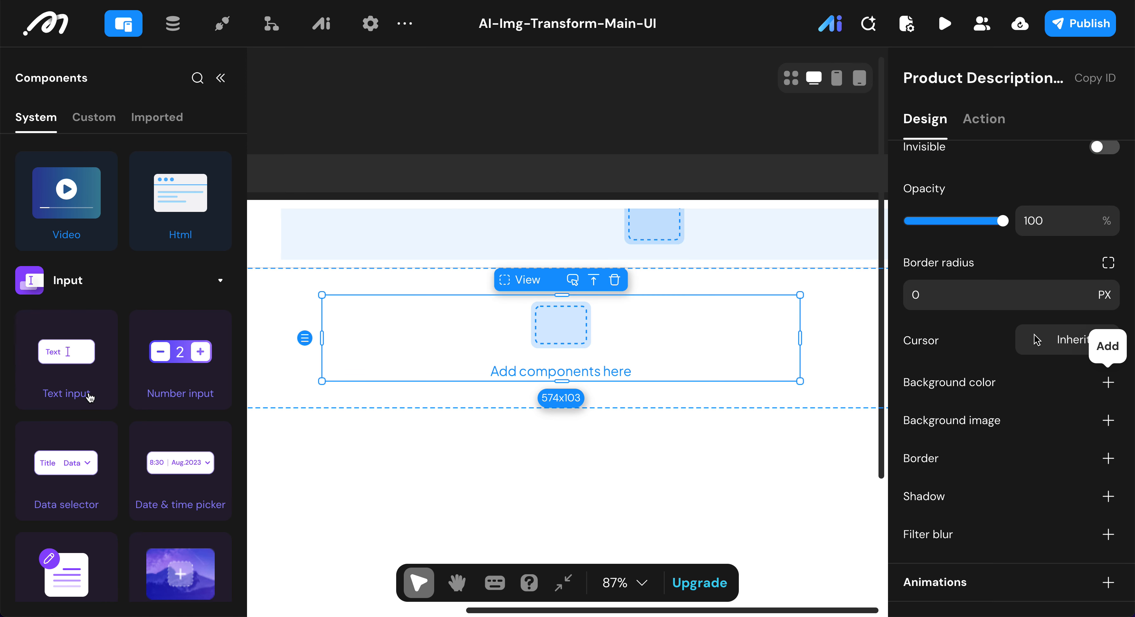
{"action": "scroll", "coordinate": [91, 398], "scroll_direction": "down", "scroll_amount": 6}
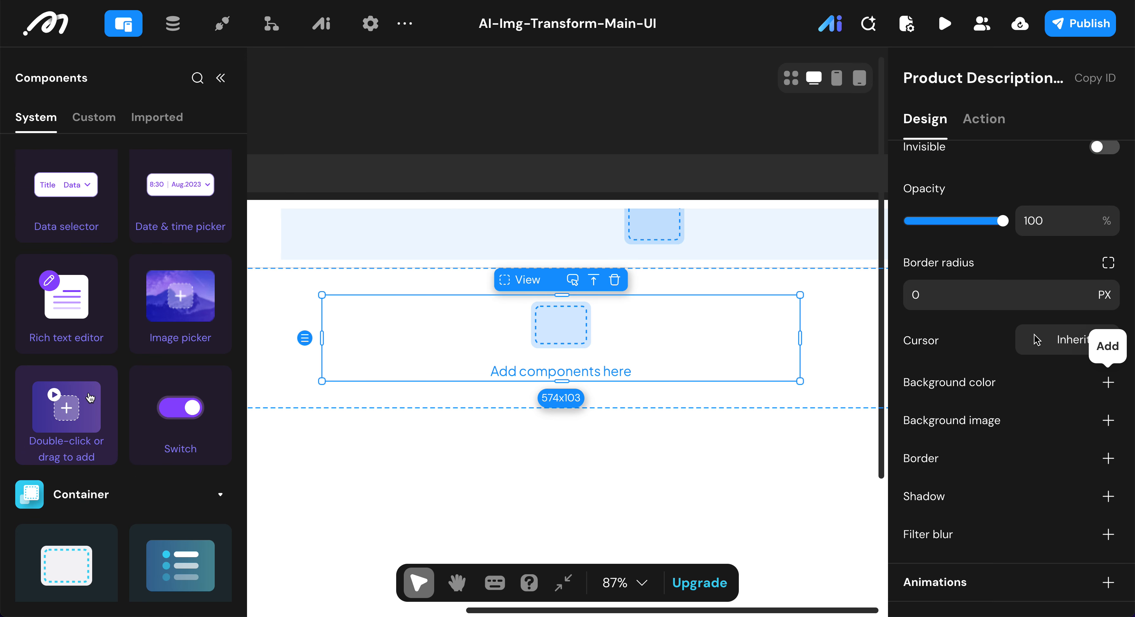
{"action": "double_click", "coordinate": [71, 402]}
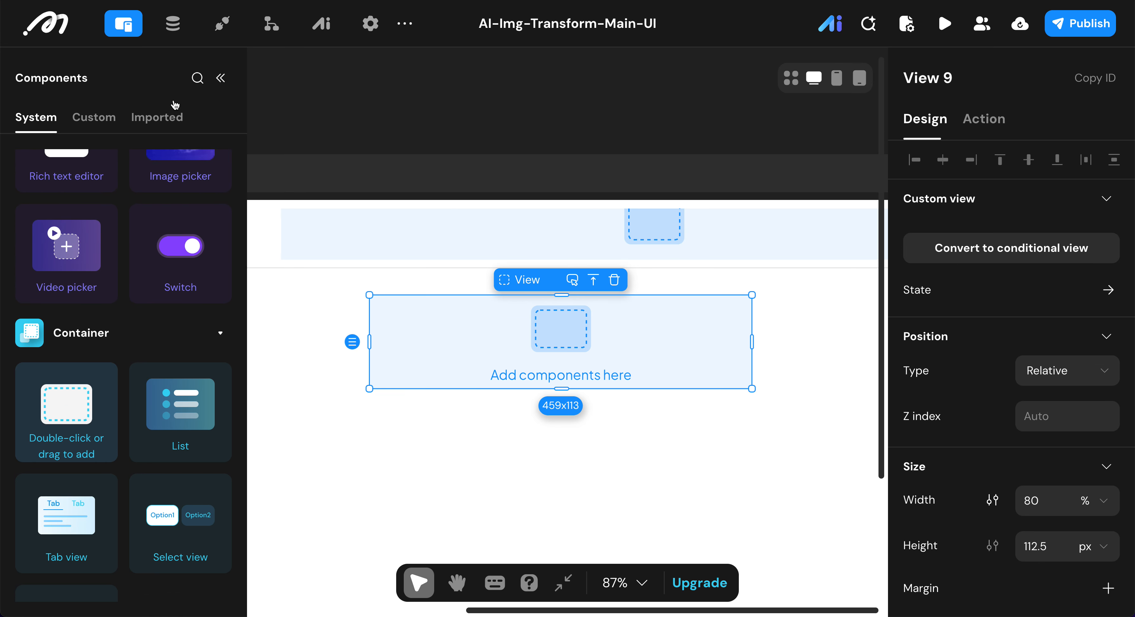
Step: Return to the page's layer outline and rename the View inside the Product Description View as Badge View
{"action": "left_click", "coordinate": [220, 78]}
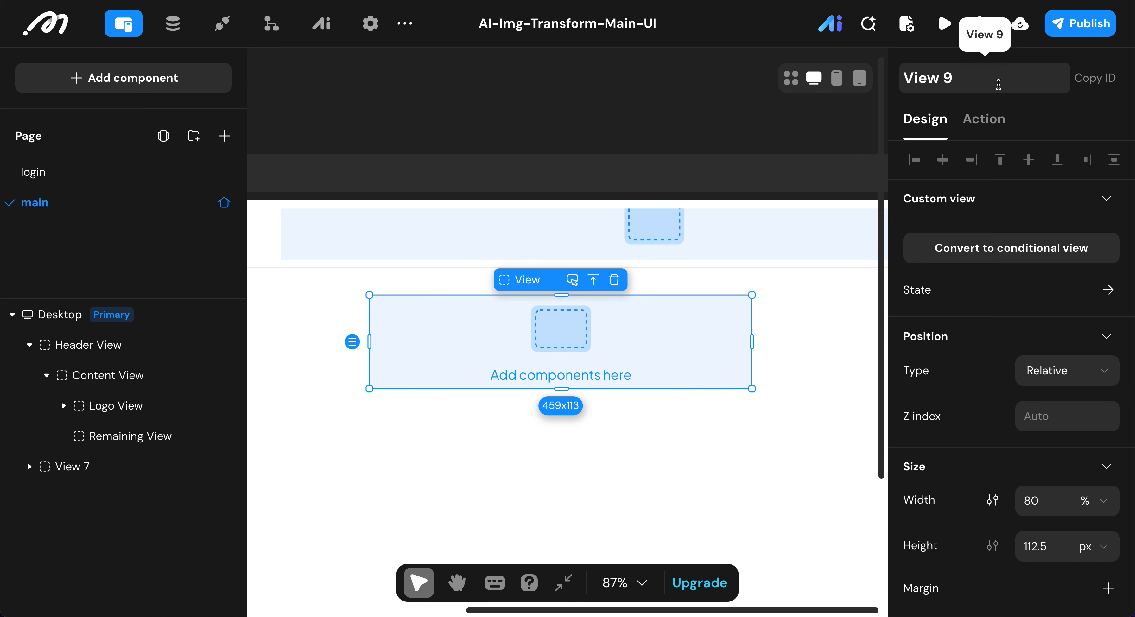
{"action": "key", "text": "BackSpace"}
{"action": "type", "text": "badge"}
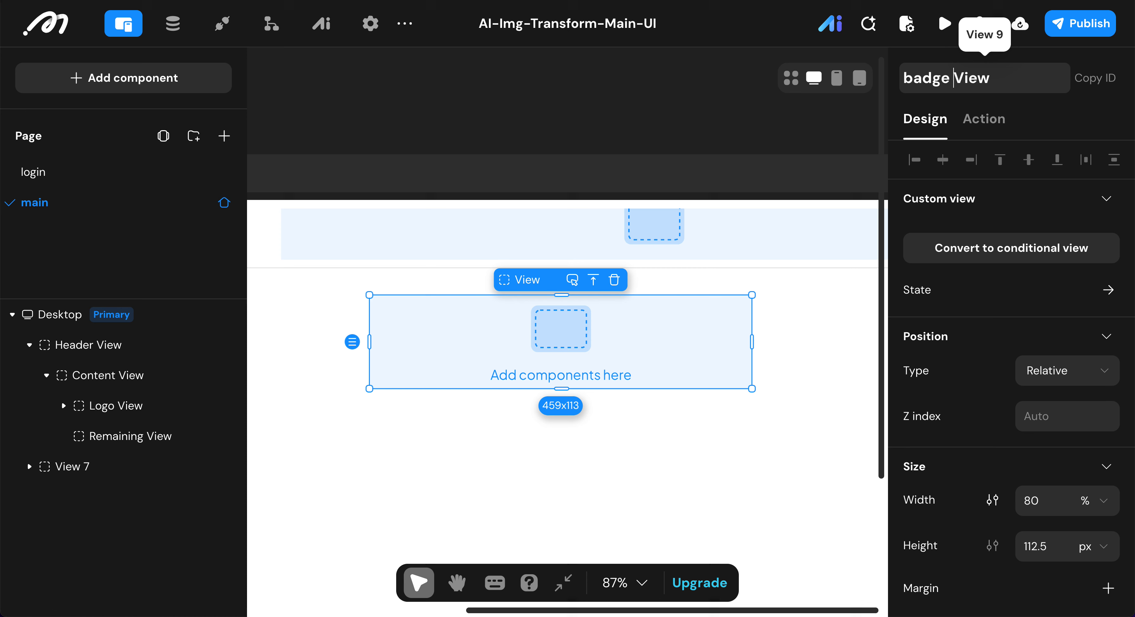
{"action": "left_click", "coordinate": [911, 75]}
{"action": "key", "text": "BackSpace"}
{"action": "type", "text": "V"}
{"action": "key", "text": "BackSpace"}
{"action": "type", "text": "B"}
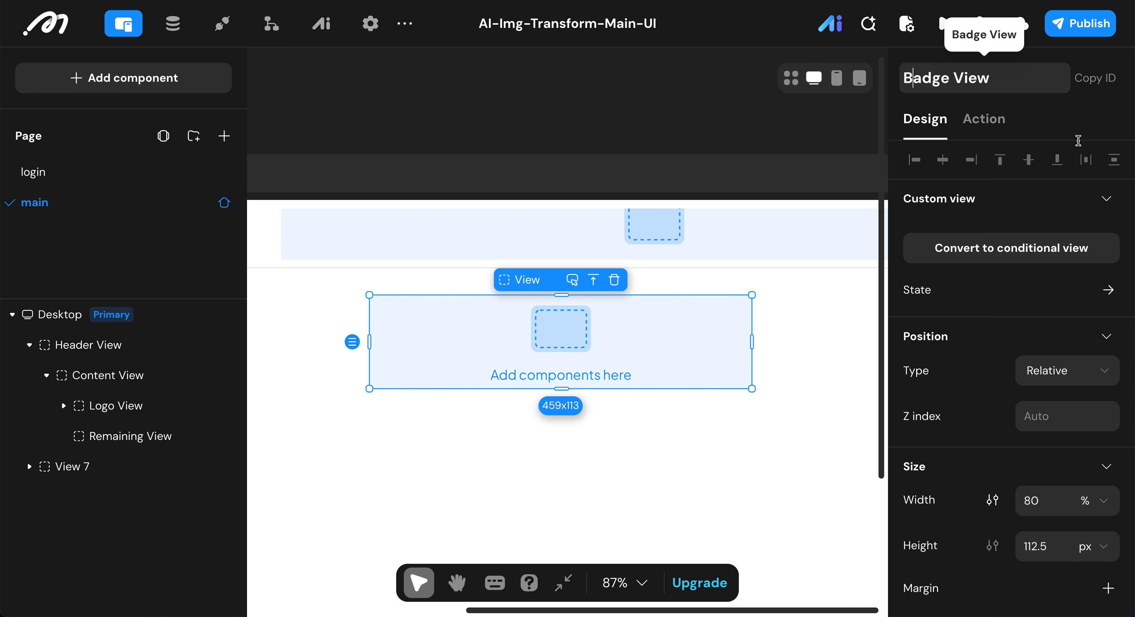
{"action": "scroll", "coordinate": [1024, 309], "scroll_direction": "down", "scroll_amount": 2}
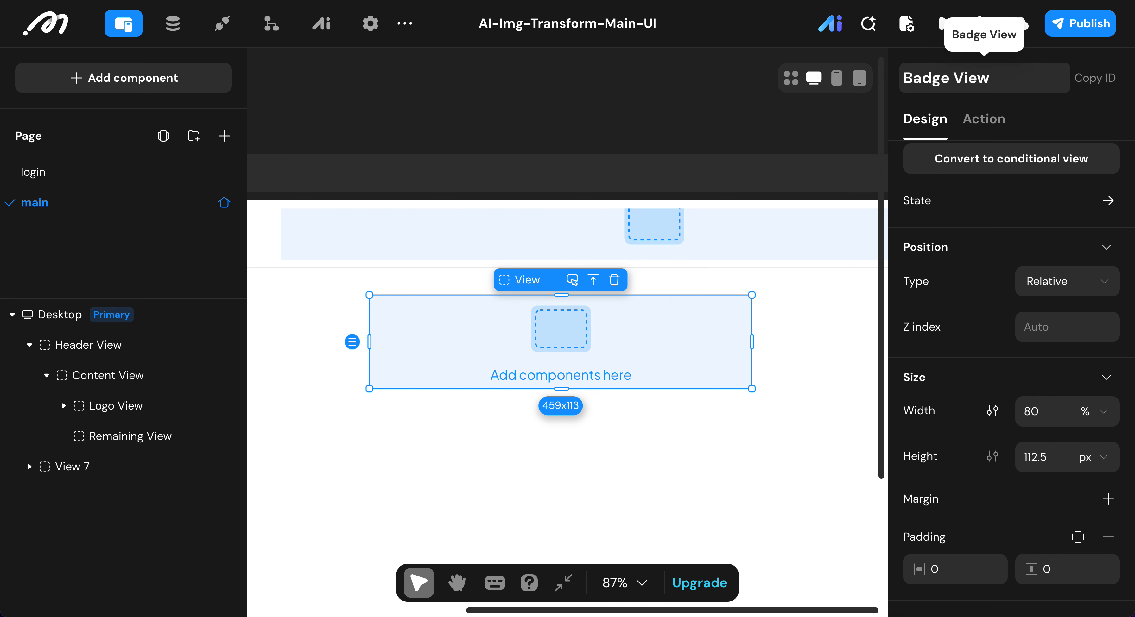
{"action": "key", "text": "Return"}
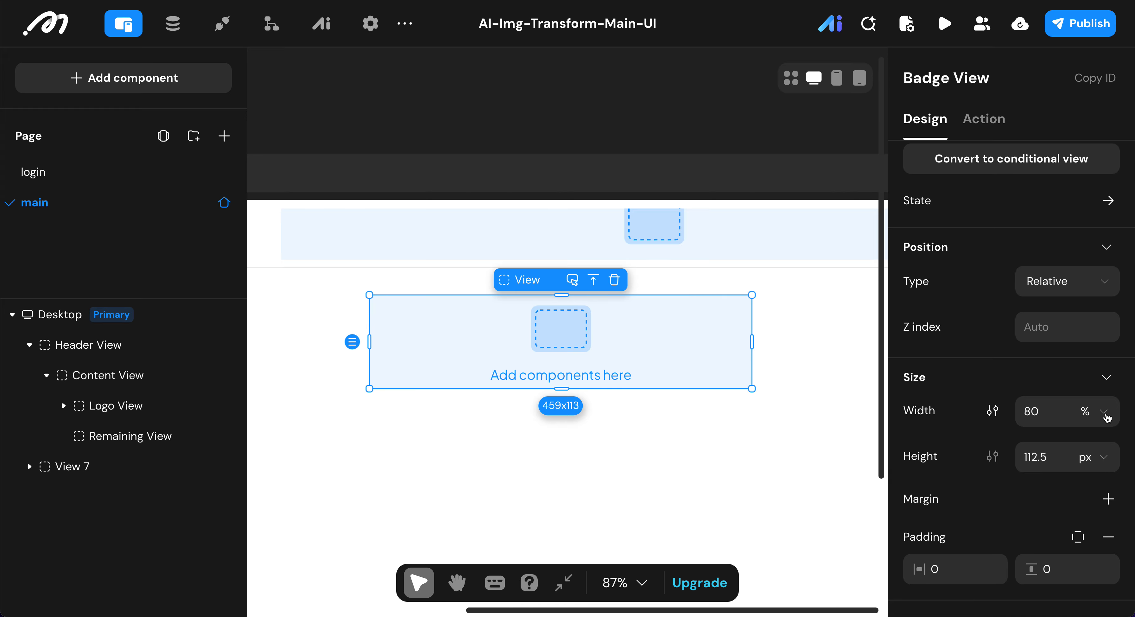
Step: Set the Badge View's width to fit and its height to 36 px
{"action": "left_click", "coordinate": [1107, 417]}
{"action": "left_click", "coordinate": [1083, 511]}
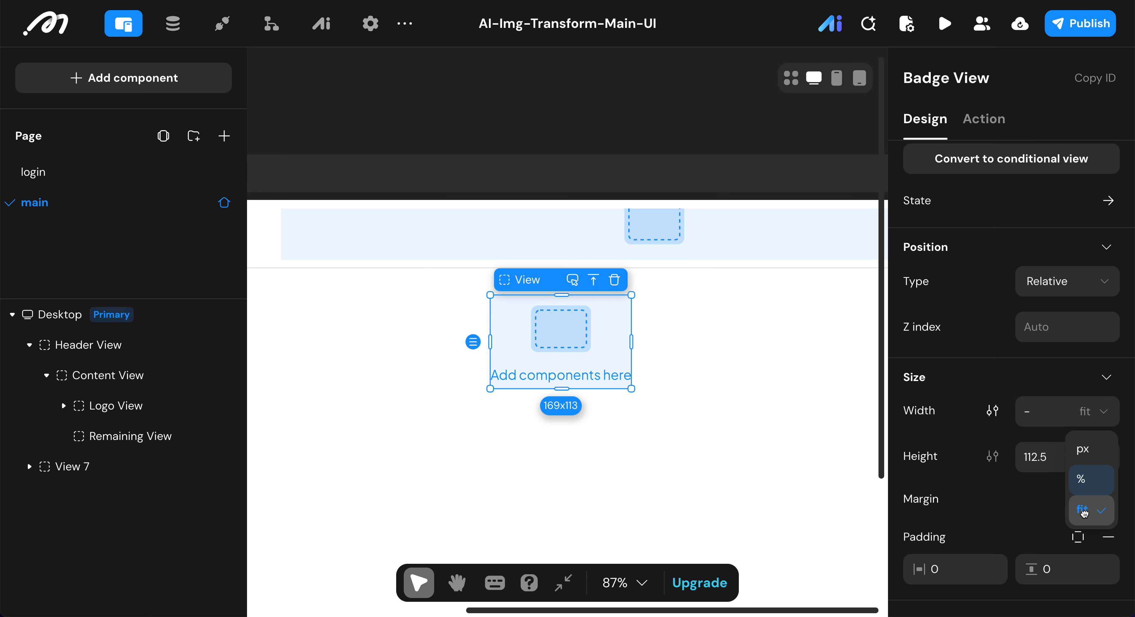
{"action": "left_click", "coordinate": [1056, 465]}
{"action": "type", "text": "36"}
{"action": "key", "text": "Return"}
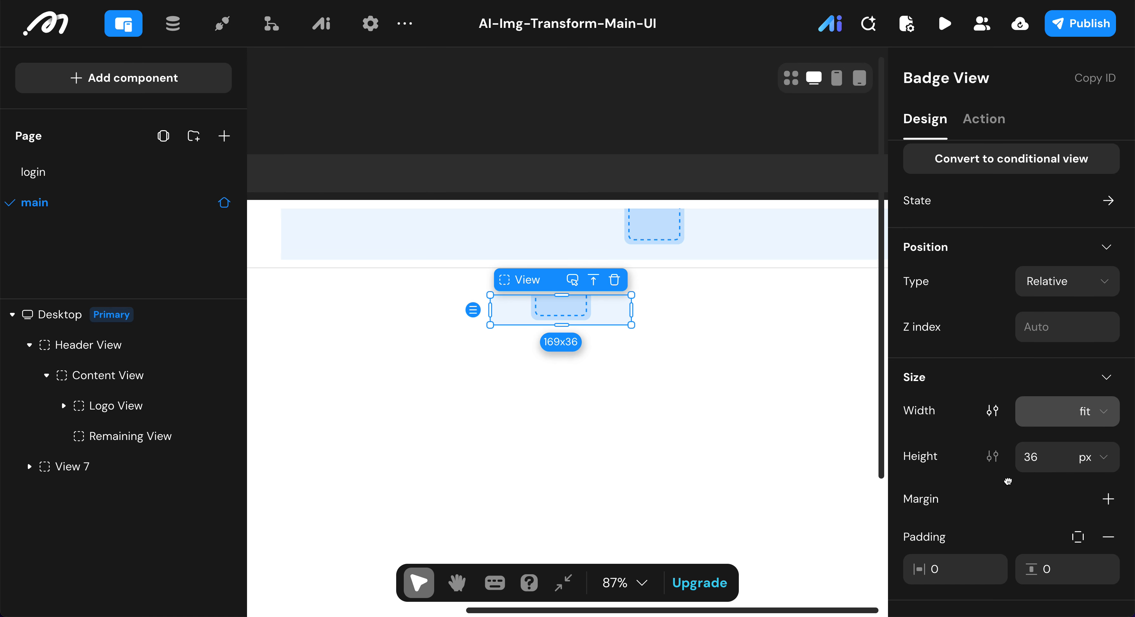
{"action": "scroll", "coordinate": [1007, 481], "scroll_direction": "down", "scroll_amount": 1}
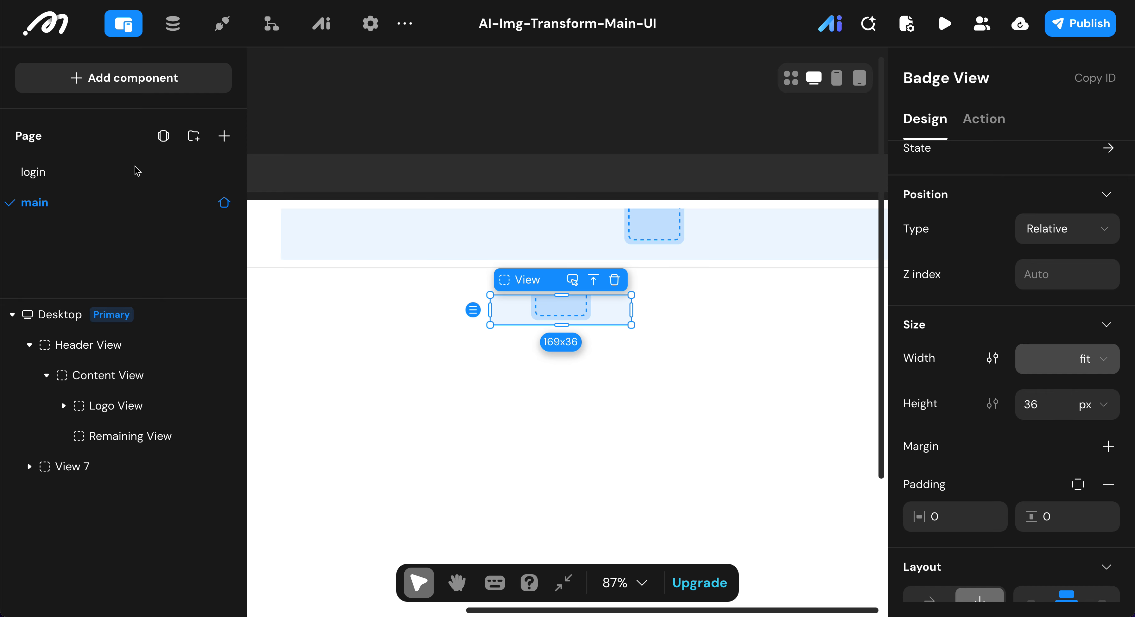
Step: Give the Badge View individual margins with a bottom margin of 16
{"action": "left_click", "coordinate": [1105, 446]}
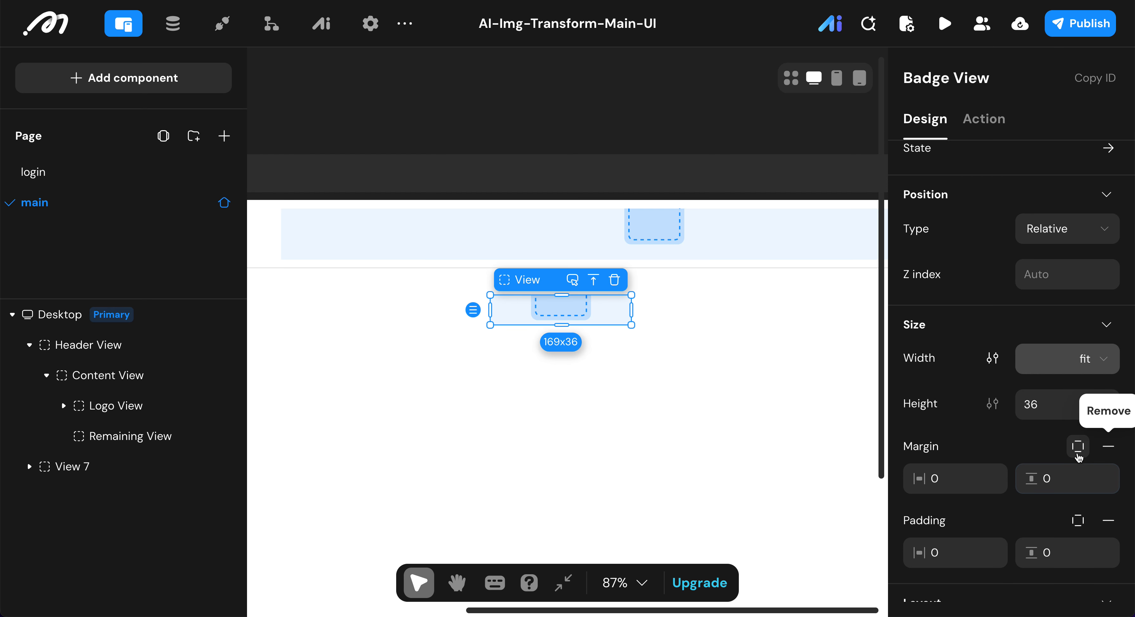
{"action": "left_click", "coordinate": [1078, 446]}
{"action": "double_click", "coordinate": [1061, 513]}
{"action": "type", "text": "16"}
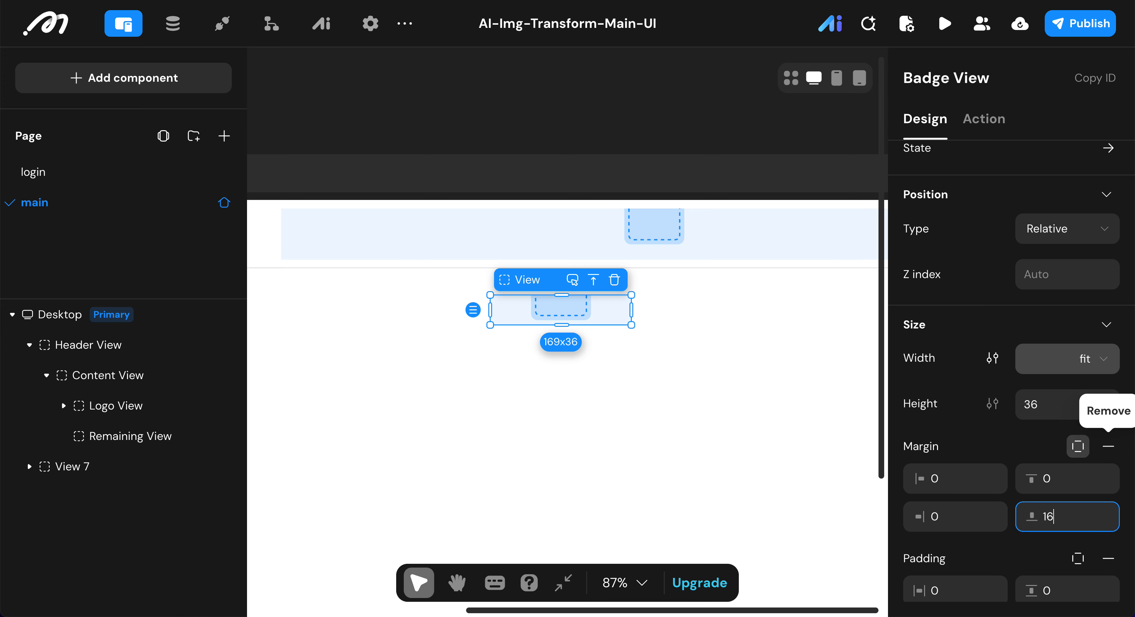
{"action": "left_click", "coordinate": [973, 435]}
Step: Set the Badge View's horizontal padding to 16 and its vertical padding to 8
{"action": "scroll", "coordinate": [969, 441], "scroll_direction": "down", "scroll_amount": 4}
{"action": "left_click", "coordinate": [958, 439]}
{"action": "double_click", "coordinate": [953, 436]}
{"action": "key", "text": "BackSpace"}
{"action": "type", "text": "16"}
{"action": "left_click", "coordinate": [1036, 433]}
{"action": "double_click", "coordinate": [1057, 435]}
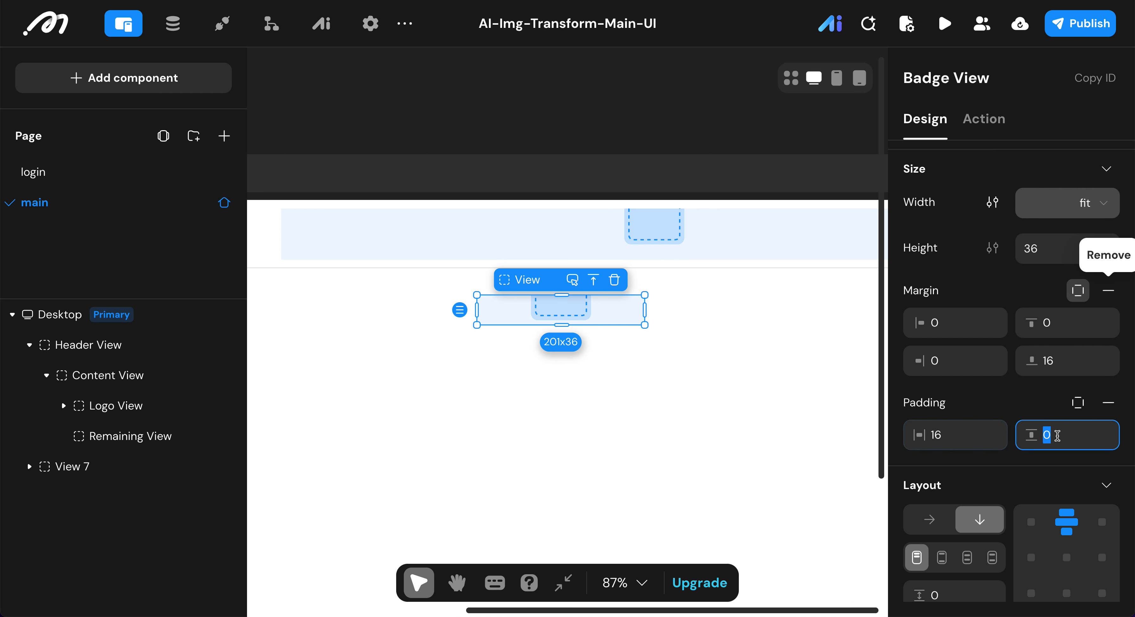
{"action": "type", "text": "8"}
{"action": "key", "text": "Return"}
Step: Switch the Badge View's layout to horizontal with a spacing of 8 between its items
{"action": "scroll", "coordinate": [1000, 436], "scroll_direction": "down", "scroll_amount": 3}
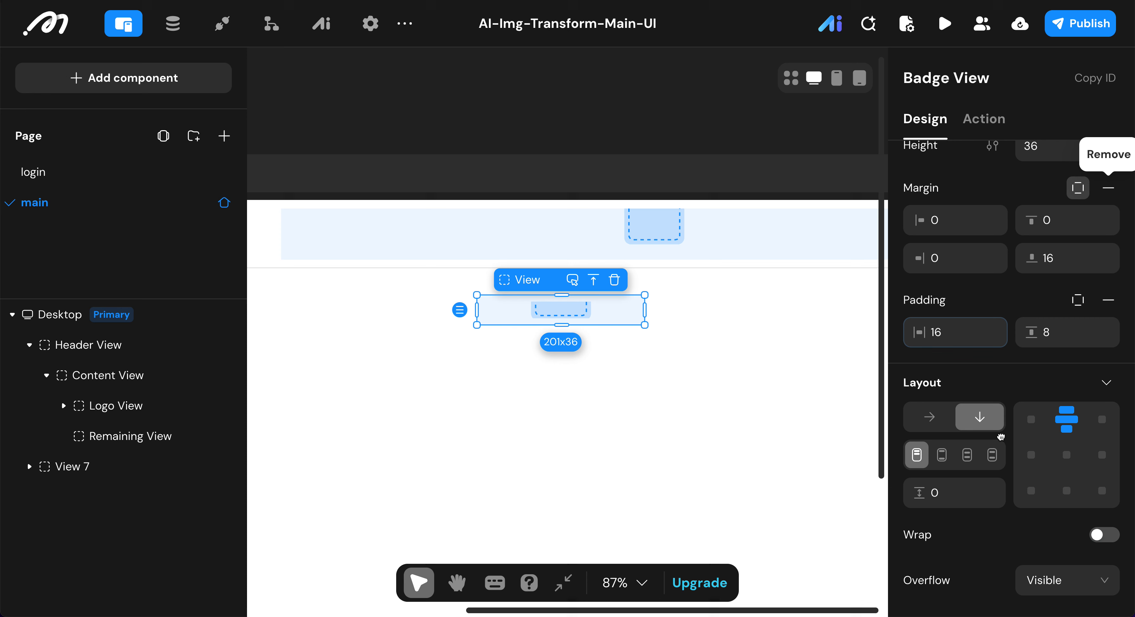
{"action": "left_click", "coordinate": [939, 419]}
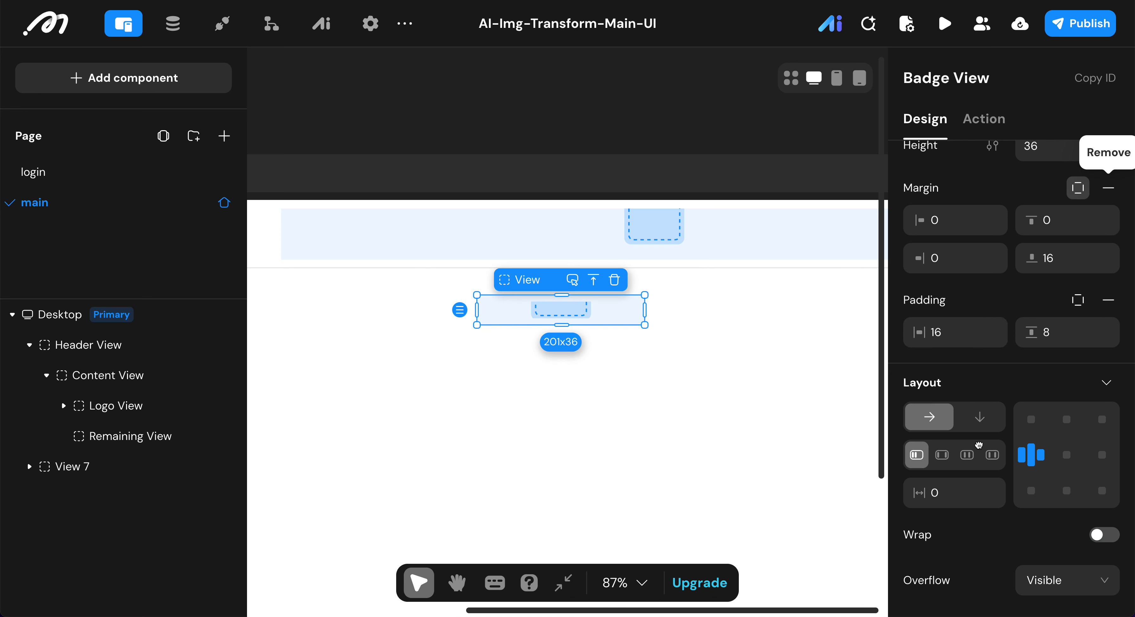
{"action": "left_click", "coordinate": [968, 491]}
{"action": "type", "text": "8"}
{"action": "key", "text": "Return"}
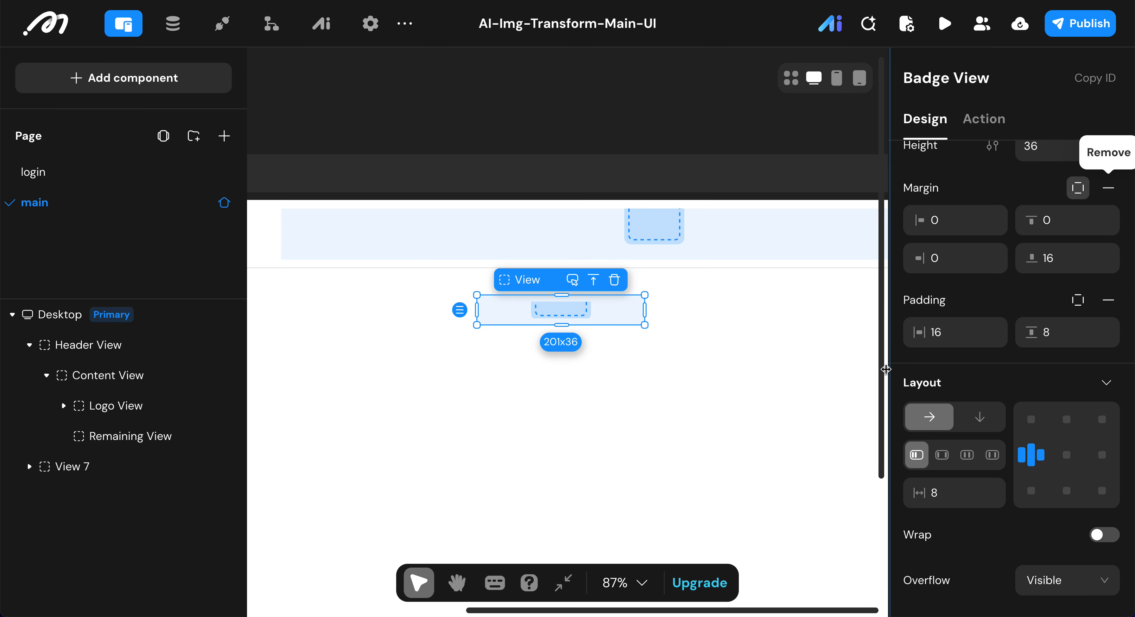
Step: Set the Badge View's border radius to 18 px
{"action": "scroll", "coordinate": [969, 405], "scroll_direction": "down", "scroll_amount": 8}
{"action": "scroll", "coordinate": [1017, 406], "scroll_direction": "down", "scroll_amount": 2}
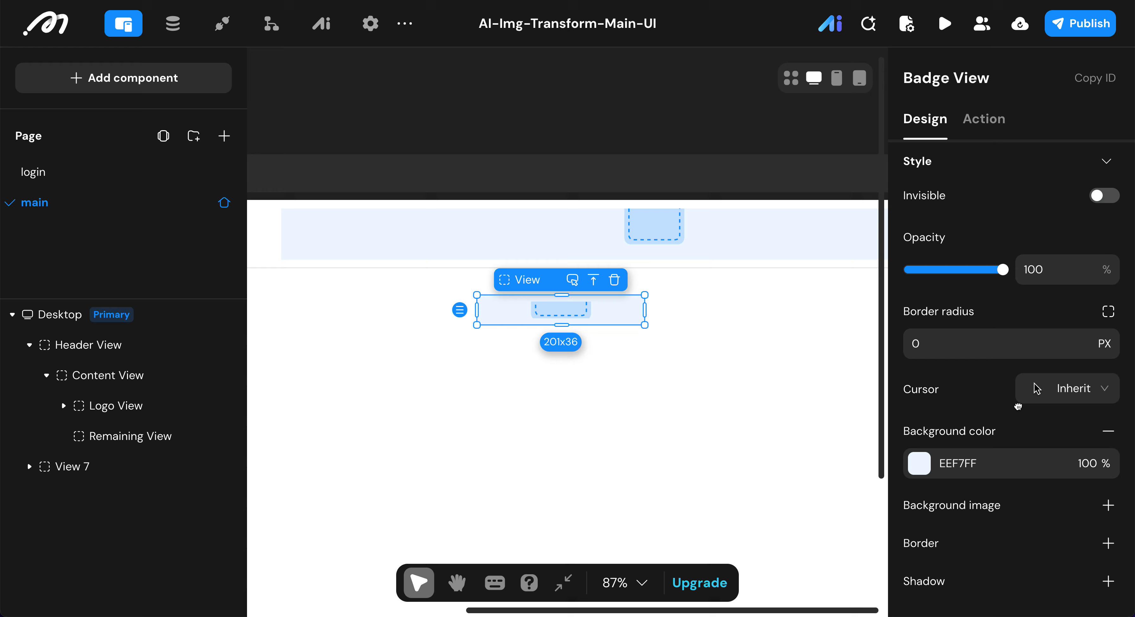
{"action": "scroll", "coordinate": [957, 474], "scroll_direction": "up", "scroll_amount": 3}
{"action": "left_click", "coordinate": [950, 484]}
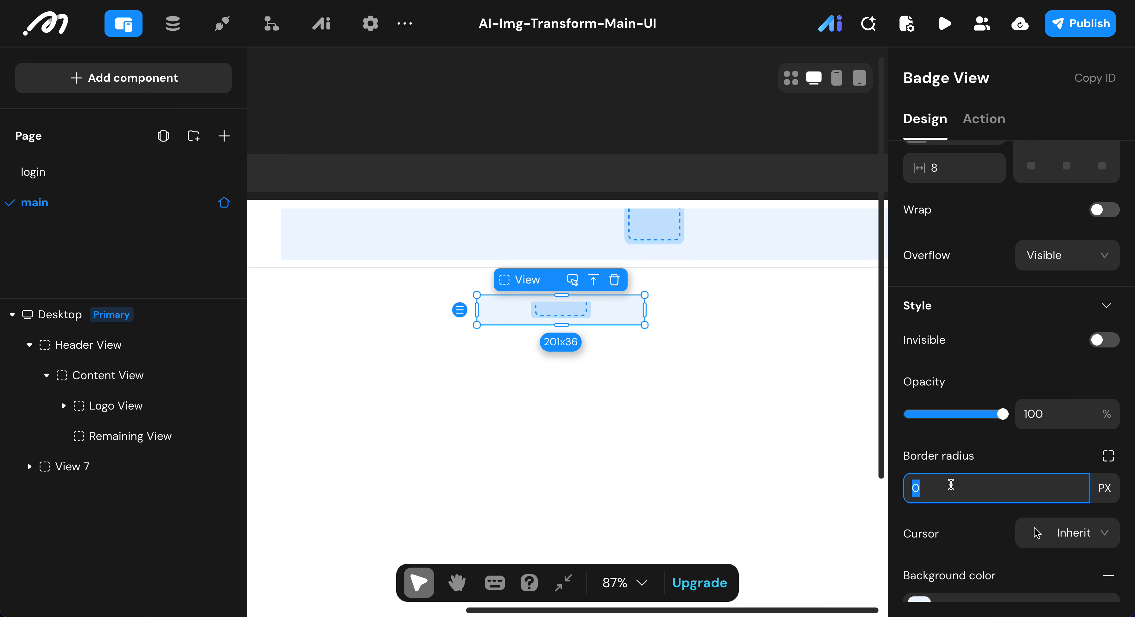
{"action": "type", "text": "18"}
{"action": "left_click", "coordinate": [951, 435]}
Step: Set the Badge View's background color to the preset blue 0EA5E9 at 10% opacity
{"action": "scroll", "coordinate": [951, 435], "scroll_direction": "down", "scroll_amount": 3}
{"action": "left_click", "coordinate": [918, 489]}
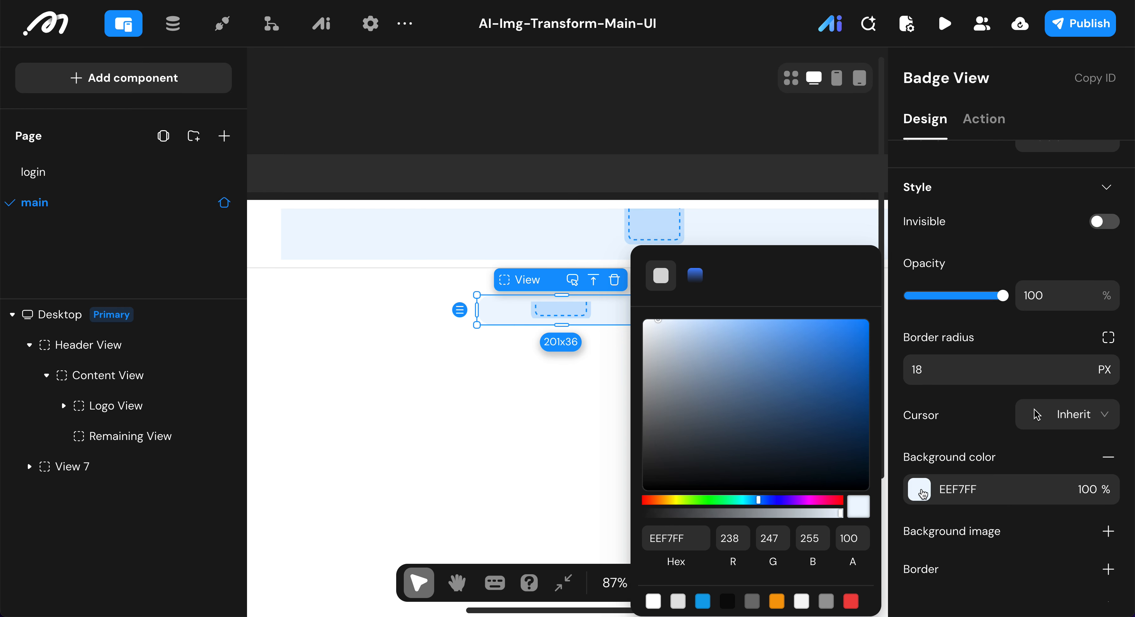
{"action": "left_click", "coordinate": [704, 599]}
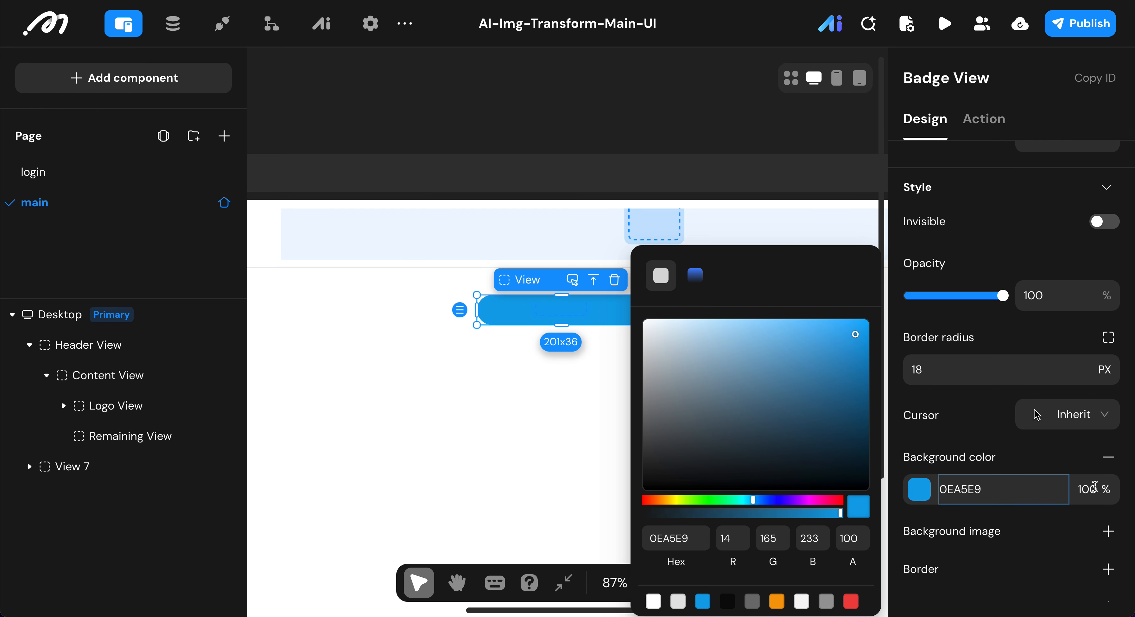
{"action": "left_click", "coordinate": [1090, 489]}
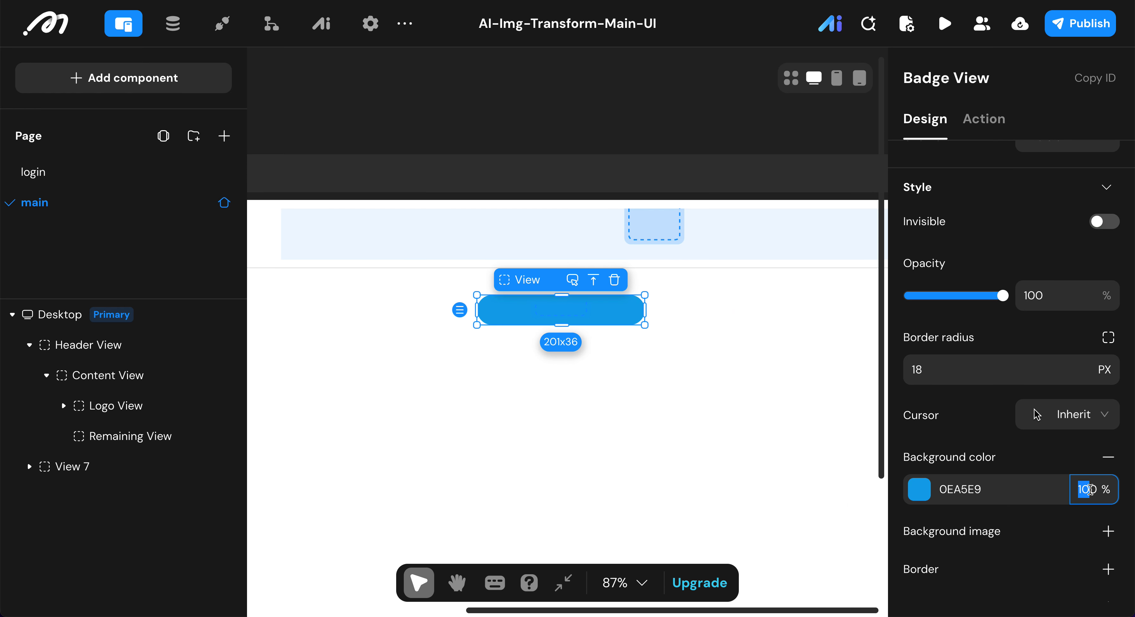
{"action": "type", "text": "1"}
{"action": "key", "text": "Return"}
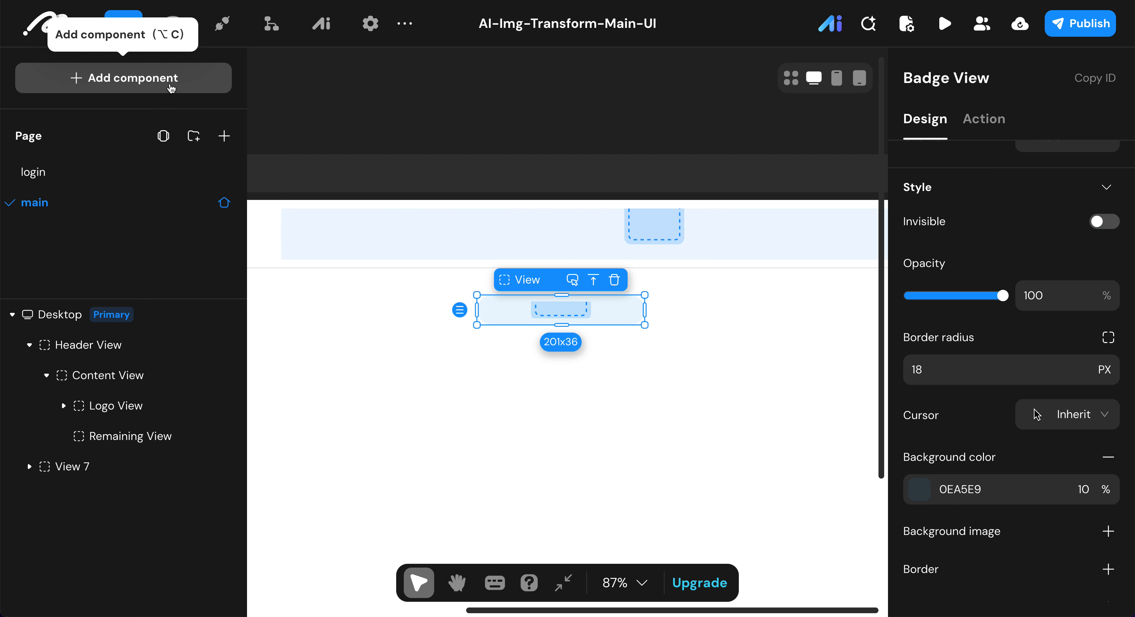
Step: Add an Image and a Text component inside the Badge View, then return to the layer outline
{"action": "left_click", "coordinate": [171, 88]}
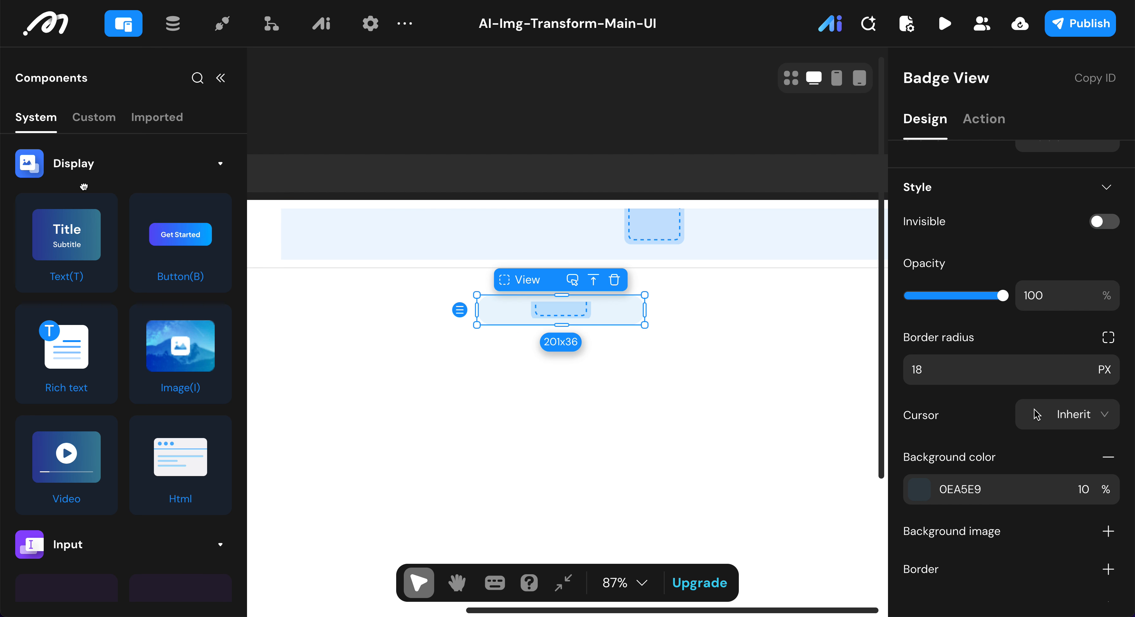
{"action": "double_click", "coordinate": [166, 337]}
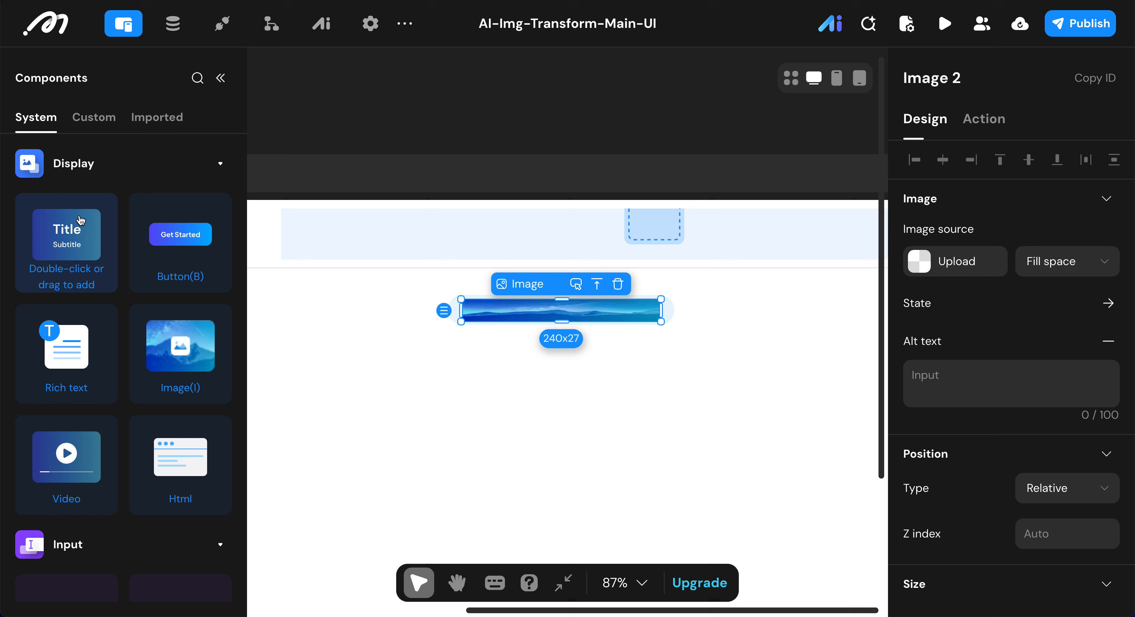
{"action": "double_click", "coordinate": [82, 250]}
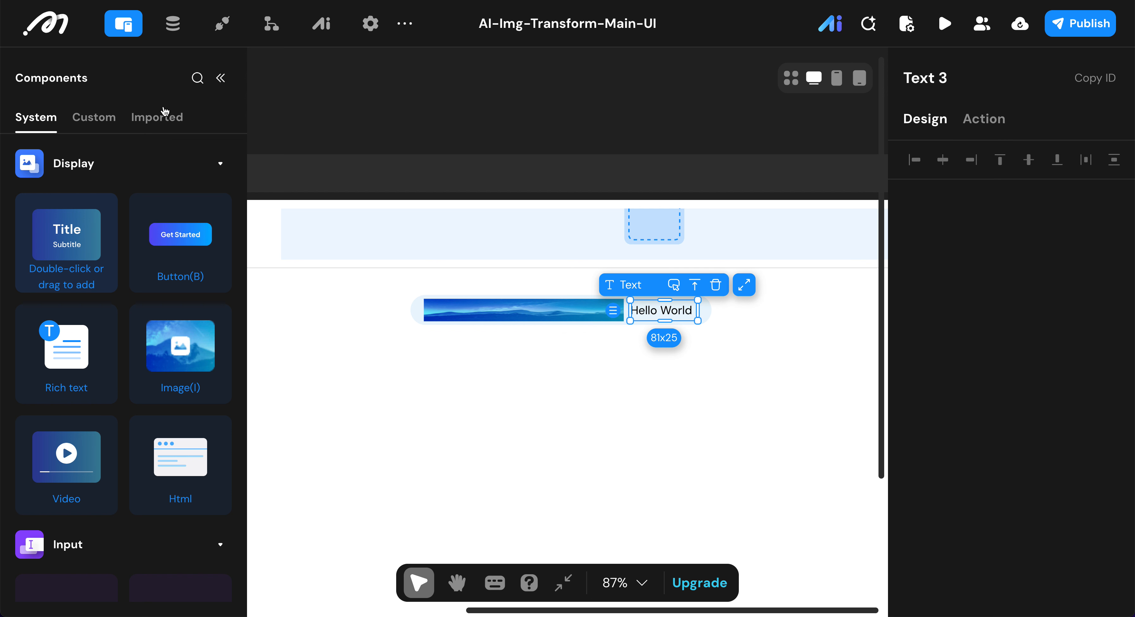
{"action": "left_click", "coordinate": [220, 78]}
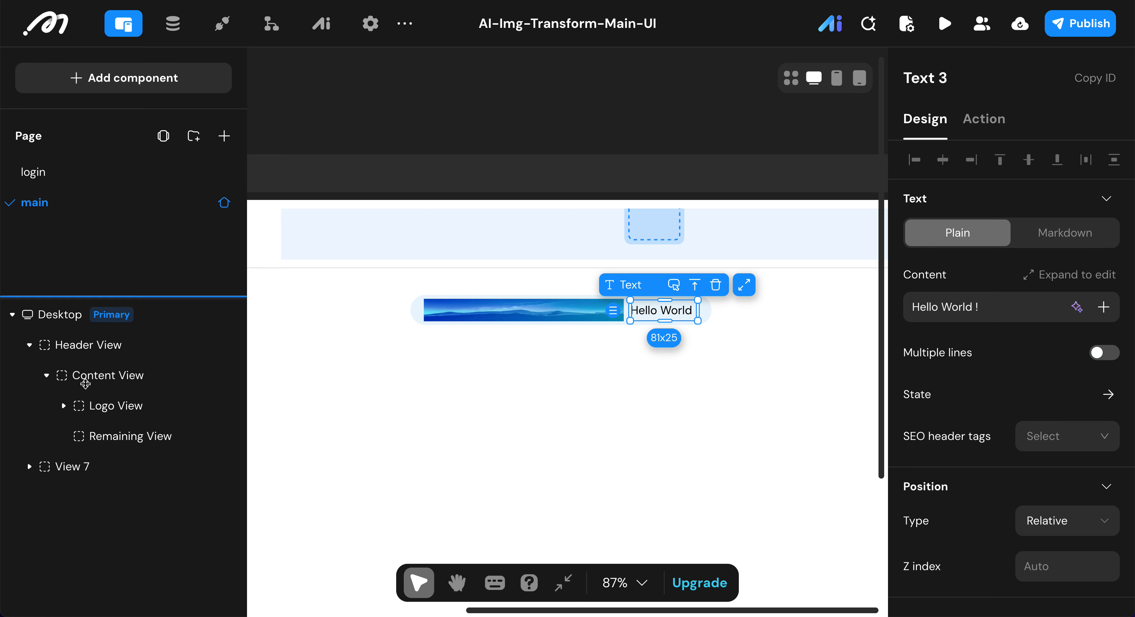
Step: Rename View 7, the parent of the Product Description View, as Main View
{"action": "left_click", "coordinate": [29, 466]}
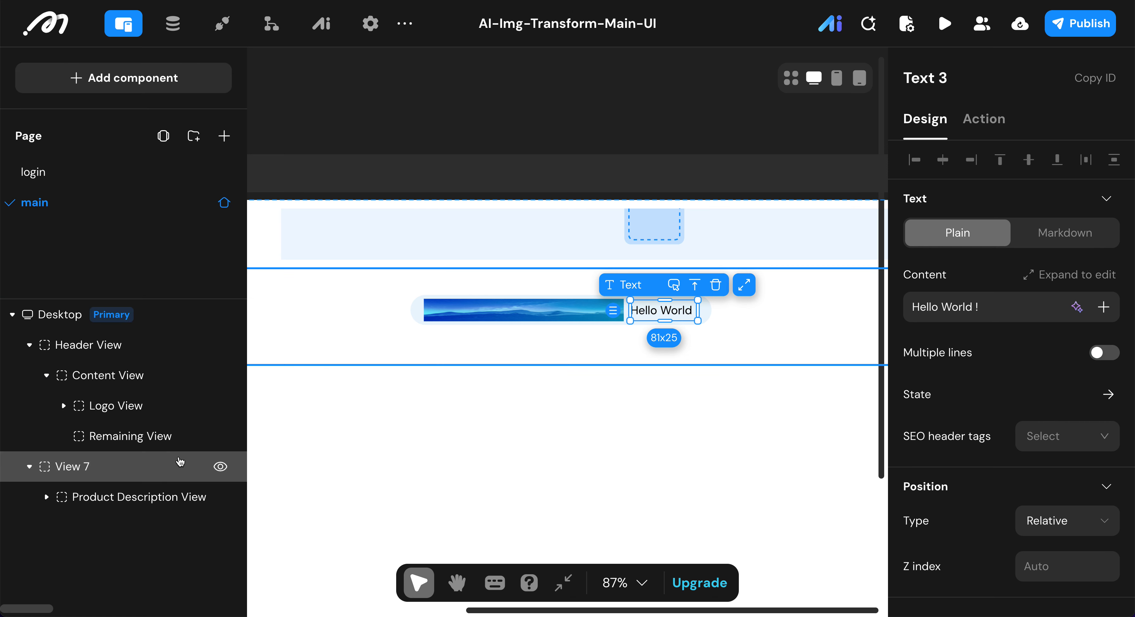
{"action": "double_click", "coordinate": [119, 473]}
{"action": "key", "text": "BackSpace"}
{"action": "key", "text": "BackSpace"}
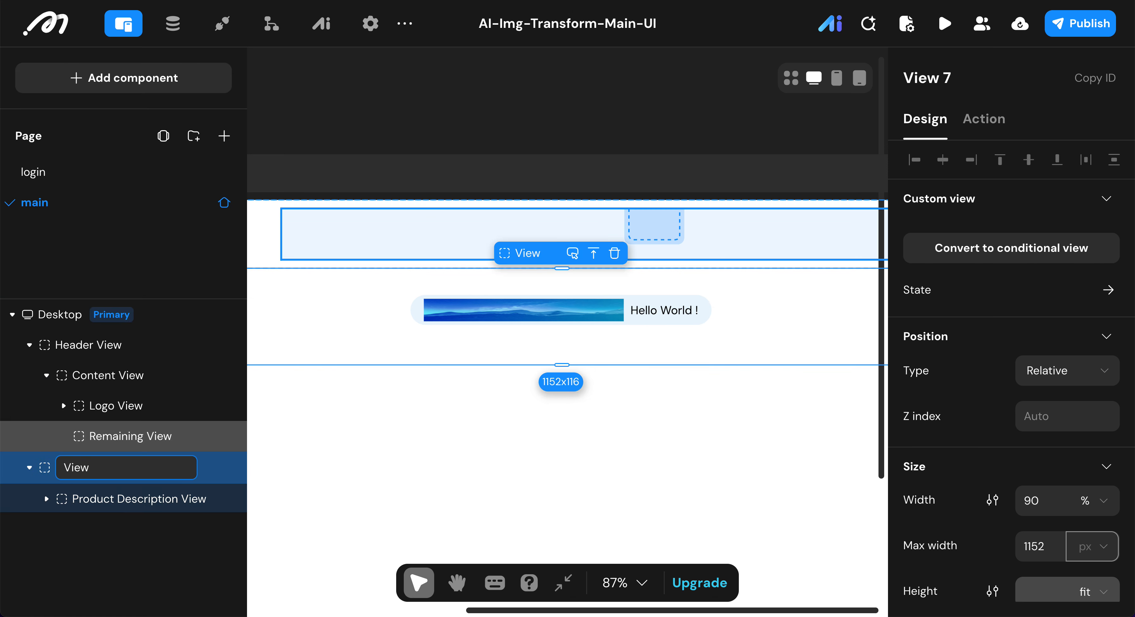
{"action": "key", "text": "Home"}
{"action": "type", "text": "main"}
{"action": "key", "text": "BackSpace"}
{"action": "key", "text": "BackSpace"}
{"action": "key", "text": "BackSpace"}
{"action": "key", "text": "BackSpace"}
{"action": "type", "text": "mj"}
{"action": "key", "text": "BackSpace"}
{"action": "type", "text": "a"}
{"action": "key", "text": "BackSpace"}
{"action": "key", "text": "BackSpace"}
{"action": "type", "text": "Main"}
{"action": "key", "text": "Return"}
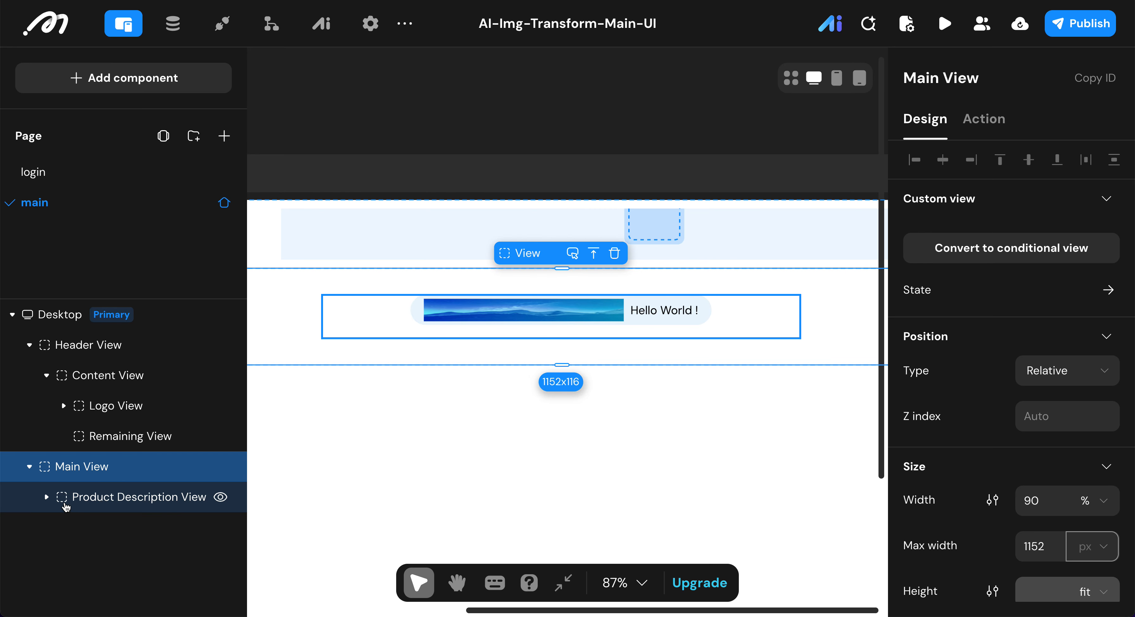
Step: Rename the image inside the Badge View as Badge Image
{"action": "left_click", "coordinate": [414, 315]}
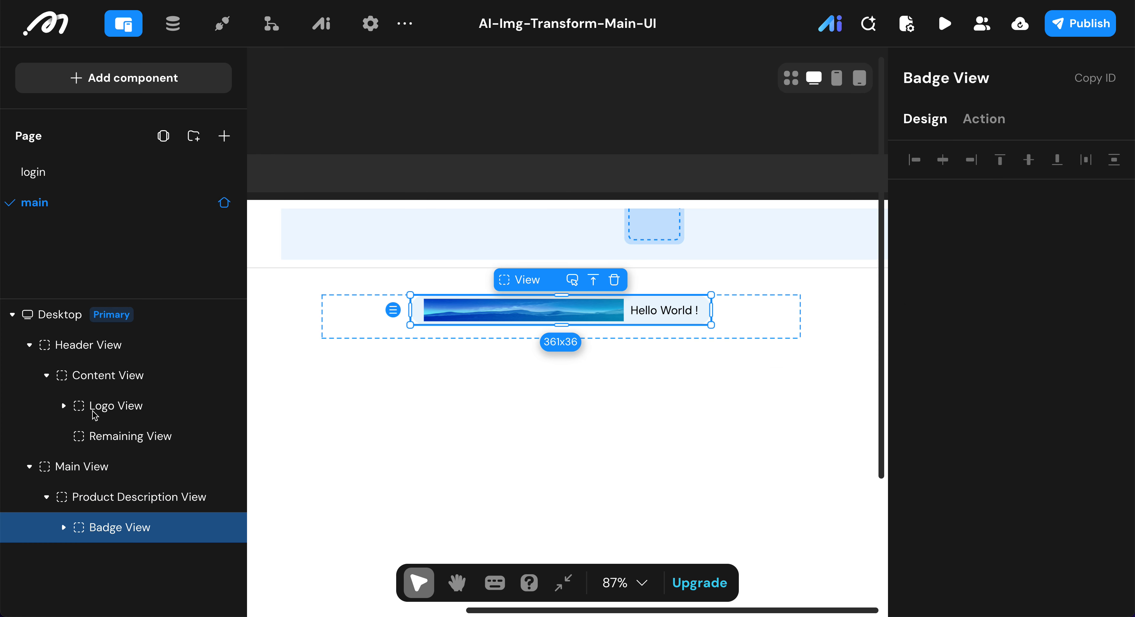
{"action": "left_click", "coordinate": [62, 527]}
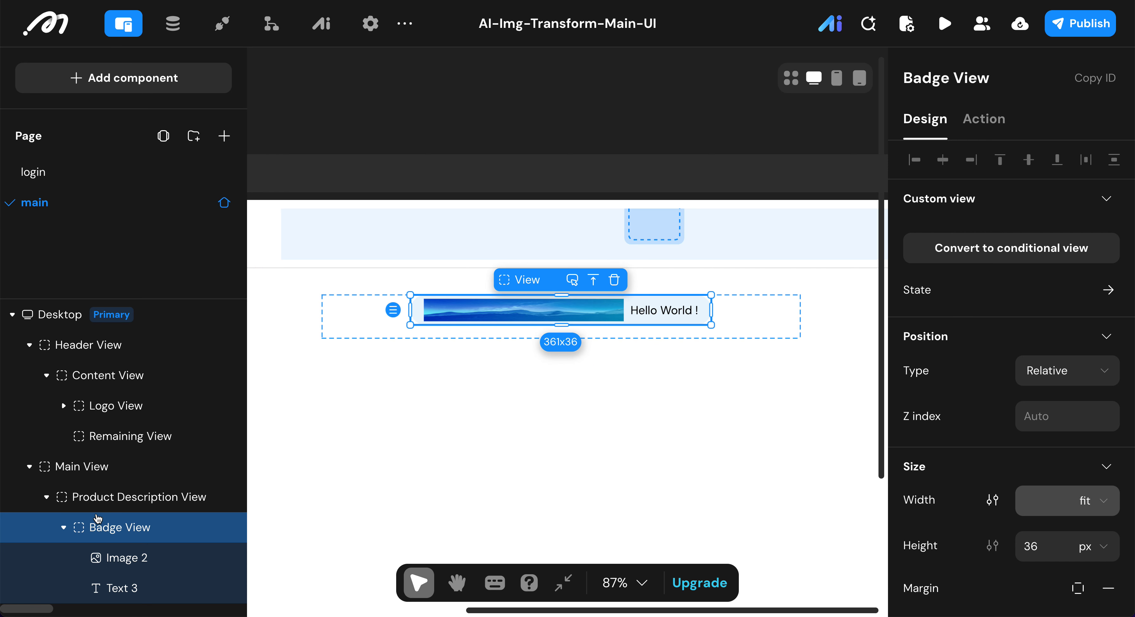
{"action": "left_click", "coordinate": [117, 556]}
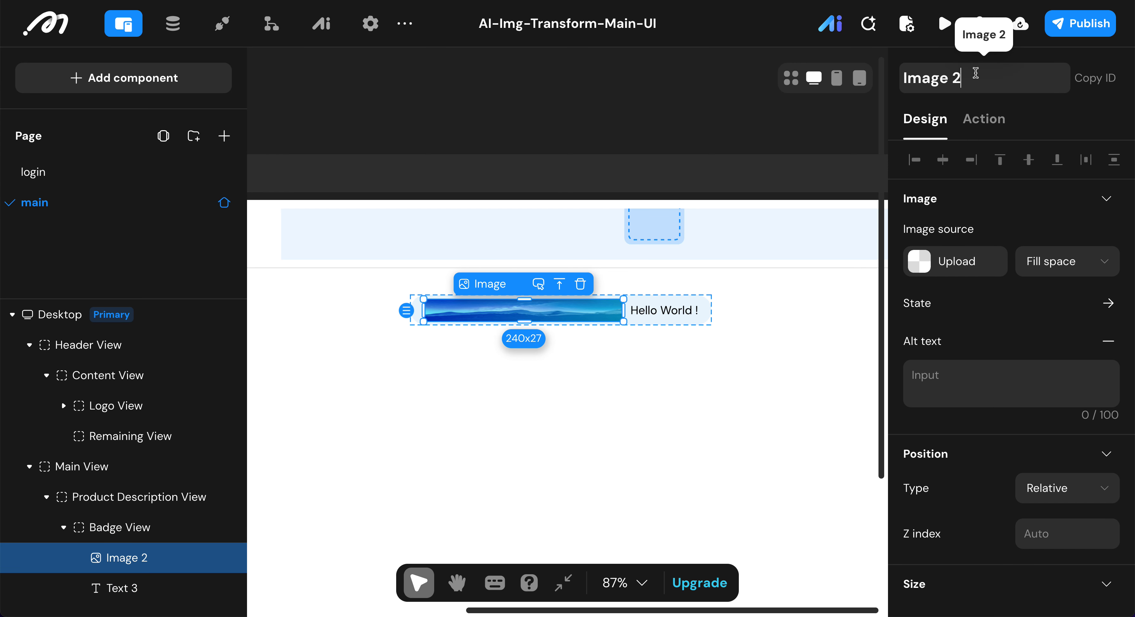
{"action": "key", "text": "BackSpace"}
{"action": "key", "text": "BackSpace"}
{"action": "type", "text": "b"}
{"action": "key", "text": "BackSpace"}
{"action": "type", "text": "Badge"}
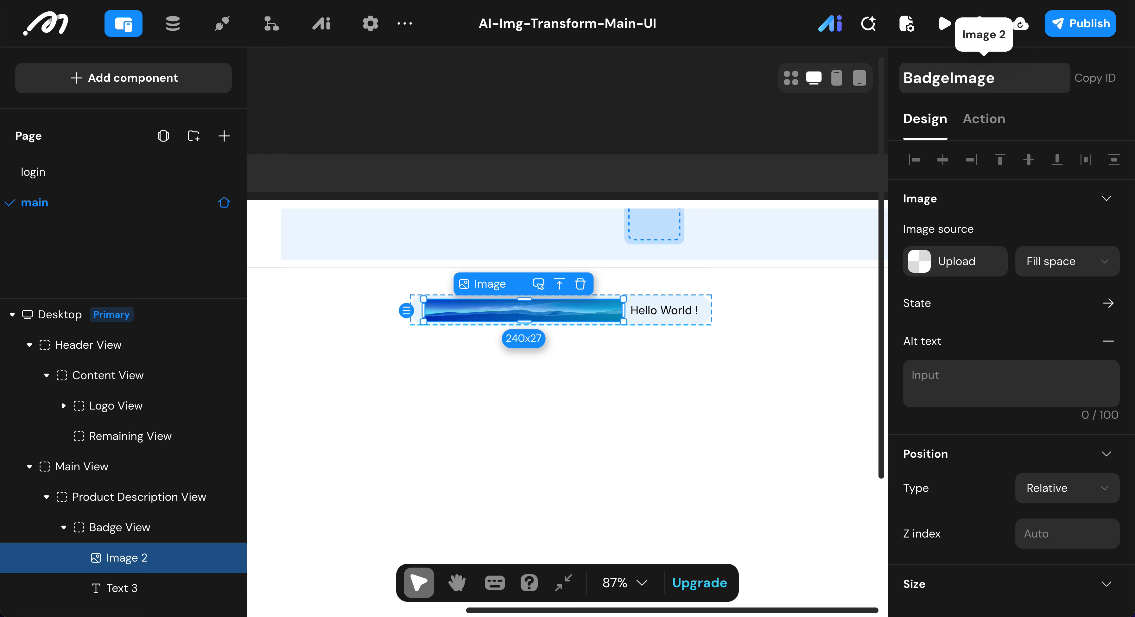
{"action": "key", "text": "Tab"}
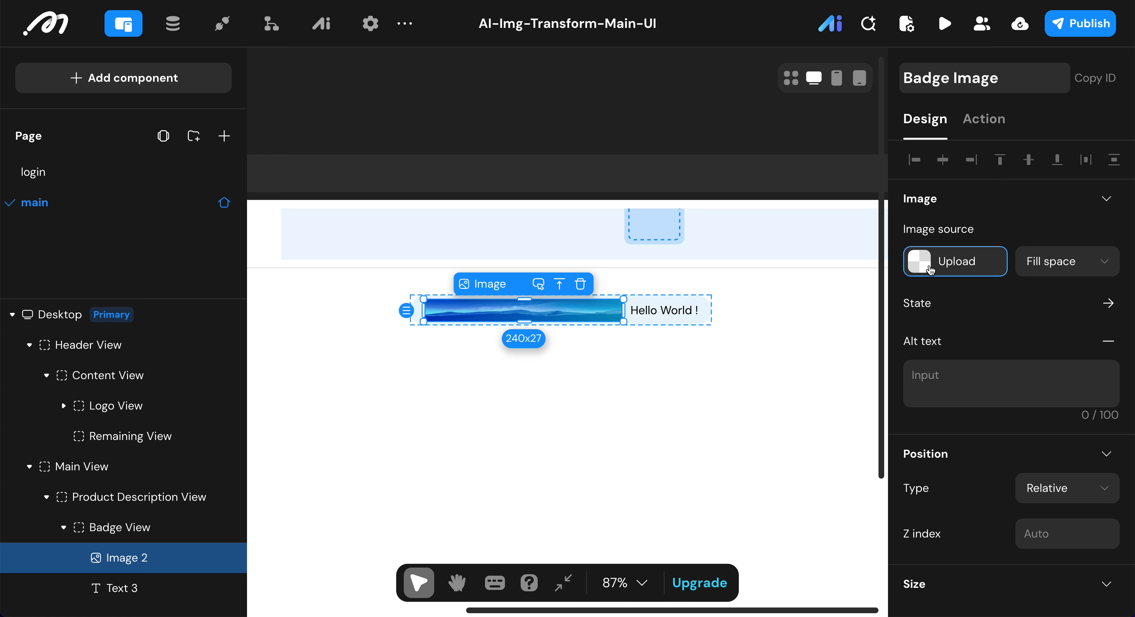
Step: Upload badge.svg from the StyleAI folder as the Badge Image's source
{"action": "key", "text": "Return"}
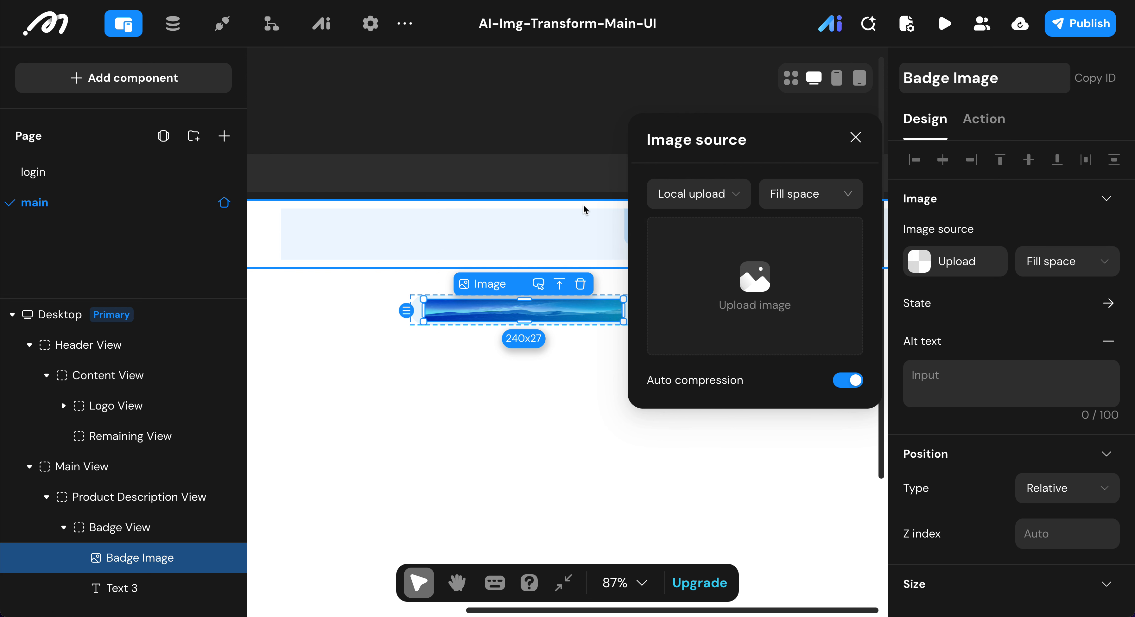
{"action": "left_click", "coordinate": [707, 250]}
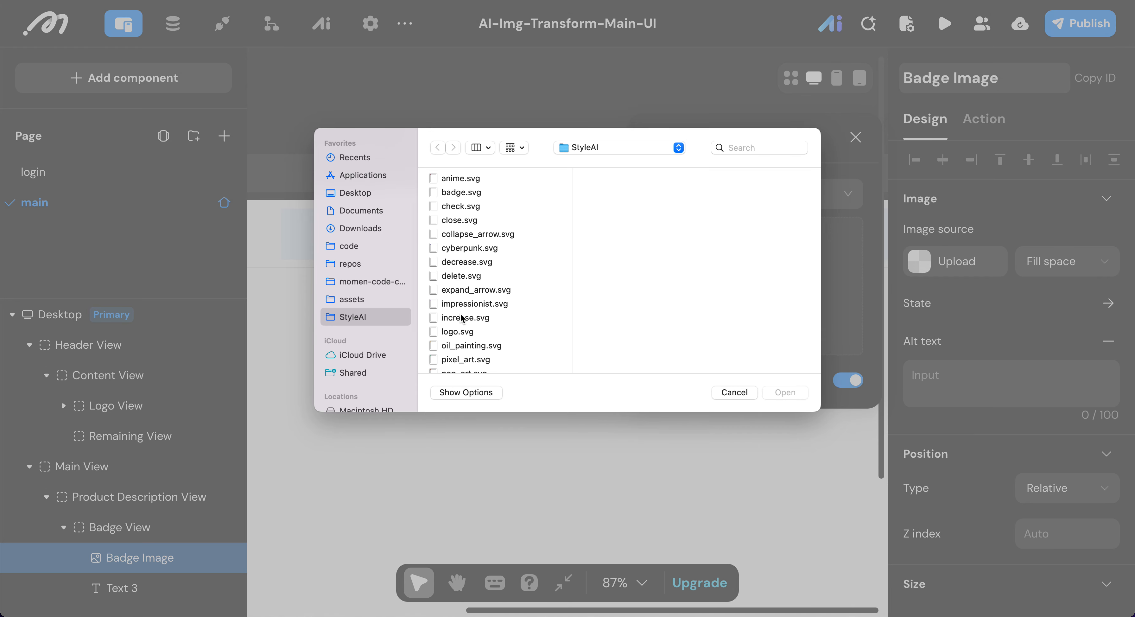
{"action": "left_click", "coordinate": [458, 331]}
{"action": "scroll", "coordinate": [463, 333], "scroll_direction": "down", "scroll_amount": 3}
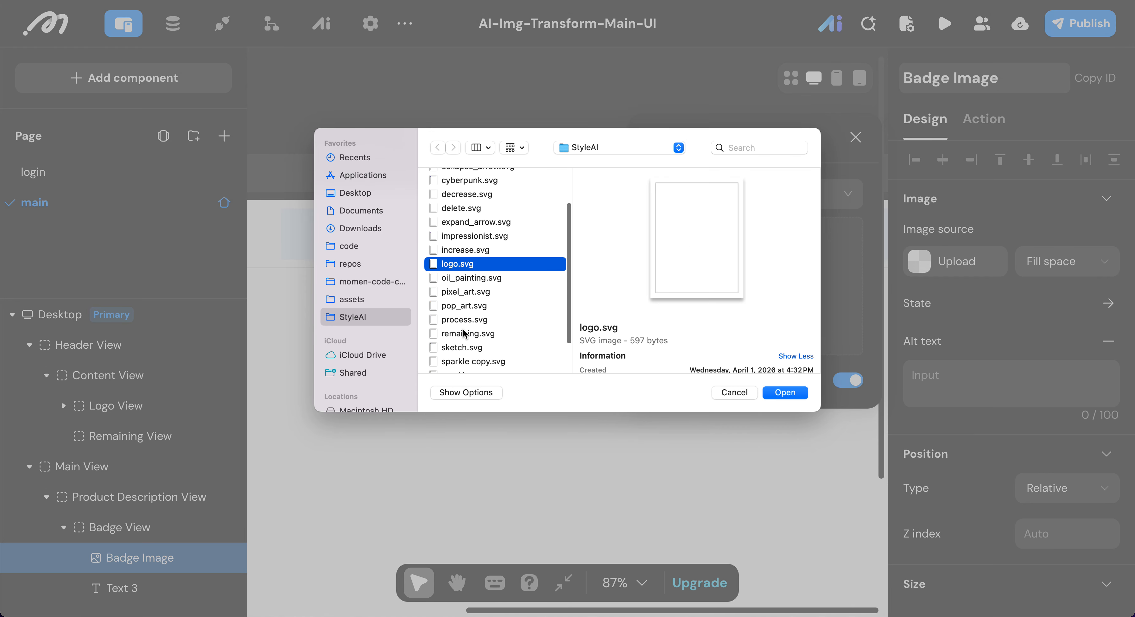
{"action": "scroll", "coordinate": [478, 264], "scroll_direction": "up", "scroll_amount": 3}
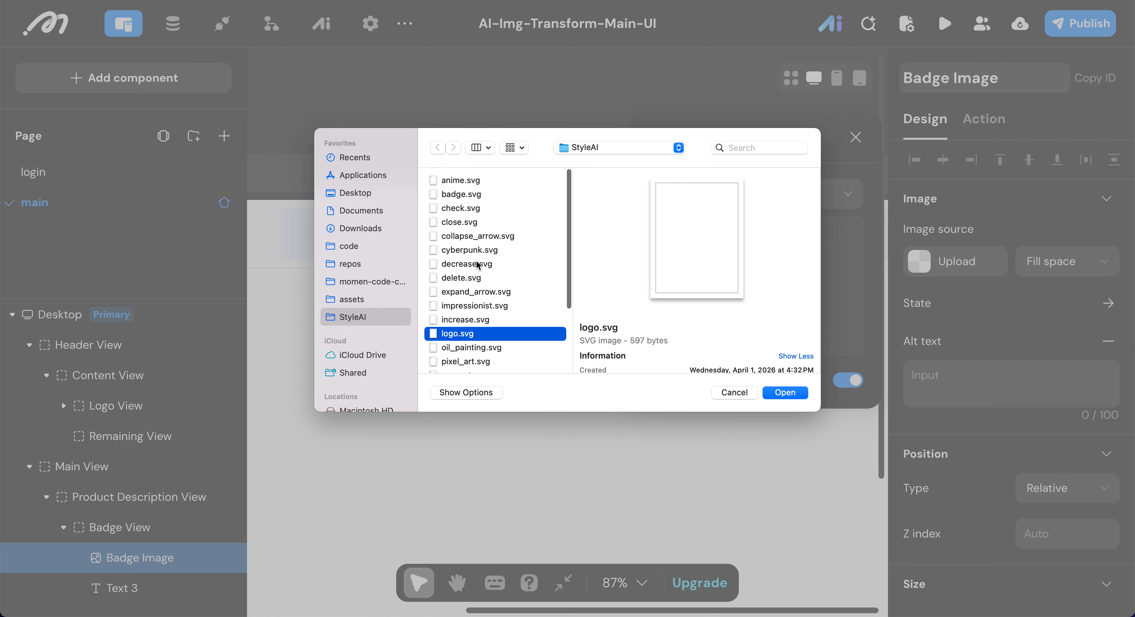
{"action": "left_click", "coordinate": [468, 195]}
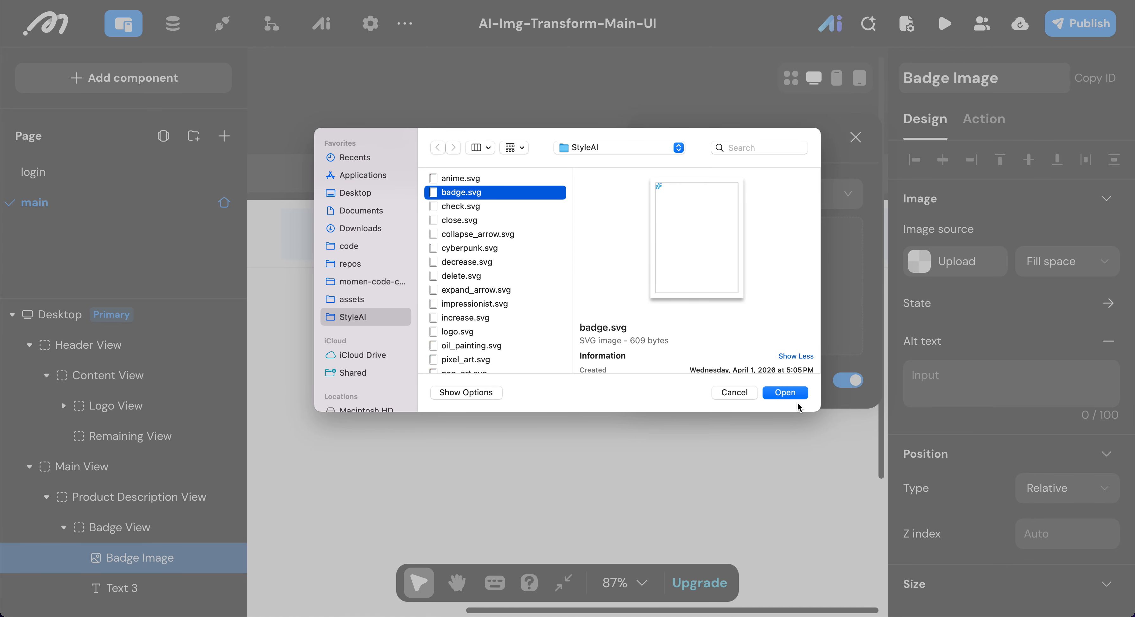
{"action": "left_click", "coordinate": [791, 394]}
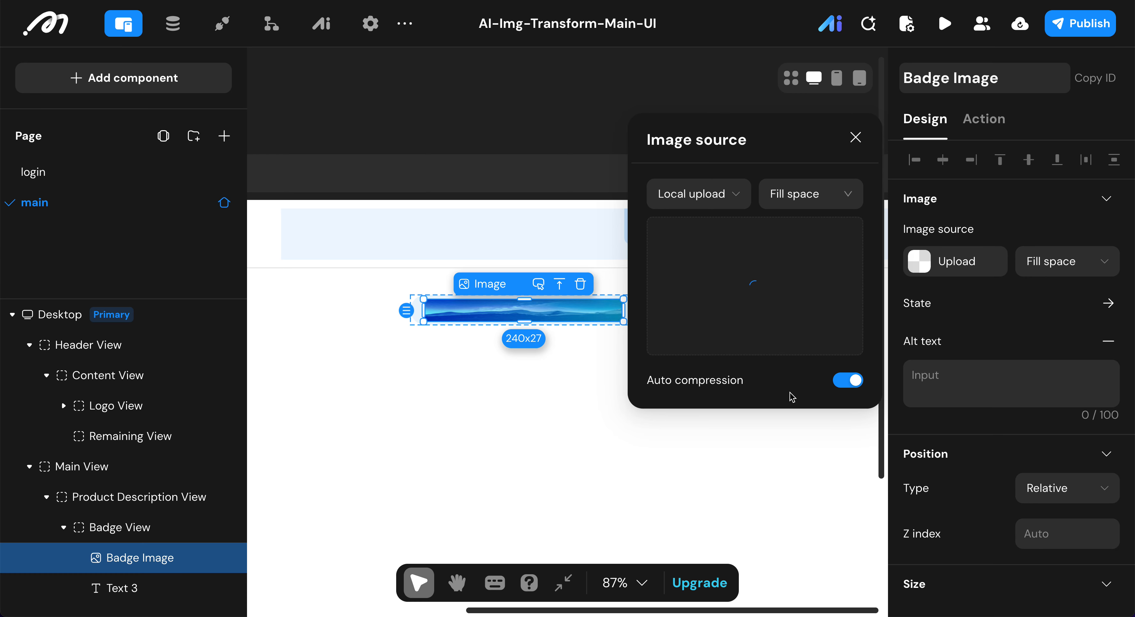
Step: Set the Badge Image's width and height to 16 px each
{"action": "scroll", "coordinate": [1033, 296], "scroll_direction": "down", "scroll_amount": 3}
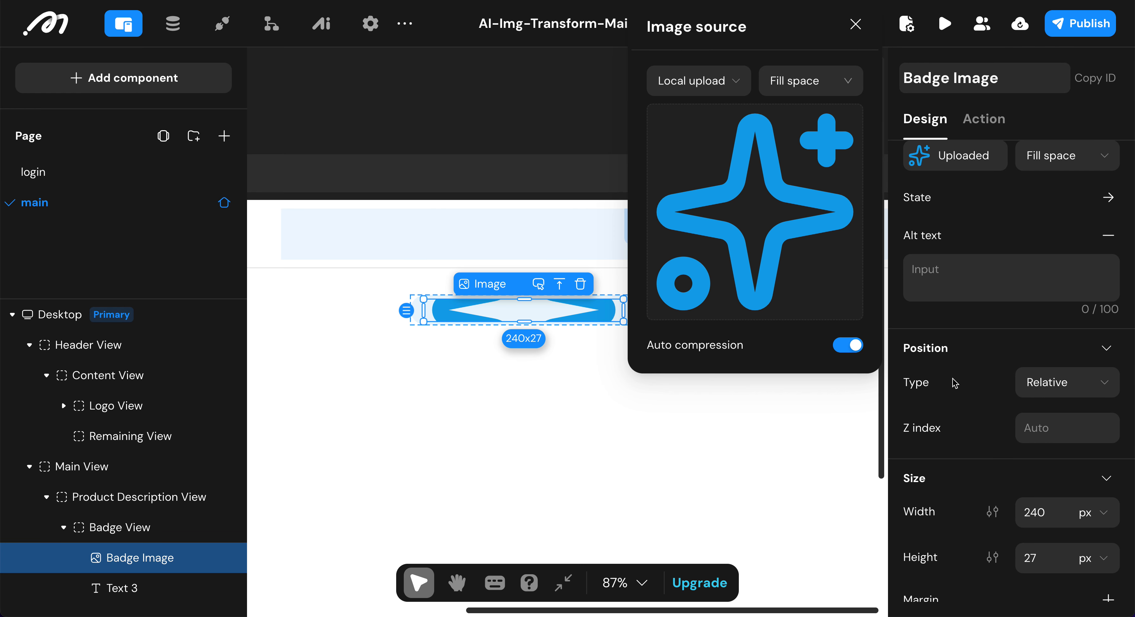
{"action": "left_click", "coordinate": [1041, 522]}
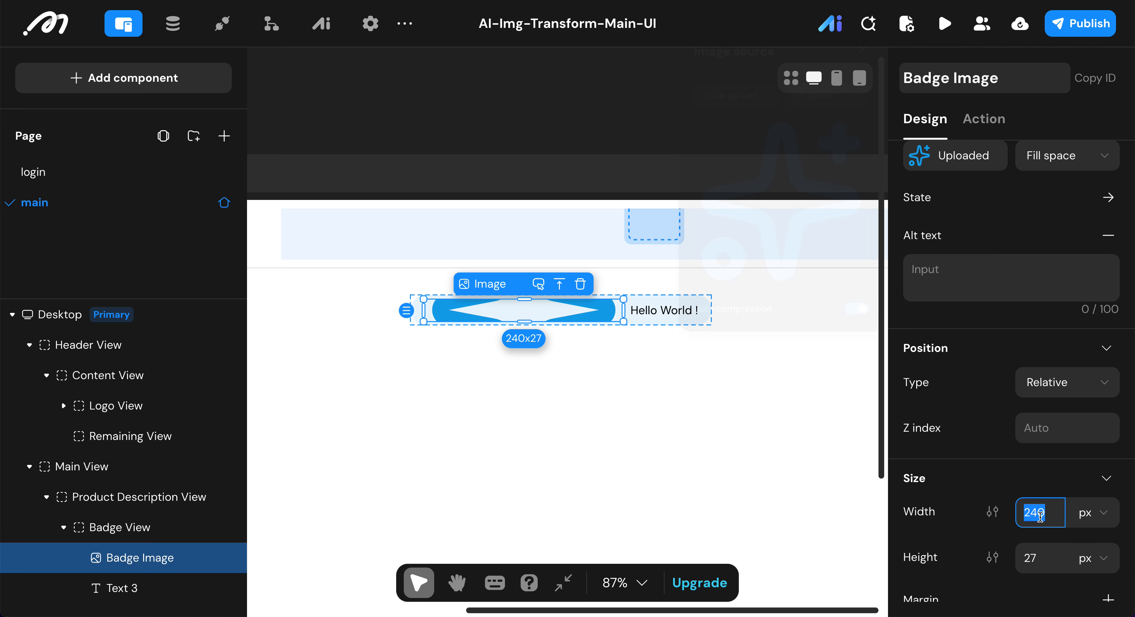
{"action": "type", "text": "16"}
{"action": "left_click", "coordinate": [1048, 554]}
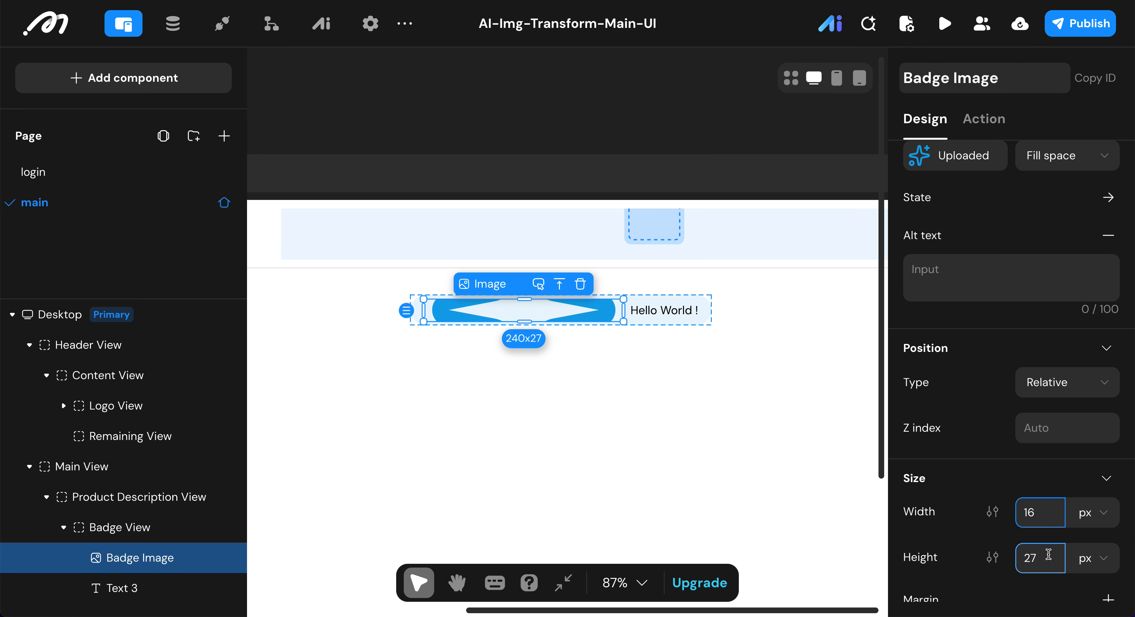
{"action": "left_click", "coordinate": [1048, 553]}
{"action": "type", "text": "1"}
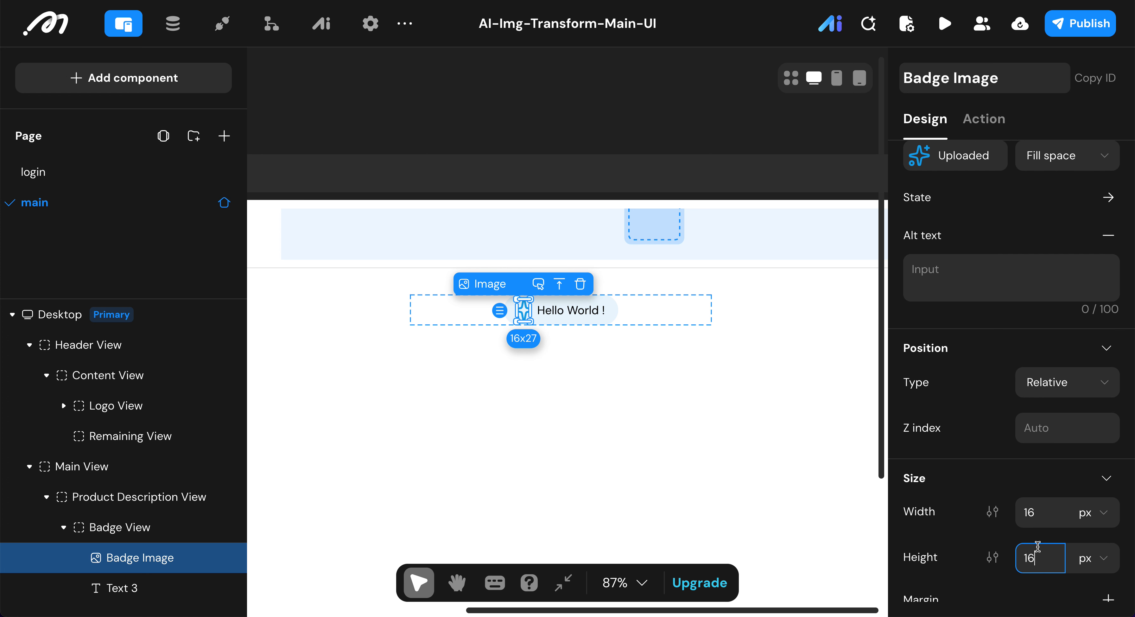
{"action": "type", "text": "6"}
{"action": "scroll", "coordinate": [945, 509], "scroll_direction": "down", "scroll_amount": 4}
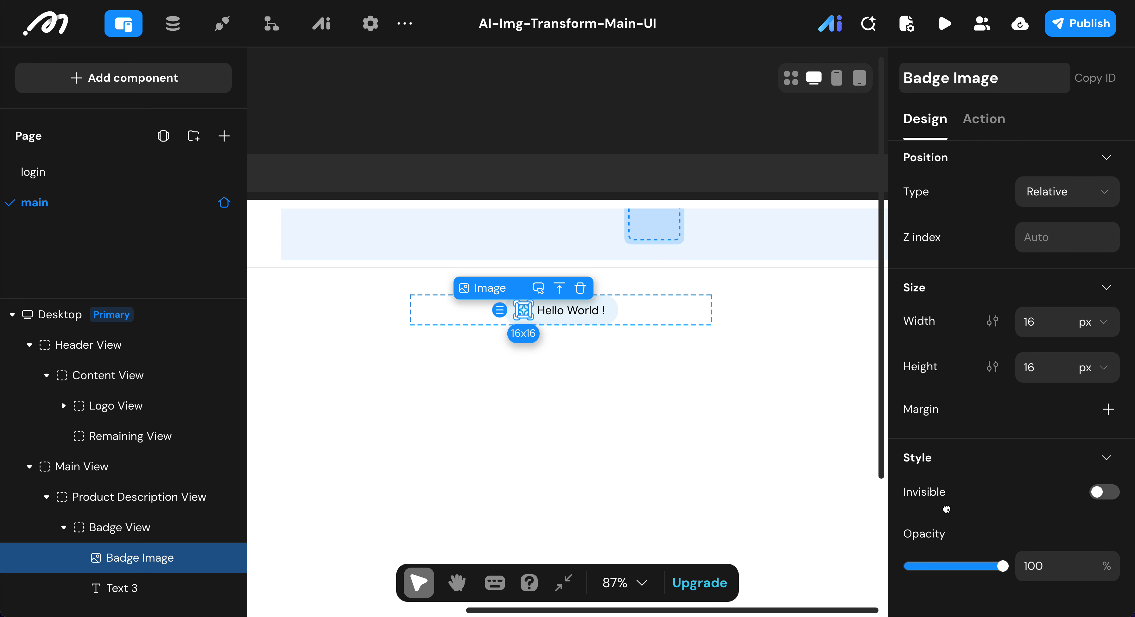
Step: Rename the text inside the Badge View as Subhead Text
{"action": "scroll", "coordinate": [946, 509], "scroll_direction": "down", "scroll_amount": 5}
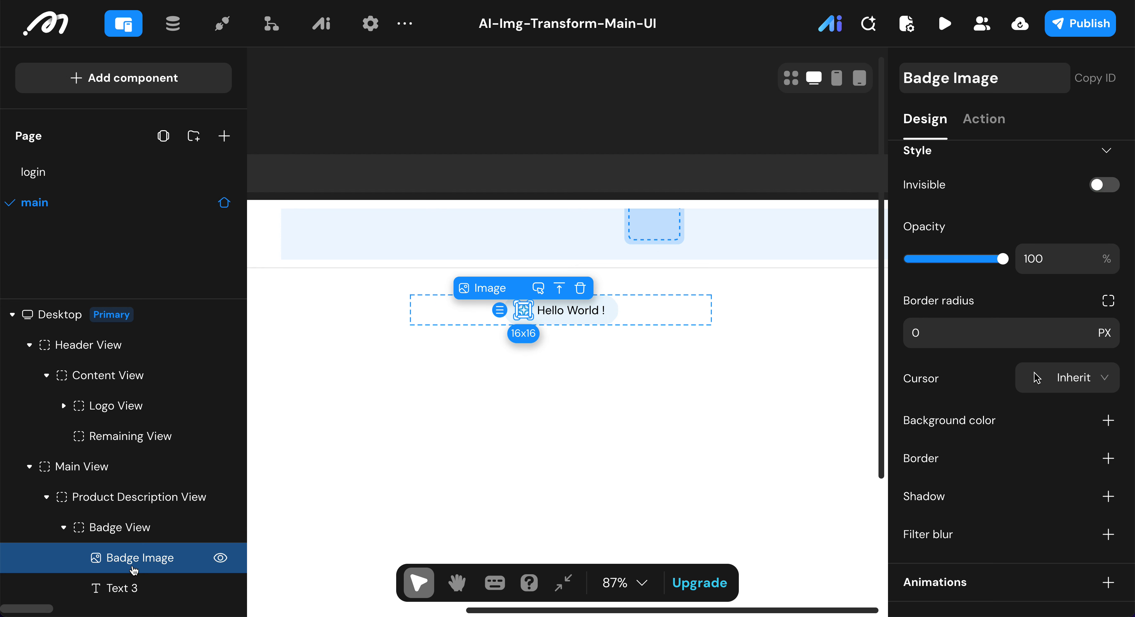
{"action": "left_click", "coordinate": [132, 587]}
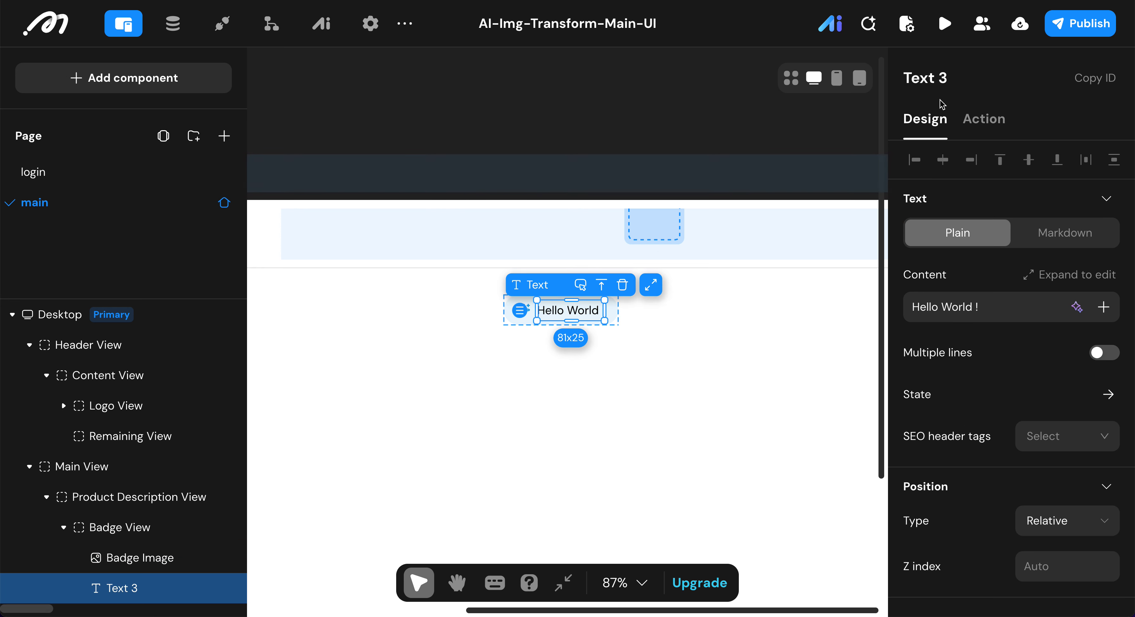
{"action": "left_click", "coordinate": [972, 79]}
{"action": "key", "text": "BackSpace"}
{"action": "key", "text": "BackSpace"}
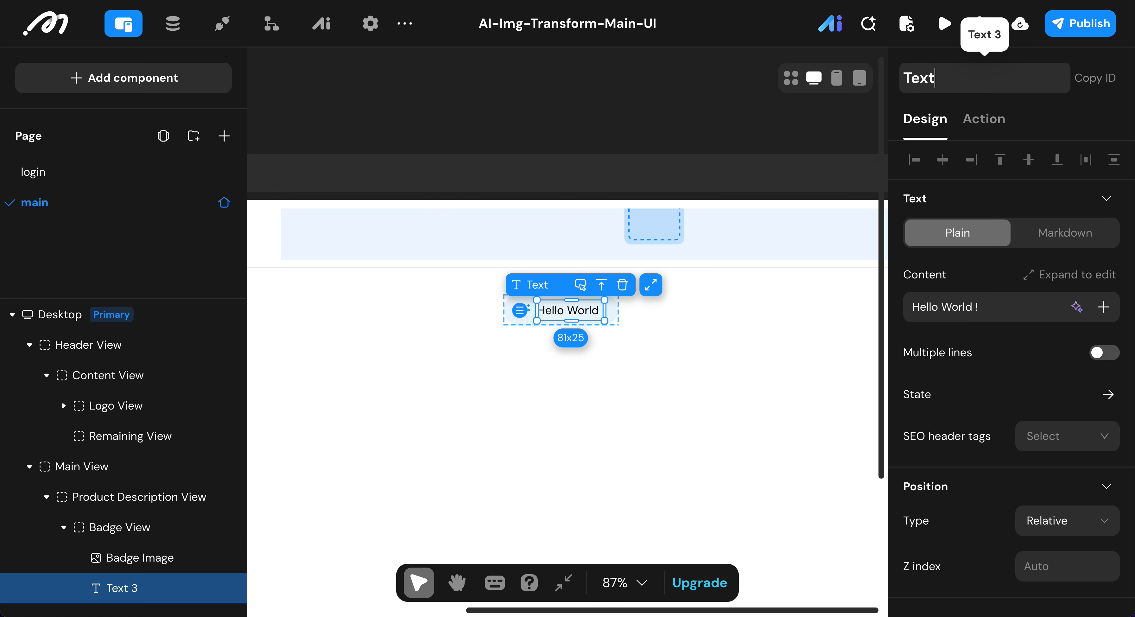
{"action": "type", "text": "Subhead"}
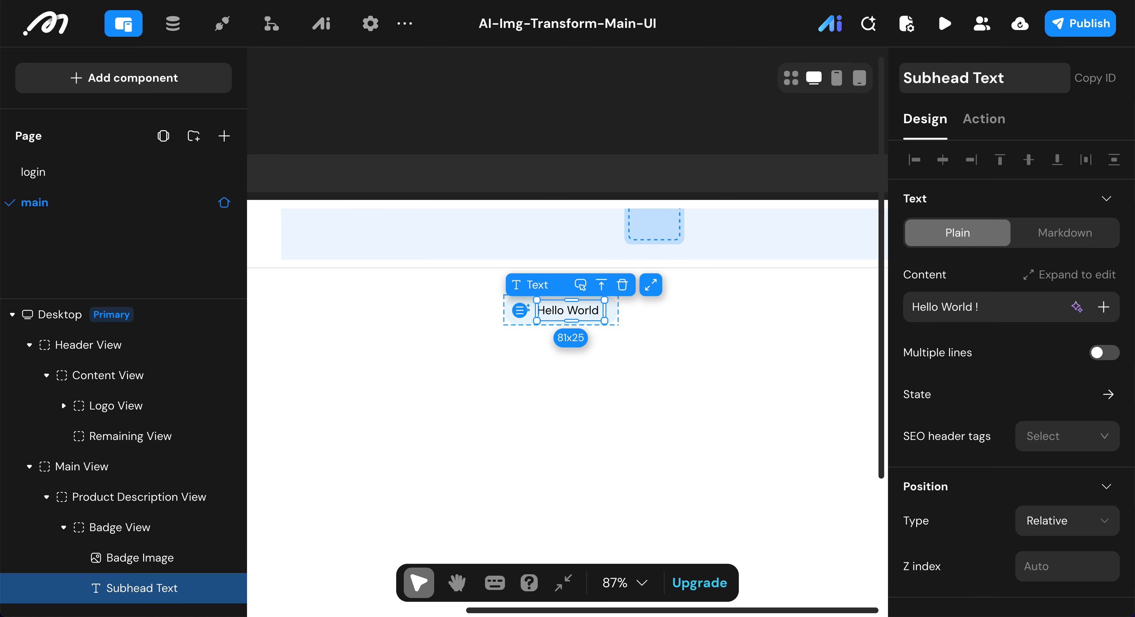
{"action": "key", "text": "Return"}
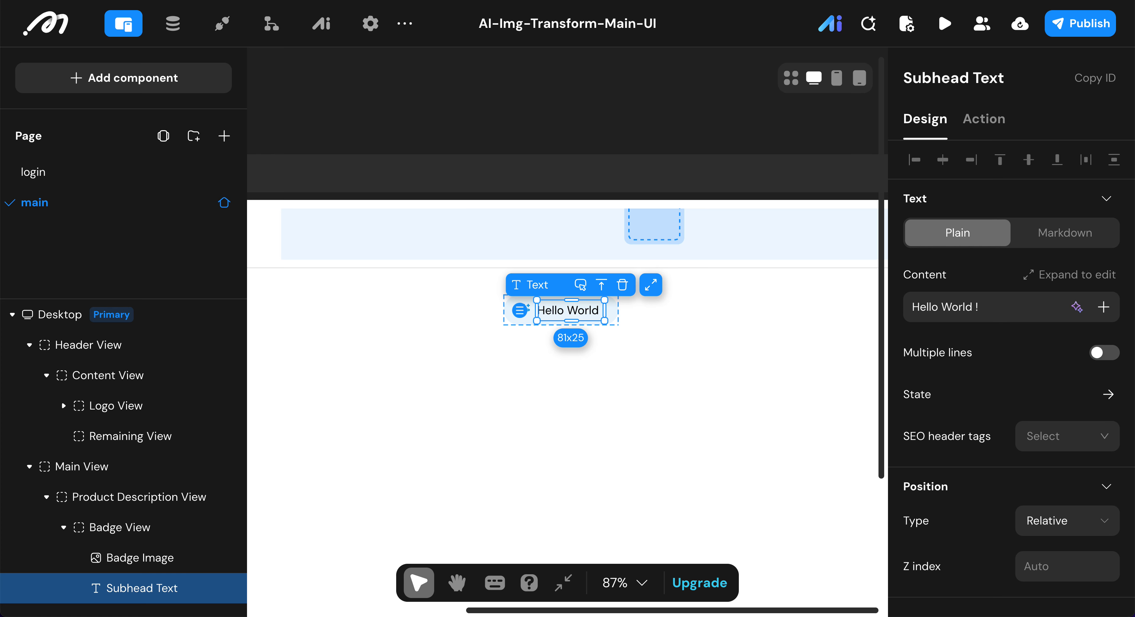
Step: Replace the Subhead Text's content with "AI-Powered Style Transfer"
{"action": "left_click", "coordinate": [1008, 308]}
{"action": "key", "text": "ctrl+a"}
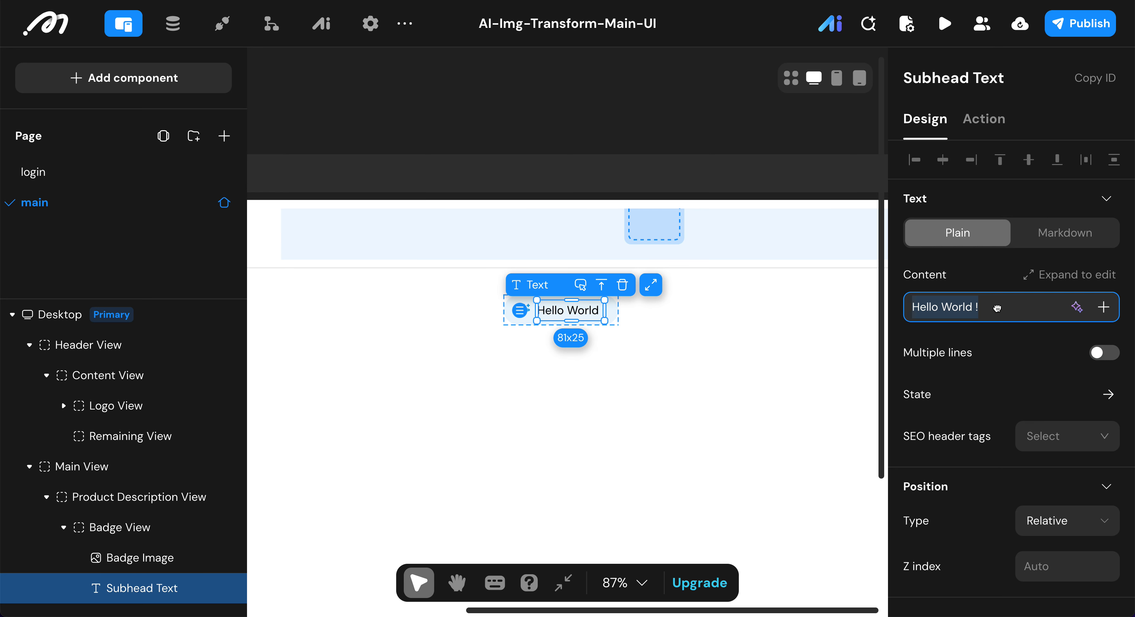
{"action": "type", "text": "AI-Powered Style Transfer"}
Step: Set the Subhead Text's line height to 36 and its font weight to Medium
{"action": "scroll", "coordinate": [1016, 372], "scroll_direction": "down", "scroll_amount": 10}
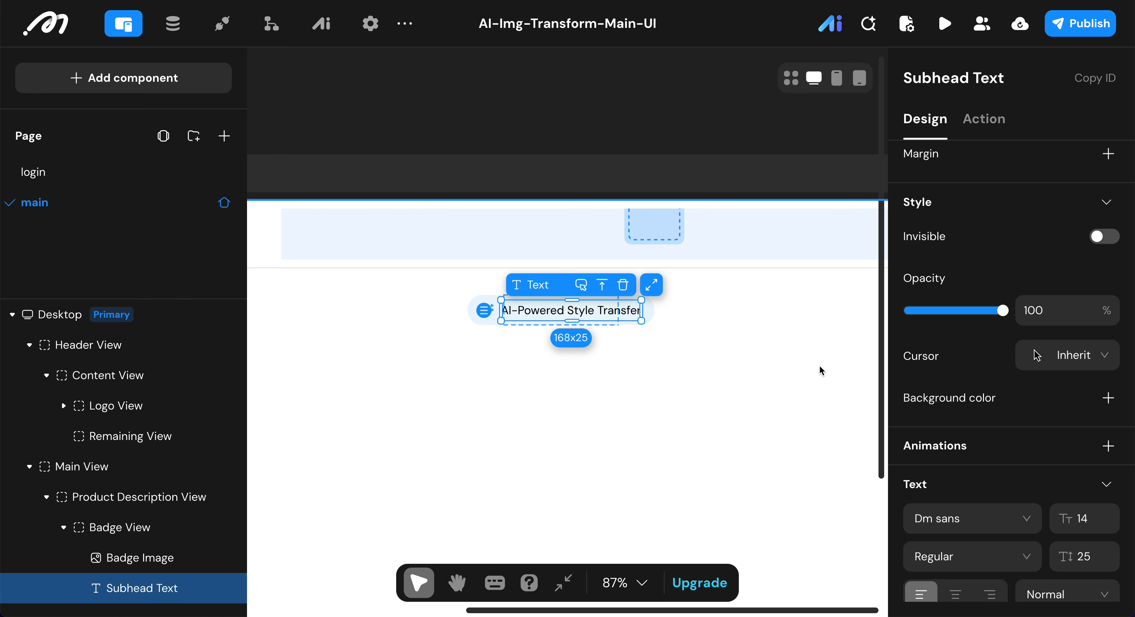
{"action": "scroll", "coordinate": [1057, 373], "scroll_direction": "down", "scroll_amount": 3}
{"action": "left_click", "coordinate": [1100, 430]}
{"action": "type", "text": "36"}
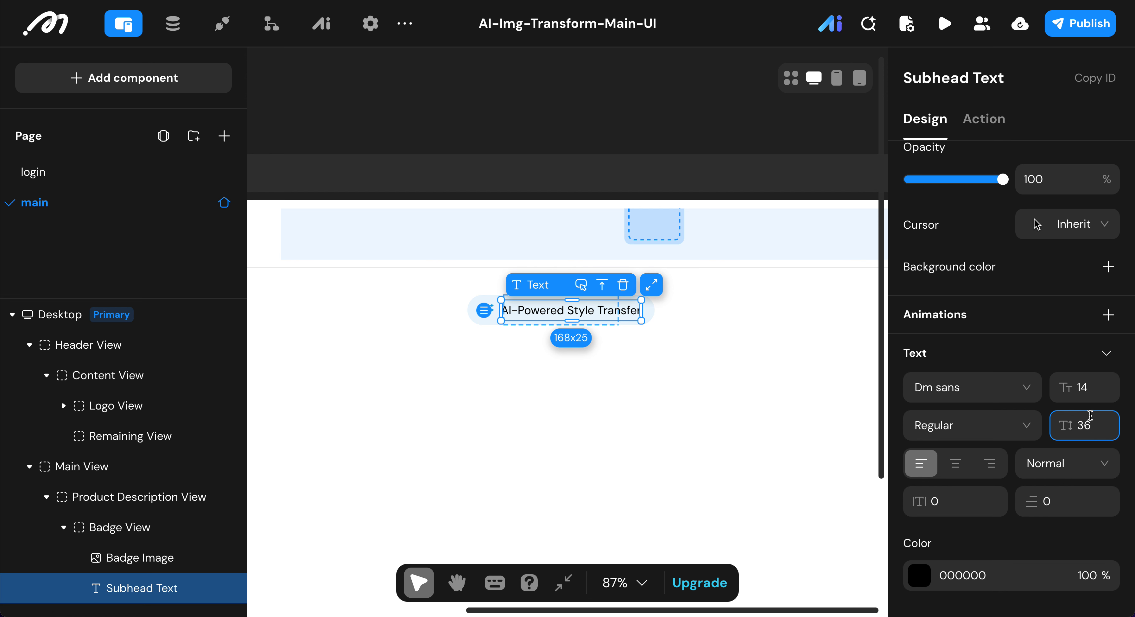
{"action": "left_click", "coordinate": [991, 424]}
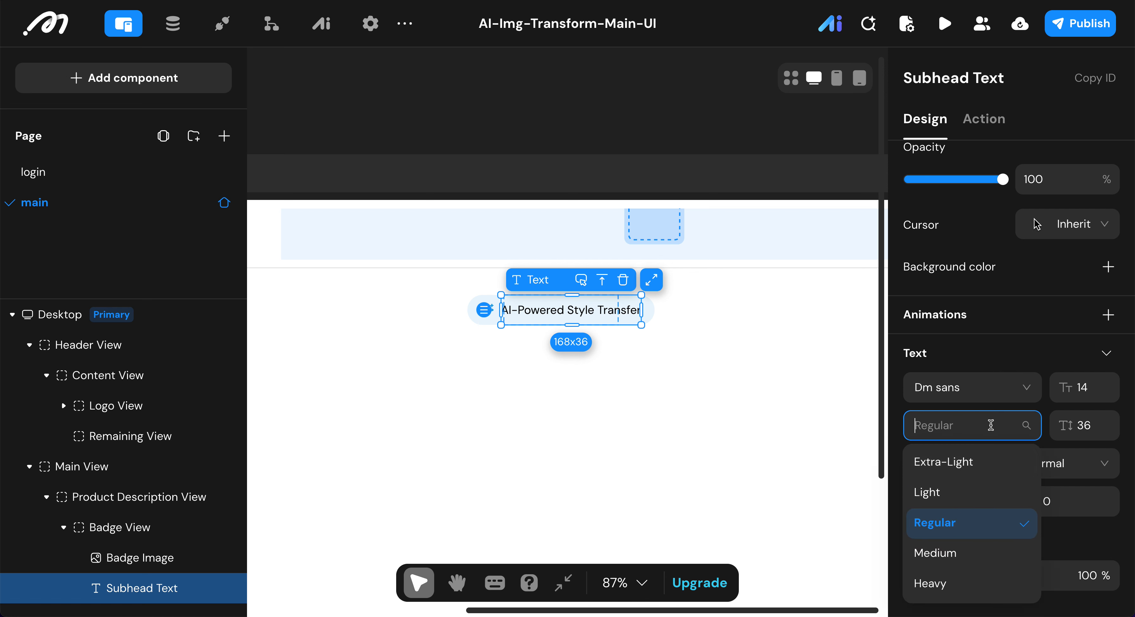
{"action": "left_click", "coordinate": [950, 554]}
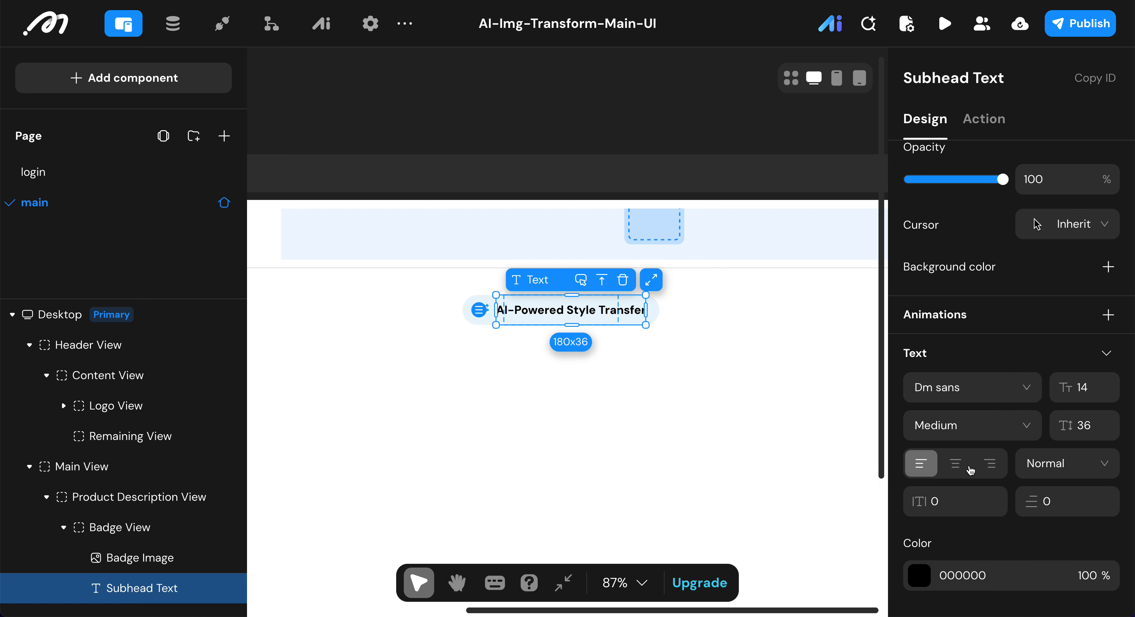
Step: Set the Subhead Text's color to the preset blue 0EA5E9
{"action": "left_click", "coordinate": [917, 574]}
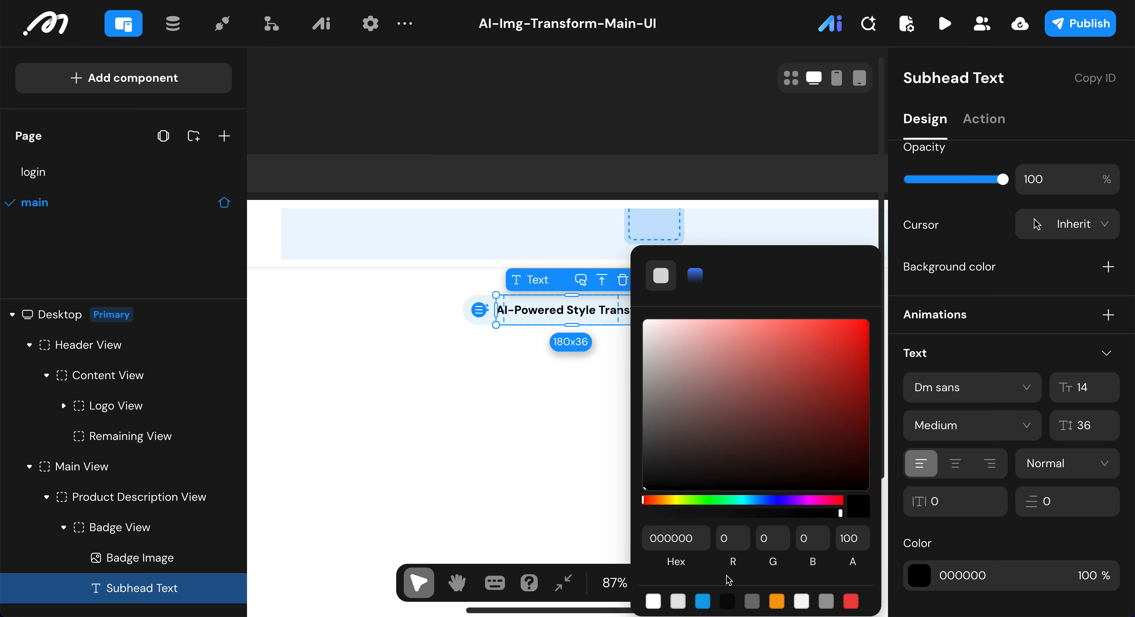
{"action": "left_click", "coordinate": [704, 598]}
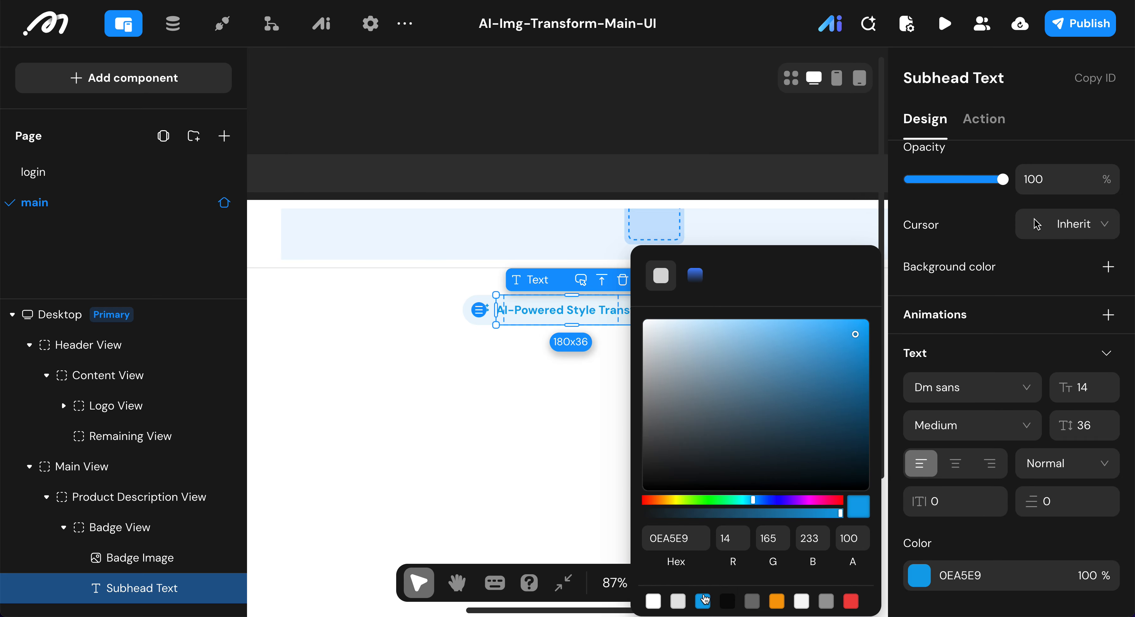
{"action": "left_click", "coordinate": [953, 543]}
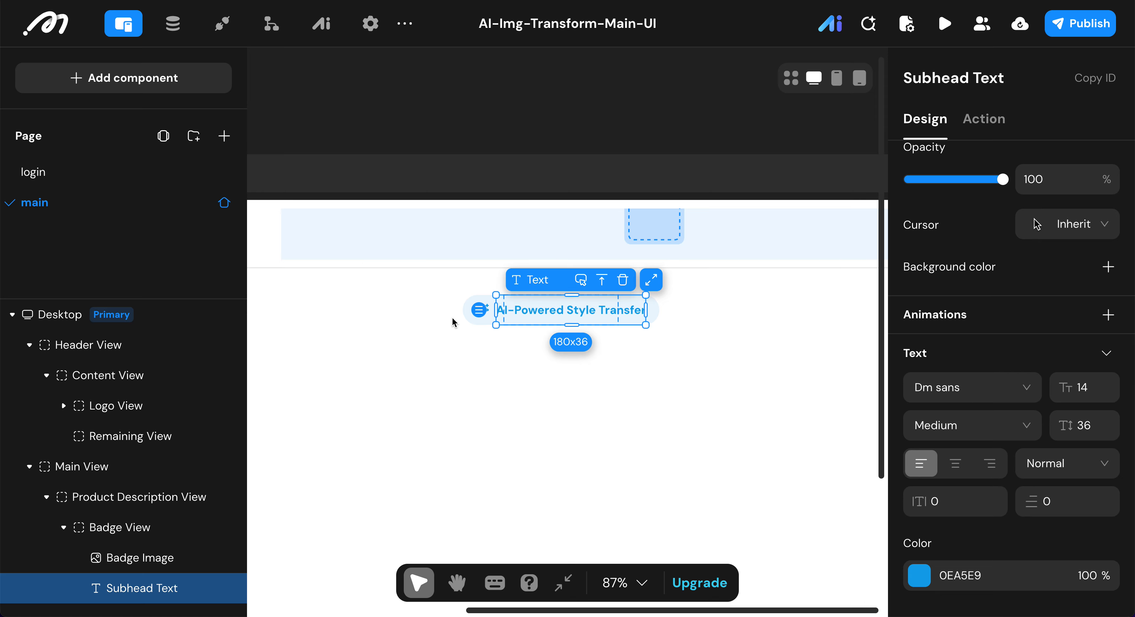
Step: Add two text components to the Product Description View, below the Badge View
{"action": "left_click", "coordinate": [782, 320]}
{"action": "scroll", "coordinate": [782, 320], "scroll_direction": "down", "scroll_amount": 2}
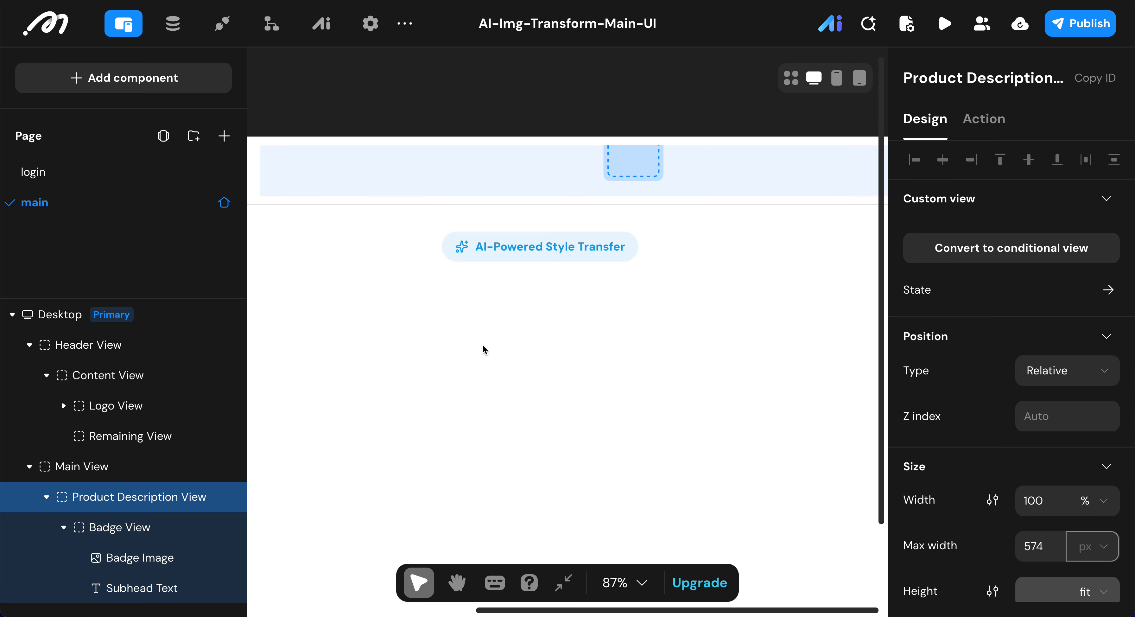
{"action": "left_click", "coordinate": [64, 528]}
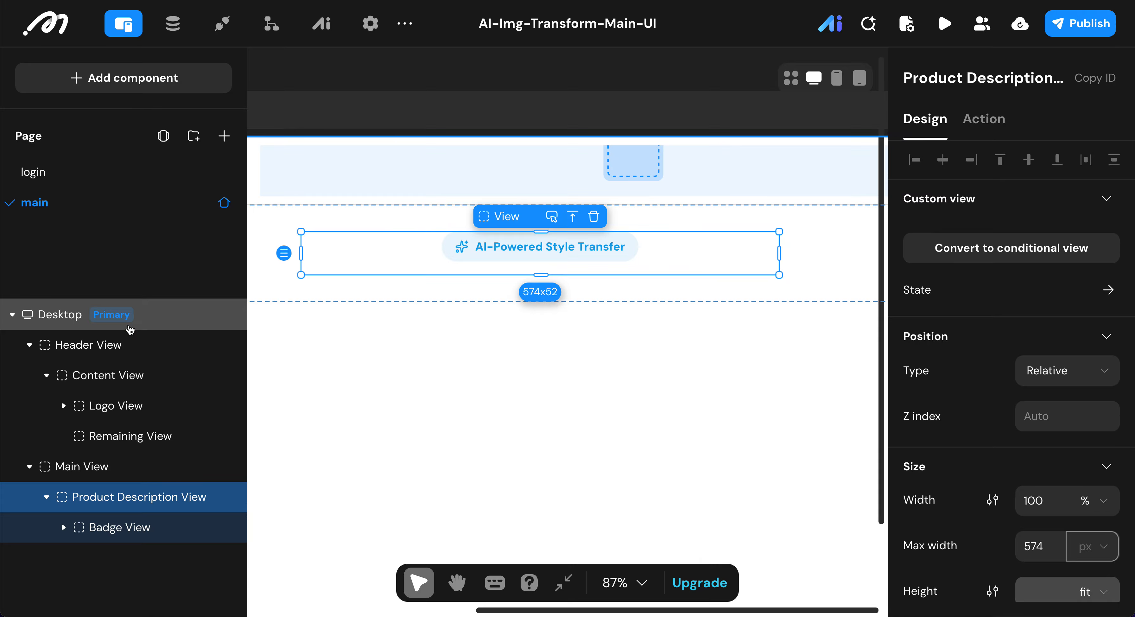
{"action": "left_click", "coordinate": [188, 88]}
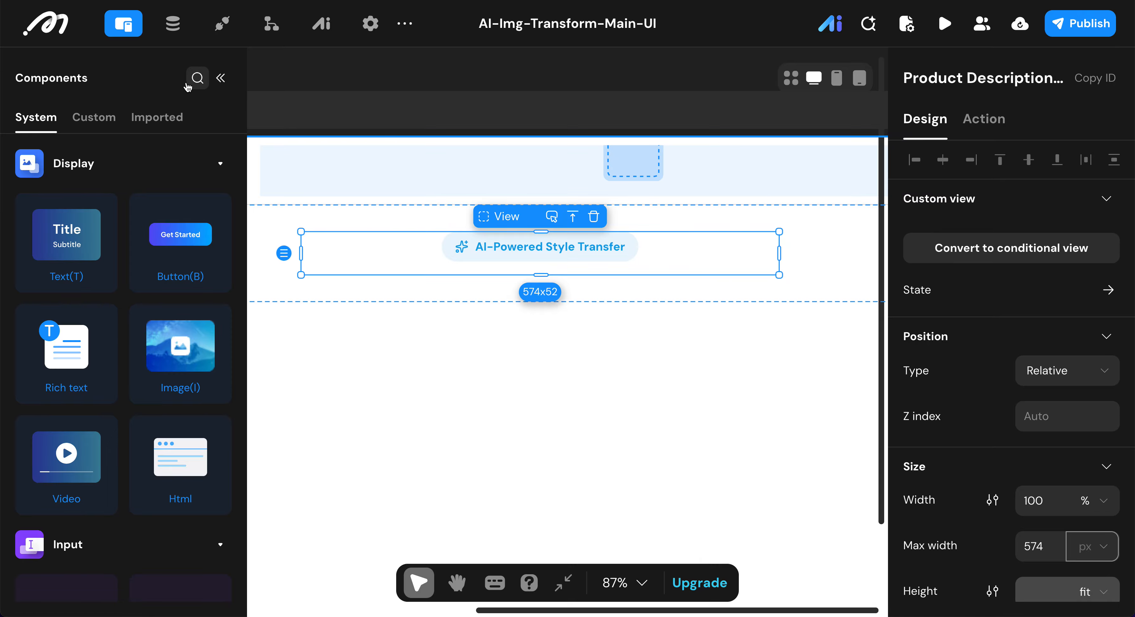
{"action": "double_click", "coordinate": [79, 231]}
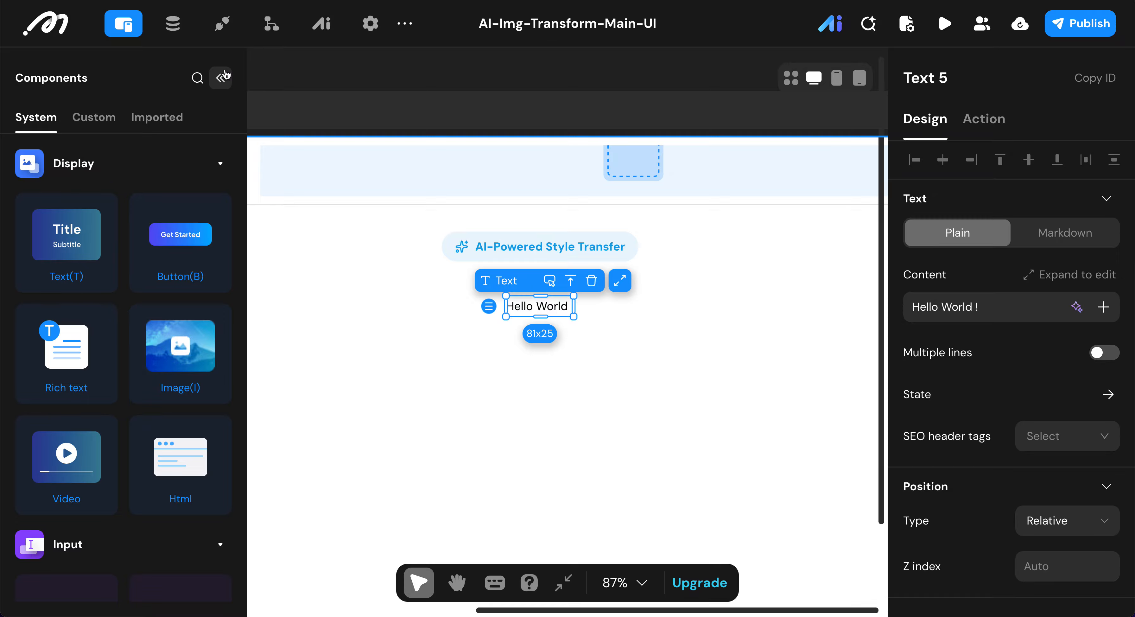
{"action": "left_click", "coordinate": [219, 79]}
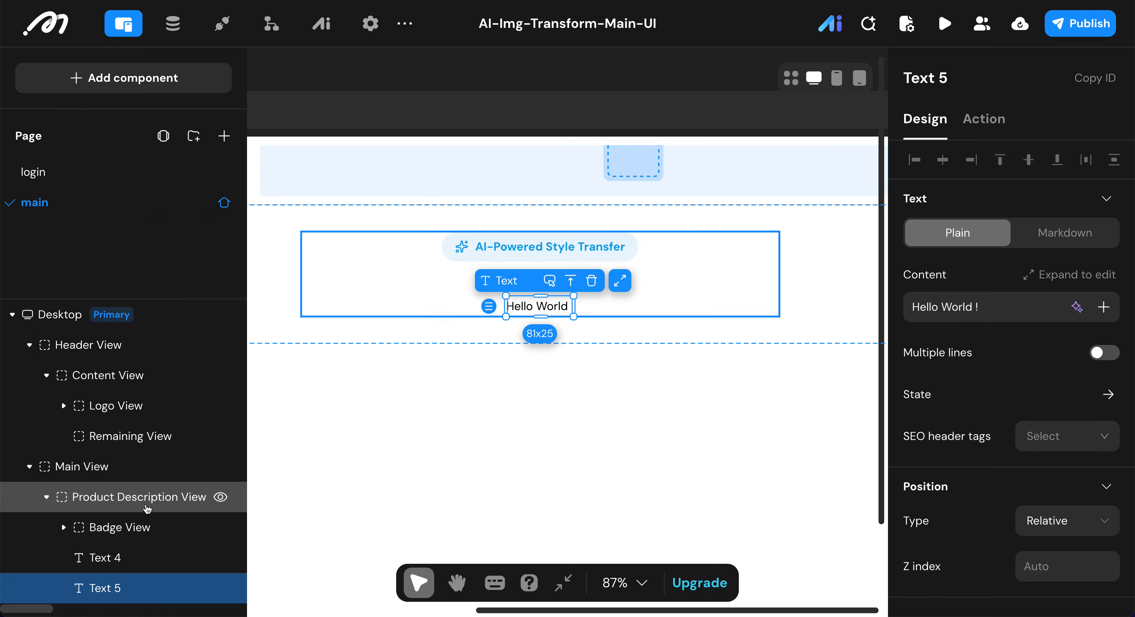
Step: Rename the first text below the Badge View as Main Title Text
{"action": "left_click", "coordinate": [103, 558]}
{"action": "left_click", "coordinate": [965, 75]}
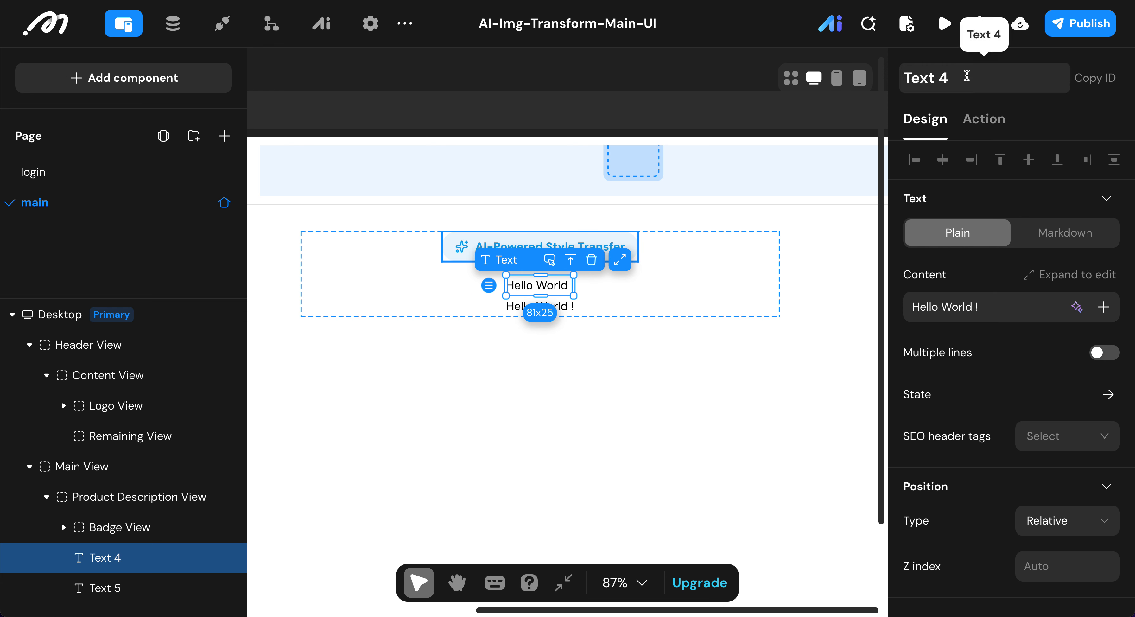
{"action": "key", "text": "BackSpace"}
{"action": "key", "text": "BackSpace"}
{"action": "type", "text": "S"}
{"action": "key", "text": "BackSpace"}
{"action": "type", "text": "Main Title"}
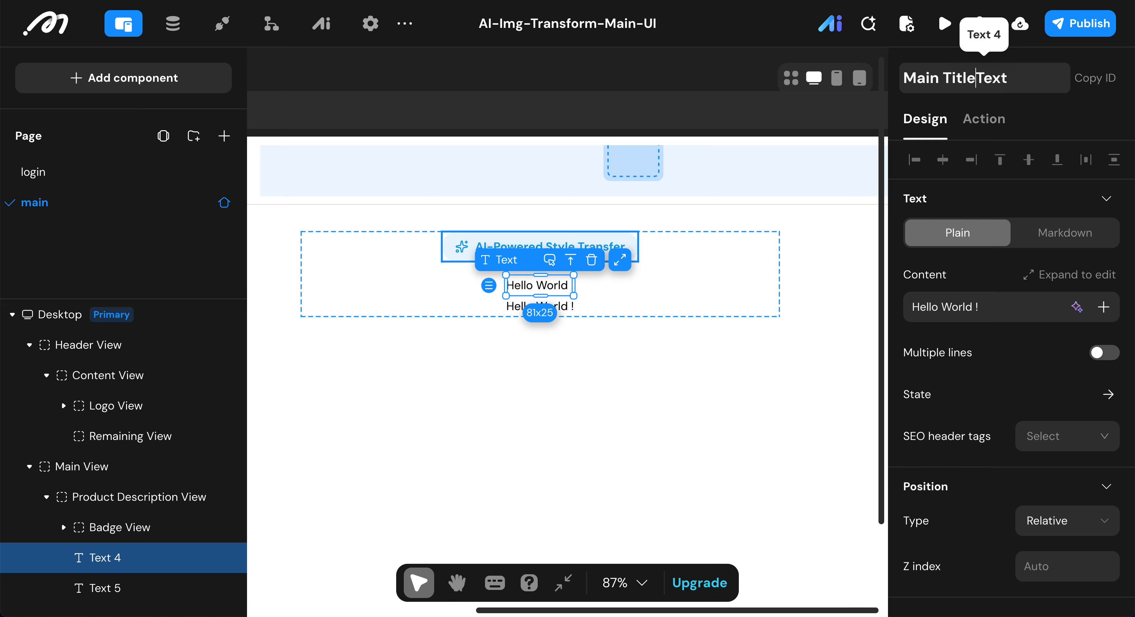
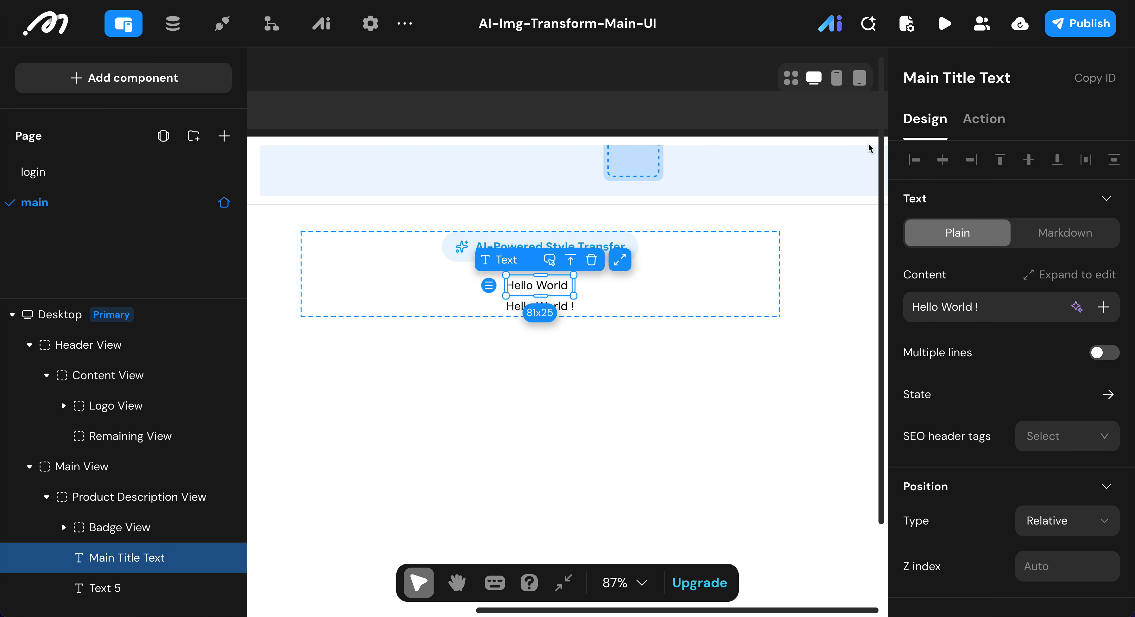
Step: Replace the Main Title Text's content with "Transform Your Images Instantly" and set its SEO header tag to H2
{"action": "left_click", "coordinate": [999, 308]}
{"action": "key", "text": "ctrl+a"}
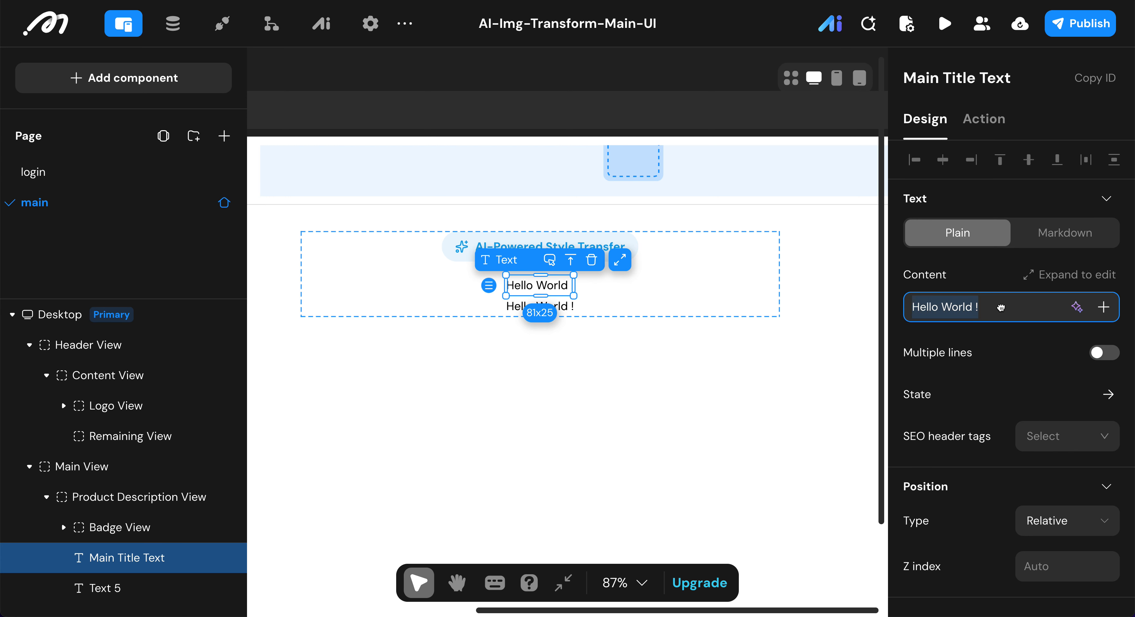
{"action": "type", "text": "Transform Your Images Instantly"}
{"action": "scroll", "coordinate": [1006, 351], "scroll_direction": "down", "scroll_amount": 5}
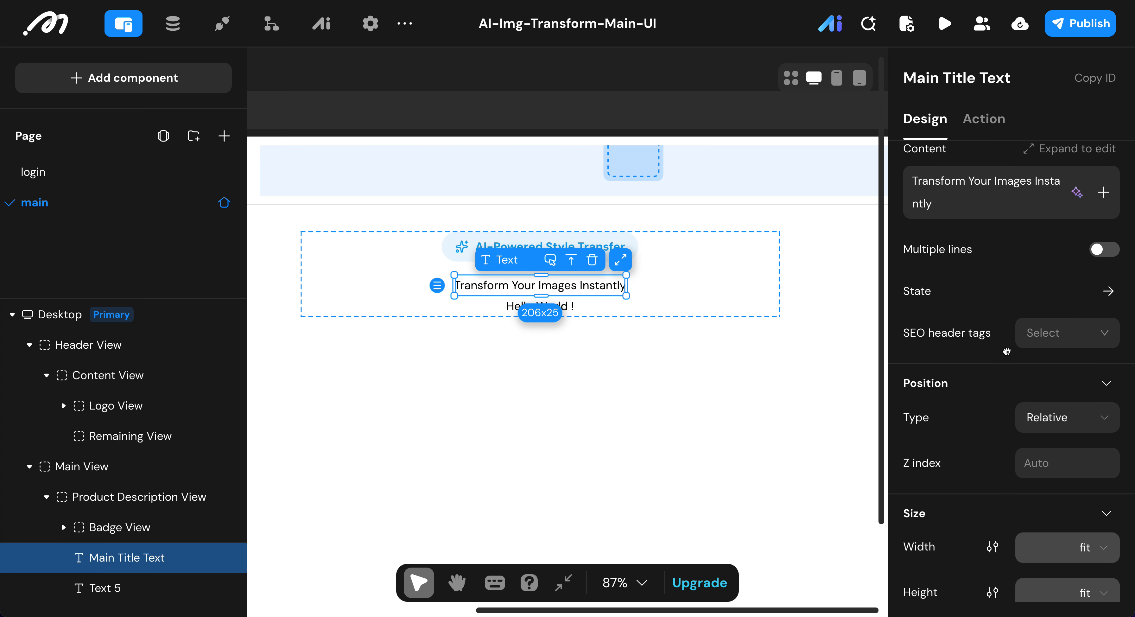
{"action": "scroll", "coordinate": [1007, 351], "scroll_direction": "up", "scroll_amount": 5}
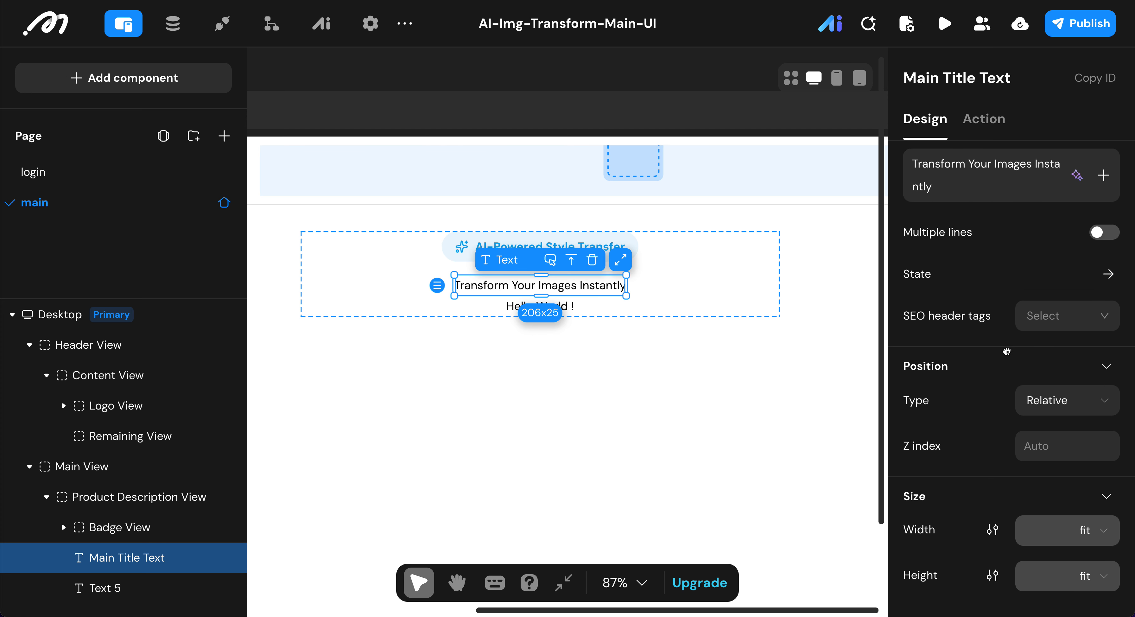
{"action": "left_click", "coordinate": [1054, 404]}
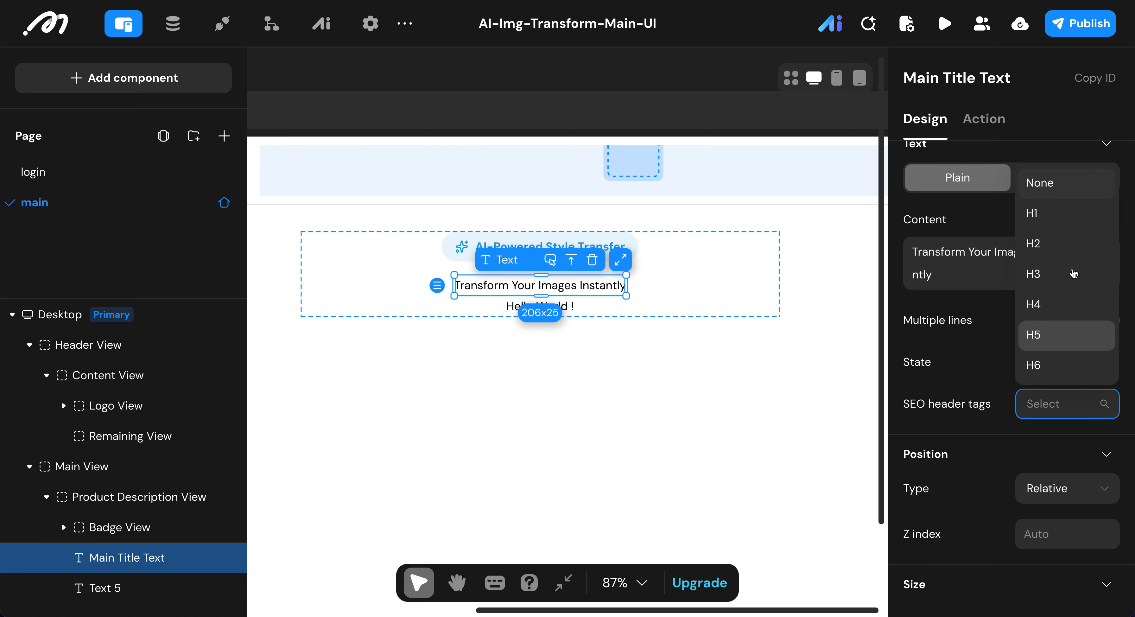
{"action": "left_click", "coordinate": [1059, 246]}
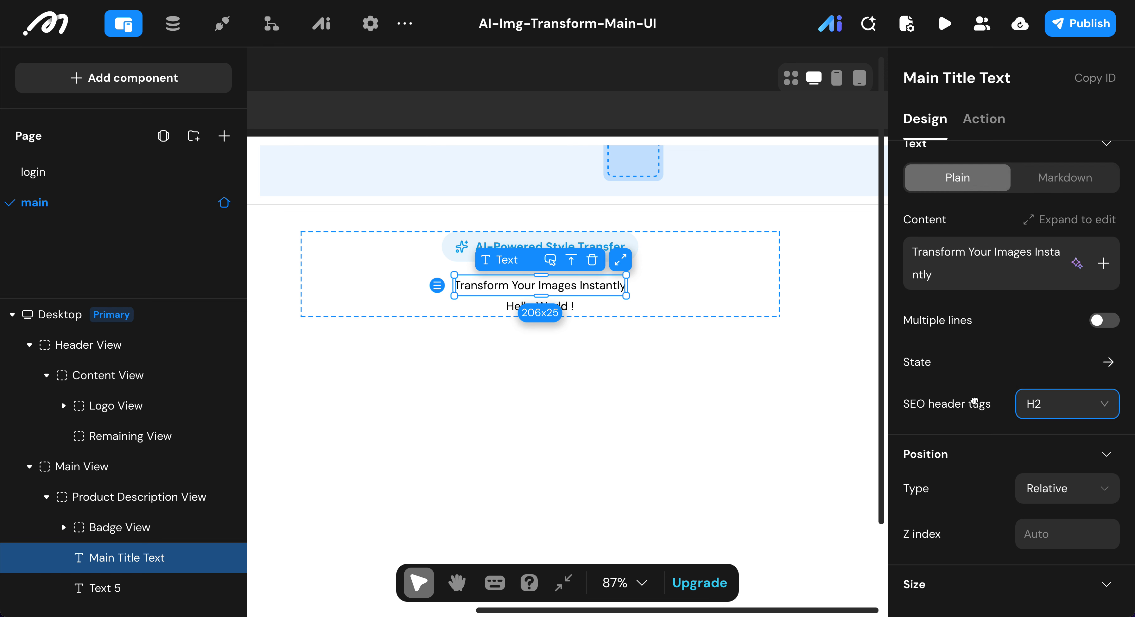
Step: Set the Main Title Text's font size to 36 and its font weight to Medium
{"action": "scroll", "coordinate": [974, 401], "scroll_direction": "down", "scroll_amount": 4}
{"action": "scroll", "coordinate": [974, 401], "scroll_direction": "down", "scroll_amount": 10}
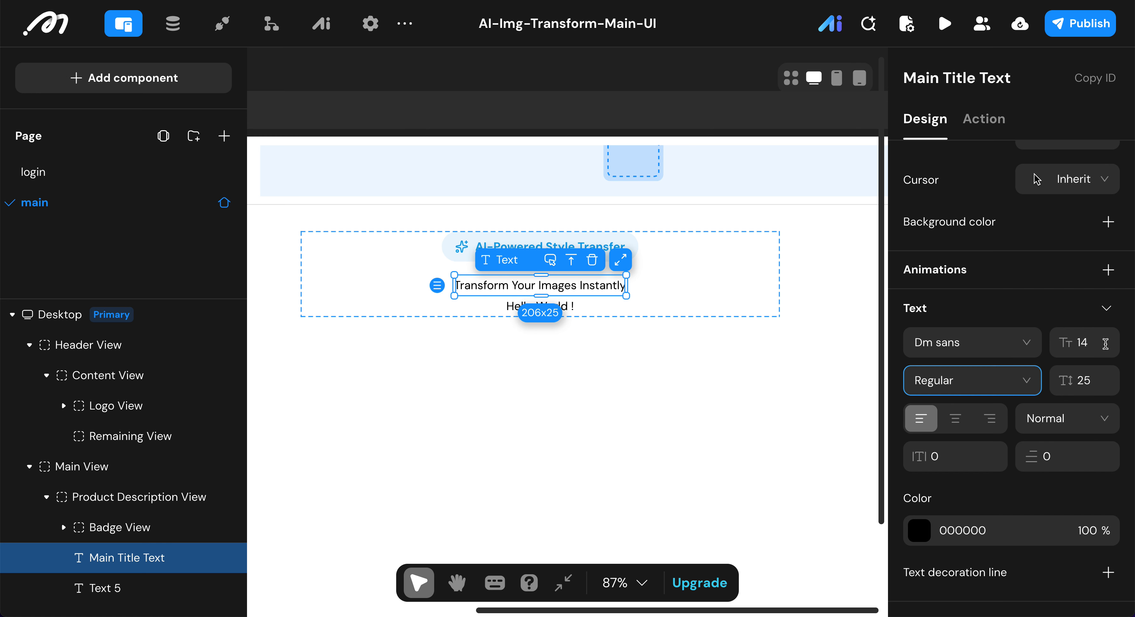
{"action": "double_click", "coordinate": [1095, 340]}
{"action": "type", "text": "36"}
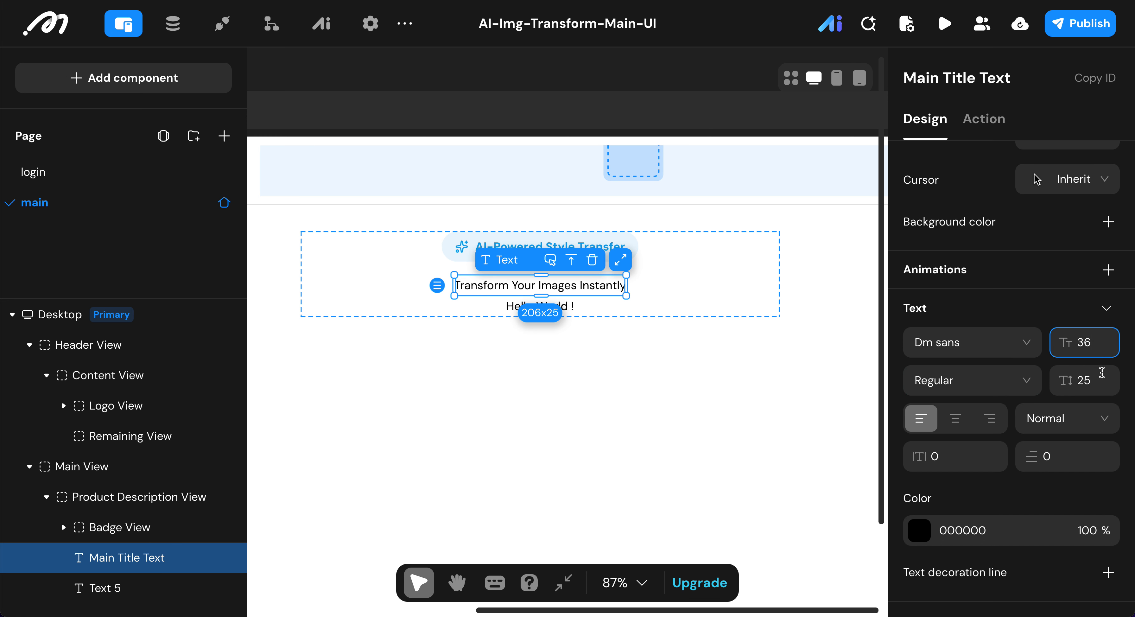
{"action": "left_click", "coordinate": [1099, 376]}
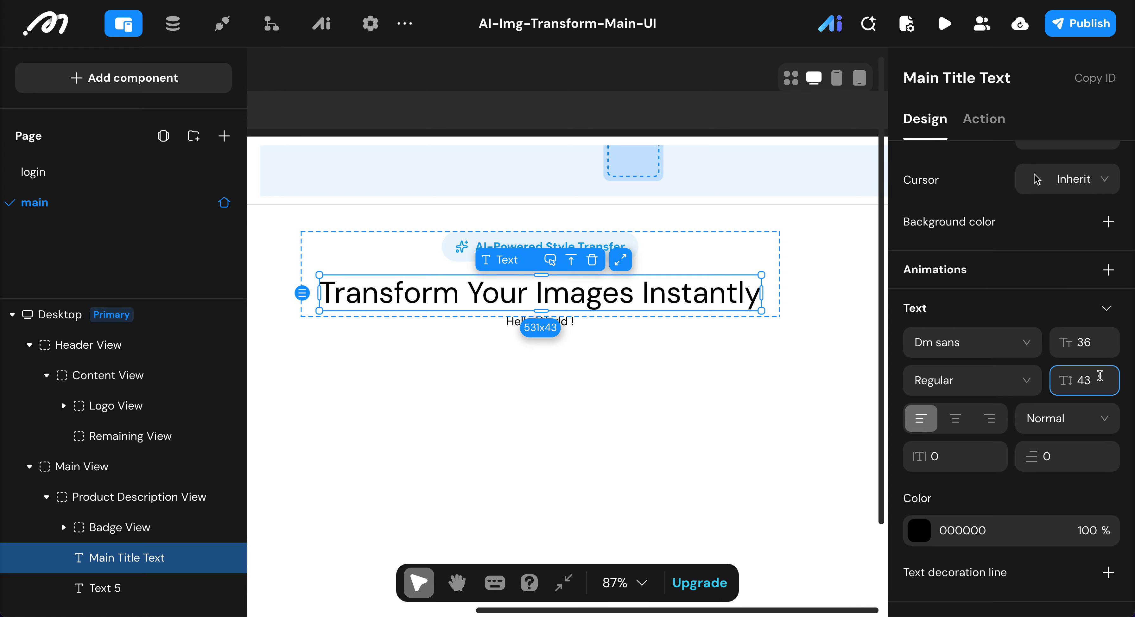
{"action": "left_click", "coordinate": [1005, 377]}
{"action": "left_click", "coordinate": [982, 382]}
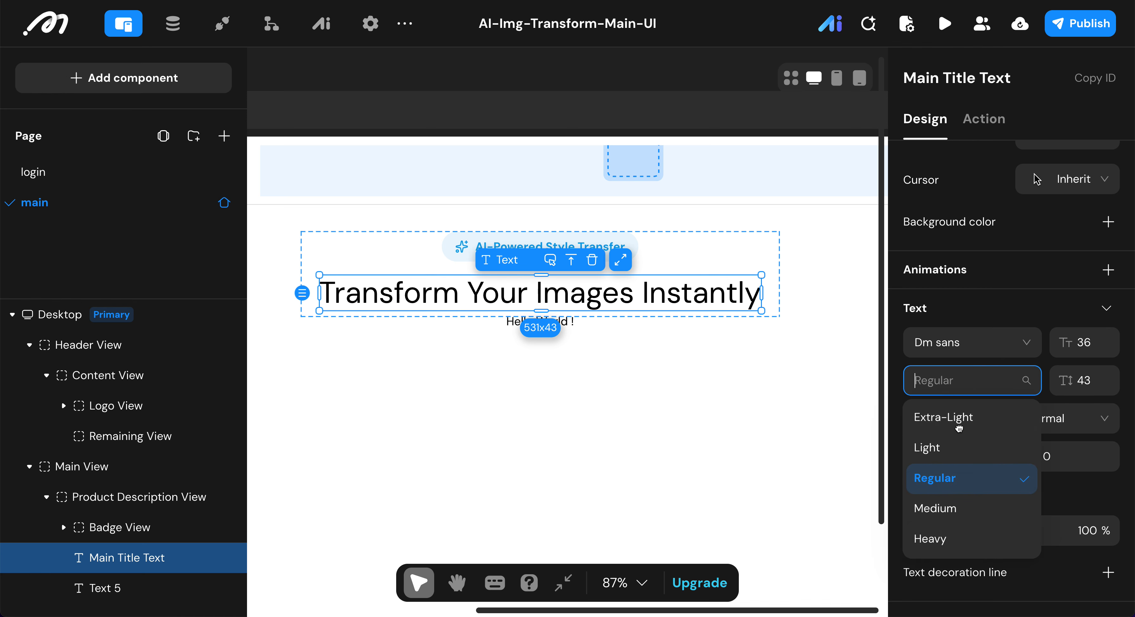
{"action": "left_click", "coordinate": [960, 508]}
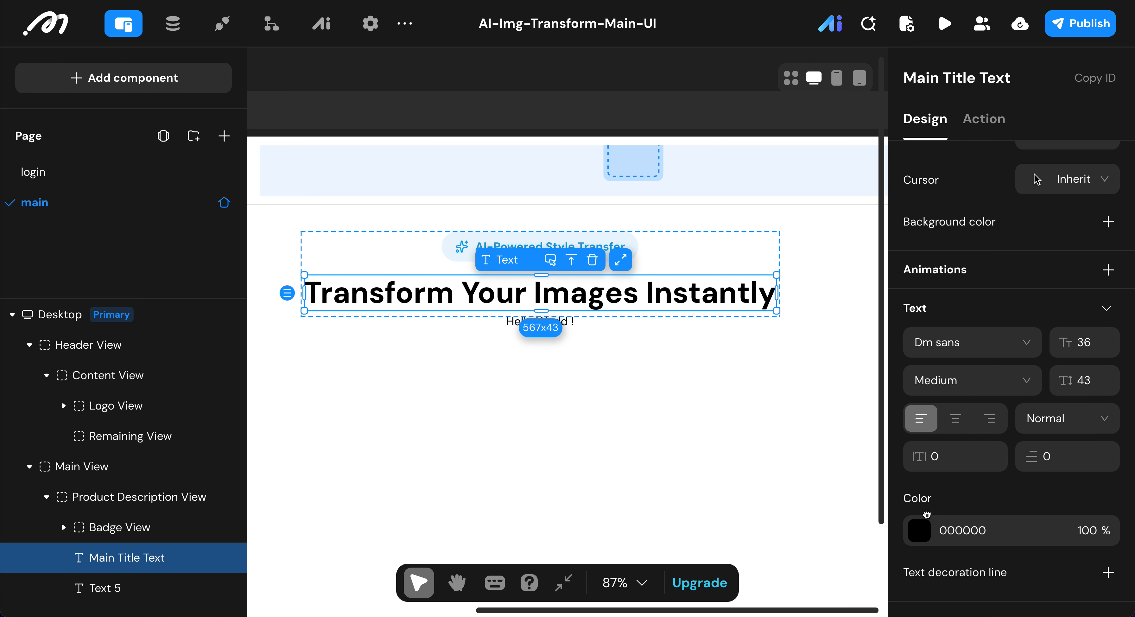
Step: Set the Main Title Text's color to the preset near-black 0A0A0A
{"action": "left_click", "coordinate": [919, 530]}
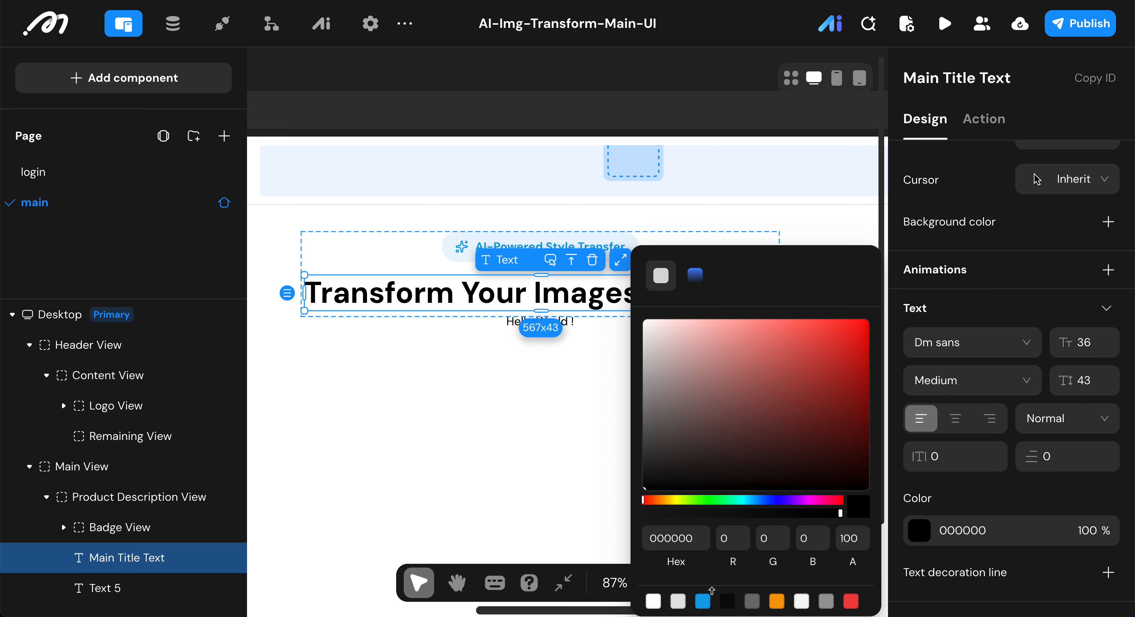
{"action": "left_click", "coordinate": [702, 601]}
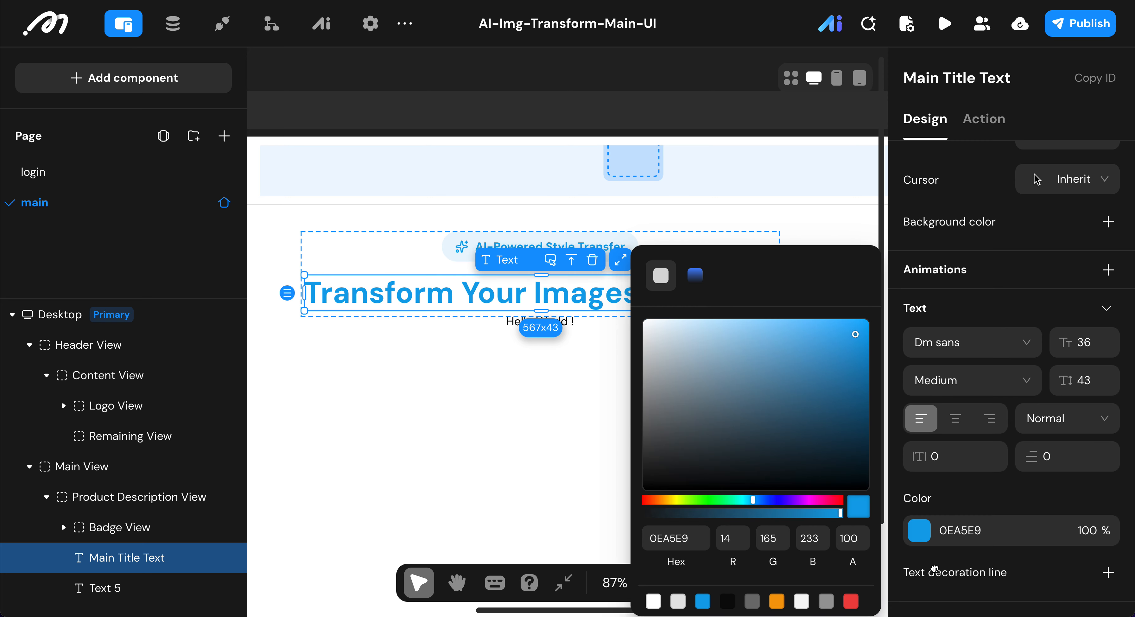
{"action": "left_click", "coordinate": [729, 600]}
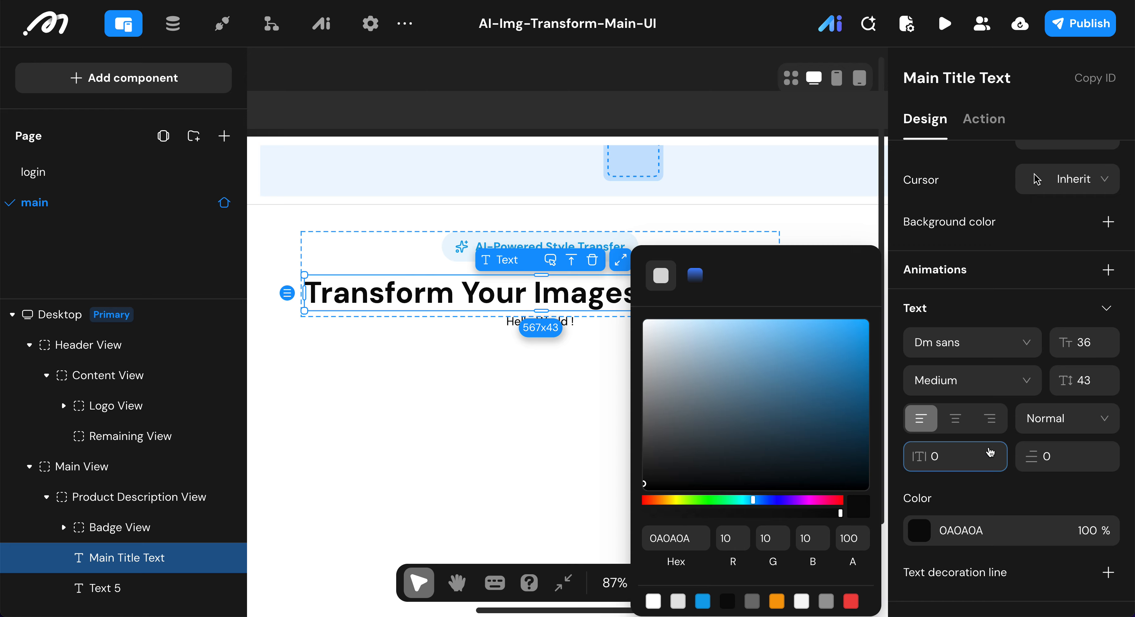
{"action": "left_click", "coordinate": [981, 503]}
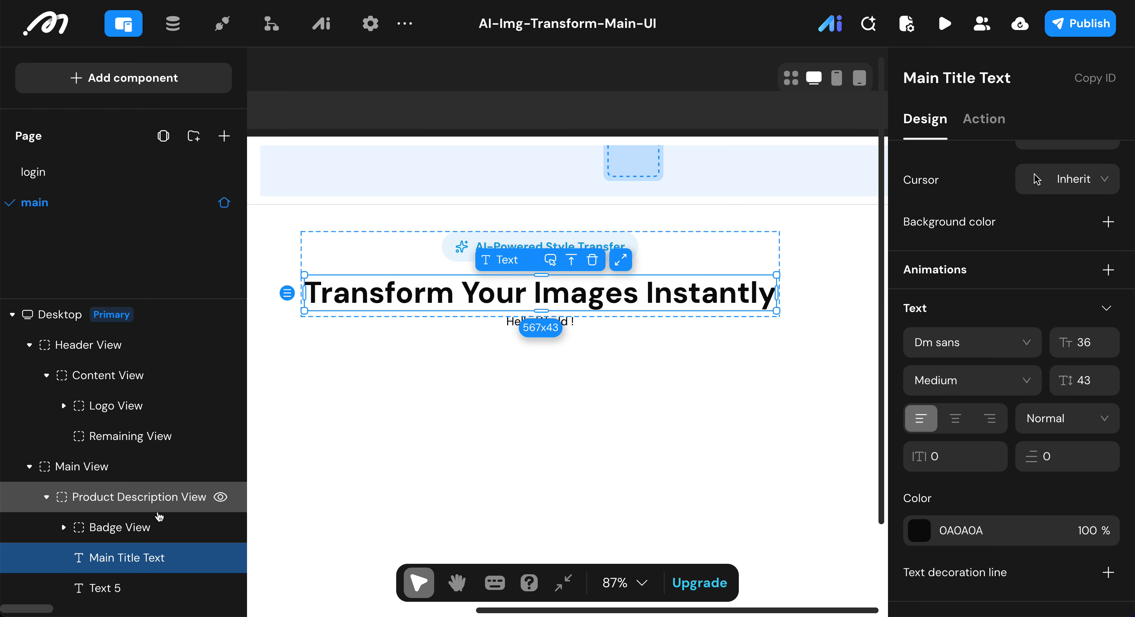
Step: Rename the text below the Main Title Text as Subtitle Text
{"action": "left_click", "coordinate": [99, 588]}
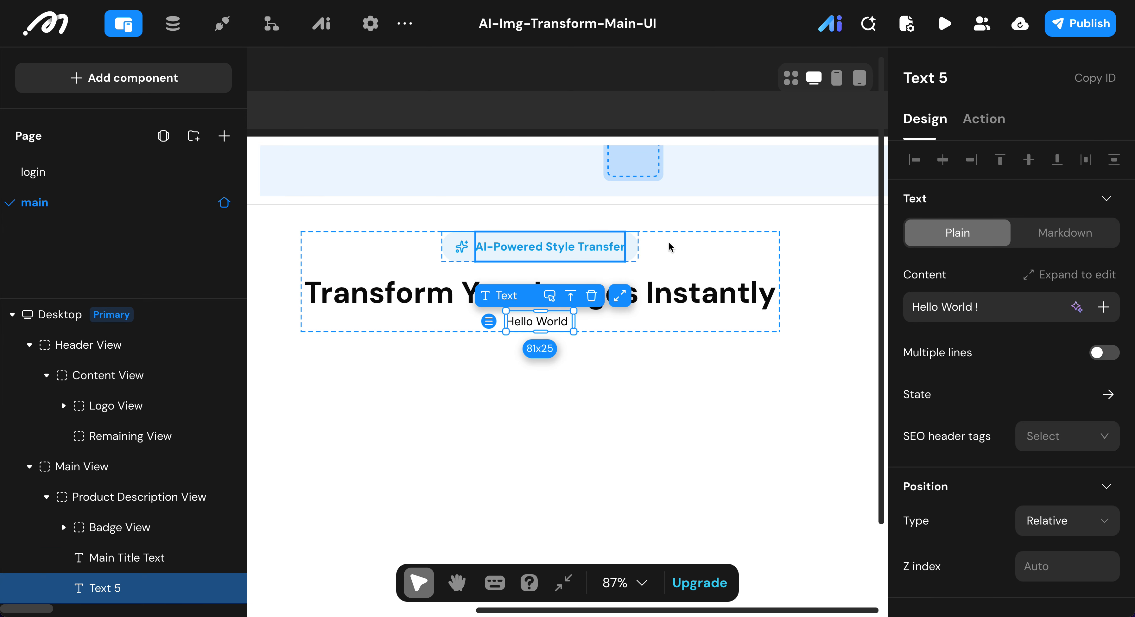
{"action": "left_click", "coordinate": [987, 90]}
{"action": "key", "text": "BackSpace"}
{"action": "key", "text": "BackSpace"}
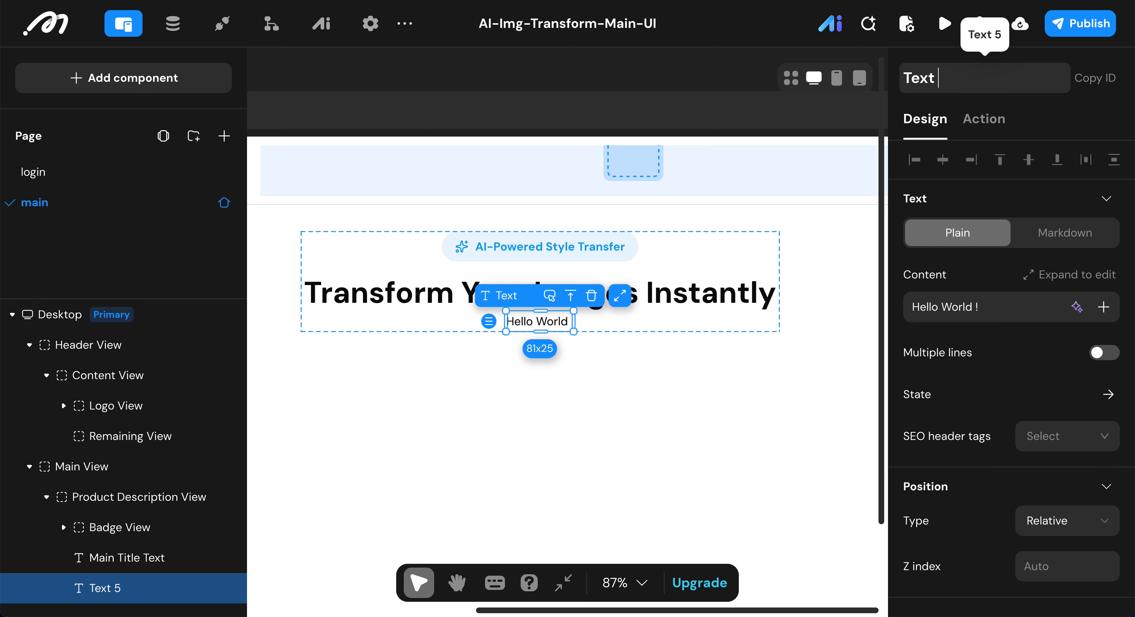
{"action": "type", "text": "Subtitle"}
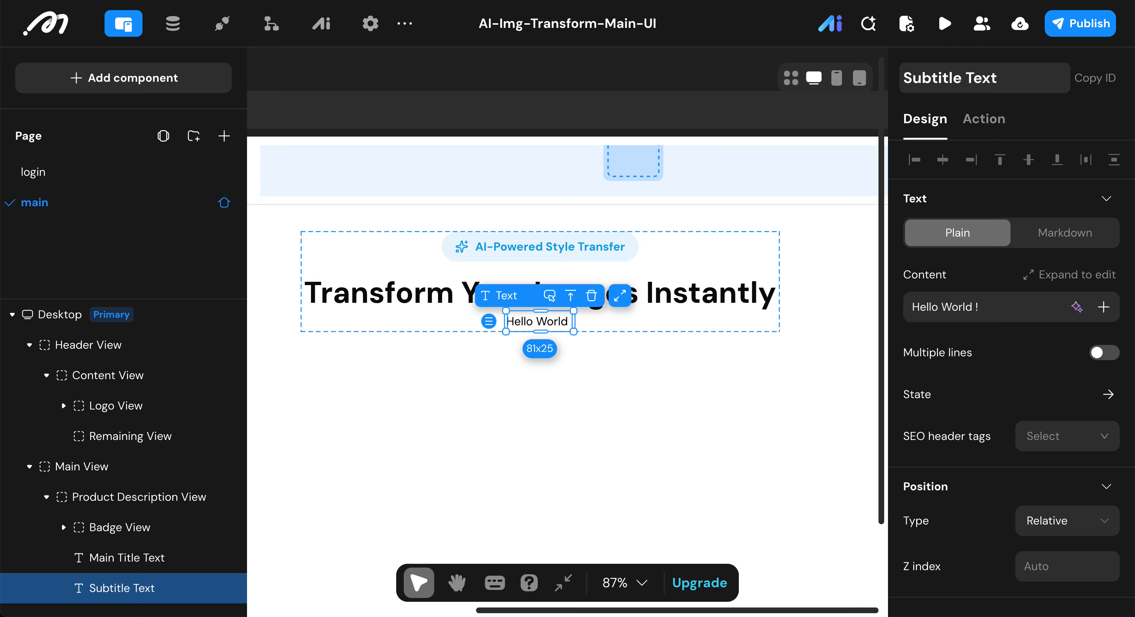
{"action": "key", "text": "Return"}
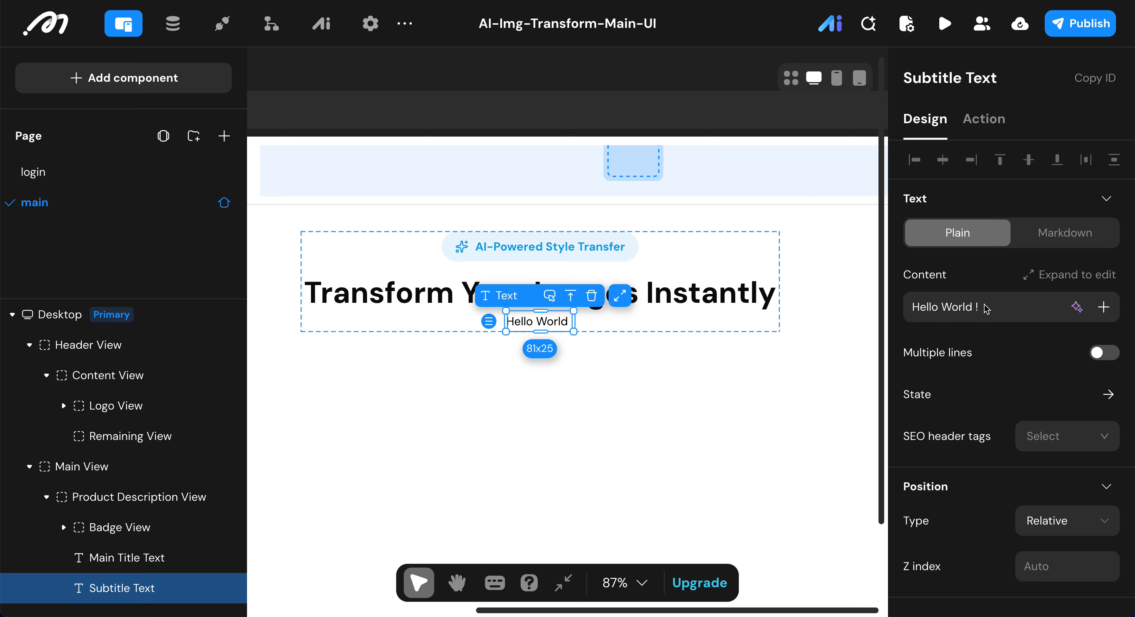
Step: Set the subtitle's content to "Upload any image, choose your favorite artistic style, and let AI create unique artwork for you" and enable multiple lines
{"action": "left_click", "coordinate": [1000, 308]}
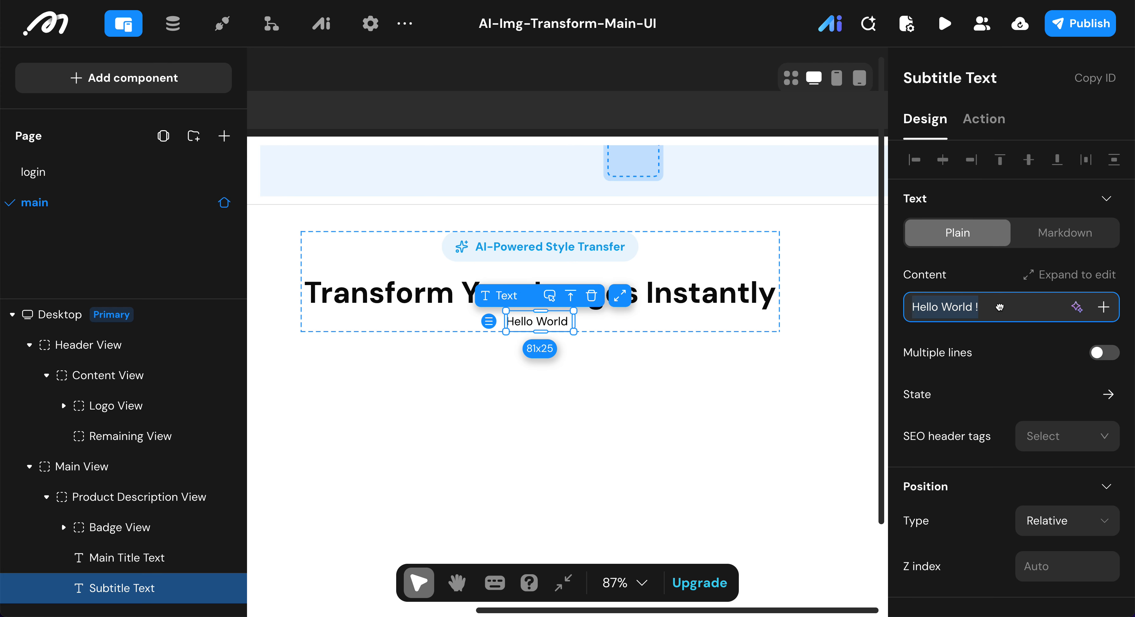
{"action": "type", "text": "Upload any image, choose your favorite artistic style, and let AI create unique artwork for you"}
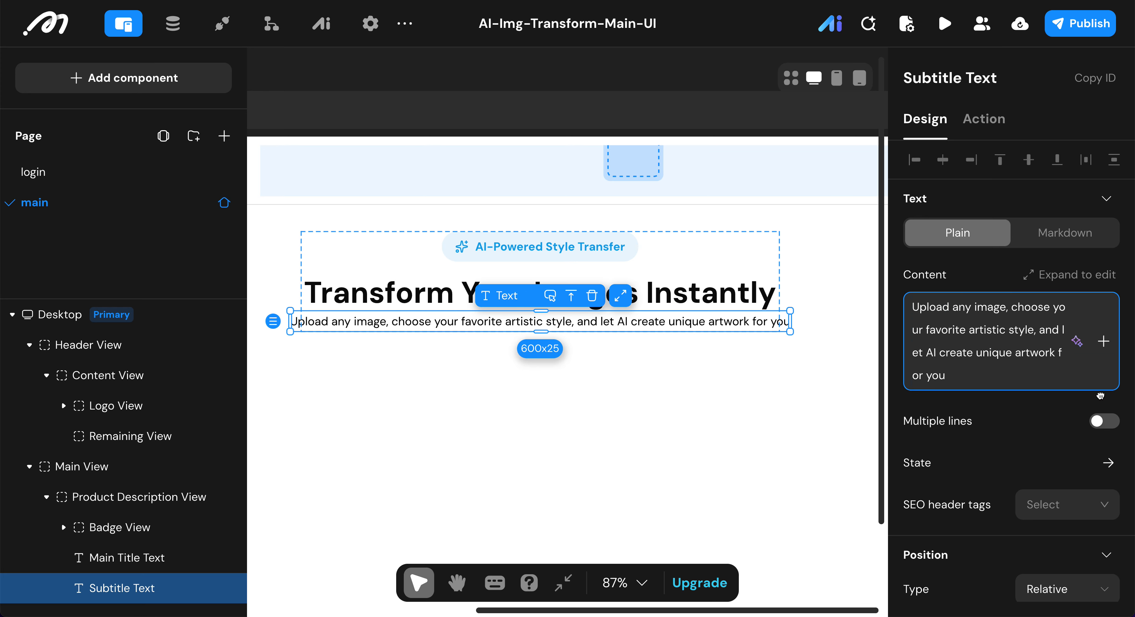
{"action": "left_click", "coordinate": [1099, 422]}
Step: Center-align the Subtitle Text
{"action": "scroll", "coordinate": [1050, 430], "scroll_direction": "down", "scroll_amount": 5}
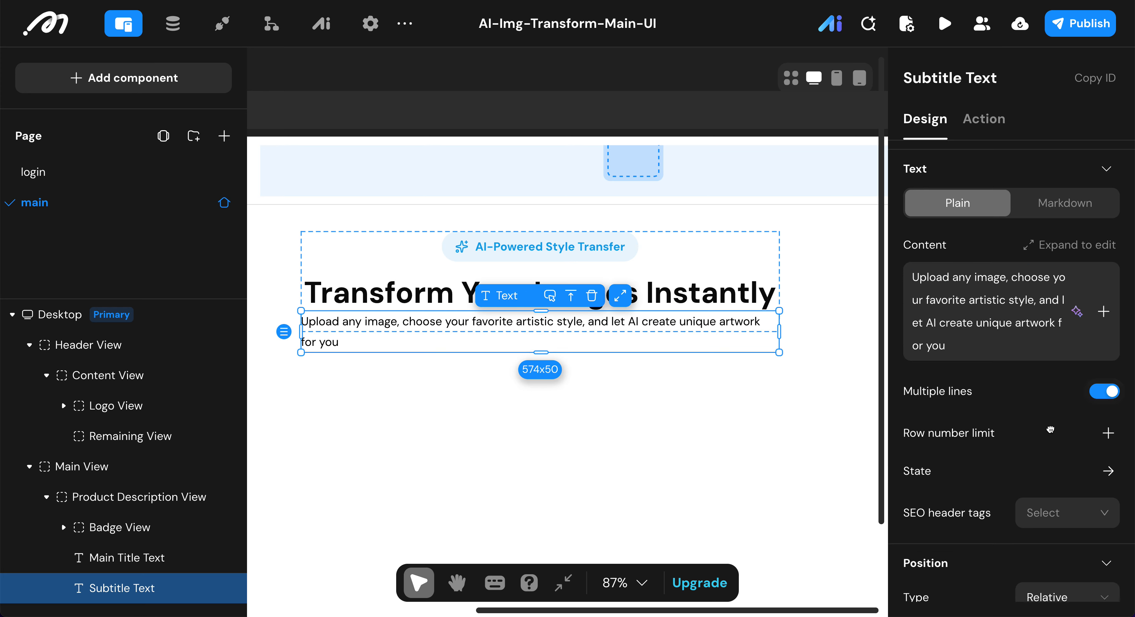
{"action": "scroll", "coordinate": [1048, 432], "scroll_direction": "down", "scroll_amount": 4}
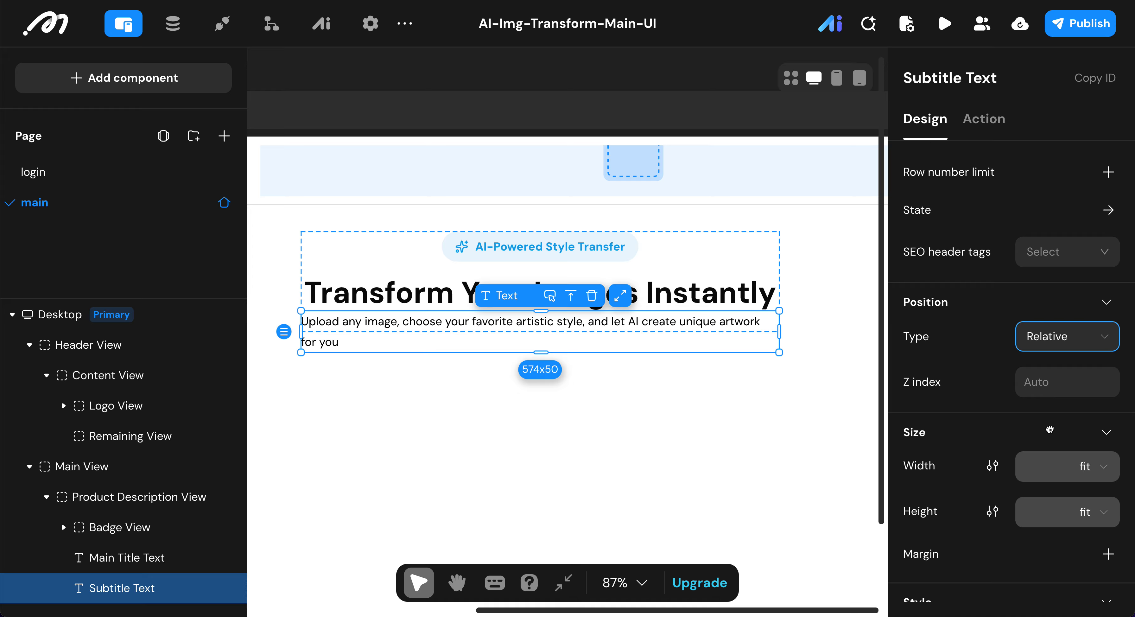
{"action": "scroll", "coordinate": [1002, 374], "scroll_direction": "down", "scroll_amount": 10}
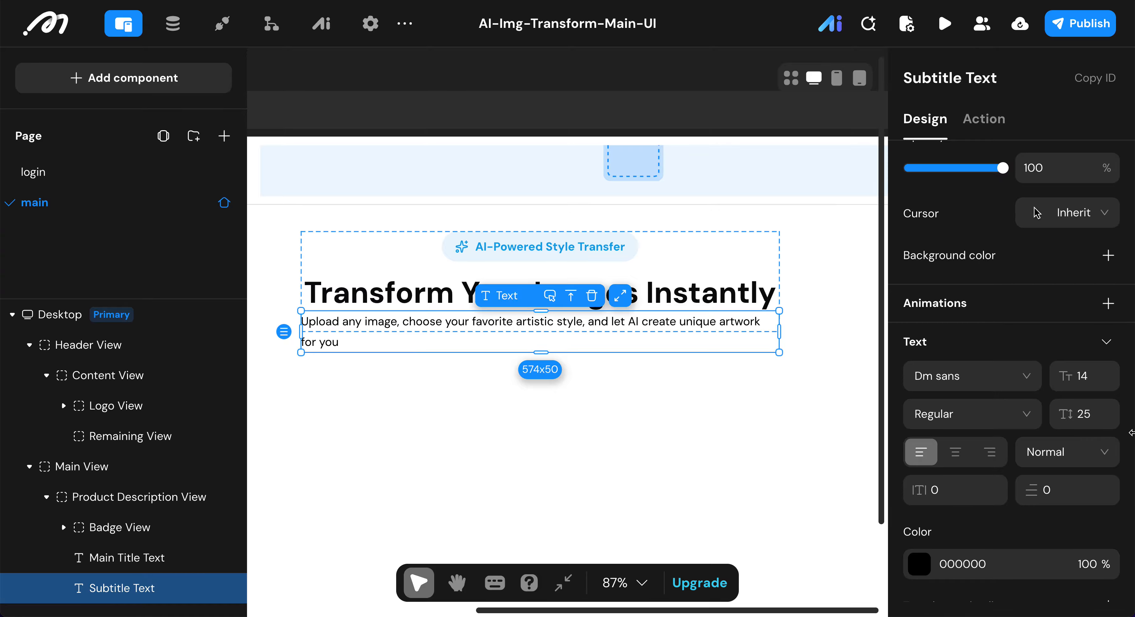
{"action": "left_click", "coordinate": [966, 448]}
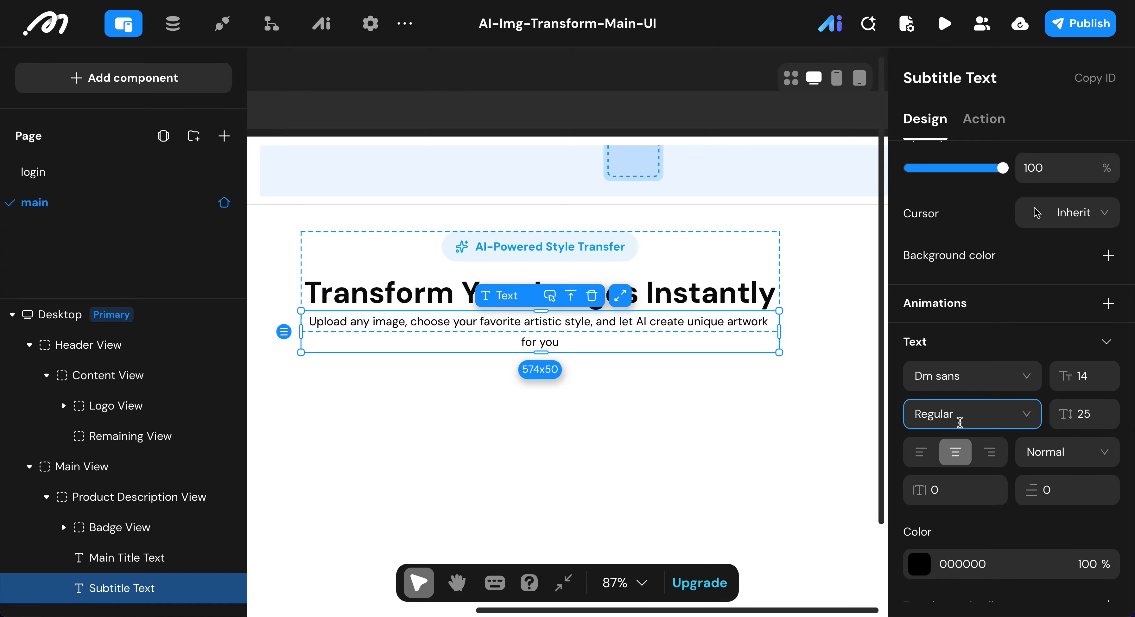
Step: Set the Subtitle Text's font size to 16 and its line height to 24
{"action": "left_click", "coordinate": [1092, 376]}
{"action": "double_click", "coordinate": [1094, 377]}
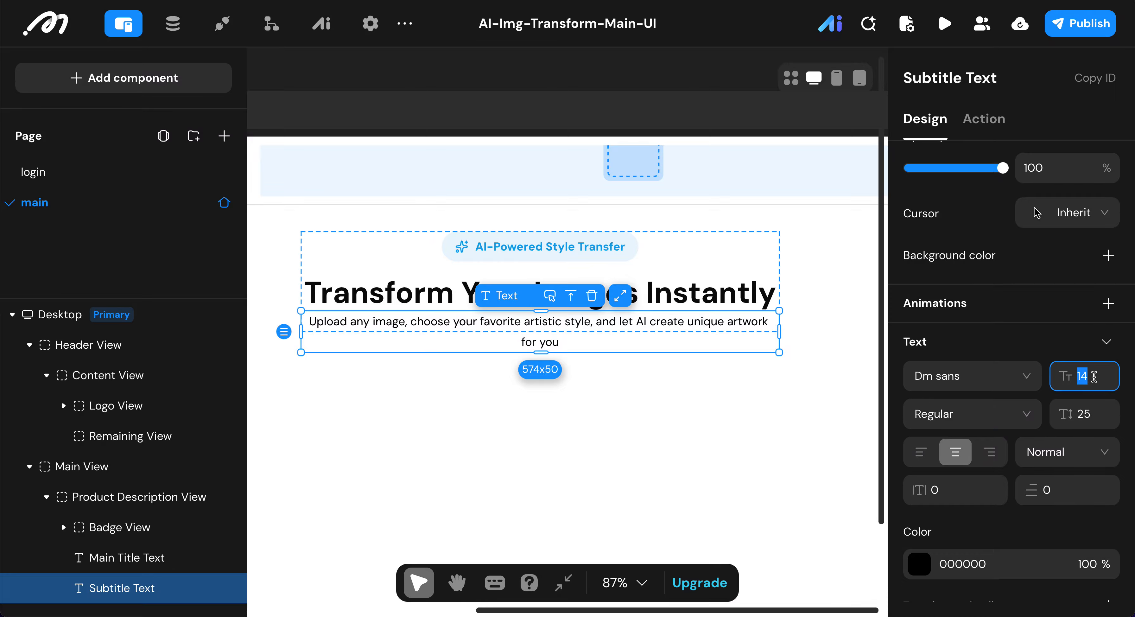
{"action": "type", "text": "16"}
{"action": "left_click", "coordinate": [1094, 424]}
{"action": "double_click", "coordinate": [1094, 424]}
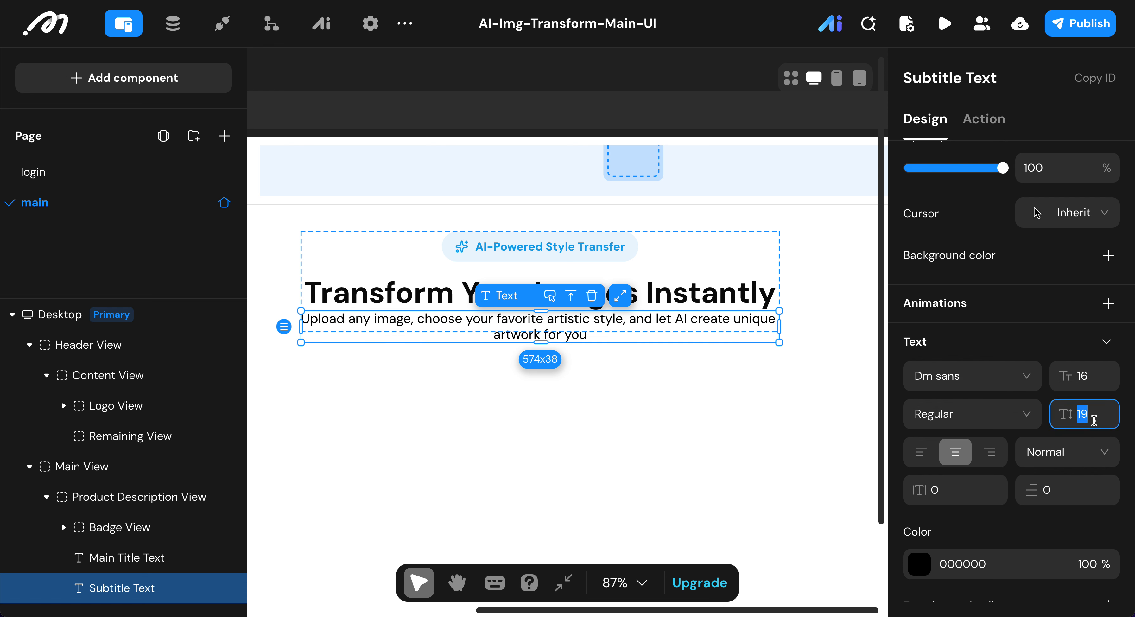
{"action": "type", "text": "24"}
{"action": "key", "text": "Return"}
Step: Set the Subtitle Text's color to the preset gray 737373
{"action": "left_click", "coordinate": [929, 563]}
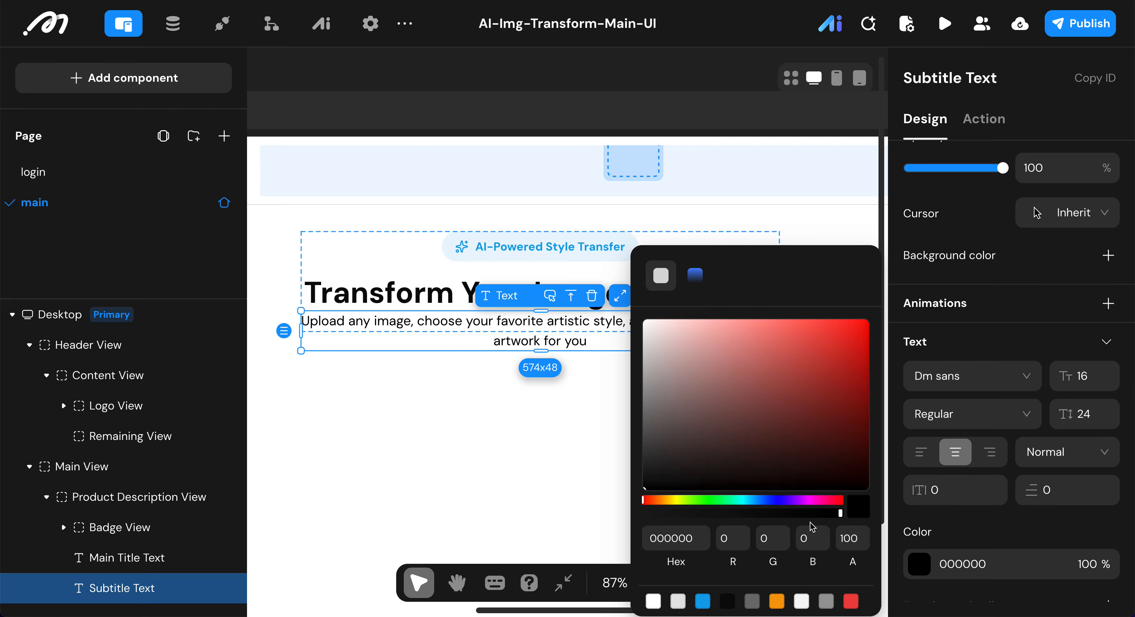
{"action": "left_click", "coordinate": [752, 601]}
{"action": "left_click", "coordinate": [968, 530]}
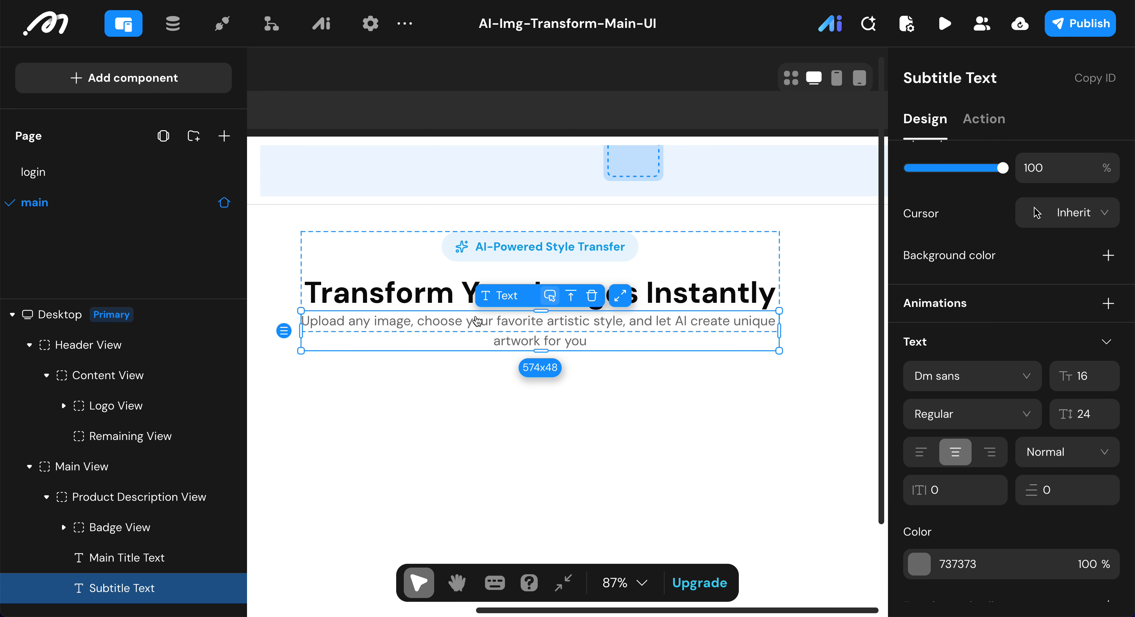
Step: Add a margin to the Subtitle Text with a top value of 12
{"action": "scroll", "coordinate": [1070, 354], "scroll_direction": "up", "scroll_amount": 8}
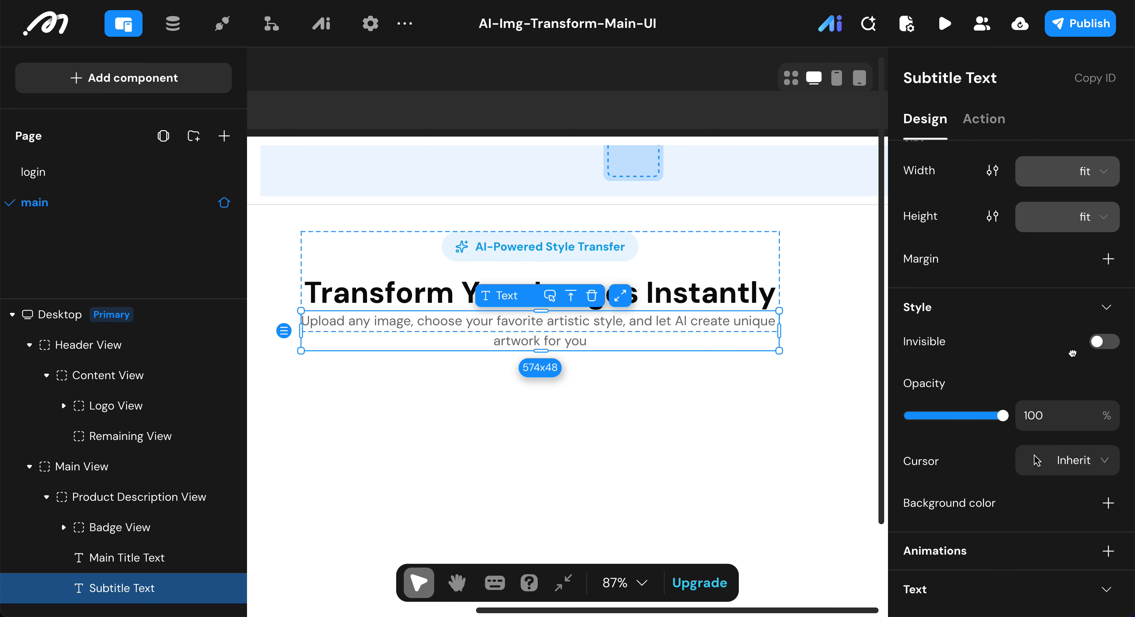
{"action": "left_click", "coordinate": [1108, 359]}
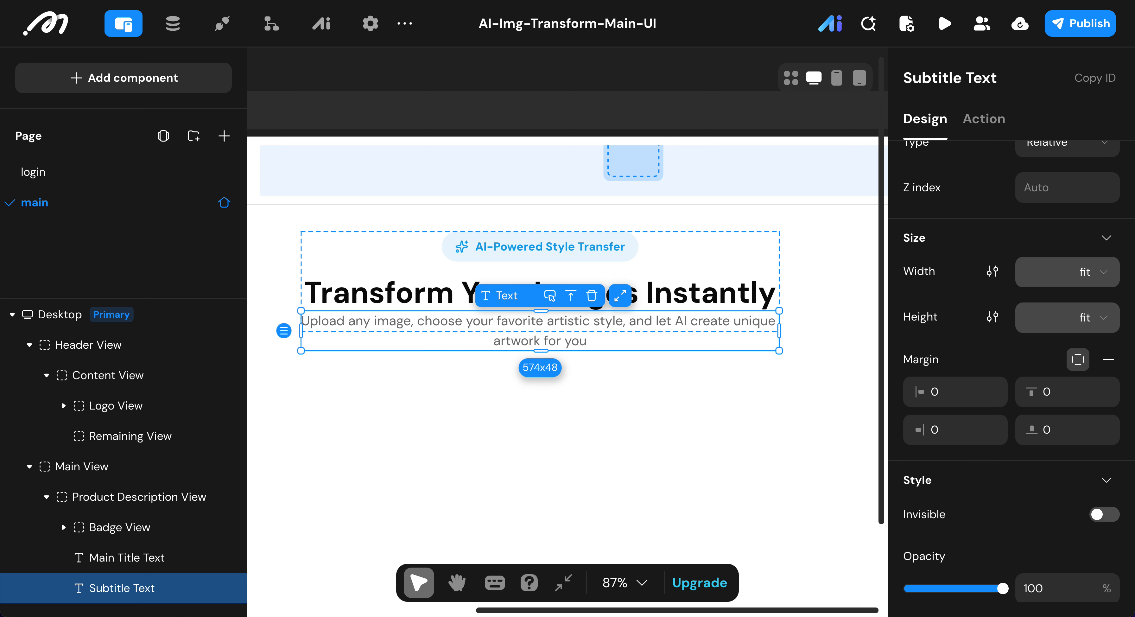
{"action": "left_click", "coordinate": [1080, 400]}
{"action": "type", "text": "12"}
{"action": "key", "text": "Return"}
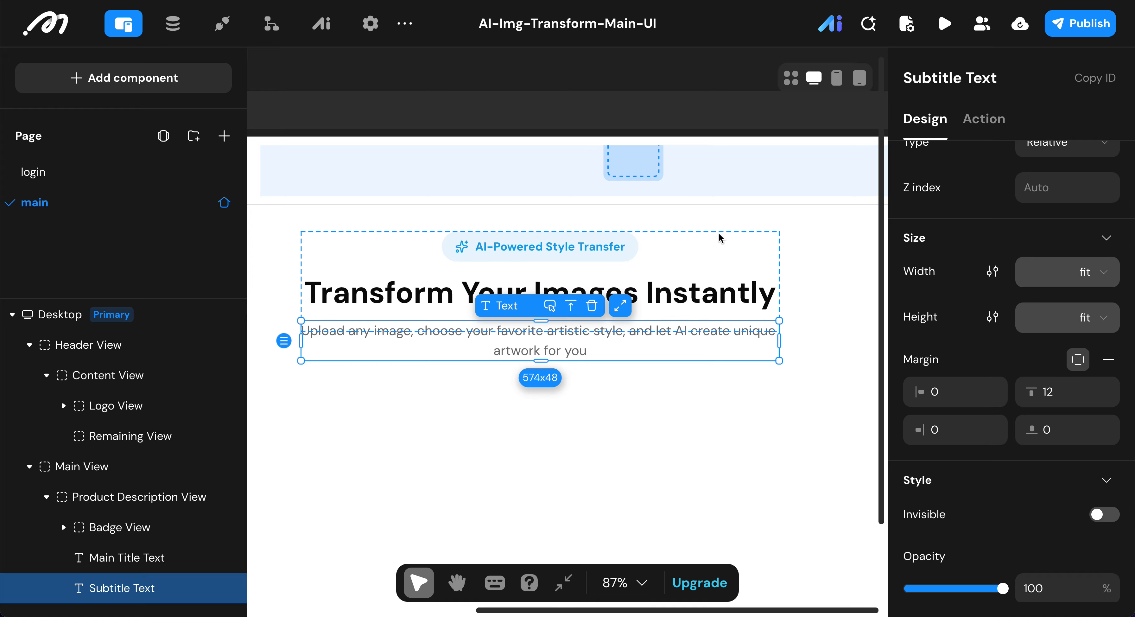
Step: Select the Main View and collapse the Product Description View in the component tree
{"action": "left_click", "coordinate": [742, 255]}
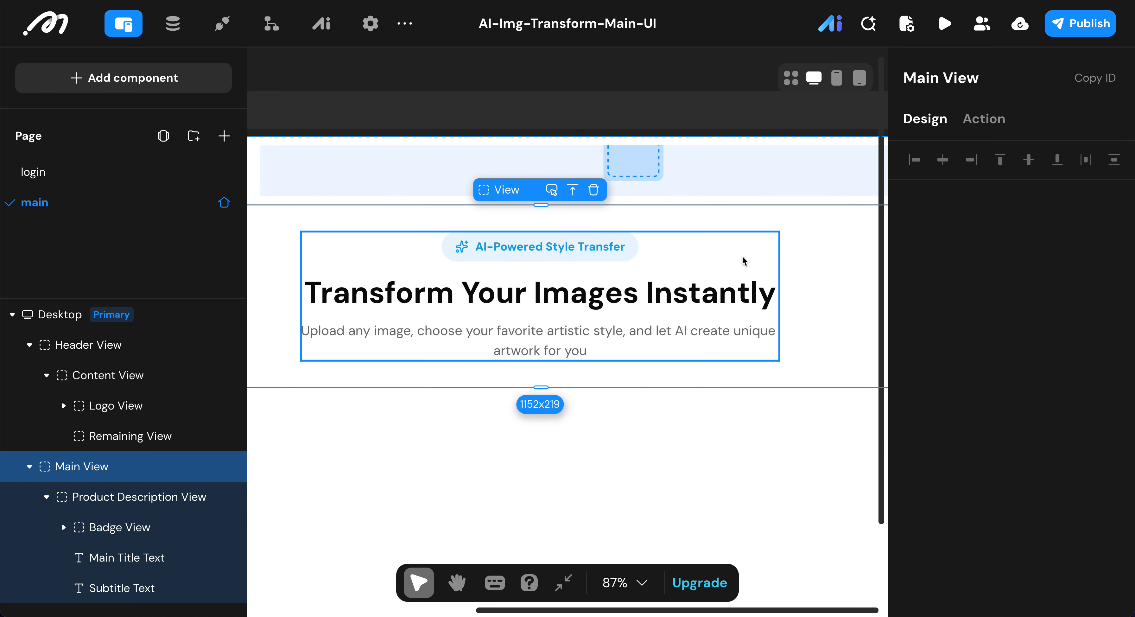
{"action": "scroll", "coordinate": [742, 256], "scroll_direction": "down", "scroll_amount": 1}
{"action": "scroll", "coordinate": [742, 256], "scroll_direction": "down", "scroll_amount": 3}
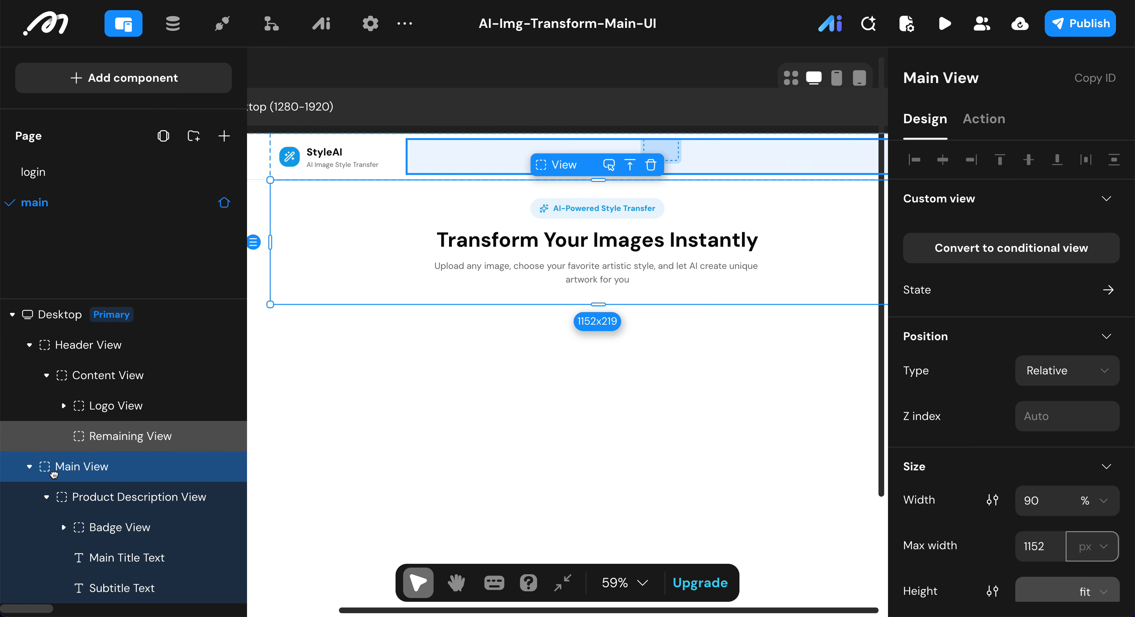
{"action": "left_click", "coordinate": [46, 496]}
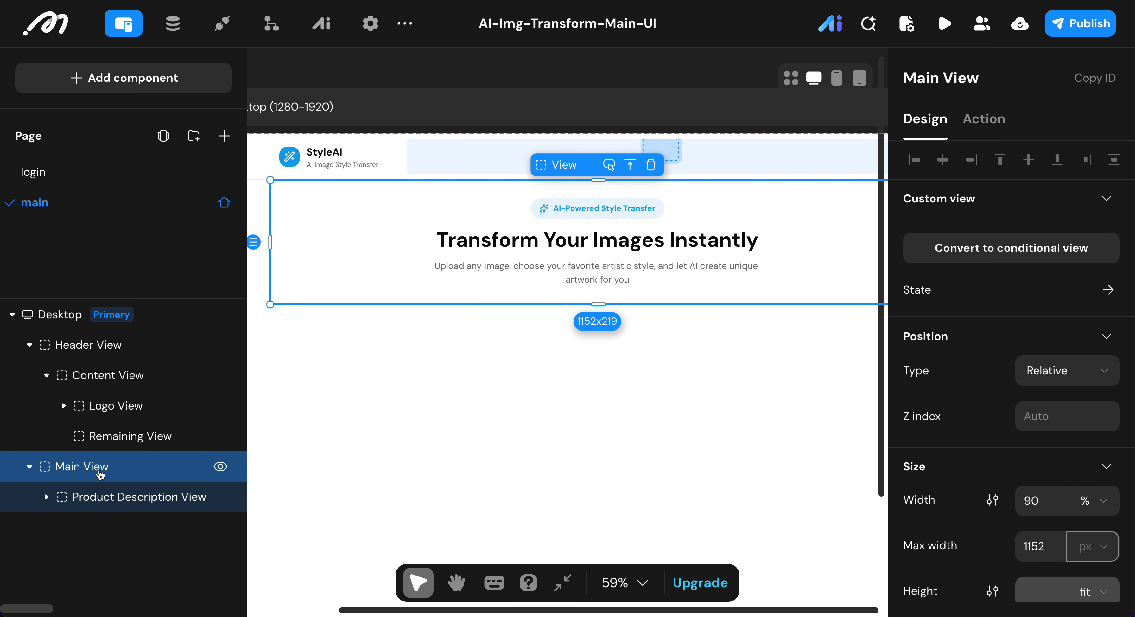
Step: Add a new View container inside the Main View, below the Product Description View
{"action": "left_click", "coordinate": [148, 86]}
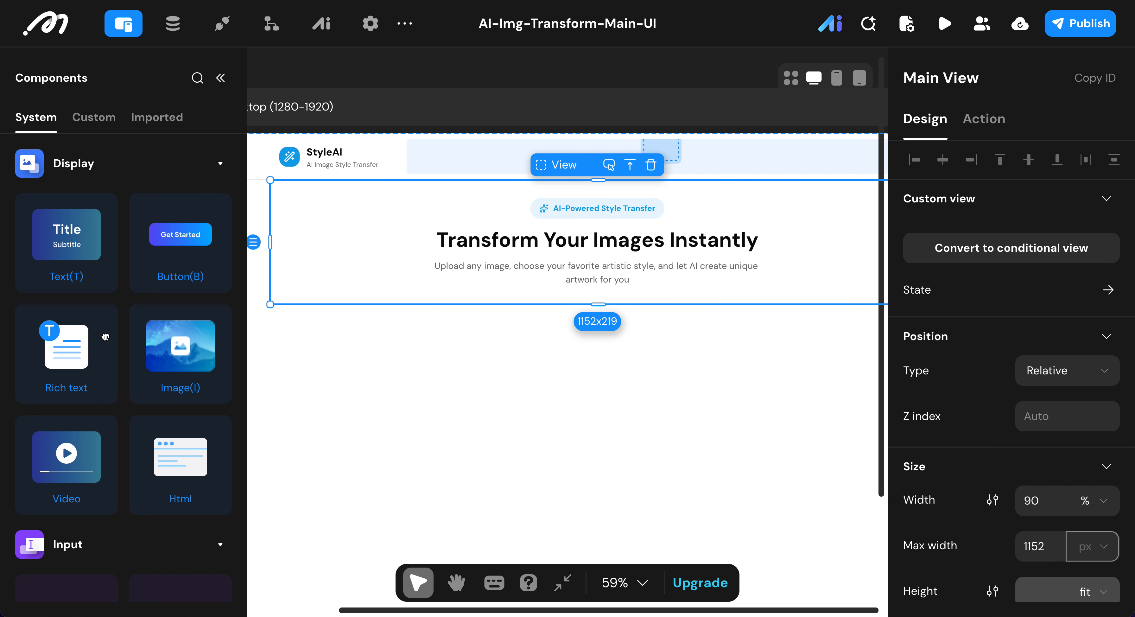
{"action": "scroll", "coordinate": [105, 337], "scroll_direction": "down", "scroll_amount": 10}
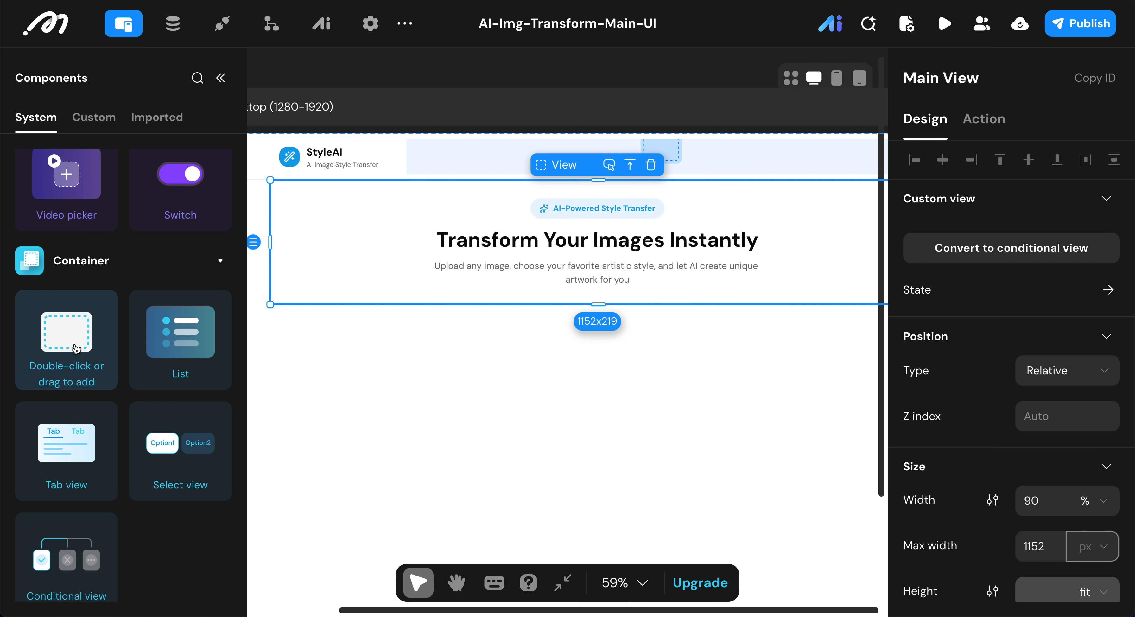
{"action": "double_click", "coordinate": [76, 348]}
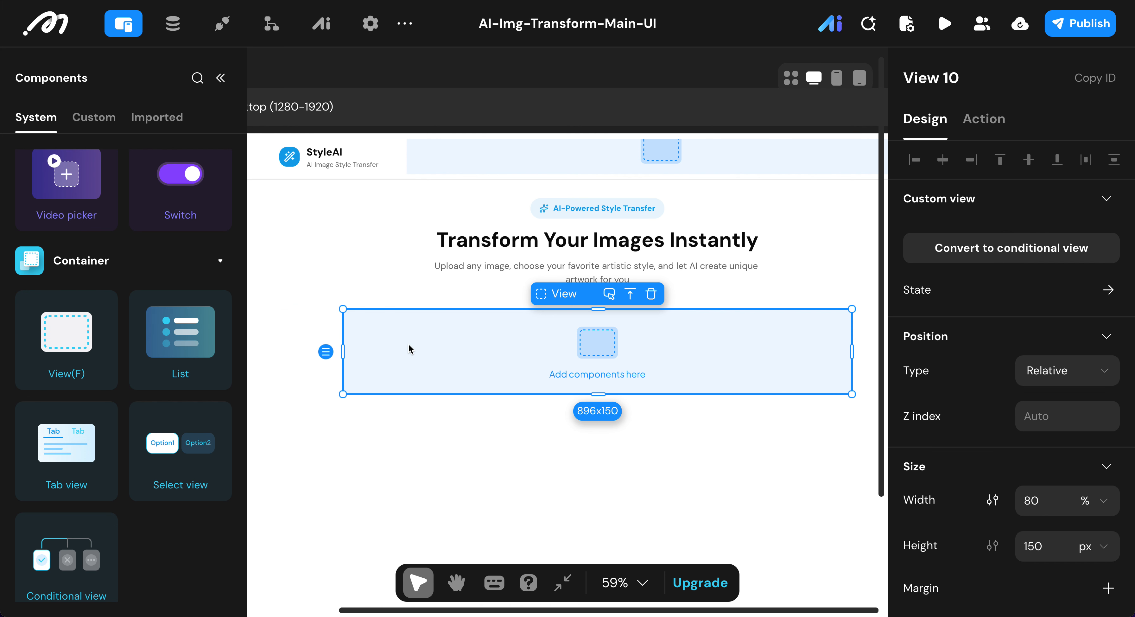
Step: Rename the new view to Image IO View
{"action": "left_click", "coordinate": [963, 78]}
{"action": "key", "text": "BackSpace"}
{"action": "key", "text": "BackSpace"}
{"action": "key", "text": "BackSpace"}
{"action": "key", "text": "super+Left"}
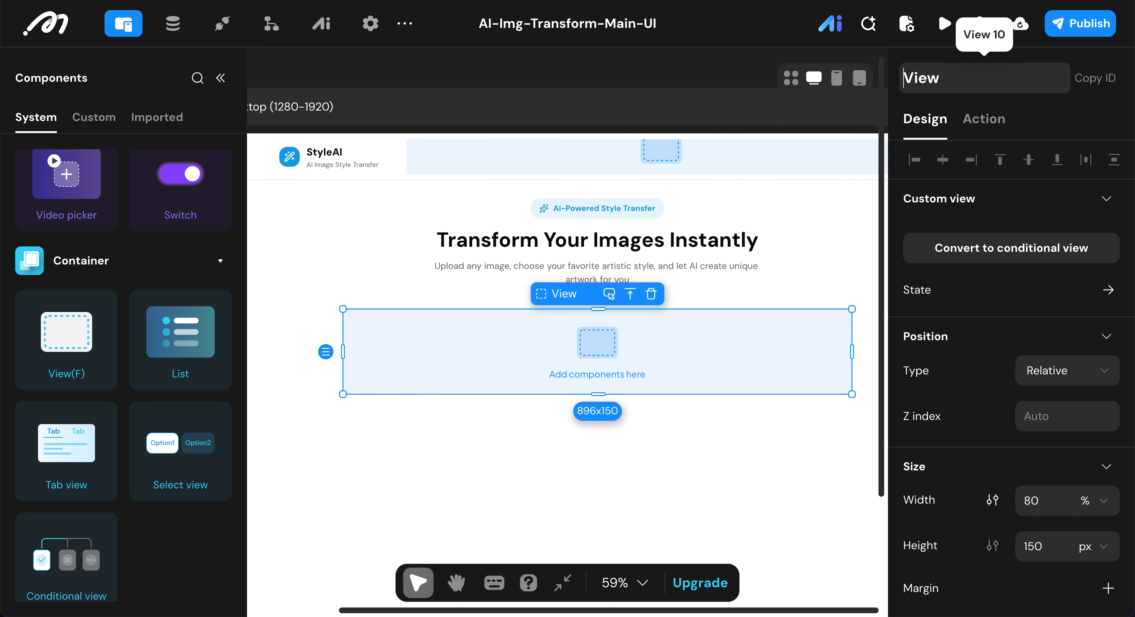
{"action": "type", "text": "Image "}
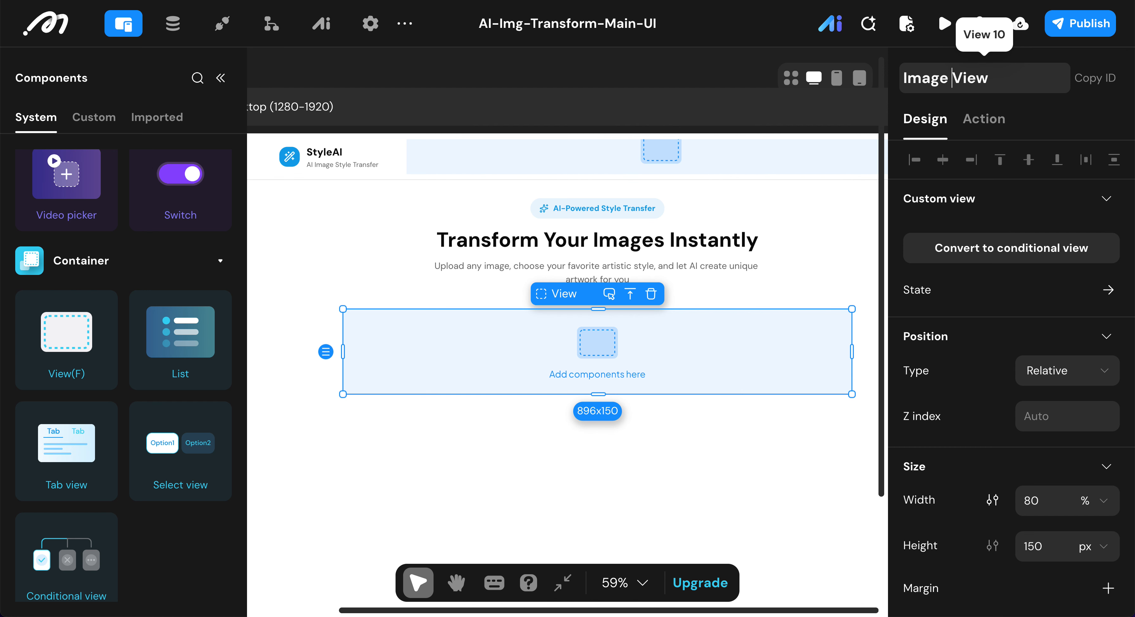
{"action": "type", "text": "IO"}
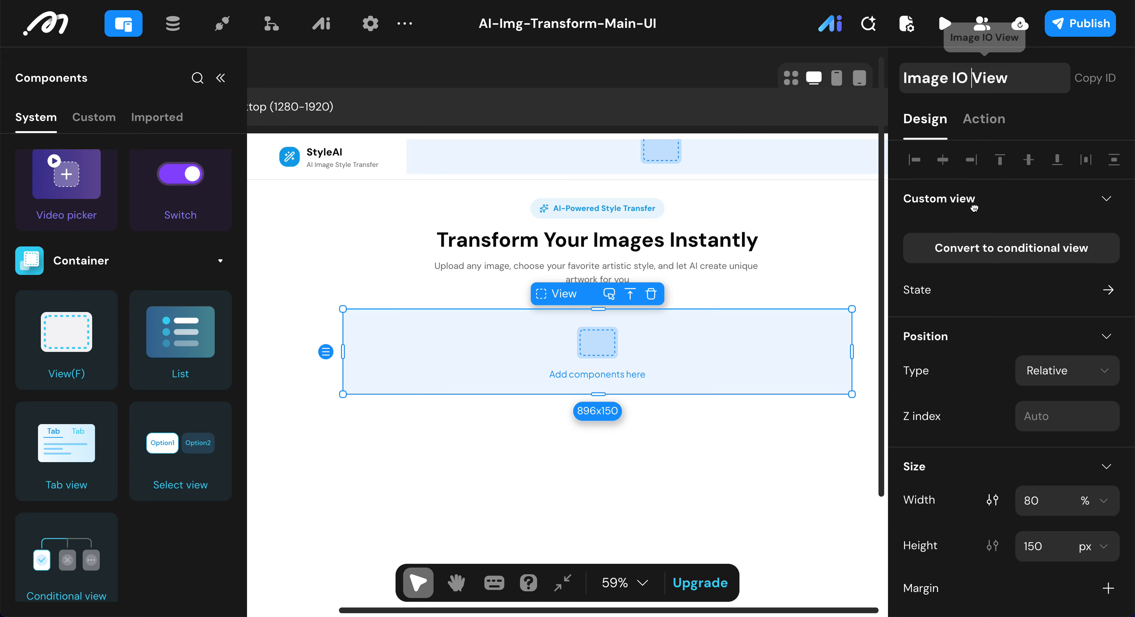
Step: Set the Image IO View's width to 100% and its height to fit
{"action": "scroll", "coordinate": [973, 207], "scroll_direction": "down", "scroll_amount": 2}
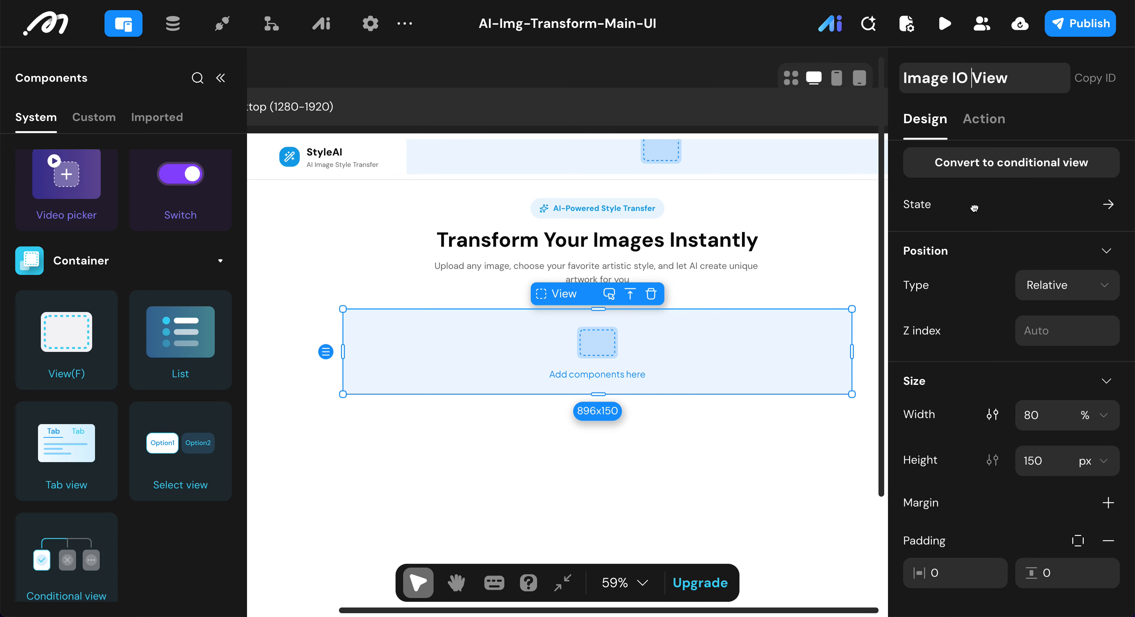
{"action": "scroll", "coordinate": [973, 207], "scroll_direction": "down", "scroll_amount": 1}
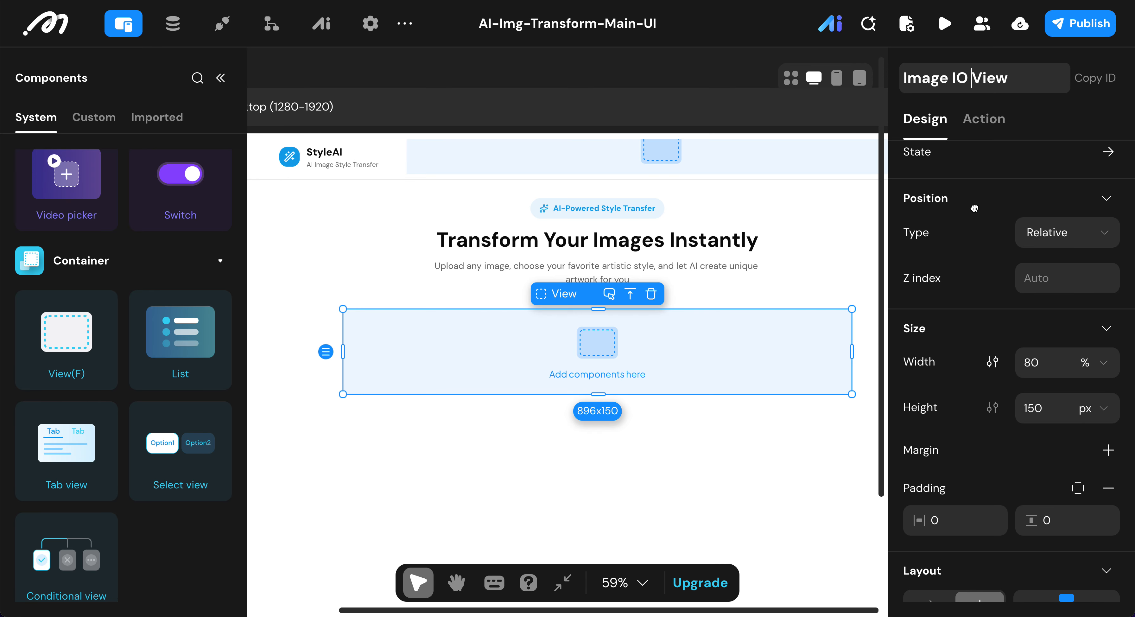
{"action": "left_click", "coordinate": [1051, 371]}
{"action": "double_click", "coordinate": [1051, 370]}
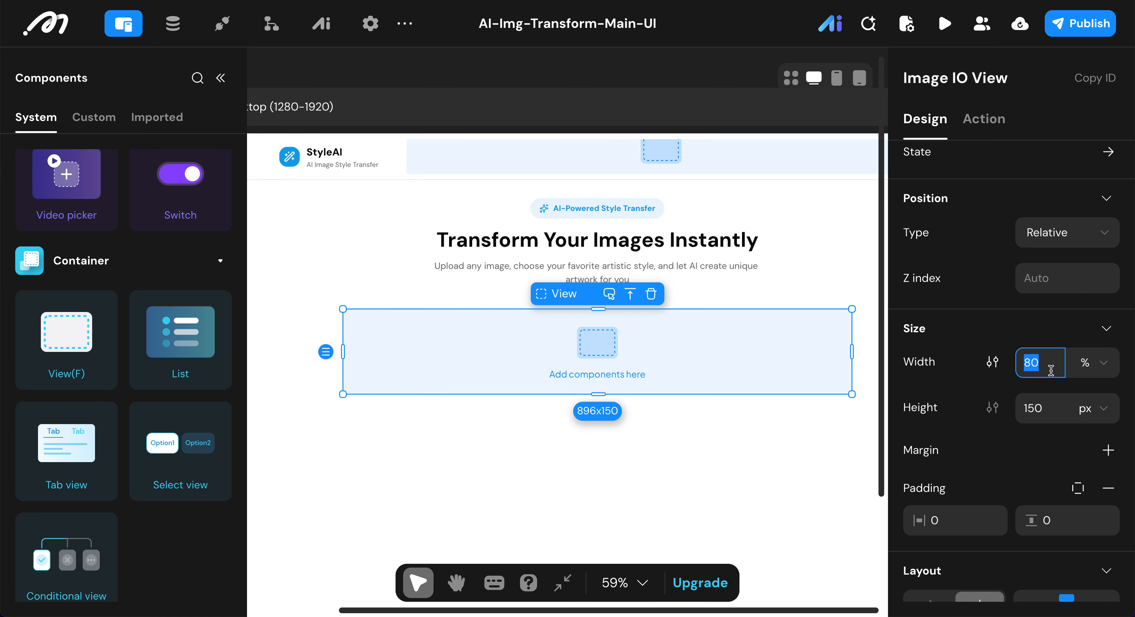
{"action": "type", "text": "100"}
{"action": "left_click", "coordinate": [1053, 403]}
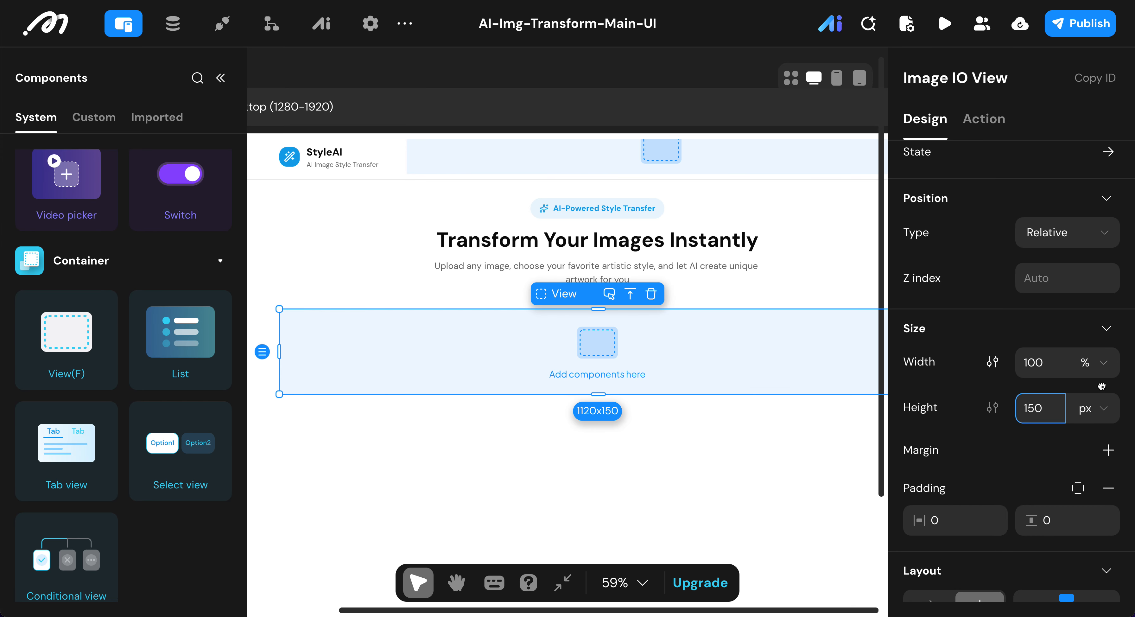
{"action": "left_click", "coordinate": [1104, 410]}
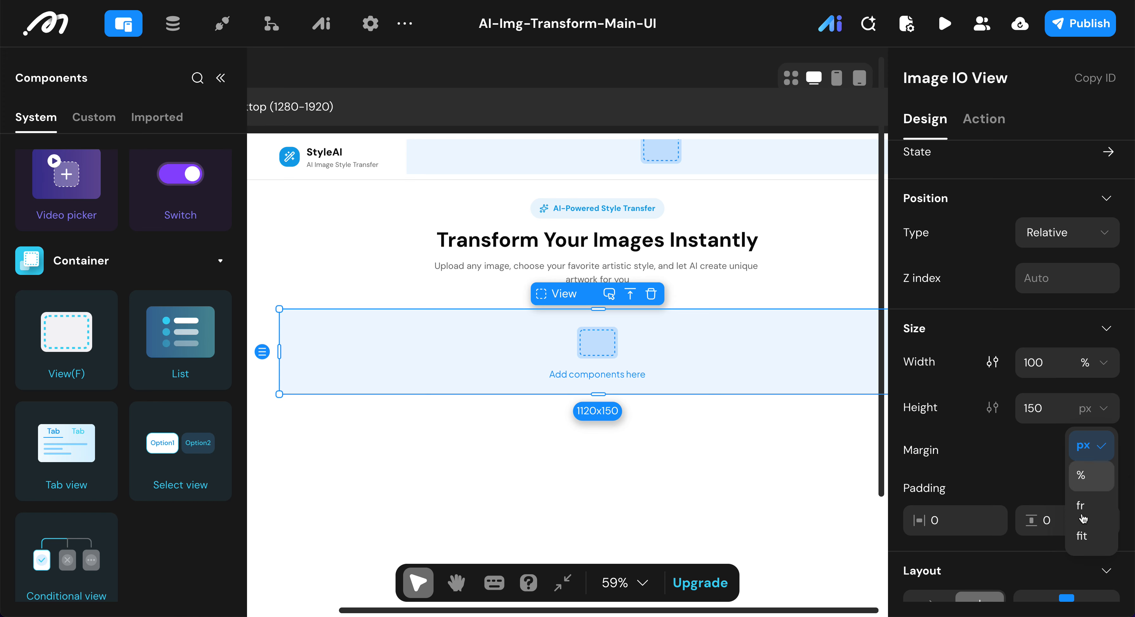
{"action": "left_click", "coordinate": [1082, 535]}
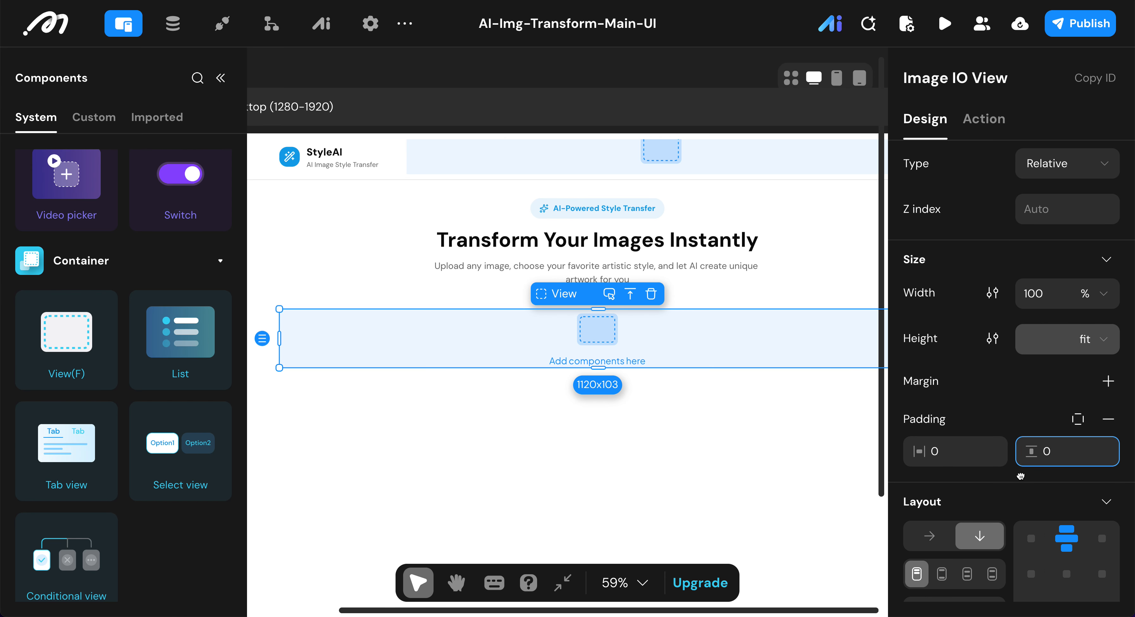
Step: Switch the Image IO View's layout to horizontal with a gap of 24
{"action": "scroll", "coordinate": [1020, 476], "scroll_direction": "down", "scroll_amount": 3}
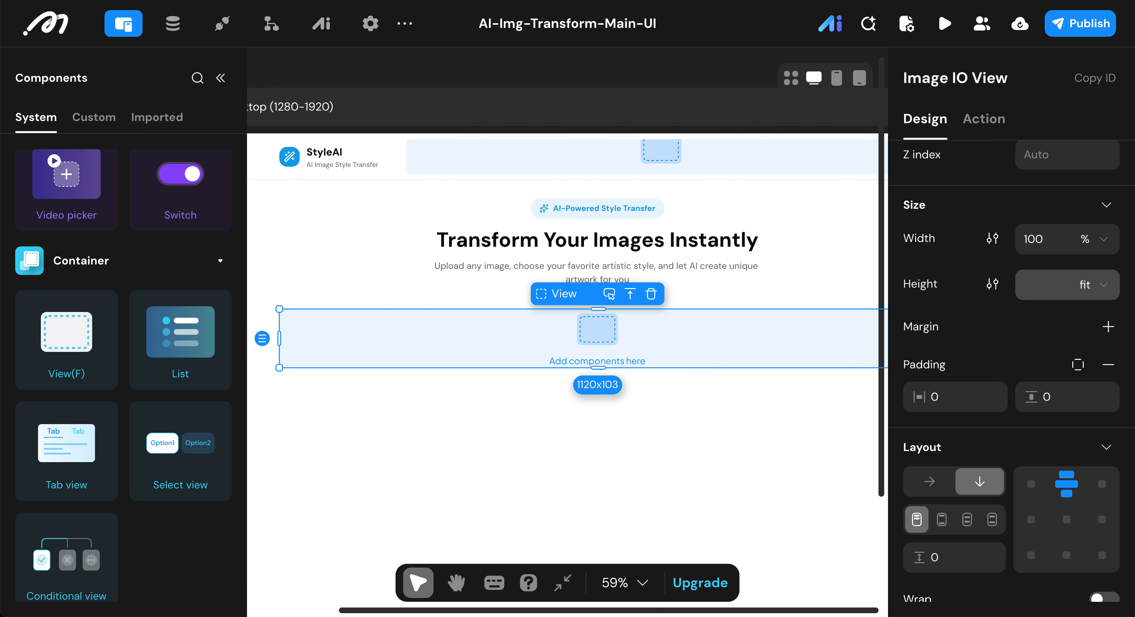
{"action": "left_click", "coordinate": [927, 481]}
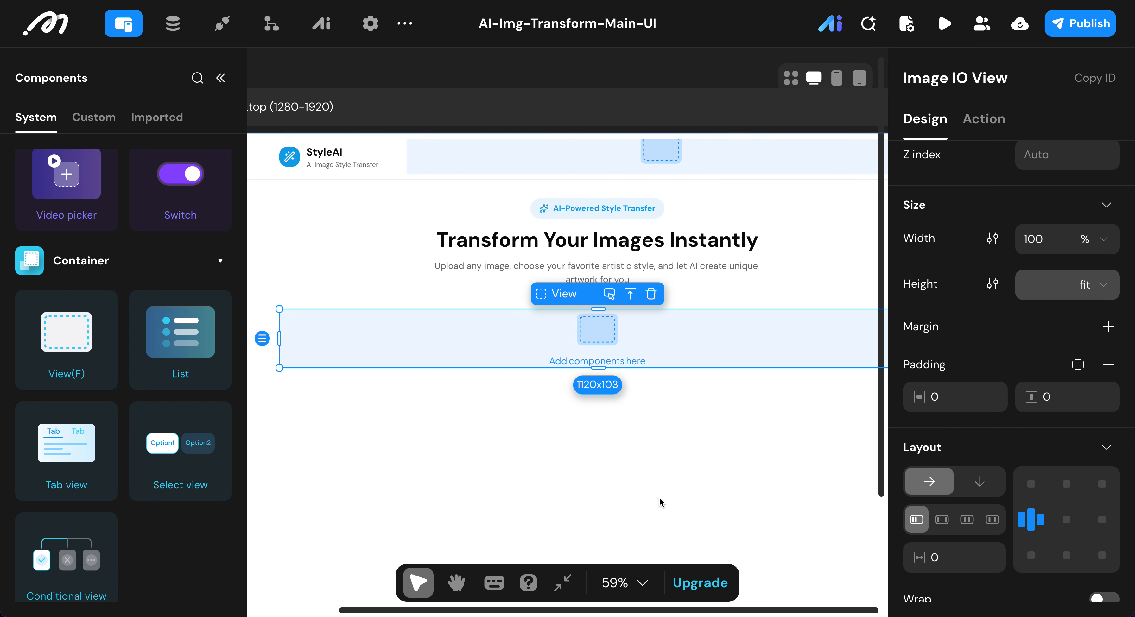
{"action": "left_click", "coordinate": [954, 561]}
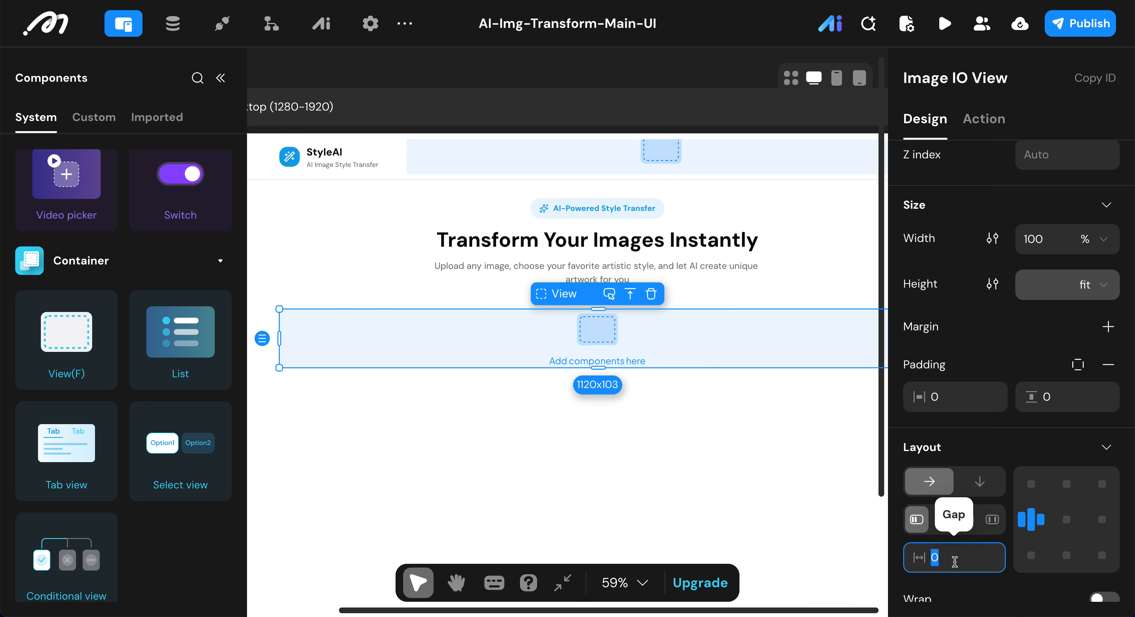
{"action": "type", "text": "24"}
{"action": "left_click", "coordinate": [481, 455]}
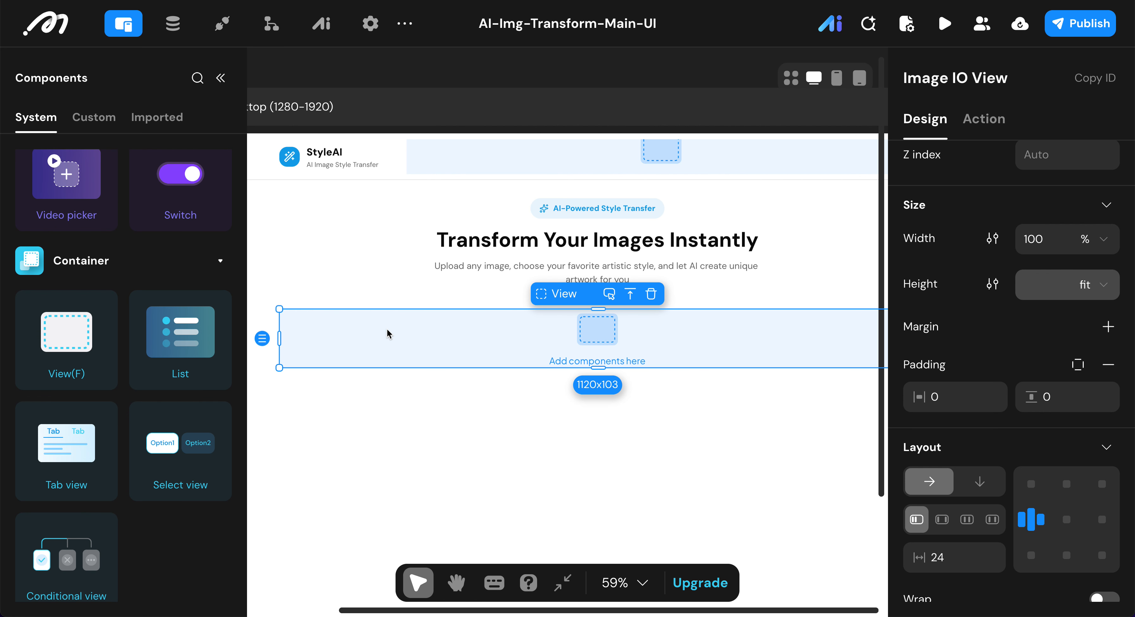
Step: Remove the Image IO View's background color
{"action": "scroll", "coordinate": [1057, 438], "scroll_direction": "down", "scroll_amount": 5}
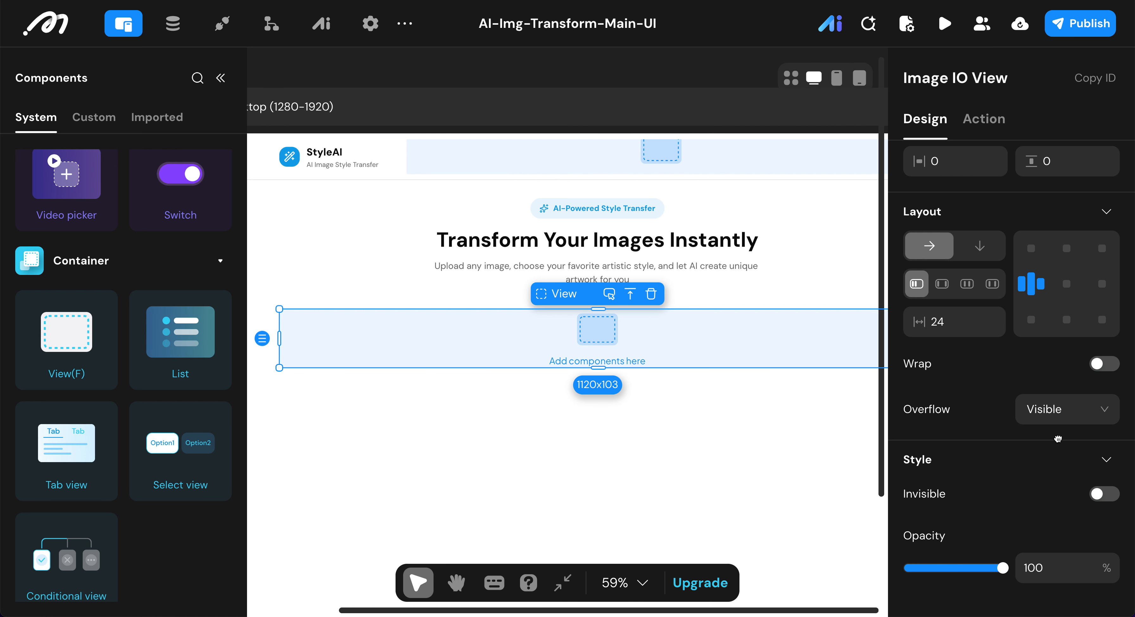
{"action": "scroll", "coordinate": [1057, 387], "scroll_direction": "up", "scroll_amount": 3}
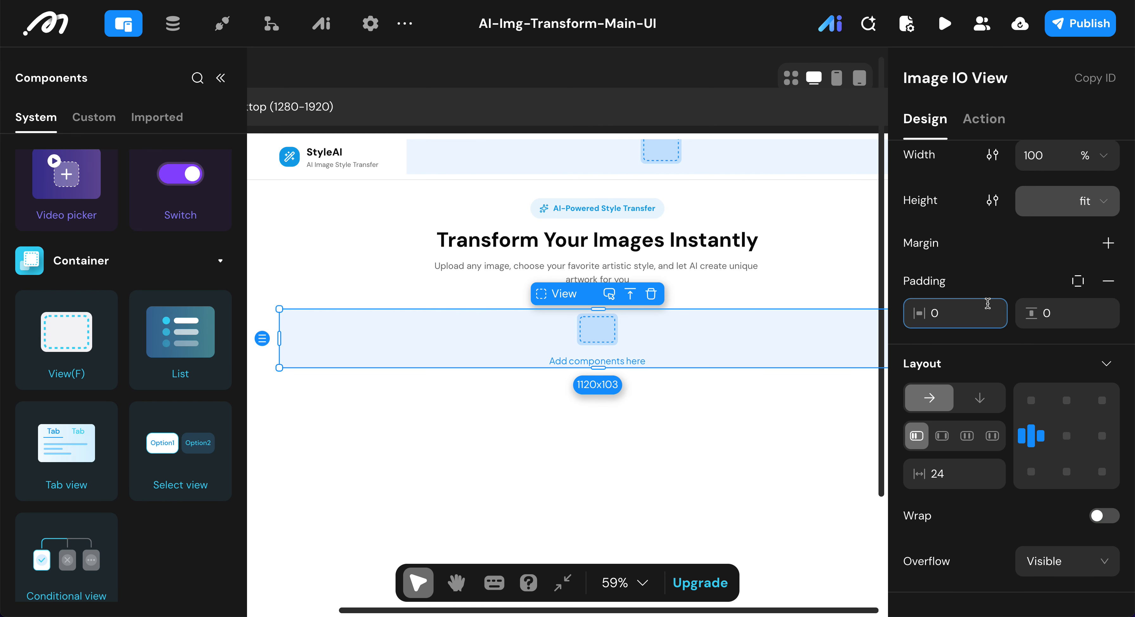
{"action": "scroll", "coordinate": [1059, 395], "scroll_direction": "down", "scroll_amount": 9}
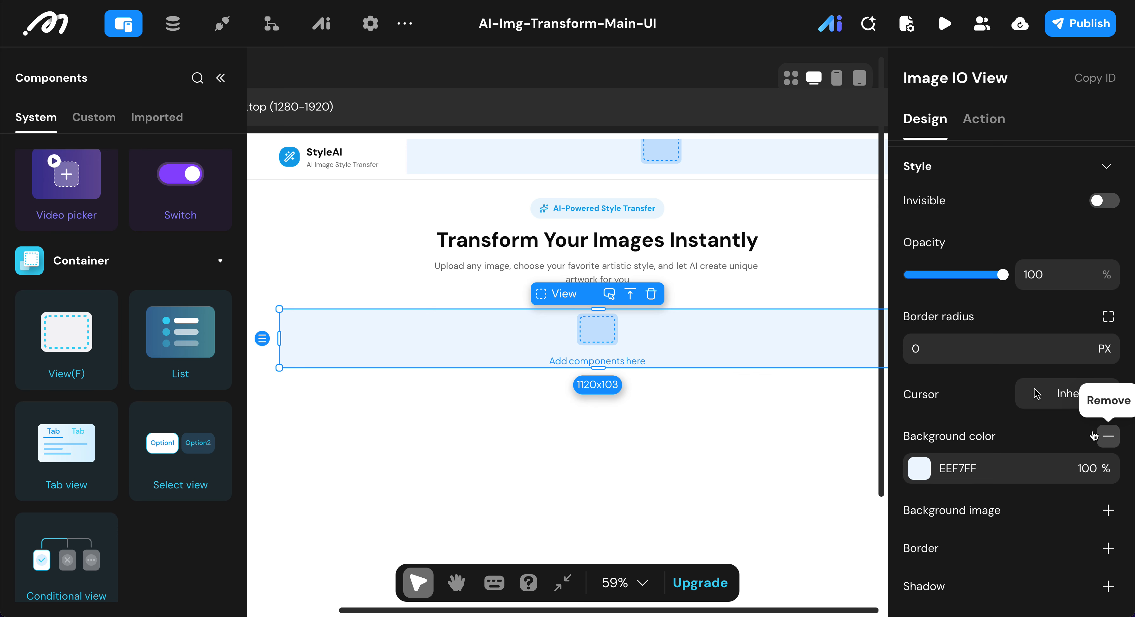
{"action": "left_click", "coordinate": [1105, 436]}
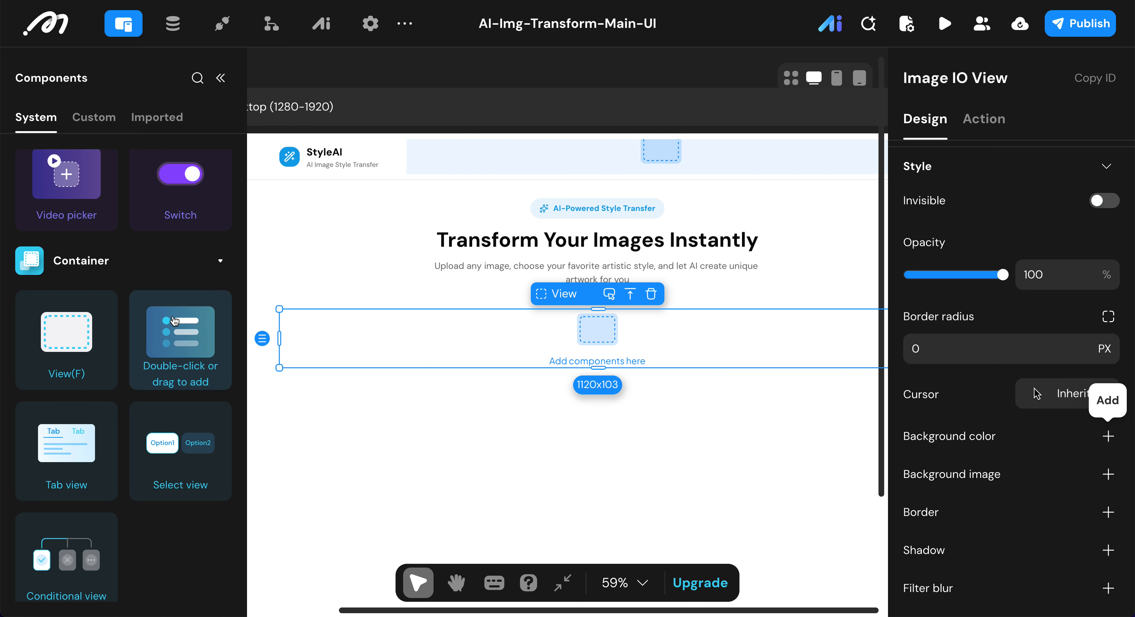
Step: Add two sibling View containers inside the Image IO View
{"action": "scroll", "coordinate": [174, 320], "scroll_direction": "down", "scroll_amount": 10}
{"action": "scroll", "coordinate": [174, 320], "scroll_direction": "down", "scroll_amount": 8}
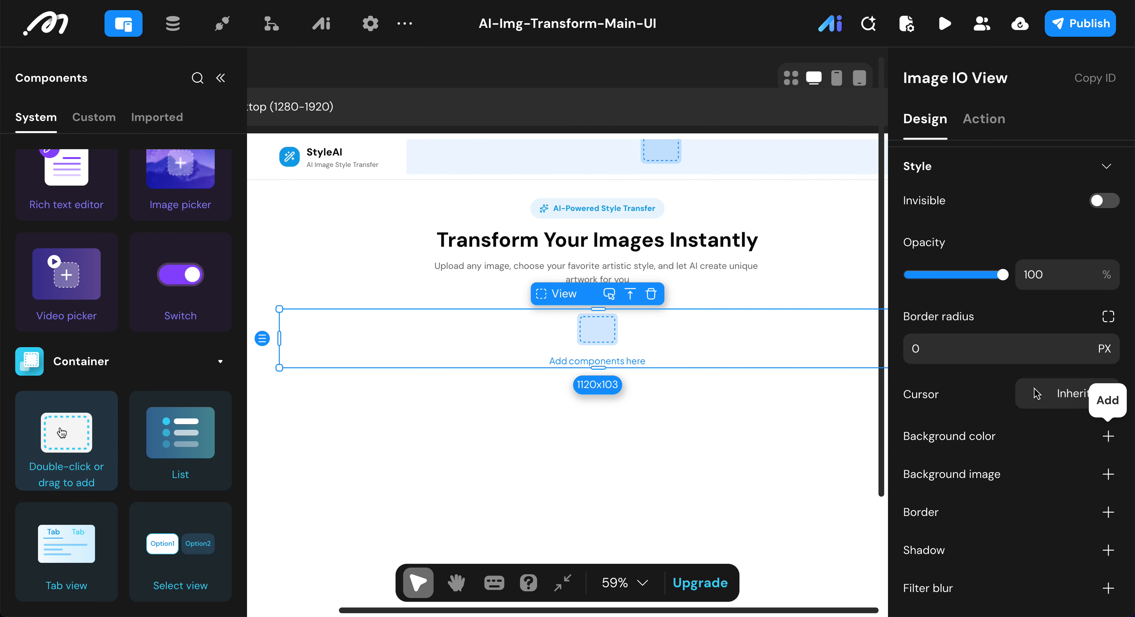
{"action": "double_click", "coordinate": [62, 433]}
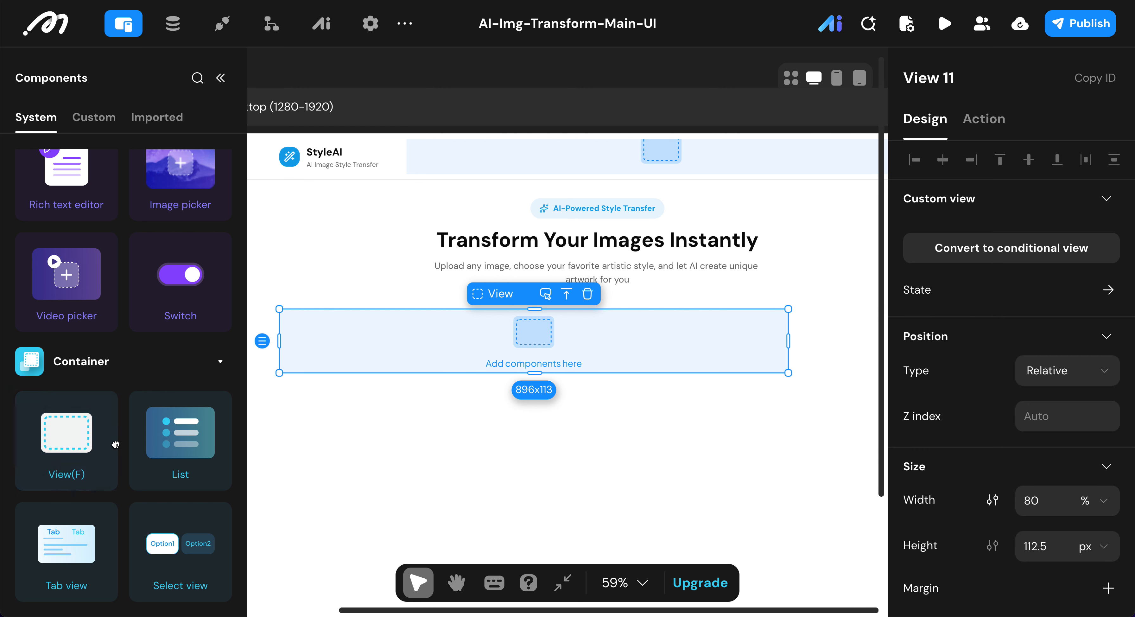
{"action": "left_click", "coordinate": [850, 315]}
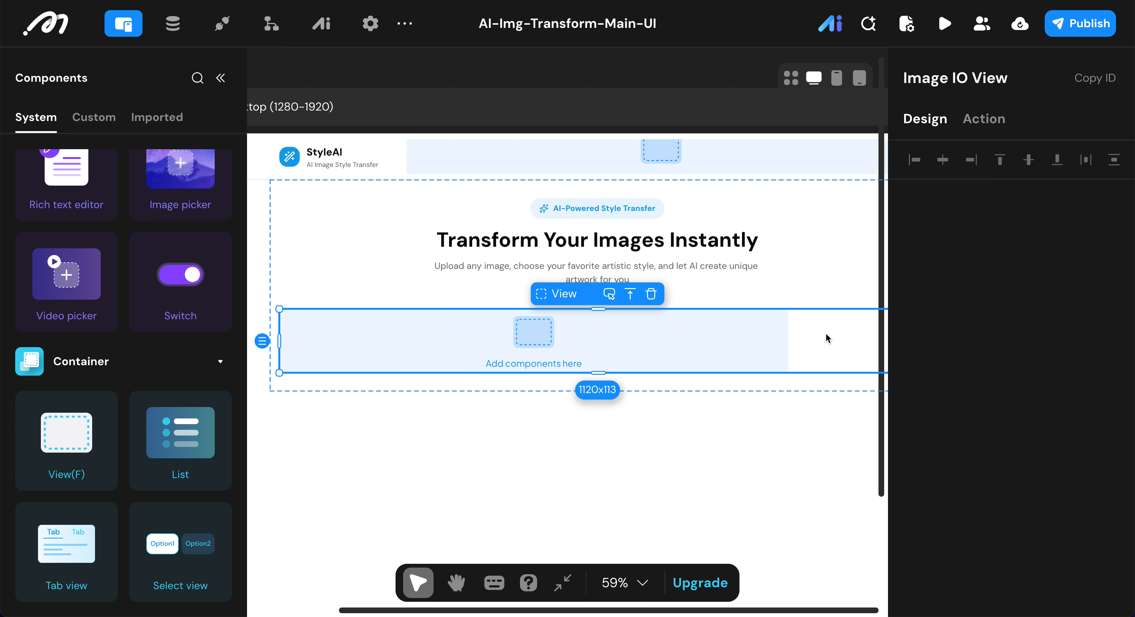
{"action": "double_click", "coordinate": [54, 450]}
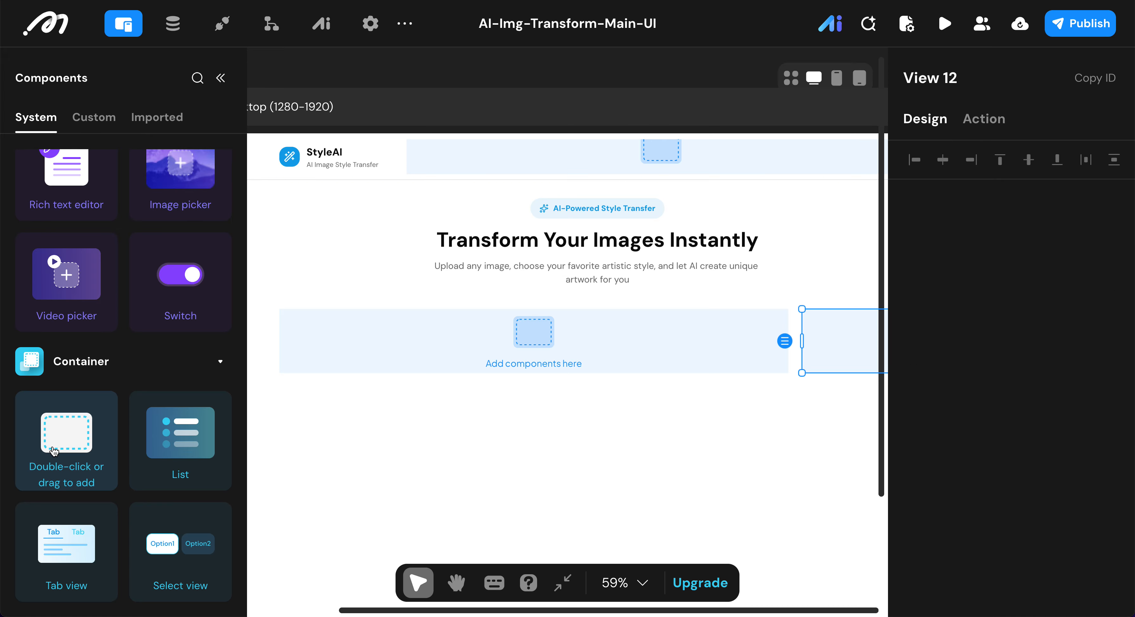
Step: Select both inner views together and set their width to 1 fr and their height to fit
{"action": "left_click", "coordinate": [671, 347], "text": "shift"}
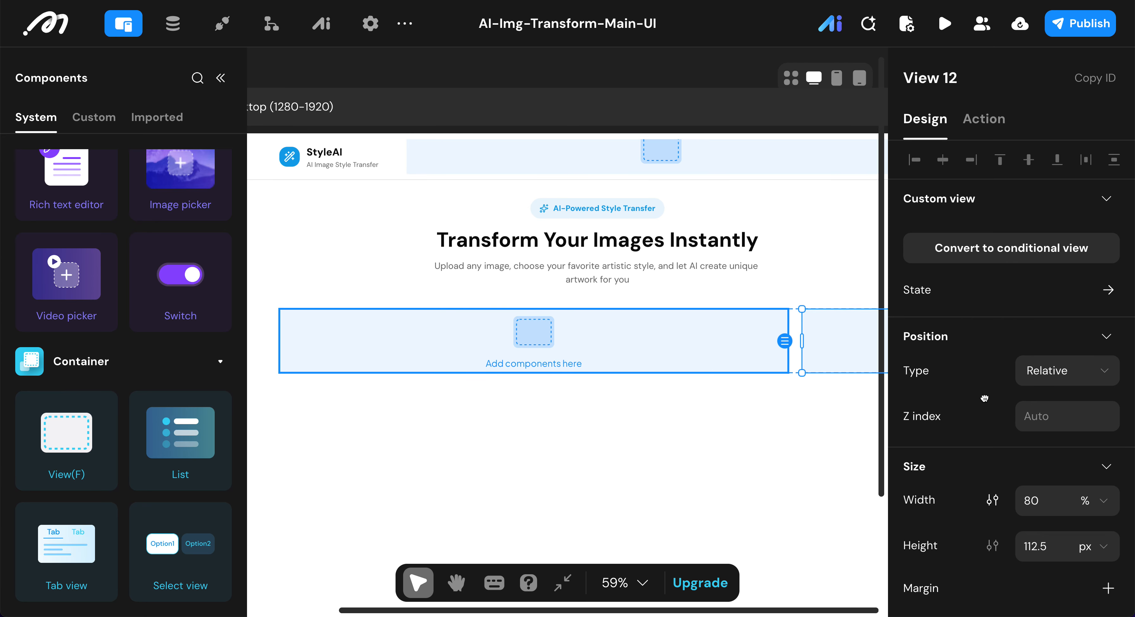
{"action": "scroll", "coordinate": [1012, 409], "scroll_direction": "down", "scroll_amount": 3}
{"action": "scroll", "coordinate": [759, 335], "scroll_direction": "right", "scroll_amount": 5}
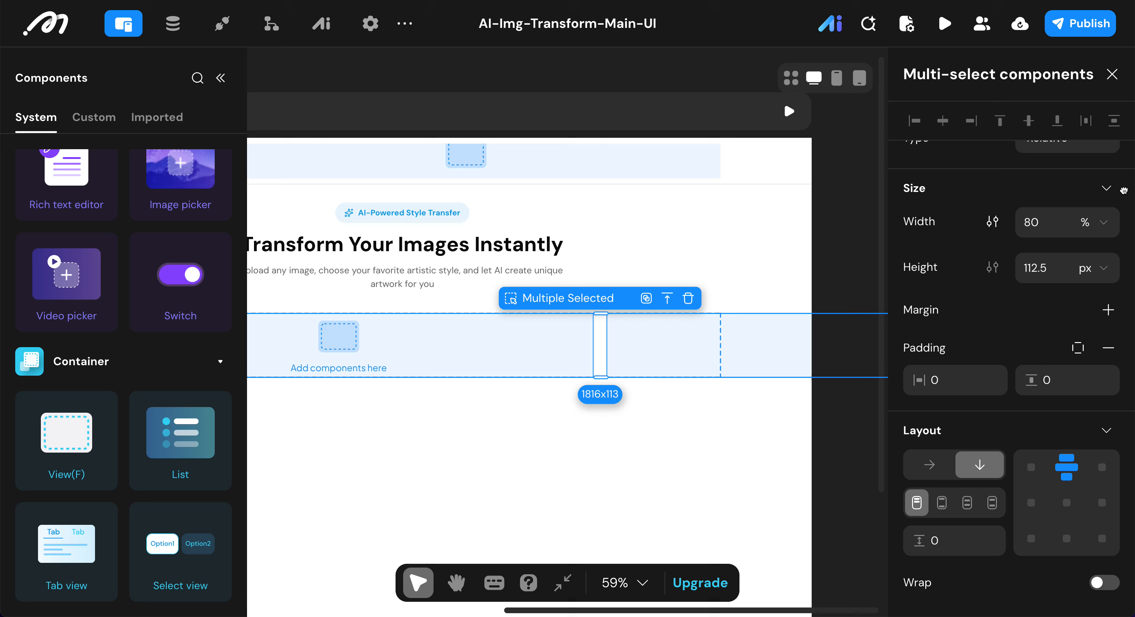
{"action": "left_click", "coordinate": [1096, 227]}
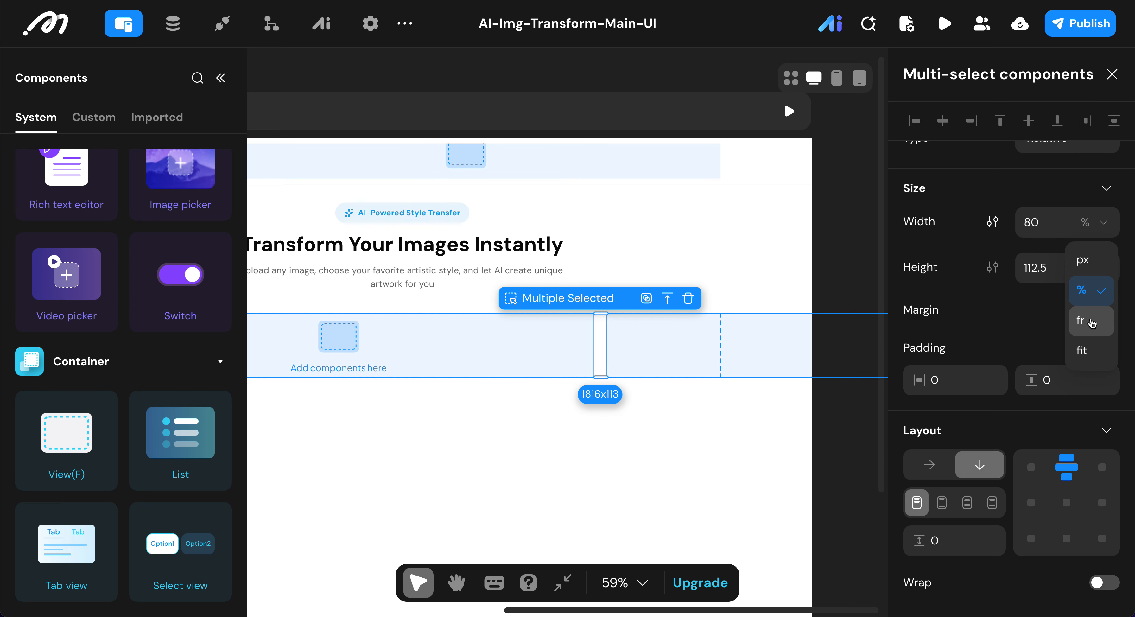
{"action": "left_click", "coordinate": [1082, 319]}
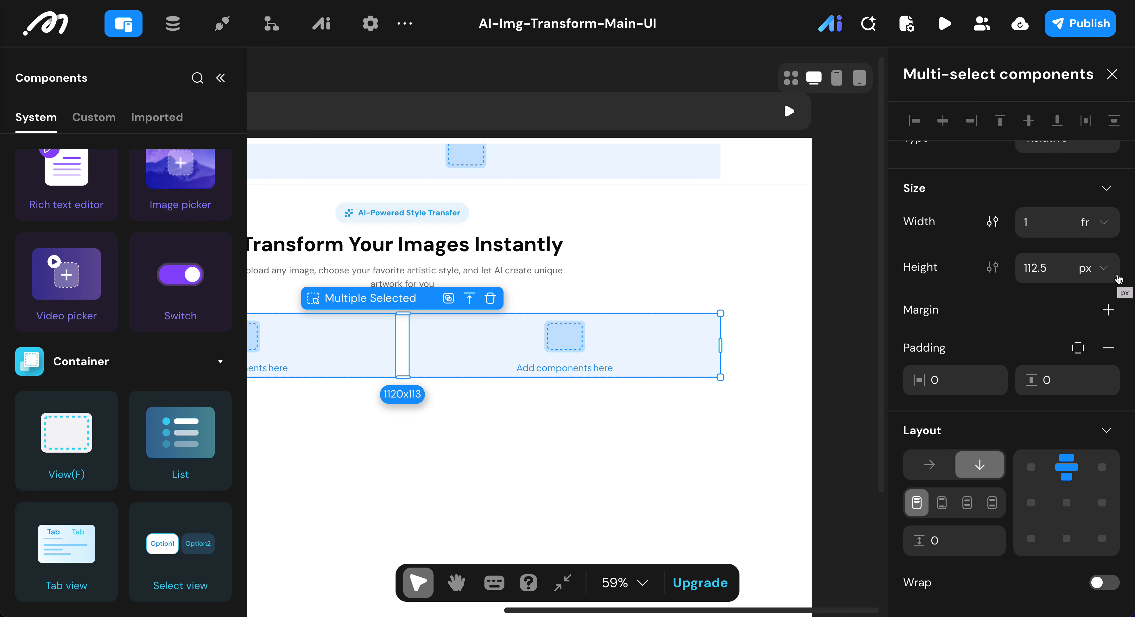
{"action": "left_click", "coordinate": [1104, 271]}
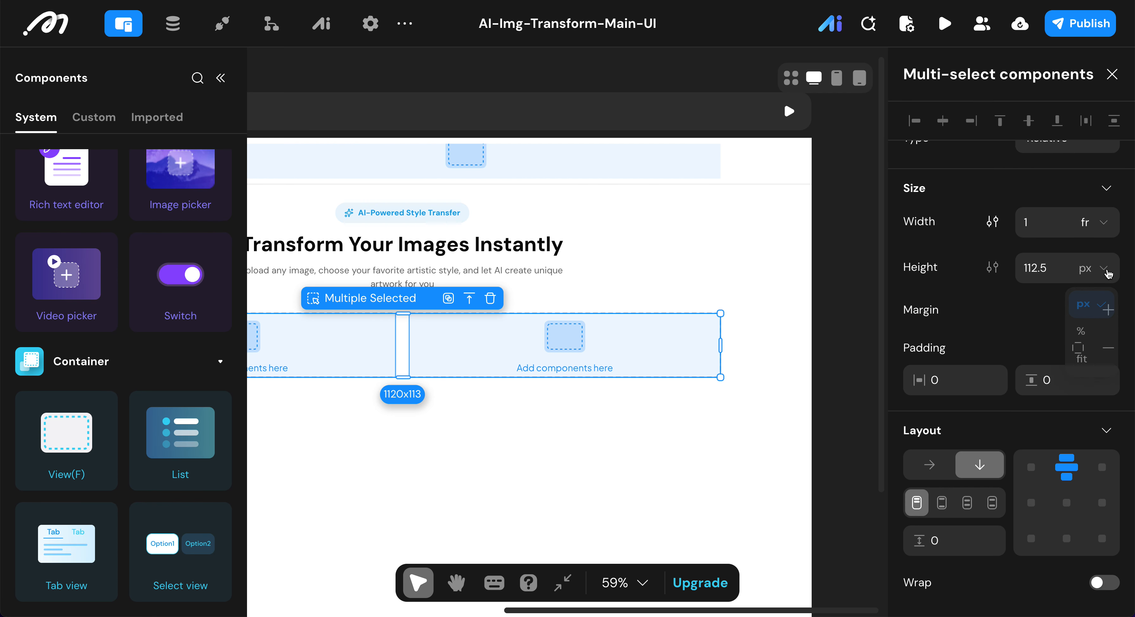
{"action": "left_click", "coordinate": [1093, 366]}
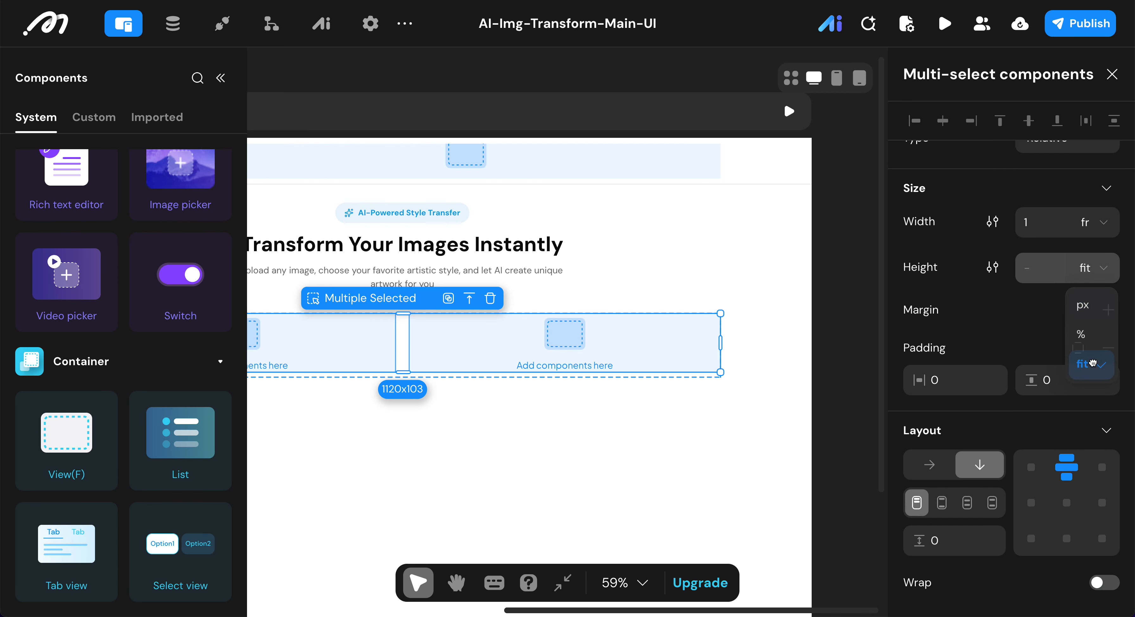
Step: Align the content of both inner views to the top left and set their vertical gap to 12
{"action": "scroll", "coordinate": [1092, 358], "scroll_direction": "down", "scroll_amount": 1}
{"action": "scroll", "coordinate": [1092, 358], "scroll_direction": "down", "scroll_amount": 2}
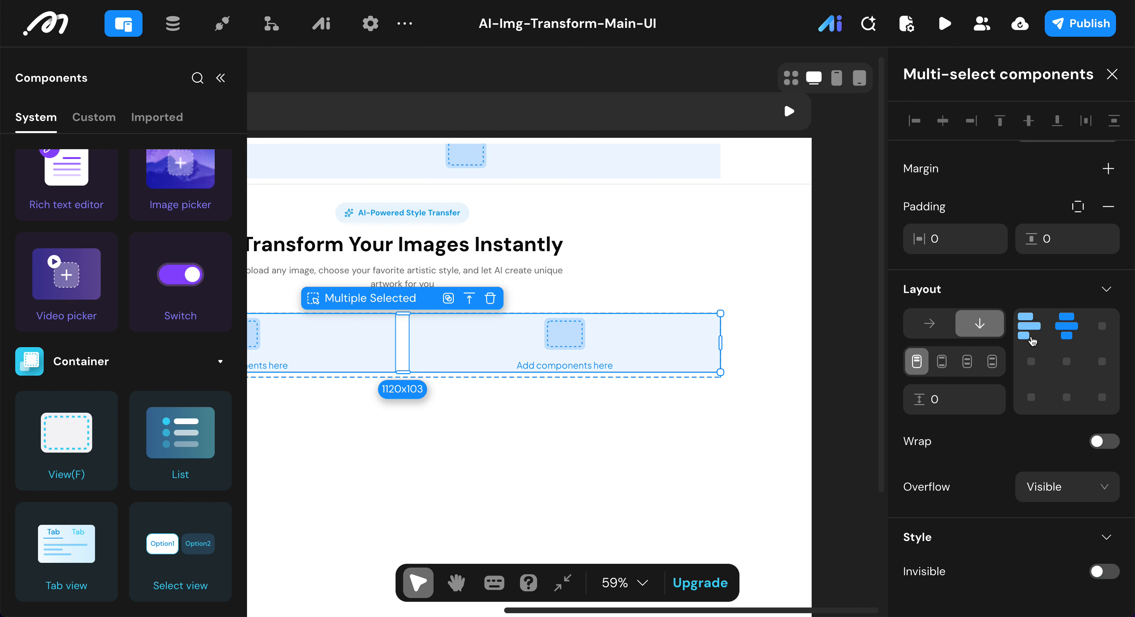
{"action": "left_click", "coordinate": [1026, 333]}
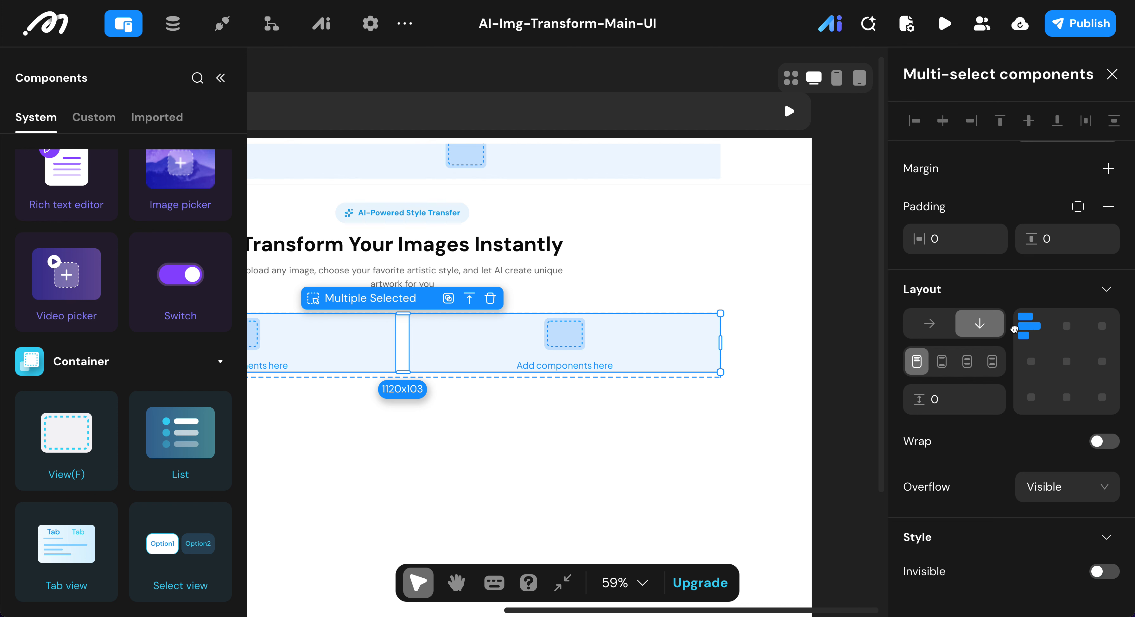
{"action": "left_click", "coordinate": [932, 398]}
{"action": "type", "text": "12"}
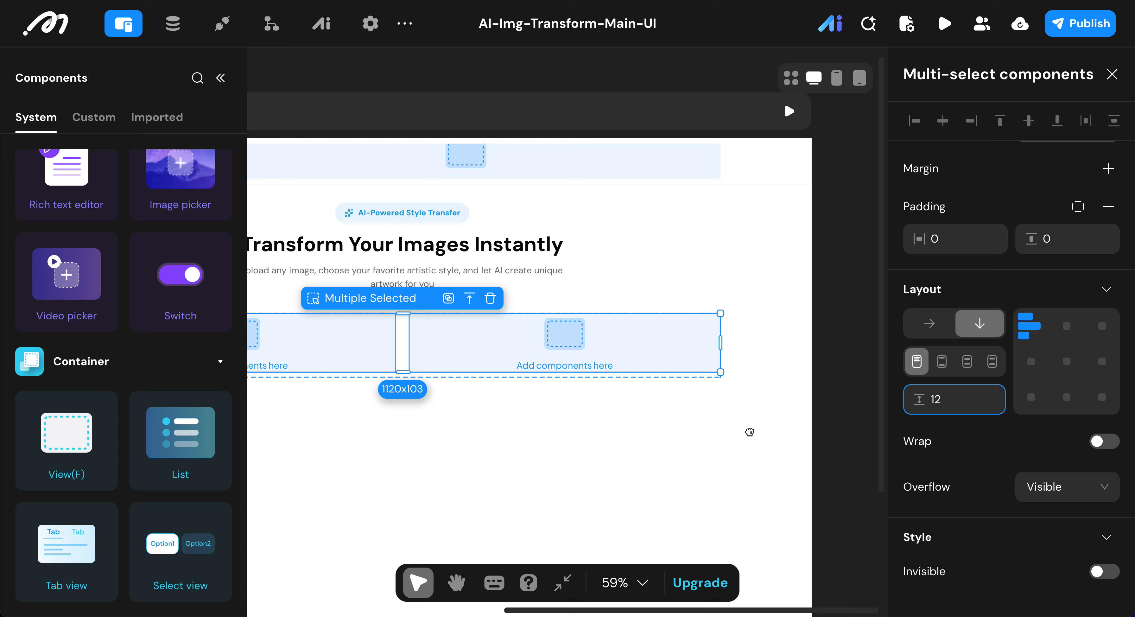
{"action": "left_click", "coordinate": [198, 485]}
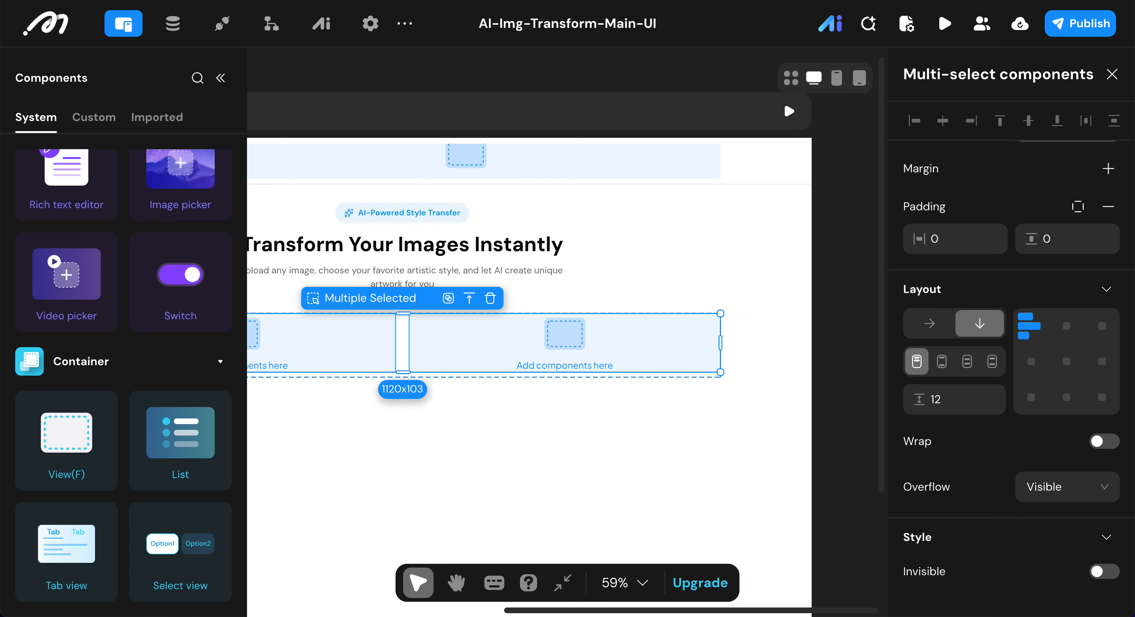
{"action": "scroll", "coordinate": [658, 333], "scroll_direction": "left", "scroll_amount": 3}
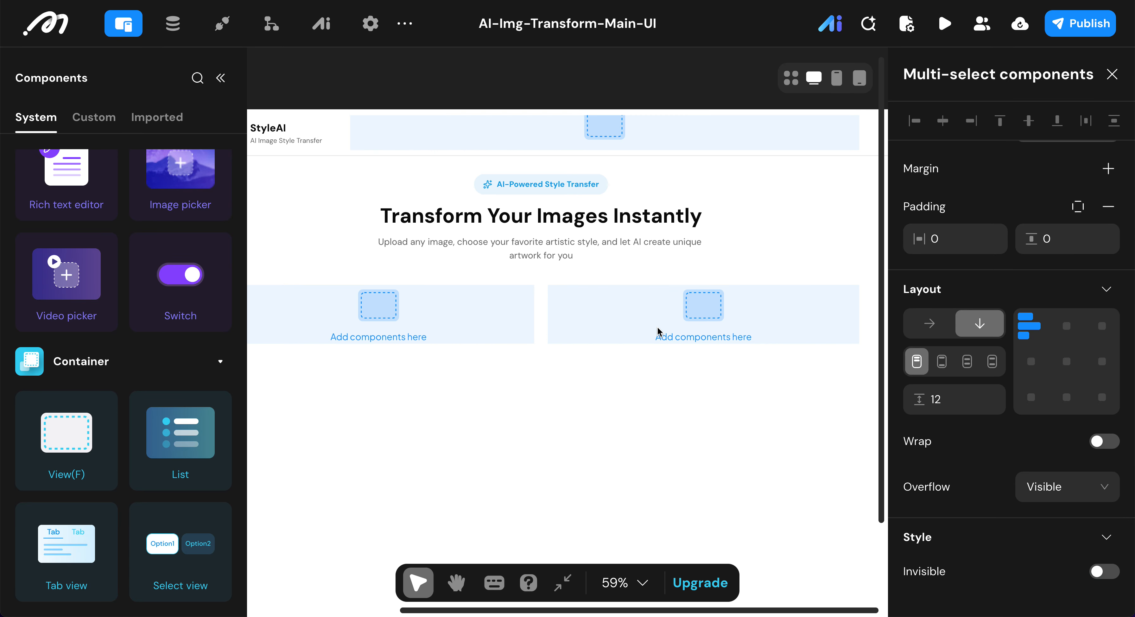
{"action": "scroll", "coordinate": [1048, 355], "scroll_direction": "down", "scroll_amount": 8}
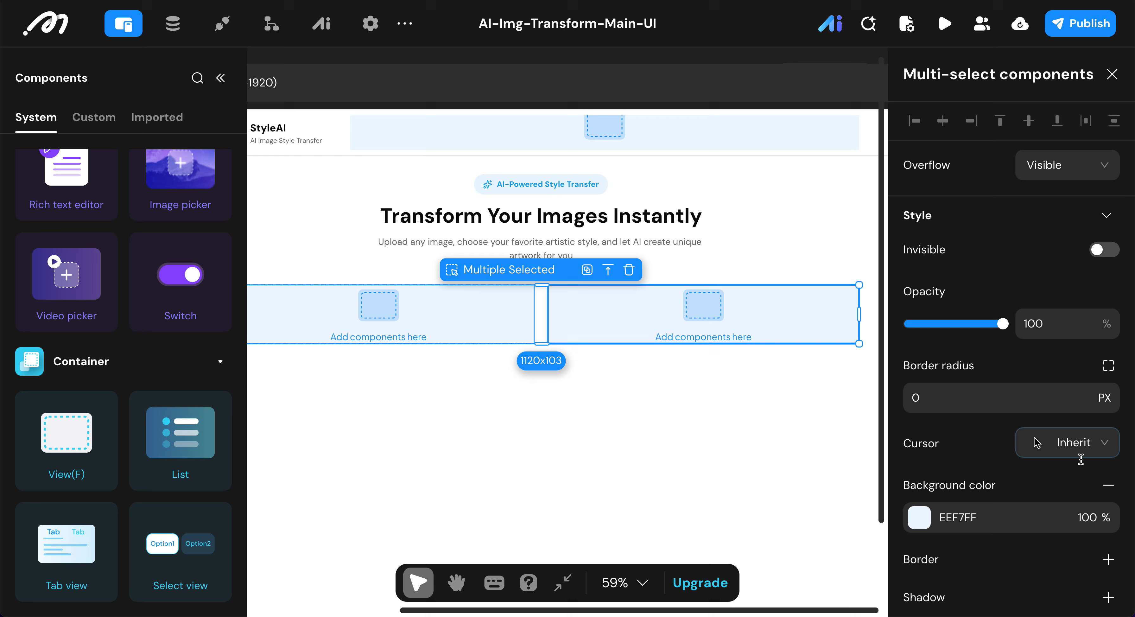
Step: Remove the background color from both inner views of the Image IO View
{"action": "left_click", "coordinate": [1108, 423]}
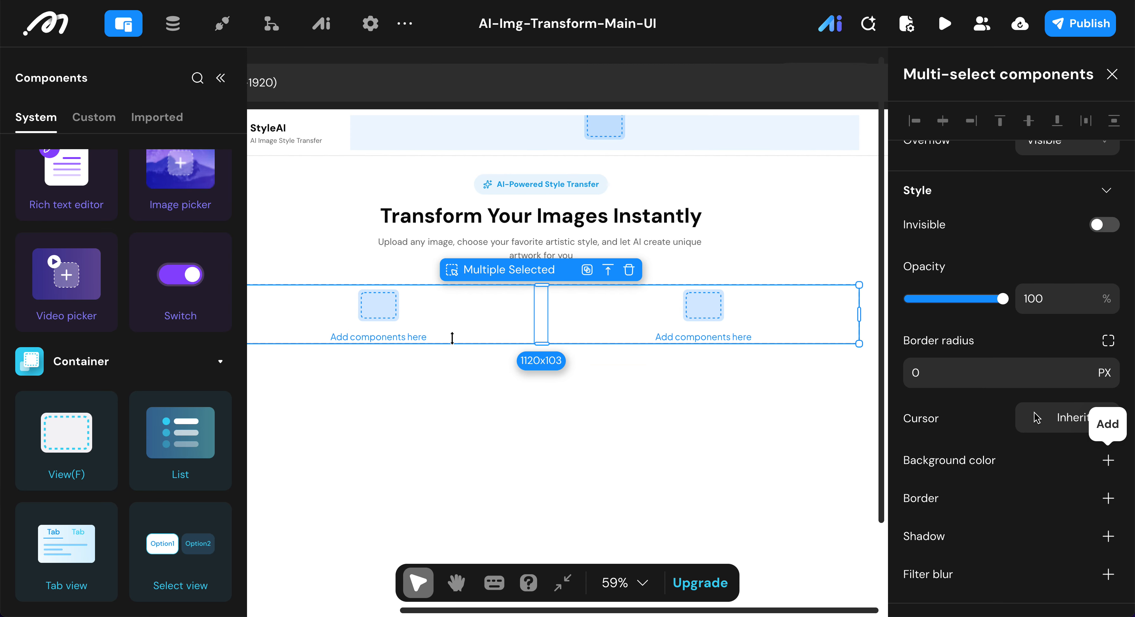
{"action": "scroll", "coordinate": [179, 286], "scroll_direction": "up", "scroll_amount": 5}
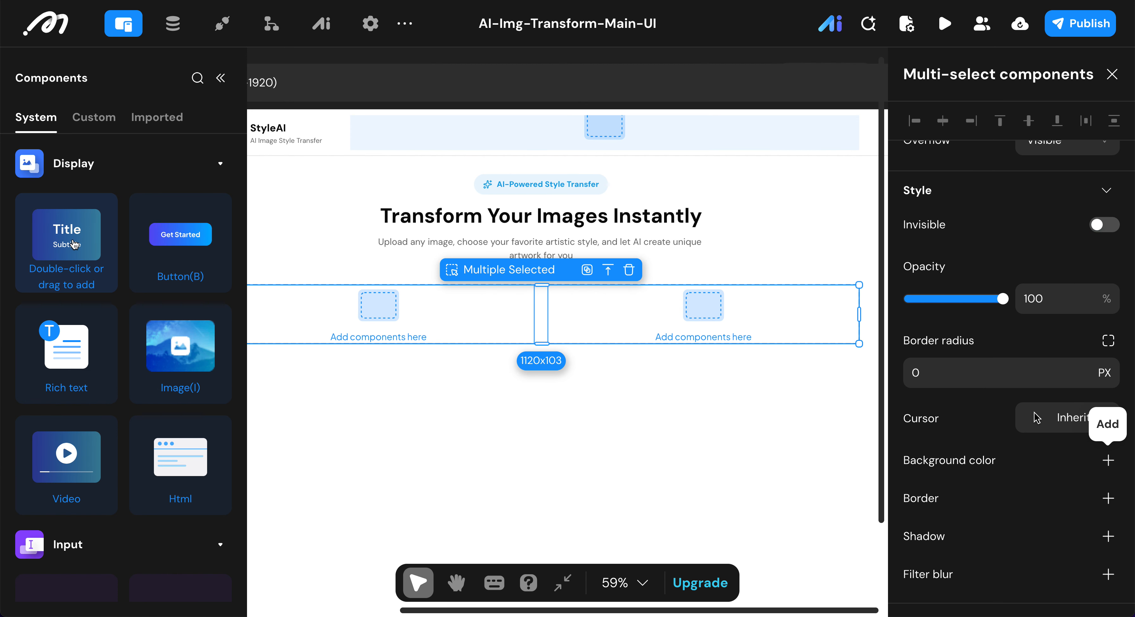
{"action": "scroll", "coordinate": [484, 286], "scroll_direction": "left", "scroll_amount": 5}
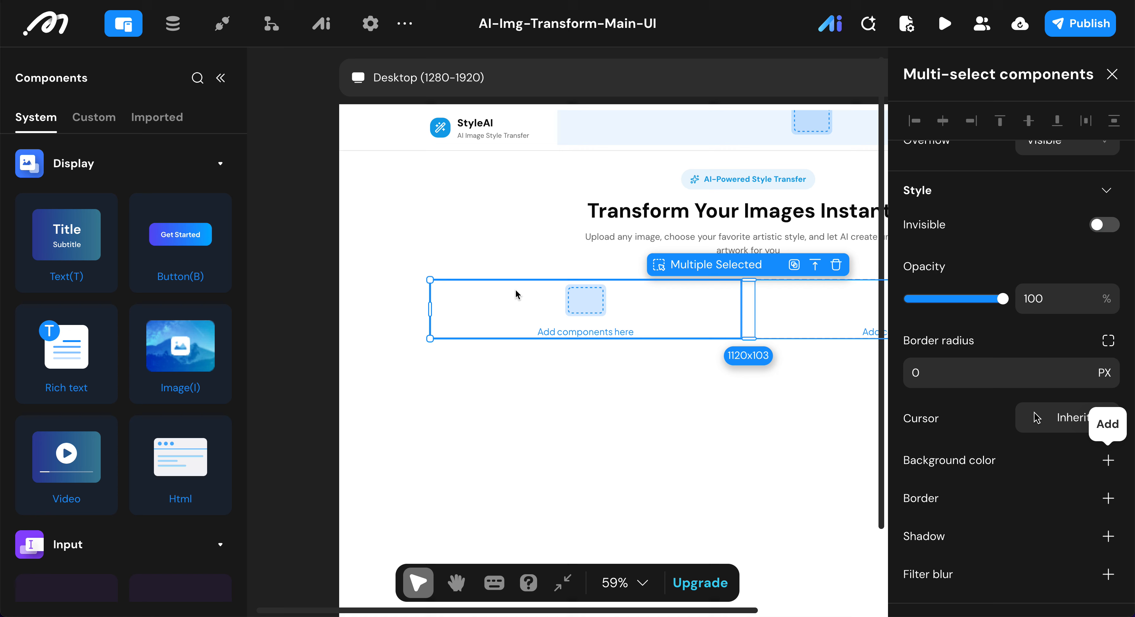
Step: Rename the first inner view of the Image IO View to "Original Image View"
{"action": "left_click", "coordinate": [625, 218]}
{"action": "left_click", "coordinate": [594, 314]}
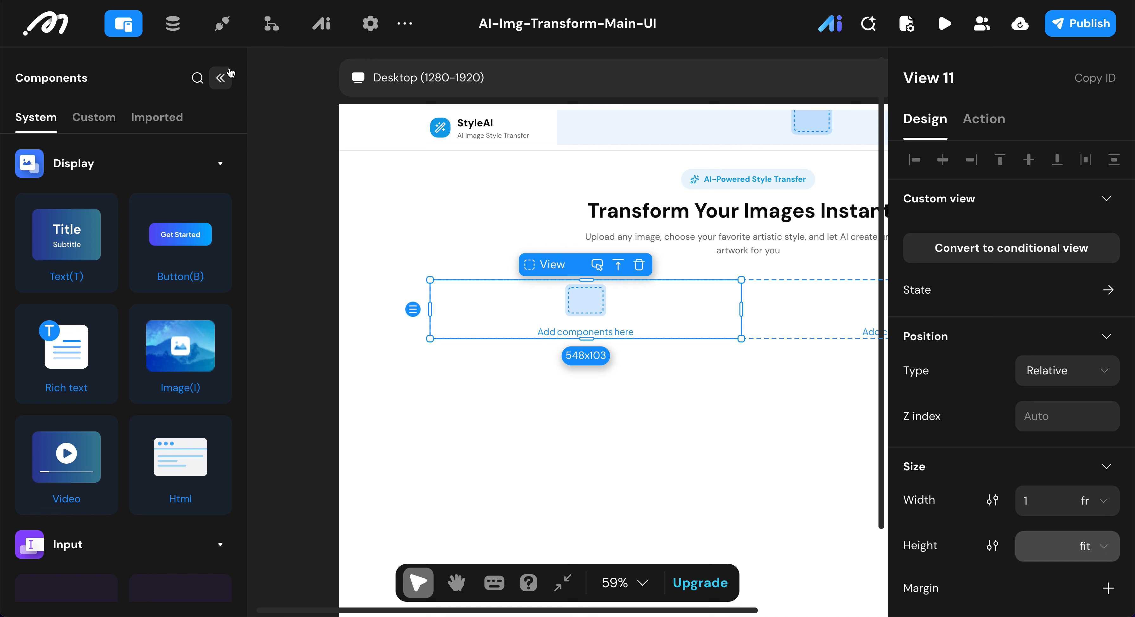
{"action": "left_click", "coordinate": [220, 78]}
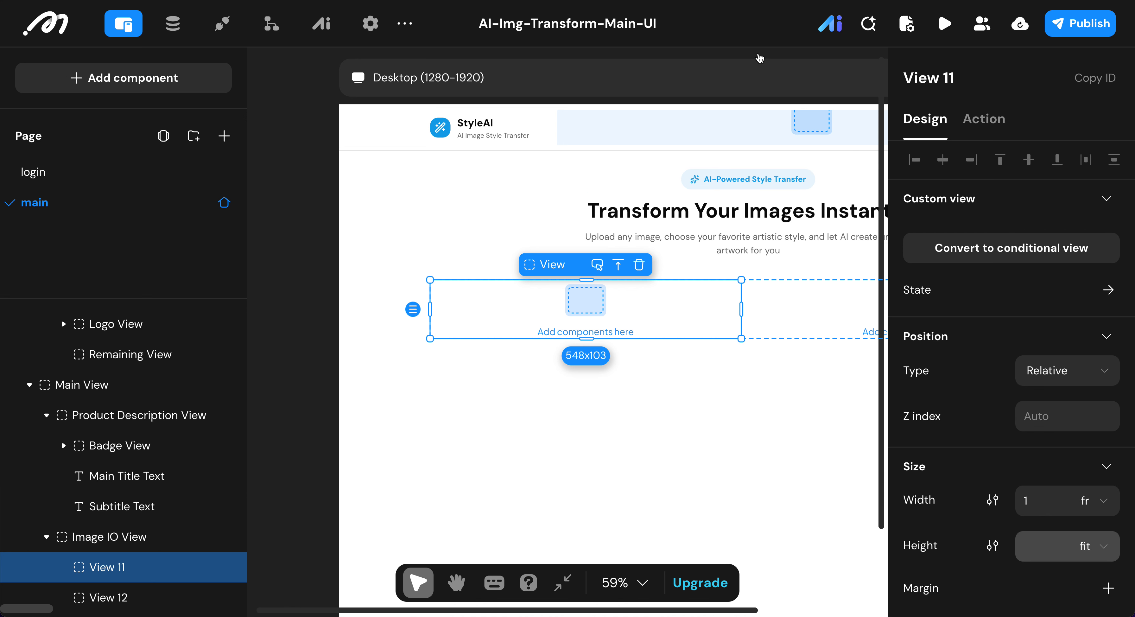
{"action": "left_click", "coordinate": [967, 71]}
{"action": "key", "text": "BackSpace"}
{"action": "key", "text": "BackSpace"}
{"action": "key", "text": "BackSpace"}
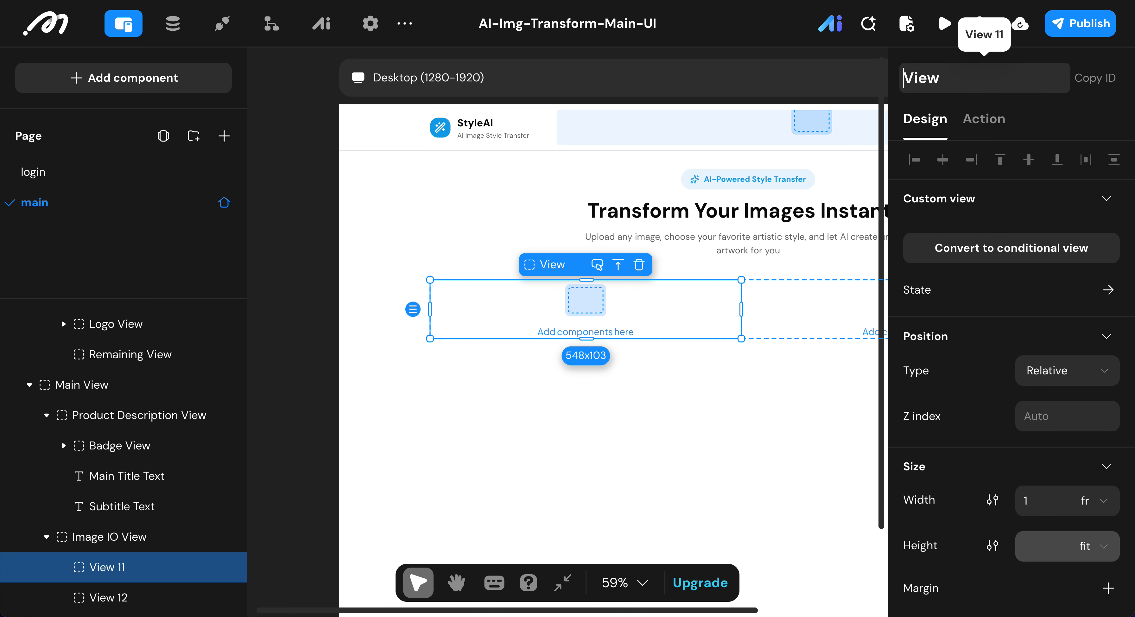
{"action": "type", "text": "origin"}
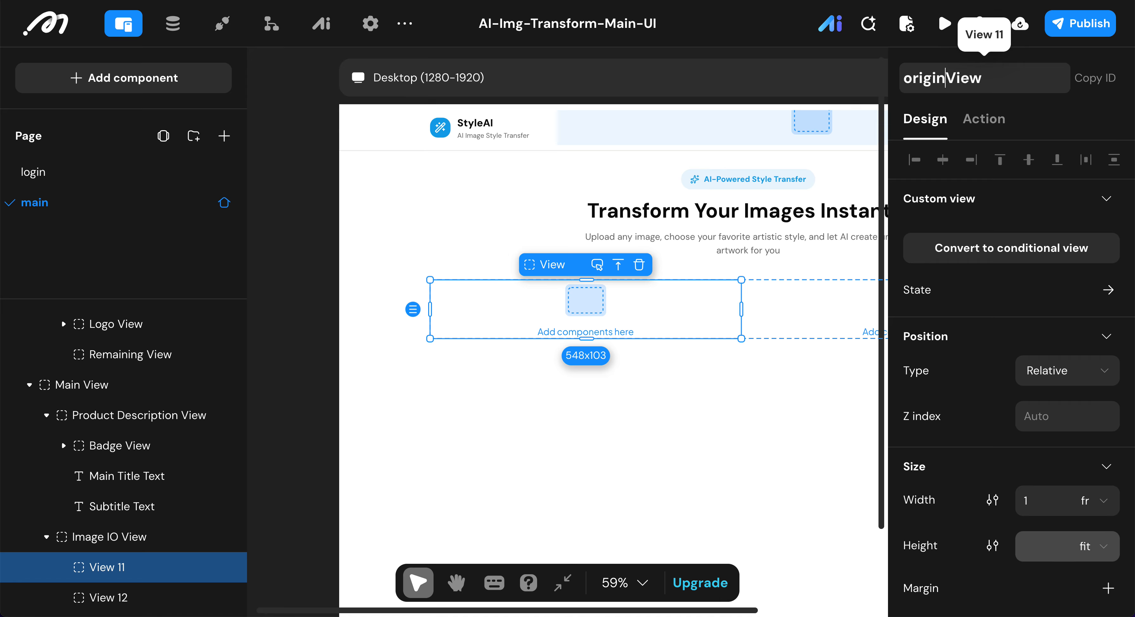
{"action": "type", "text": "al Image"}
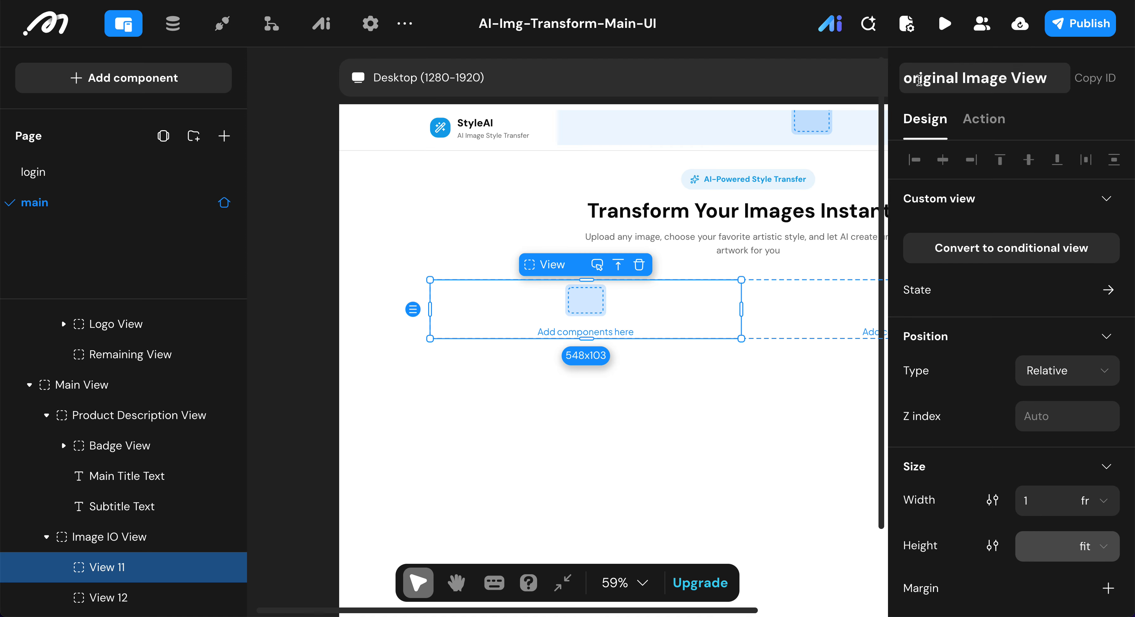
{"action": "key", "text": "Home"}
{"action": "key", "text": "Delete"}
{"action": "type", "text": "O"}
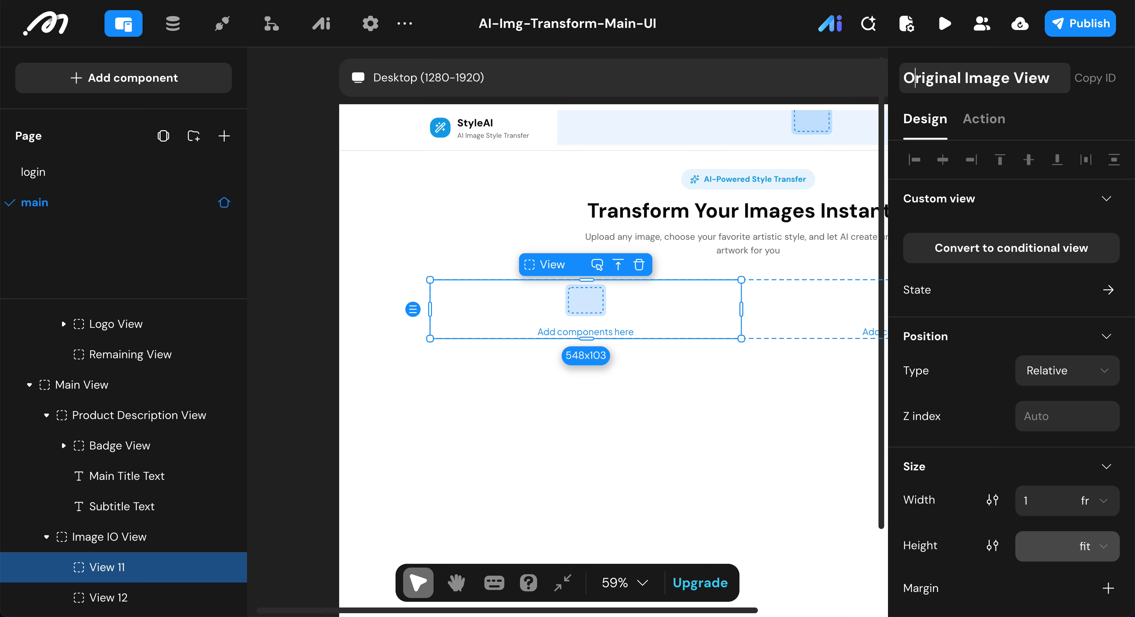
{"action": "key", "text": "Return"}
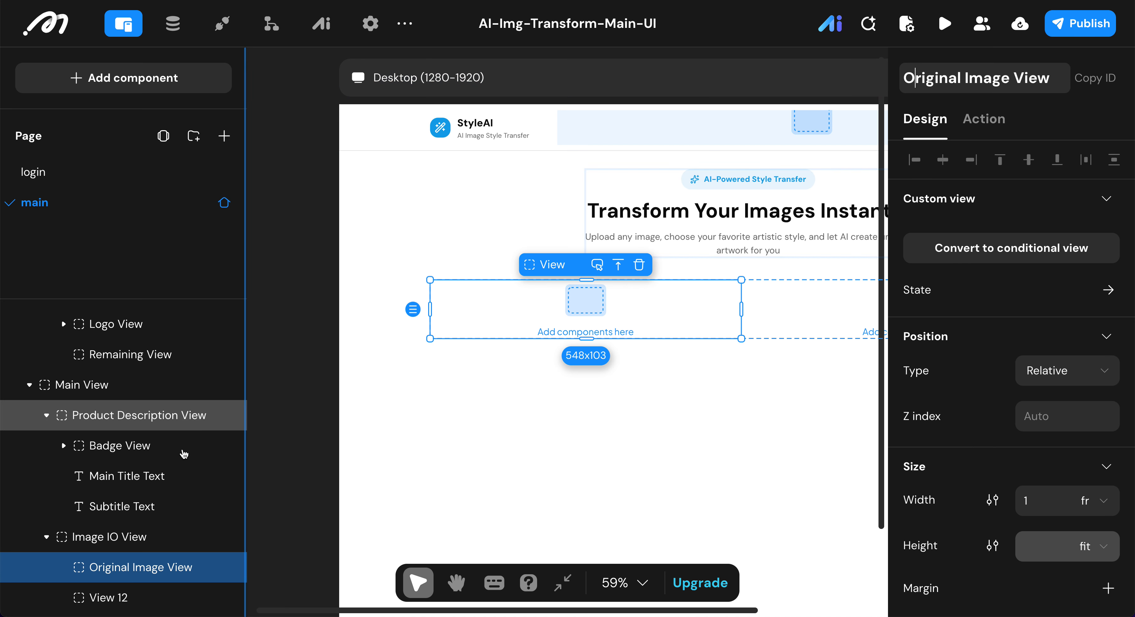
Step: Rename the second inner view of the Image IO View to "Result View"
{"action": "left_click", "coordinate": [150, 595]}
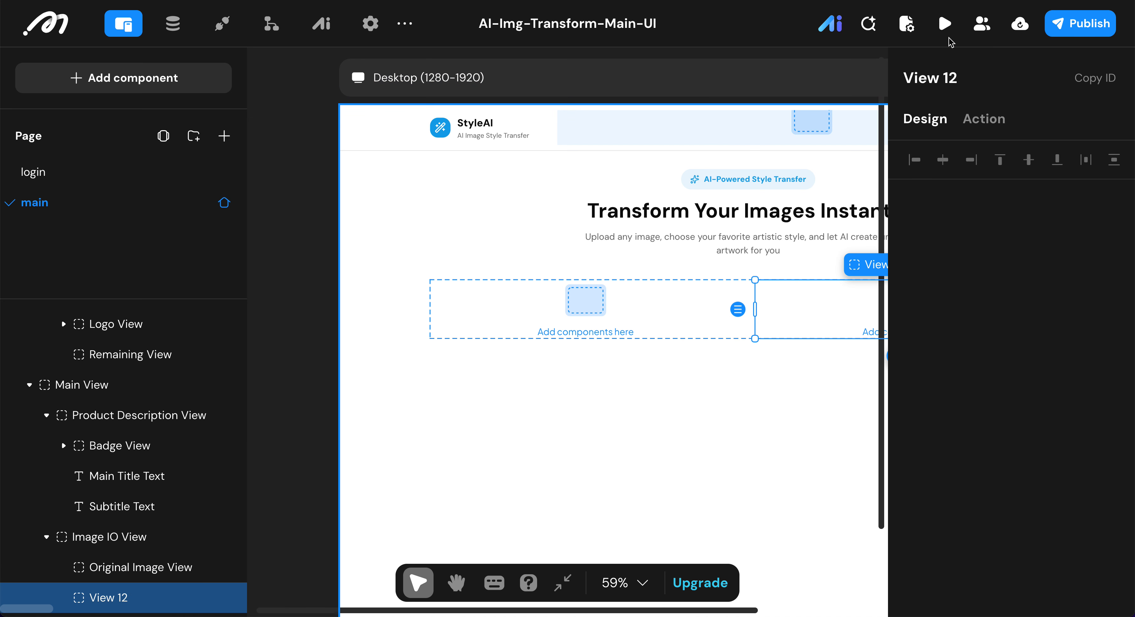
{"action": "left_click", "coordinate": [994, 82]}
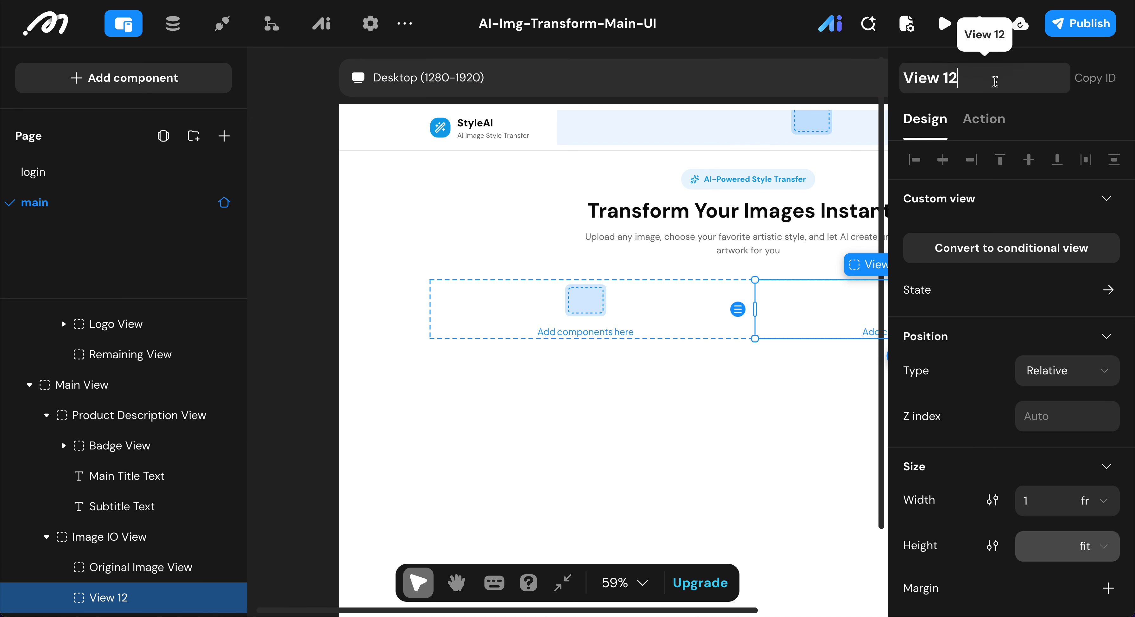
{"action": "key", "text": "BackSpace"}
{"action": "key", "text": "BackSpace"}
{"action": "key", "text": "BackSpace"}
{"action": "type", "text": "result"}
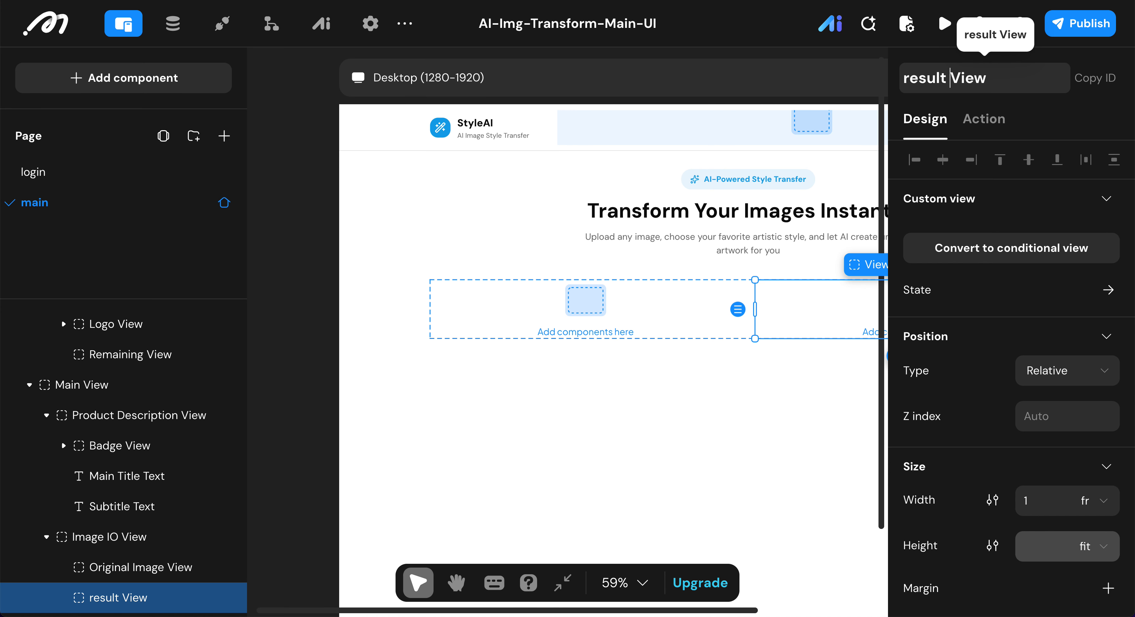
{"action": "key", "text": "Left"}
{"action": "key", "text": "Left"}
{"action": "key", "text": "Left"}
{"action": "key", "text": "Left"}
{"action": "key", "text": "Left"}
{"action": "key", "text": "Left"}
{"action": "key", "text": "BackSpace"}
{"action": "type", "text": "R"}
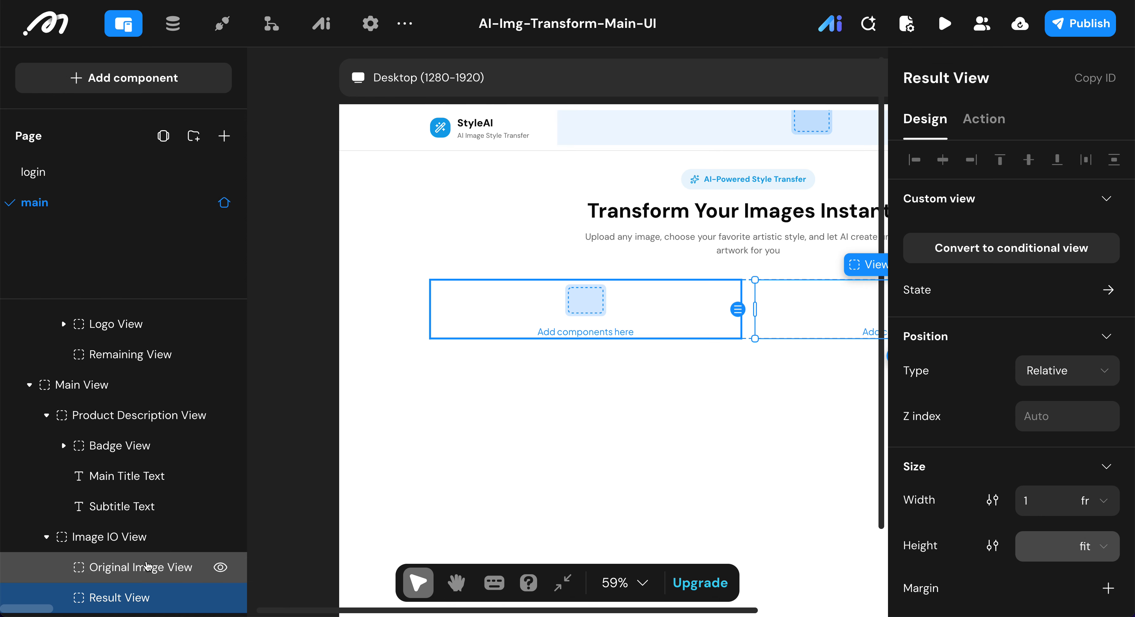
Step: Add a Text component and an Image picker below it inside the Original Image View
{"action": "left_click", "coordinate": [147, 565]}
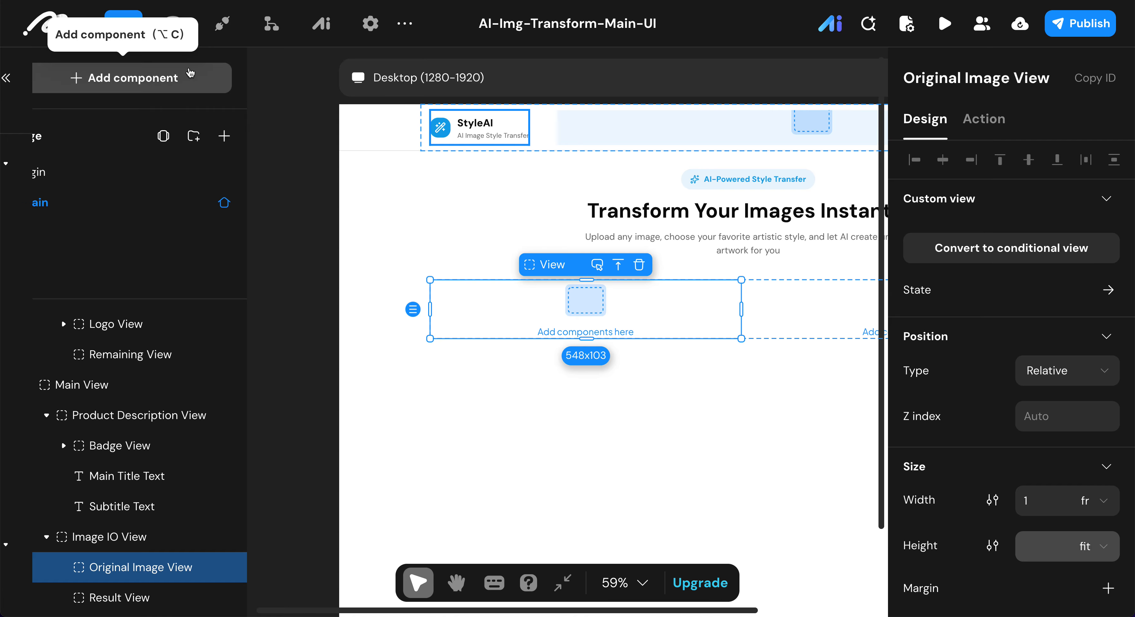
{"action": "left_click", "coordinate": [190, 76]}
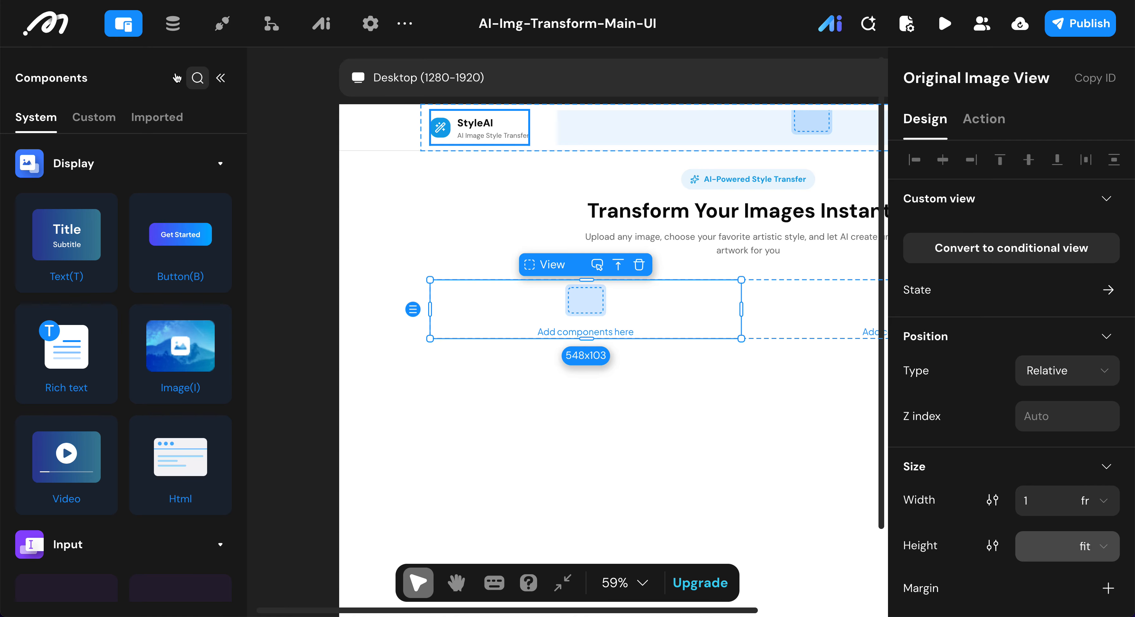
{"action": "double_click", "coordinate": [70, 247]}
{"action": "scroll", "coordinate": [84, 423], "scroll_direction": "down", "scroll_amount": 3}
{"action": "scroll", "coordinate": [83, 423], "scroll_direction": "down", "scroll_amount": 8}
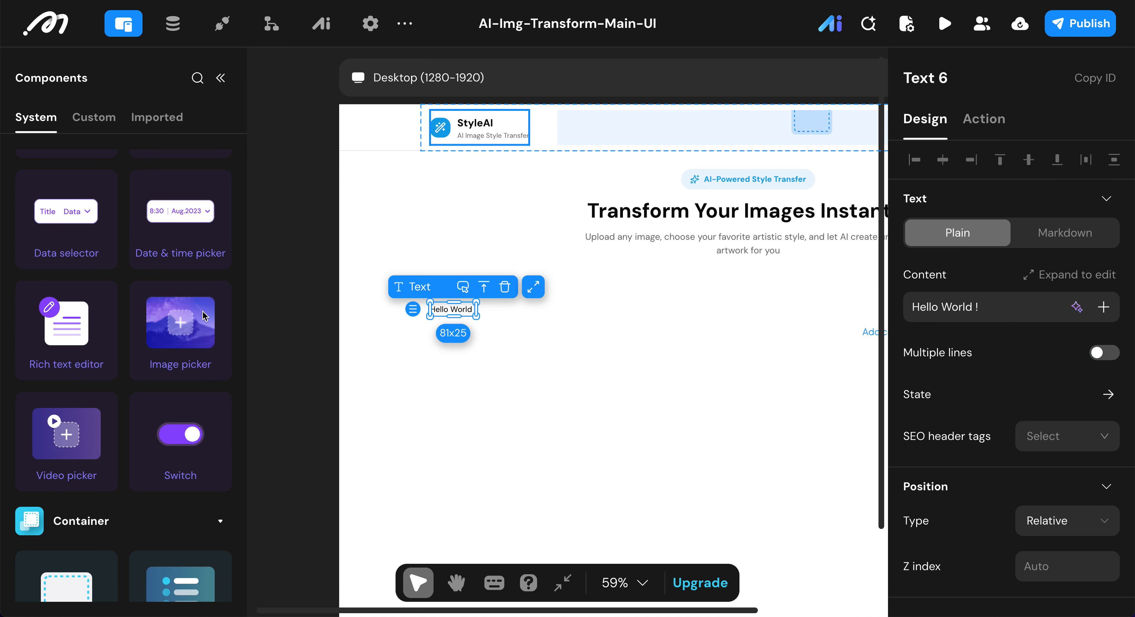
{"action": "double_click", "coordinate": [182, 334]}
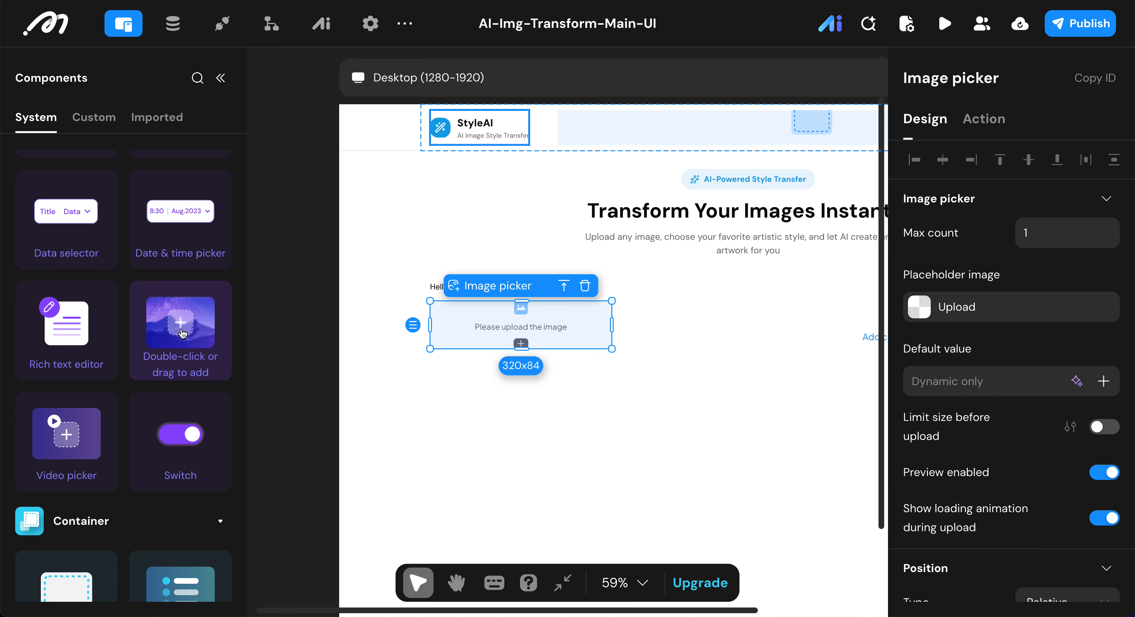
{"action": "left_click", "coordinate": [224, 78]}
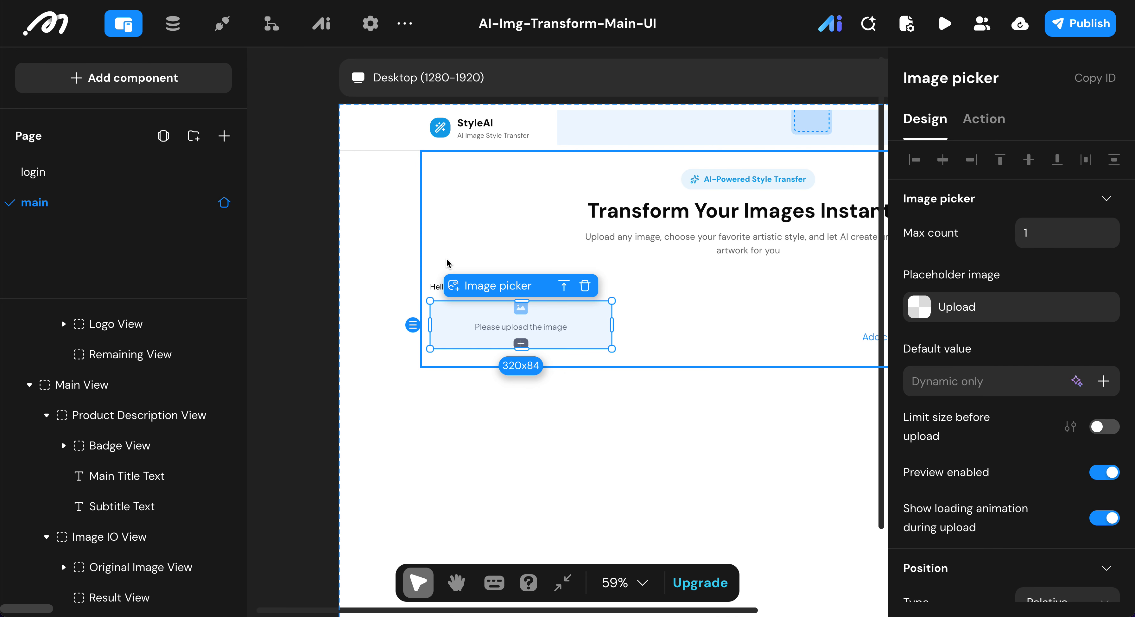
Step: Rename the new text component in the Original Image View to "Upload Title Text"
{"action": "left_click", "coordinate": [433, 287]}
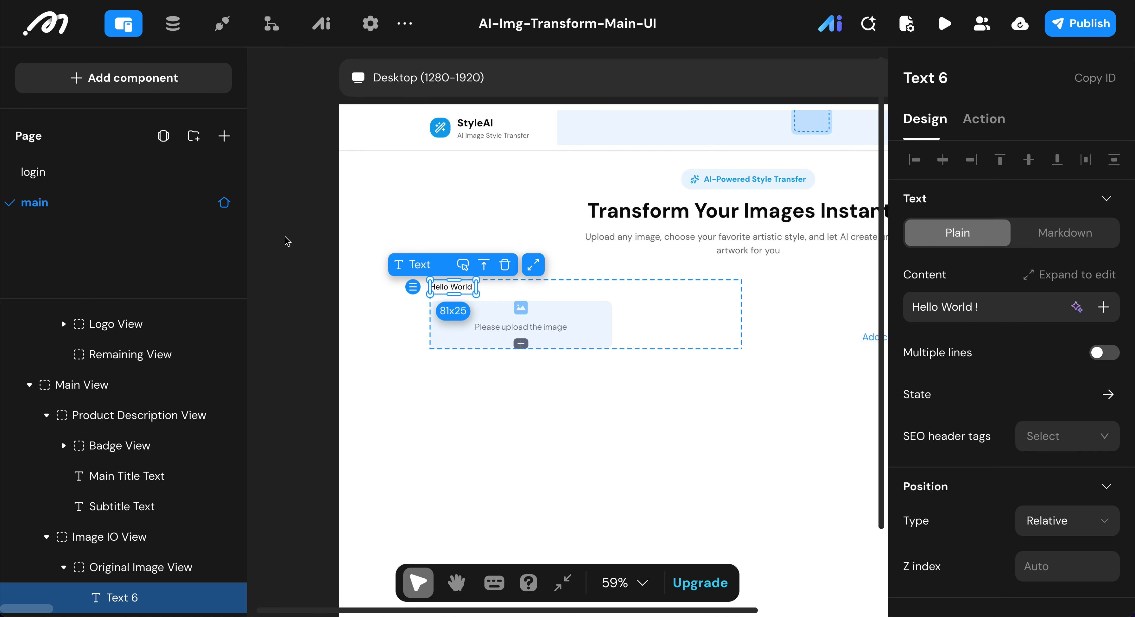
{"action": "left_click", "coordinate": [1095, 78]}
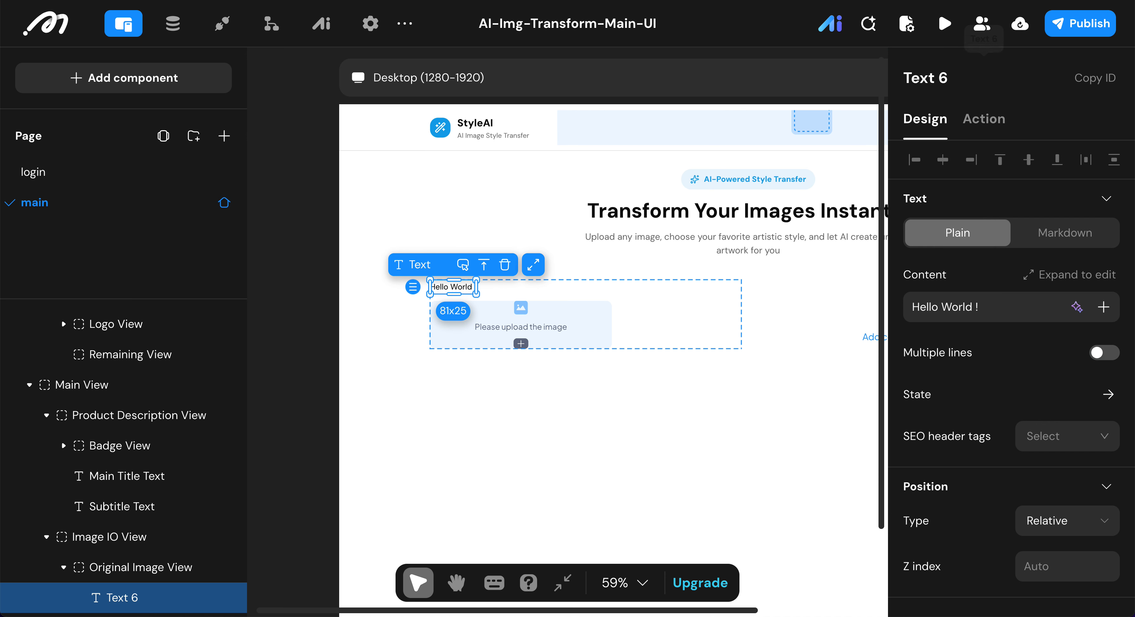
{"action": "left_click", "coordinate": [925, 78]}
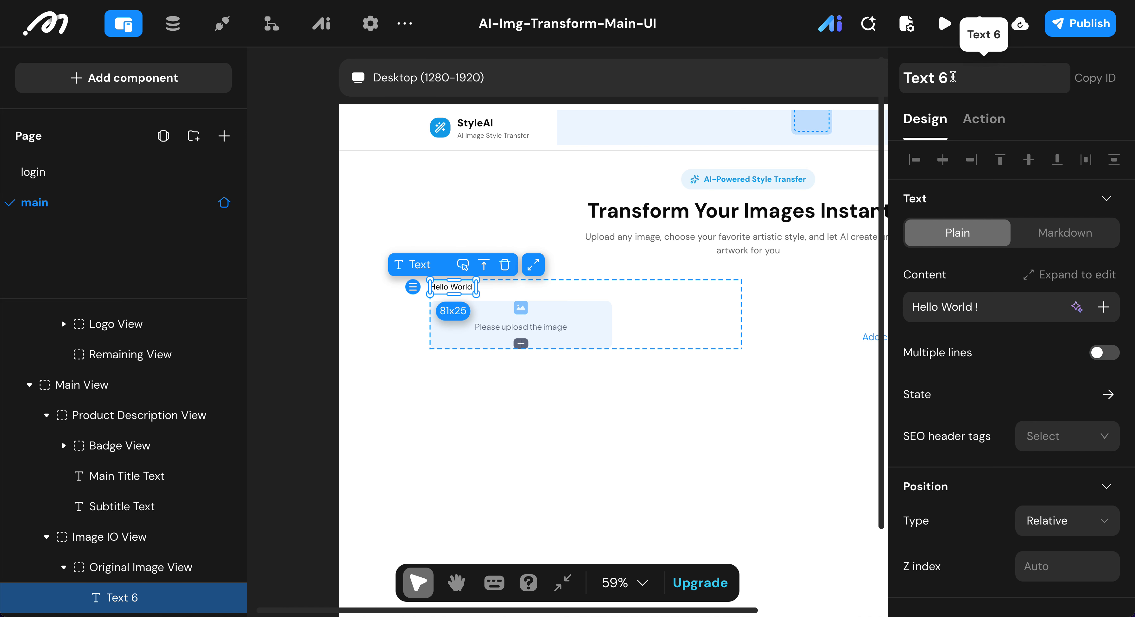
{"action": "key", "text": "BackSpace"}
{"action": "type", "text": "Upload "}
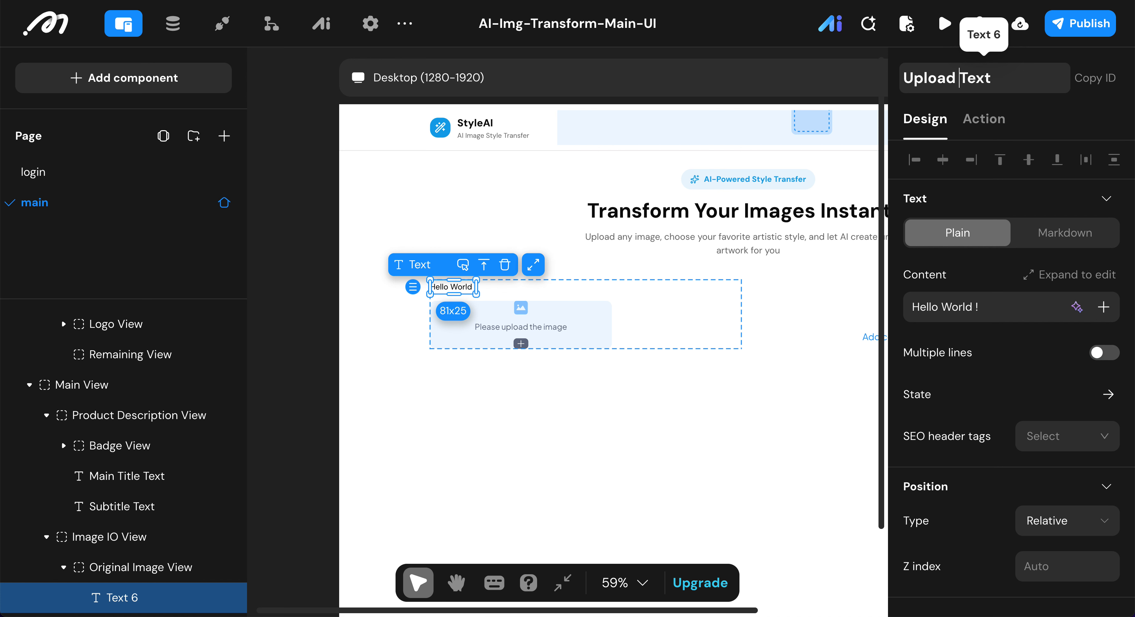
{"action": "type", "text": "Title T"}
{"action": "key", "text": "Return"}
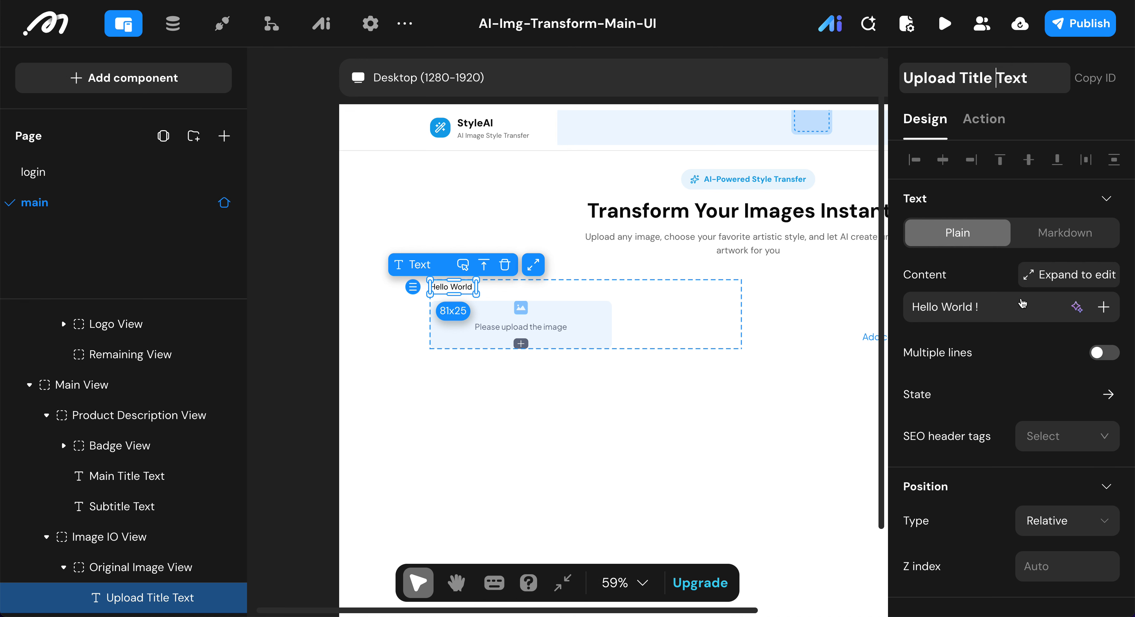
Step: Set the content of the Upload Title Text to "Original Image"
{"action": "left_click", "coordinate": [1013, 307]}
{"action": "key", "text": "ctrl+a"}
{"action": "key", "text": "BackSpace"}
{"action": "type", "text": "O"}
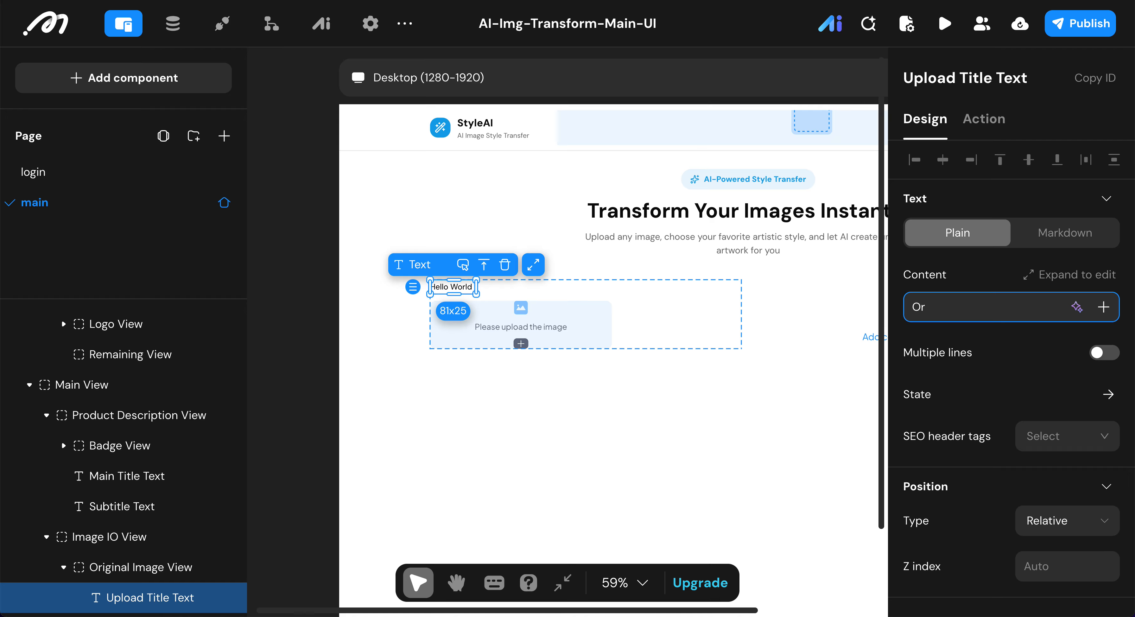
{"action": "type", "text": "riginal Image"}
{"action": "left_click", "coordinate": [1038, 345]}
Step: Set the Upload Title Text's font size to 16 and its line height to 24
{"action": "scroll", "coordinate": [1013, 405], "scroll_direction": "down", "scroll_amount": 8}
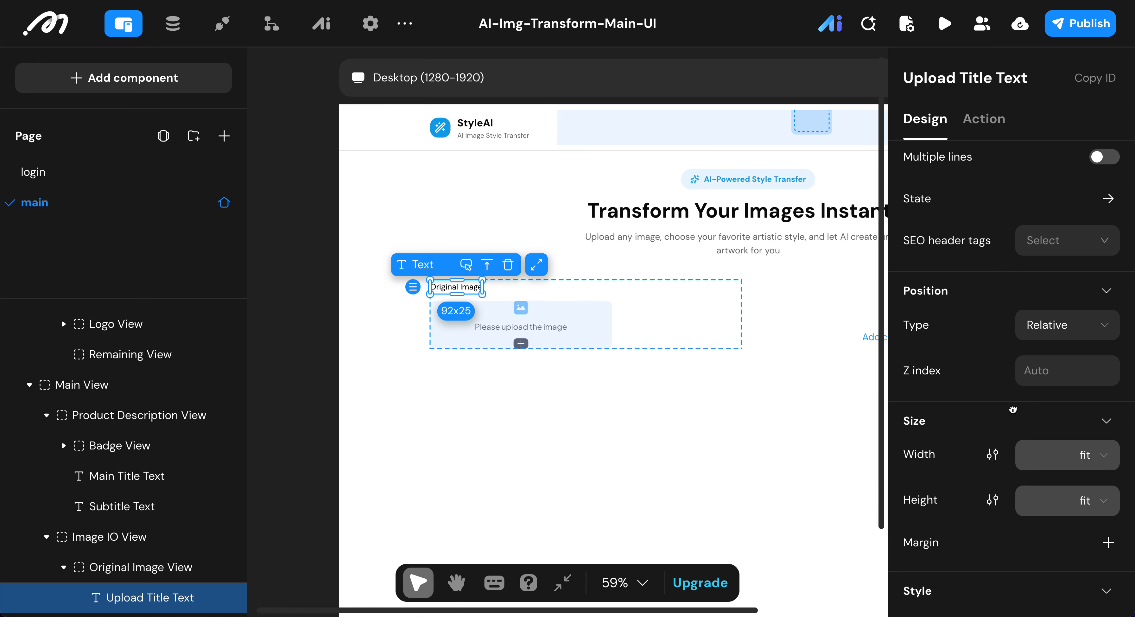
{"action": "scroll", "coordinate": [1013, 410], "scroll_direction": "down", "scroll_amount": 5}
{"action": "scroll", "coordinate": [1012, 410], "scroll_direction": "down", "scroll_amount": 4}
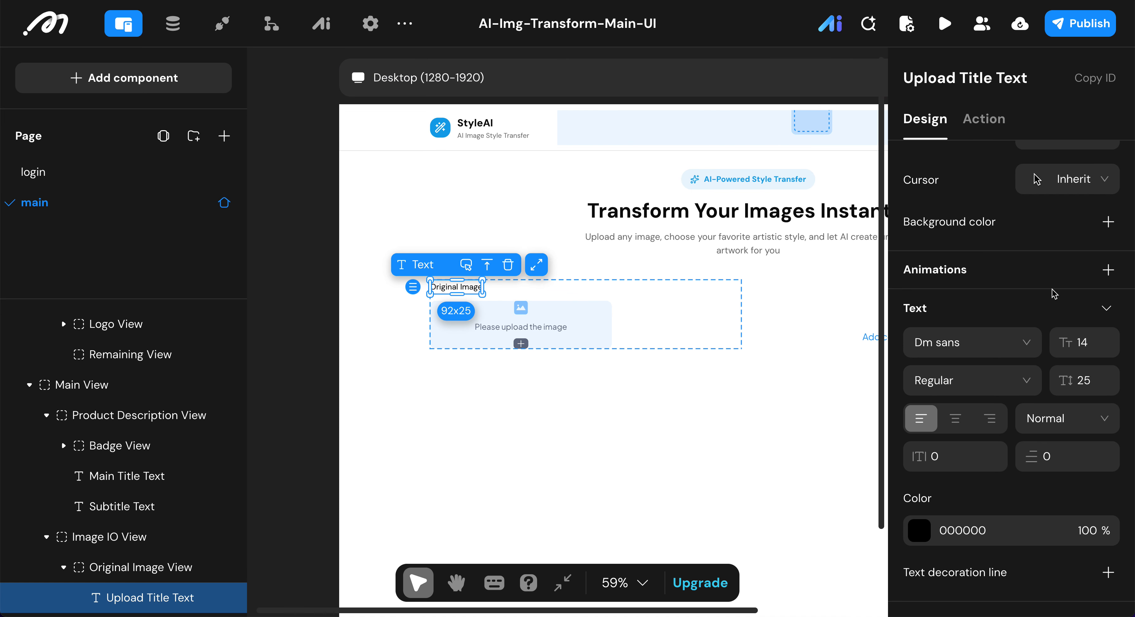
{"action": "left_click", "coordinate": [1093, 340]}
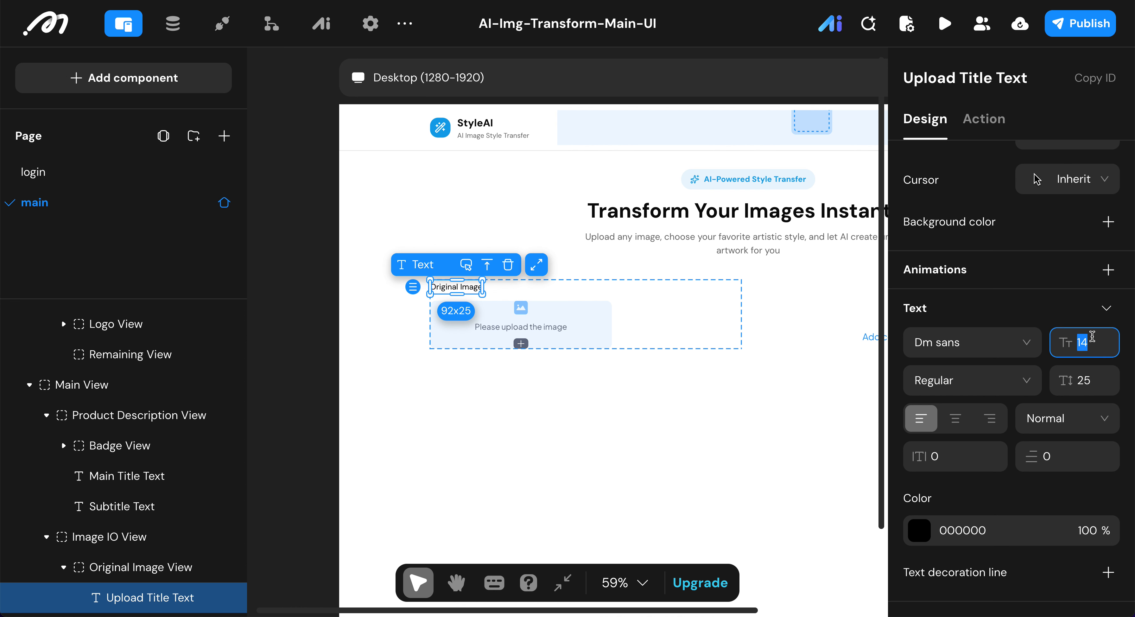
{"action": "type", "text": "16"}
{"action": "left_click", "coordinate": [1097, 381]}
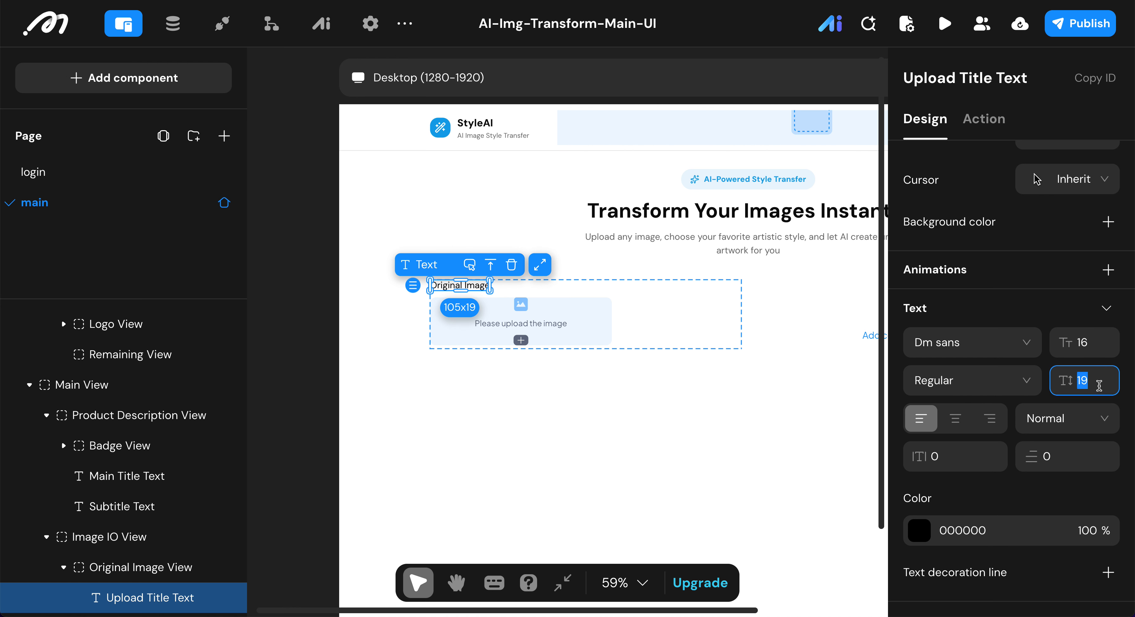
{"action": "type", "text": "24"}
{"action": "key", "text": "Return"}
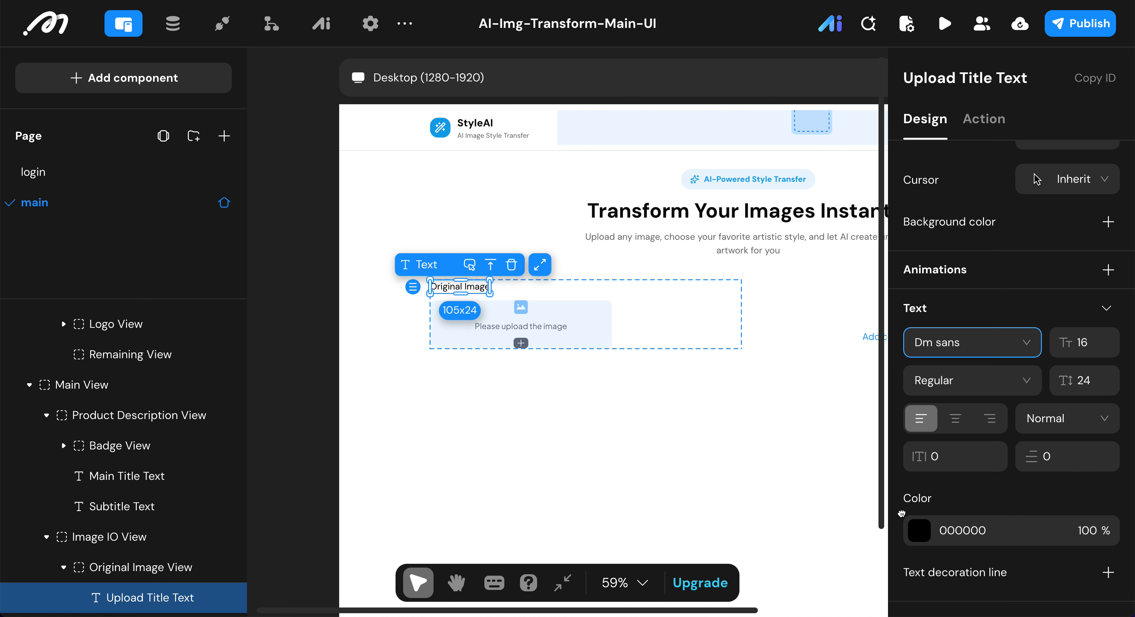
Step: Set the Upload Title Text's font weight to Medium and its color to 0A0A0A
{"action": "left_click", "coordinate": [973, 381]}
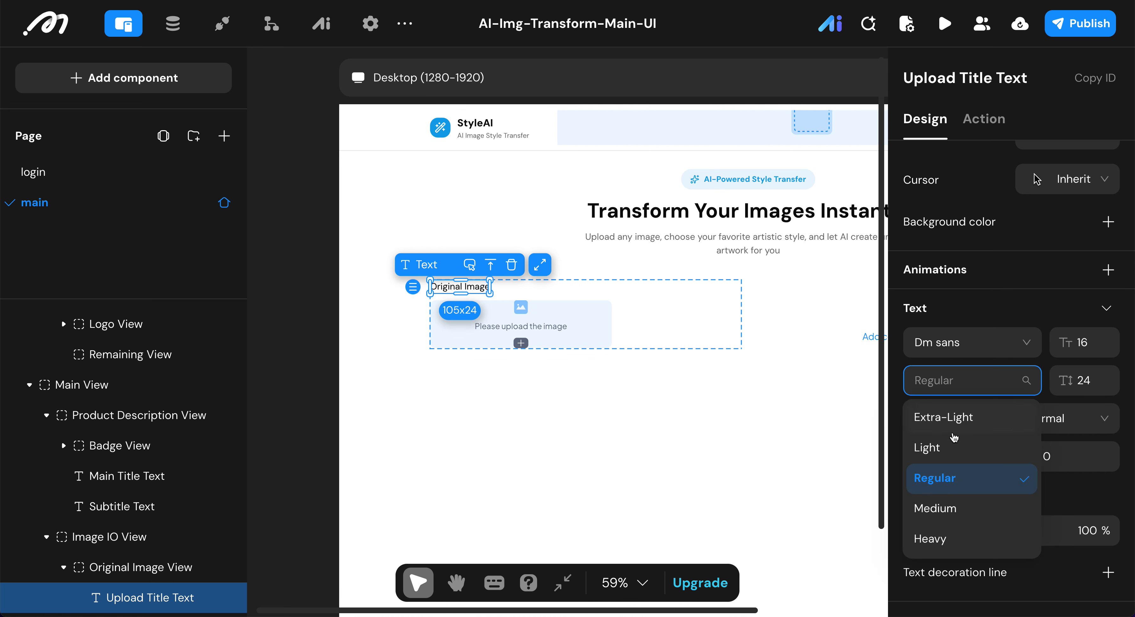
{"action": "left_click", "coordinate": [1001, 502]}
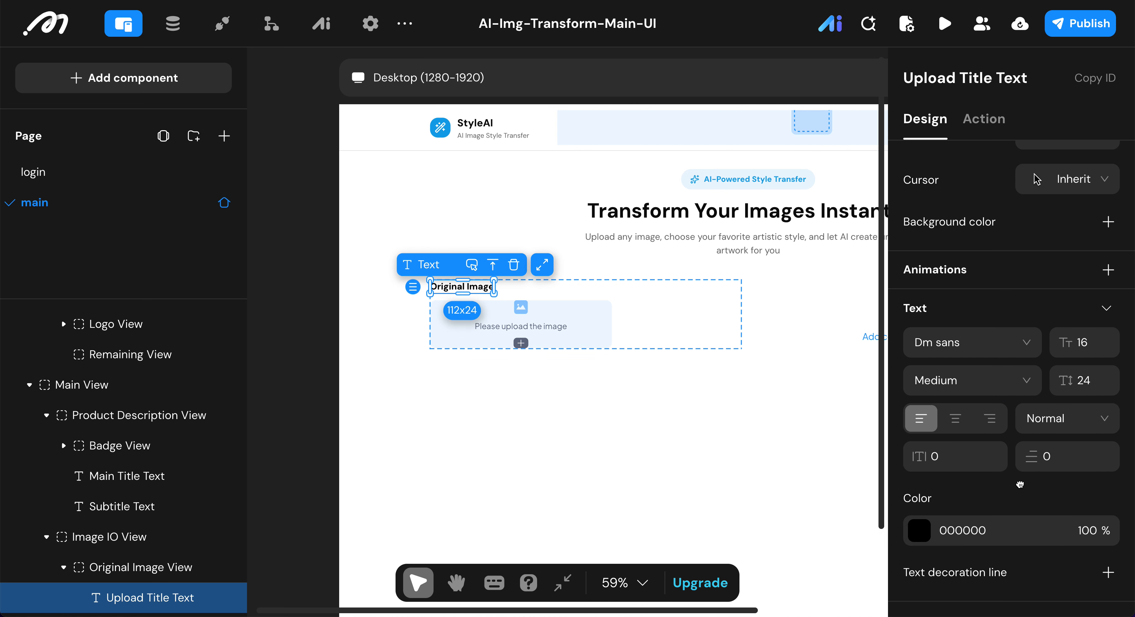
{"action": "left_click", "coordinate": [919, 531]}
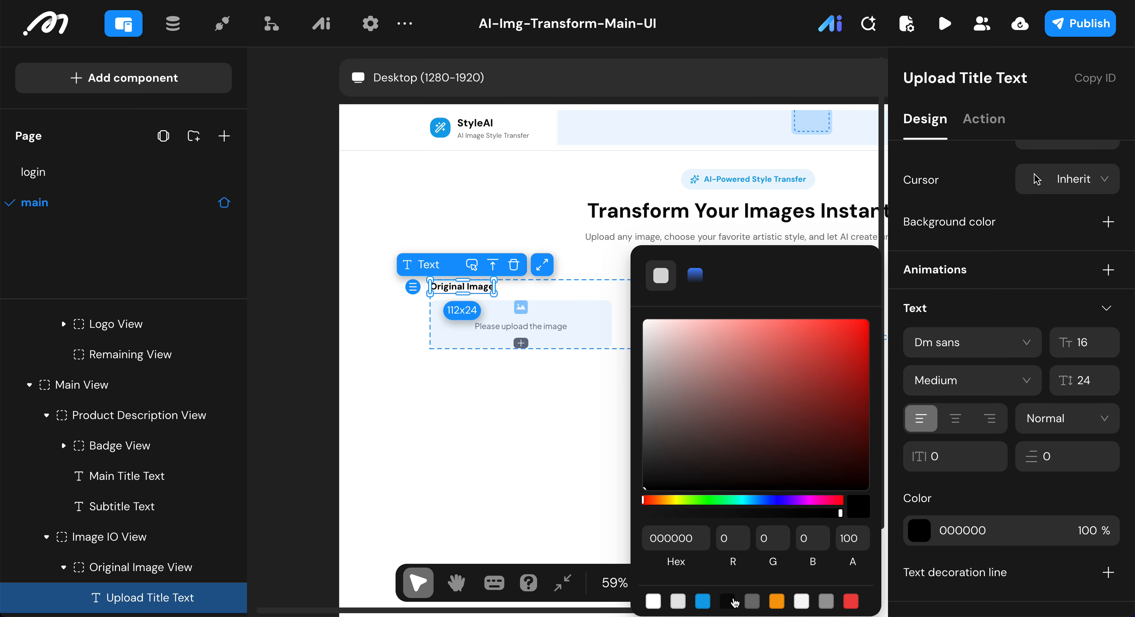
{"action": "left_click", "coordinate": [984, 496]}
Step: Set the width of the image picker in the Original Image View to 100%
{"action": "scroll", "coordinate": [552, 365], "scroll_direction": "right", "scroll_amount": 1}
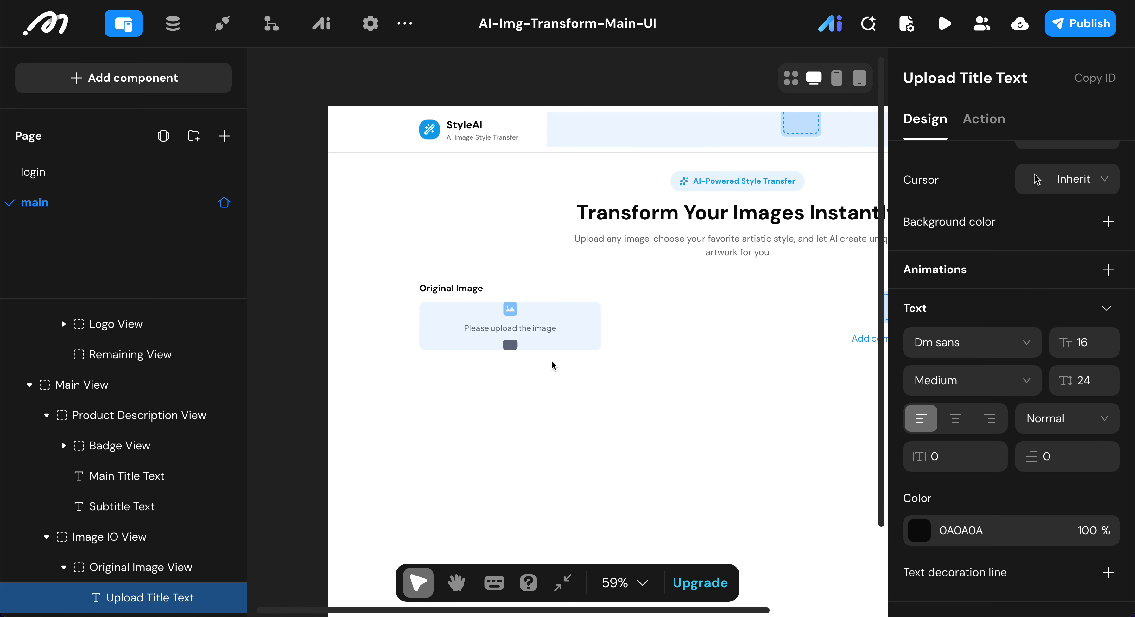
{"action": "left_click", "coordinate": [532, 323]}
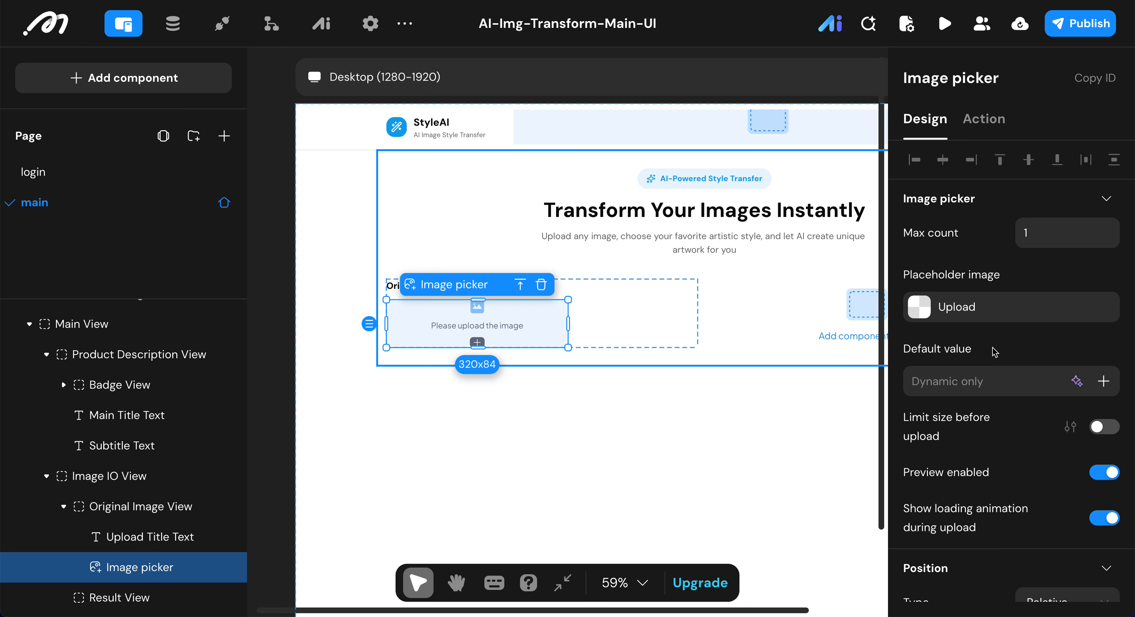
{"action": "scroll", "coordinate": [995, 351], "scroll_direction": "down", "scroll_amount": 6}
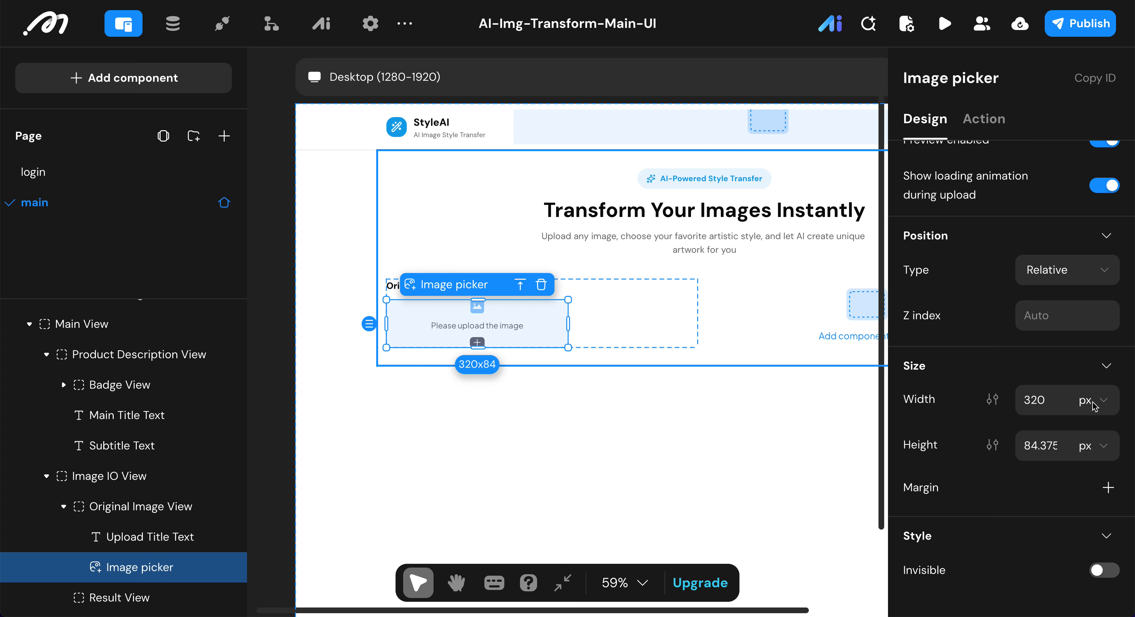
{"action": "left_click", "coordinate": [1105, 405]}
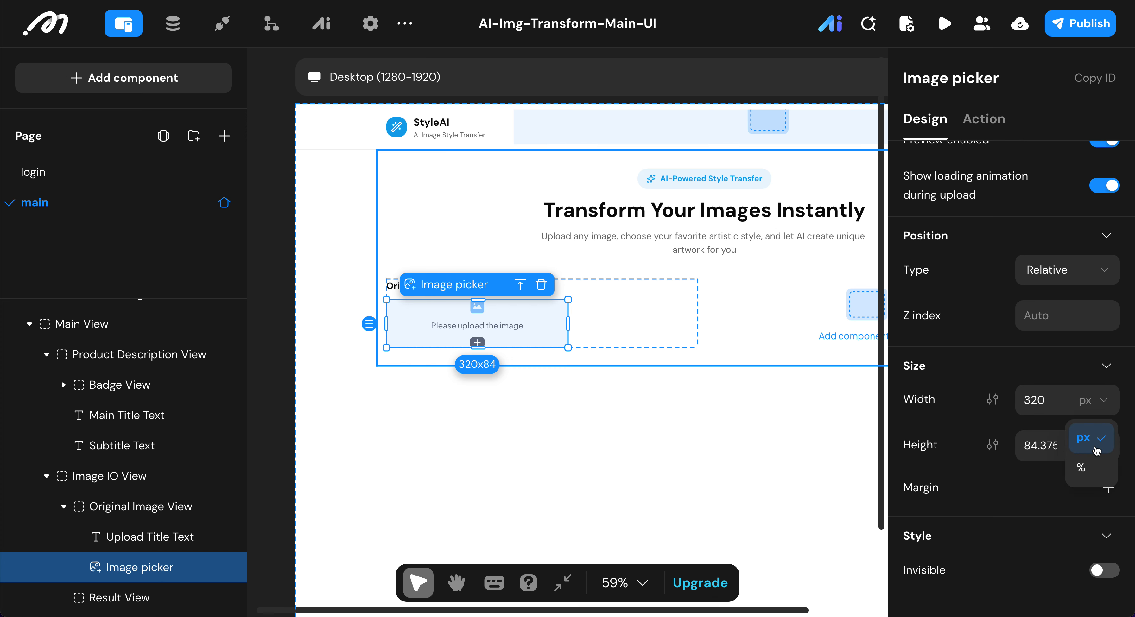
{"action": "left_click", "coordinate": [1088, 465]}
{"action": "left_click", "coordinate": [1048, 402]}
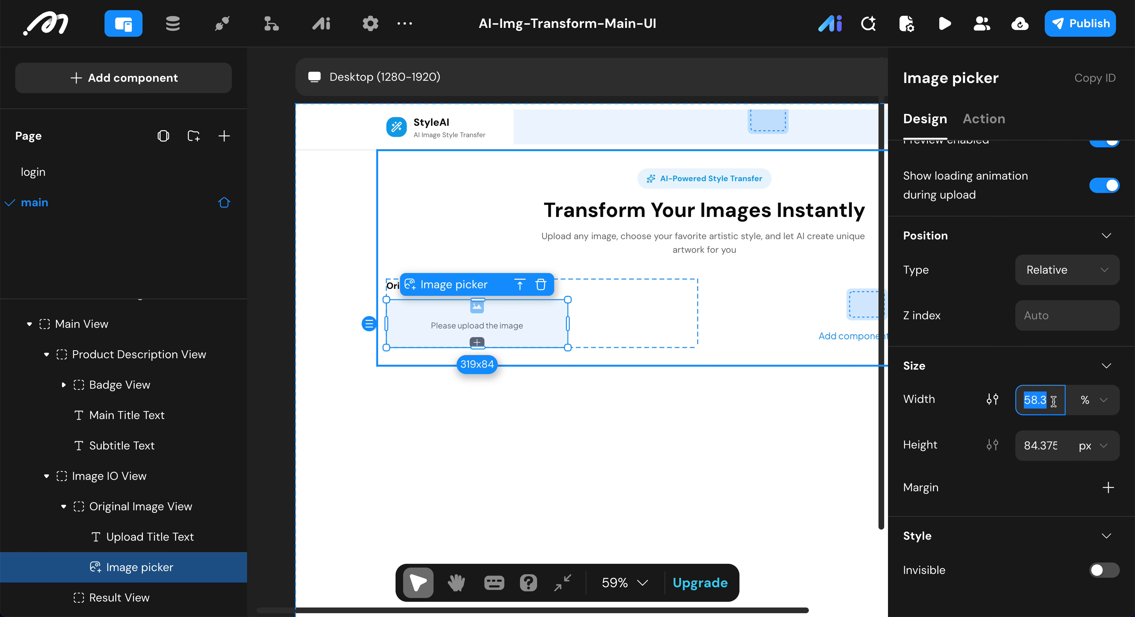
{"action": "type", "text": "100"}
{"action": "key", "text": "Return"}
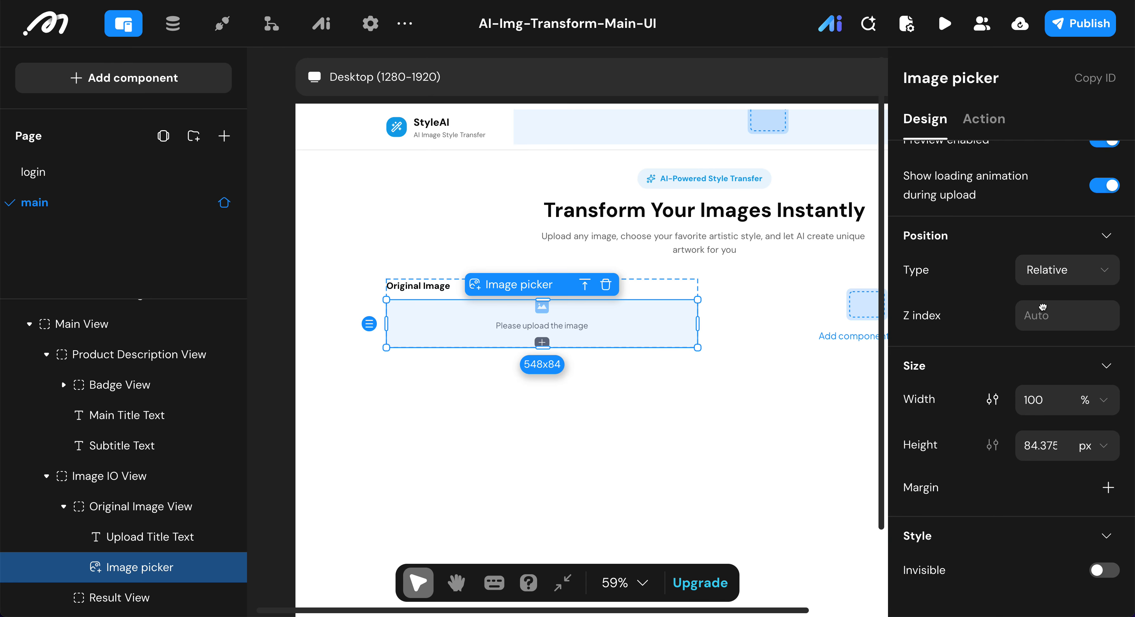
Step: Set the image picker's height to 648 px
{"action": "left_click", "coordinate": [1098, 447]}
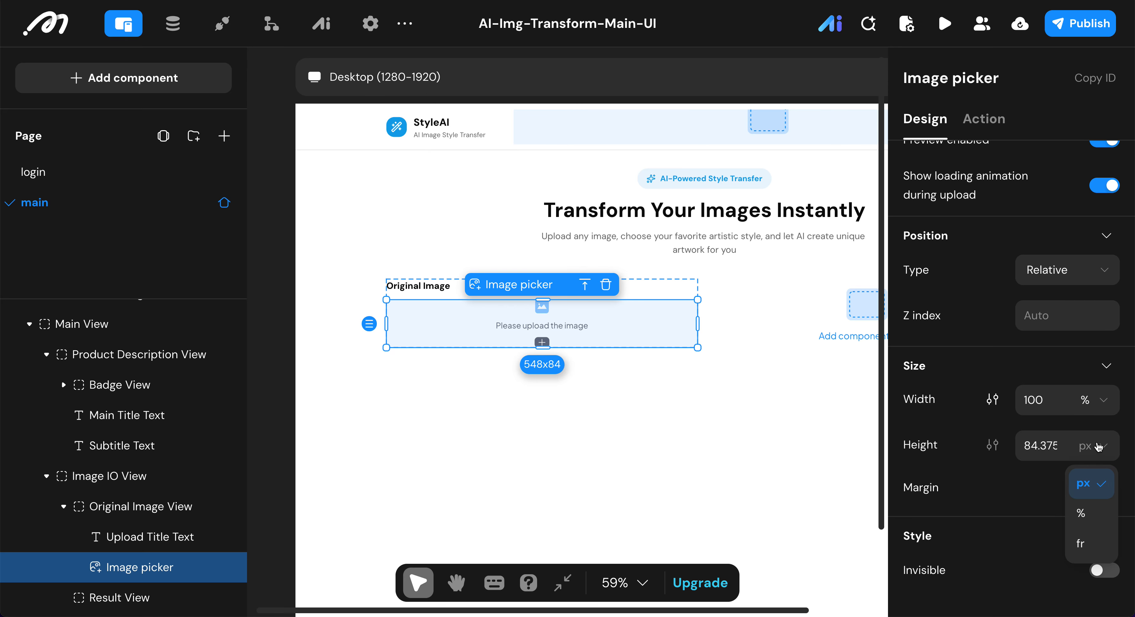
{"action": "left_click", "coordinate": [1055, 449]}
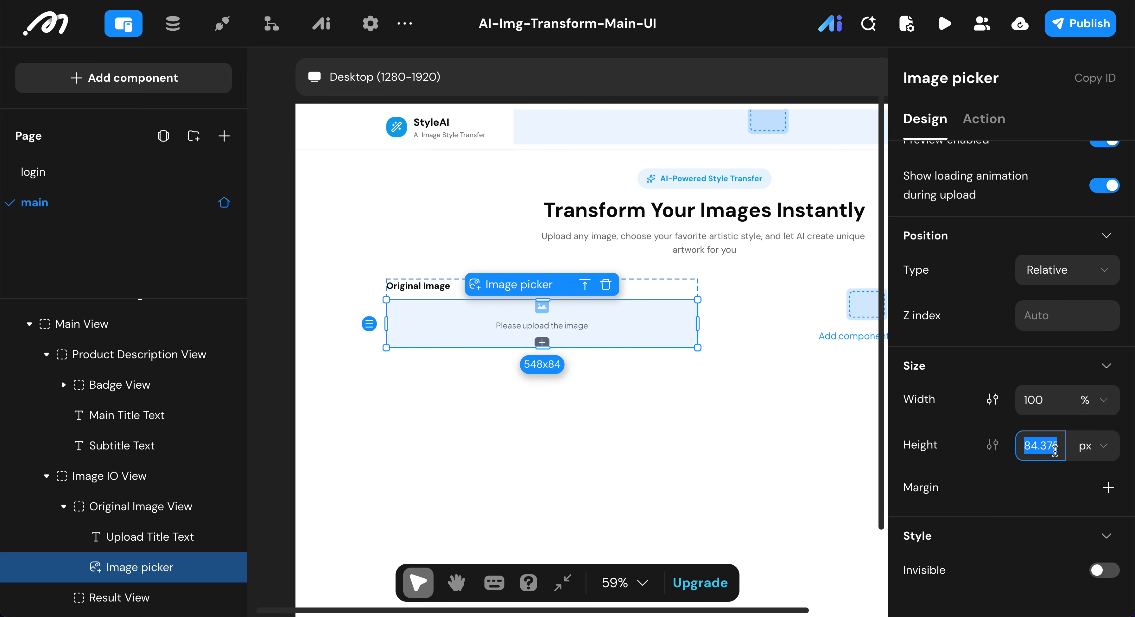
{"action": "type", "text": "648"}
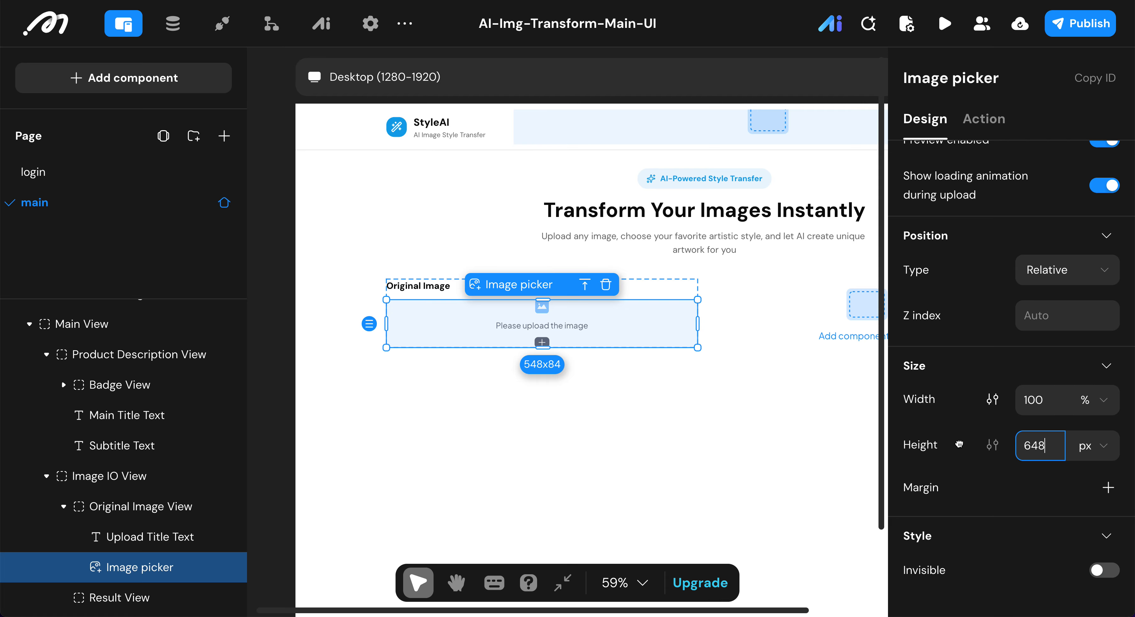
{"action": "key", "text": "Return"}
Step: Remove the background color from the image picker in the Original Image View
{"action": "scroll", "coordinate": [959, 443], "scroll_direction": "down", "scroll_amount": 2}
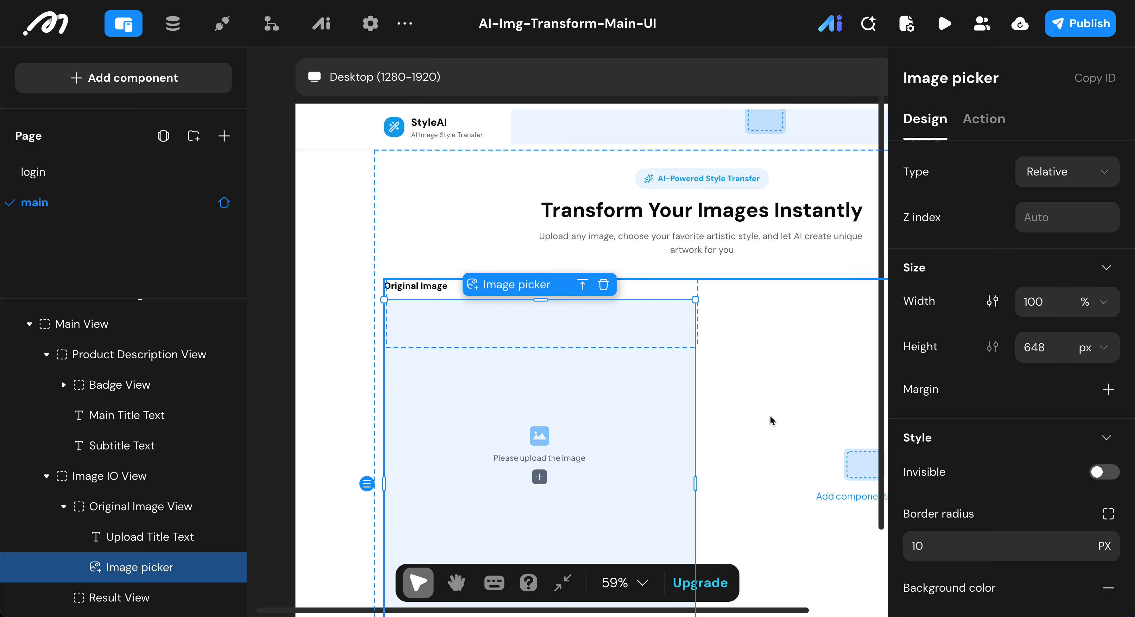
{"action": "scroll", "coordinate": [772, 420], "scroll_direction": "down", "scroll_amount": 1}
{"action": "scroll", "coordinate": [771, 420], "scroll_direction": "right", "scroll_amount": 3}
{"action": "scroll", "coordinate": [772, 420], "scroll_direction": "down", "scroll_amount": 1}
{"action": "scroll", "coordinate": [772, 420], "scroll_direction": "right", "scroll_amount": 1}
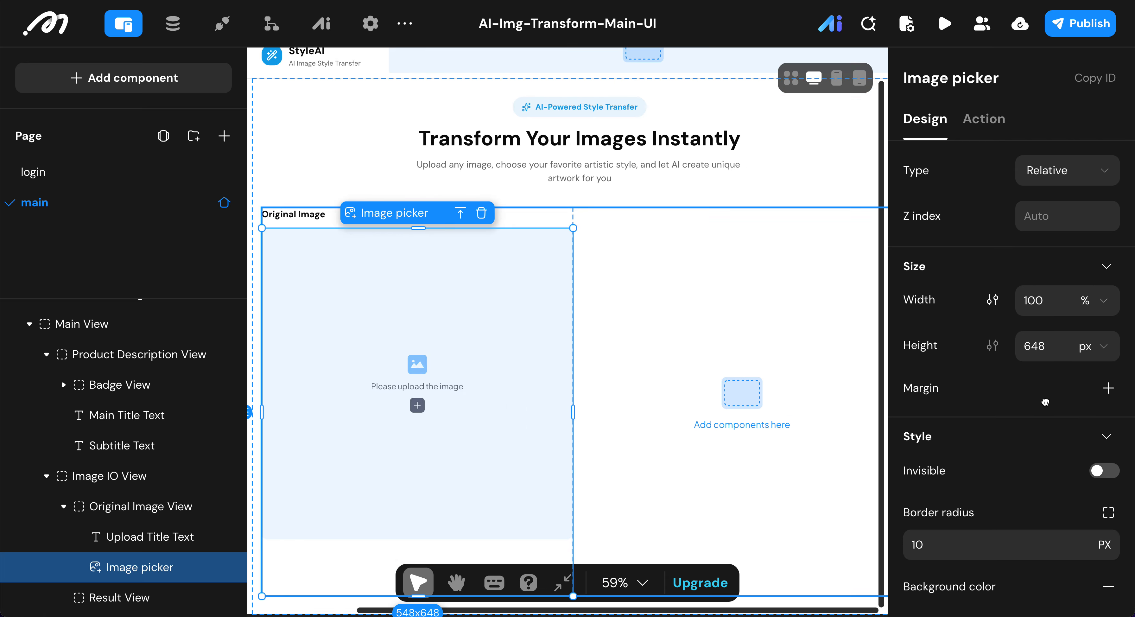
{"action": "scroll", "coordinate": [1044, 401], "scroll_direction": "down", "scroll_amount": 3}
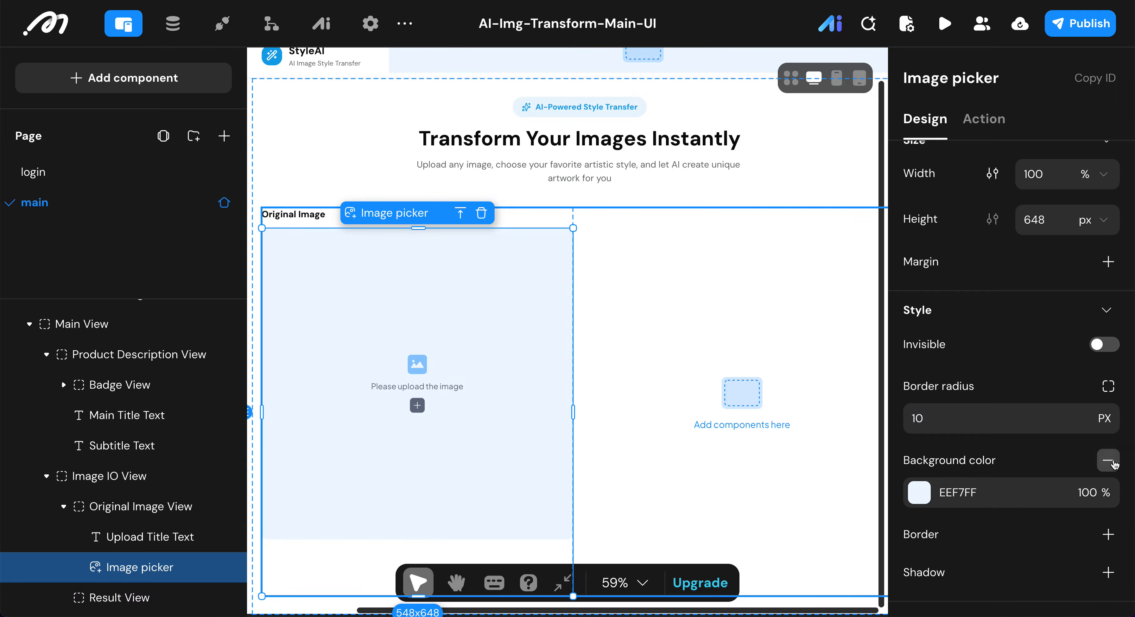
{"action": "left_click", "coordinate": [1108, 459]}
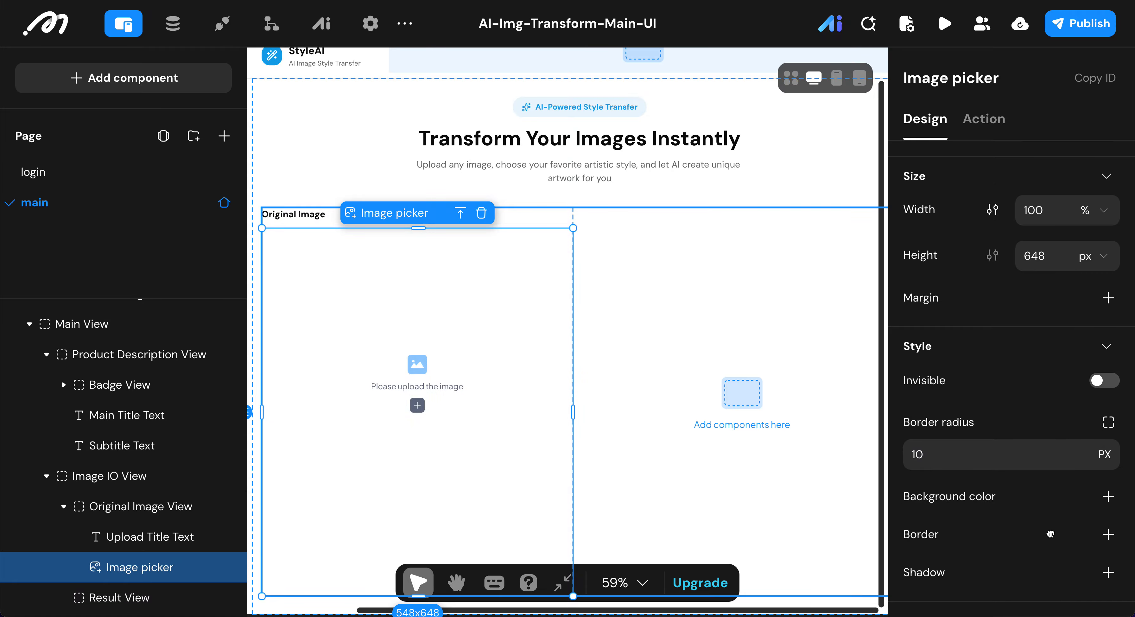
Step: Add a border to the image picker and set the border color to E5E5E5
{"action": "left_click", "coordinate": [1108, 533]}
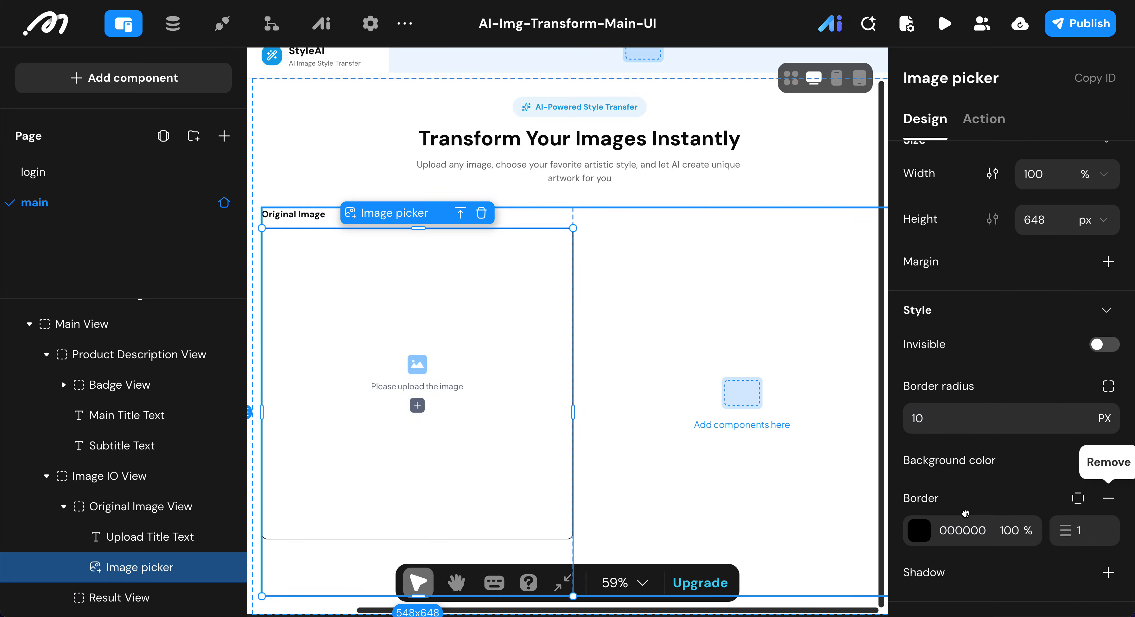
{"action": "left_click", "coordinate": [919, 530]}
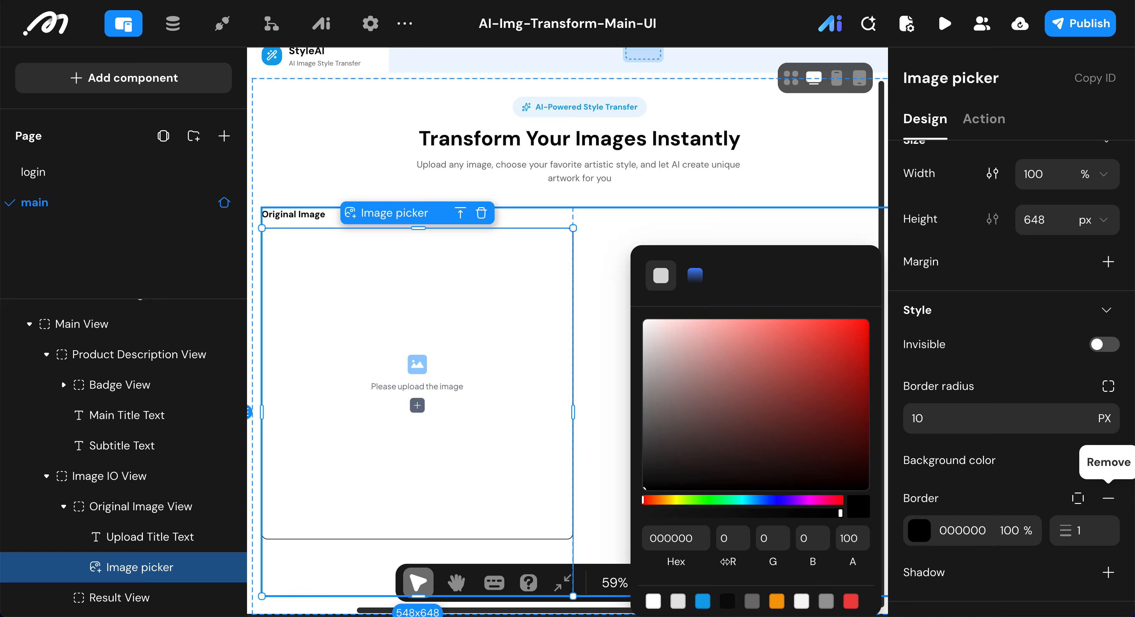
{"action": "left_click", "coordinate": [677, 601]}
{"action": "left_click", "coordinate": [989, 485]}
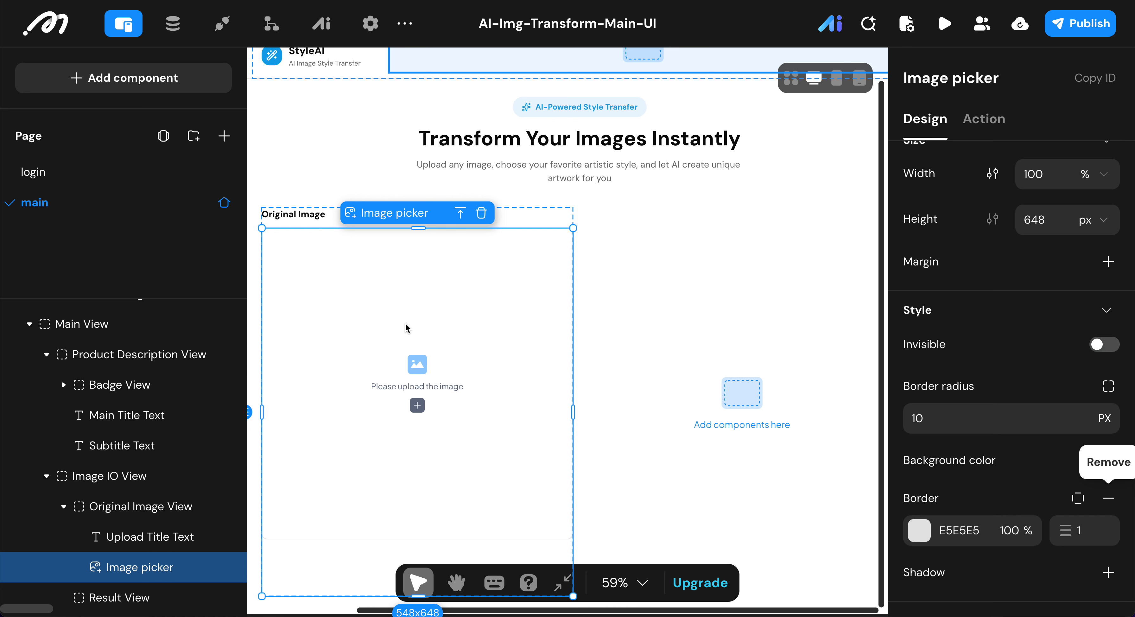
Step: Set the image picker's border thickness to 2 and change its border radius
{"action": "left_click", "coordinate": [1094, 521]}
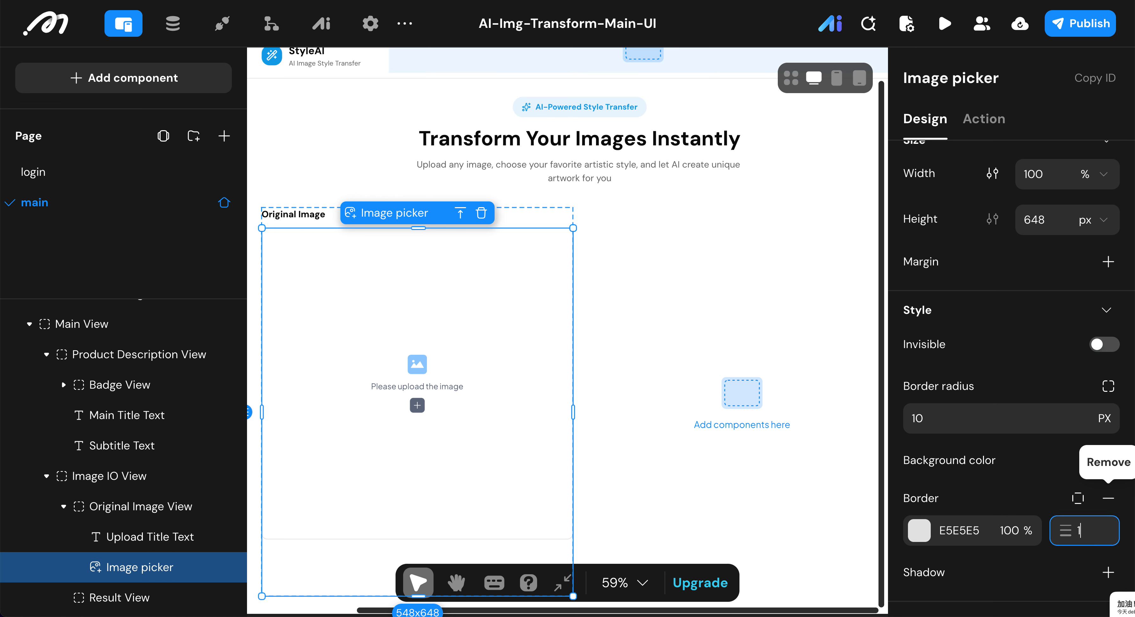
{"action": "left_click", "coordinate": [1017, 470]}
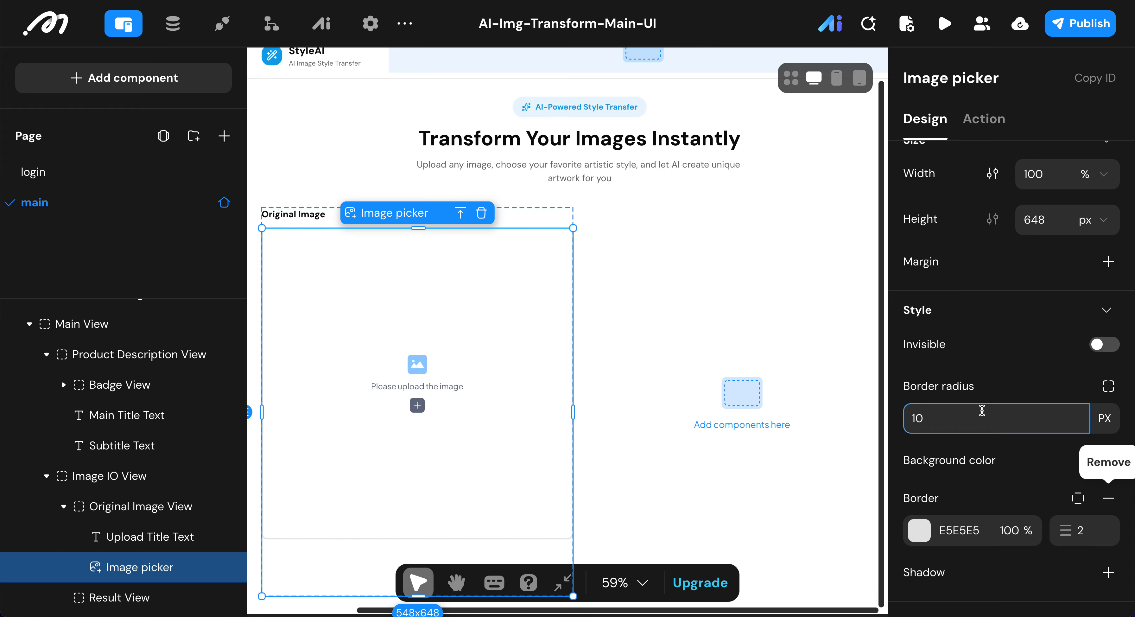
{"action": "double_click", "coordinate": [966, 413]}
{"action": "type", "text": "0"}
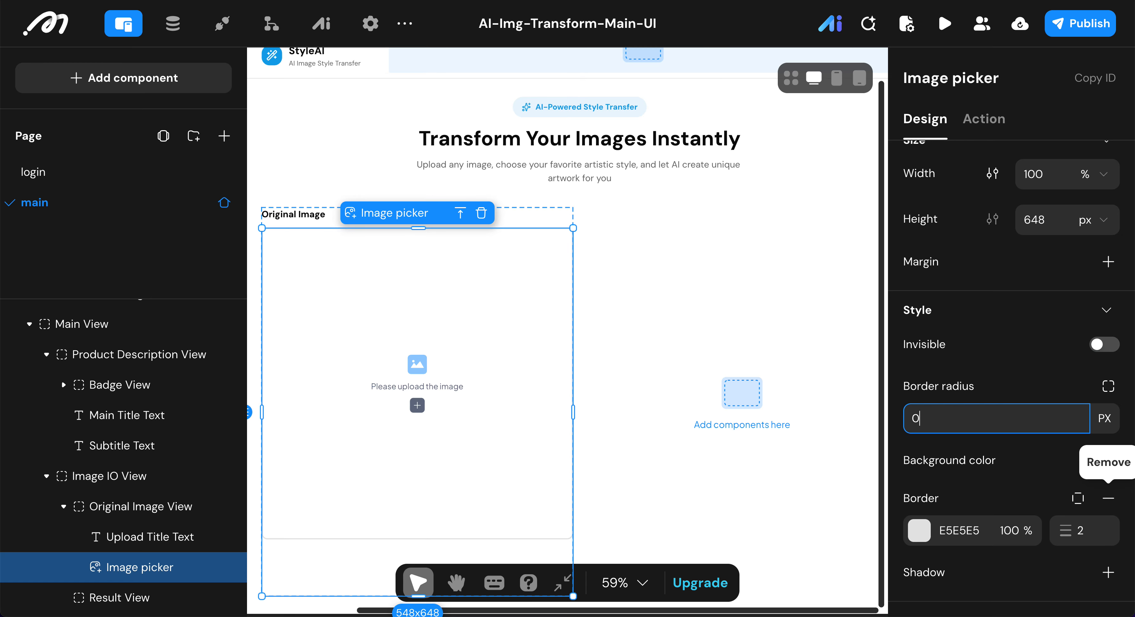
{"action": "key", "text": "Return"}
Step: Copy the Upload Title Text from the Original Image View and paste it into the Result View
{"action": "left_click", "coordinate": [677, 374]}
{"action": "scroll", "coordinate": [676, 374], "scroll_direction": "down", "scroll_amount": 3}
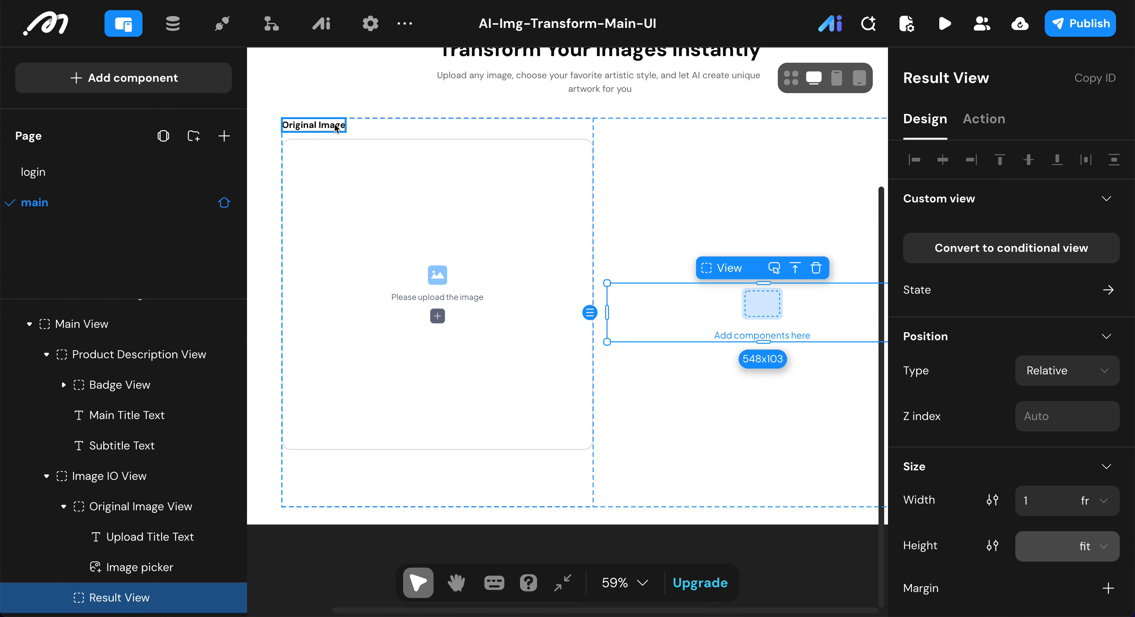
{"action": "left_click", "coordinate": [337, 127]}
{"action": "key", "text": "ctrl+c"}
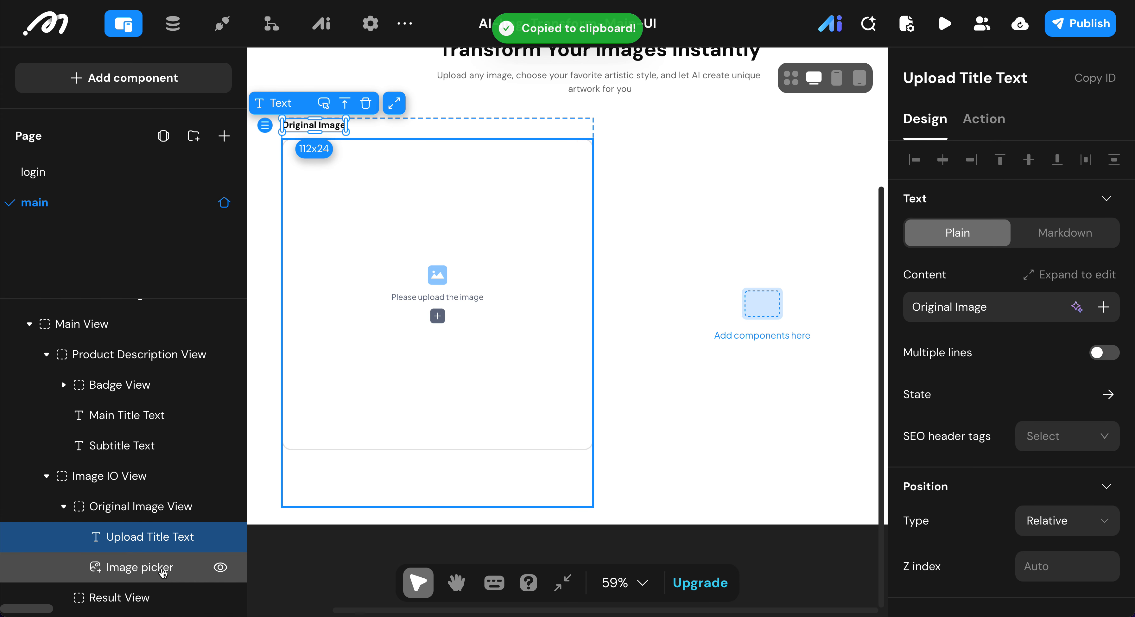
{"action": "left_click", "coordinate": [651, 300]}
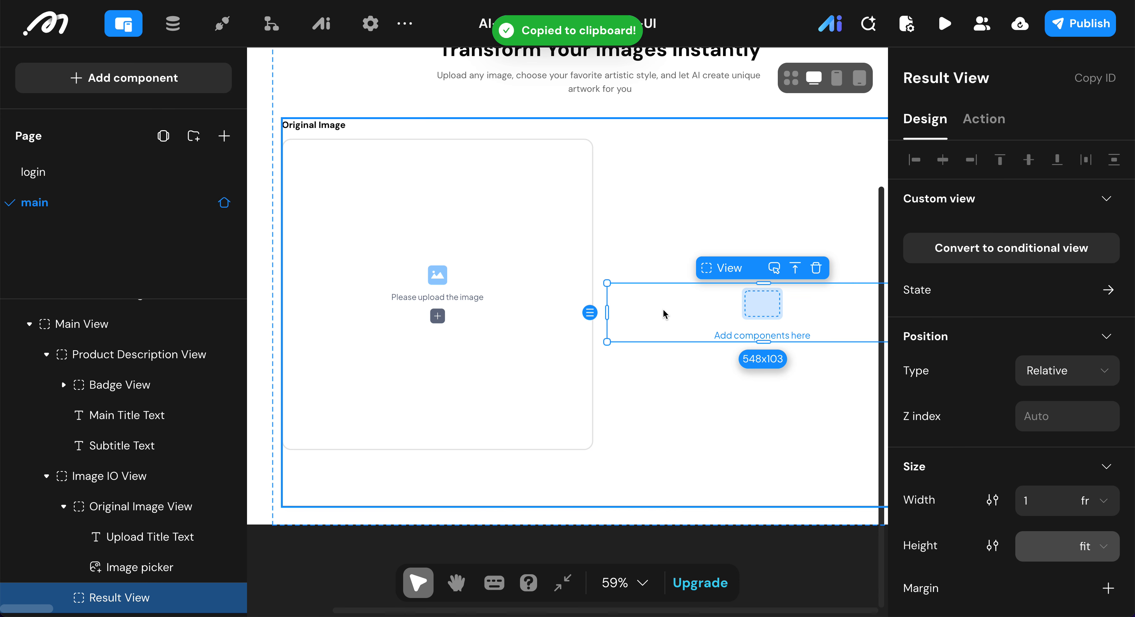
{"action": "key", "text": "ctrl+v"}
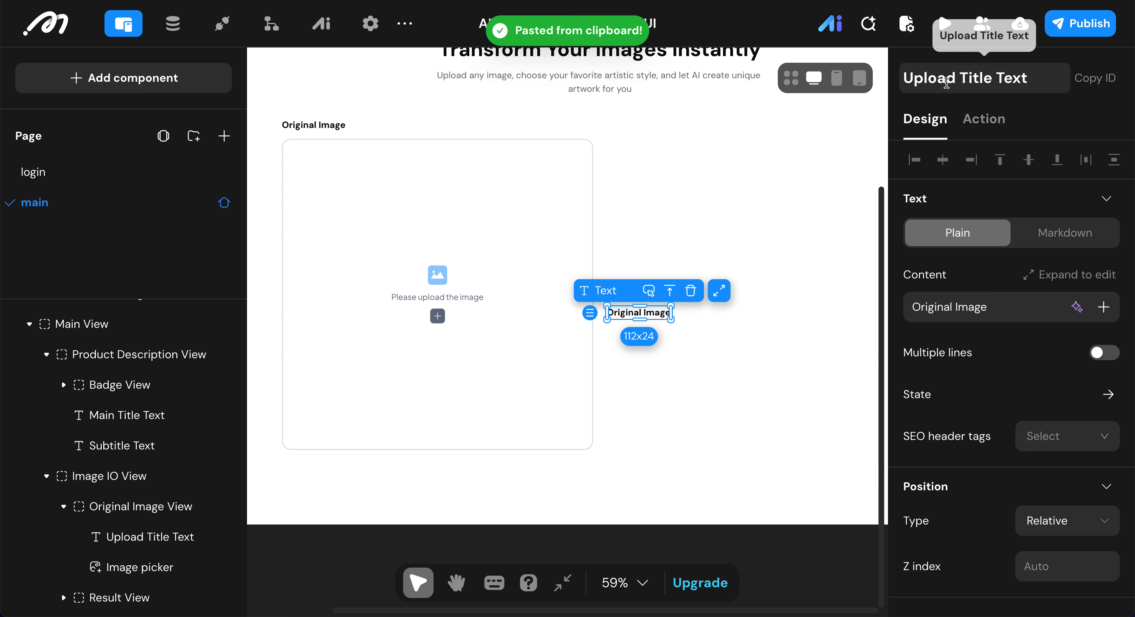
Step: Rename the pasted text component in the Result View to "Result Title Text"
{"action": "double_click", "coordinate": [936, 77]}
{"action": "type", "text": "Resu"}
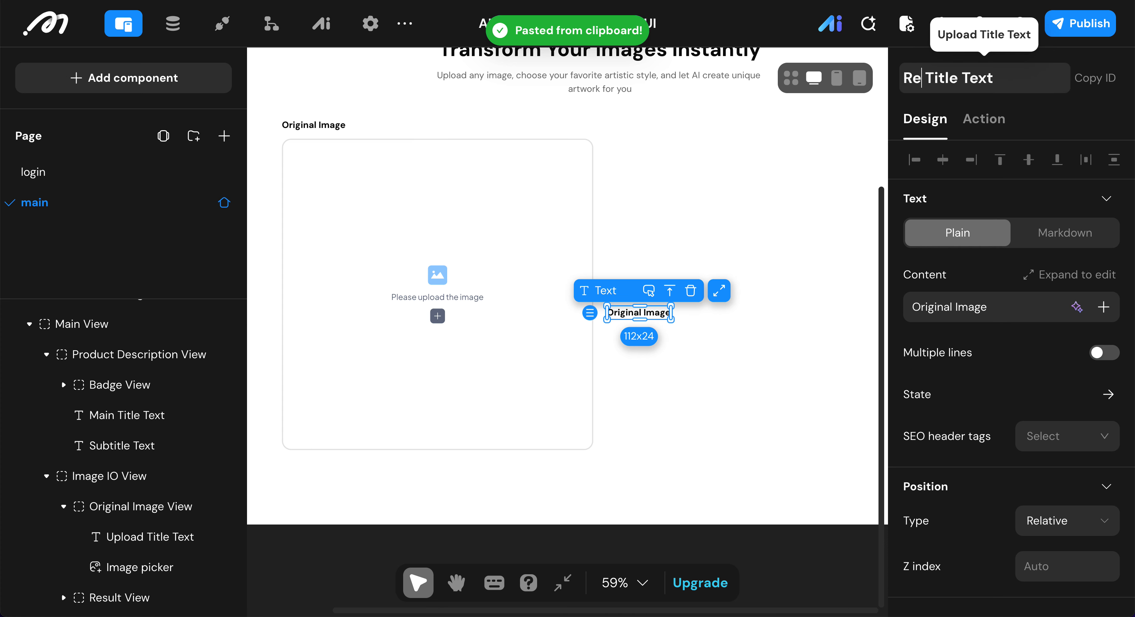
{"action": "type", "text": "lt"}
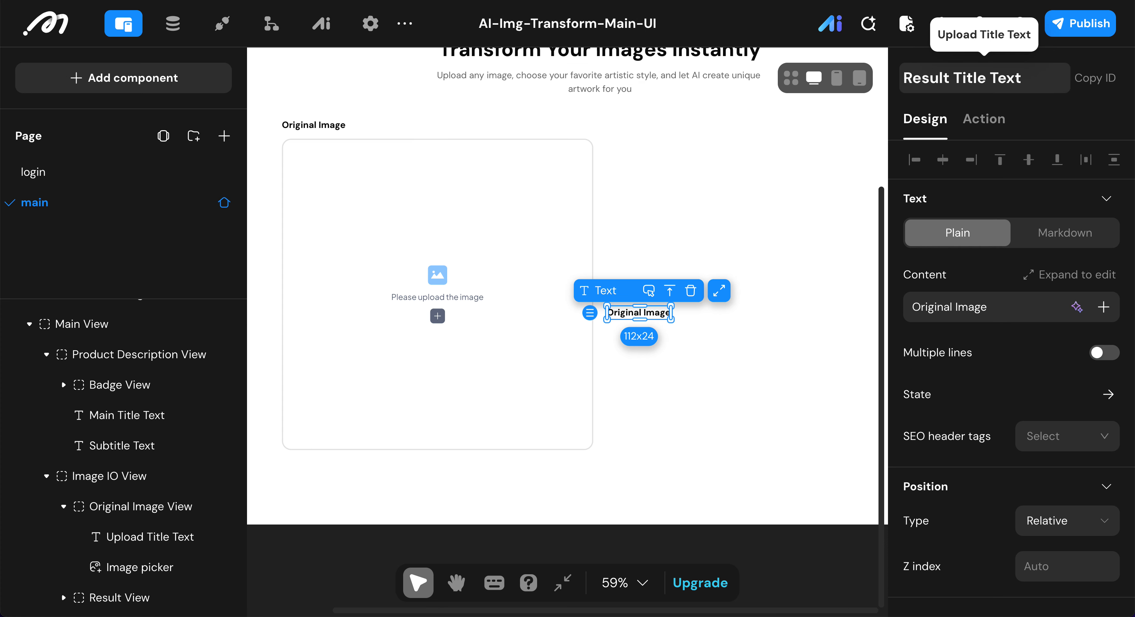
Step: Set the content of the Result Title Text to "Result"
{"action": "left_click", "coordinate": [1000, 304]}
{"action": "key", "text": "ctrl+a"}
{"action": "key", "text": "BackSpace"}
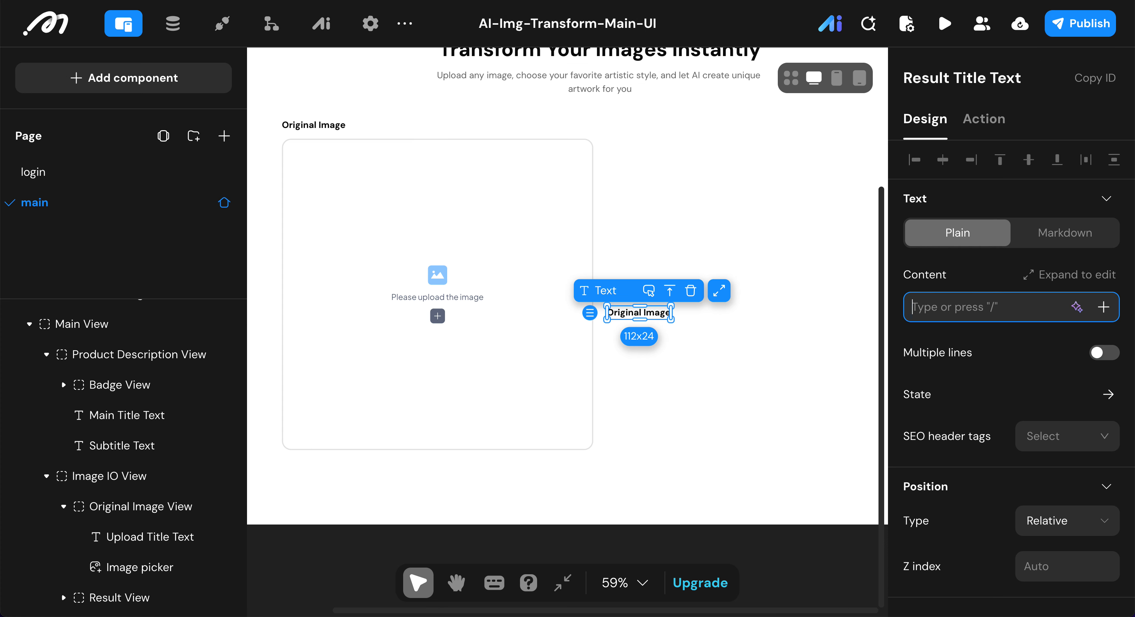
{"action": "type", "text": "Re"}
{"action": "left_click", "coordinate": [1063, 351]}
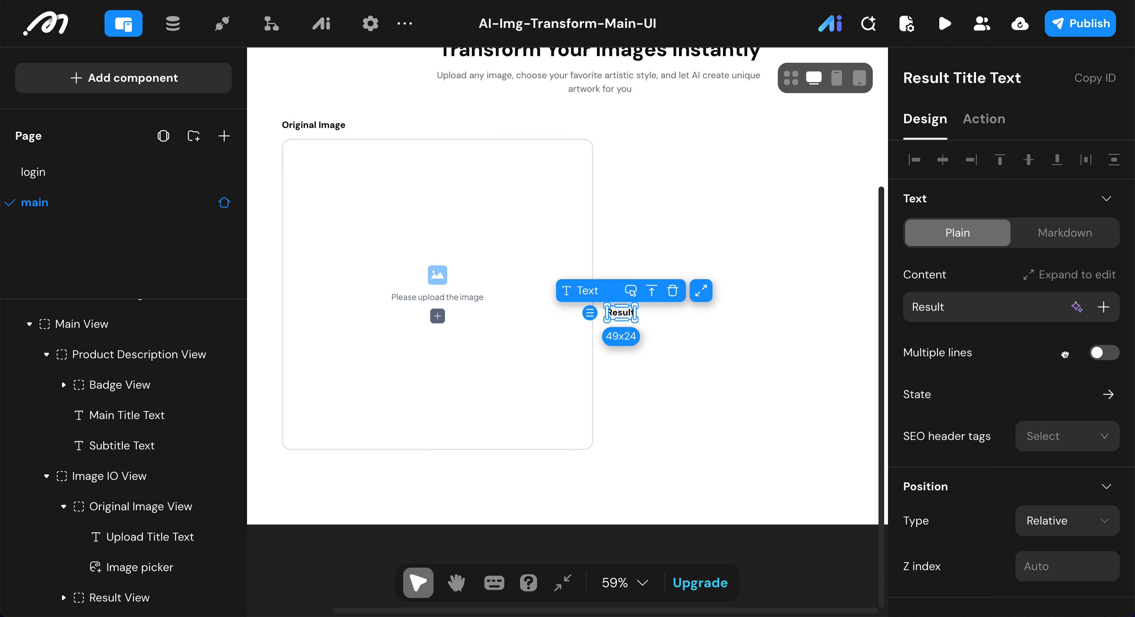
Step: Expand the Result View and examine how its title lines up with the Original Image View's title and image picker
{"action": "scroll", "coordinate": [1063, 352], "scroll_direction": "down", "scroll_amount": 2}
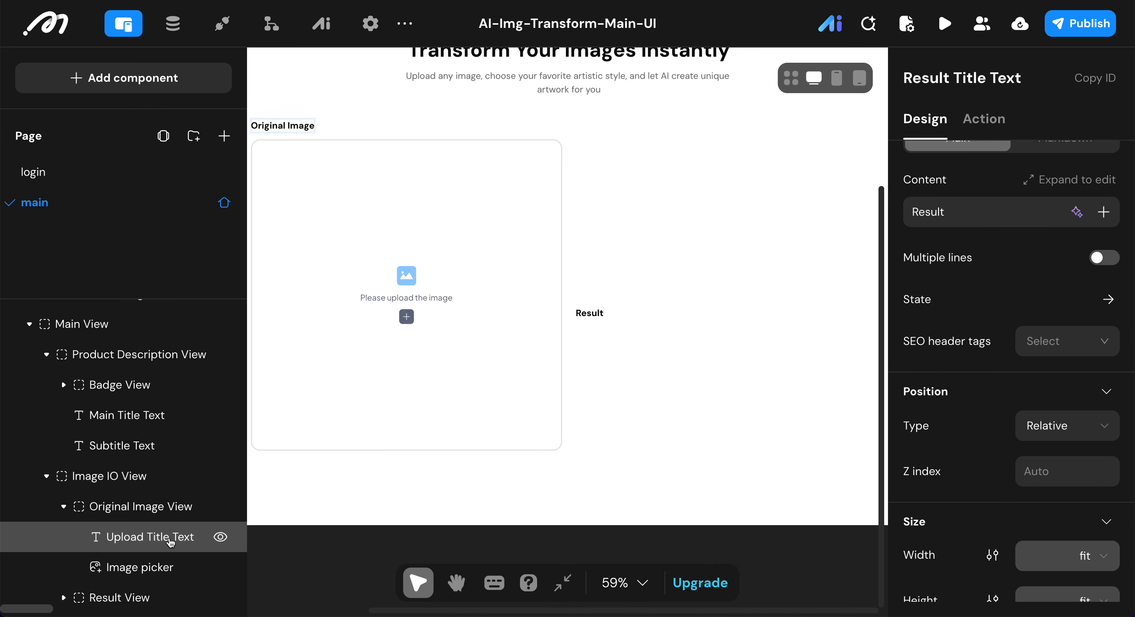
{"action": "left_click", "coordinate": [74, 598]}
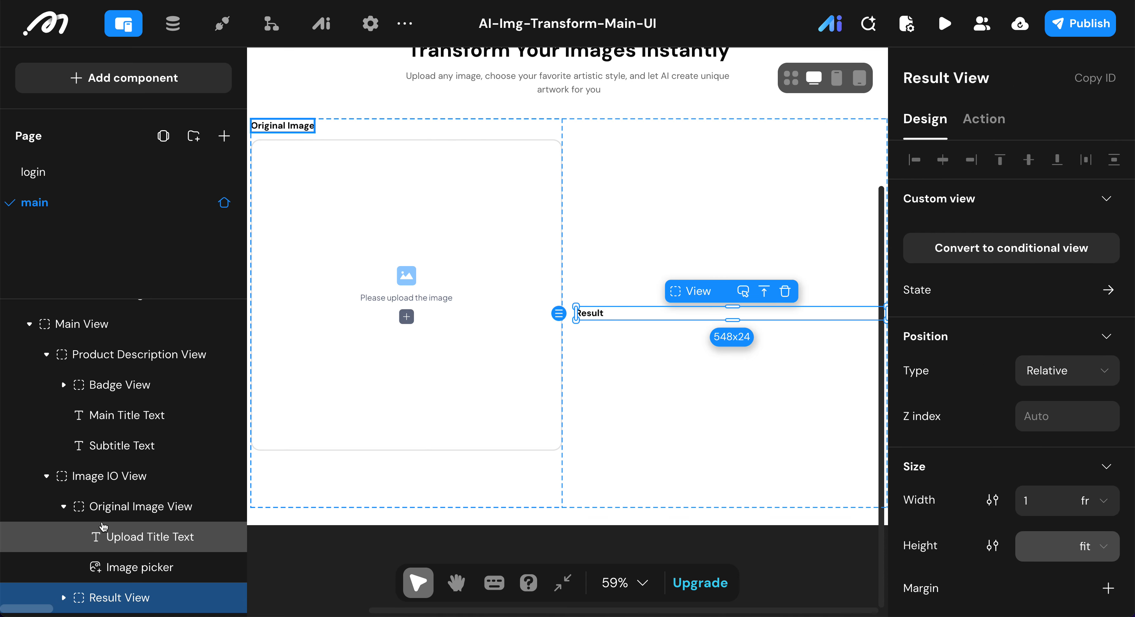
{"action": "left_click", "coordinate": [63, 599]}
{"action": "scroll", "coordinate": [116, 460], "scroll_direction": "down", "scroll_amount": 2}
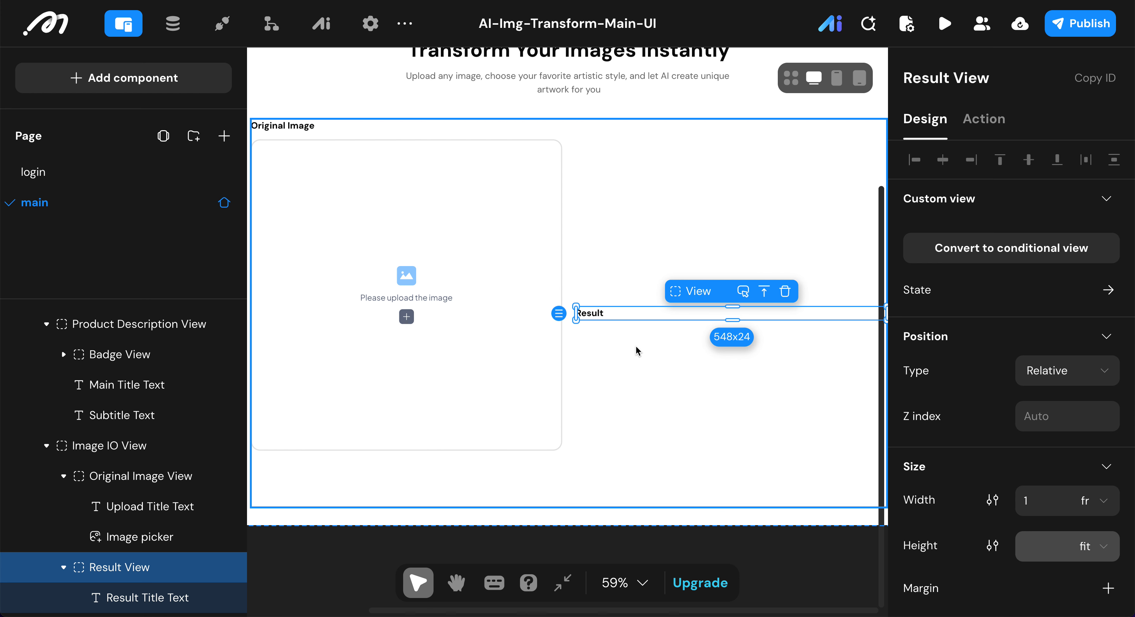
{"action": "scroll", "coordinate": [575, 404], "scroll_direction": "down", "scroll_amount": 5}
{"action": "left_click", "coordinate": [531, 379]}
{"action": "scroll", "coordinate": [531, 374], "scroll_direction": "down", "scroll_amount": 5}
{"action": "left_click", "coordinate": [611, 417]}
{"action": "left_click", "coordinate": [519, 344]}
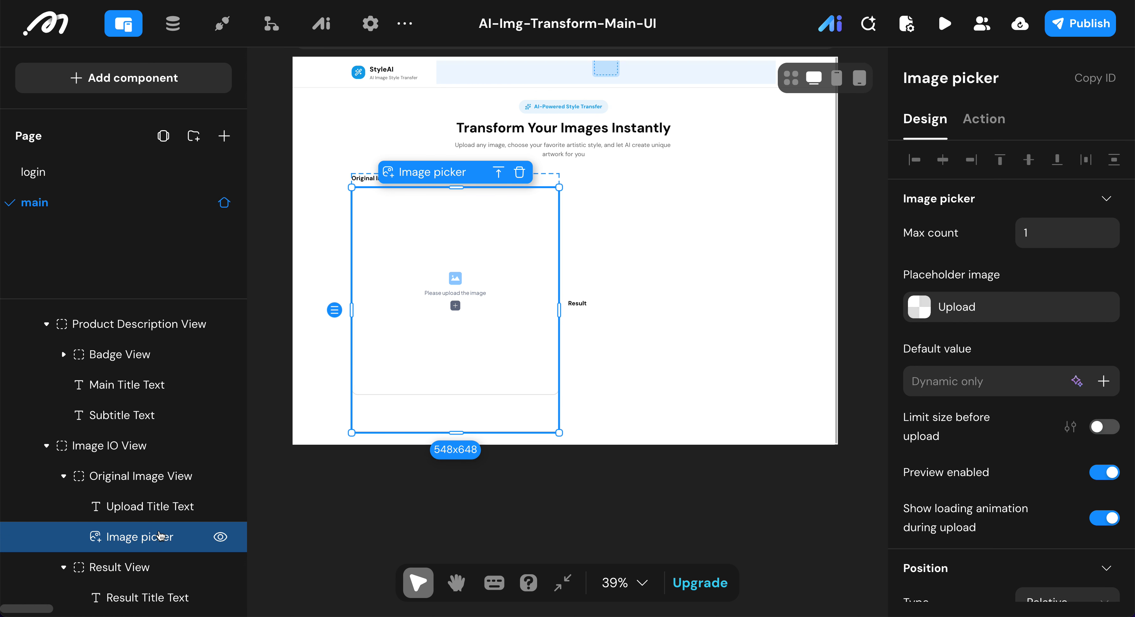
{"action": "left_click", "coordinate": [152, 504]}
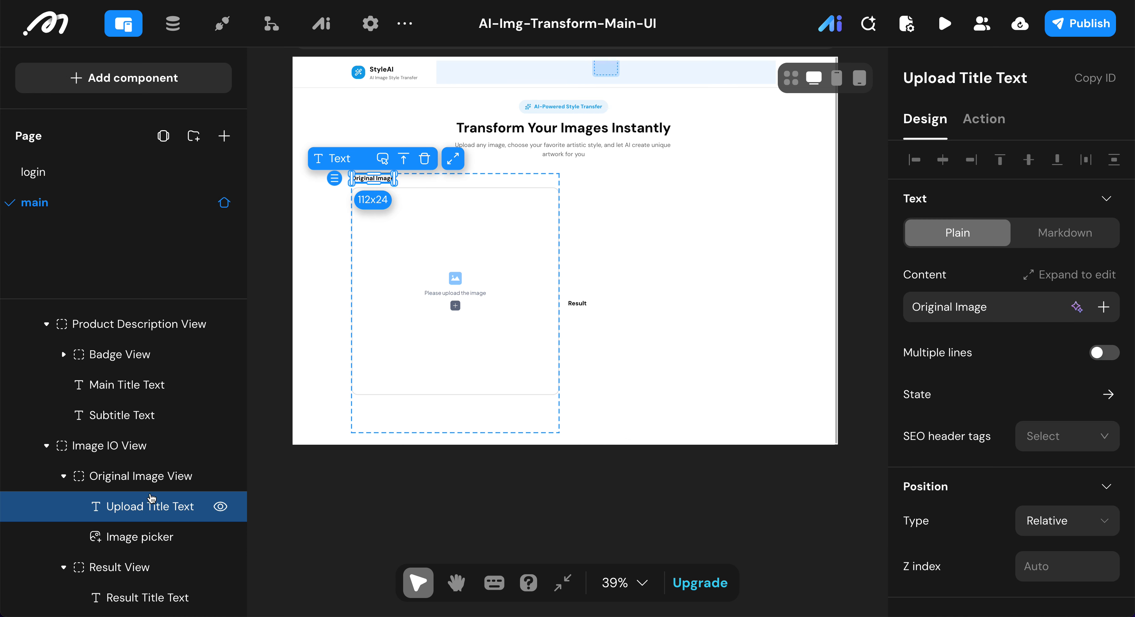
Step: Collapse the Image IO View and Product Description View in the component tree and select the Main View
{"action": "left_click", "coordinate": [101, 475]}
{"action": "left_click", "coordinate": [46, 445]}
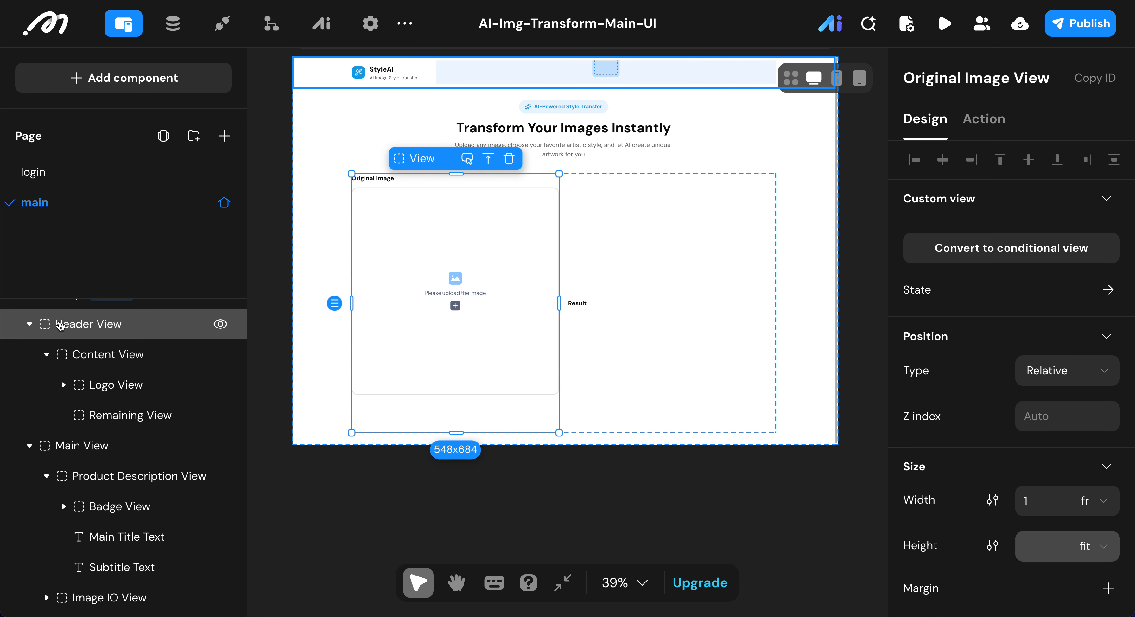
{"action": "left_click", "coordinate": [47, 476]}
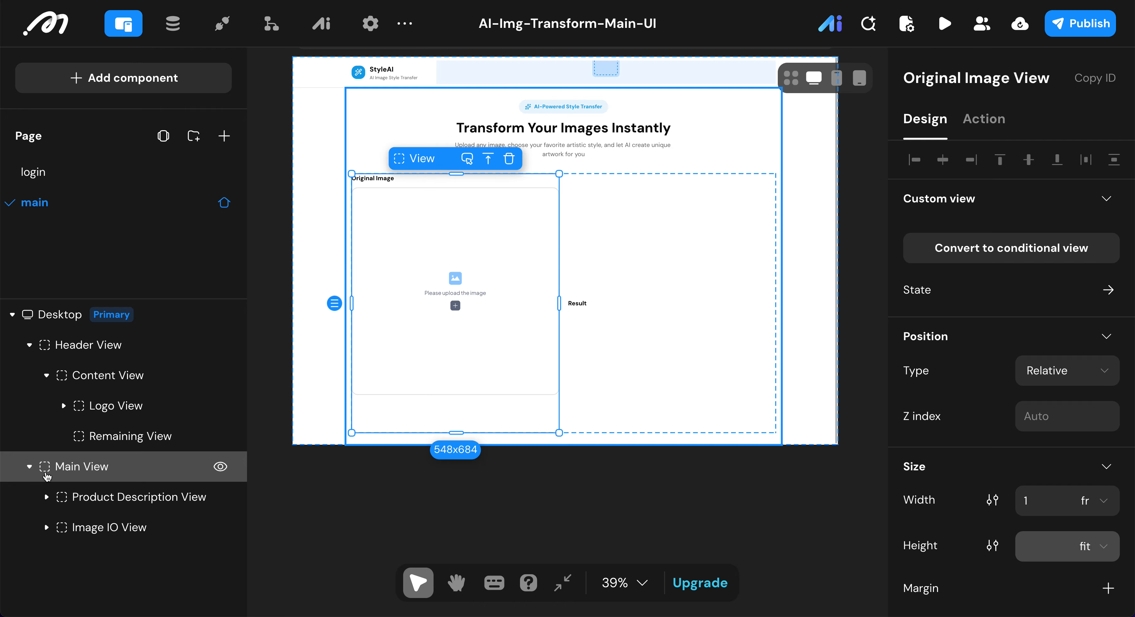
{"action": "left_click", "coordinate": [101, 465]}
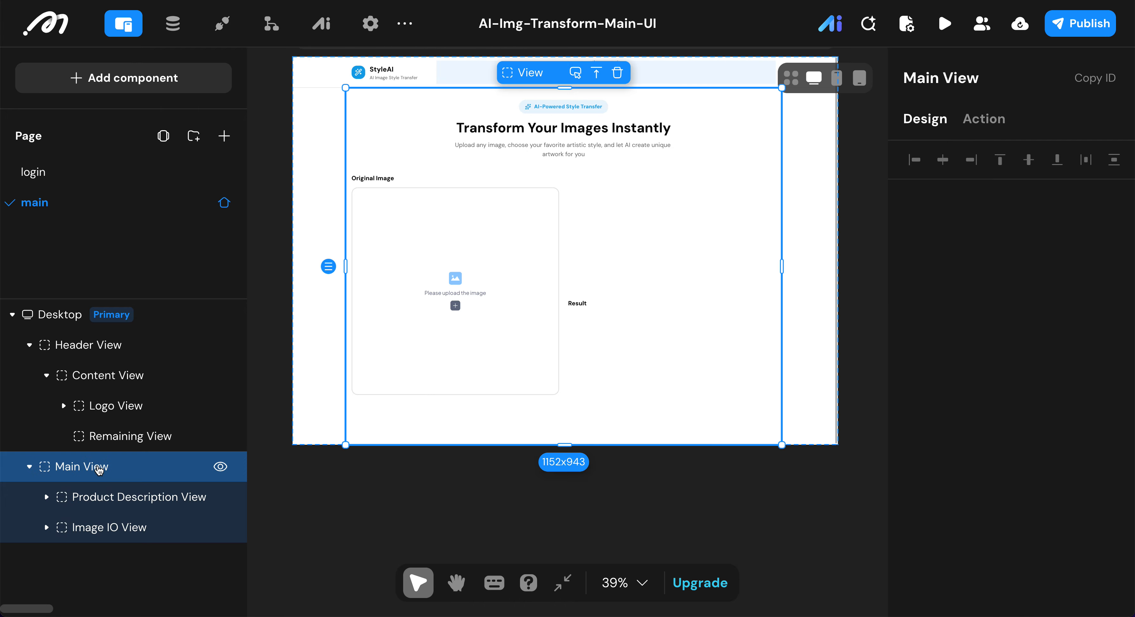
Step: Add a new view container inside the Main View
{"action": "left_click", "coordinate": [128, 81]}
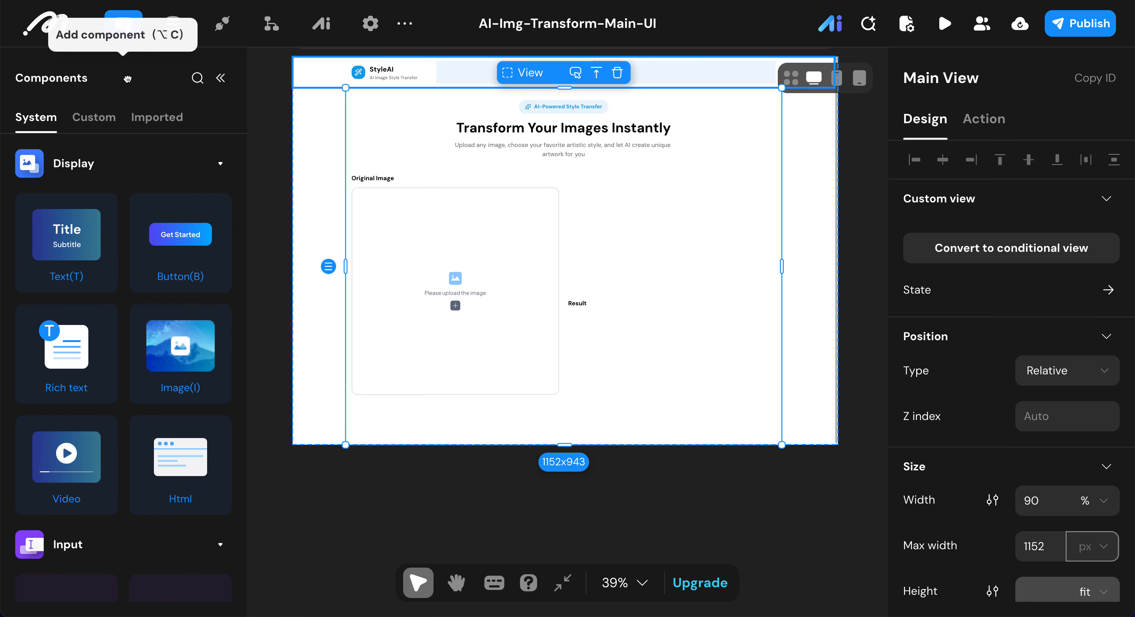
{"action": "scroll", "coordinate": [89, 286], "scroll_direction": "down", "scroll_amount": 2}
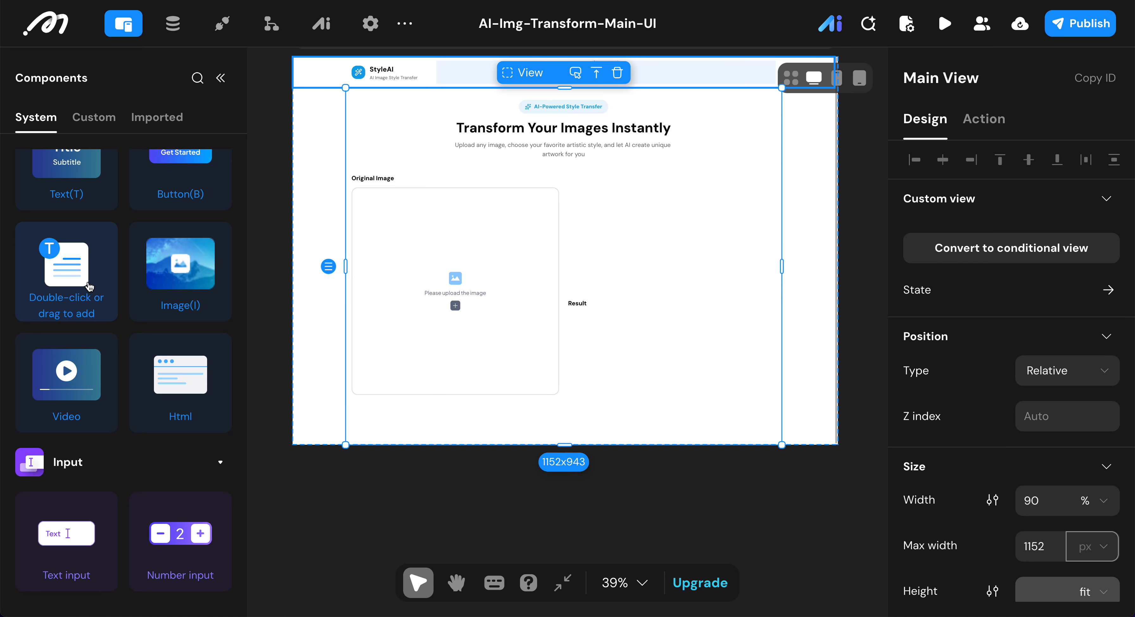
{"action": "scroll", "coordinate": [89, 287], "scroll_direction": "down", "scroll_amount": 10}
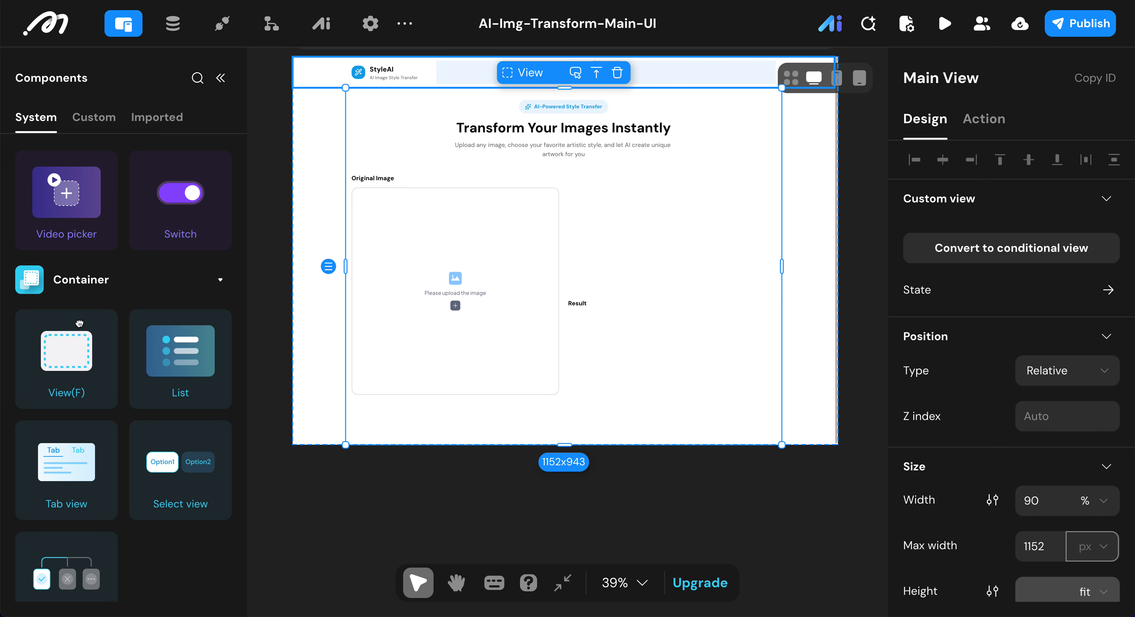
{"action": "double_click", "coordinate": [71, 367]}
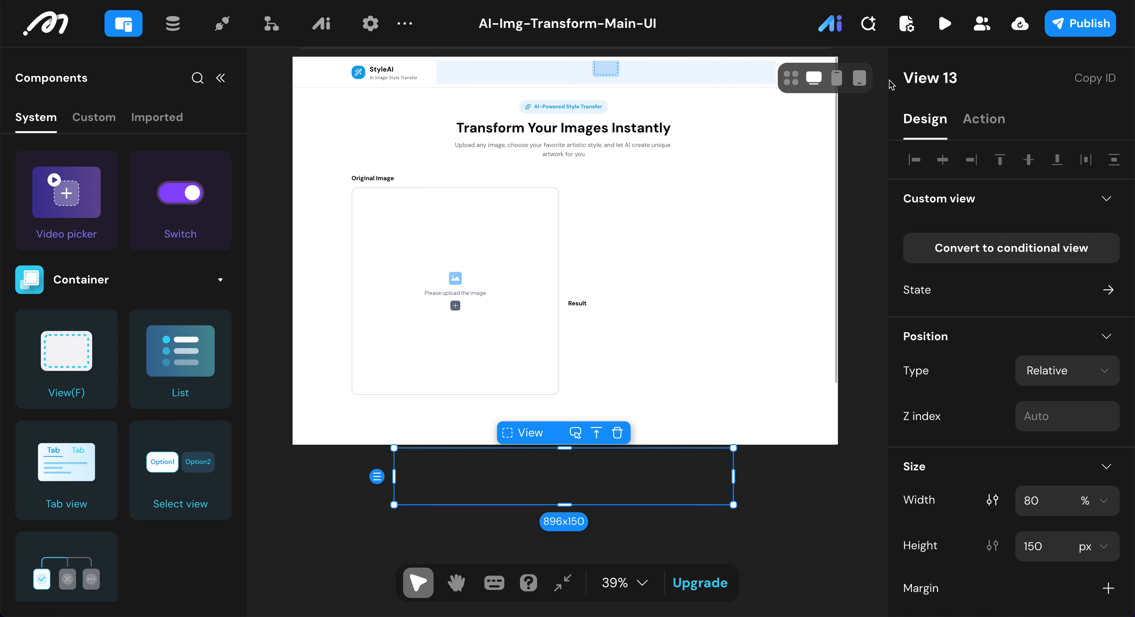
Step: Rename the new view as "Style Picker View"
{"action": "left_click", "coordinate": [975, 76]}
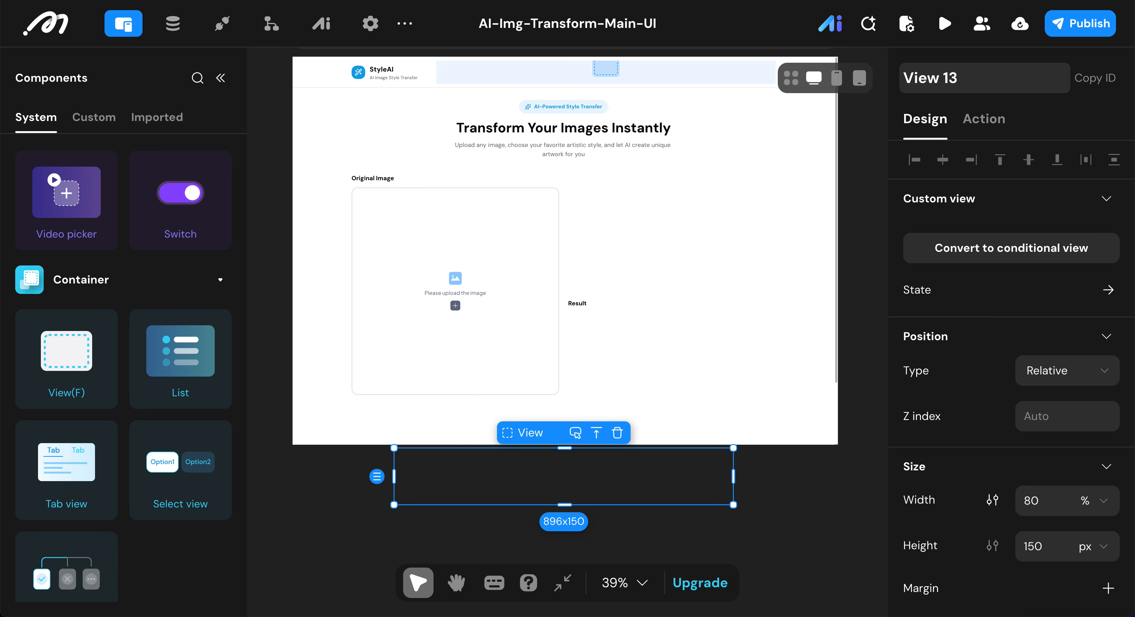
{"action": "key", "text": "Return"}
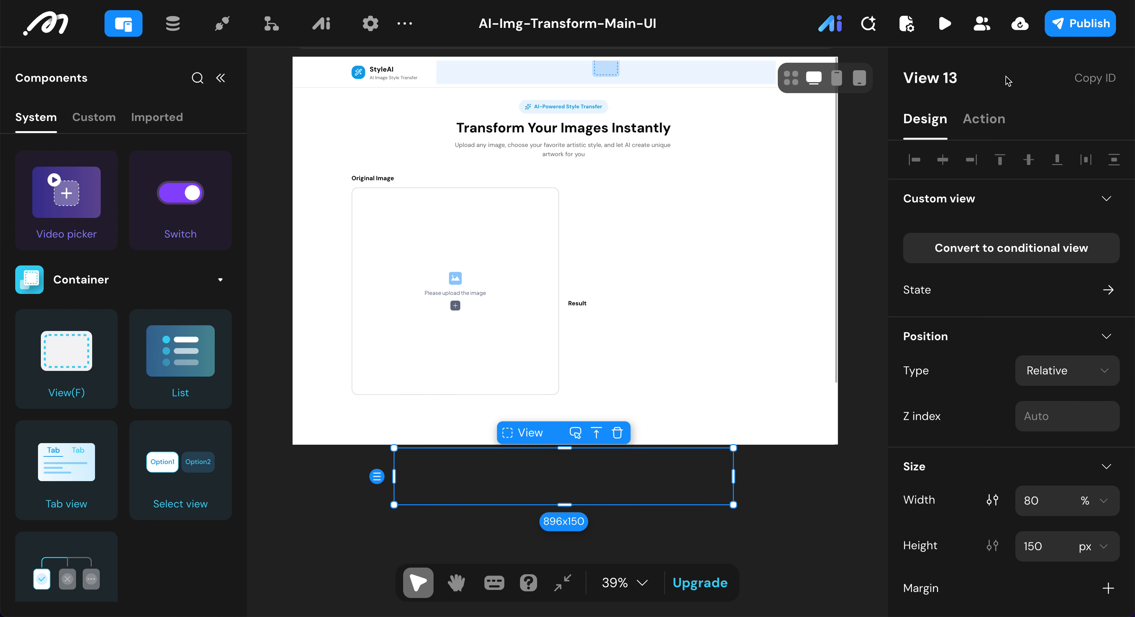
{"action": "left_click", "coordinate": [990, 77]}
{"action": "key", "text": "BackSpace"}
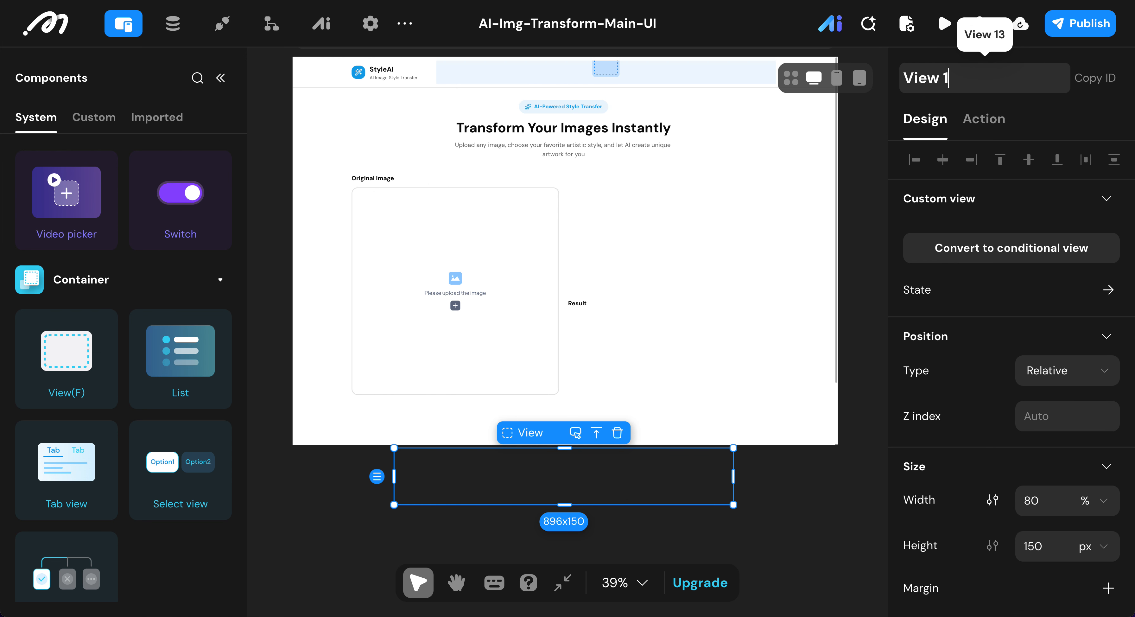
{"action": "type", "text": "style Picker"}
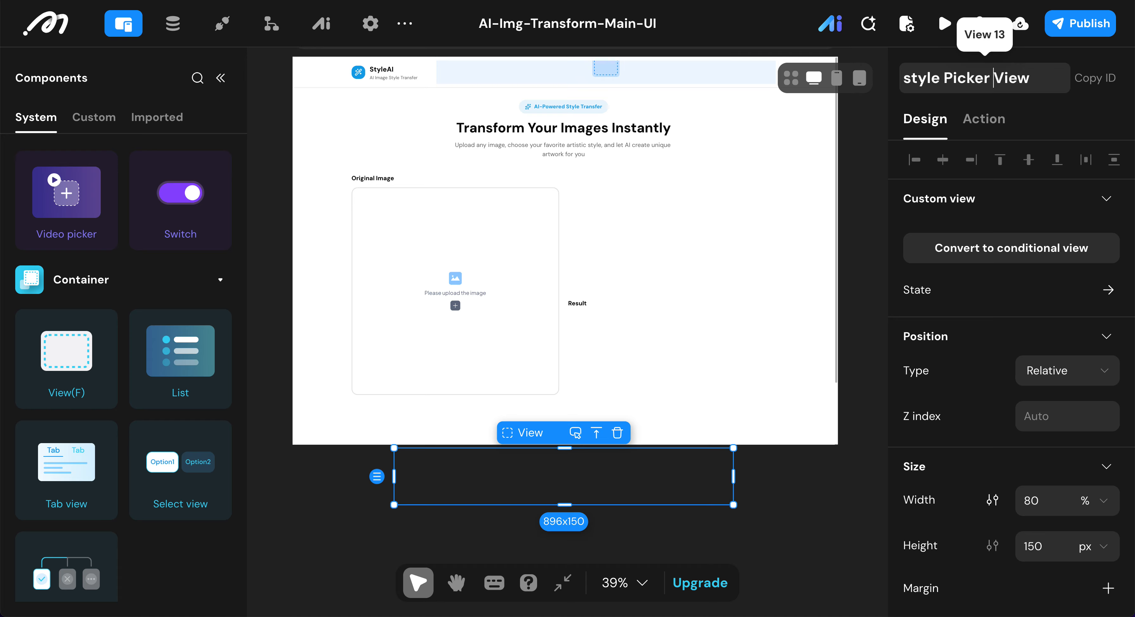
{"action": "left_click", "coordinate": [911, 78]}
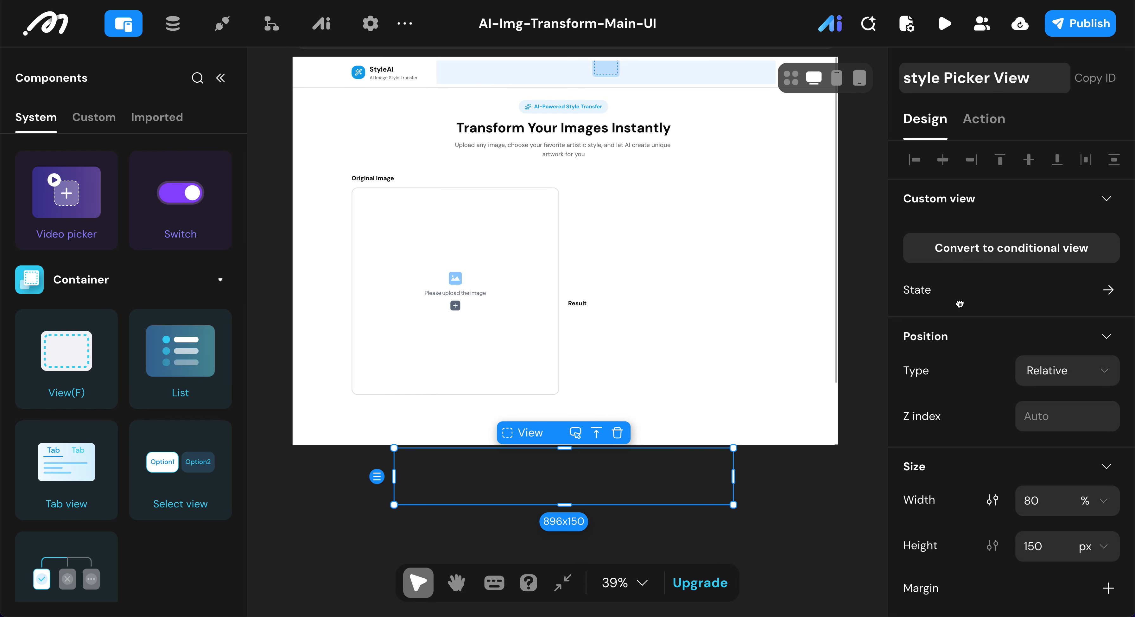
{"action": "key", "text": "BackSpace"}
{"action": "type", "text": "D"}
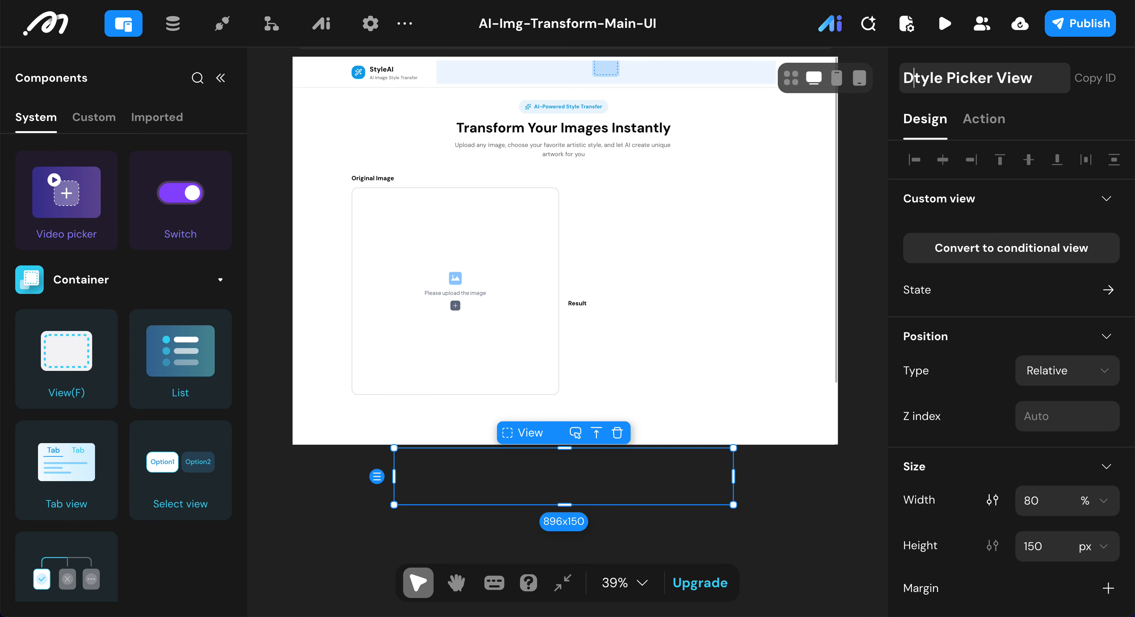
{"action": "key", "text": "BackSpace"}
{"action": "type", "text": "S"}
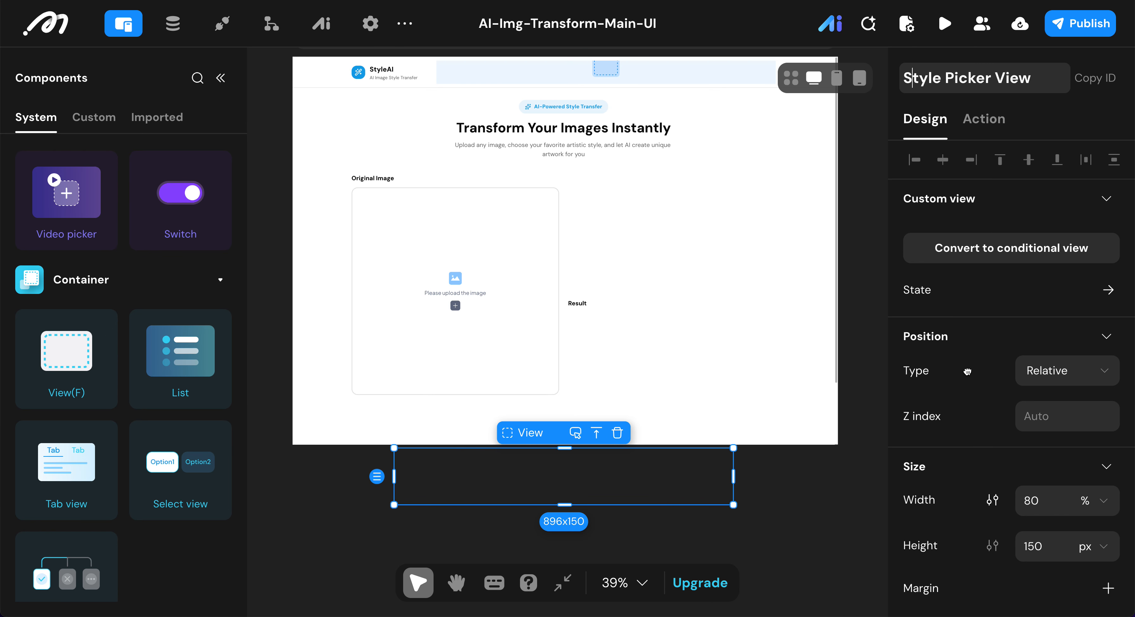
Step: Set the Style Picker View's width to 100% and its height to fit
{"action": "scroll", "coordinate": [983, 377], "scroll_direction": "down", "scroll_amount": 2}
{"action": "left_click", "coordinate": [1047, 427]}
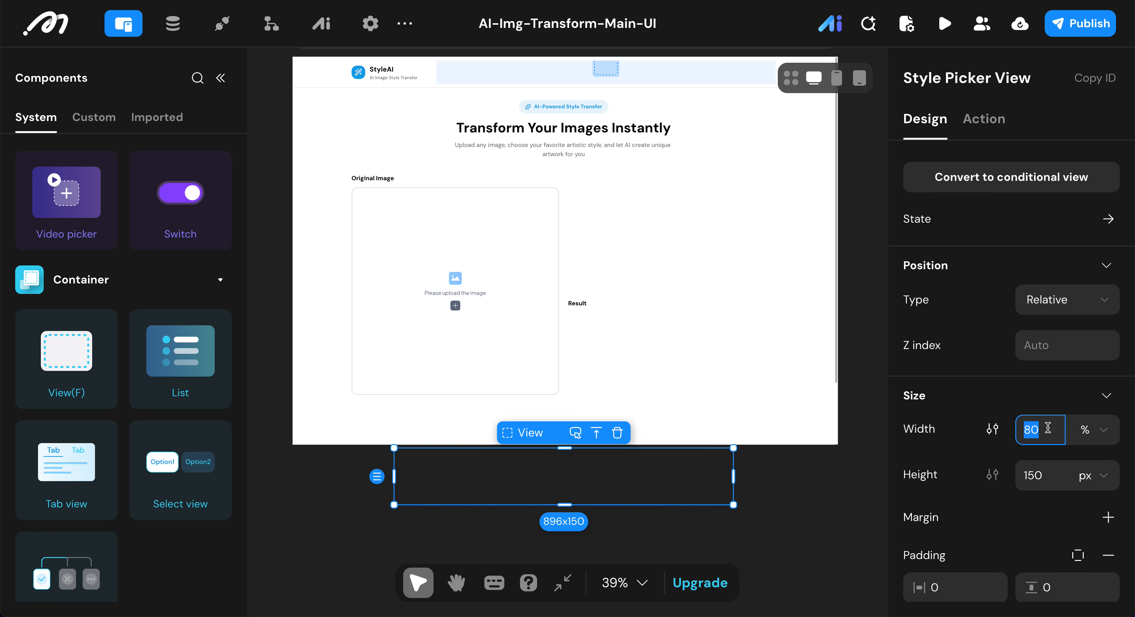
{"action": "type", "text": "100"}
{"action": "left_click", "coordinate": [1099, 483]}
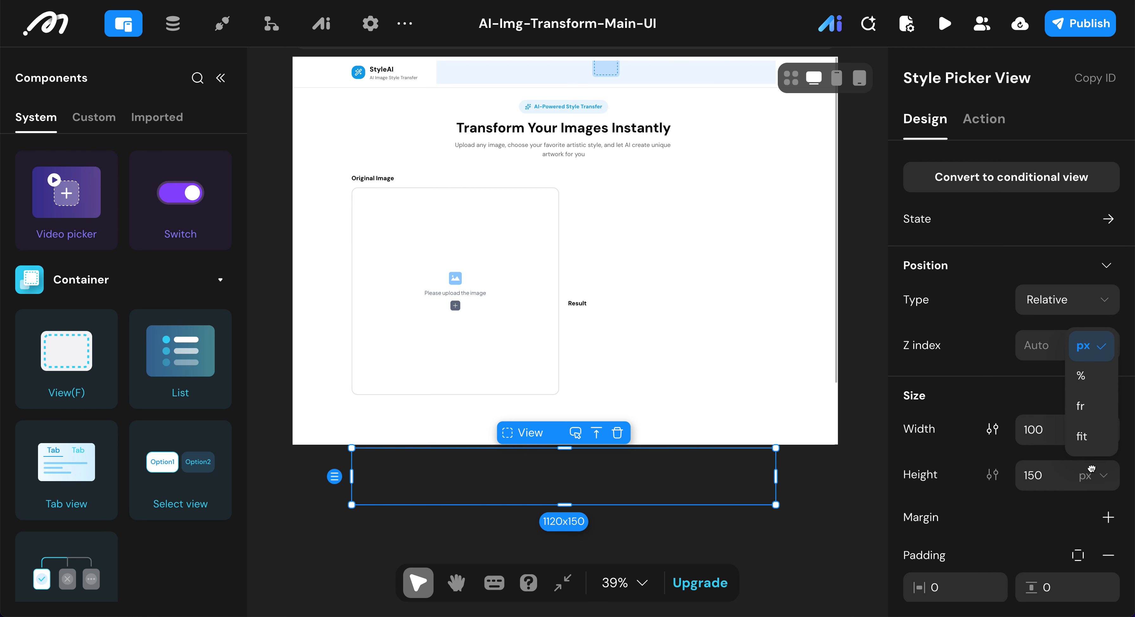
{"action": "left_click", "coordinate": [1087, 436]}
Step: Align the Style Picker View's contents to the top left and set the vertical spacing between items to 10
{"action": "scroll", "coordinate": [1011, 370], "scroll_direction": "down", "scroll_amount": 4}
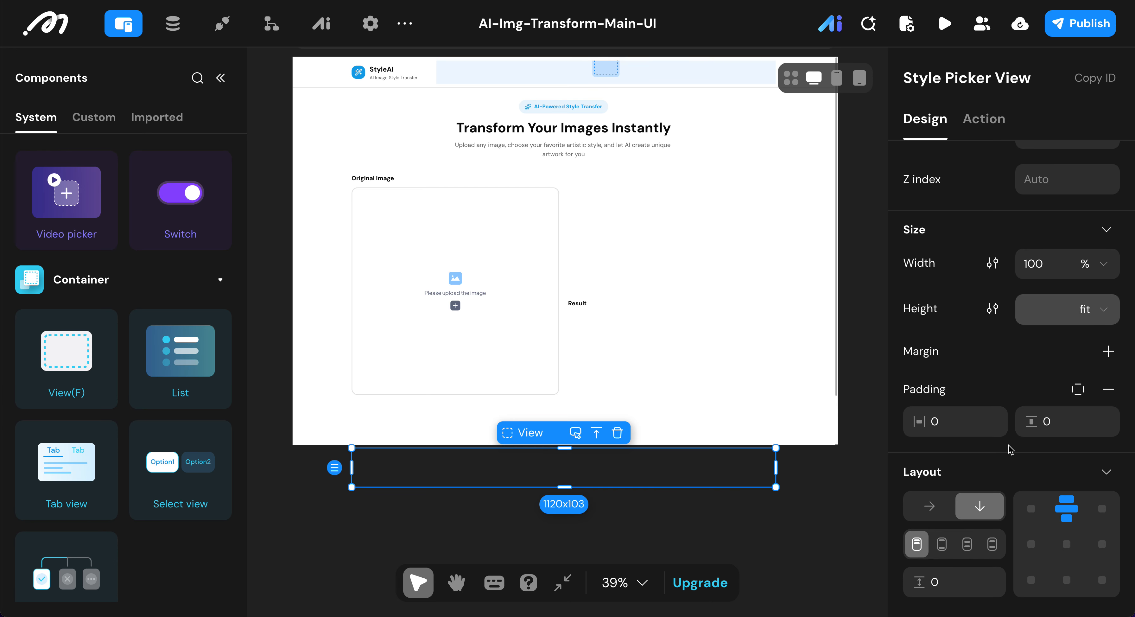
{"action": "scroll", "coordinate": [1008, 444], "scroll_direction": "down", "scroll_amount": 4}
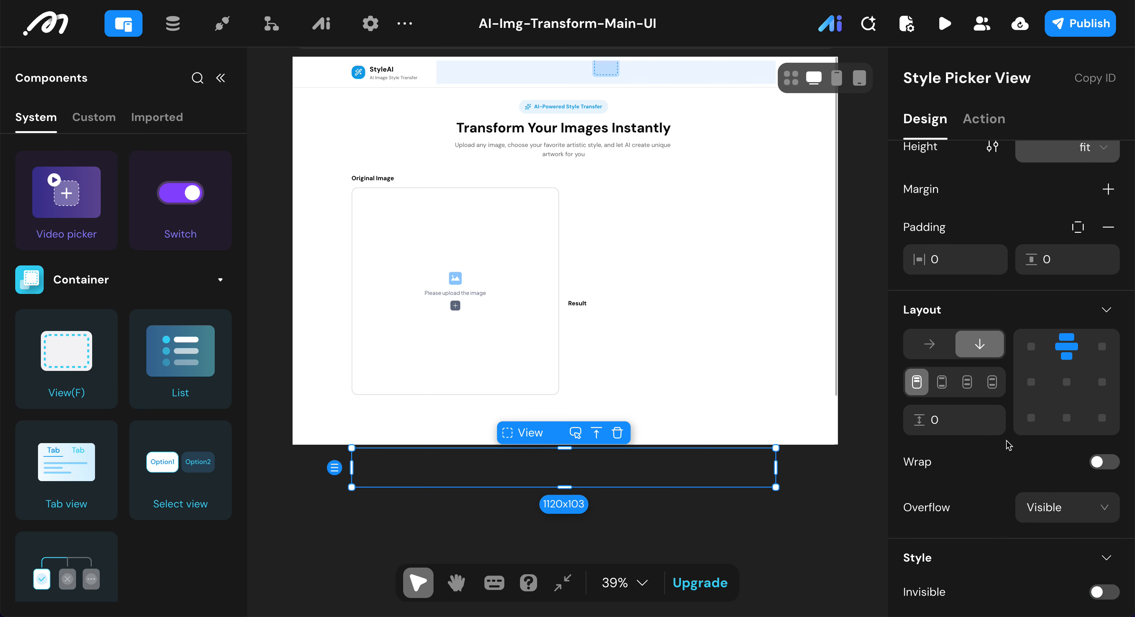
{"action": "left_click", "coordinate": [1024, 347]}
{"action": "left_click", "coordinate": [969, 419]}
{"action": "type", "text": "1"}
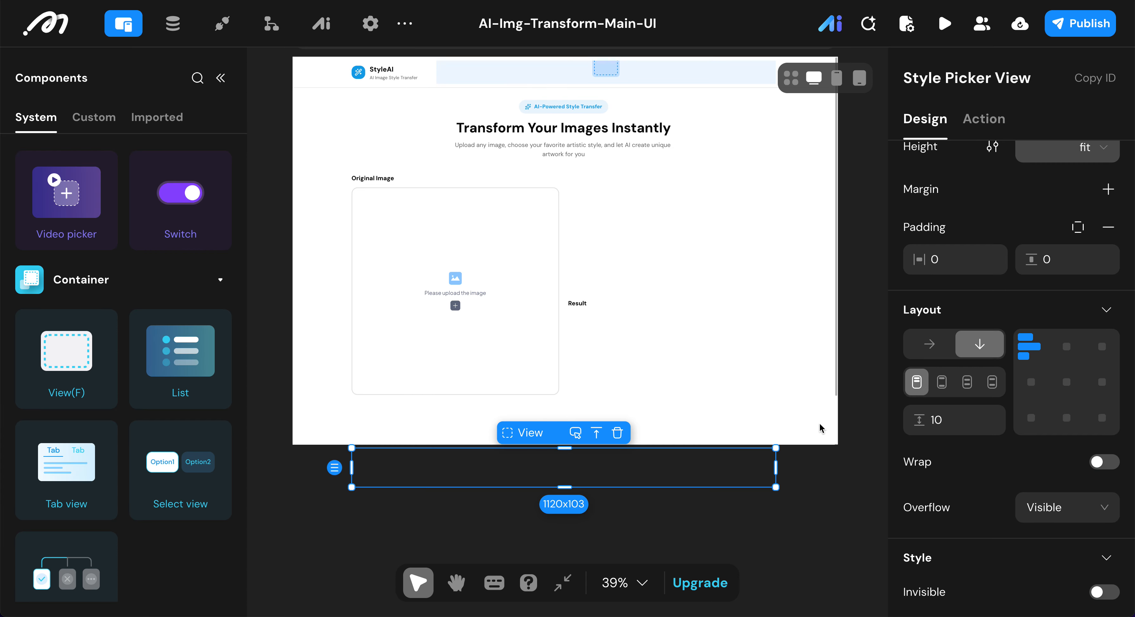
Step: Remove the background color from the Style Picker View
{"action": "scroll", "coordinate": [1056, 393], "scroll_direction": "down", "scroll_amount": 5}
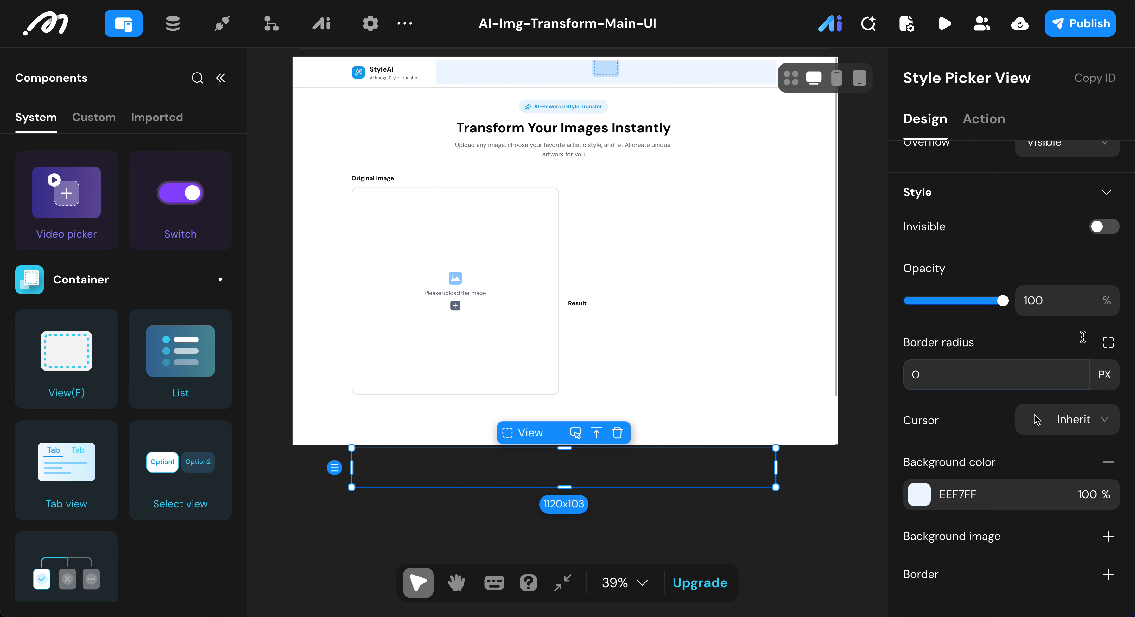
{"action": "left_click", "coordinate": [1107, 461]}
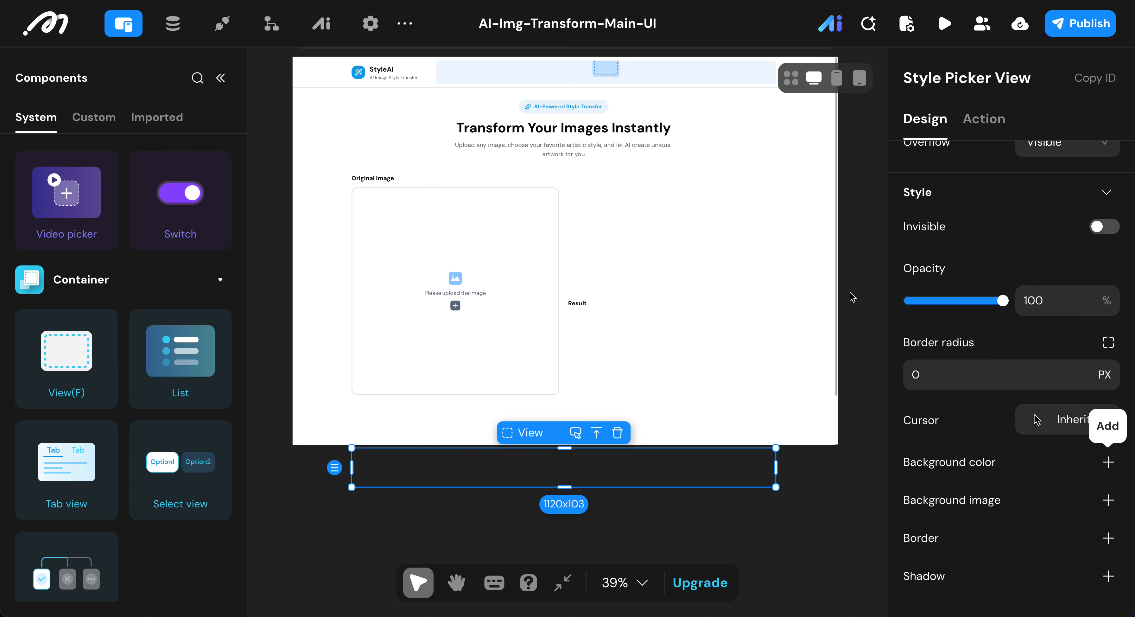
{"action": "left_click", "coordinate": [836, 295]}
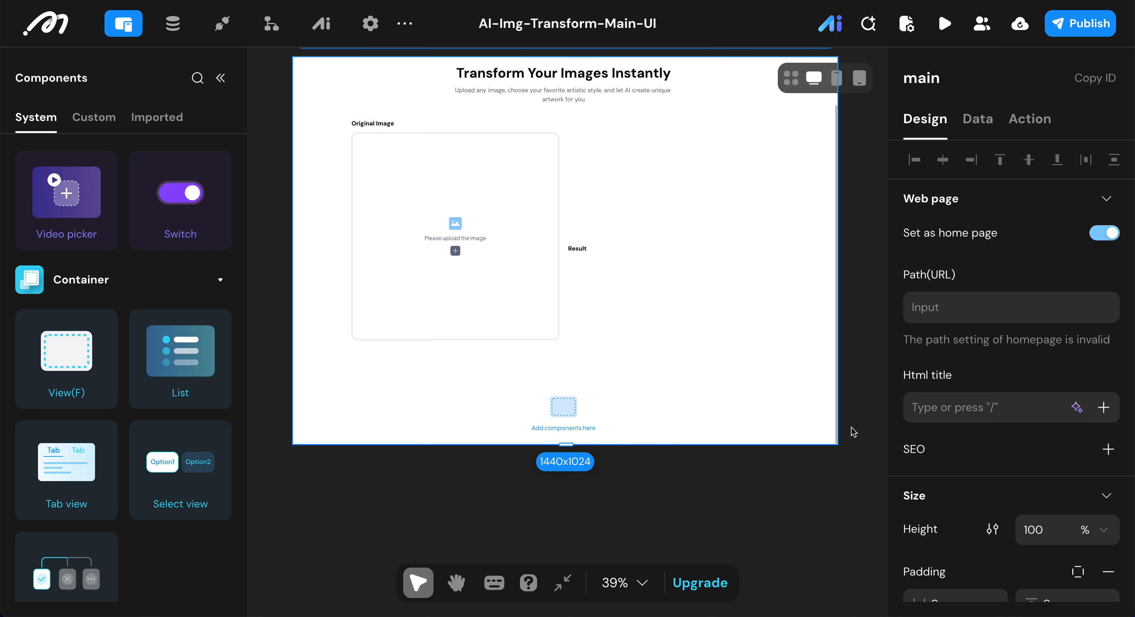
Step: Copy the "Original Image" title text into the Style Picker View and rename the copy "Group Label Text"
{"action": "left_click", "coordinate": [642, 411]}
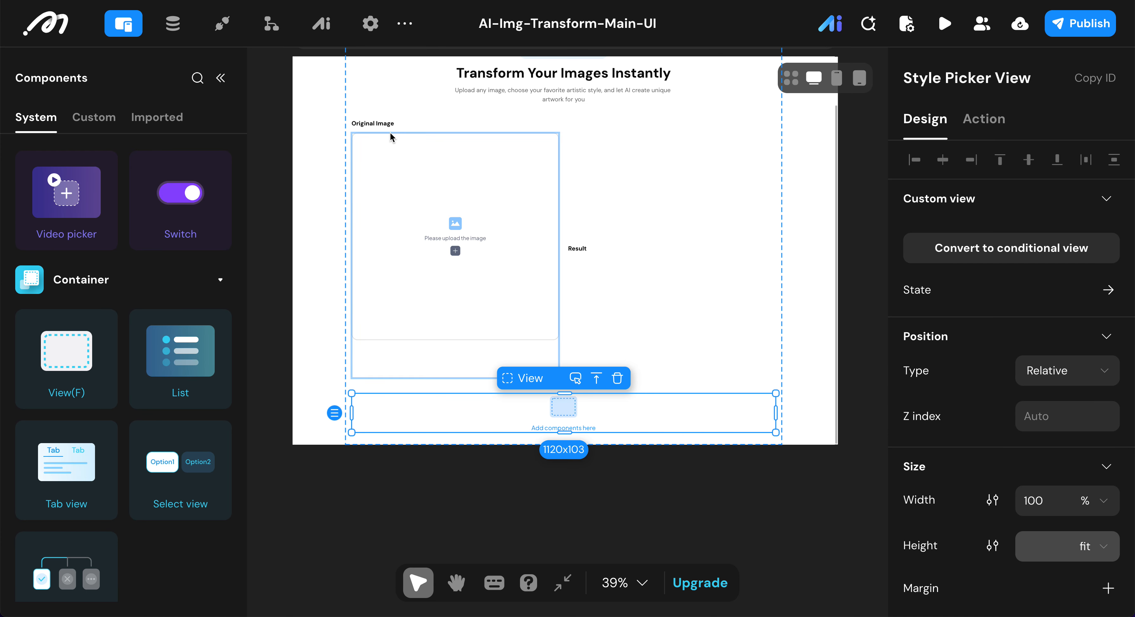
{"action": "left_click", "coordinate": [370, 124]}
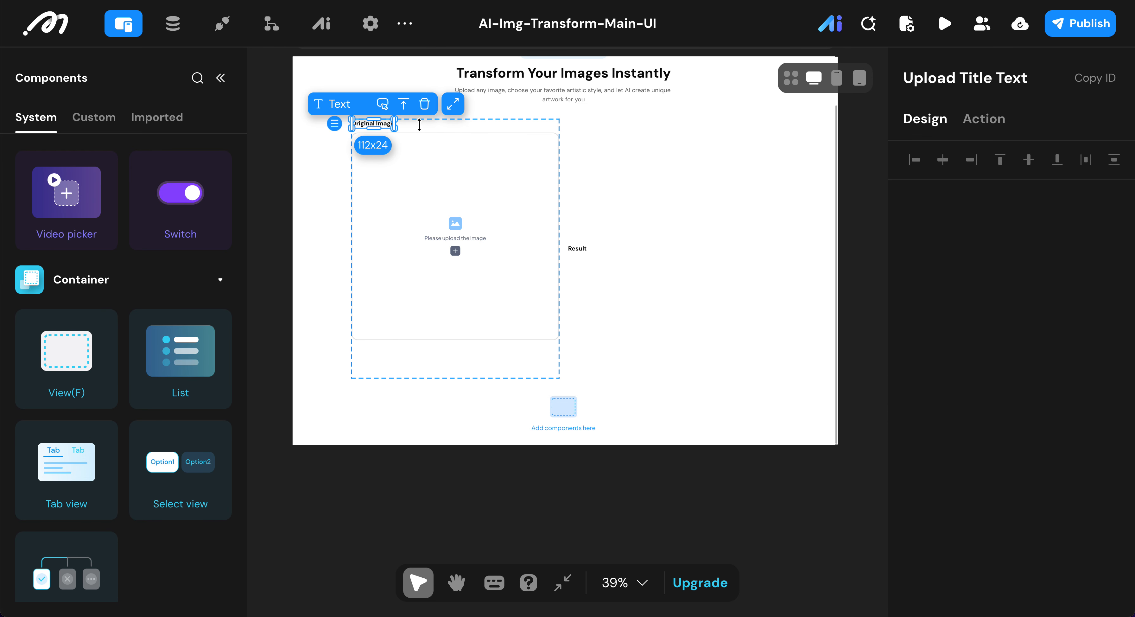
{"action": "key", "text": "ctrl+c"}
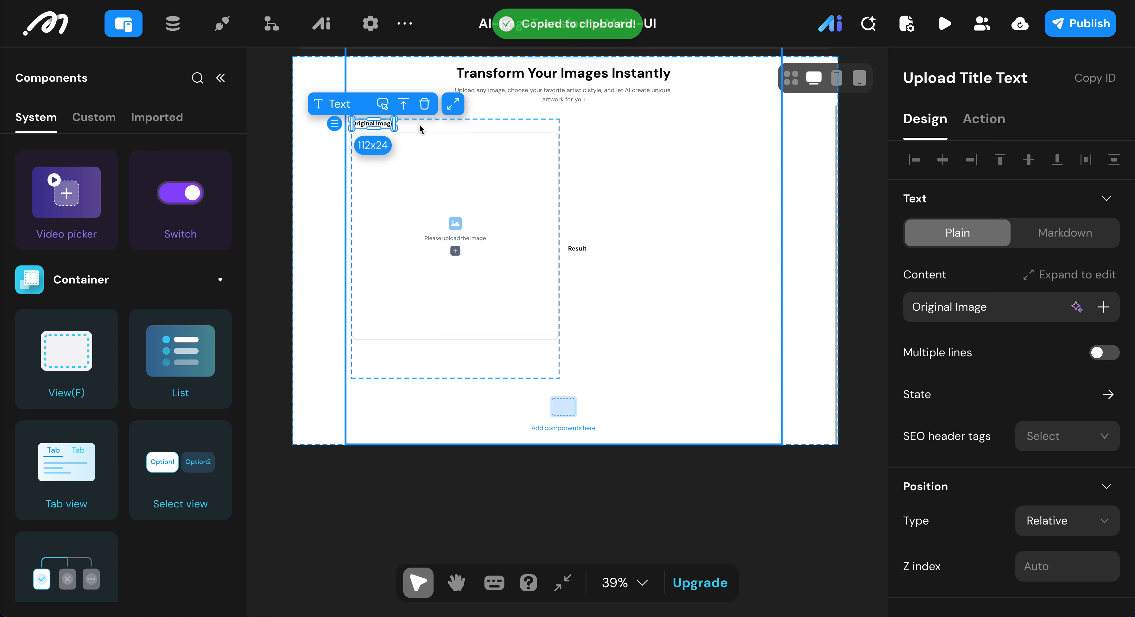
{"action": "left_click", "coordinate": [423, 431]}
{"action": "key", "text": "ctrl+v"}
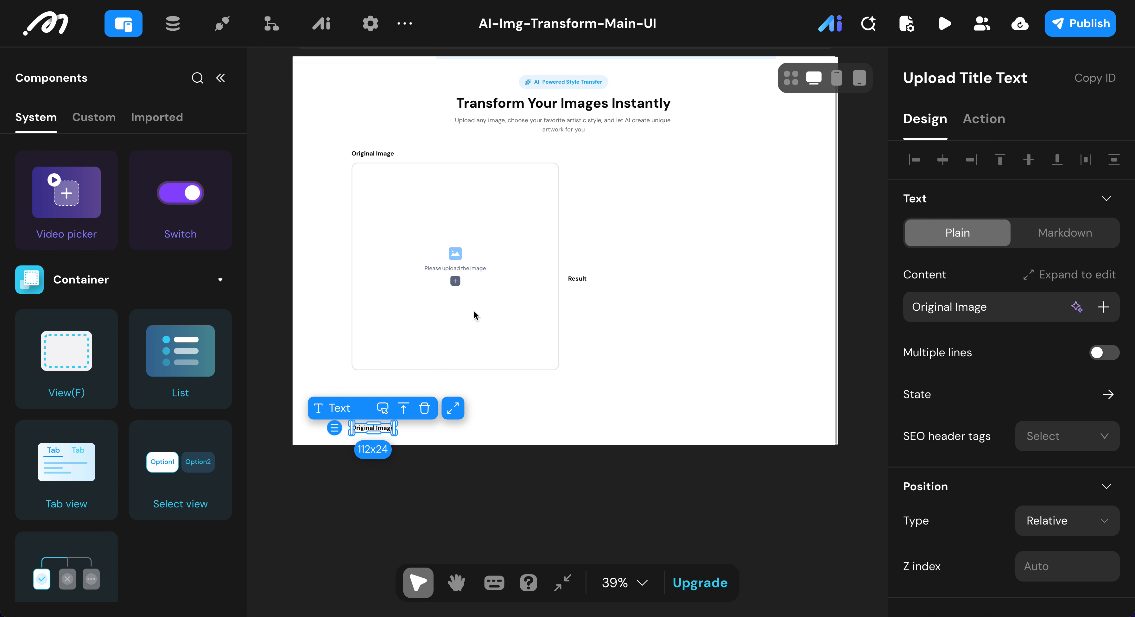
{"action": "left_click", "coordinate": [980, 80]}
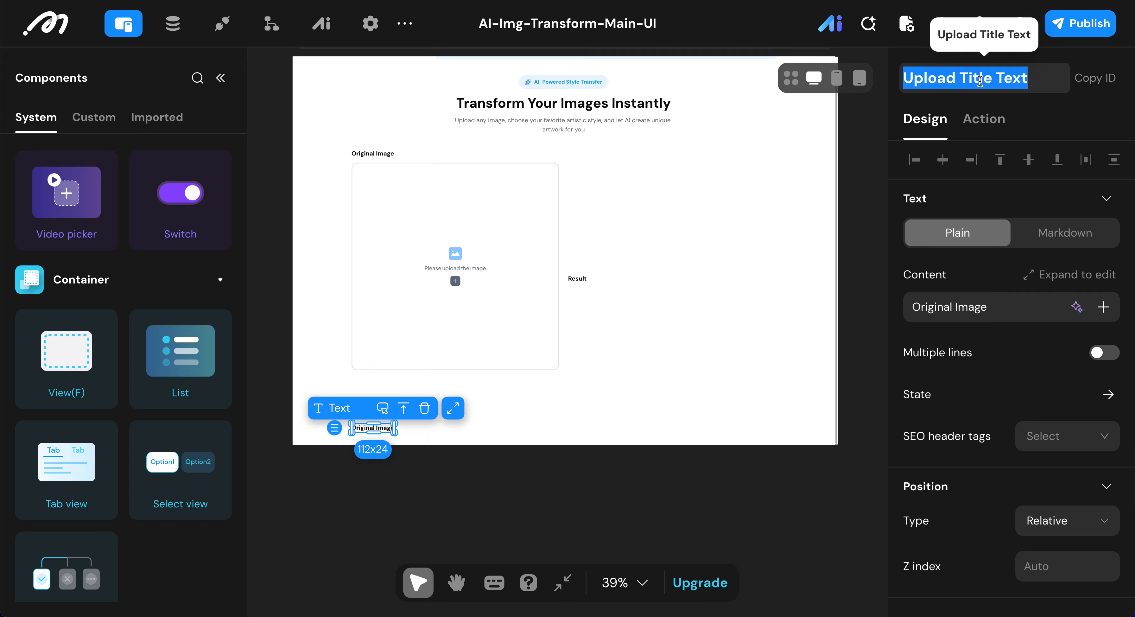
{"action": "key", "text": "ctrl+v"}
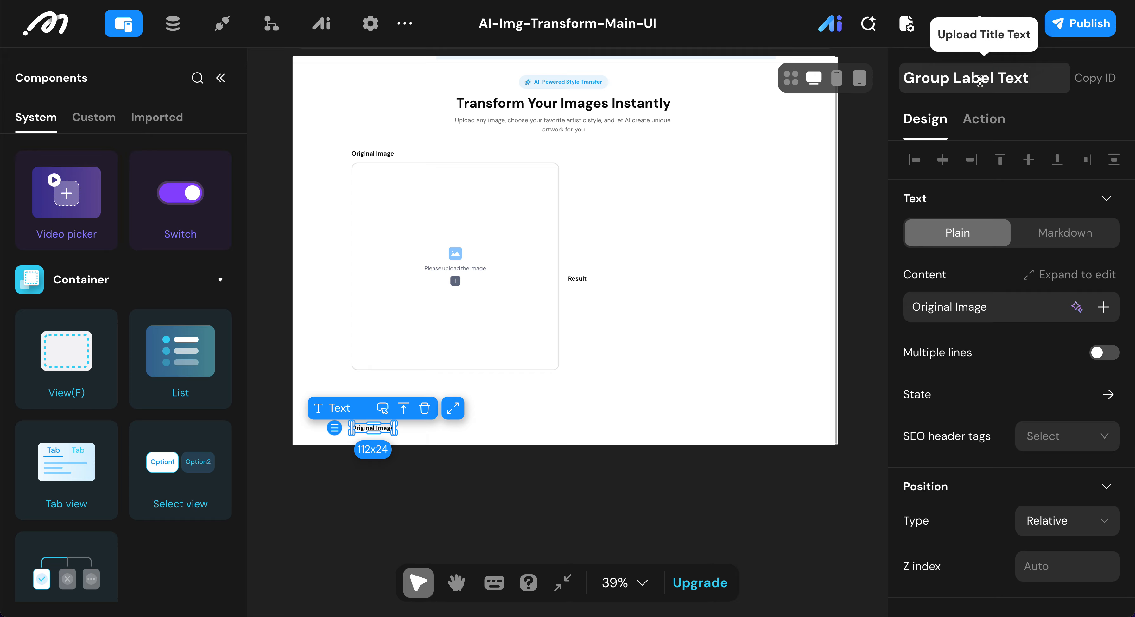
Step: Set the content of the Group Label Text to "Choose Style"
{"action": "triple_click", "coordinate": [1003, 313]}
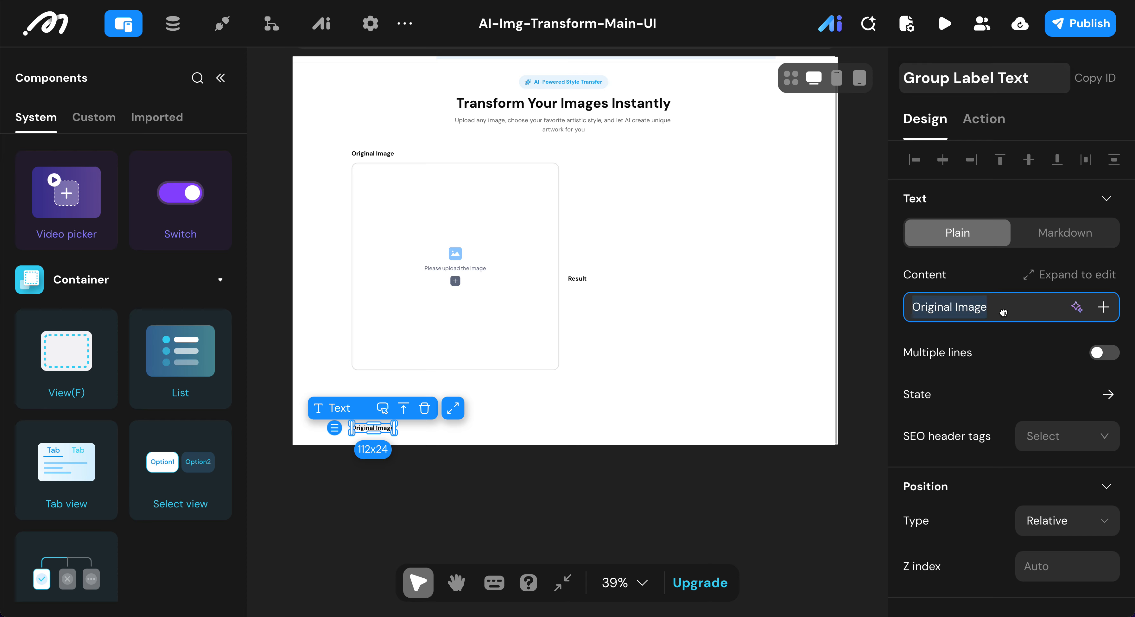
{"action": "type", "text": "Vhoos"}
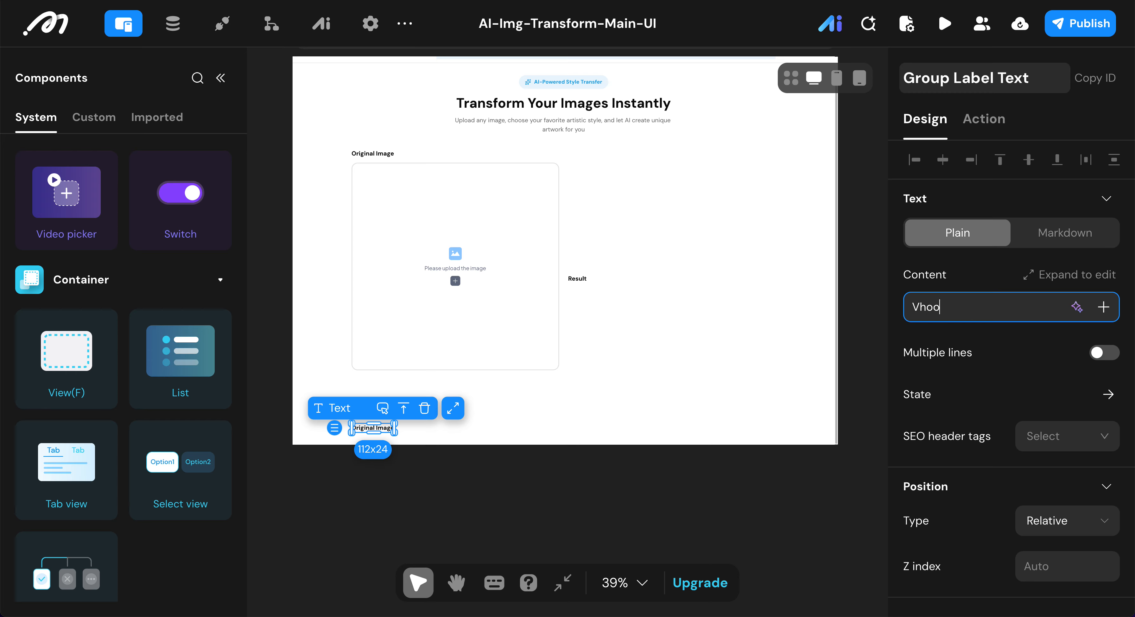
{"action": "key", "text": "BackSpace"}
{"action": "key", "text": "BackSpace"}
{"action": "key", "text": "BackSpace"}
{"action": "key", "text": "BackSpace"}
{"action": "key", "text": "BackSpace"}
{"action": "type", "text": "ch"}
{"action": "key", "text": "BackSpace"}
{"action": "key", "text": "BackSpace"}
{"action": "type", "text": "Choose Style"}
{"action": "key", "text": "Return"}
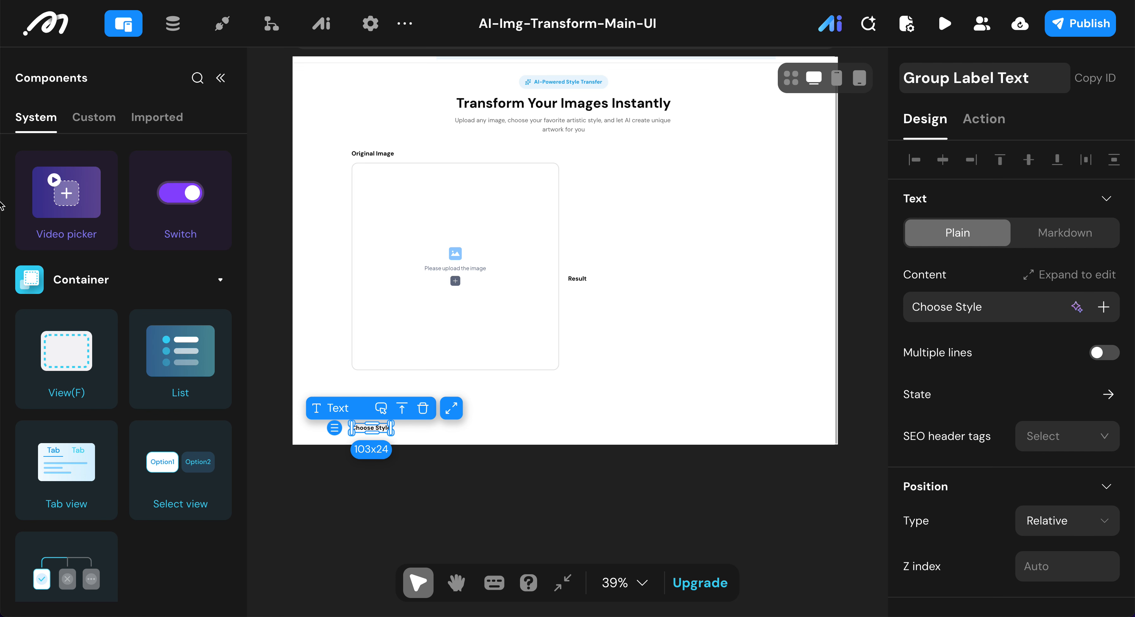
Step: Add a Select view component inside the Style Picker View, below the "Choose Style" label
{"action": "left_click", "coordinate": [220, 78]}
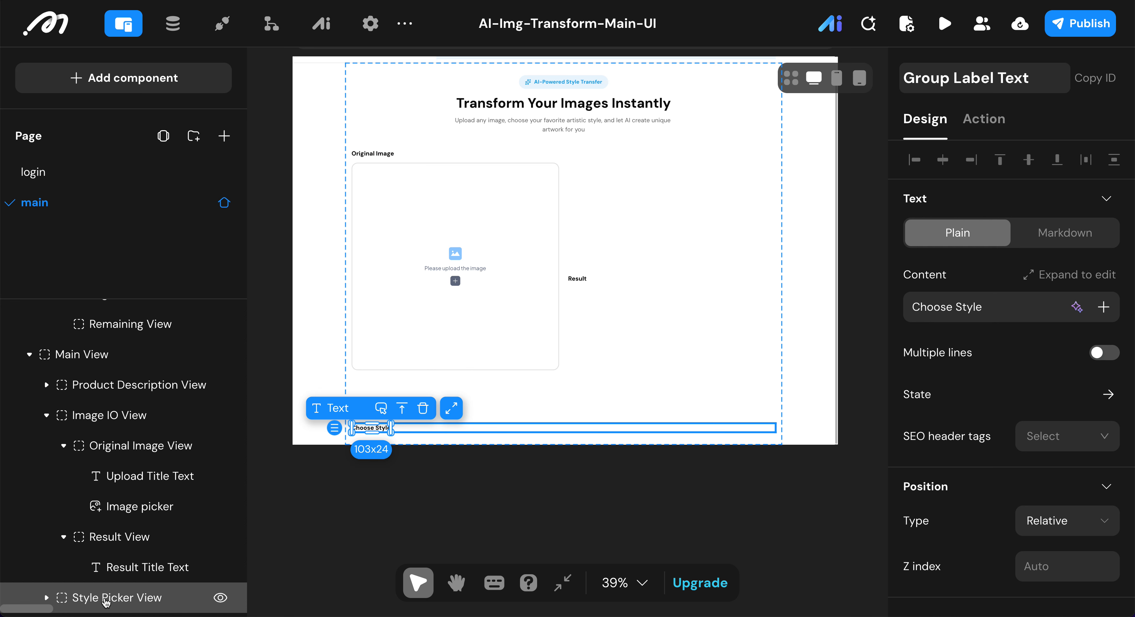
{"action": "left_click", "coordinate": [105, 600]}
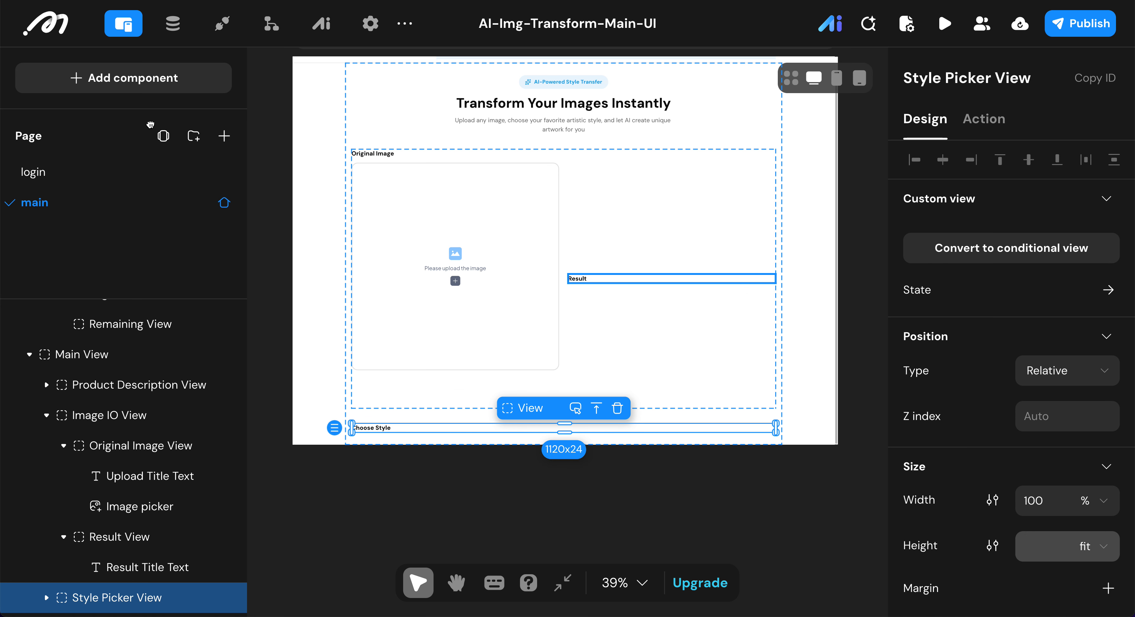
{"action": "left_click", "coordinate": [124, 78]}
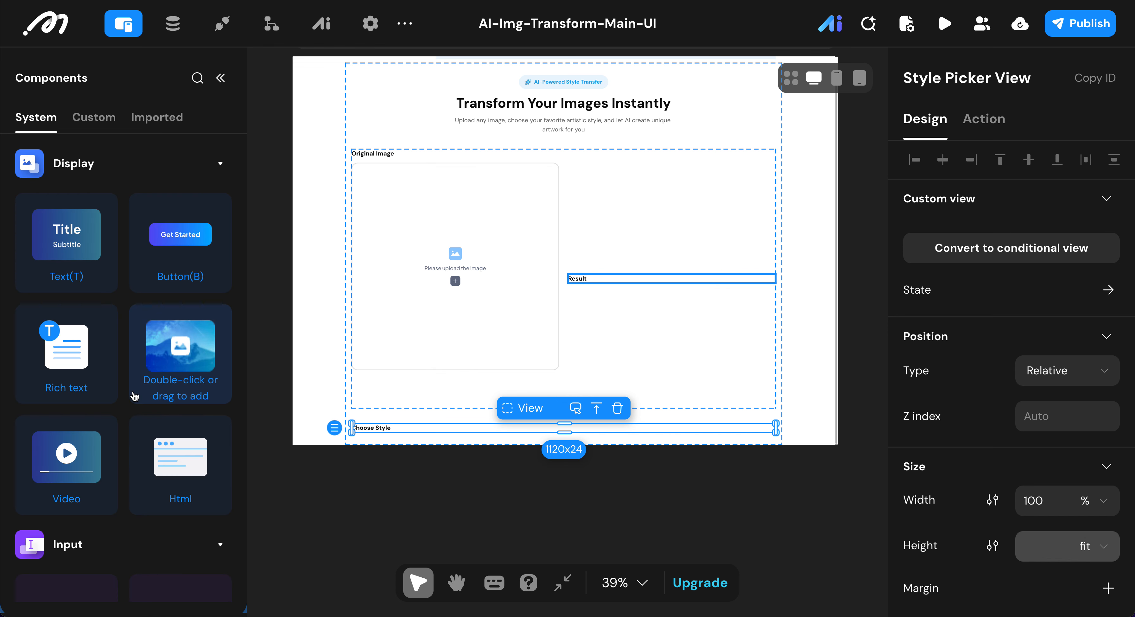
{"action": "scroll", "coordinate": [134, 396], "scroll_direction": "down", "scroll_amount": 10}
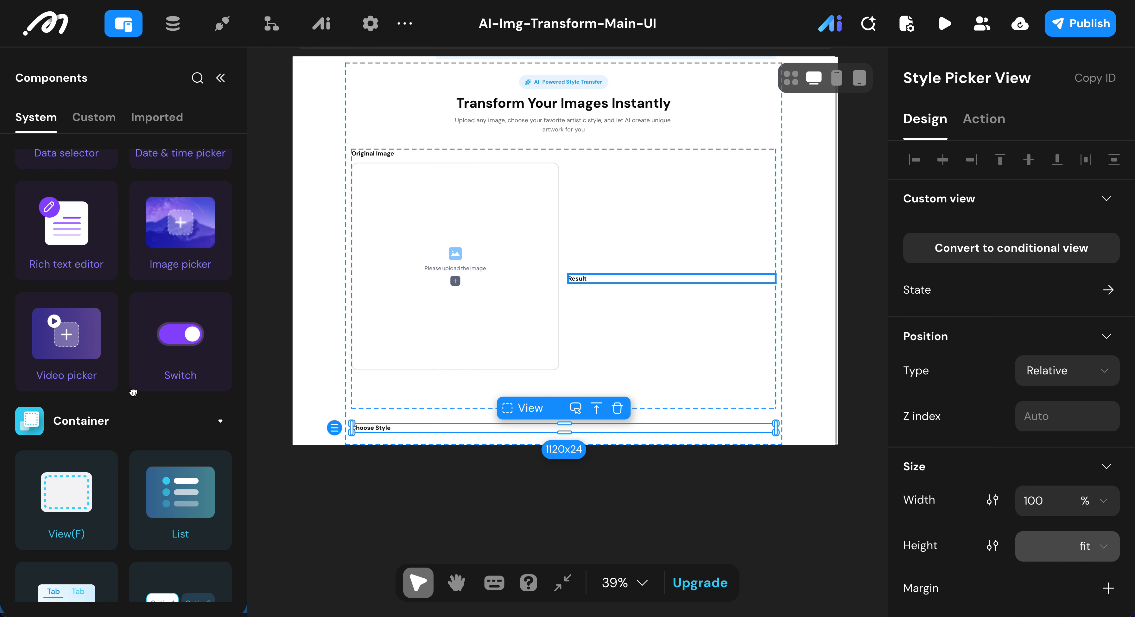
{"action": "scroll", "coordinate": [133, 392], "scroll_direction": "down", "scroll_amount": 5}
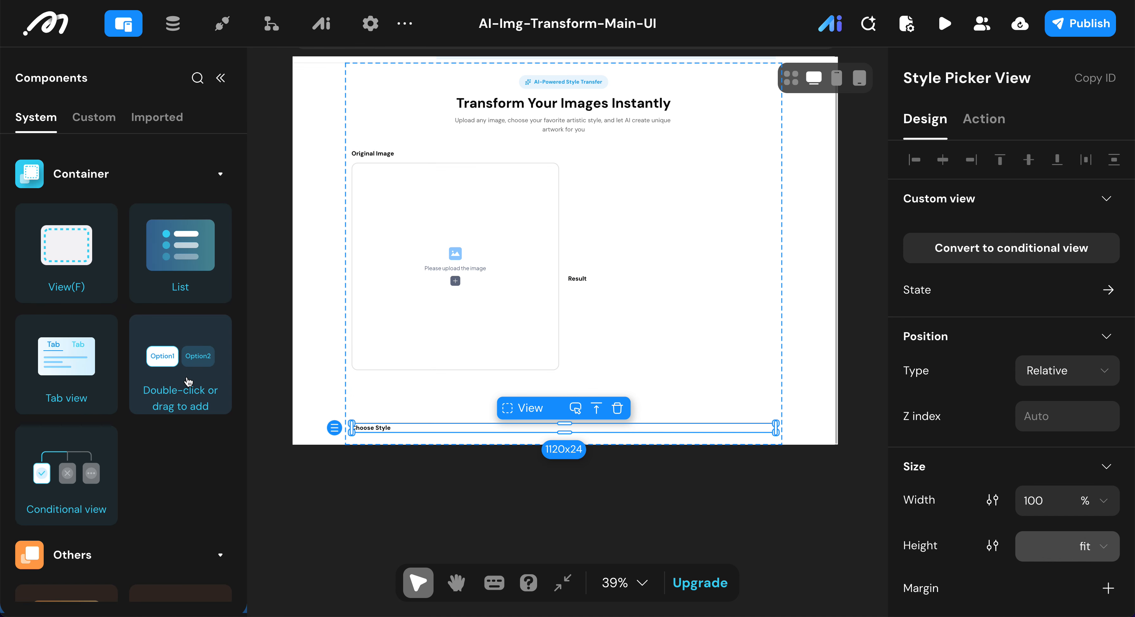
{"action": "double_click", "coordinate": [189, 381]}
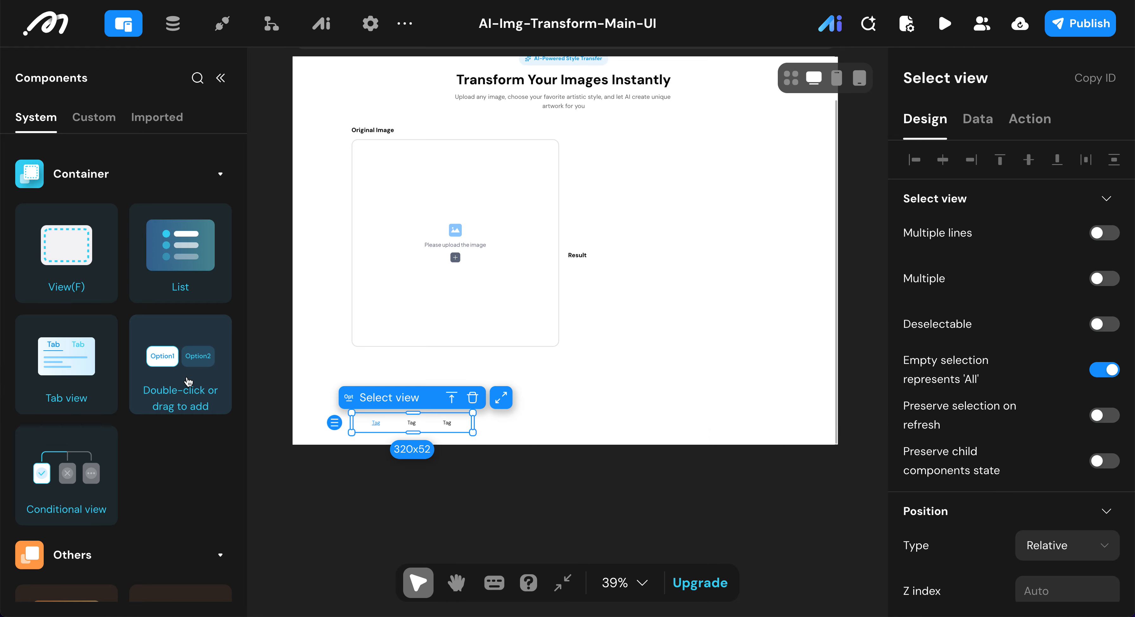
{"action": "scroll", "coordinate": [931, 435], "scroll_direction": "down", "scroll_amount": 6}
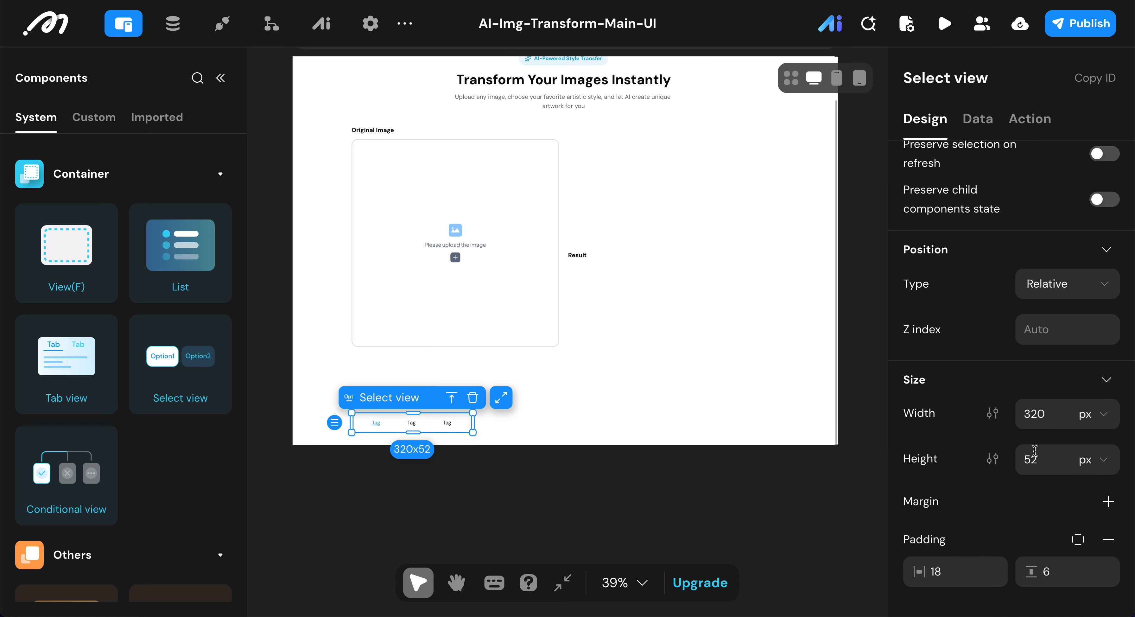
Step: Set the Select view's width to 100% and its height to fit
{"action": "left_click", "coordinate": [1094, 467]}
{"action": "left_click", "coordinate": [1080, 480]}
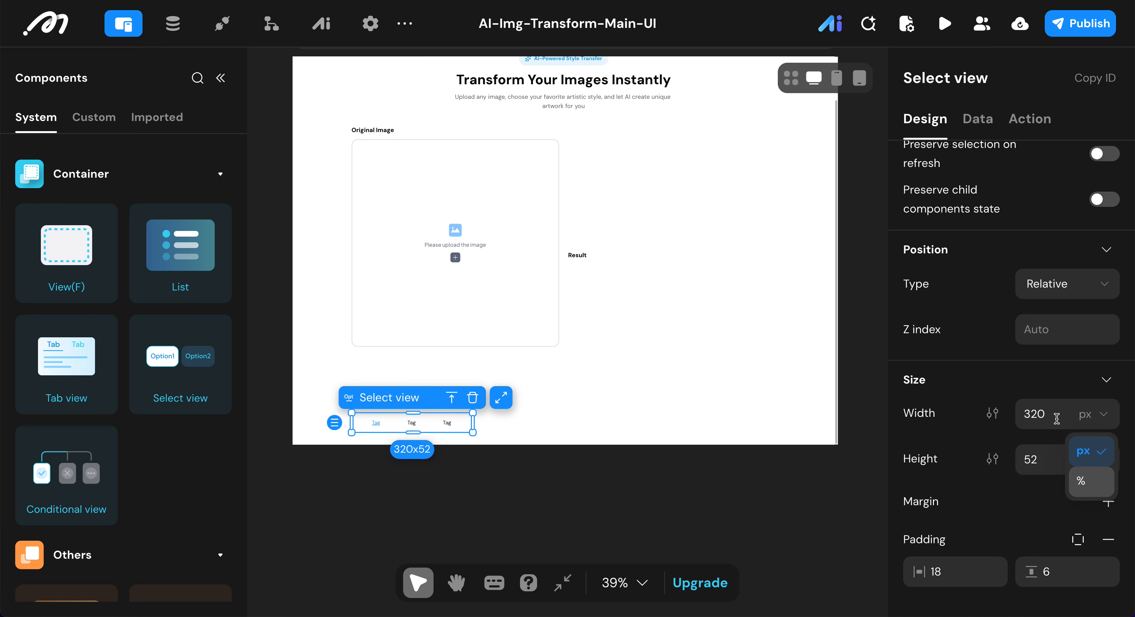
{"action": "left_click", "coordinate": [1053, 415]}
{"action": "type", "text": "100"}
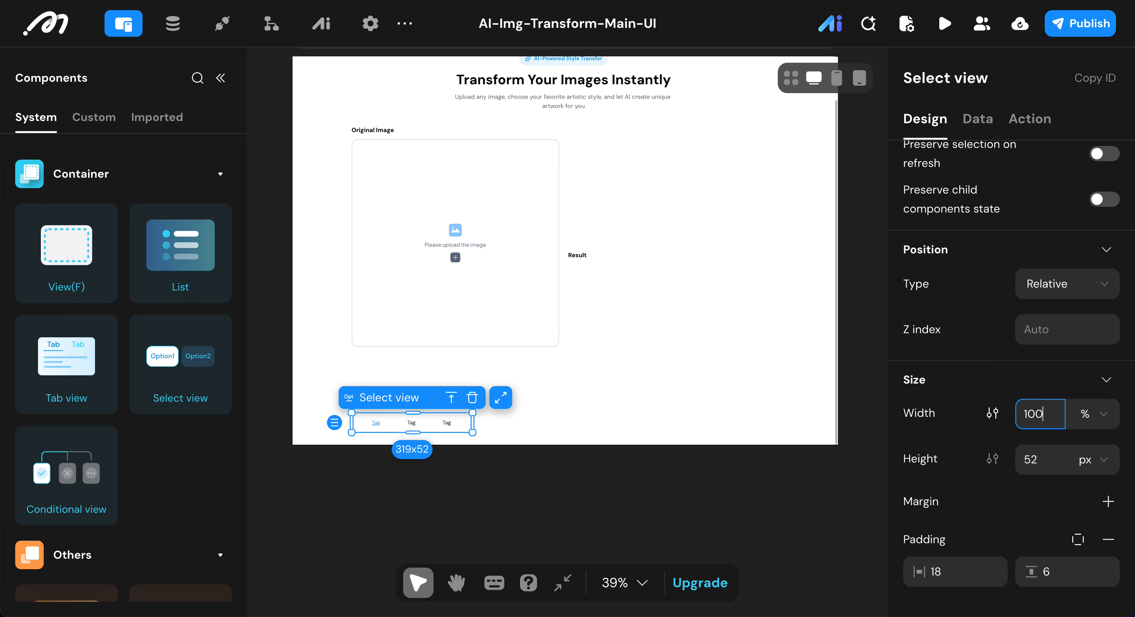
{"action": "left_click", "coordinate": [1092, 465]}
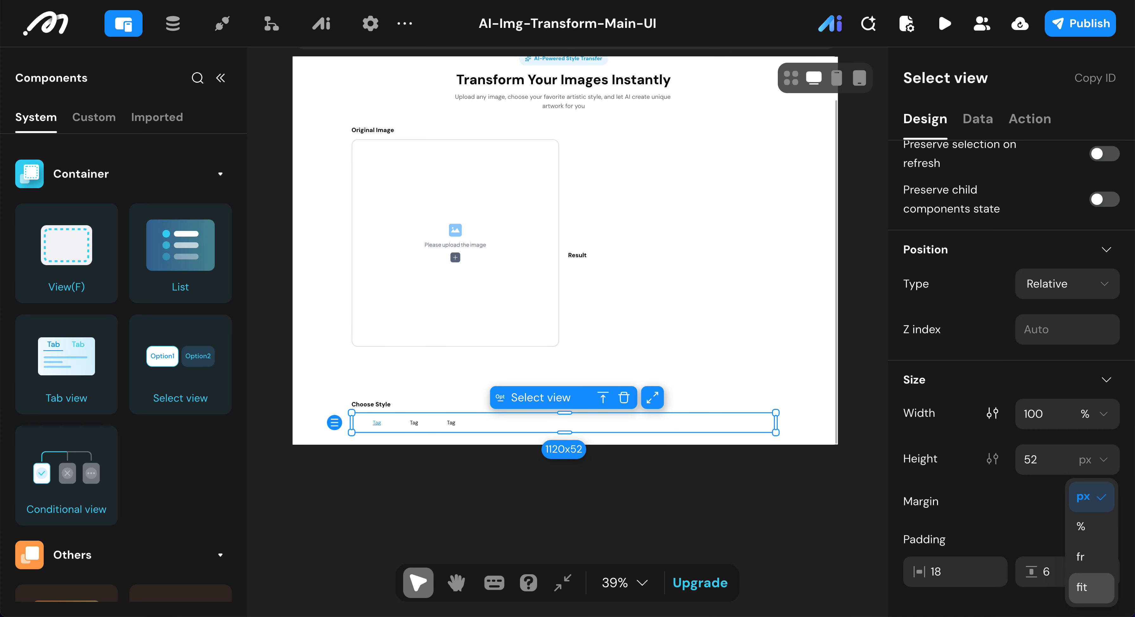
{"action": "left_click", "coordinate": [1083, 587]}
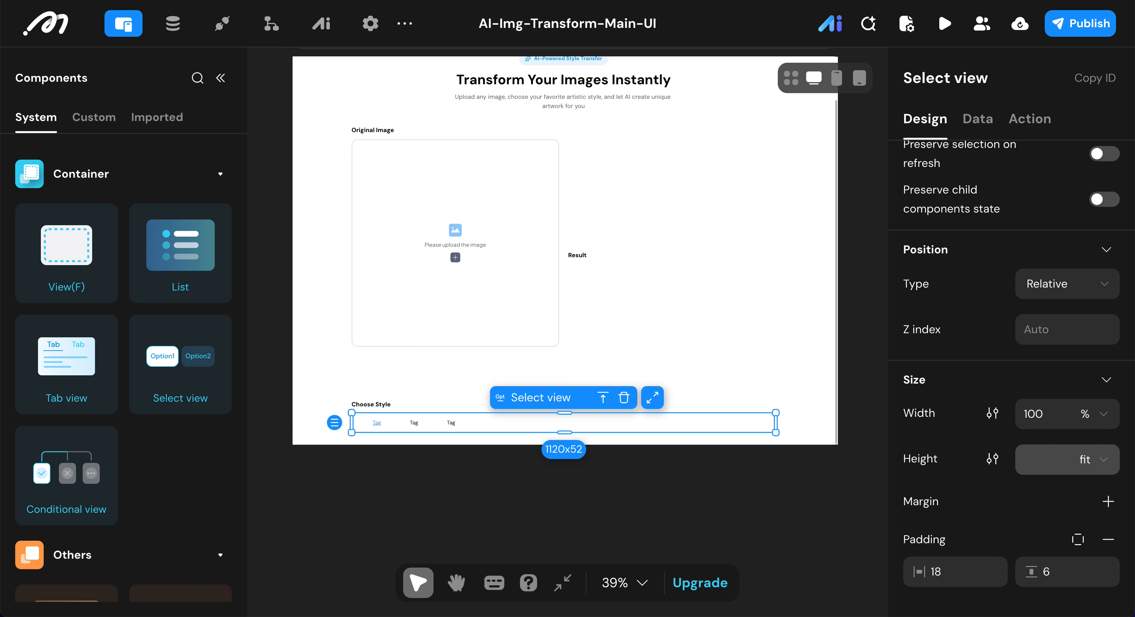
Step: Rename the Select view inside the Style Picker View as "Style Select view"
{"action": "left_click", "coordinate": [220, 79]}
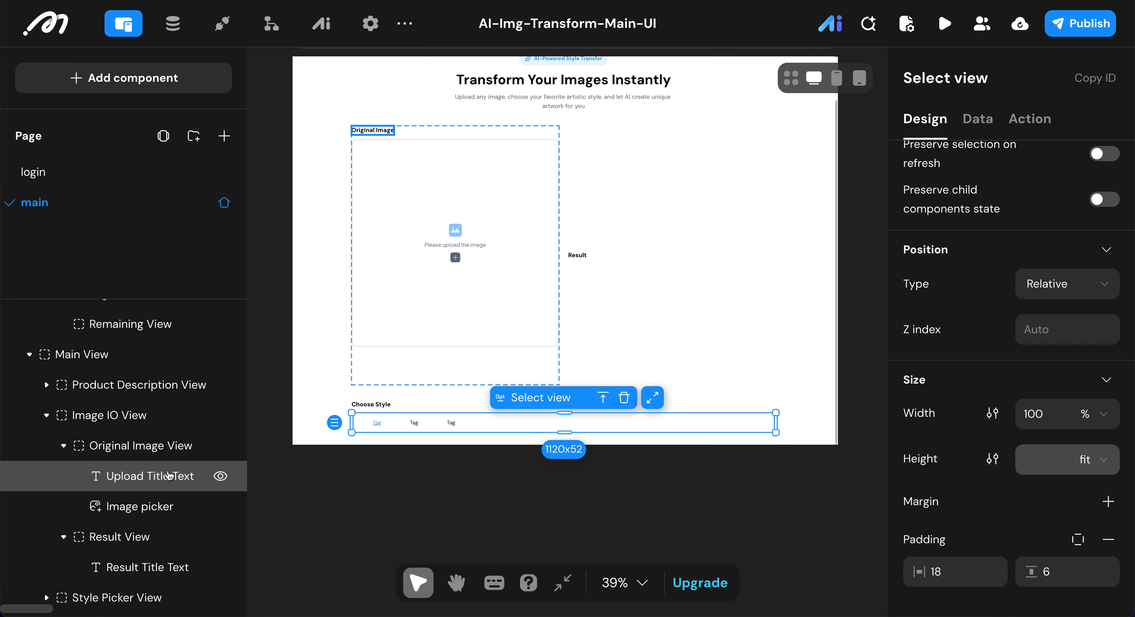
{"action": "left_click", "coordinate": [117, 596]}
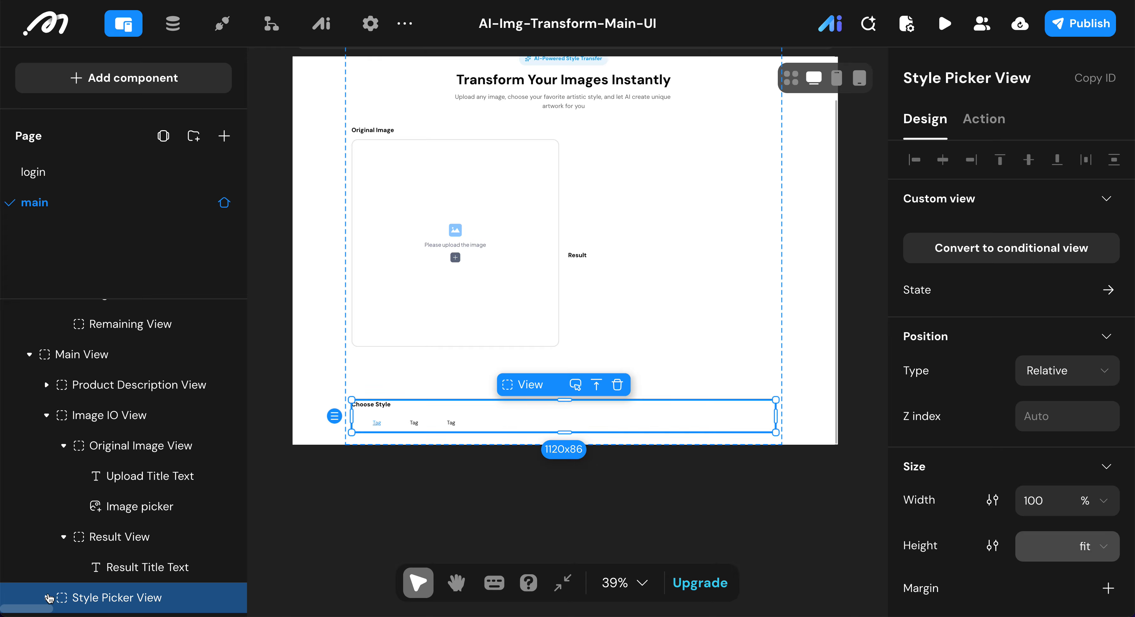
{"action": "left_click", "coordinate": [49, 597]}
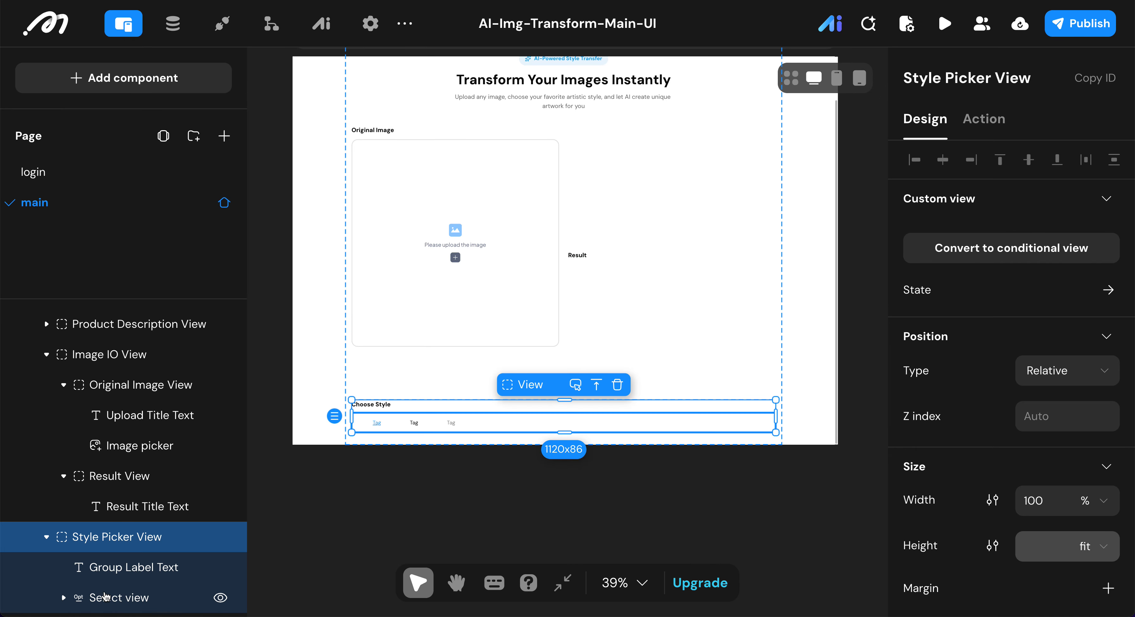
{"action": "left_click", "coordinate": [104, 596]}
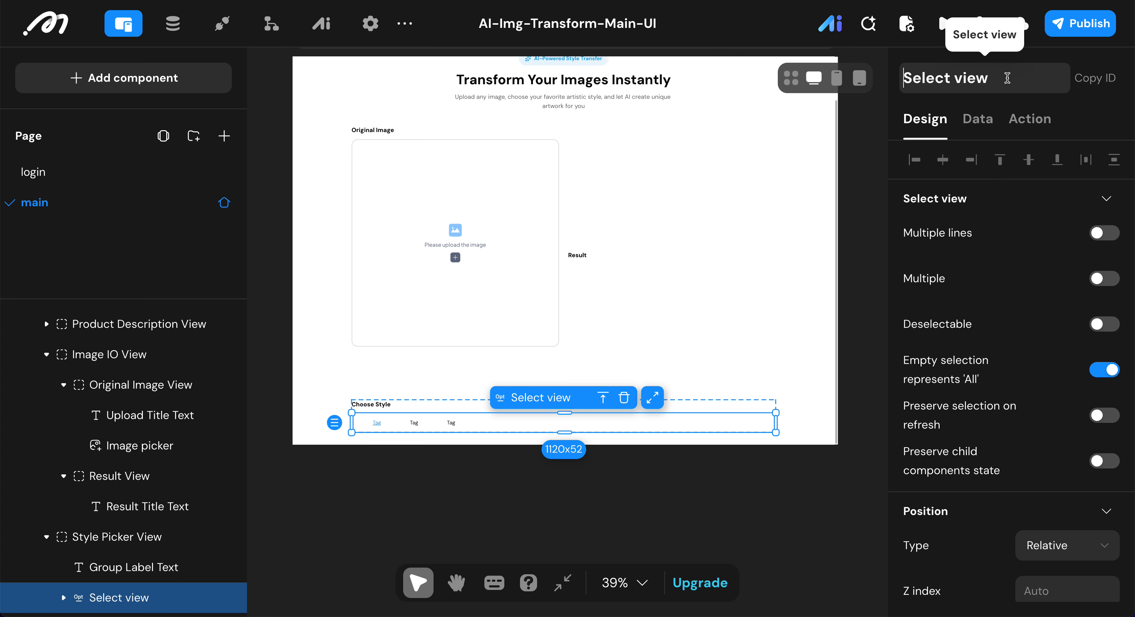
{"action": "type", "text": "style"}
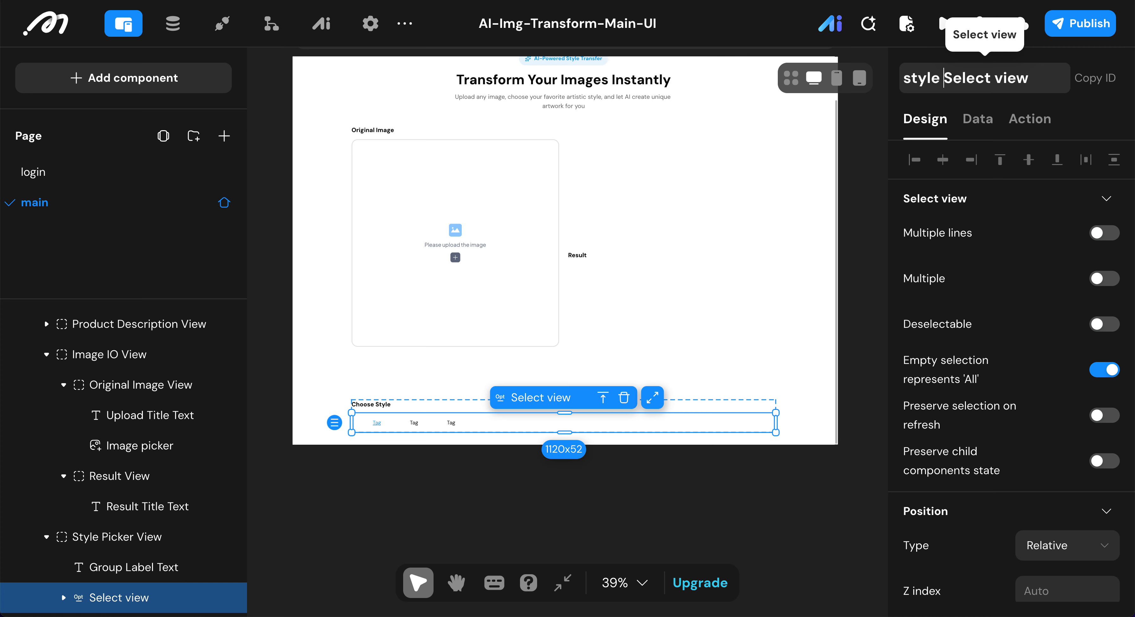
{"action": "key", "text": "BackSpace"}
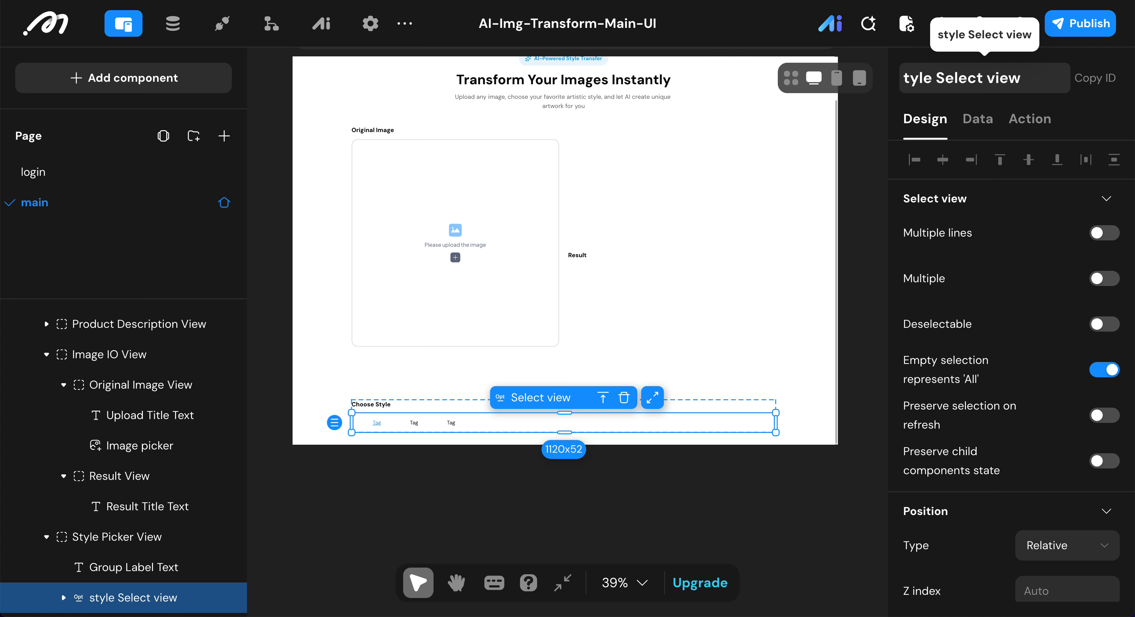
{"action": "type", "text": "S"}
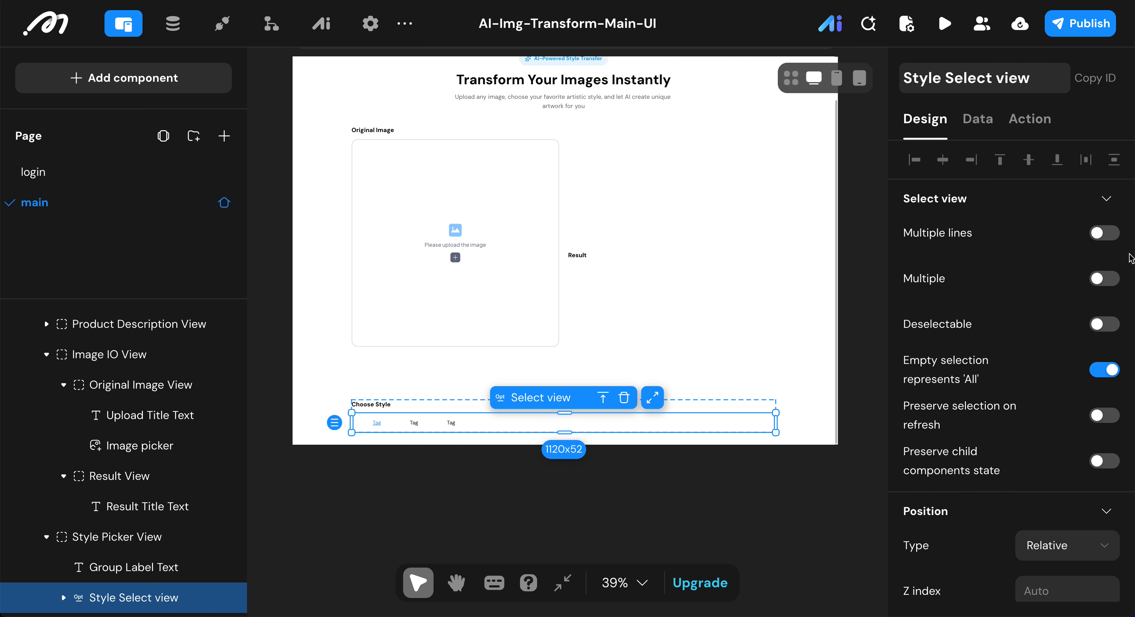
Step: Remove the background color from the Style Select view
{"action": "left_click", "coordinate": [1103, 236]}
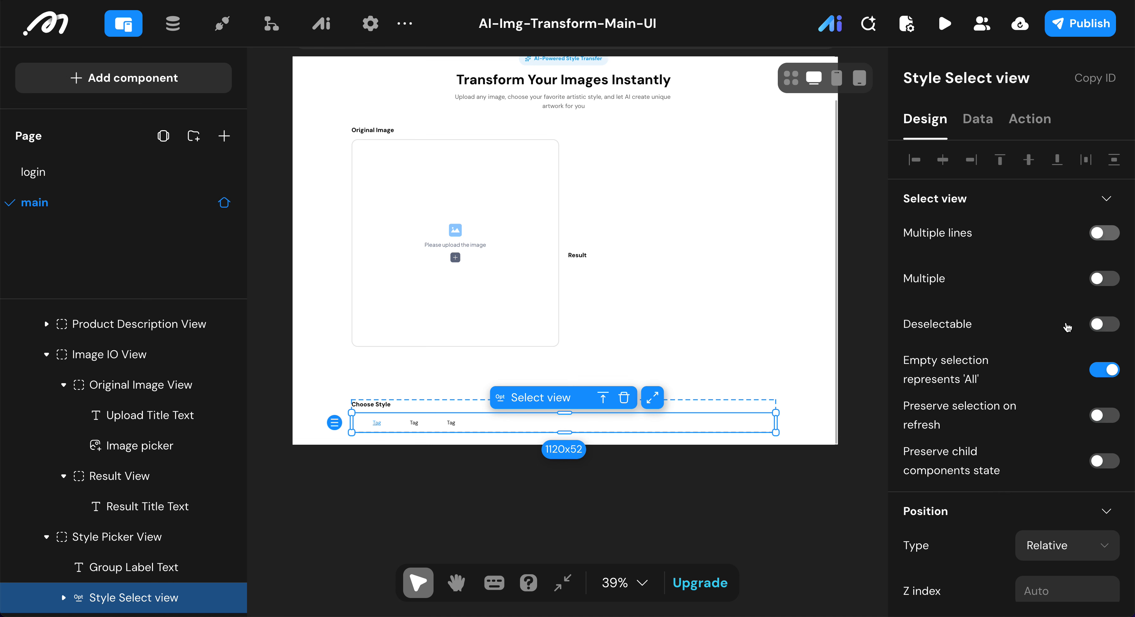
{"action": "scroll", "coordinate": [1062, 326], "scroll_direction": "down", "scroll_amount": 7}
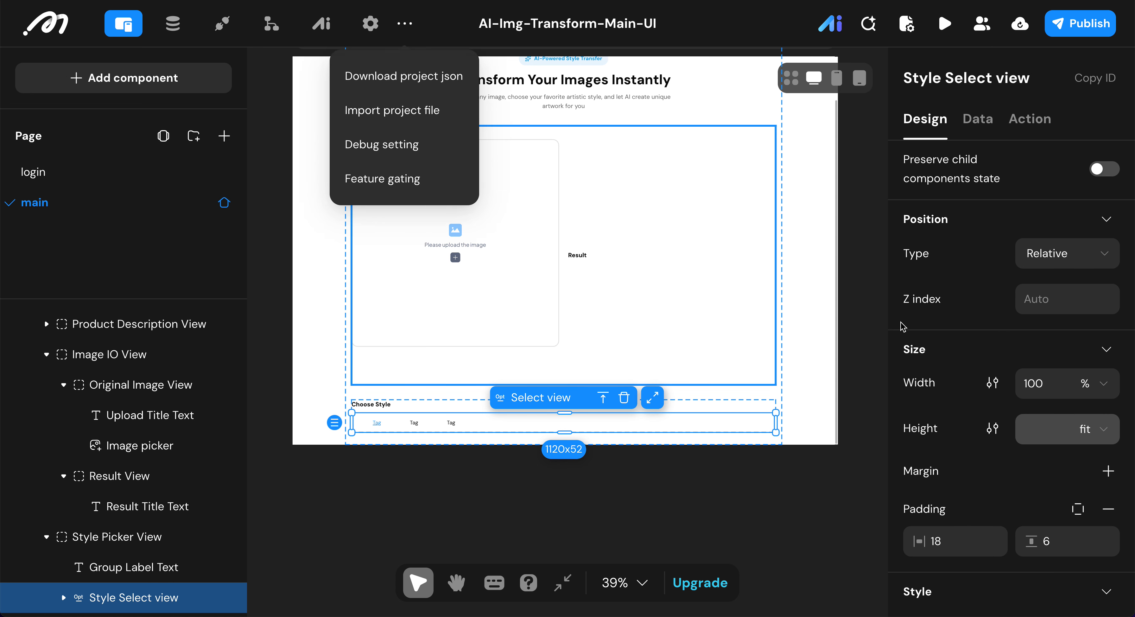
{"action": "scroll", "coordinate": [1009, 405], "scroll_direction": "down", "scroll_amount": 5}
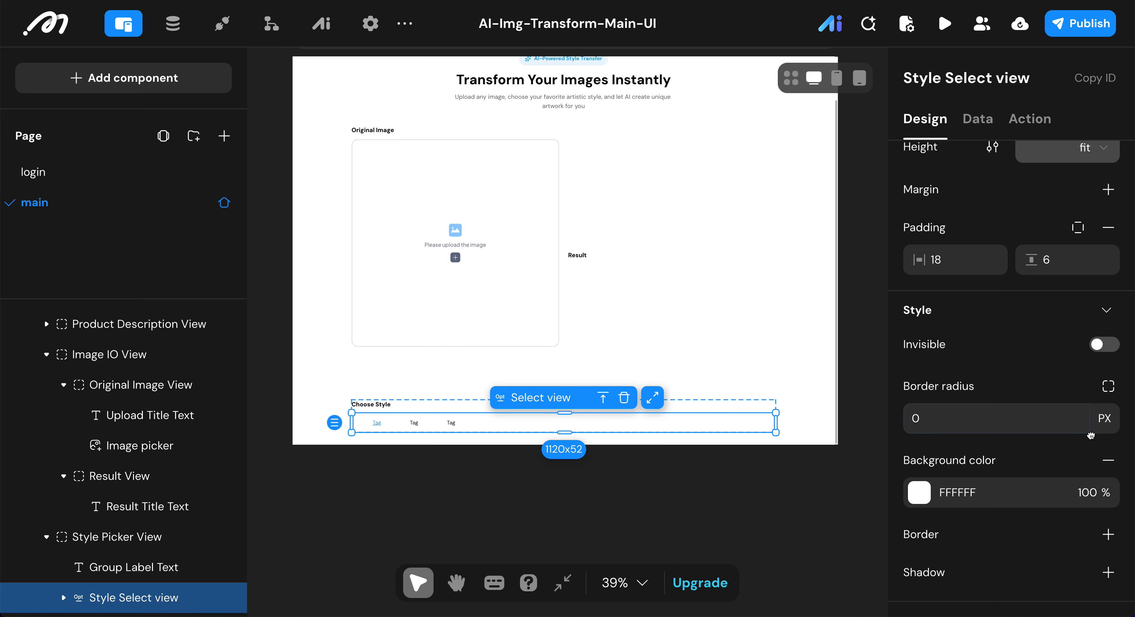
{"action": "left_click", "coordinate": [1109, 458]}
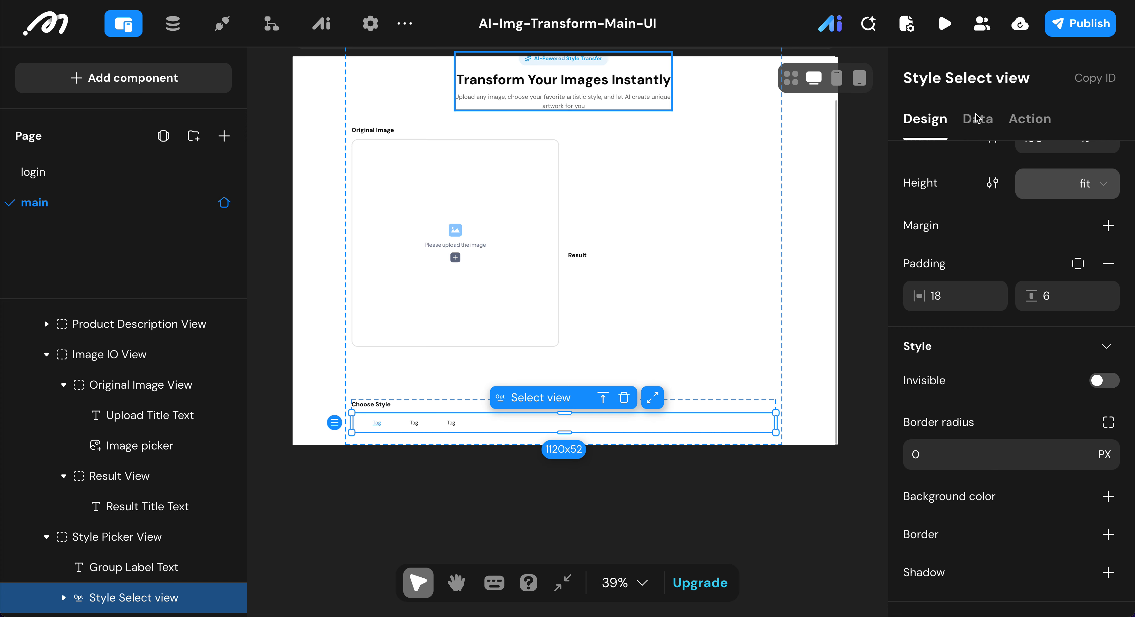
Step: Switch the Style Select view's data source to a query source and choose "style" as its data model
{"action": "left_click", "coordinate": [984, 124]}
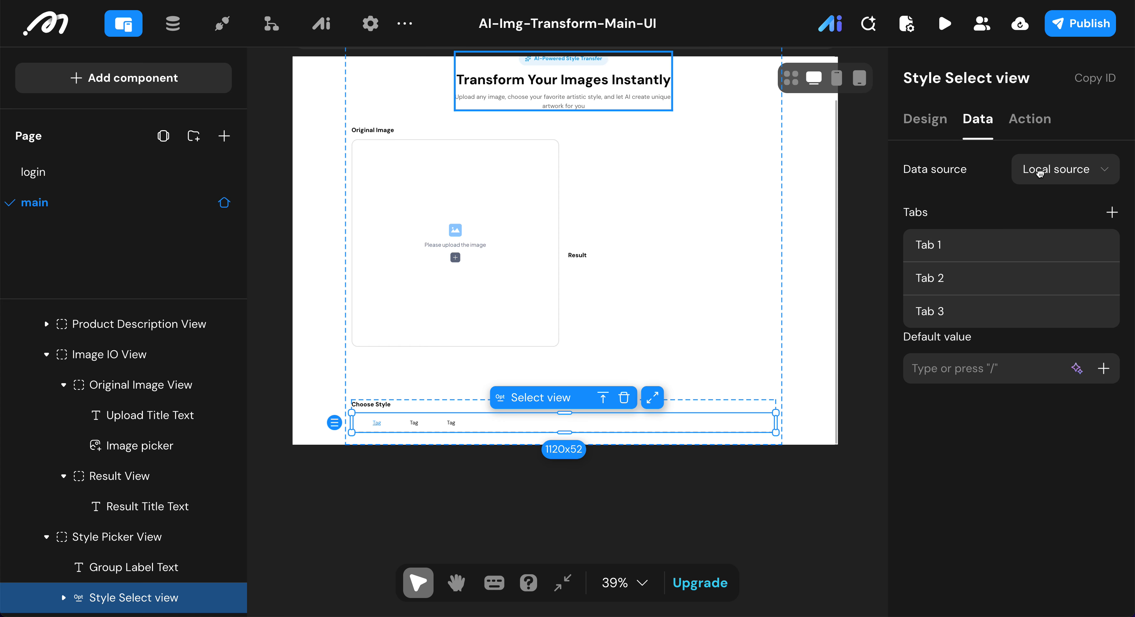
{"action": "left_click", "coordinate": [1059, 170]}
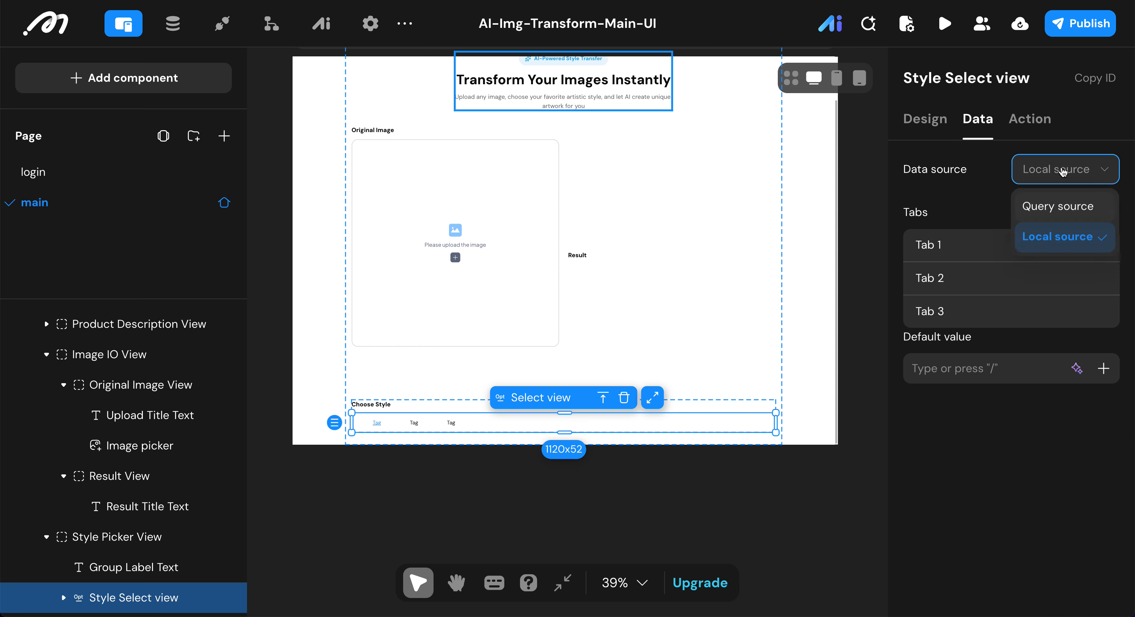
{"action": "left_click", "coordinate": [1051, 205]}
{"action": "left_click", "coordinate": [1072, 219]}
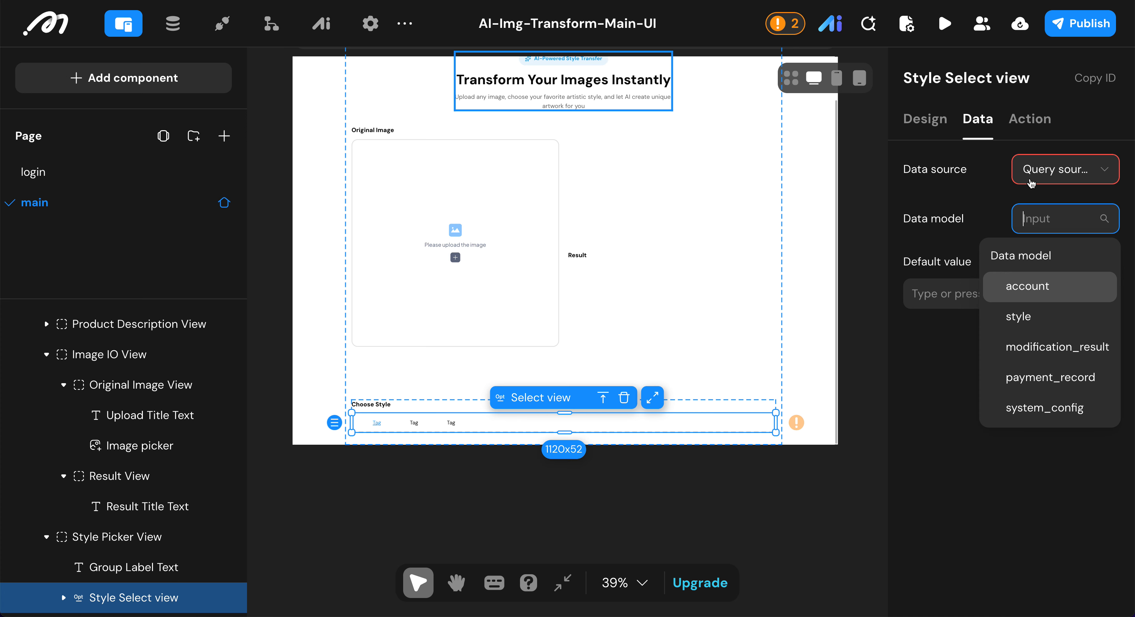
{"action": "left_click", "coordinate": [1028, 328]}
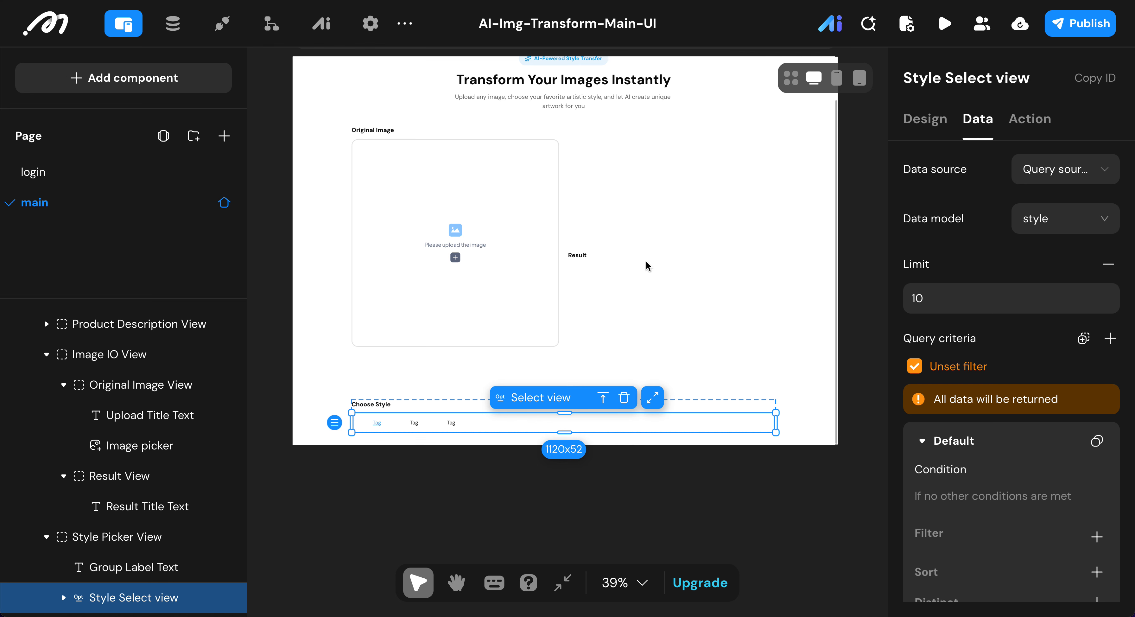
Step: Set the width of the Style Select view's Default and Selected containers to 25% and remove their maximum width
{"action": "scroll", "coordinate": [935, 373], "scroll_direction": "down", "scroll_amount": 4}
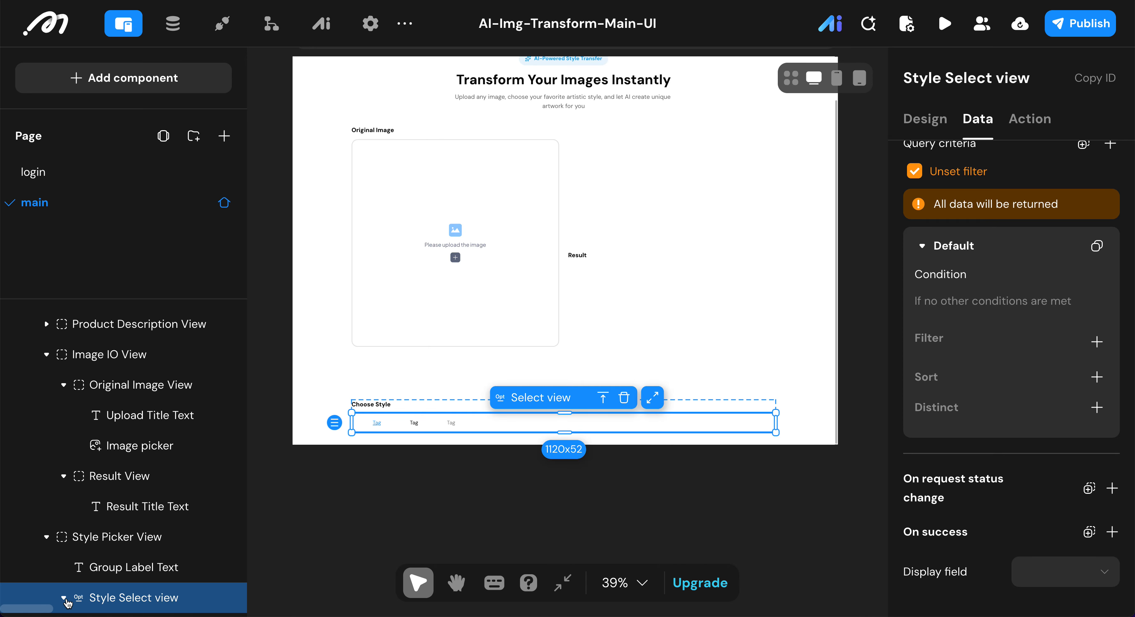
{"action": "scroll", "coordinate": [140, 444], "scroll_direction": "down", "scroll_amount": 1}
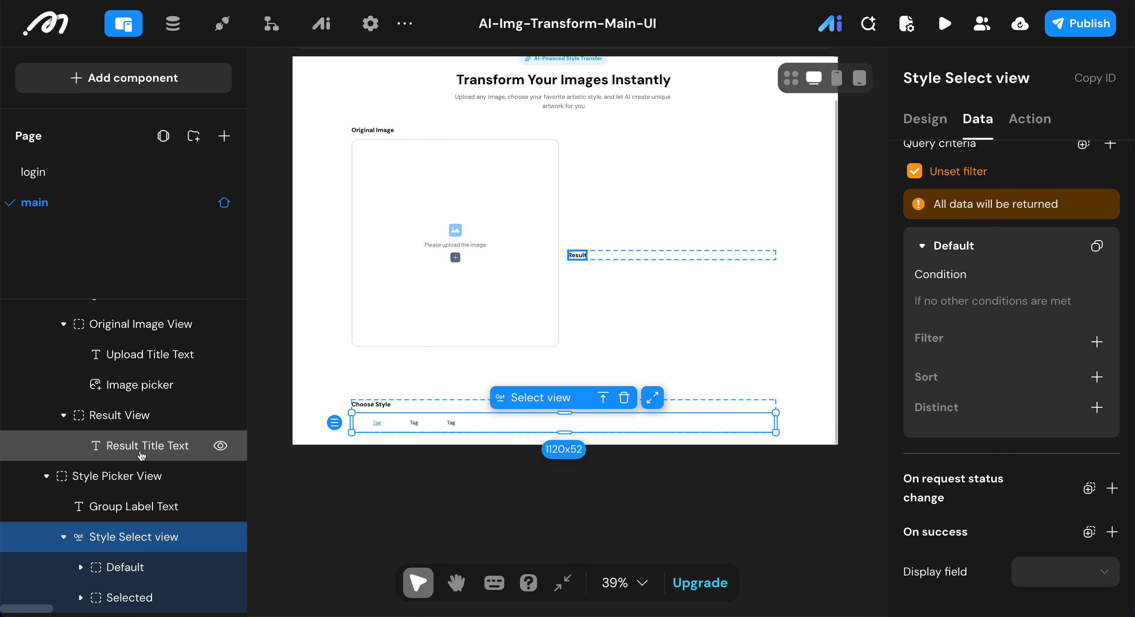
{"action": "left_click", "coordinate": [124, 567]}
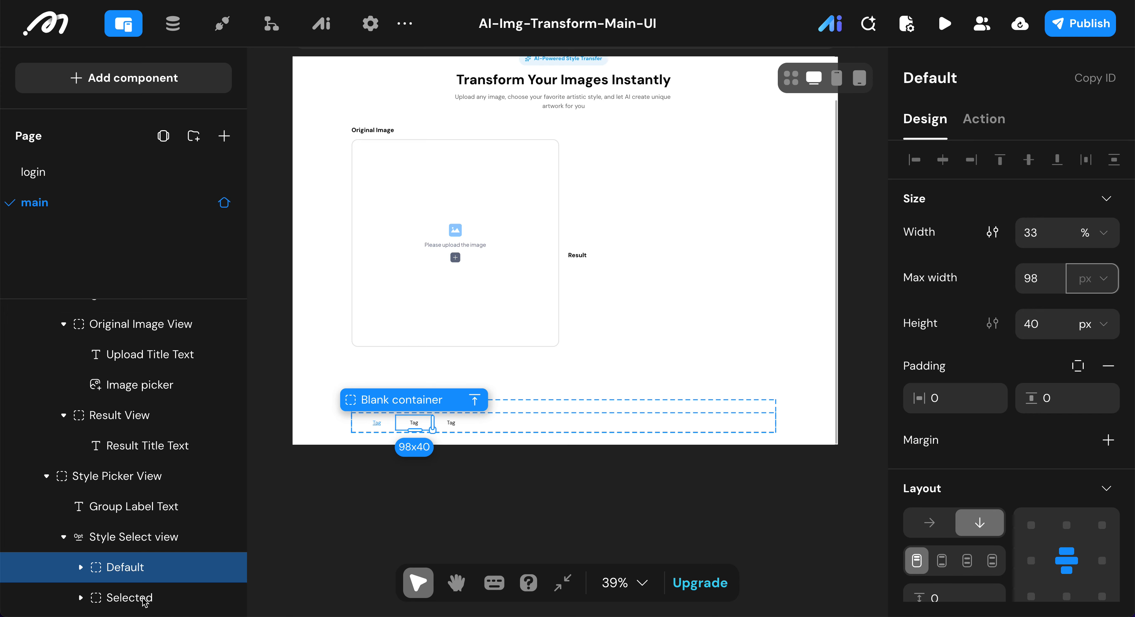
{"action": "left_click", "coordinate": [165, 596], "text": "shift"}
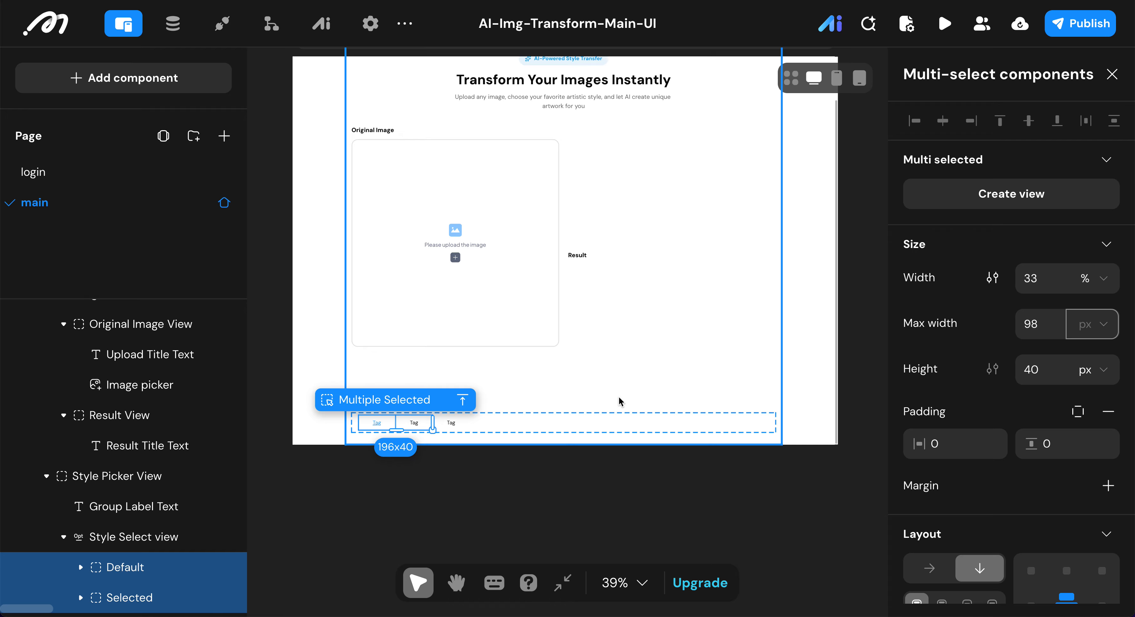
{"action": "double_click", "coordinate": [1041, 278]}
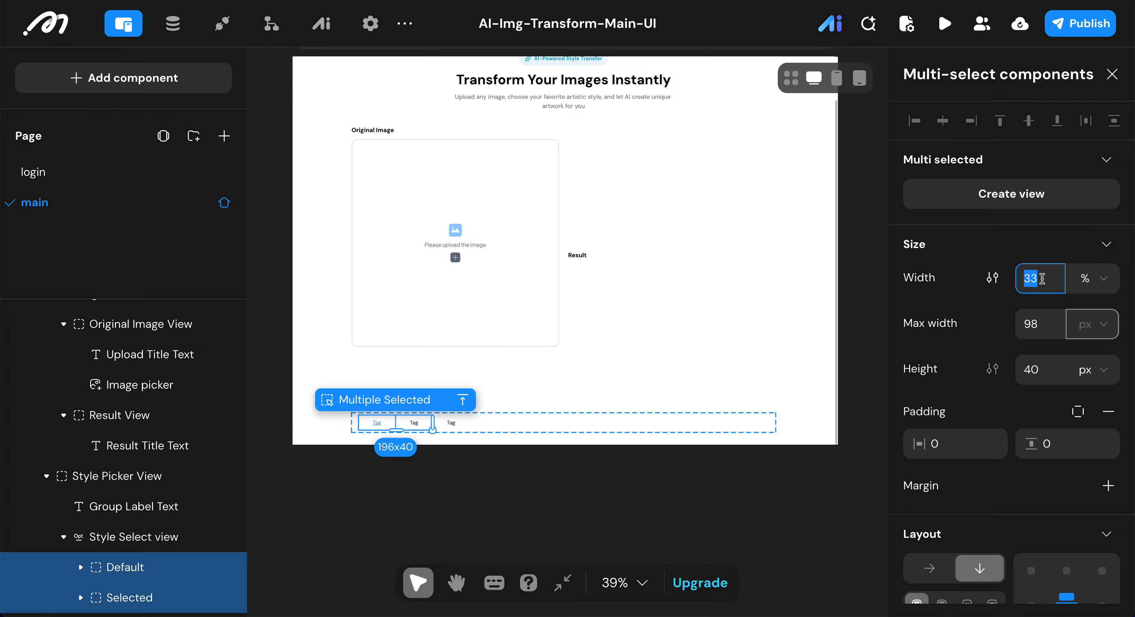
{"action": "type", "text": "25"}
{"action": "left_click", "coordinate": [991, 277]}
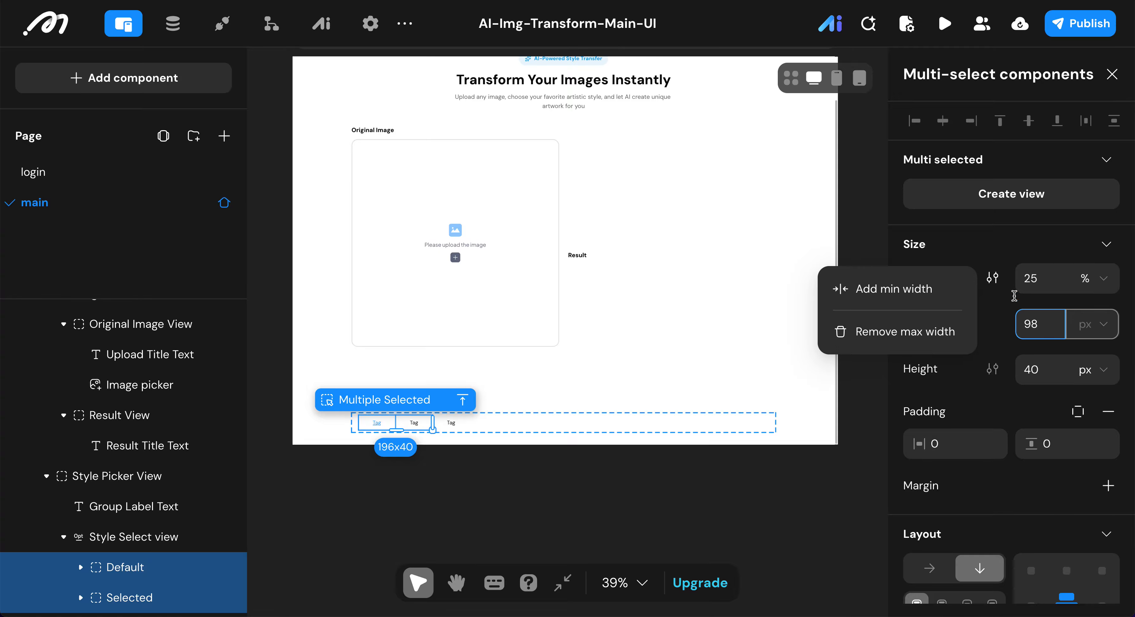
{"action": "left_click", "coordinate": [953, 330]}
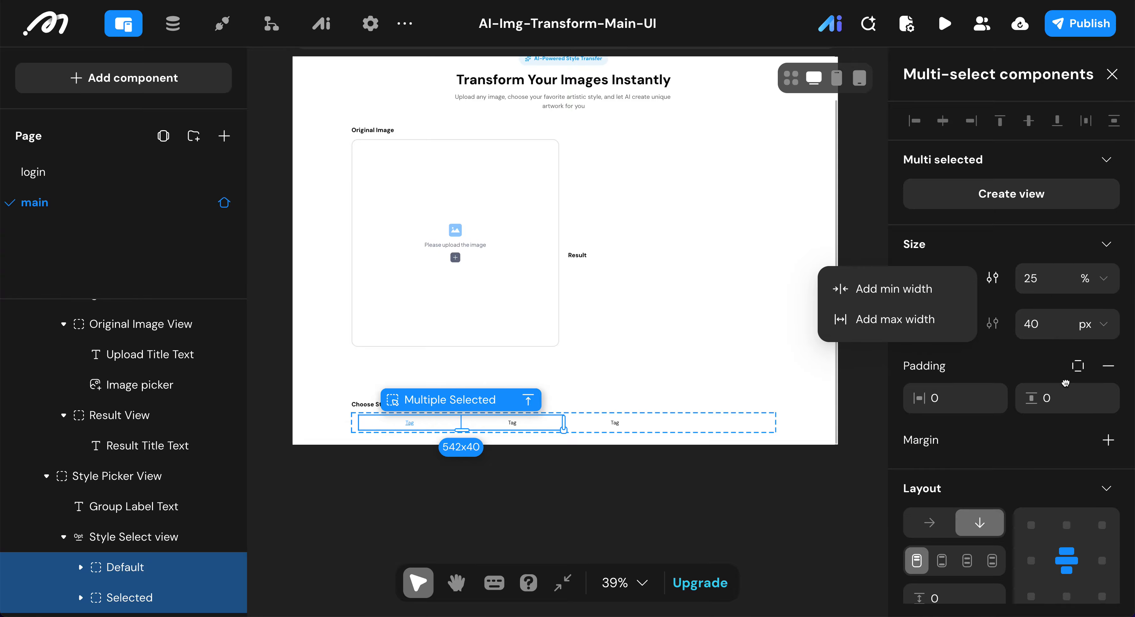
Step: Set the height of the Default and Selected containers to 138 px
{"action": "left_click", "coordinate": [1038, 321]}
{"action": "double_click", "coordinate": [1037, 320]}
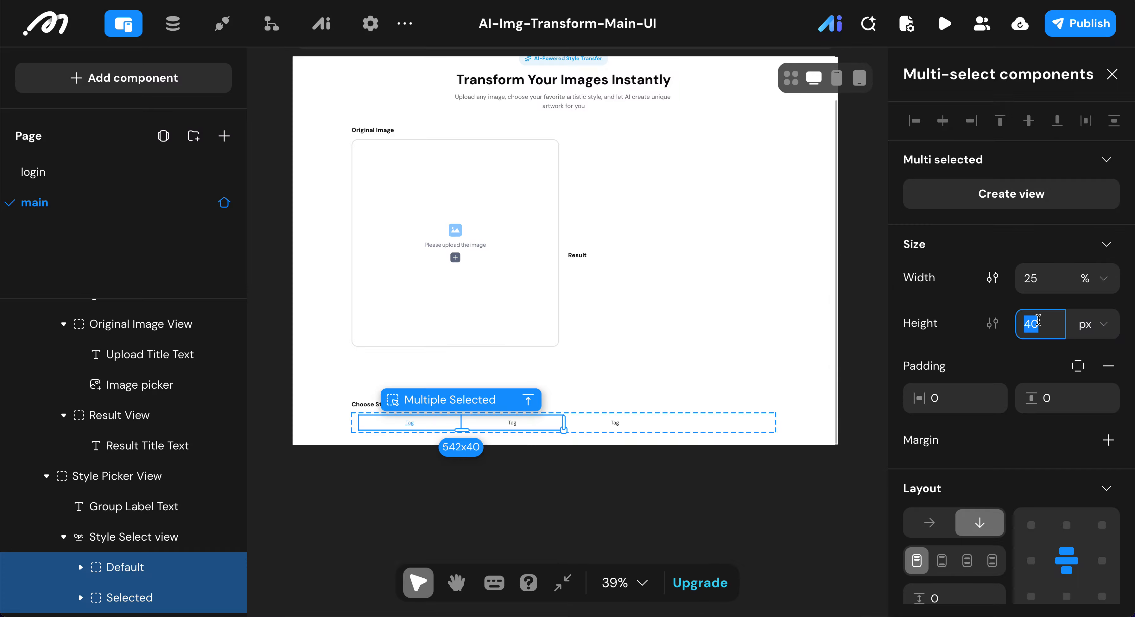
{"action": "type", "text": "138"}
{"action": "key", "text": "Return"}
Step: Give the Default and Selected containers 6 horizontal and 6 vertical padding
{"action": "left_click", "coordinate": [954, 397]}
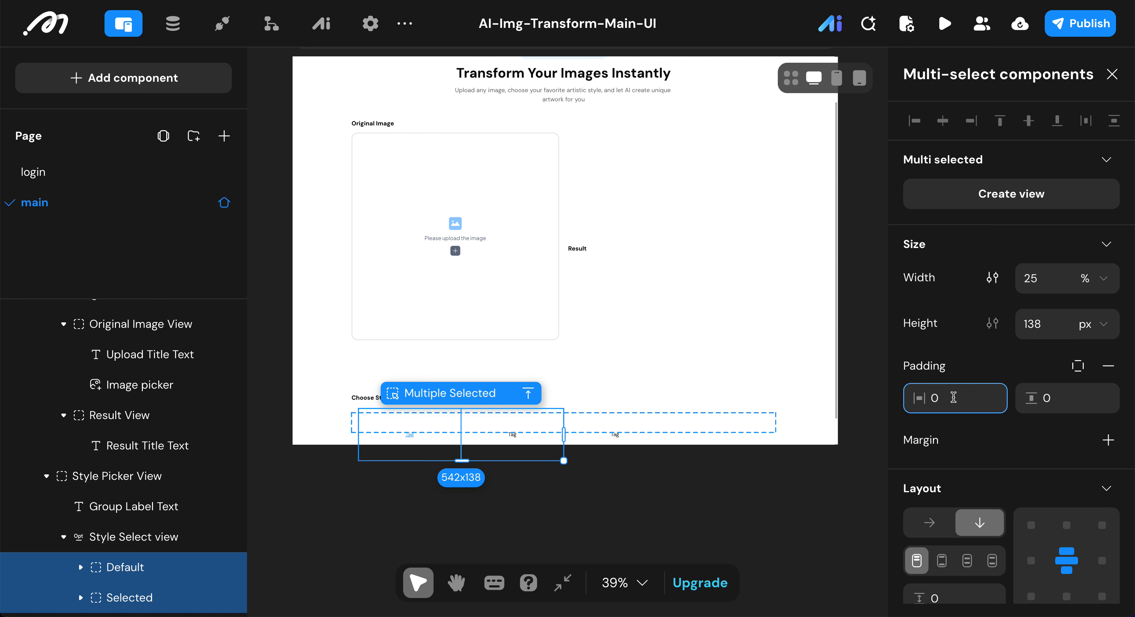
{"action": "double_click", "coordinate": [957, 397]}
{"action": "type", "text": "6"}
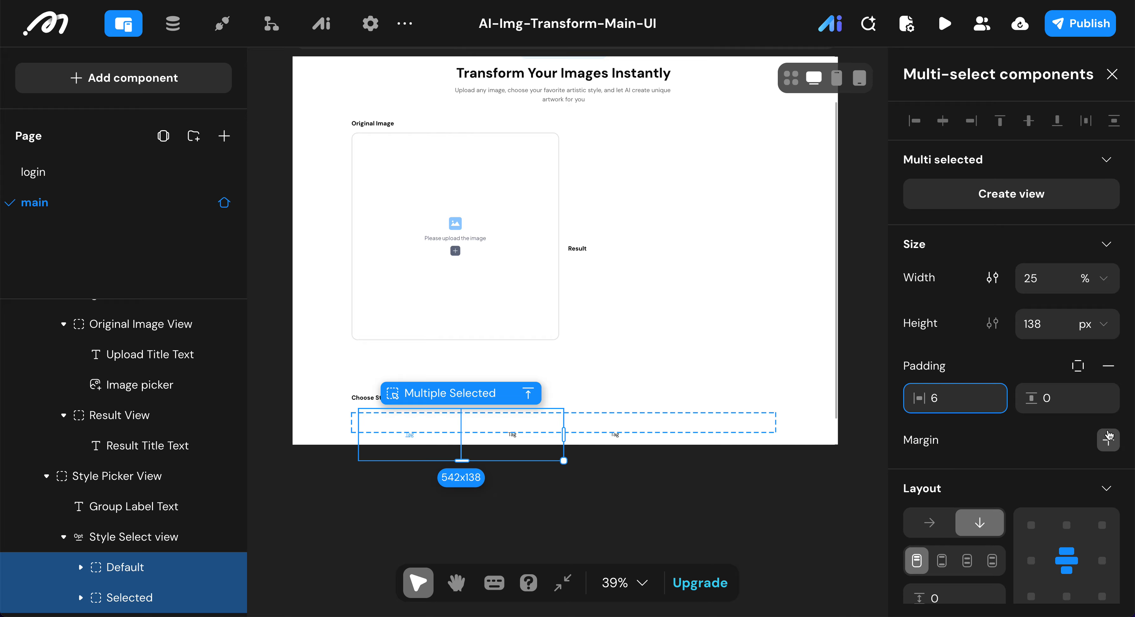
{"action": "left_click", "coordinate": [1059, 408]}
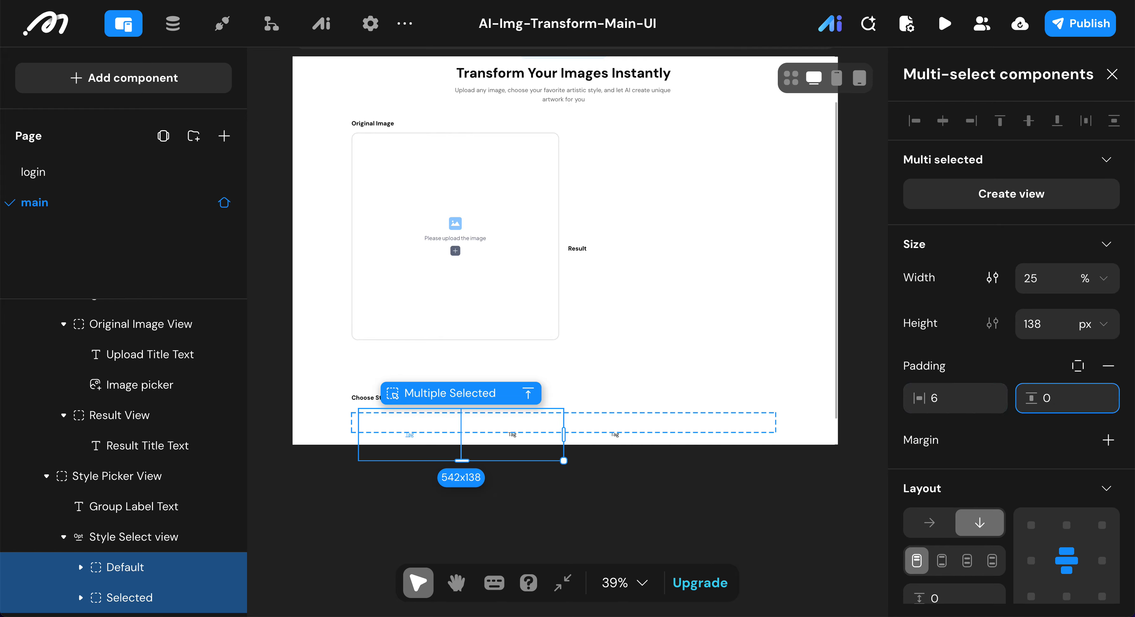
{"action": "type", "text": "6"}
{"action": "key", "text": "Return"}
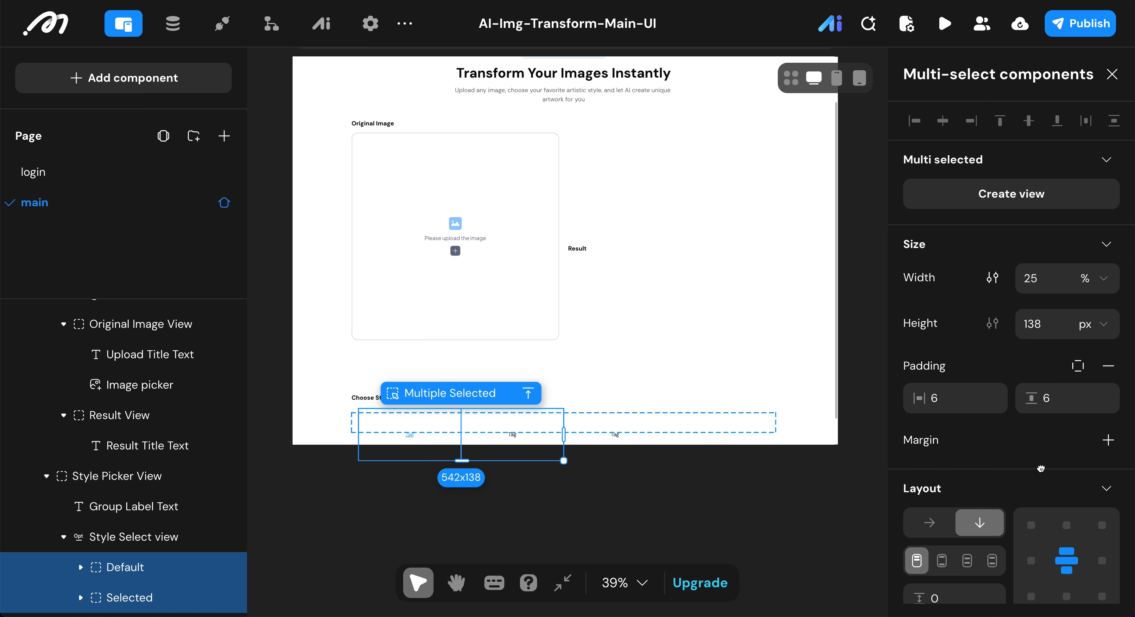
{"action": "scroll", "coordinate": [1068, 507], "scroll_direction": "down", "scroll_amount": 2}
{"action": "scroll", "coordinate": [1068, 507], "scroll_direction": "down", "scroll_amount": 5}
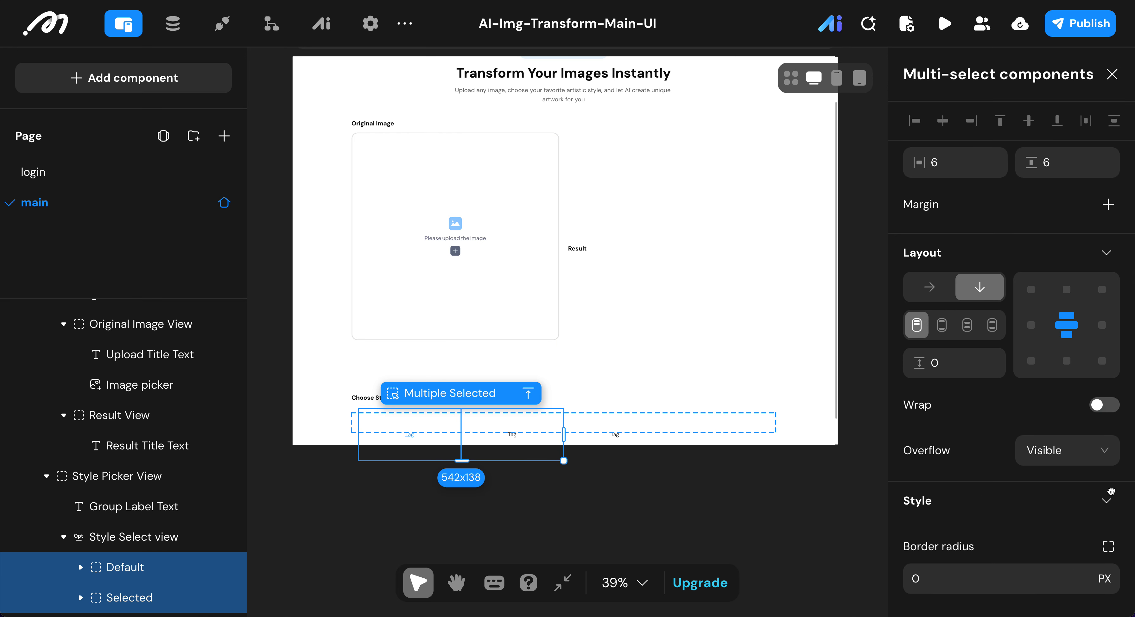
{"action": "scroll", "coordinate": [1110, 491], "scroll_direction": "down", "scroll_amount": 5}
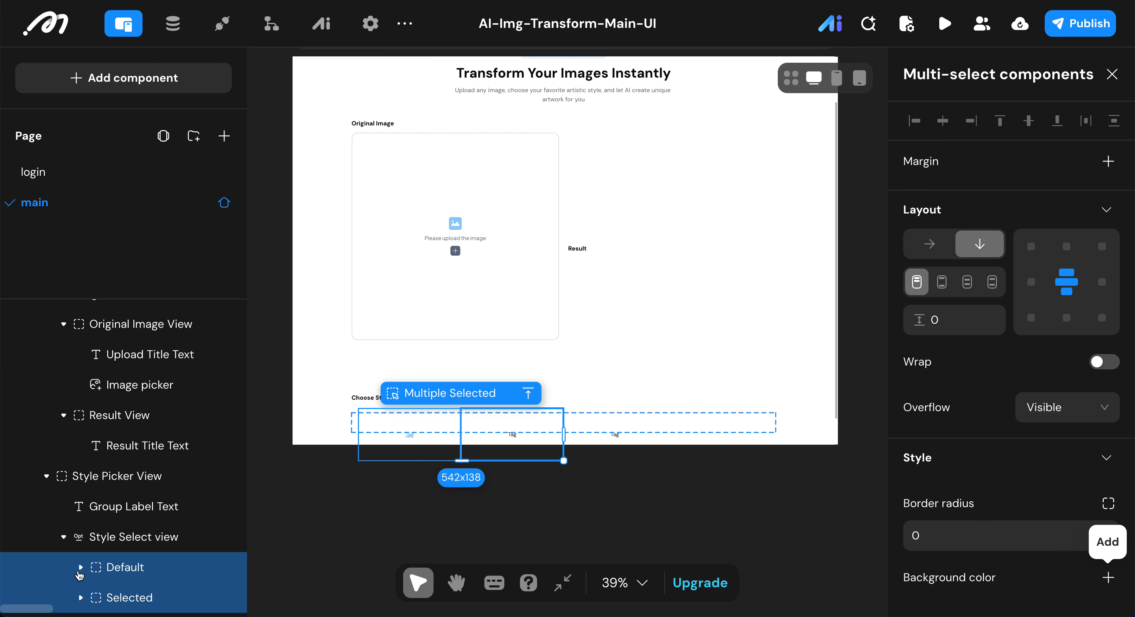
Step: Delete the Tag text from the Style Select view's Default container
{"action": "left_click", "coordinate": [81, 567]}
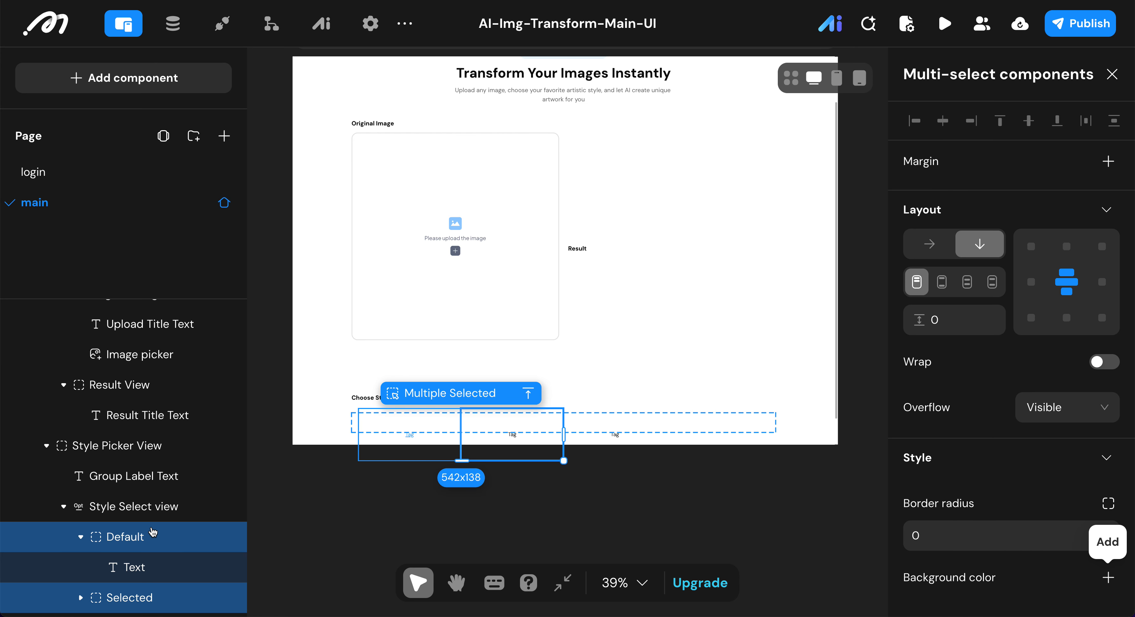
{"action": "left_click", "coordinate": [79, 596]}
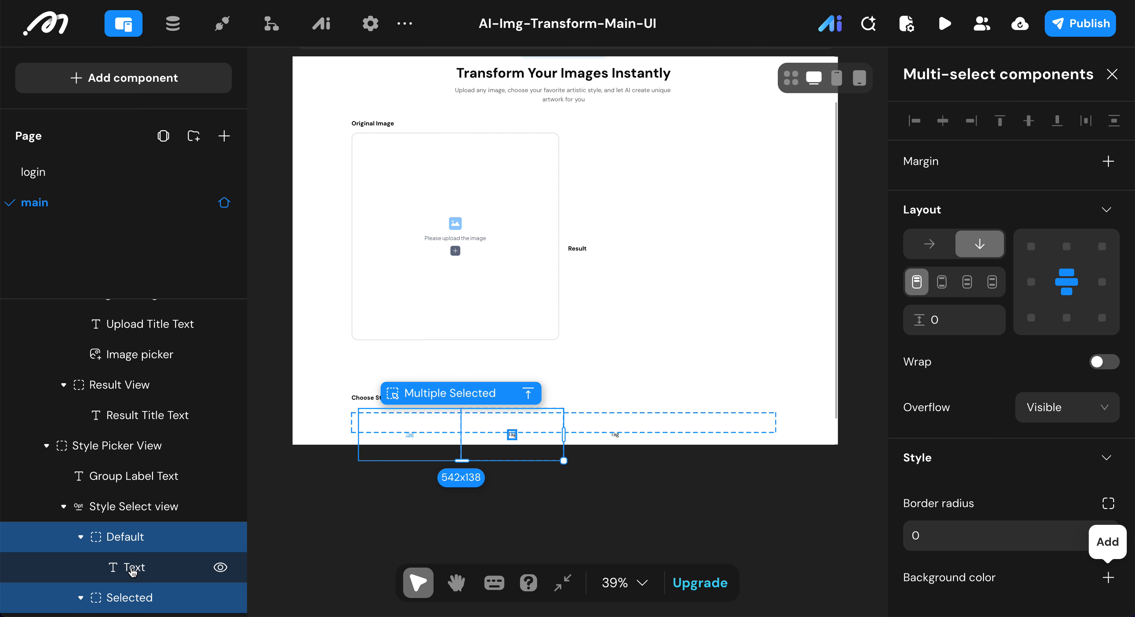
{"action": "left_click", "coordinate": [132, 570]}
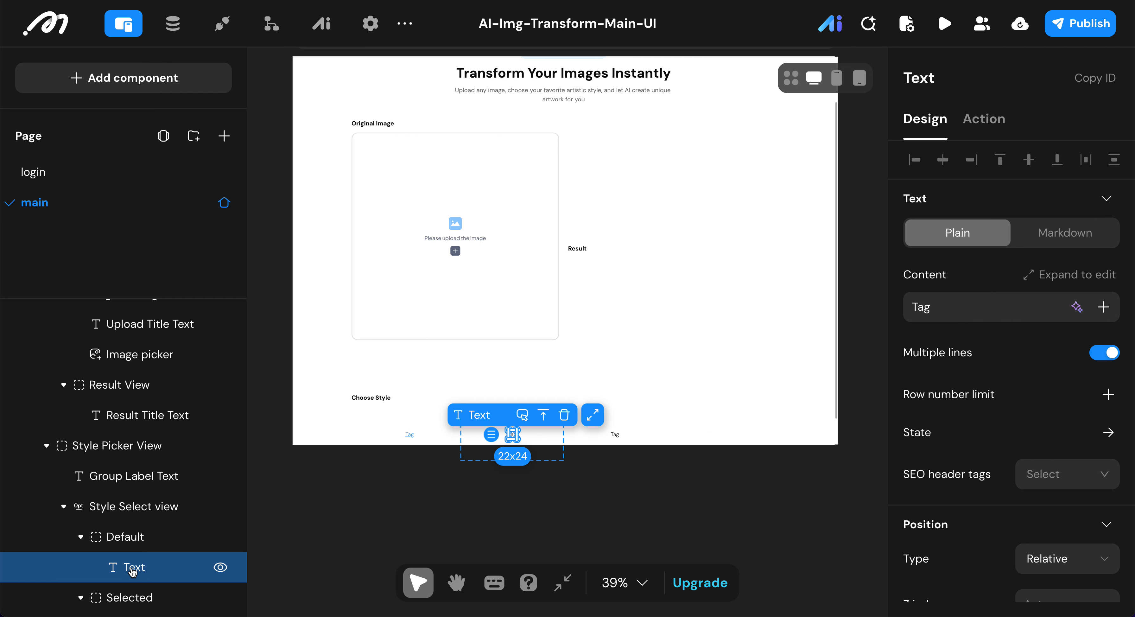
{"action": "key", "text": "Delete"}
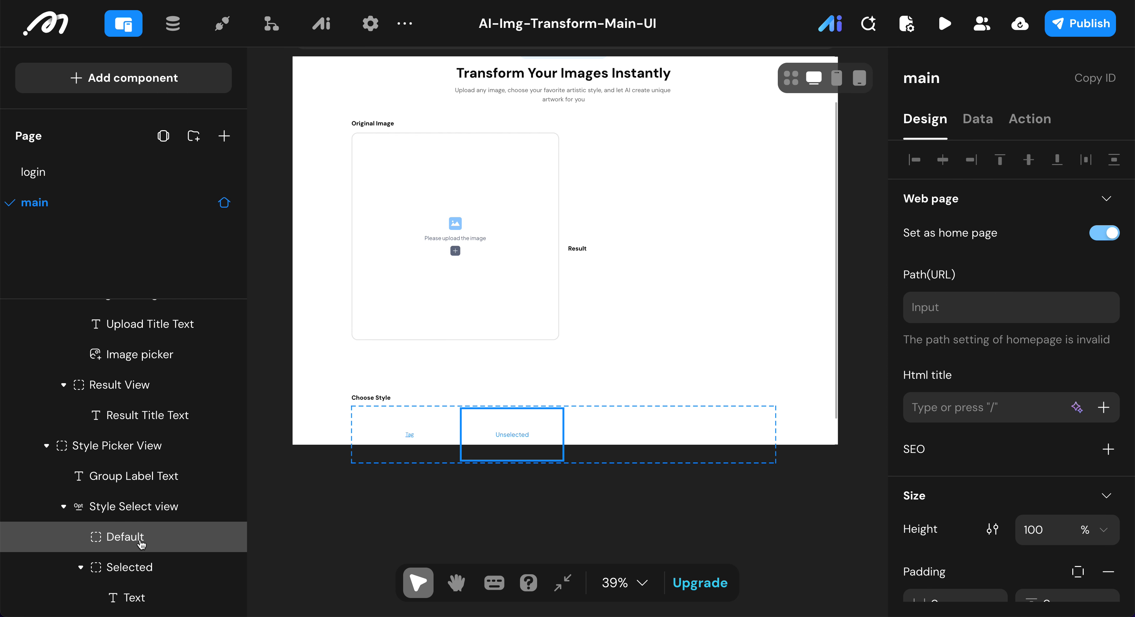
Step: Add a blank View inside the Default container of the Style Select view
{"action": "left_click", "coordinate": [139, 543]}
{"action": "left_click", "coordinate": [140, 83]}
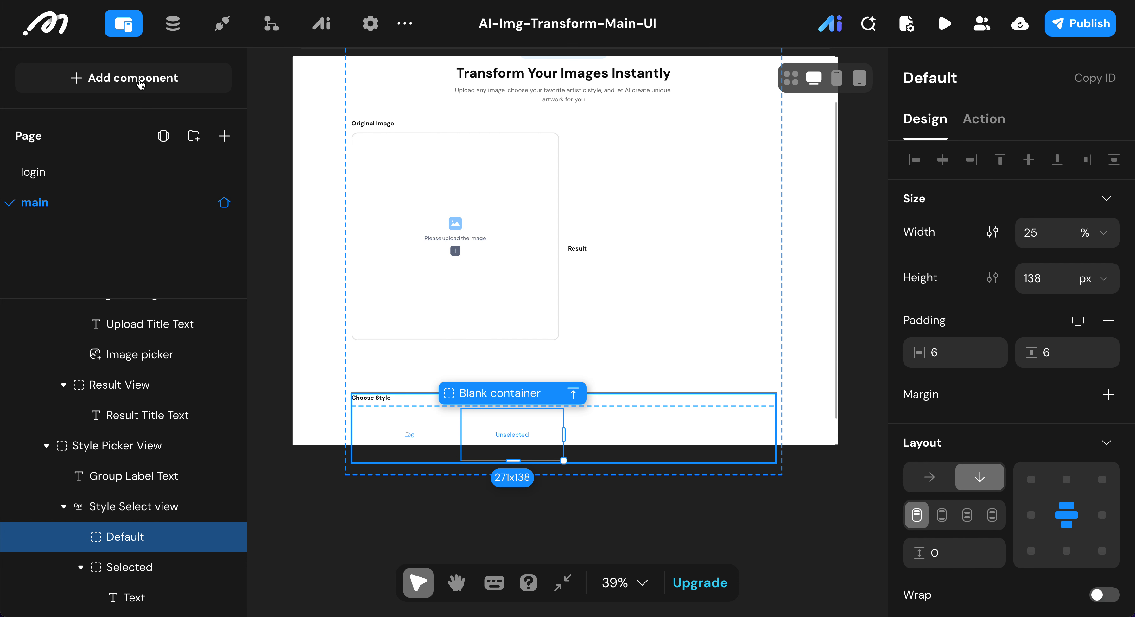
{"action": "scroll", "coordinate": [73, 358], "scroll_direction": "down", "scroll_amount": 5}
{"action": "scroll", "coordinate": [73, 358], "scroll_direction": "down", "scroll_amount": 5}
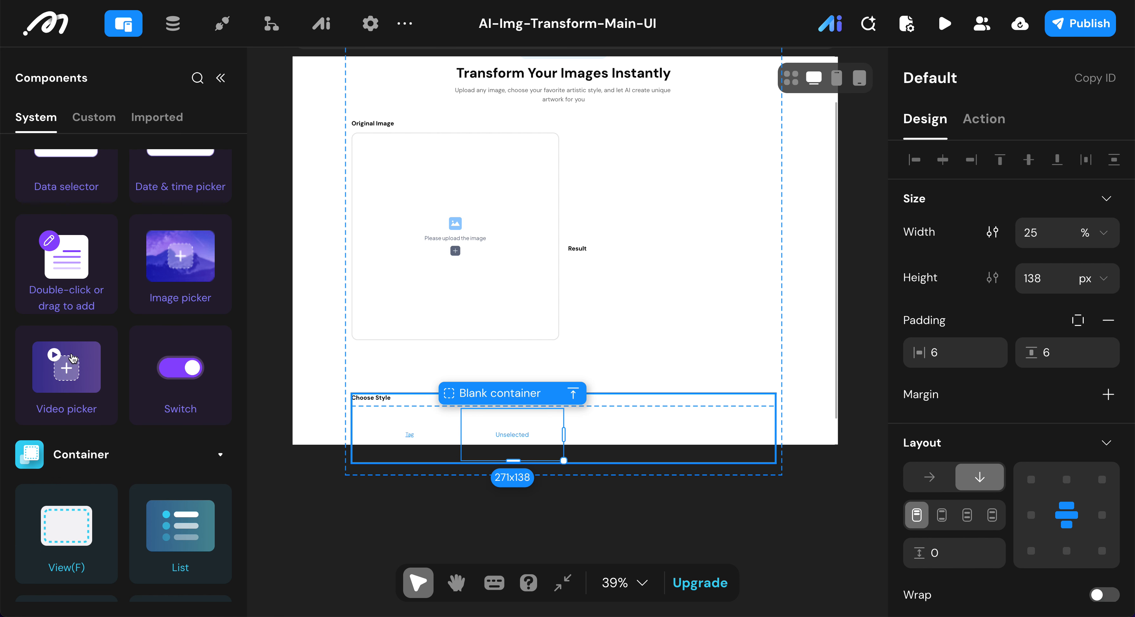
{"action": "key", "text": "f"}
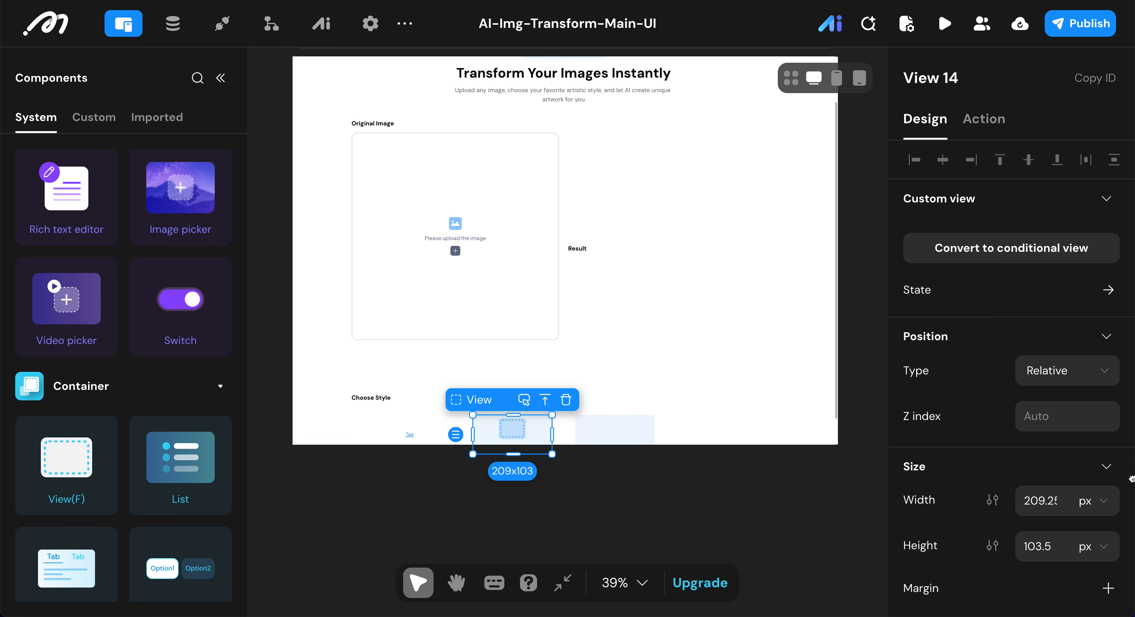
Step: Set the width of the new view inside the Default container to 100%
{"action": "left_click", "coordinate": [1103, 500]}
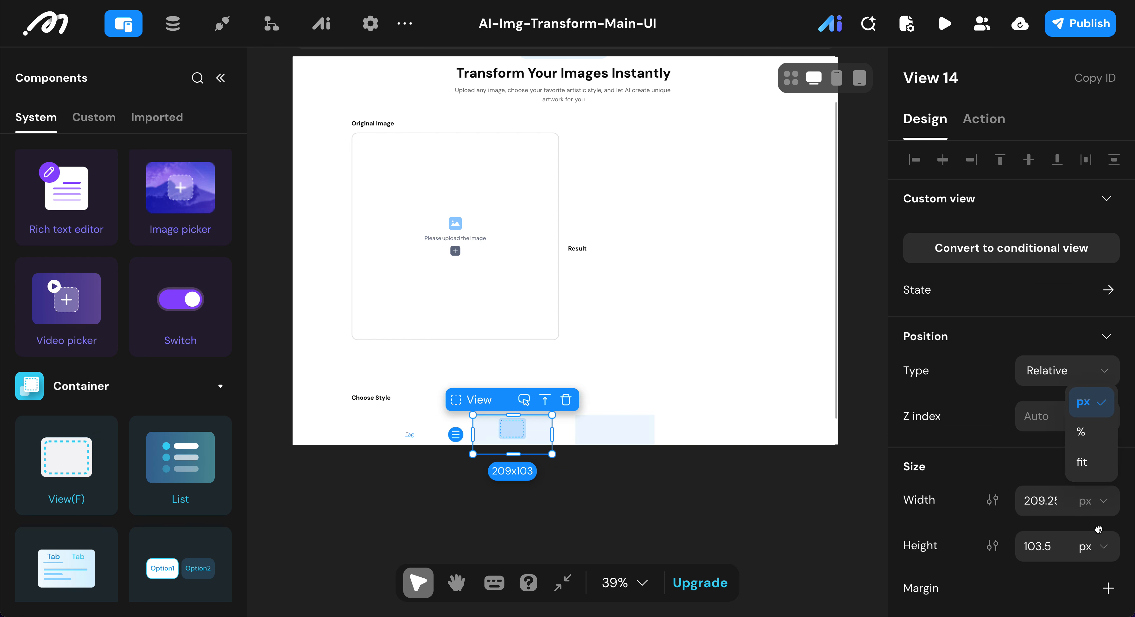
{"action": "left_click", "coordinate": [1089, 434]}
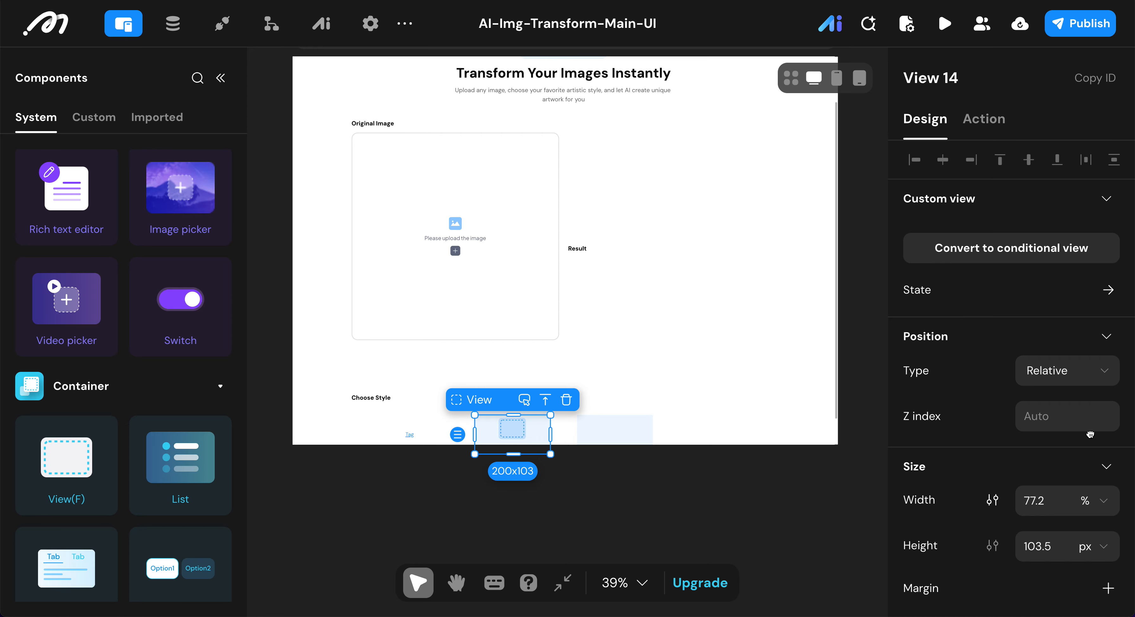
{"action": "left_click", "coordinate": [1048, 505]}
{"action": "double_click", "coordinate": [1048, 505]}
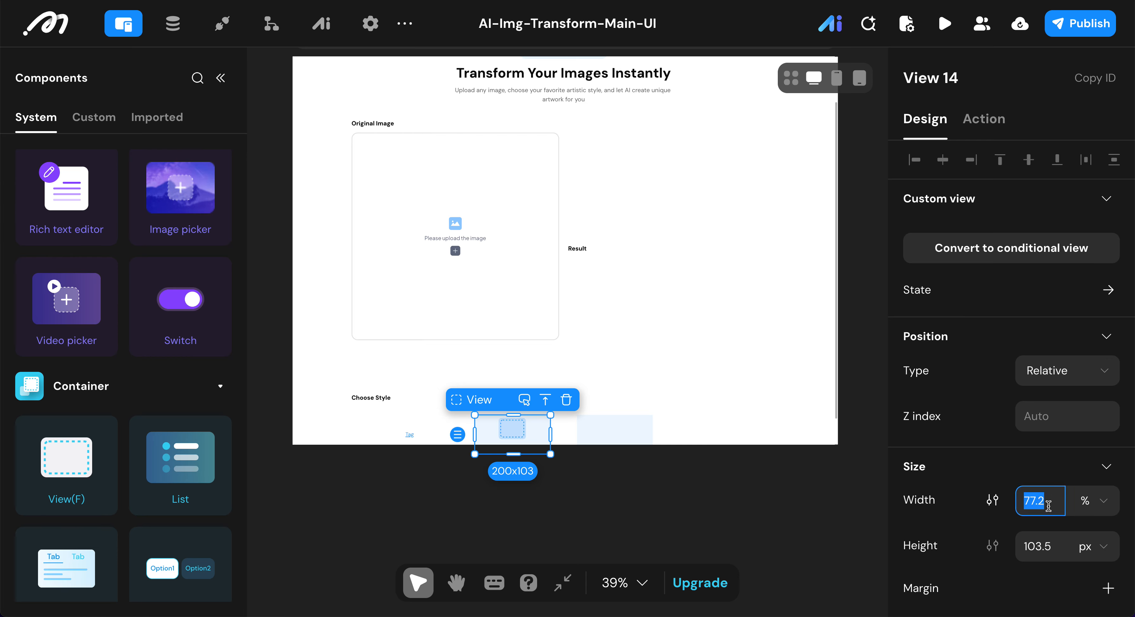
{"action": "type", "text": "100"}
Step: Switch the height unit of the view inside the Default container to percent
{"action": "left_click", "coordinate": [1102, 544]}
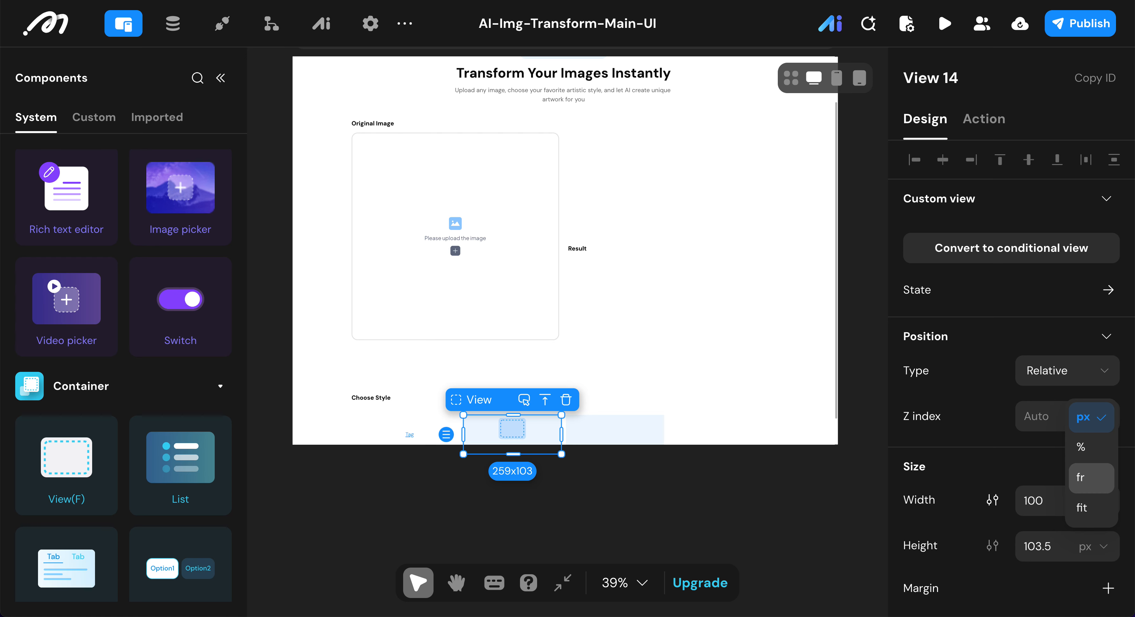
{"action": "left_click", "coordinate": [1088, 447]}
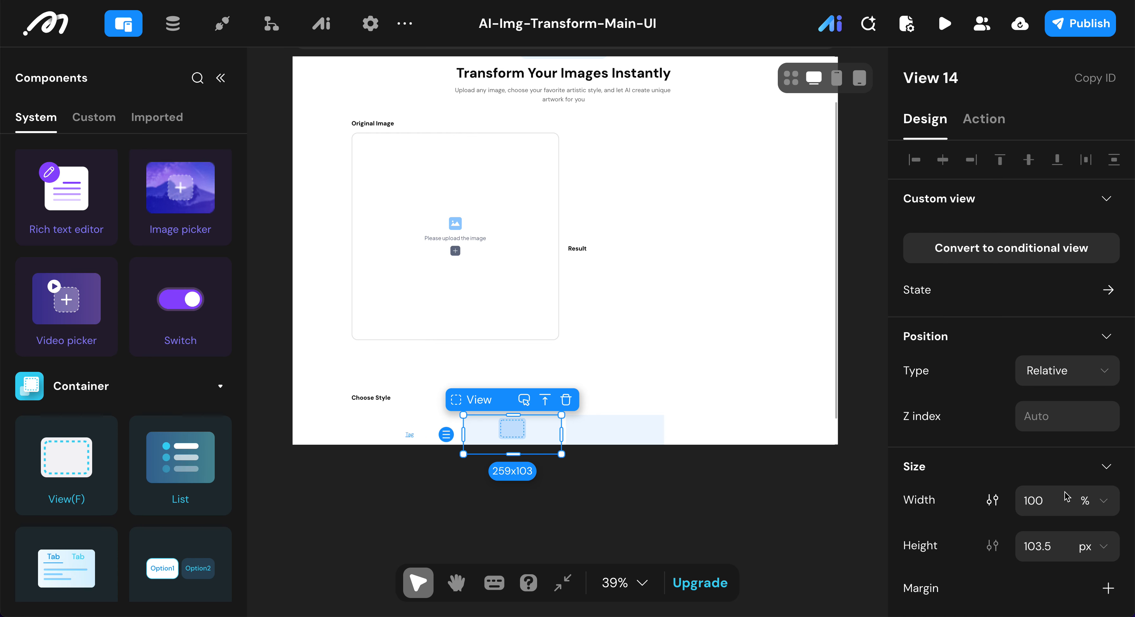
Step: Set the height of the view inside the Default container to 100%
{"action": "left_click", "coordinate": [1096, 550]}
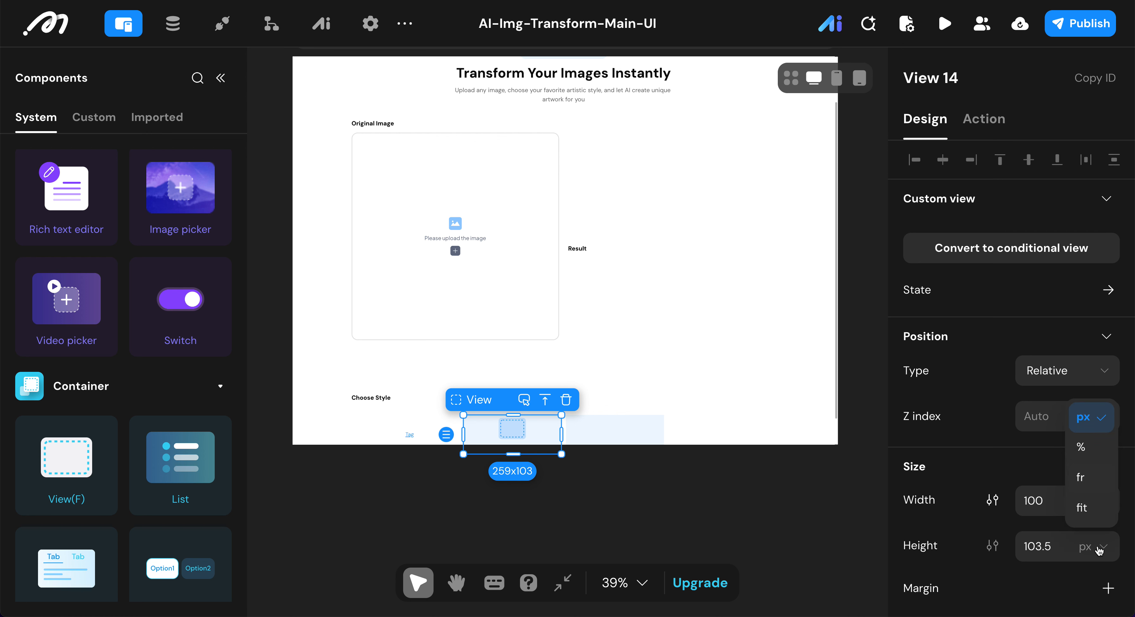
{"action": "left_click", "coordinate": [1078, 454]}
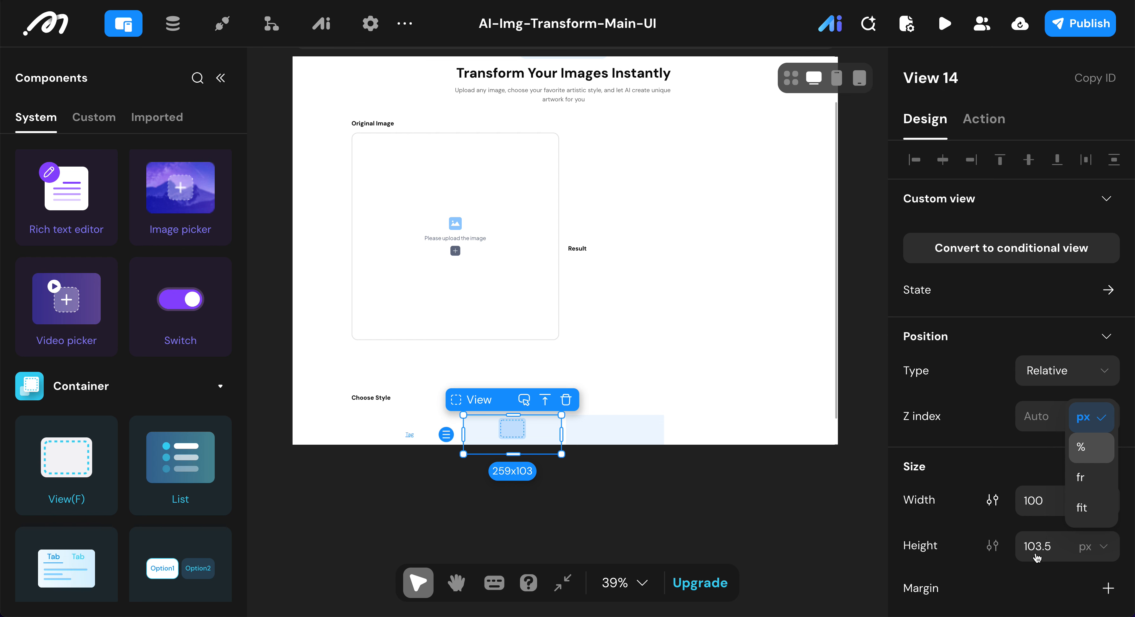
{"action": "left_click", "coordinate": [1035, 548]}
{"action": "type", "text": "100"}
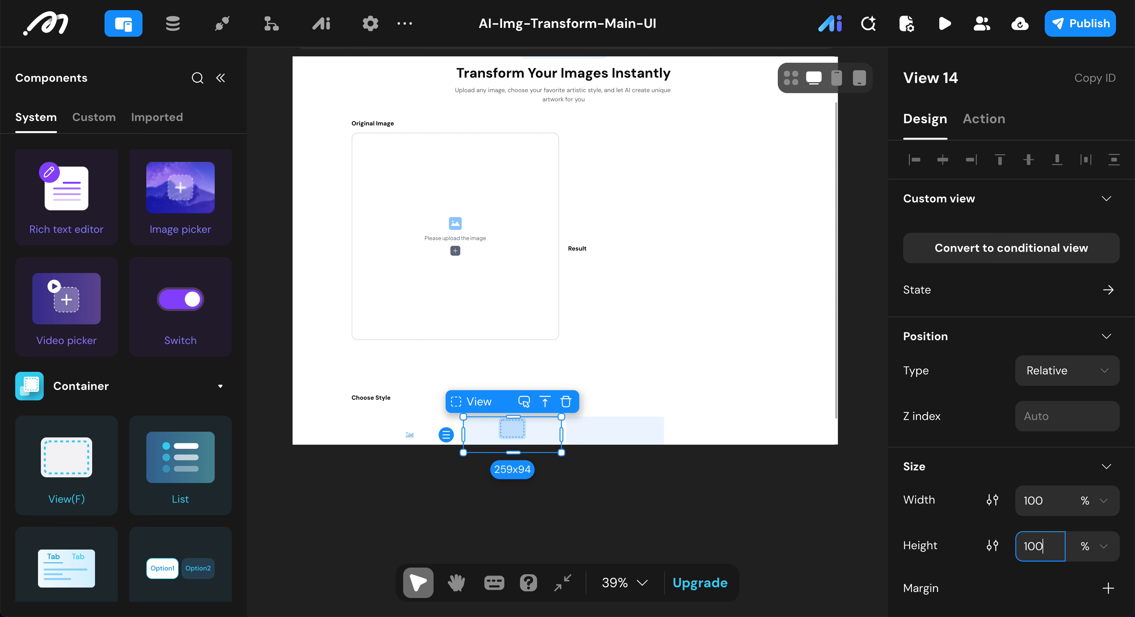
{"action": "key", "text": "Return"}
Step: Set the inner view's horizontal and vertical padding to 16 and align its contents to the left, vertically centred
{"action": "scroll", "coordinate": [971, 517], "scroll_direction": "down", "scroll_amount": 4}
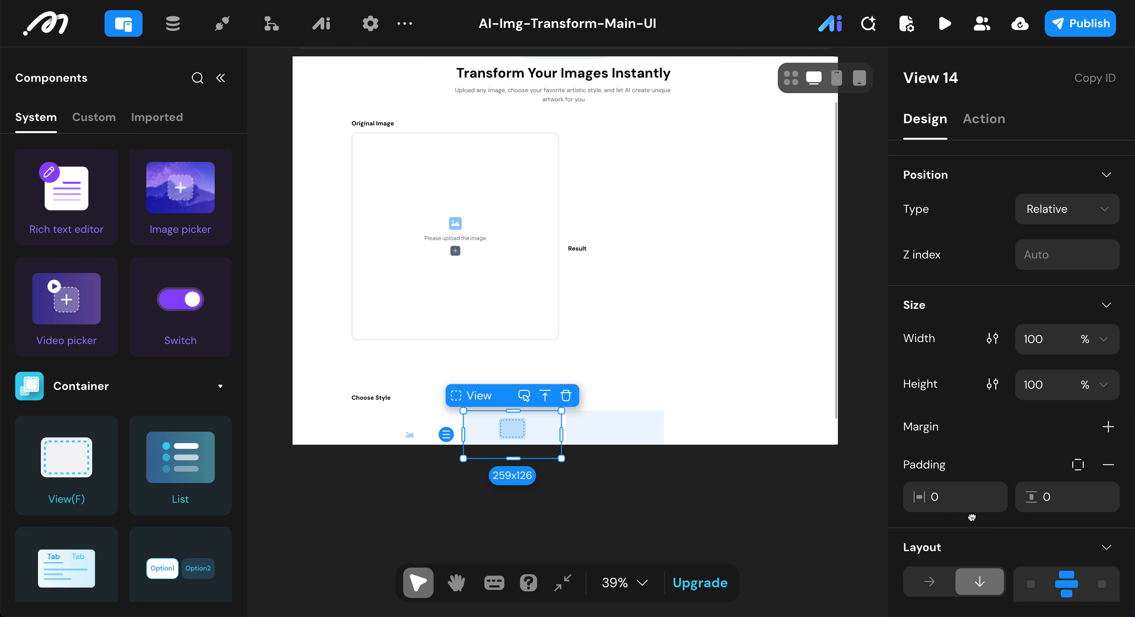
{"action": "left_click", "coordinate": [957, 495]}
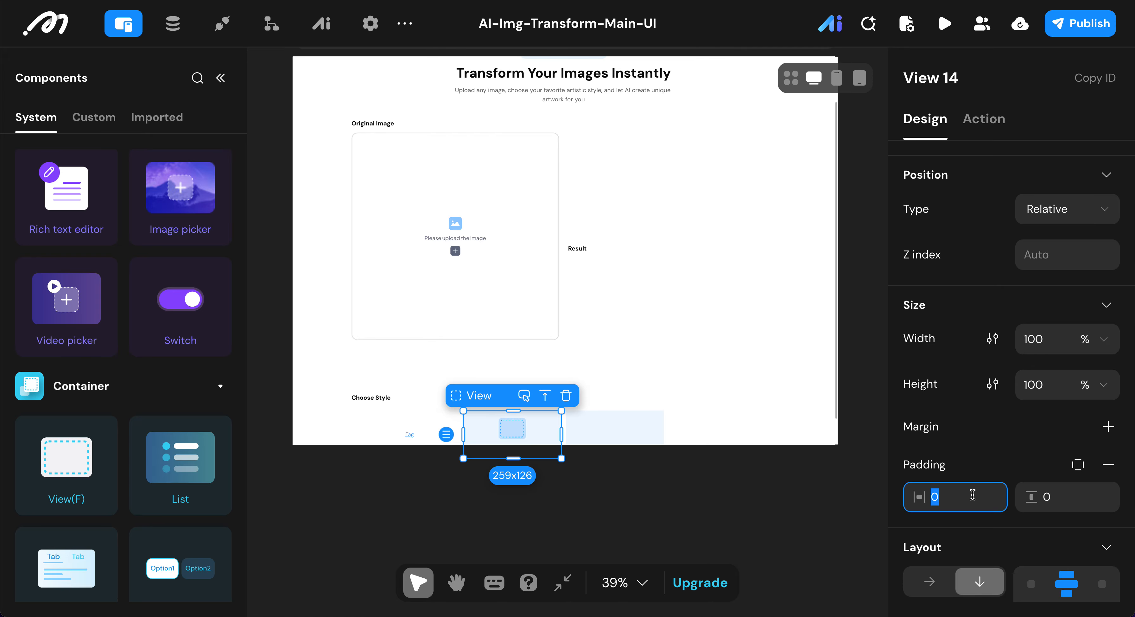
{"action": "type", "text": "16"}
{"action": "key", "text": "Tab"}
{"action": "left_click", "coordinate": [1058, 496]}
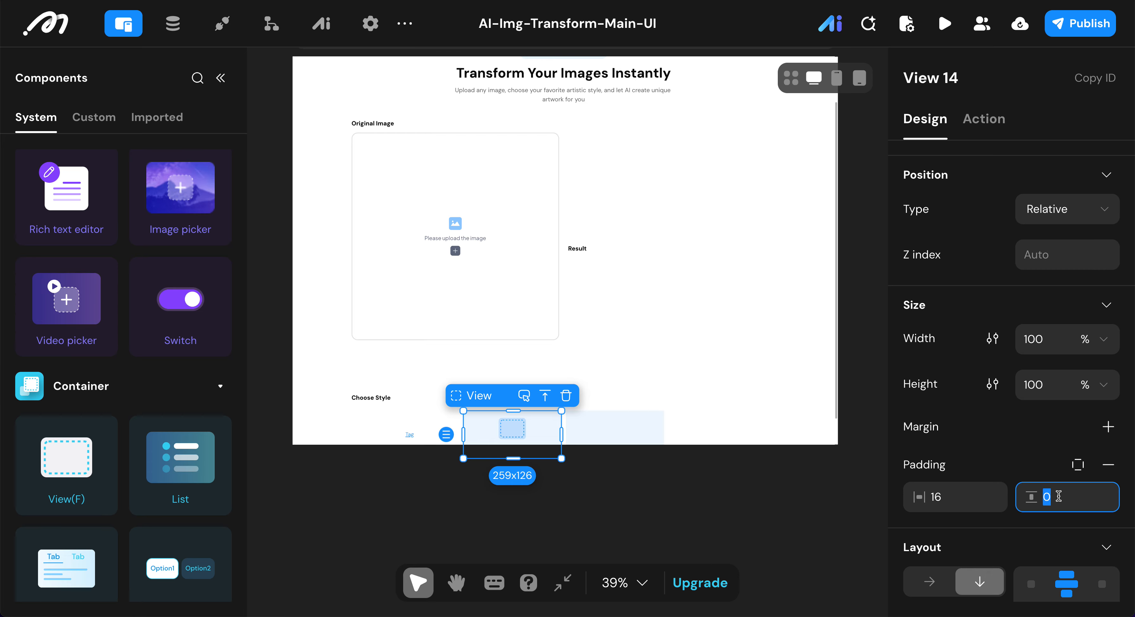
{"action": "type", "text": "16"}
{"action": "left_click", "coordinate": [988, 493]}
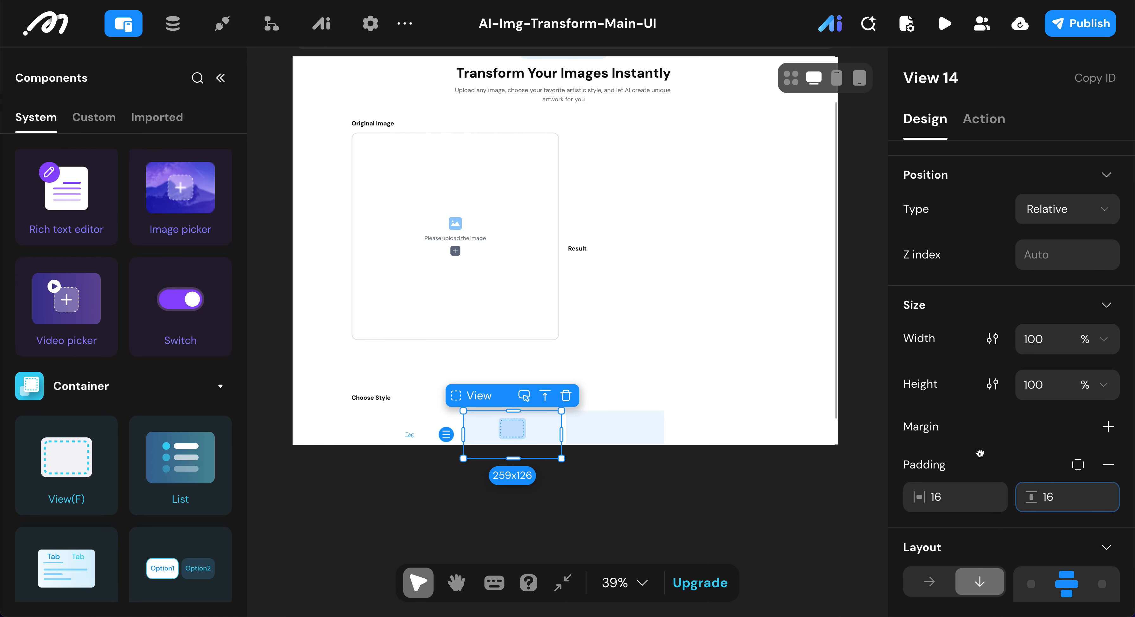
{"action": "scroll", "coordinate": [989, 492], "scroll_direction": "down", "scroll_amount": 3}
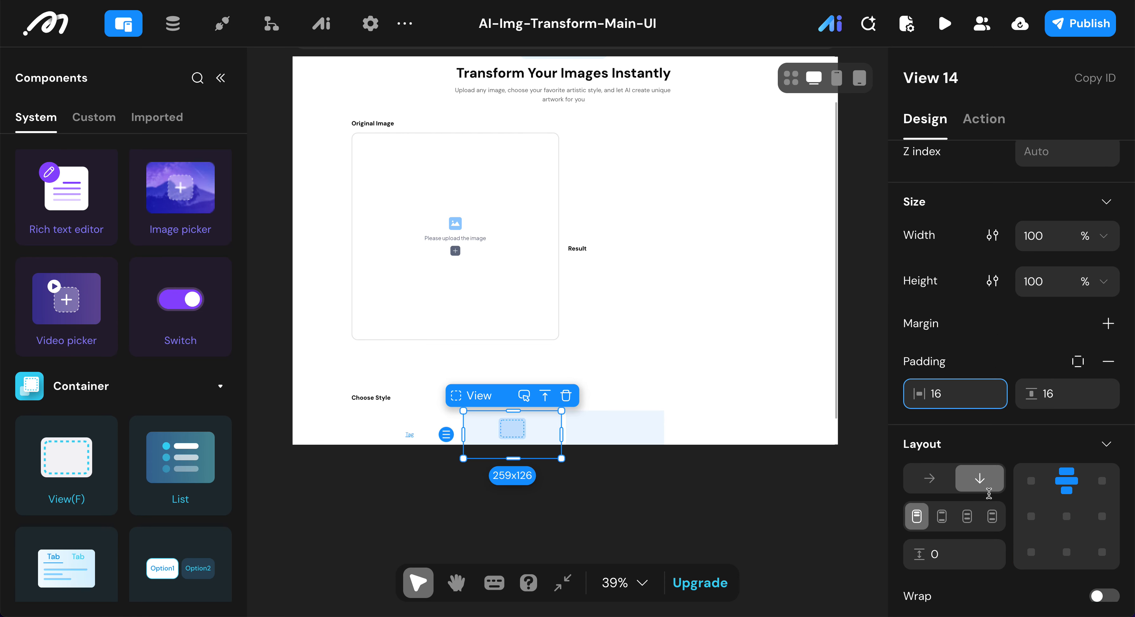
{"action": "left_click", "coordinate": [1025, 499]}
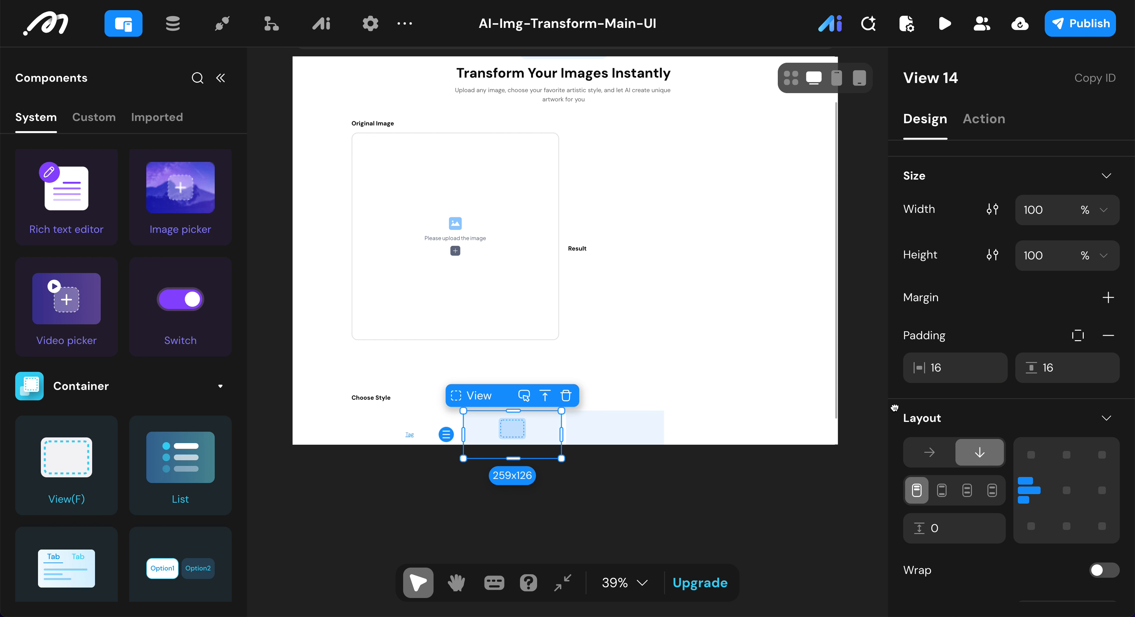
Step: Give the inner view a 14 px border radius and remove its background color
{"action": "scroll", "coordinate": [1055, 451], "scroll_direction": "down", "scroll_amount": 8}
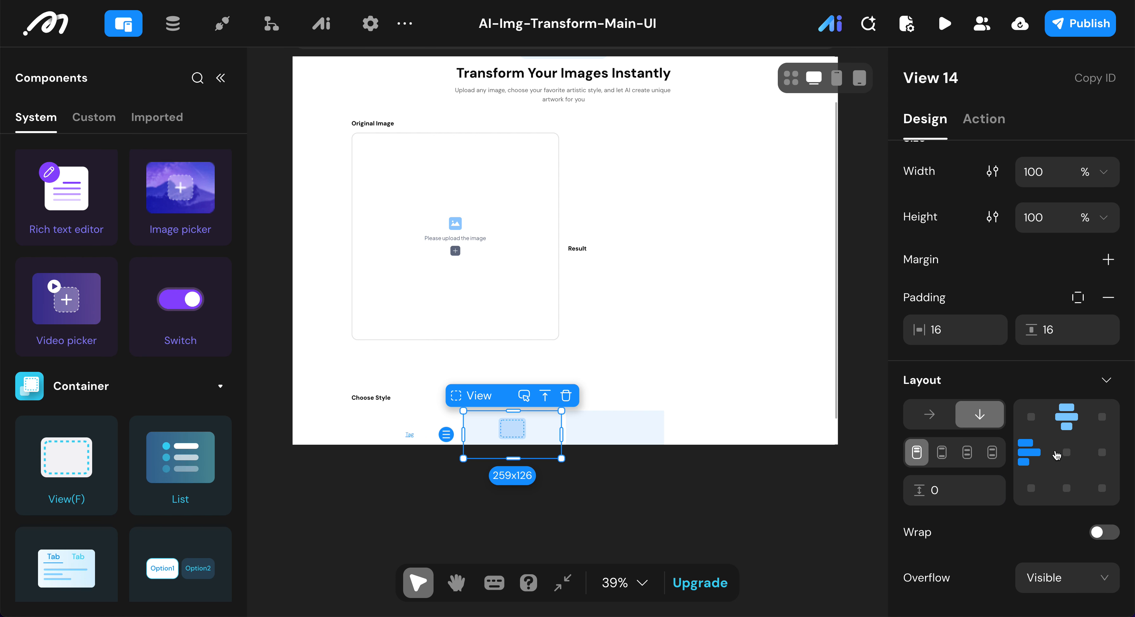
{"action": "scroll", "coordinate": [1054, 451], "scroll_direction": "down", "scroll_amount": 5}
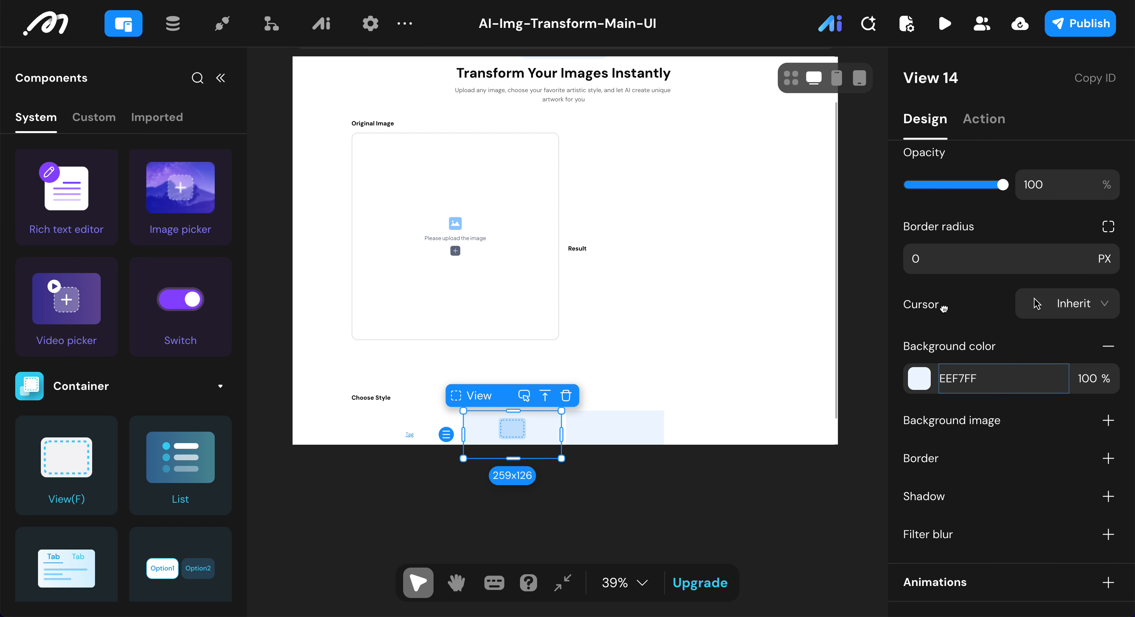
{"action": "left_click", "coordinate": [936, 260]}
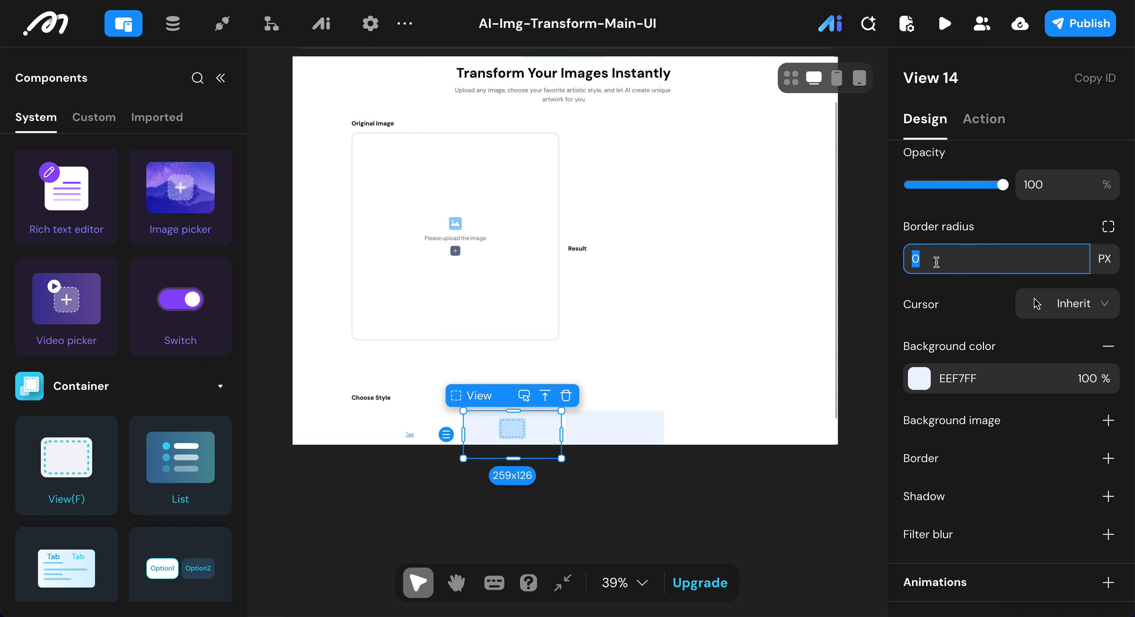
{"action": "type", "text": "14"}
{"action": "left_click", "coordinate": [947, 373]}
{"action": "left_click", "coordinate": [1108, 346]}
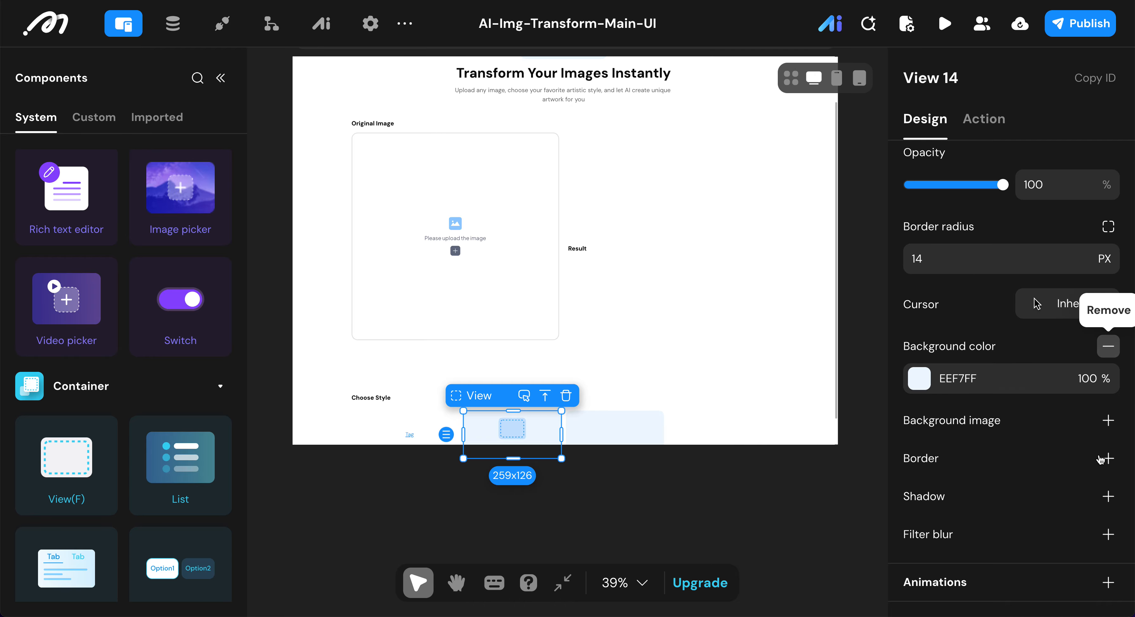
Step: Add a light grey E5E5E5 border with a width of 2 to the inner view
{"action": "left_click", "coordinate": [924, 469]}
{"action": "left_click", "coordinate": [922, 467]}
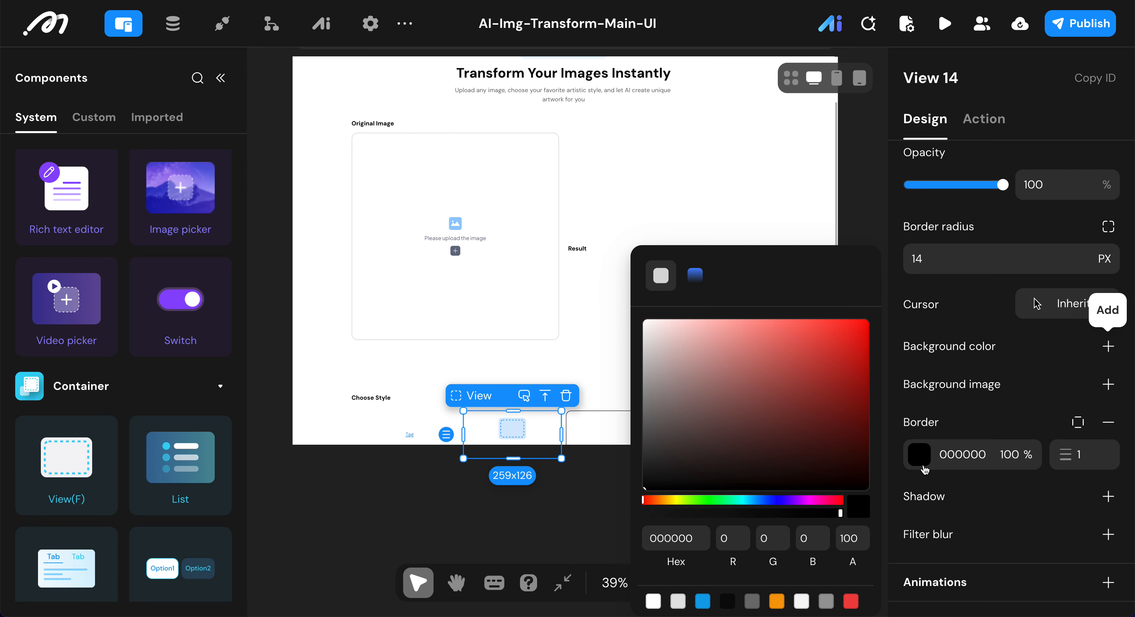
{"action": "left_click", "coordinate": [682, 604]}
{"action": "left_click", "coordinate": [1075, 449]}
{"action": "type", "text": "2"}
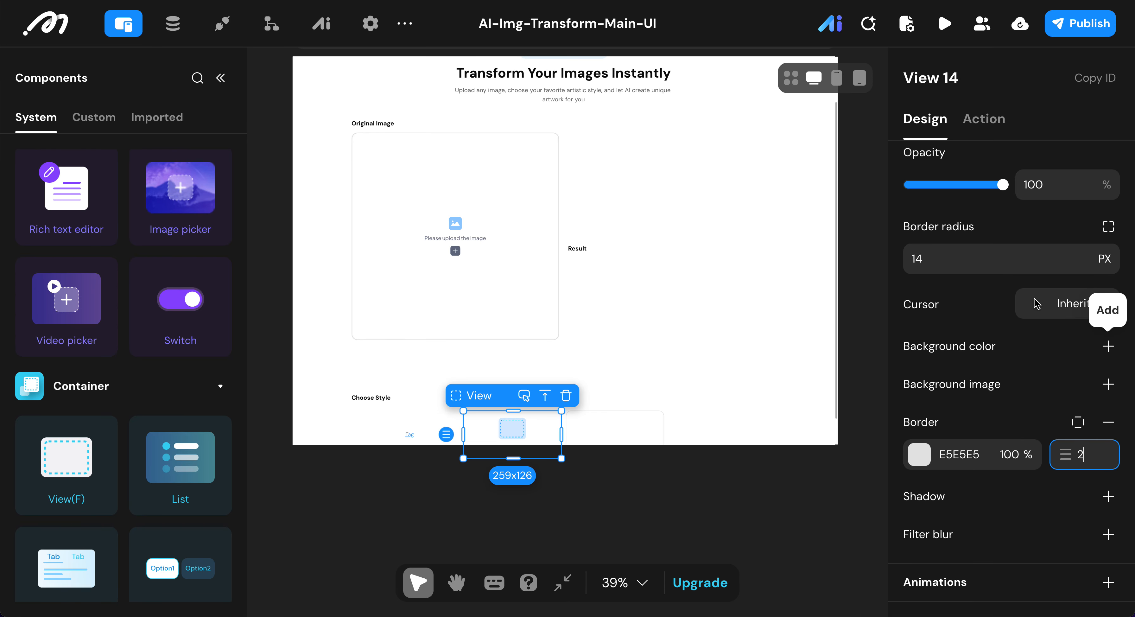
{"action": "left_click", "coordinate": [1003, 421]}
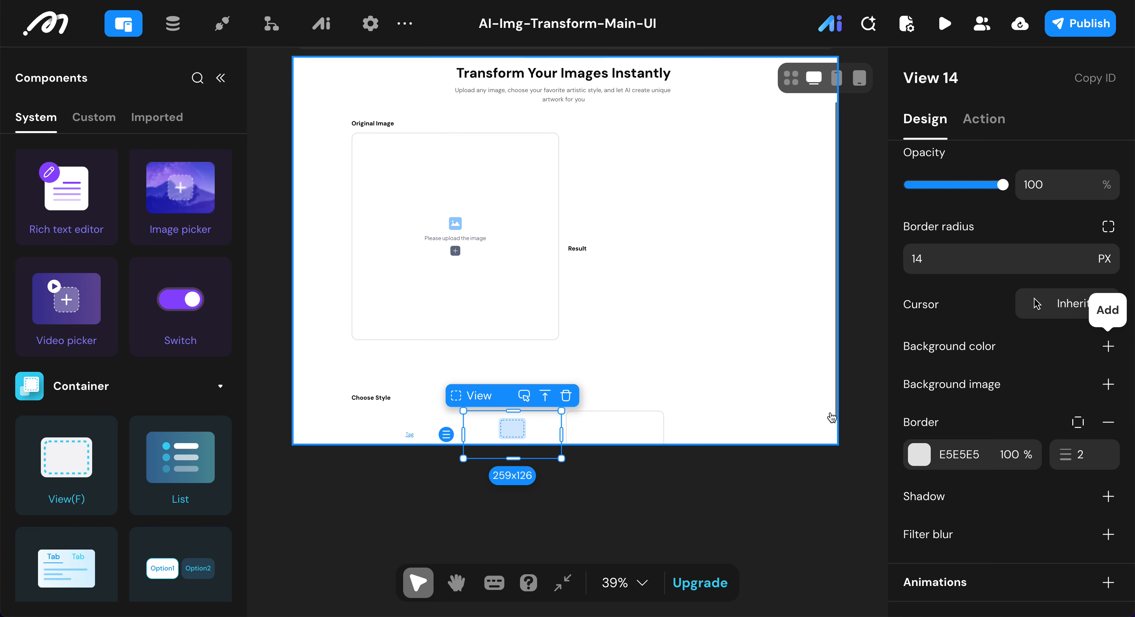
Step: Add an Image component inside the bordered view of the Default container
{"action": "scroll", "coordinate": [673, 441], "scroll_direction": "down", "scroll_amount": 2}
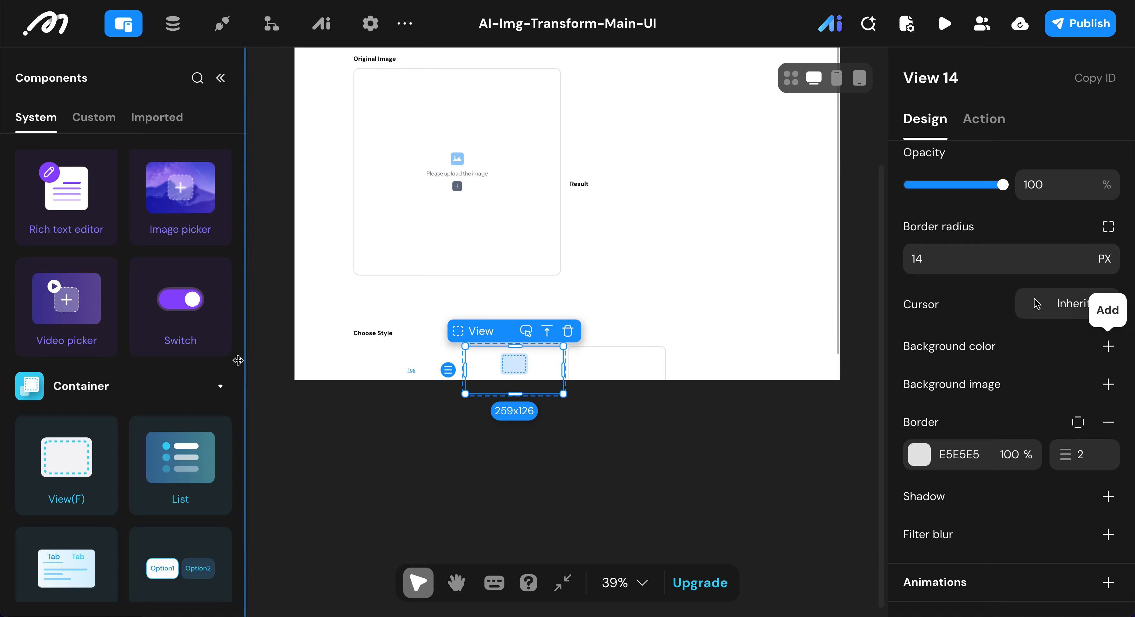
{"action": "scroll", "coordinate": [140, 349], "scroll_direction": "down", "scroll_amount": 10}
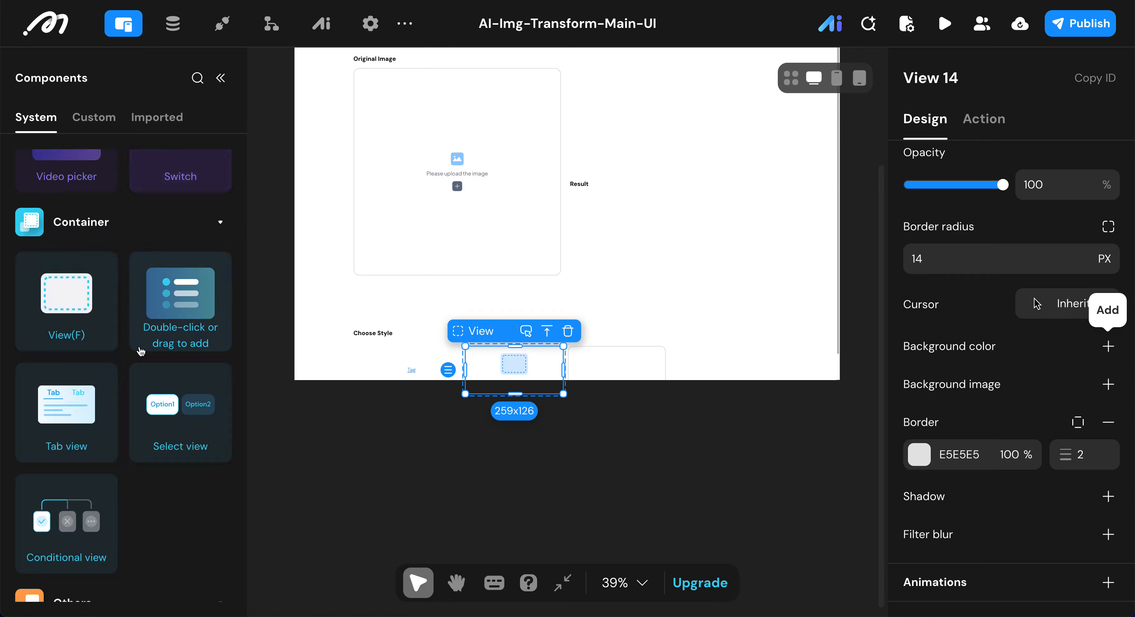
{"action": "scroll", "coordinate": [52, 406], "scroll_direction": "down", "scroll_amount": 3}
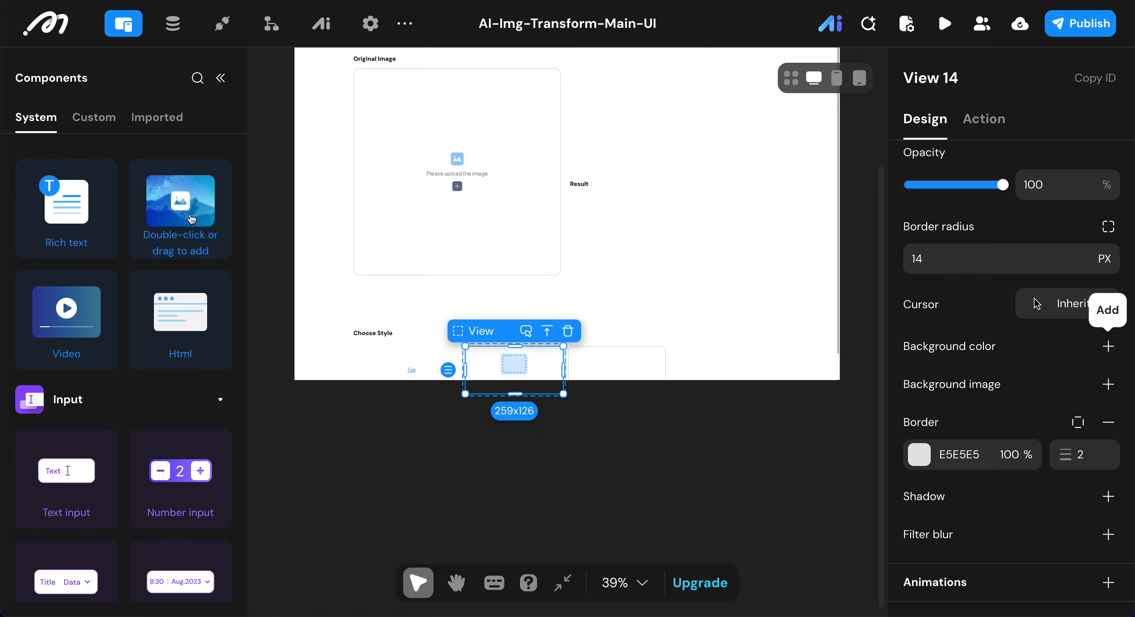
{"action": "scroll", "coordinate": [178, 229], "scroll_direction": "up", "scroll_amount": 1}
{"action": "double_click", "coordinate": [178, 270]}
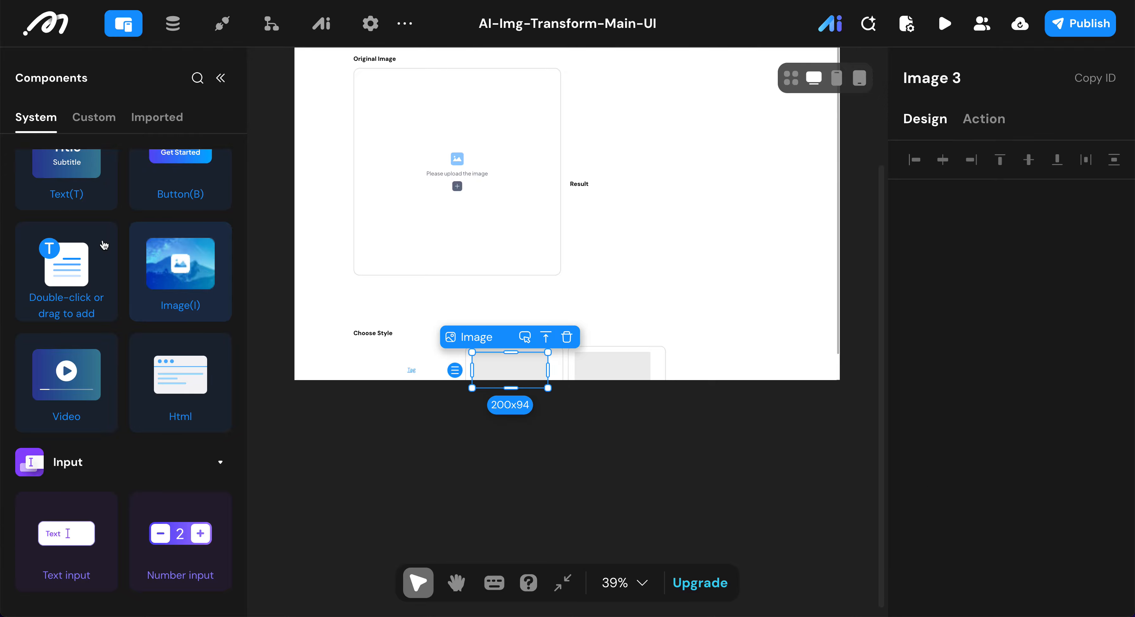
Step: Add two Text components below the image in the style item view
{"action": "scroll", "coordinate": [104, 245], "scroll_direction": "up", "scroll_amount": 2}
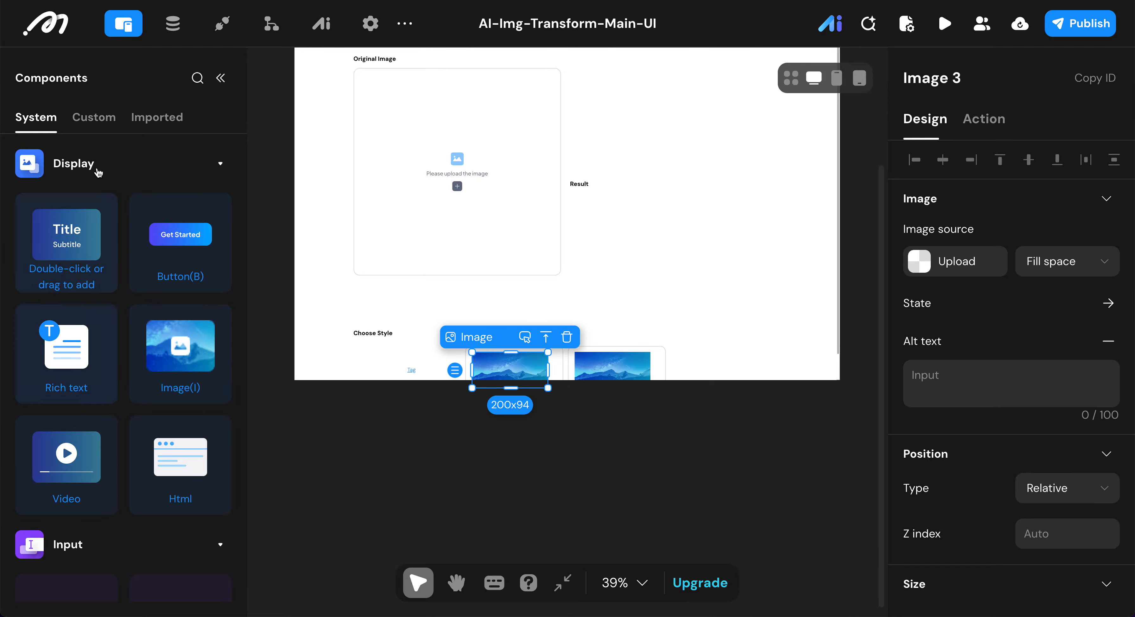
{"action": "double_click", "coordinate": [78, 240]}
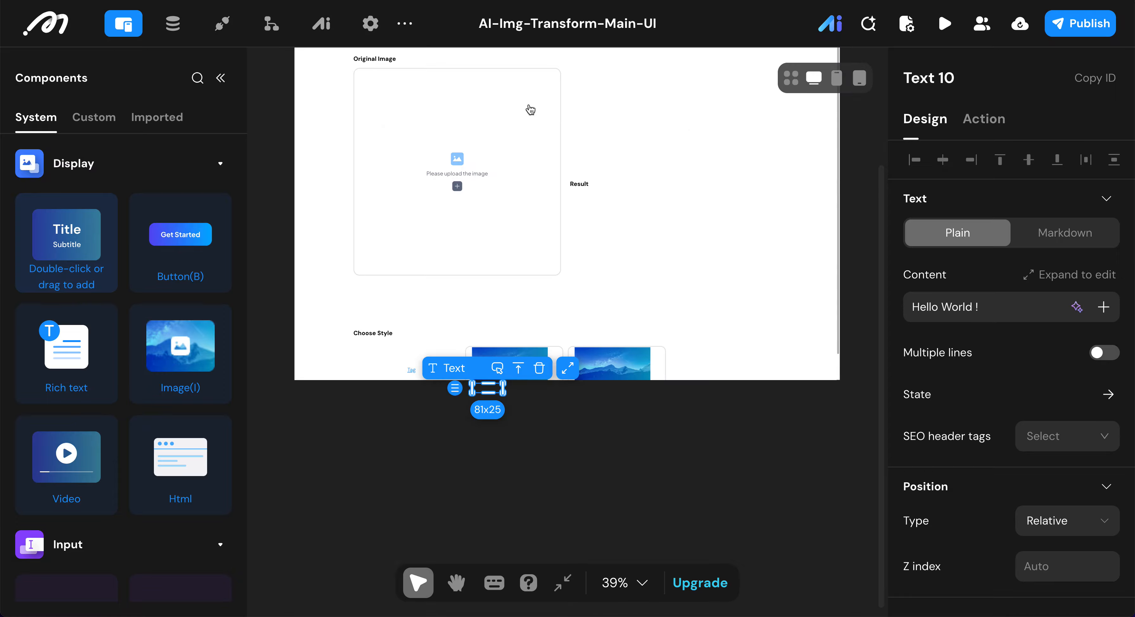
{"action": "left_click", "coordinate": [842, 302]}
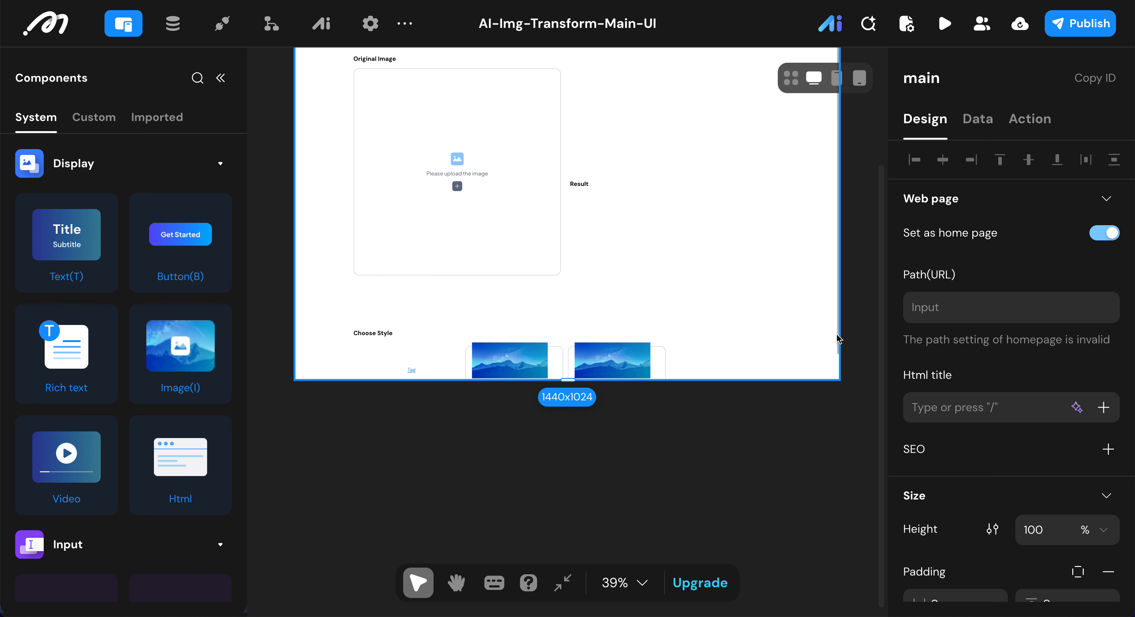
Step: Rename the image in the style item view to Style Icon Image
{"action": "scroll", "coordinate": [839, 353], "scroll_direction": "down", "scroll_amount": 2}
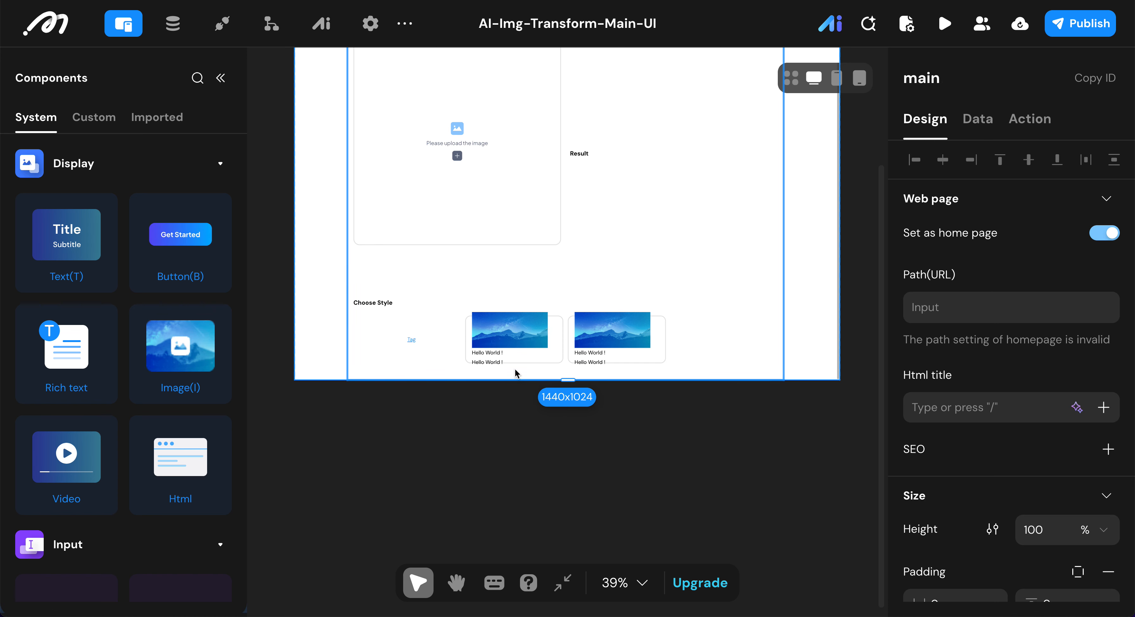
{"action": "left_click", "coordinate": [514, 331]}
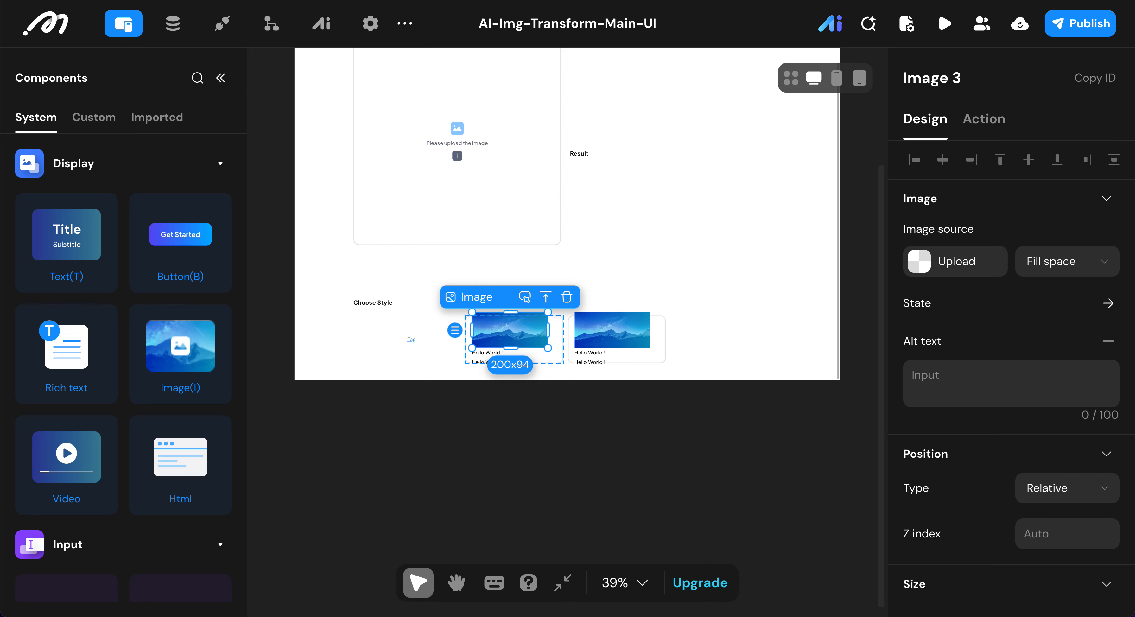
{"action": "left_click", "coordinate": [988, 79]}
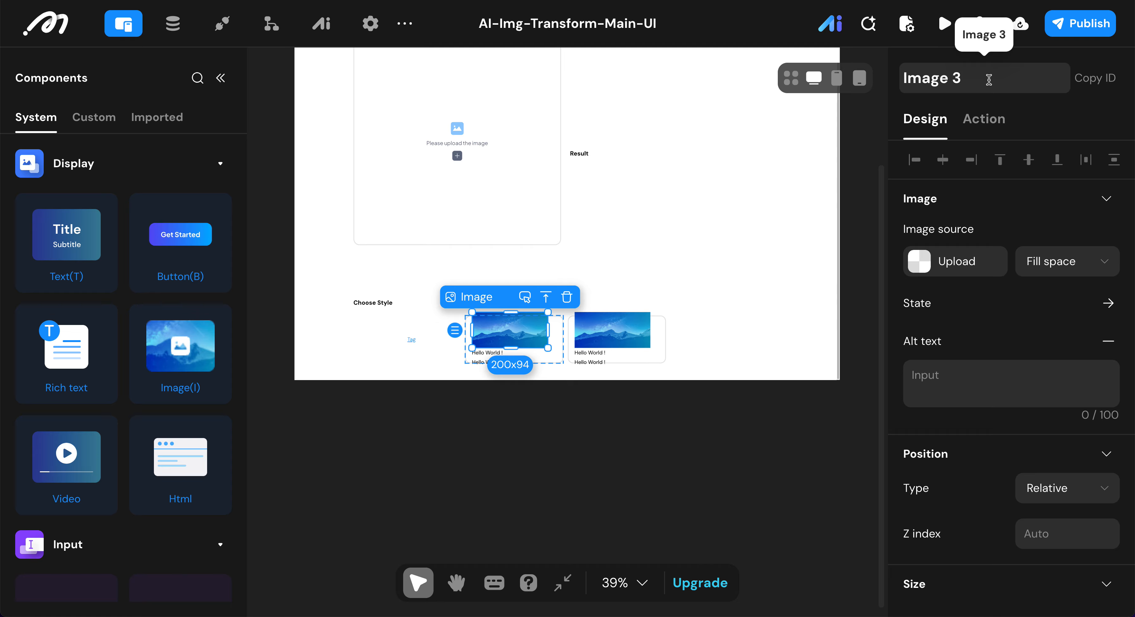
{"action": "key", "text": "BackSpace"}
{"action": "type", "text": "Style"}
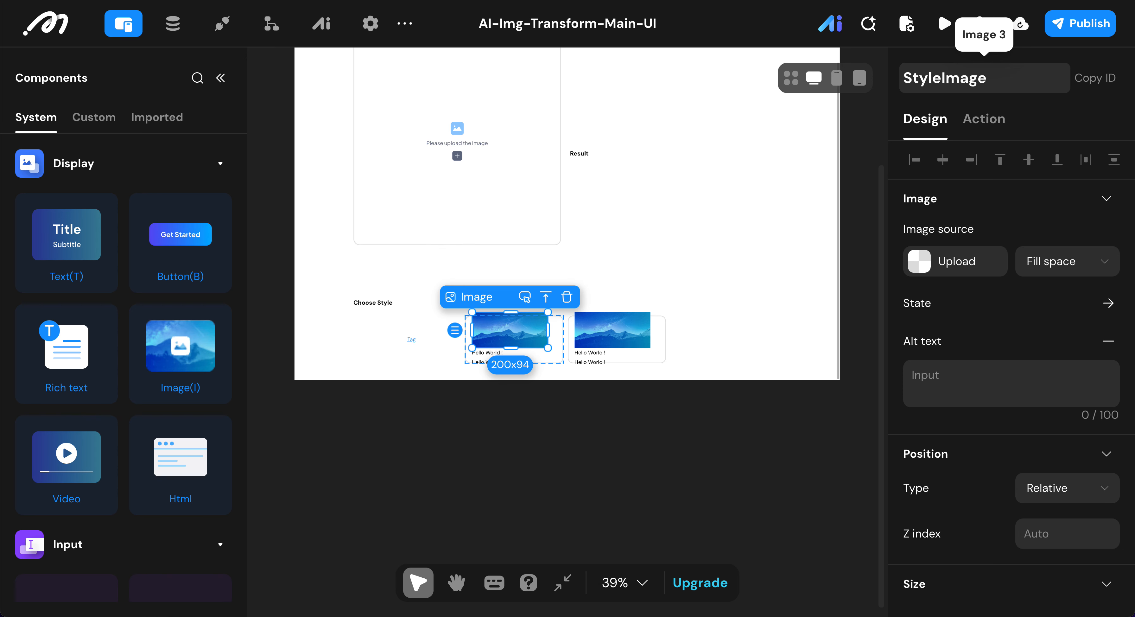
{"action": "type", "text": " Icon"}
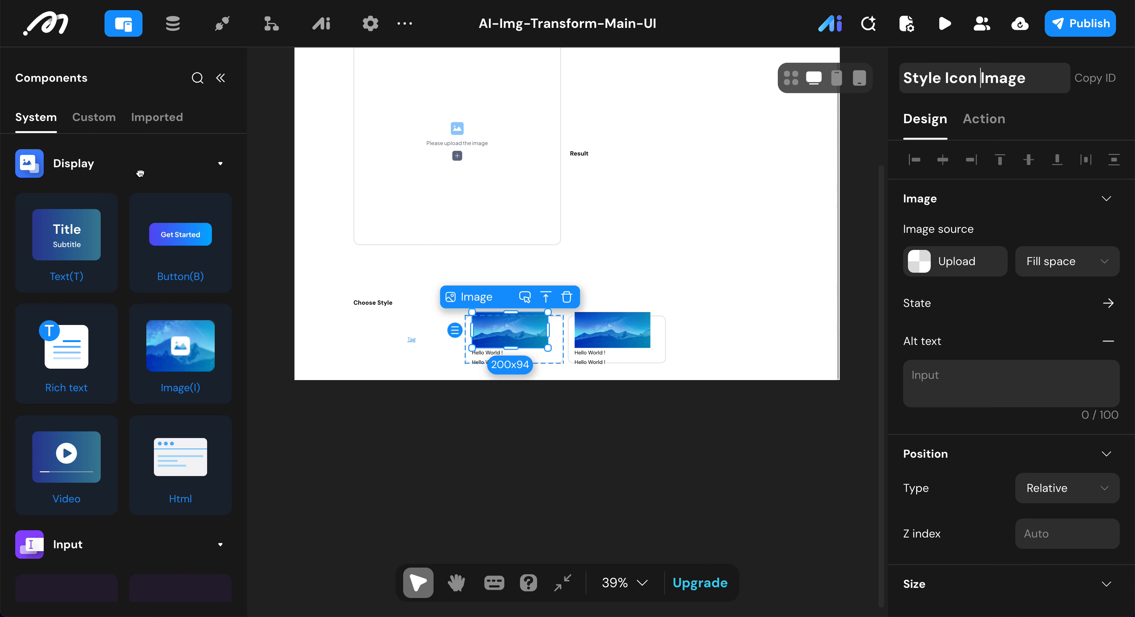
Step: Set the Style Icon Image's width and height to 40 px each
{"action": "scroll", "coordinate": [1065, 459], "scroll_direction": "down", "scroll_amount": 8}
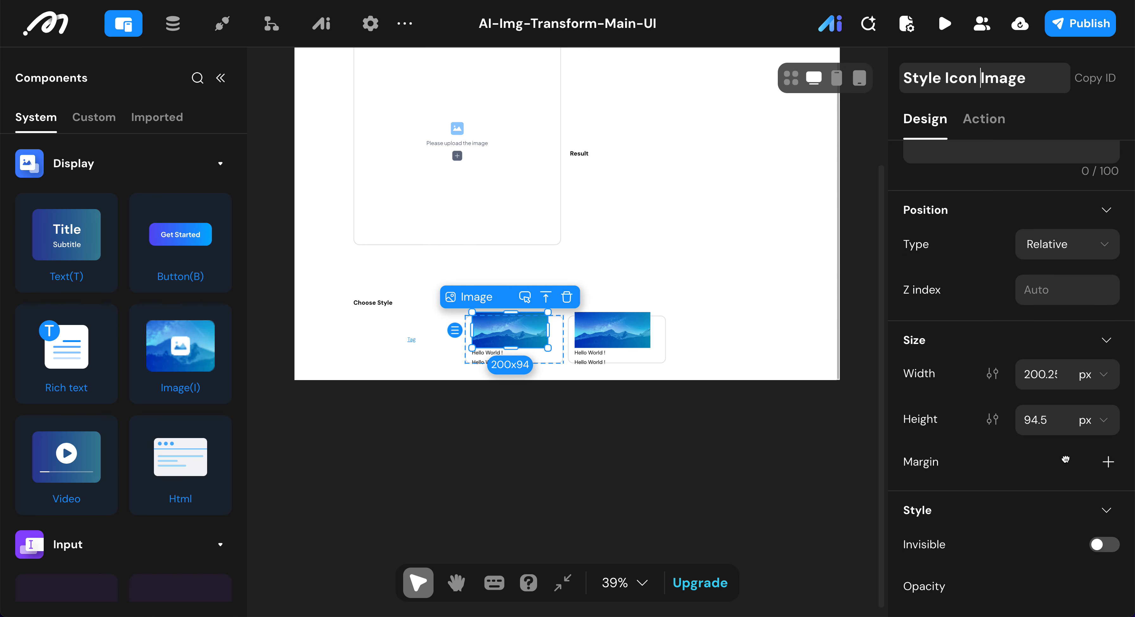
{"action": "left_click", "coordinate": [1039, 273]}
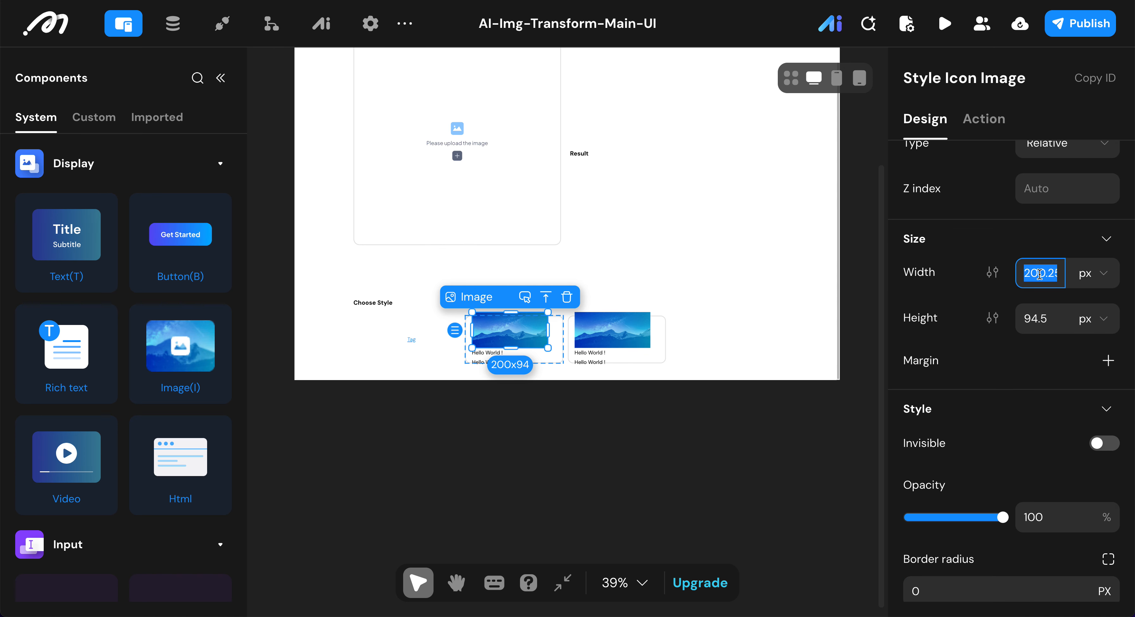
{"action": "type", "text": "40"}
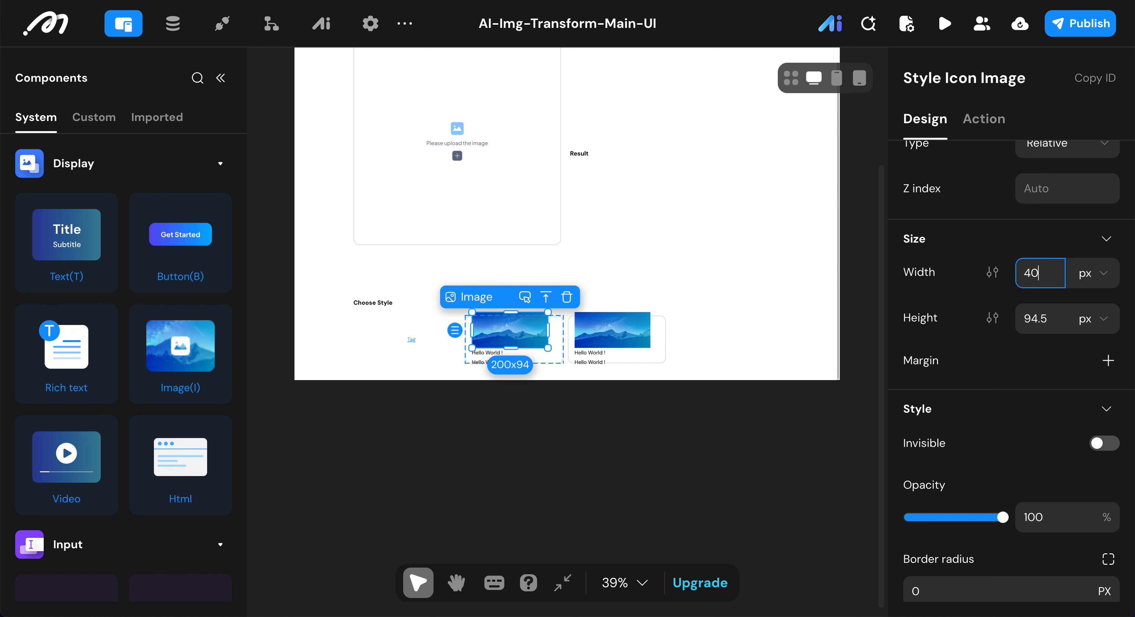
{"action": "left_click", "coordinate": [1054, 318]}
{"action": "type", "text": "40"}
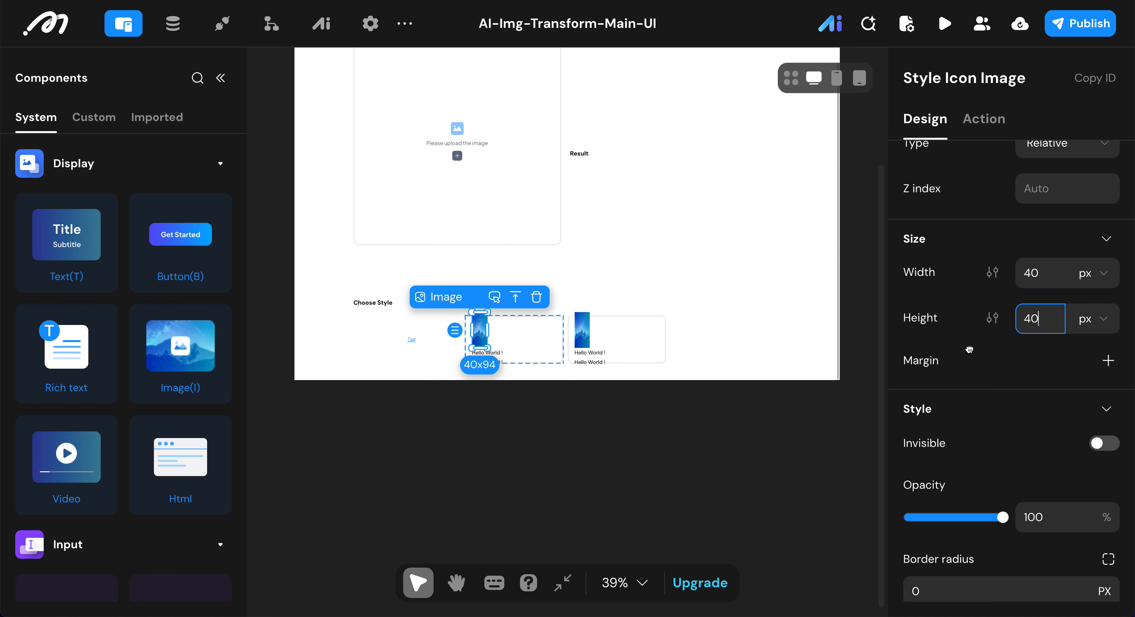
{"action": "key", "text": "Return"}
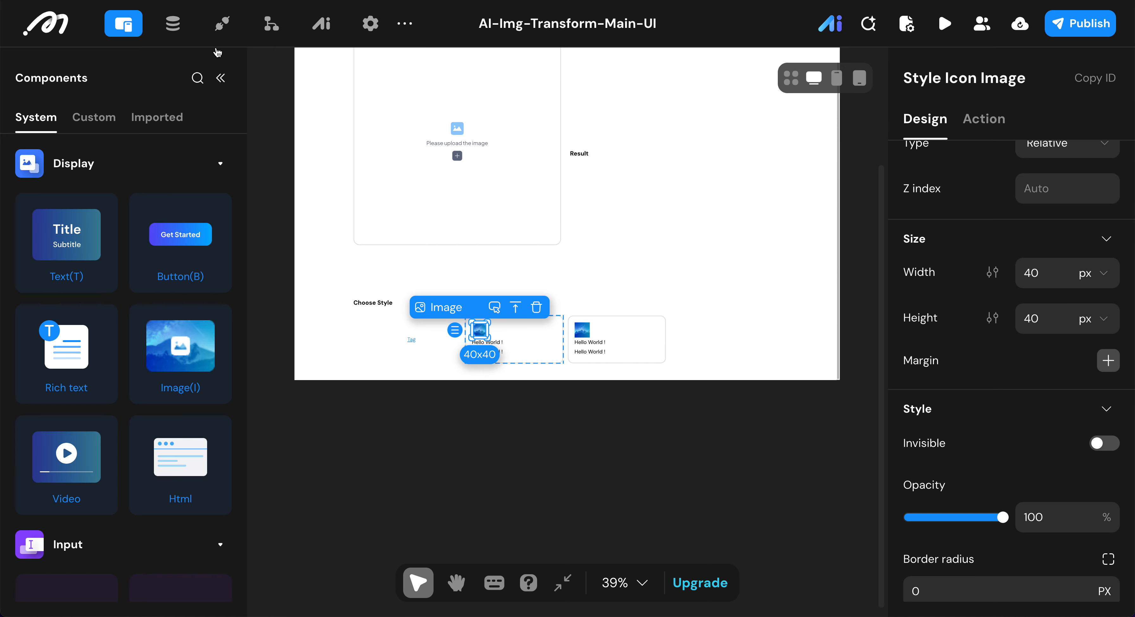
Step: Add individual-side margins to the Style Icon Image with a bottom margin of 12
{"action": "left_click", "coordinate": [1106, 361]}
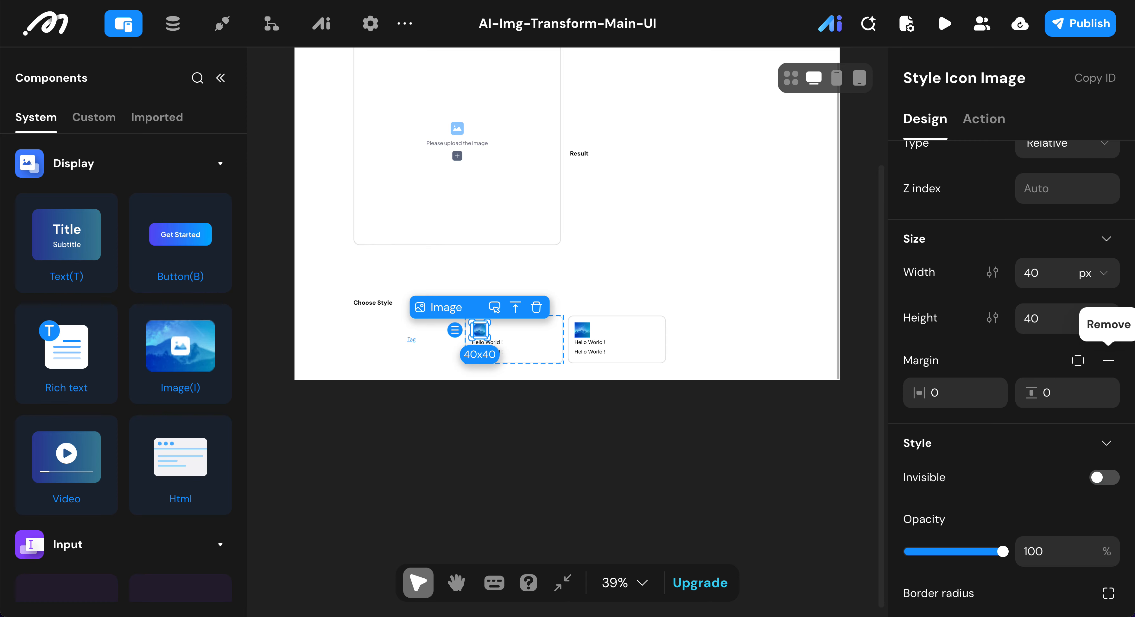
{"action": "left_click", "coordinate": [1080, 360]}
{"action": "left_click", "coordinate": [1072, 430]}
{"action": "double_click", "coordinate": [1072, 430]}
{"action": "type", "text": "12"}
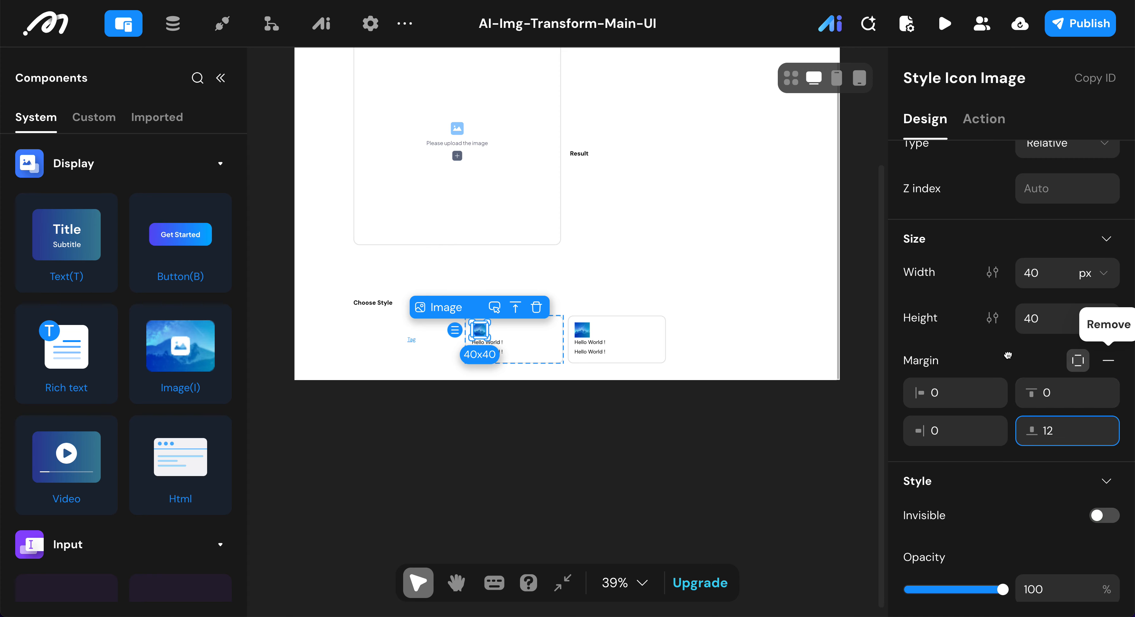
Step: Set the Style Icon Image's border radius to 10 px
{"action": "scroll", "coordinate": [1007, 355], "scroll_direction": "down", "scroll_amount": 5}
{"action": "left_click", "coordinate": [954, 422]}
{"action": "double_click", "coordinate": [952, 423]}
{"action": "key", "text": "BackSpace"}
{"action": "type", "text": "10"}
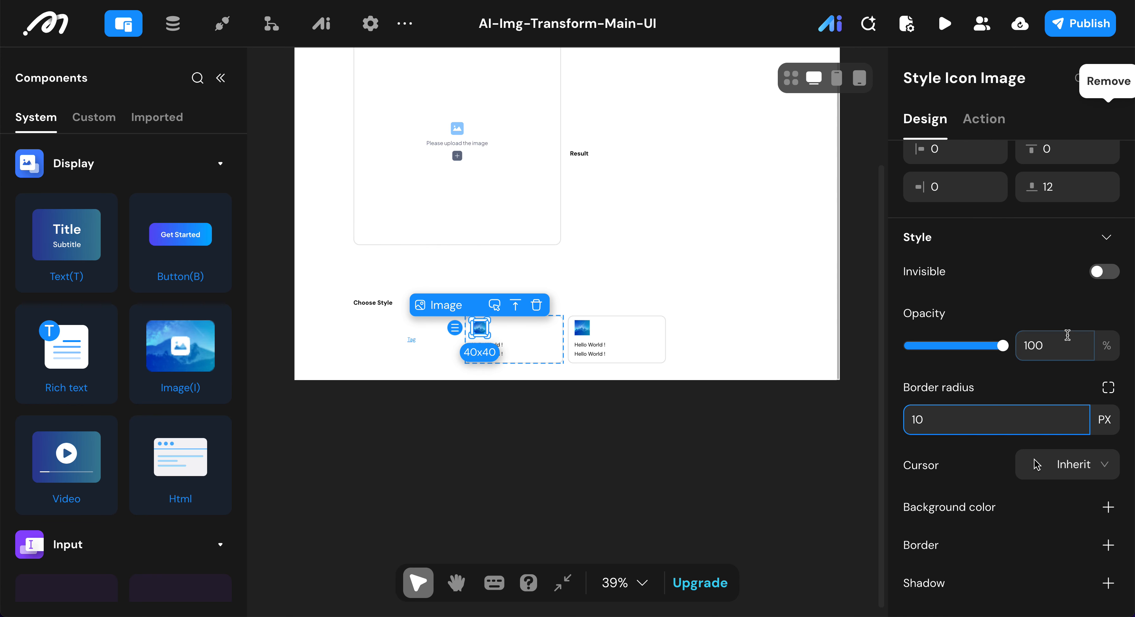
{"action": "left_click", "coordinate": [282, 218]}
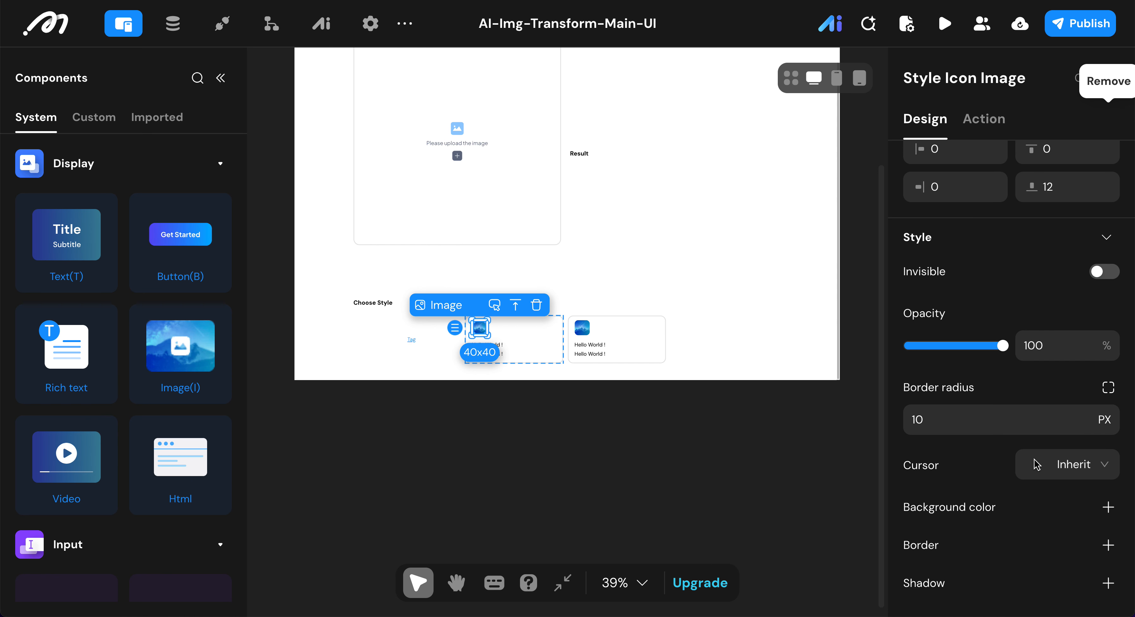
Step: Bind the Style Icon Image's source to the preview field of the Style Select view's current item
{"action": "scroll", "coordinate": [942, 232], "scroll_direction": "up", "scroll_amount": 5}
{"action": "left_click", "coordinate": [924, 263]}
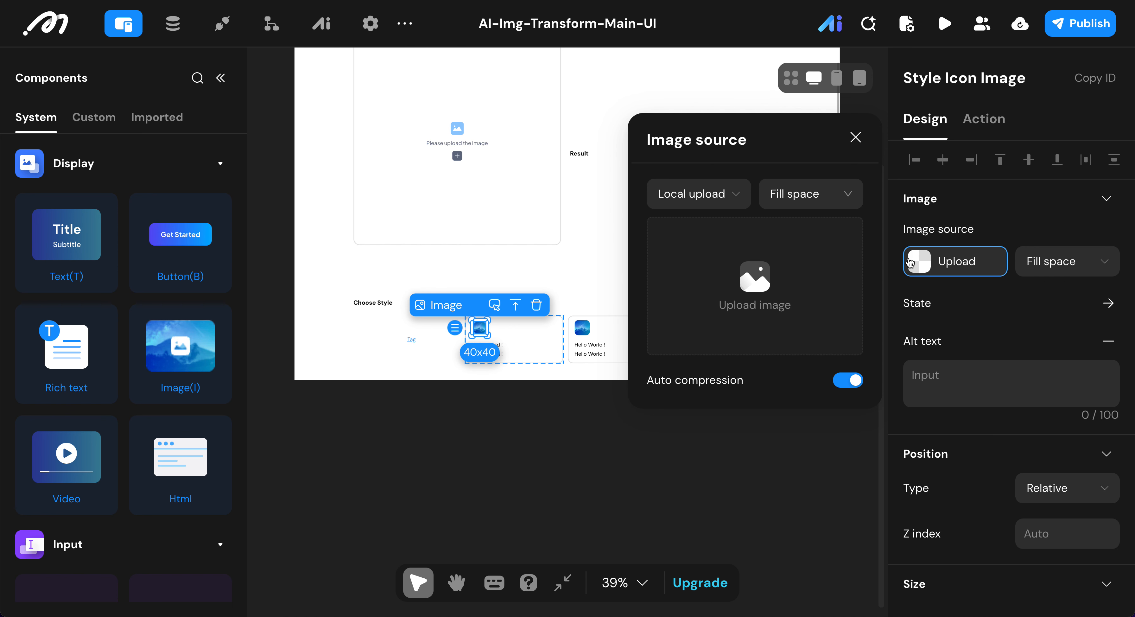
{"action": "left_click", "coordinate": [719, 197]}
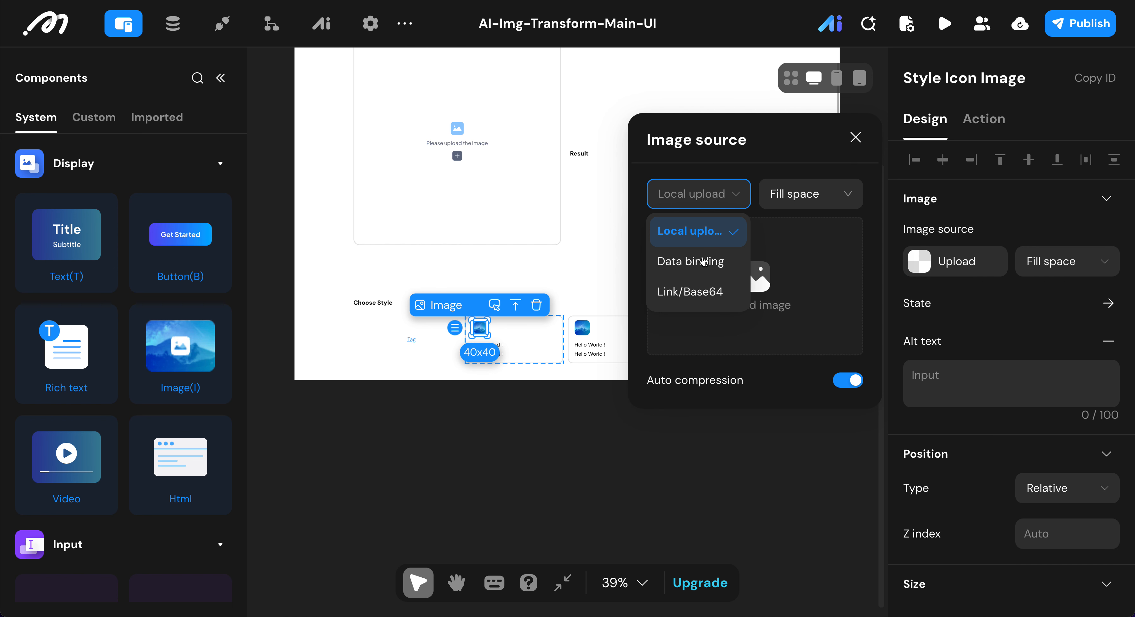
{"action": "left_click", "coordinate": [704, 263]}
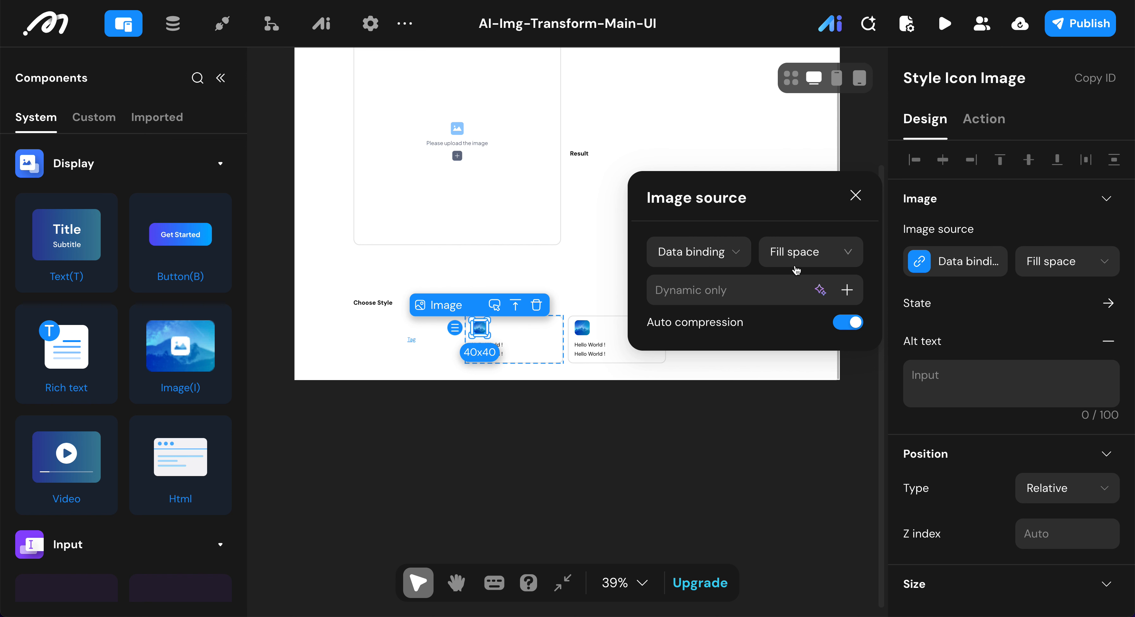
{"action": "left_click", "coordinate": [845, 290]}
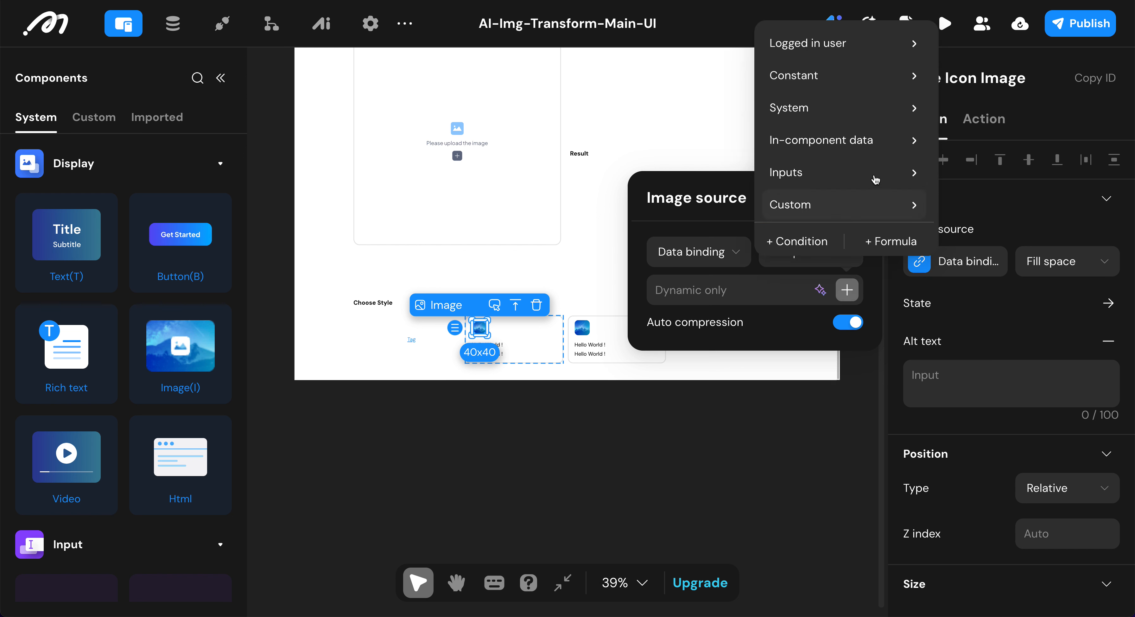
{"action": "mouse_move", "coordinate": [872, 140]}
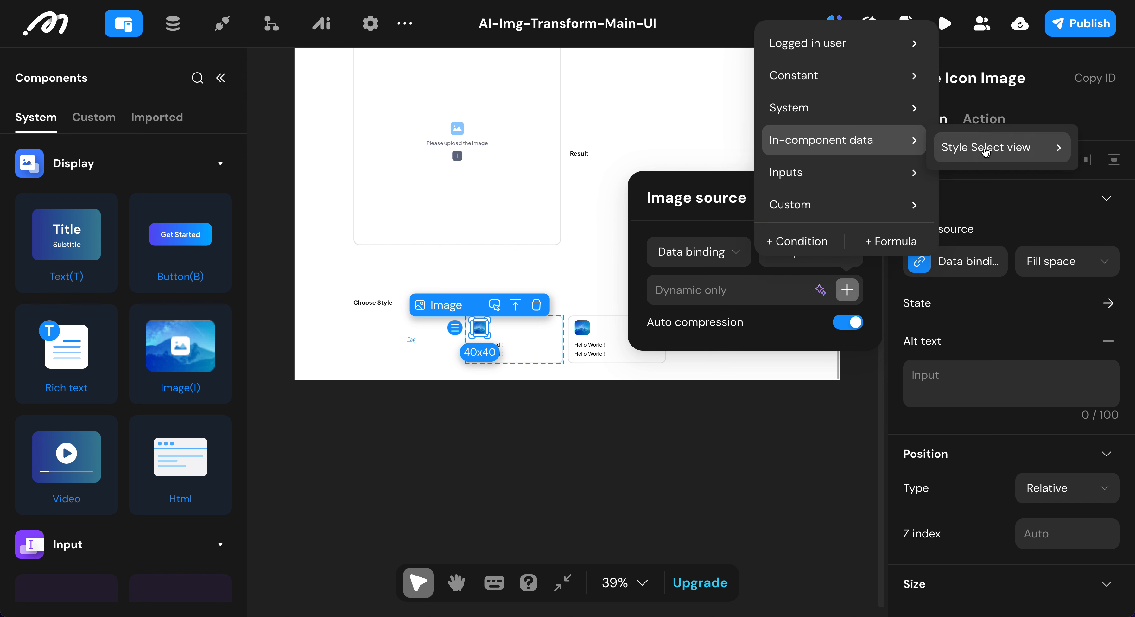
{"action": "mouse_move", "coordinate": [985, 152]}
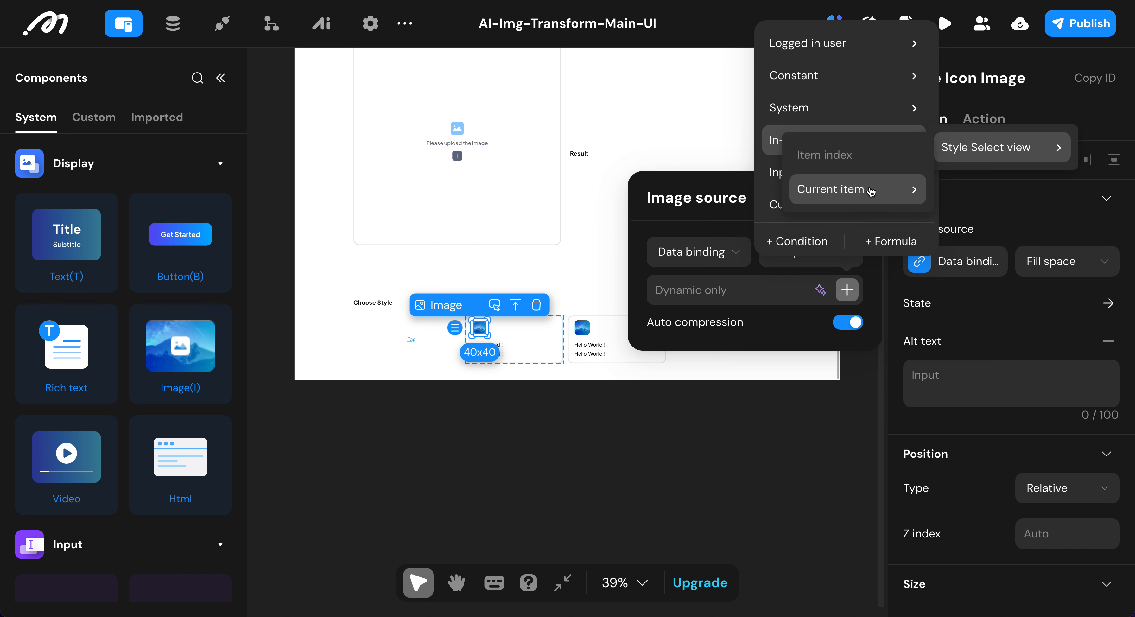
{"action": "mouse_move", "coordinate": [870, 192]}
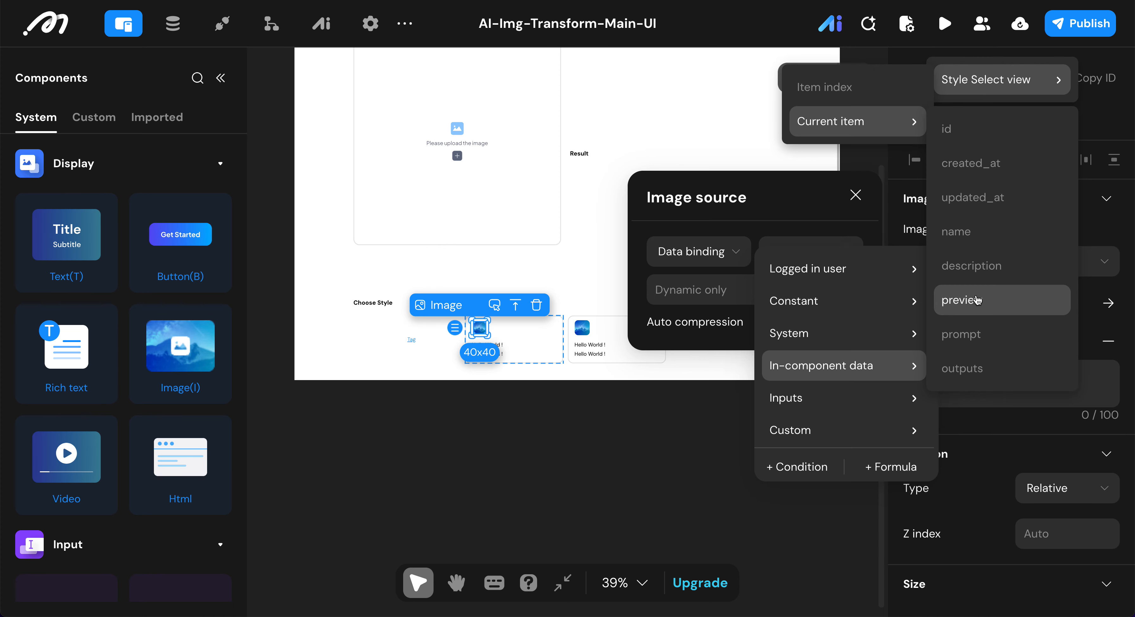
{"action": "left_click", "coordinate": [976, 300]}
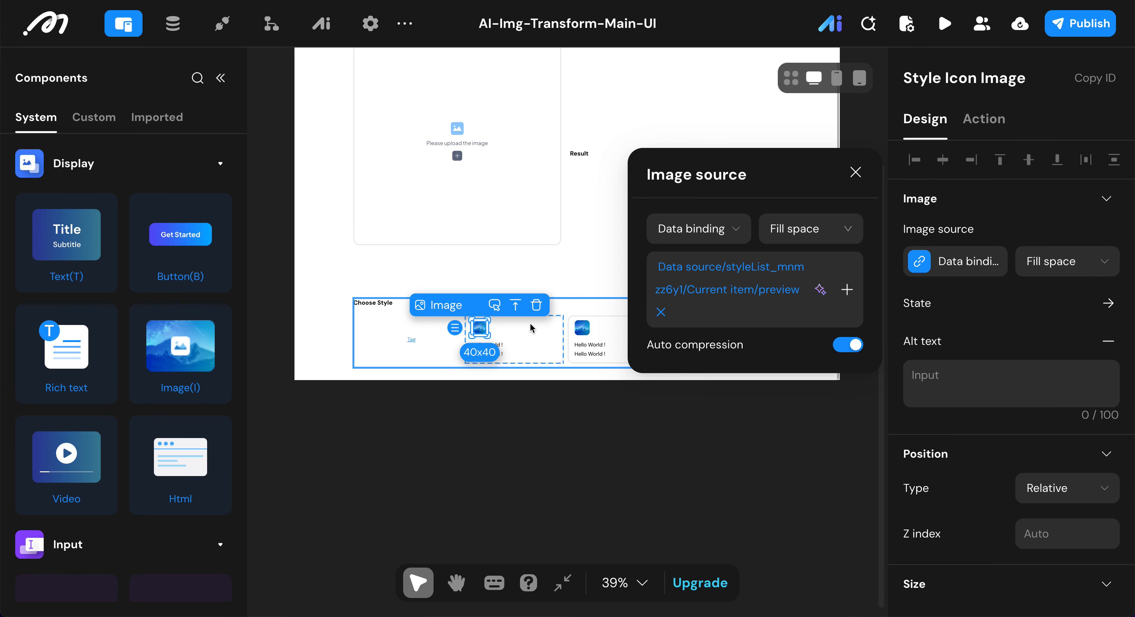
{"action": "left_click", "coordinate": [533, 343]}
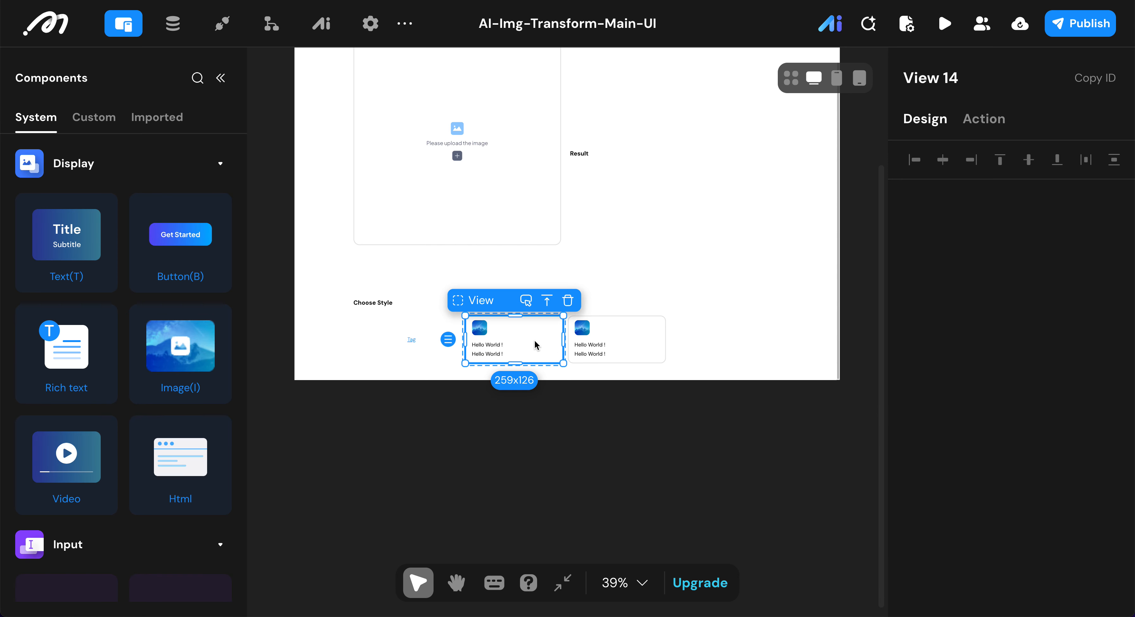
Step: Rename the first text below the icon image to Style Title Text
{"action": "left_click", "coordinate": [493, 344]}
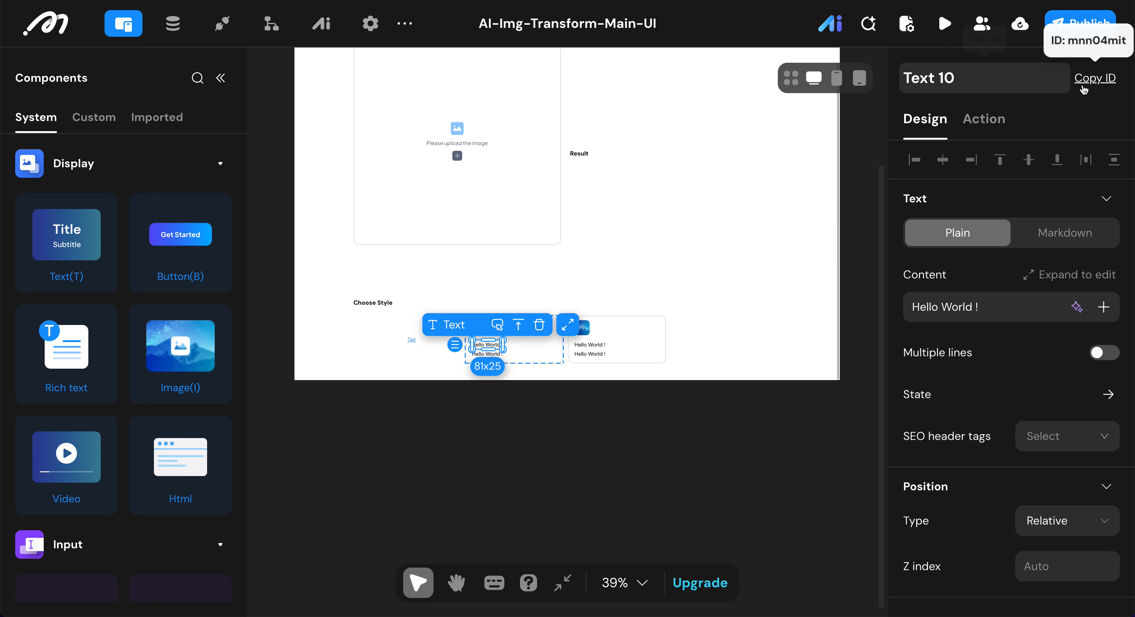
{"action": "key", "text": "BackSpace"}
{"action": "key", "text": "BackSpace"}
{"action": "key", "text": "BackSpace"}
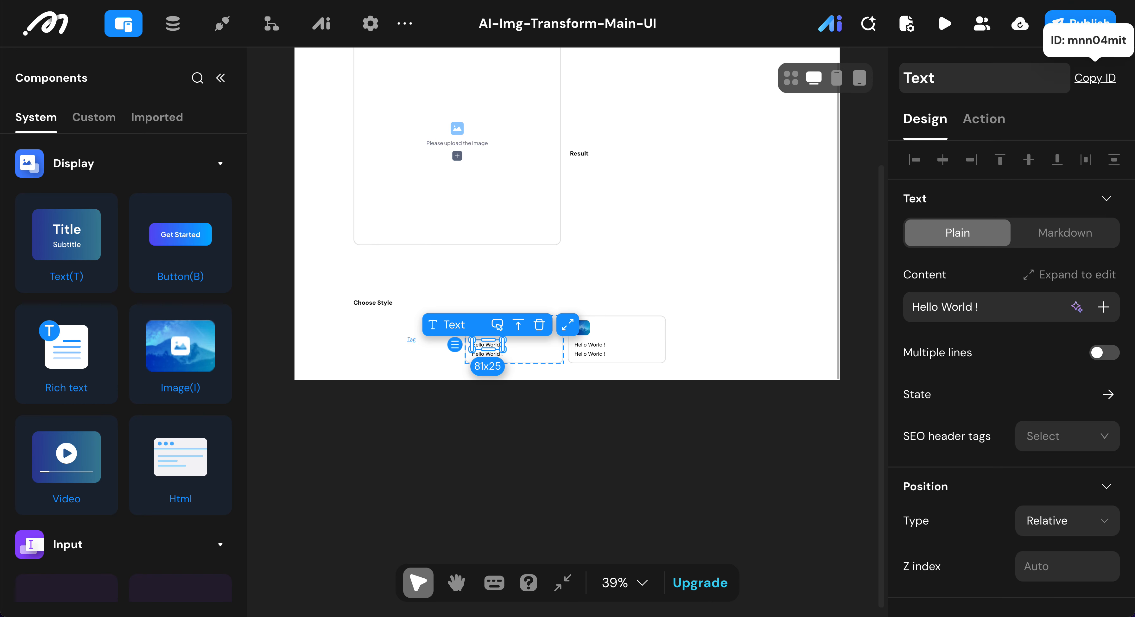
{"action": "key", "text": "Home"}
{"action": "type", "text": "Style Title"}
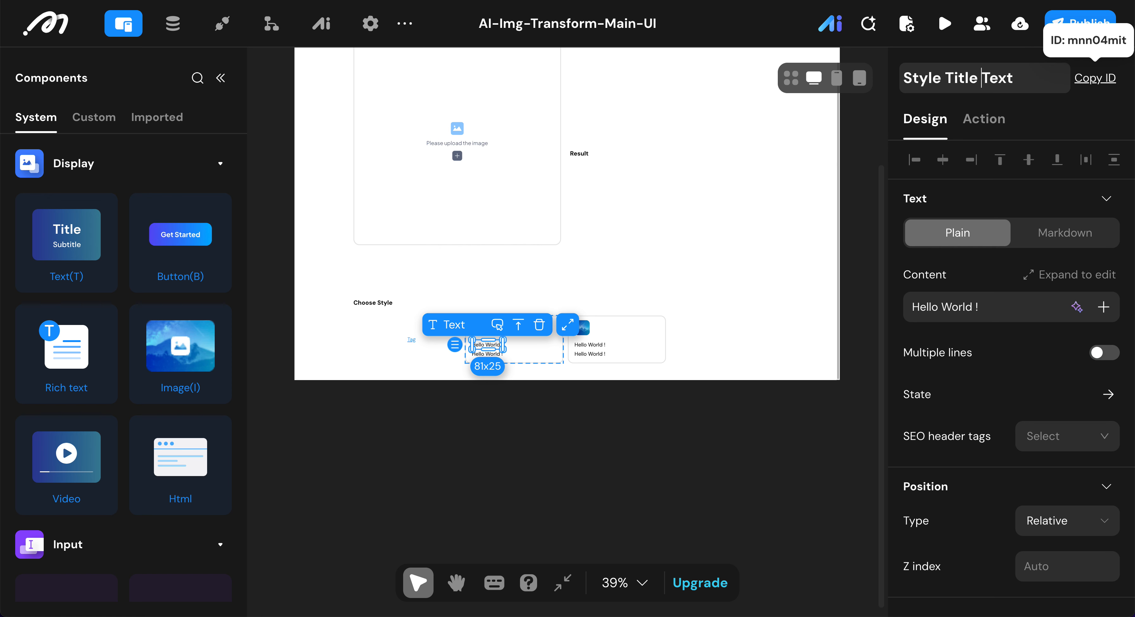
Step: Replace the Style Title Text's placeholder content with the name field of the Style Select view's current item
{"action": "left_click", "coordinate": [1042, 307]}
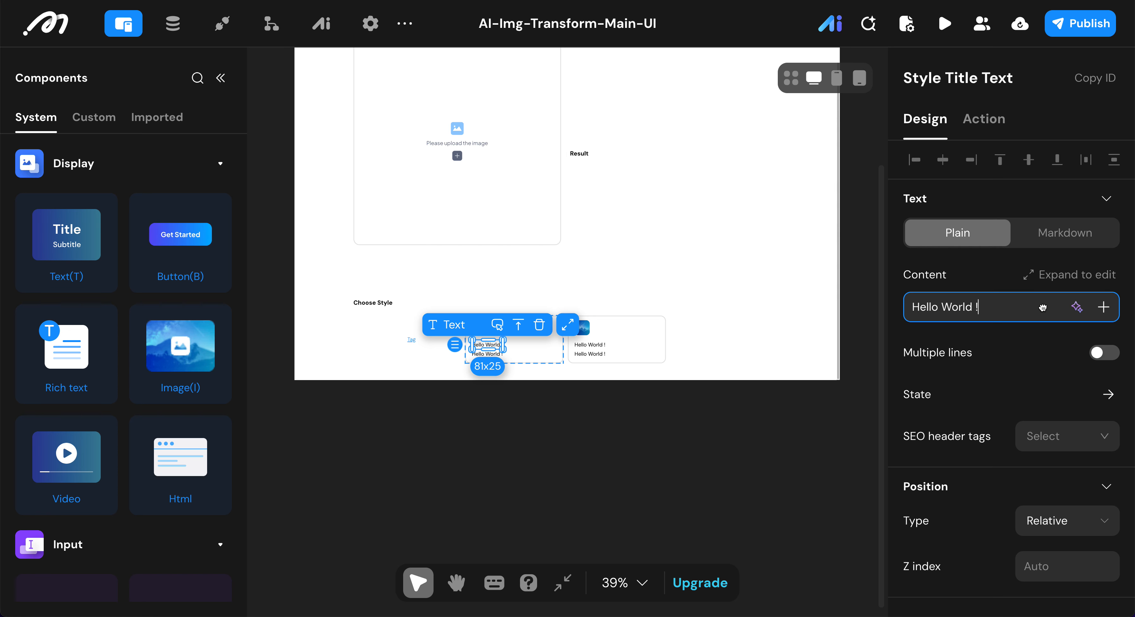
{"action": "key", "text": "ctrl+a"}
{"action": "key", "text": "BackSpace"}
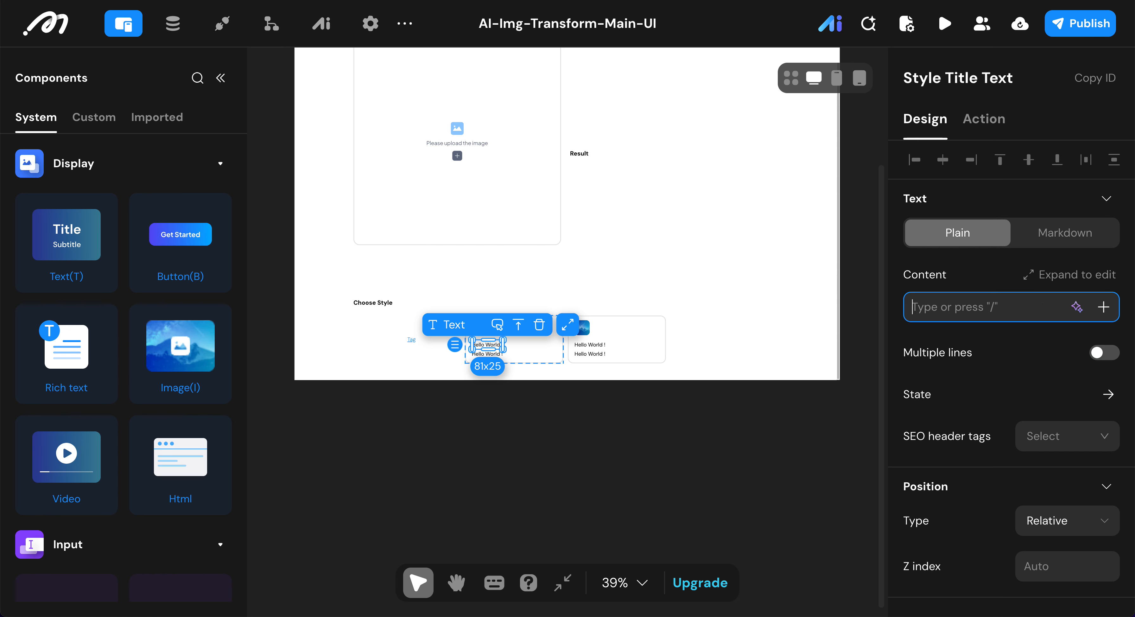
{"action": "left_click", "coordinate": [1105, 307]}
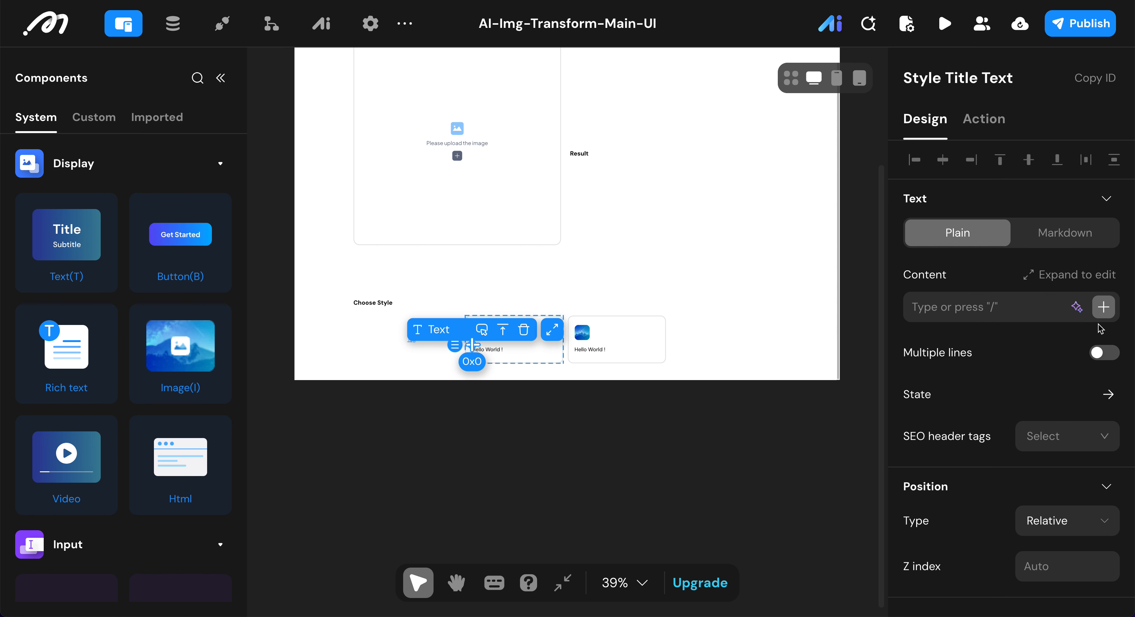
{"action": "left_click", "coordinate": [1100, 306]}
{"action": "left_click", "coordinate": [1105, 308]}
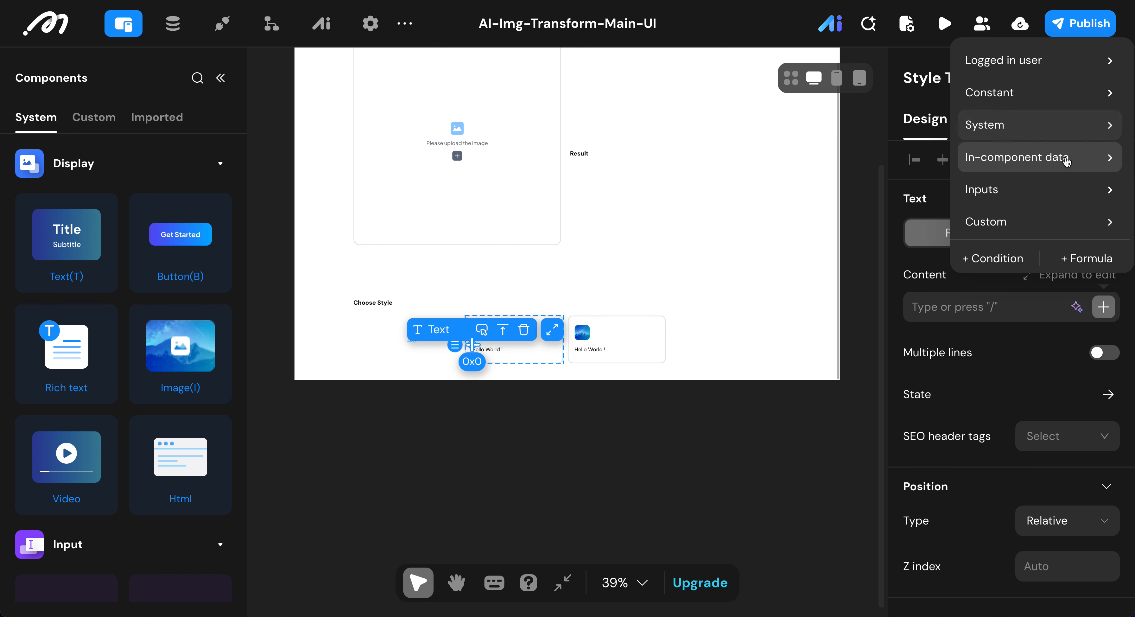
{"action": "mouse_move", "coordinate": [1066, 157]}
{"action": "mouse_move", "coordinate": [904, 160]}
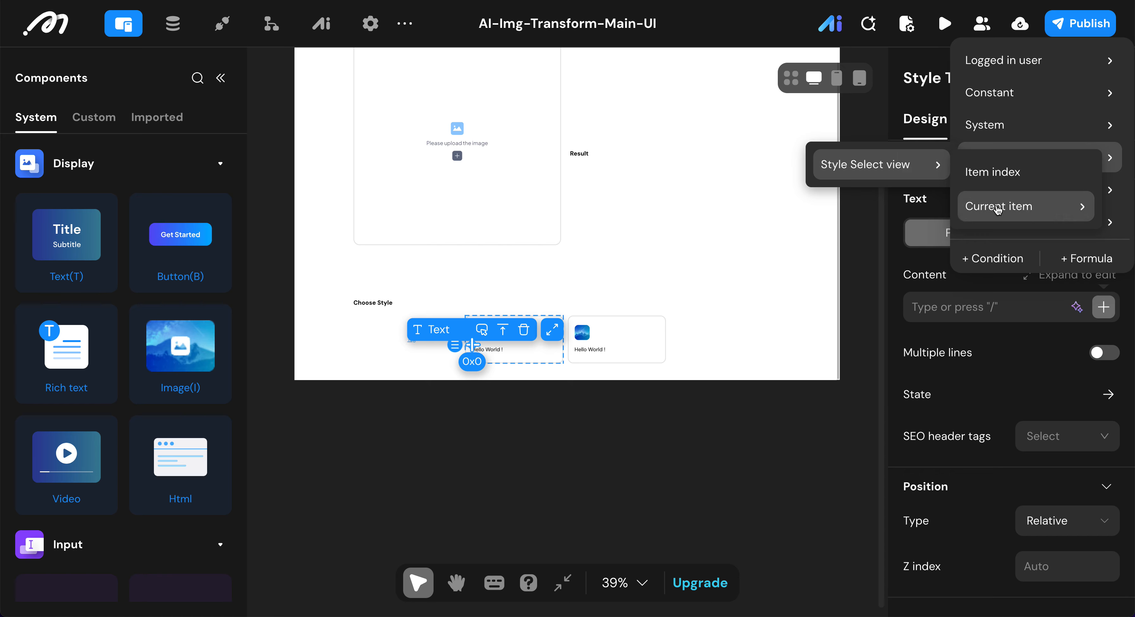
{"action": "mouse_move", "coordinate": [997, 211]}
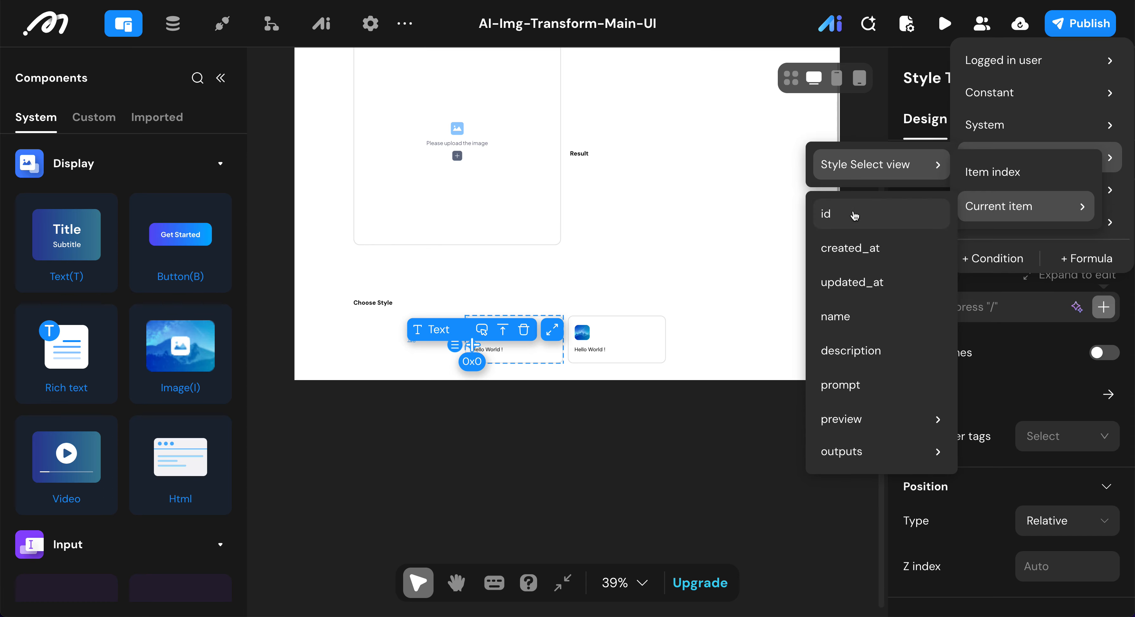
{"action": "left_click", "coordinate": [865, 322]}
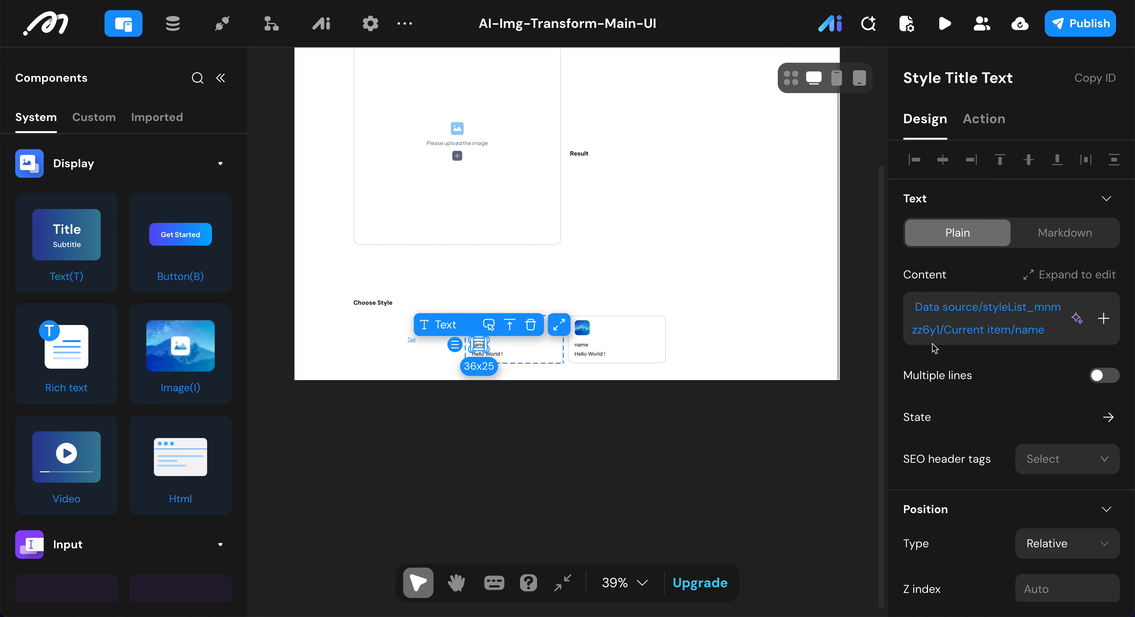
Step: Set the Style Title Text's line height to 20 and its font weight to Medium
{"action": "scroll", "coordinate": [960, 375], "scroll_direction": "down", "scroll_amount": 15}
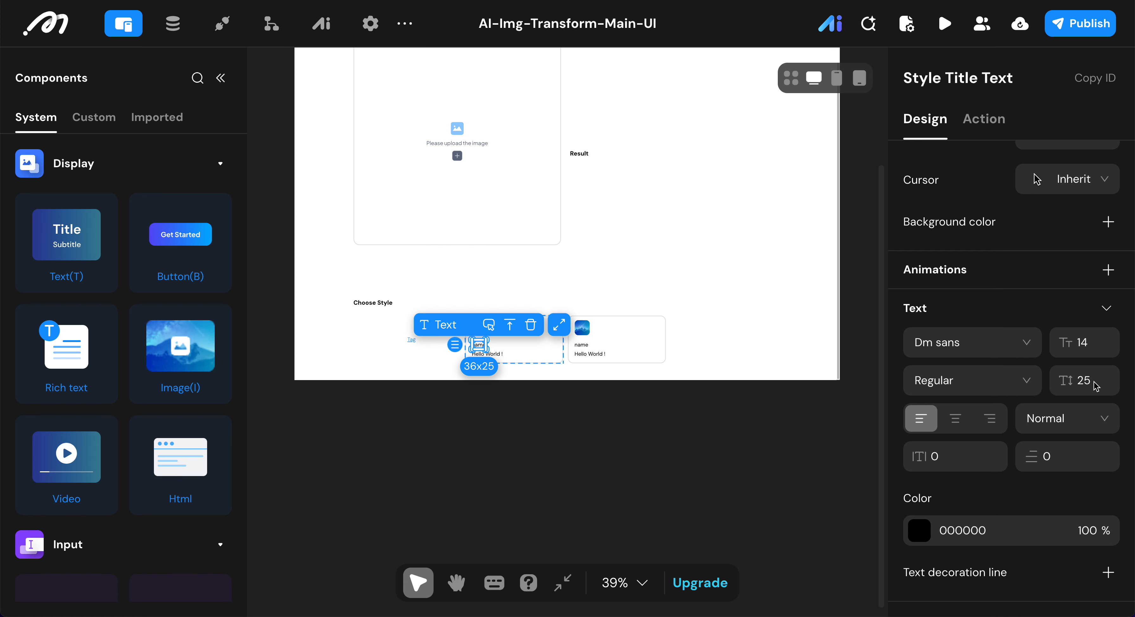
{"action": "double_click", "coordinate": [1080, 375]}
{"action": "type", "text": "20"}
{"action": "left_click", "coordinate": [989, 378]}
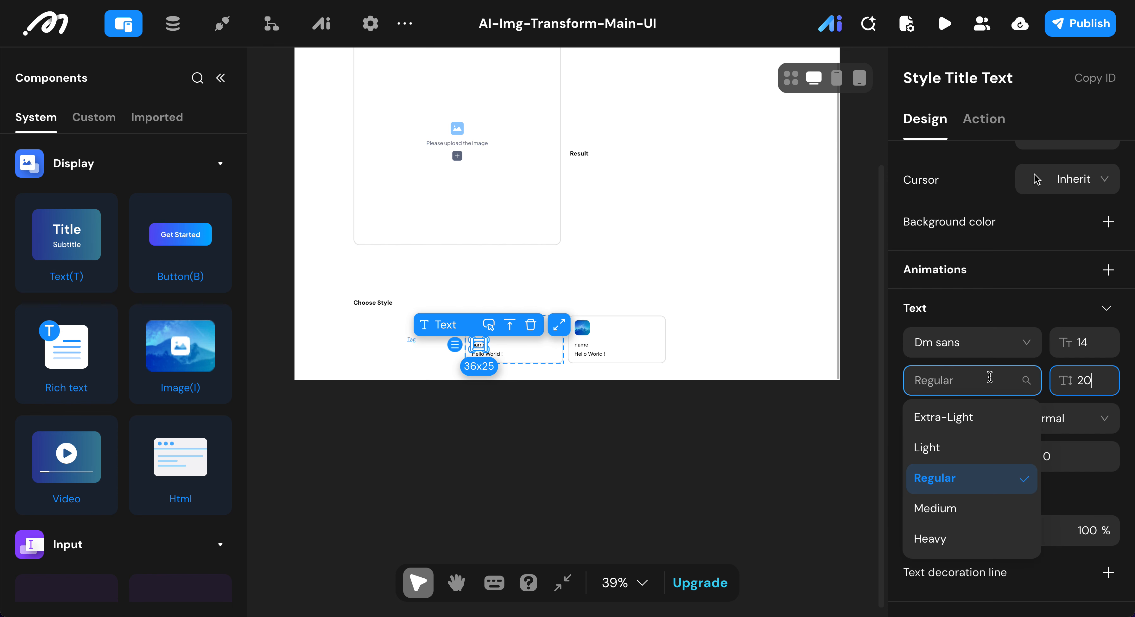
{"action": "left_click", "coordinate": [942, 519]}
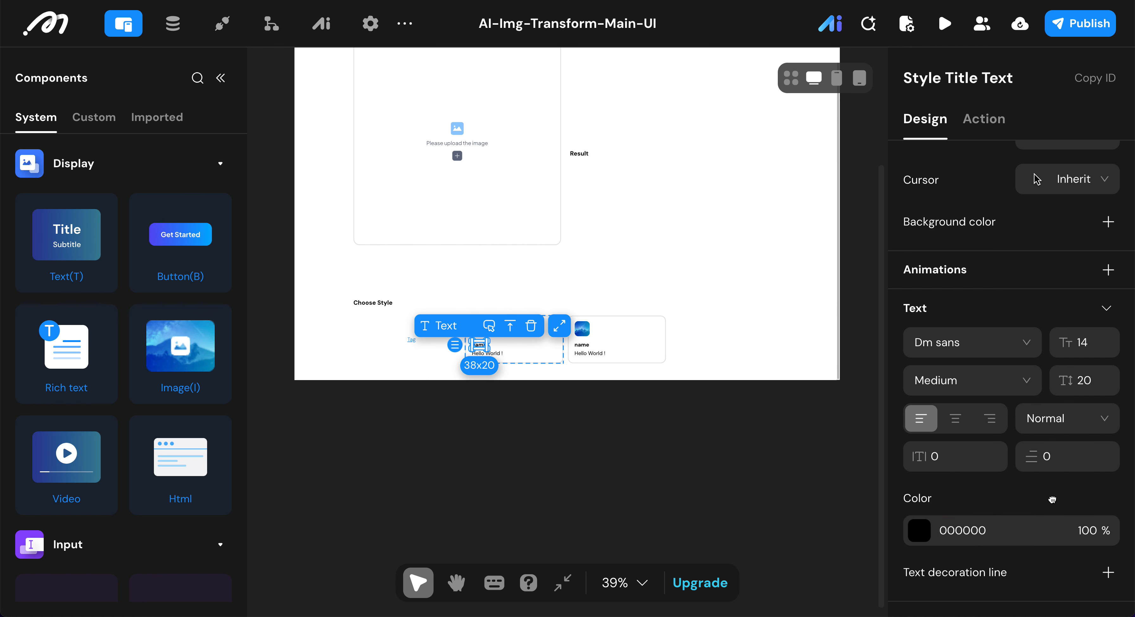
Step: Change the Style Title Text's color to the preset near-black 0A0A0A
{"action": "left_click", "coordinate": [947, 532]}
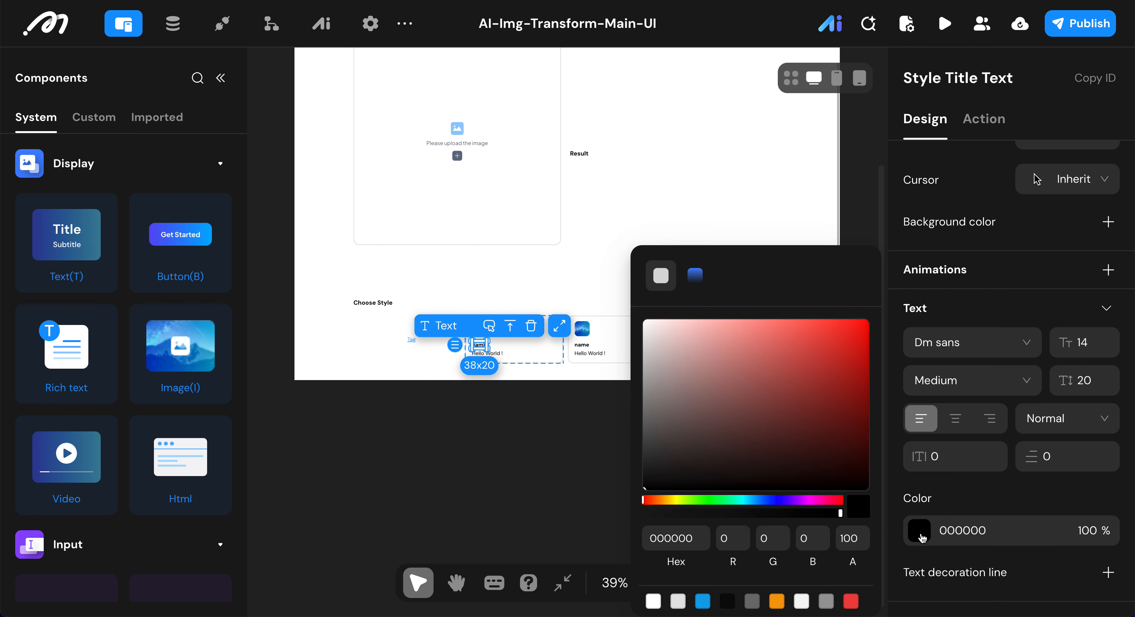
{"action": "left_click", "coordinate": [729, 597]}
{"action": "left_click", "coordinate": [748, 447]}
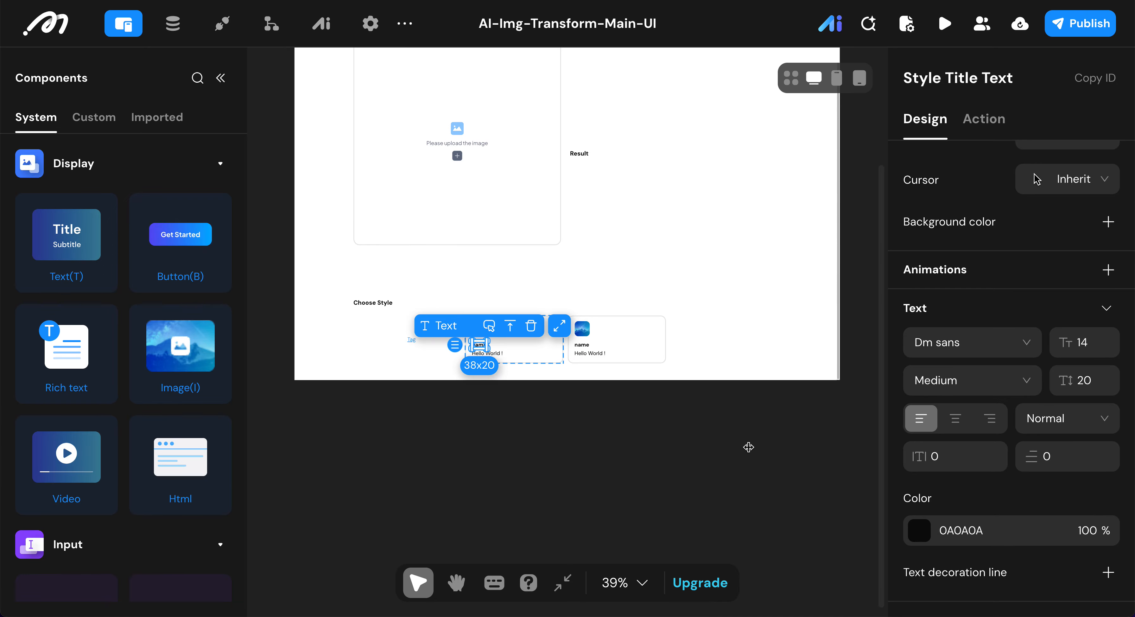
Step: Rename the second text in the style item view, below the name text, to Style Desc Text
{"action": "left_click", "coordinate": [520, 352]}
{"action": "scroll", "coordinate": [520, 352], "scroll_direction": "up", "scroll_amount": 5}
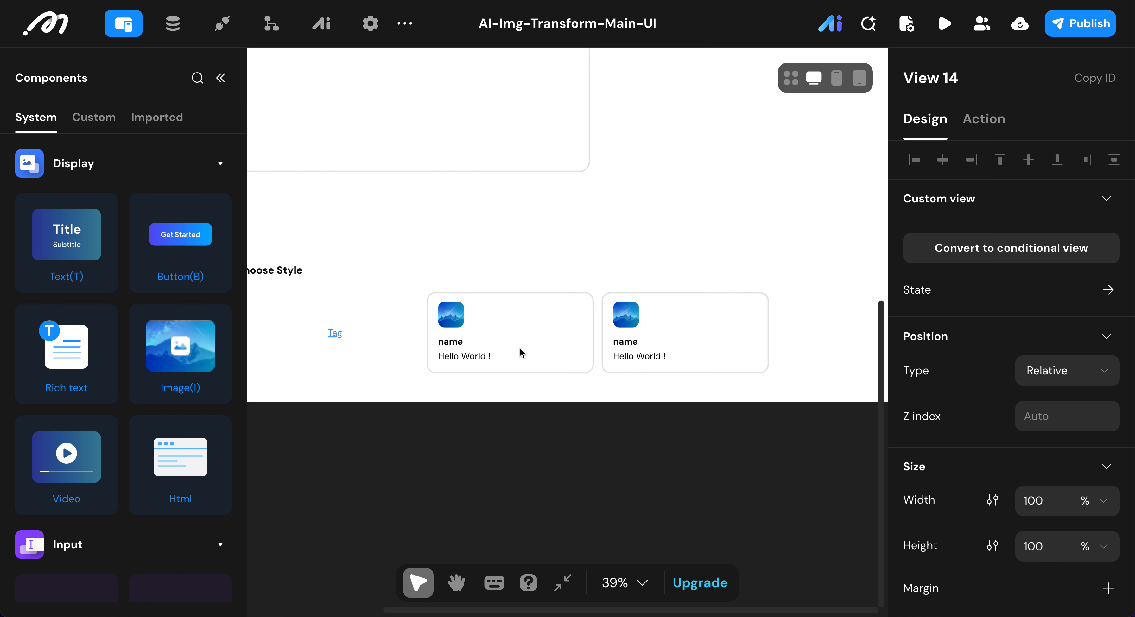
{"action": "left_click", "coordinate": [479, 361]}
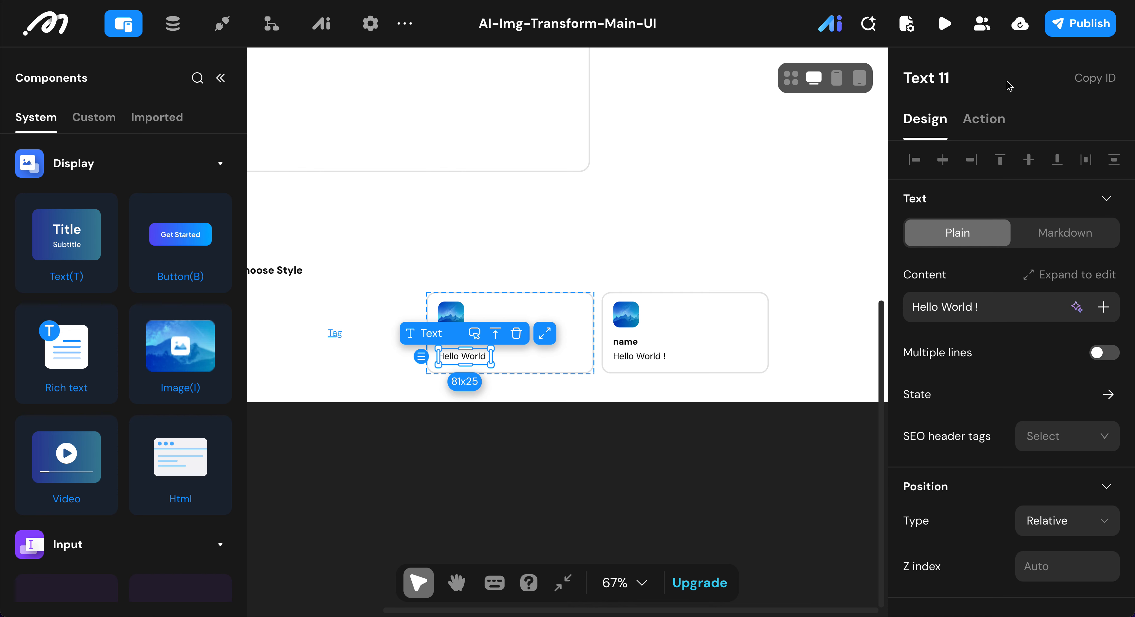
{"action": "left_click", "coordinate": [981, 76]}
{"action": "key", "text": "BackSpace"}
{"action": "key", "text": "BackSpace"}
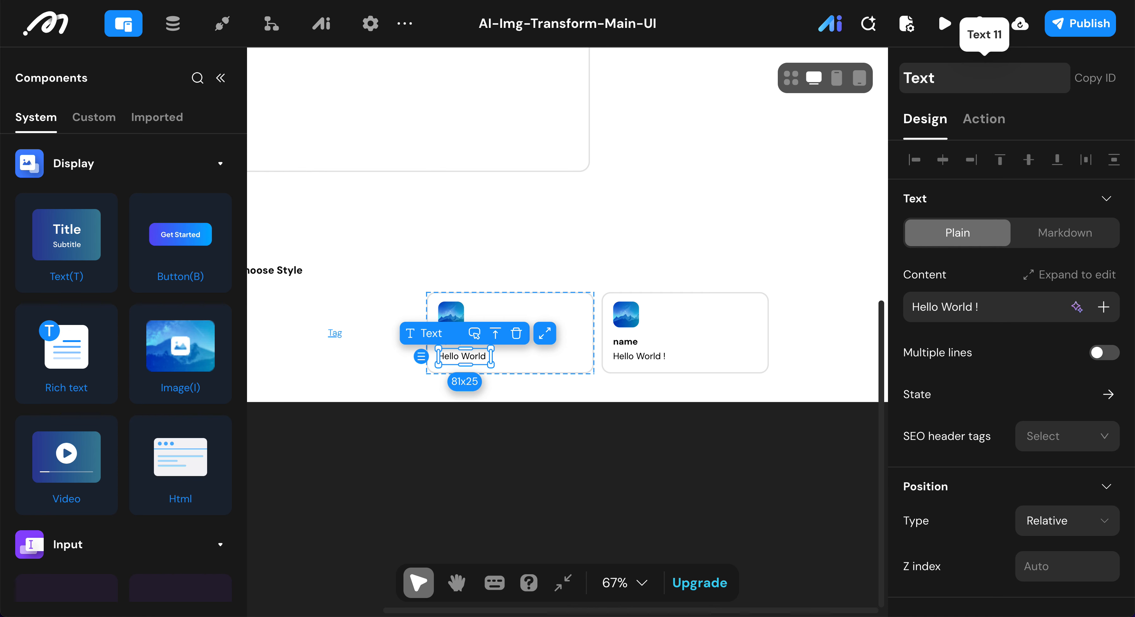
{"action": "type", "text": "s"}
{"action": "key", "text": "BackSpace"}
{"action": "type", "text": "Style Des"}
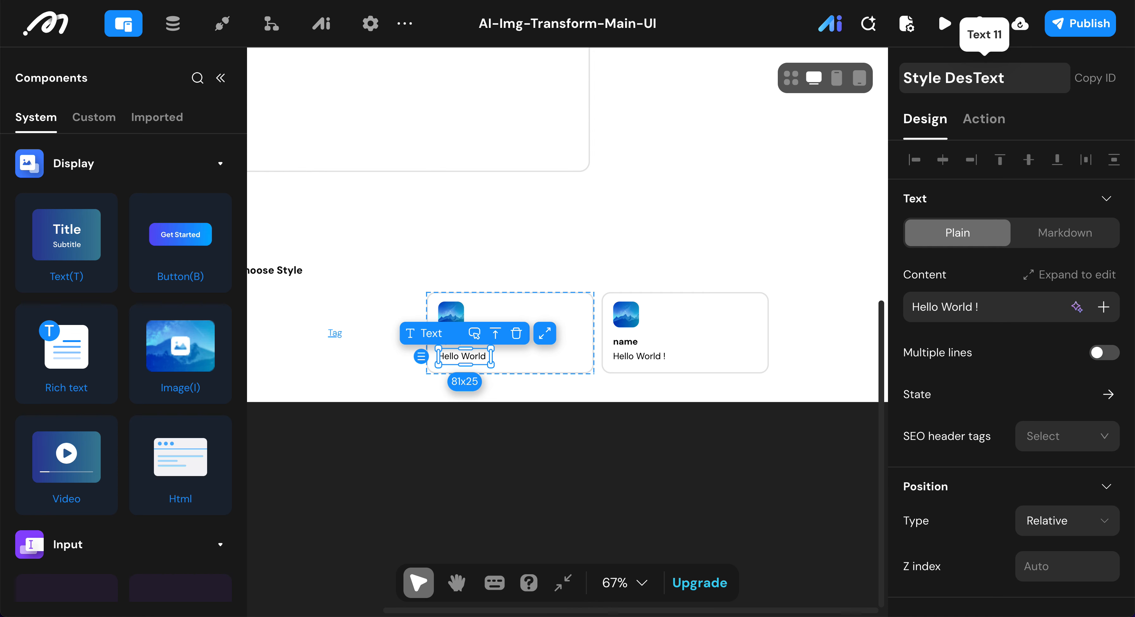
{"action": "type", "text": "c"}
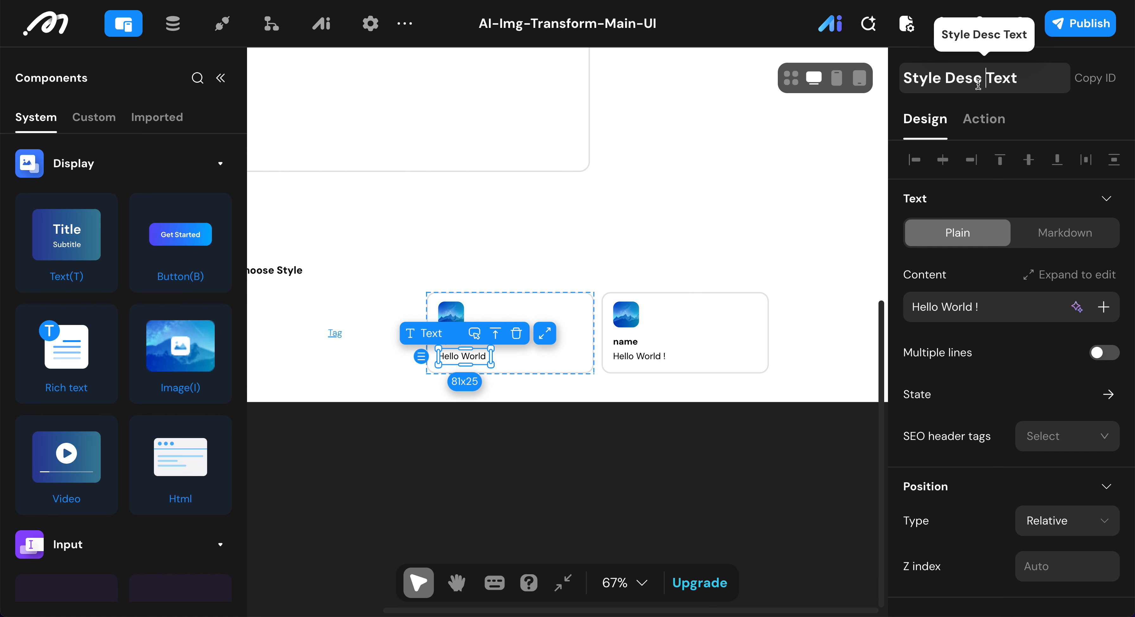
Step: Replace the Style Desc Text's placeholder content with the description field of the Style Select view's current item
{"action": "left_click", "coordinate": [999, 299]}
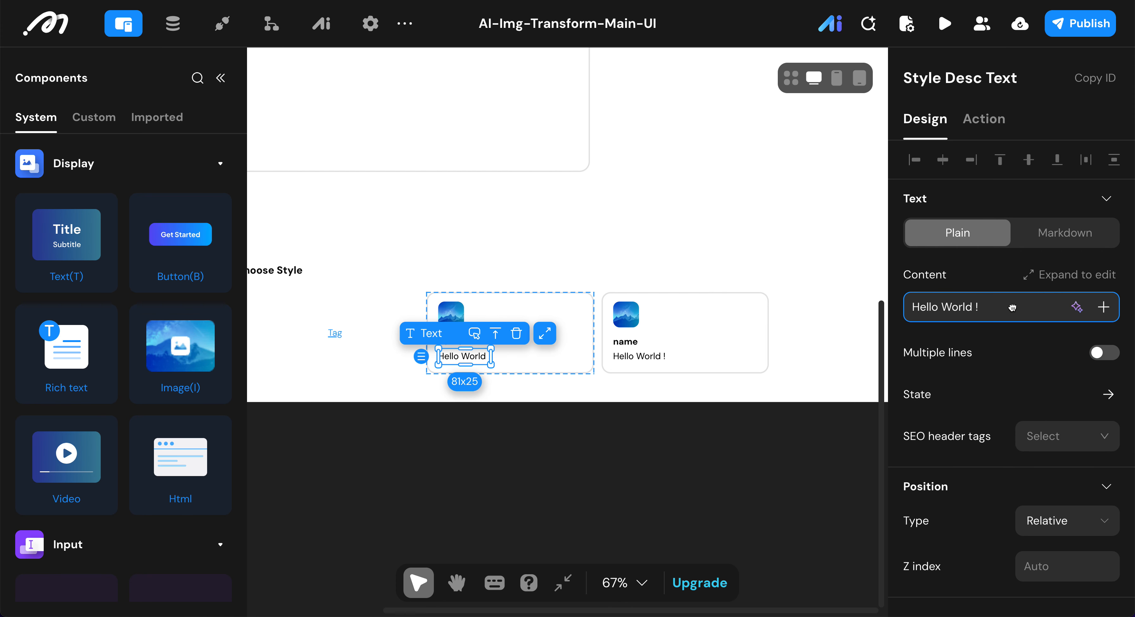
{"action": "key", "text": "ctrl+a"}
{"action": "key", "text": "BackSpace"}
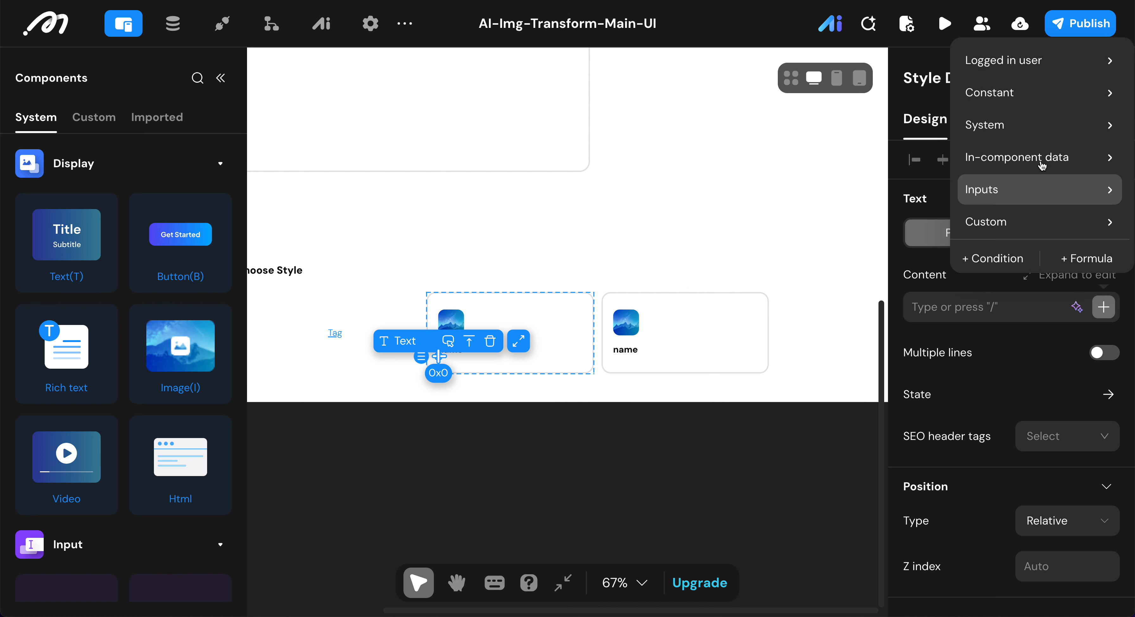
{"action": "mouse_move", "coordinate": [1039, 159]}
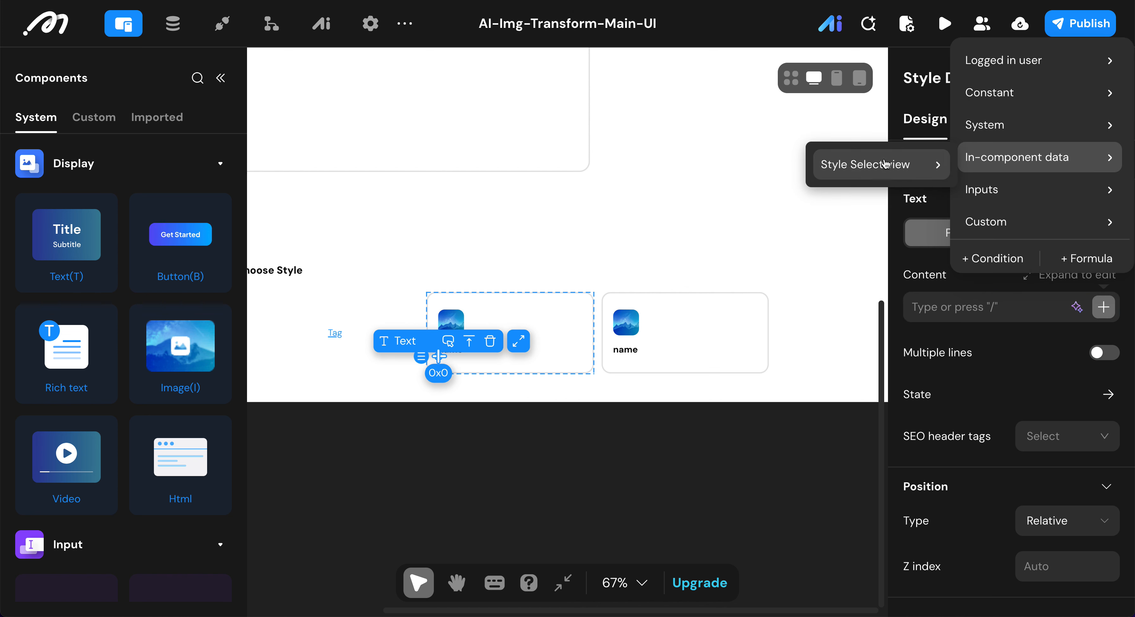
{"action": "mouse_move", "coordinate": [884, 164]}
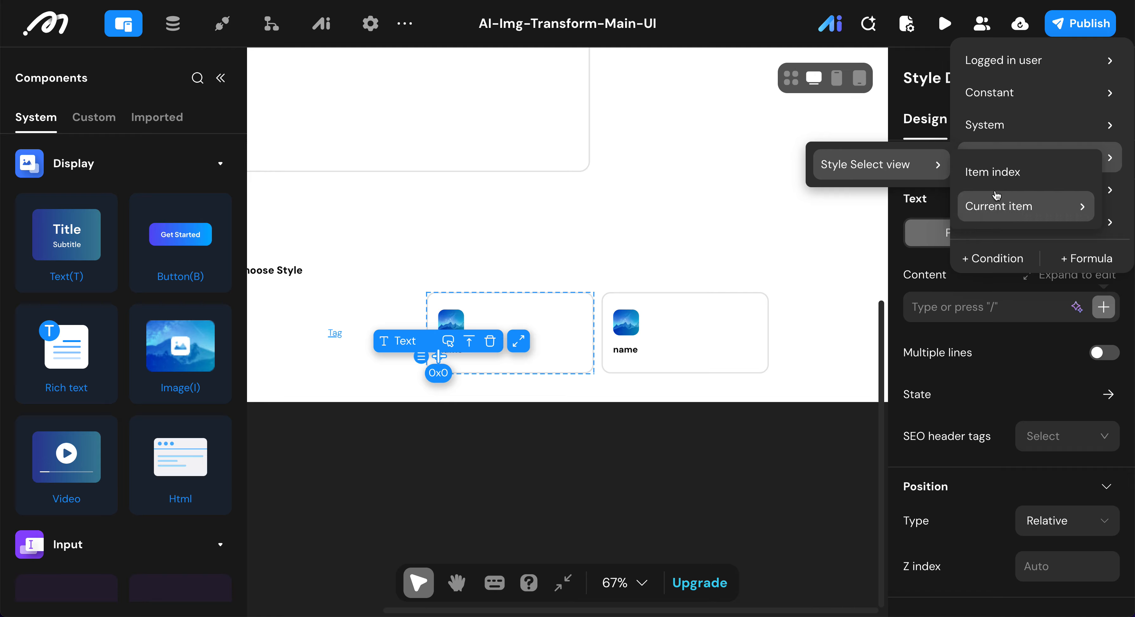
{"action": "mouse_move", "coordinate": [1020, 219]}
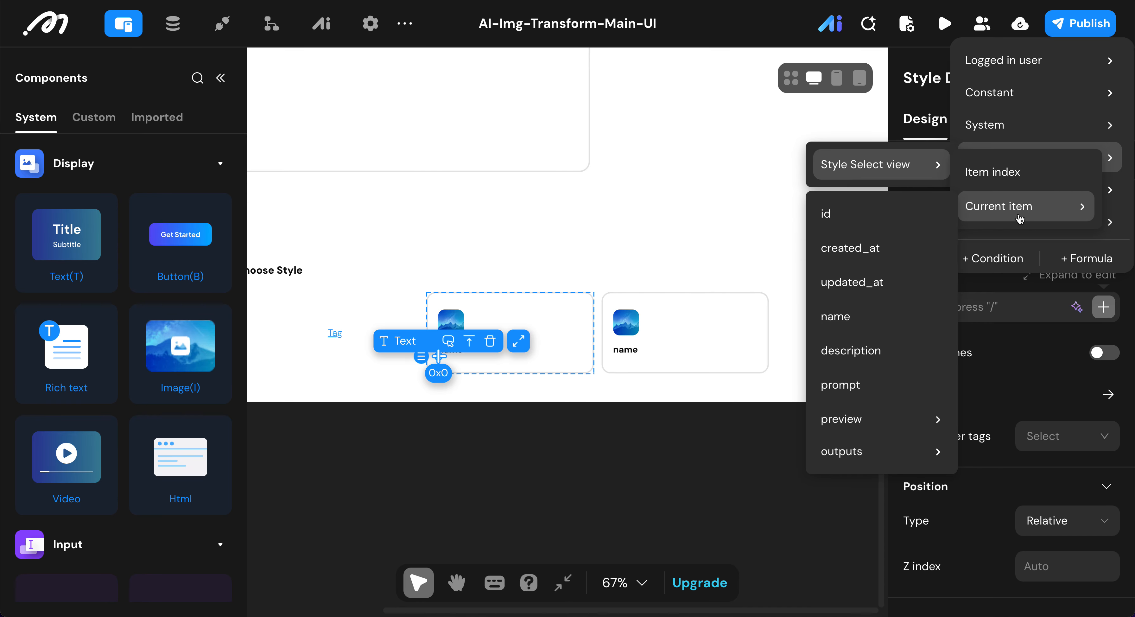
{"action": "left_click", "coordinate": [847, 361]}
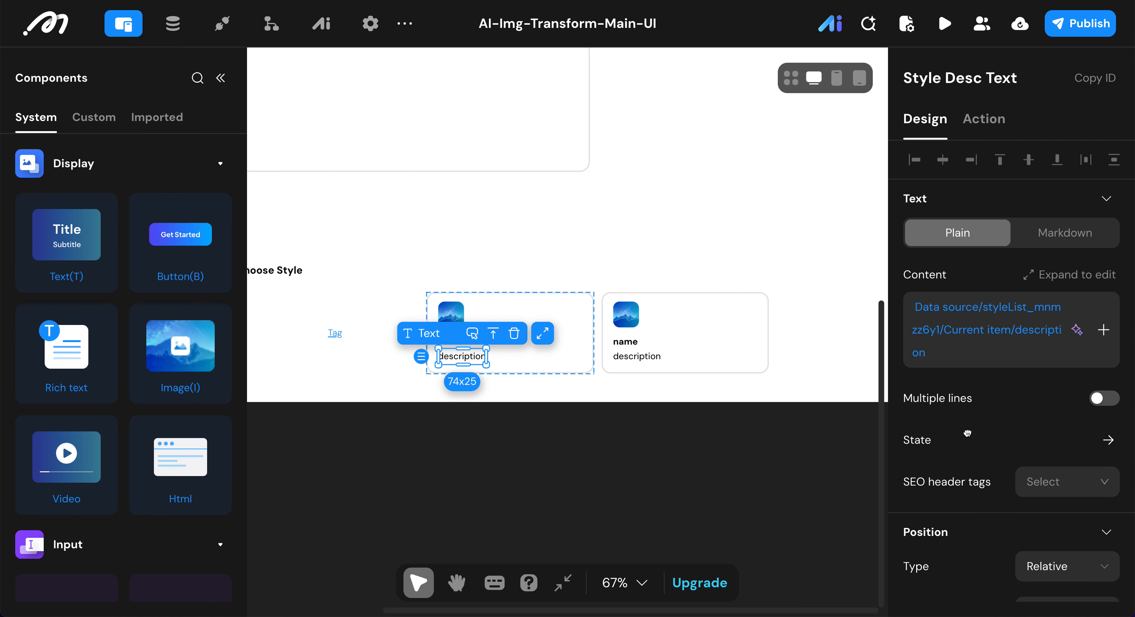
Step: Enable multiple lines for the Style Desc Text and add a row number limit of 1
{"action": "scroll", "coordinate": [967, 433], "scroll_direction": "down", "scroll_amount": 1}
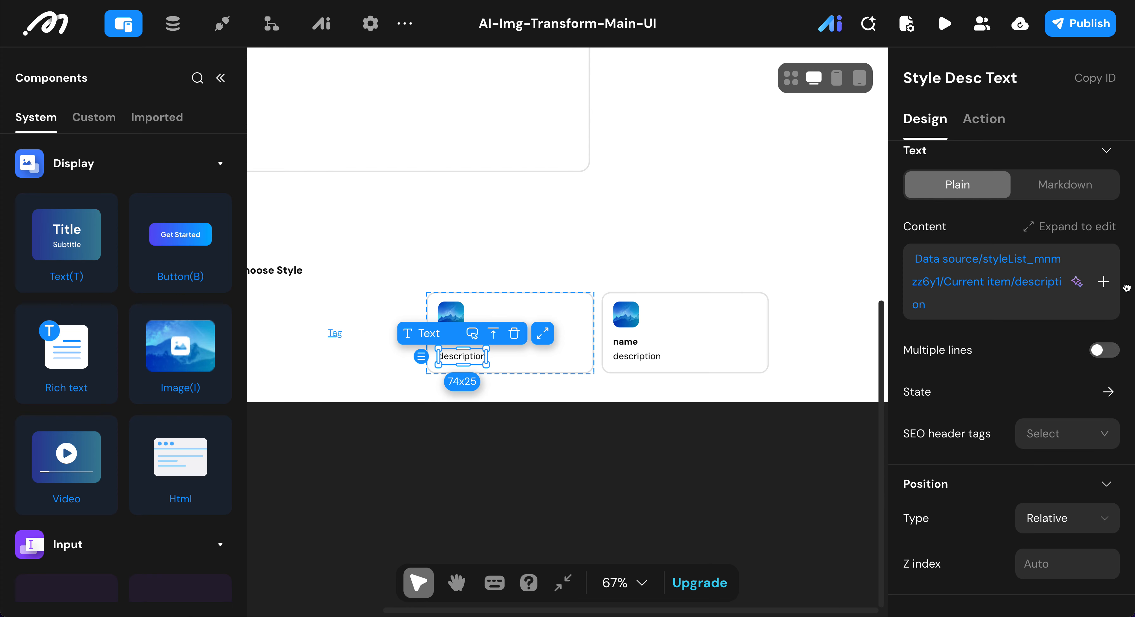
{"action": "left_click", "coordinate": [1103, 353]}
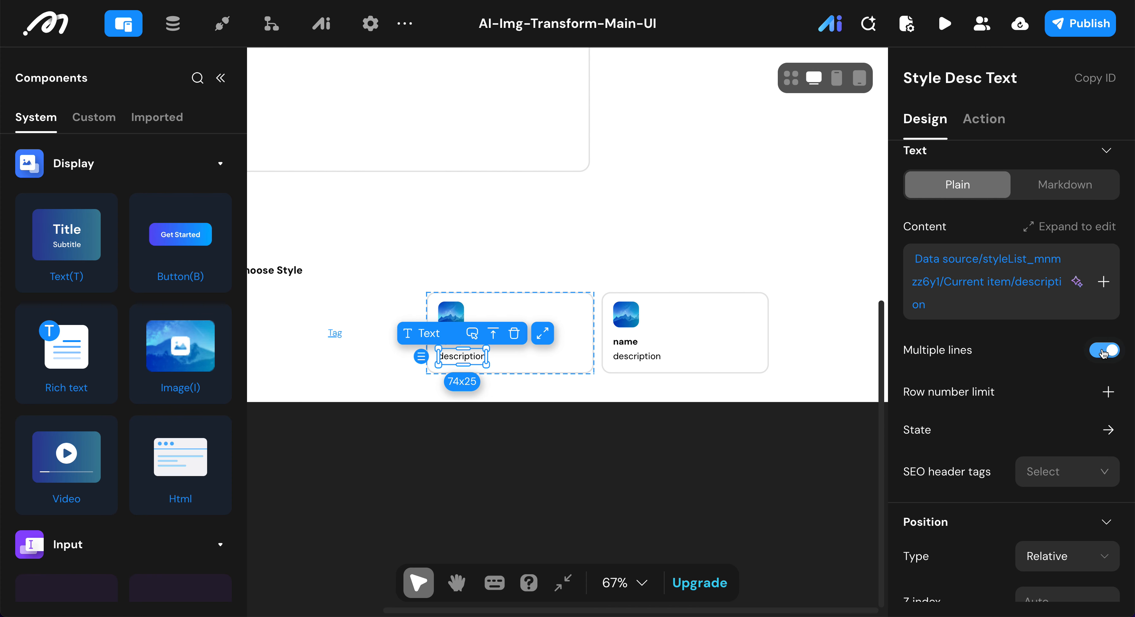
{"action": "left_click", "coordinate": [1108, 391]}
{"action": "left_click", "coordinate": [1007, 417]}
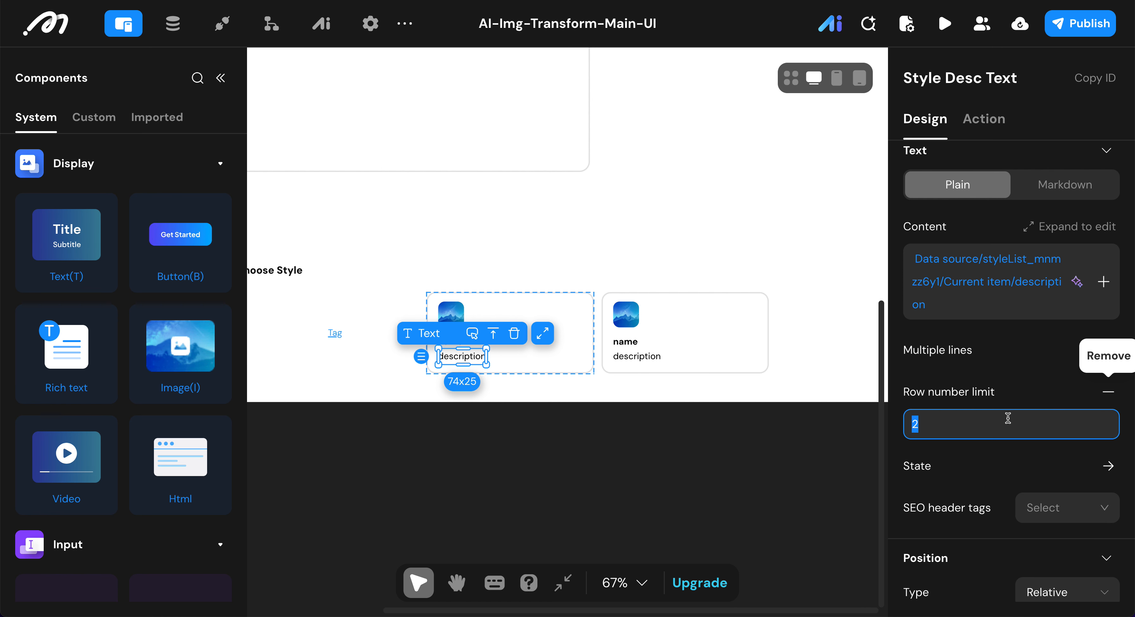
{"action": "type", "text": "1"}
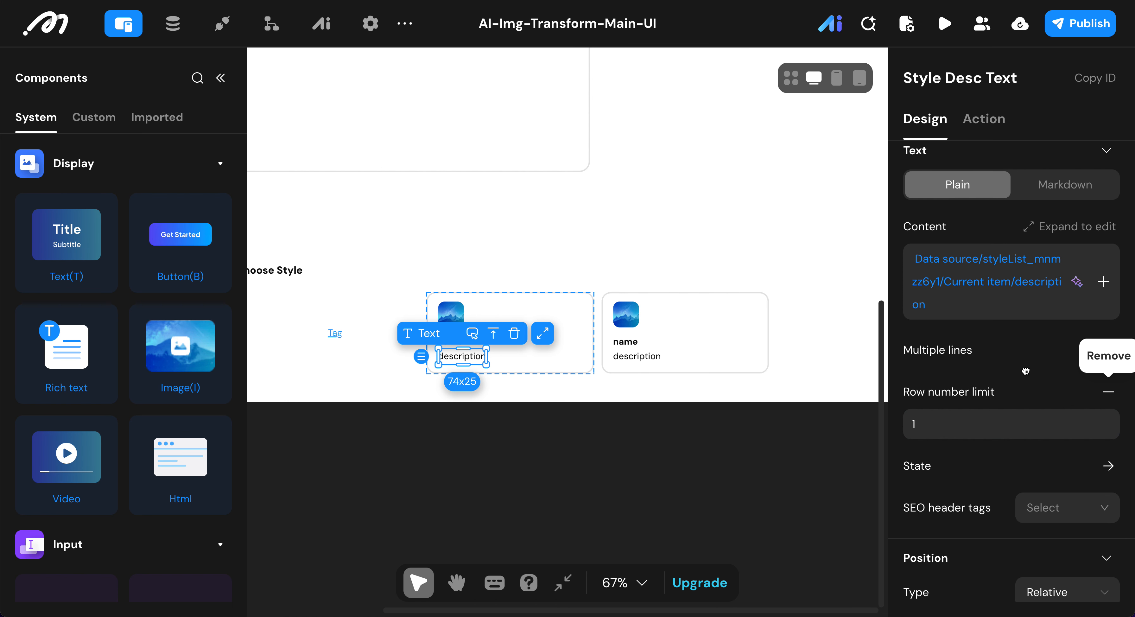
Step: Set the Style Desc Text's font size to 12 and its line height to 16
{"action": "scroll", "coordinate": [1025, 370], "scroll_direction": "down", "scroll_amount": 8}
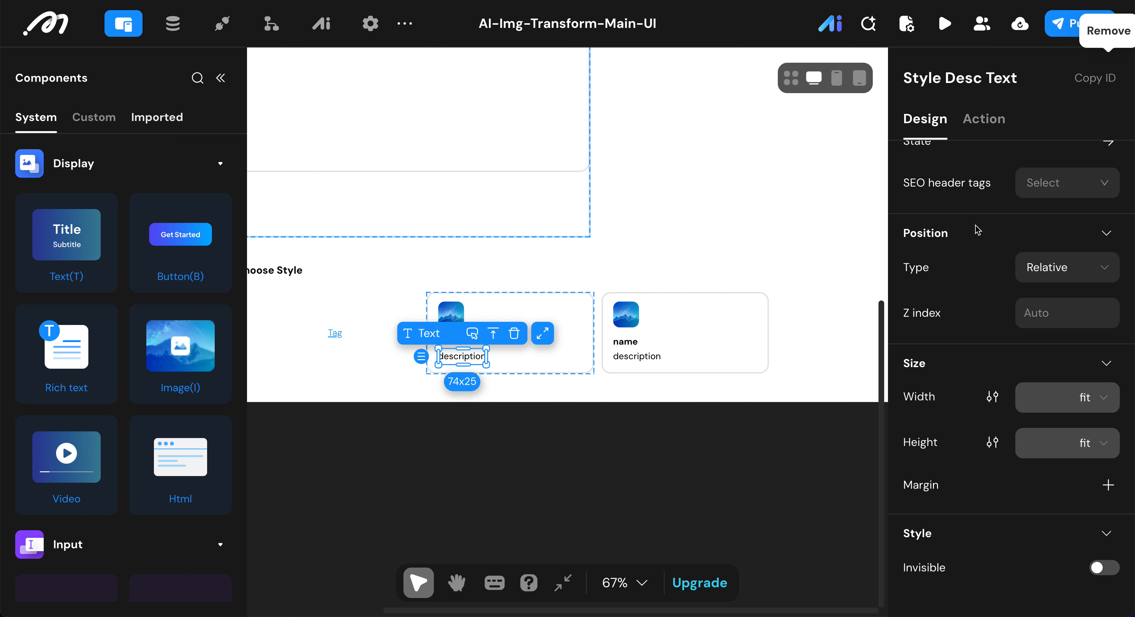
{"action": "scroll", "coordinate": [1092, 462], "scroll_direction": "down", "scroll_amount": 5}
{"action": "scroll", "coordinate": [1091, 462], "scroll_direction": "down", "scroll_amount": 5}
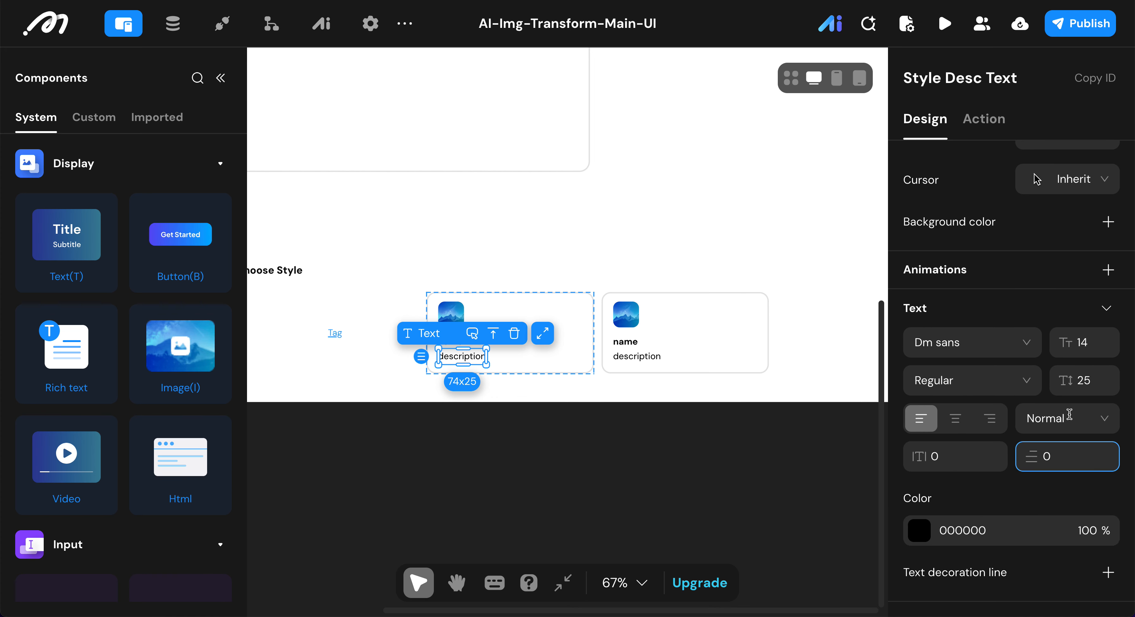
{"action": "scroll", "coordinate": [1091, 460], "scroll_direction": "up", "scroll_amount": 5}
{"action": "scroll", "coordinate": [1052, 339], "scroll_direction": "up", "scroll_amount": 2}
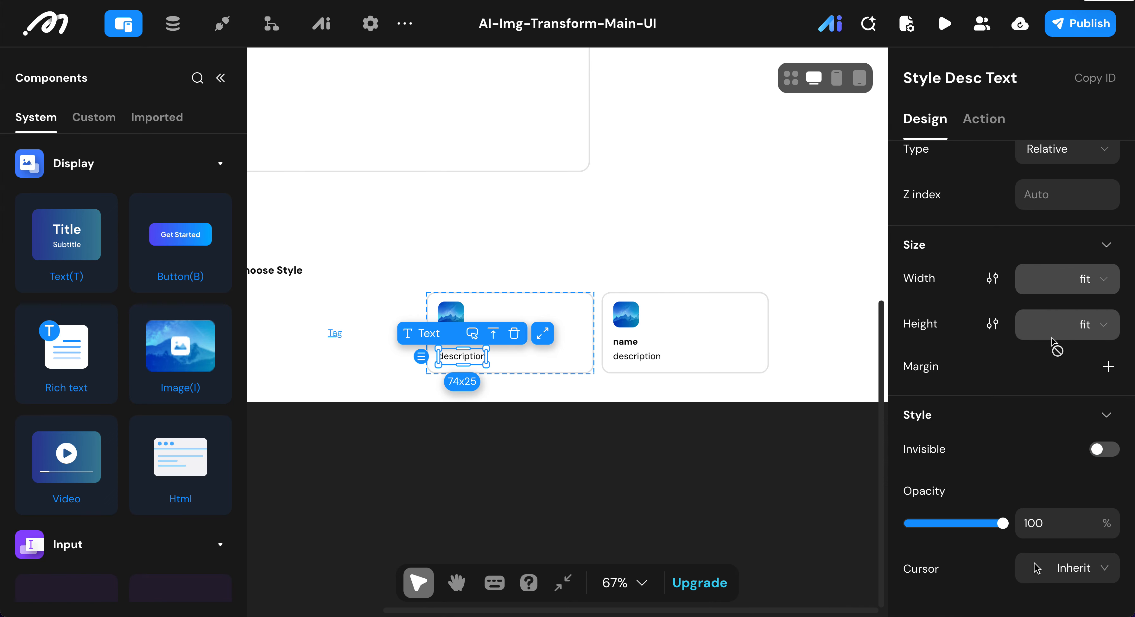
{"action": "scroll", "coordinate": [1038, 415], "scroll_direction": "down", "scroll_amount": 6}
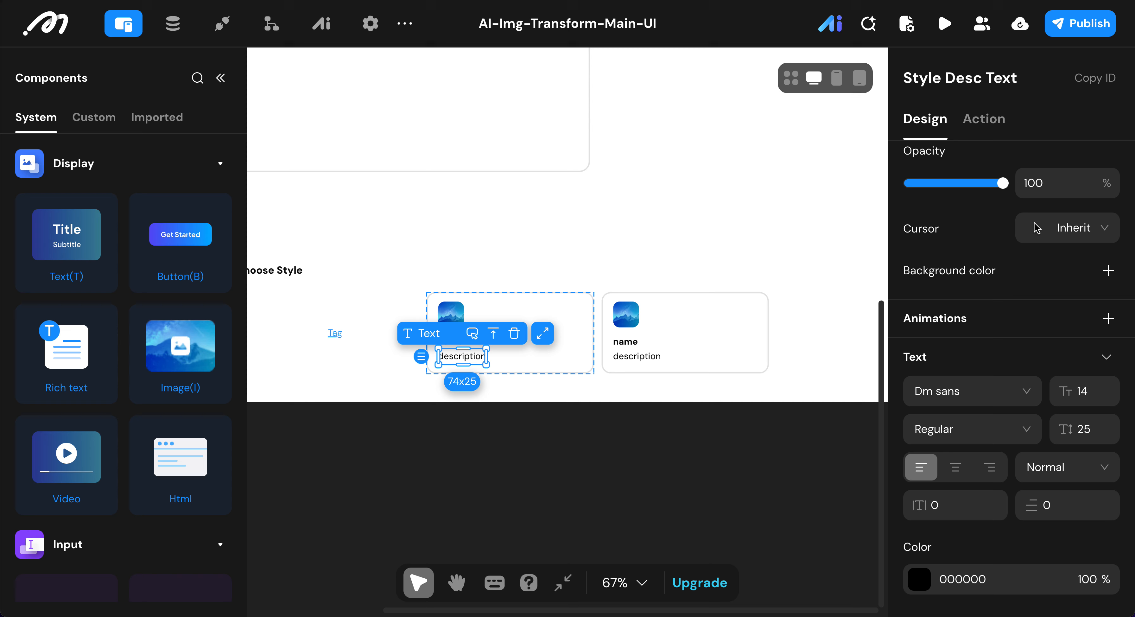
{"action": "double_click", "coordinate": [1078, 398]}
{"action": "type", "text": "12"}
{"action": "double_click", "coordinate": [1095, 428]}
{"action": "type", "text": "14"}
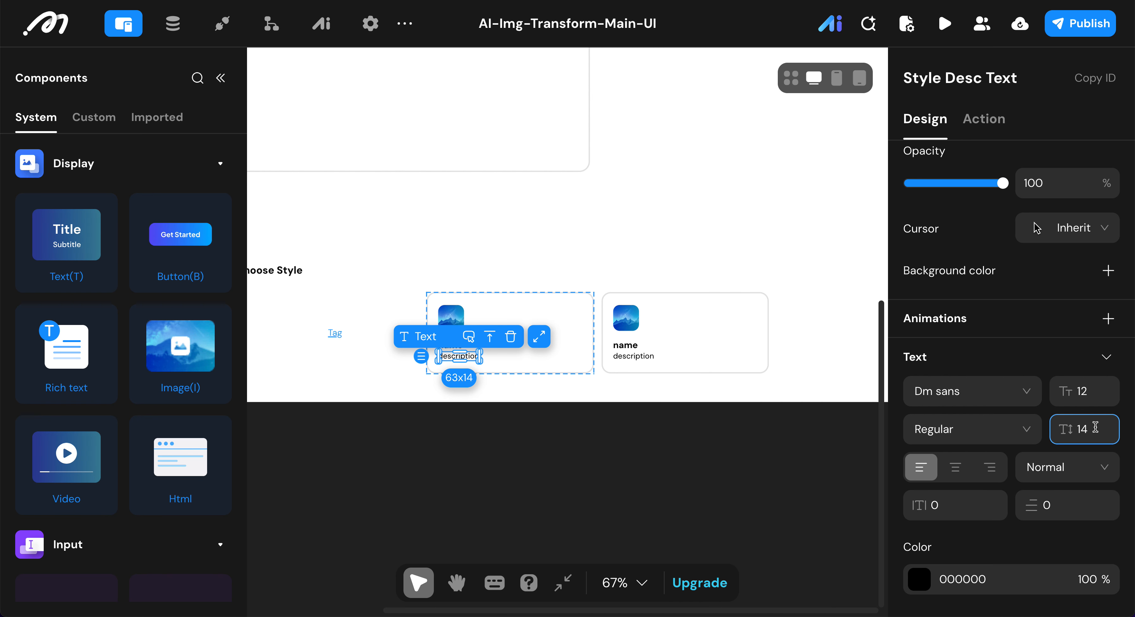
{"action": "double_click", "coordinate": [1095, 427]}
{"action": "type", "text": "16"}
Step: Change the Style Desc Text's color to the preset grey 737373
{"action": "scroll", "coordinate": [976, 471], "scroll_direction": "down", "scroll_amount": 1}
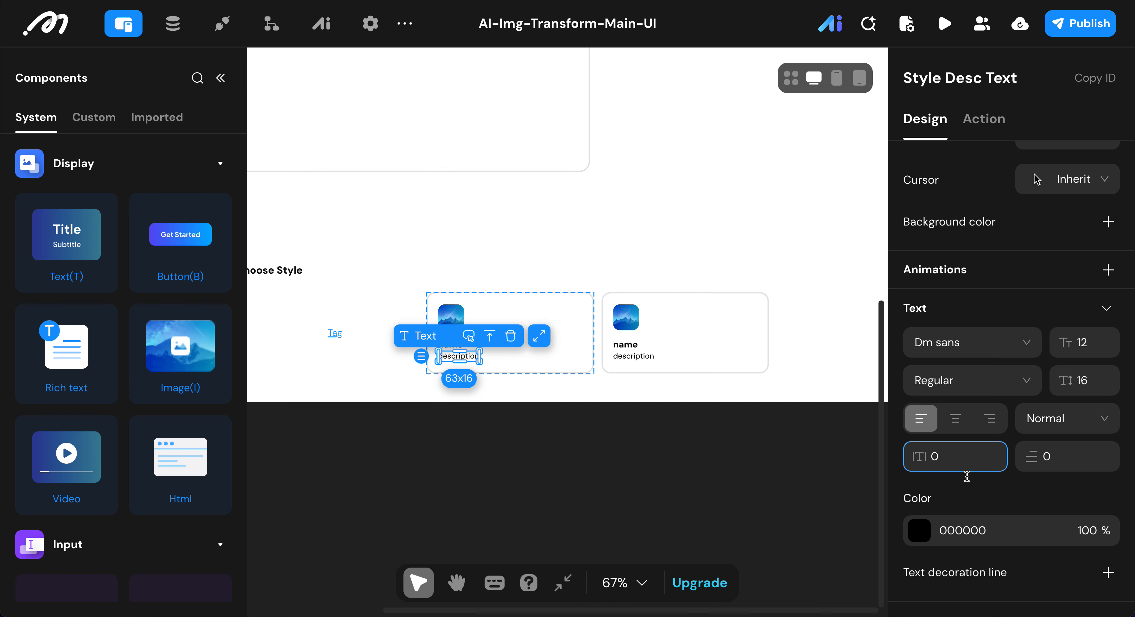
{"action": "left_click", "coordinate": [925, 535]}
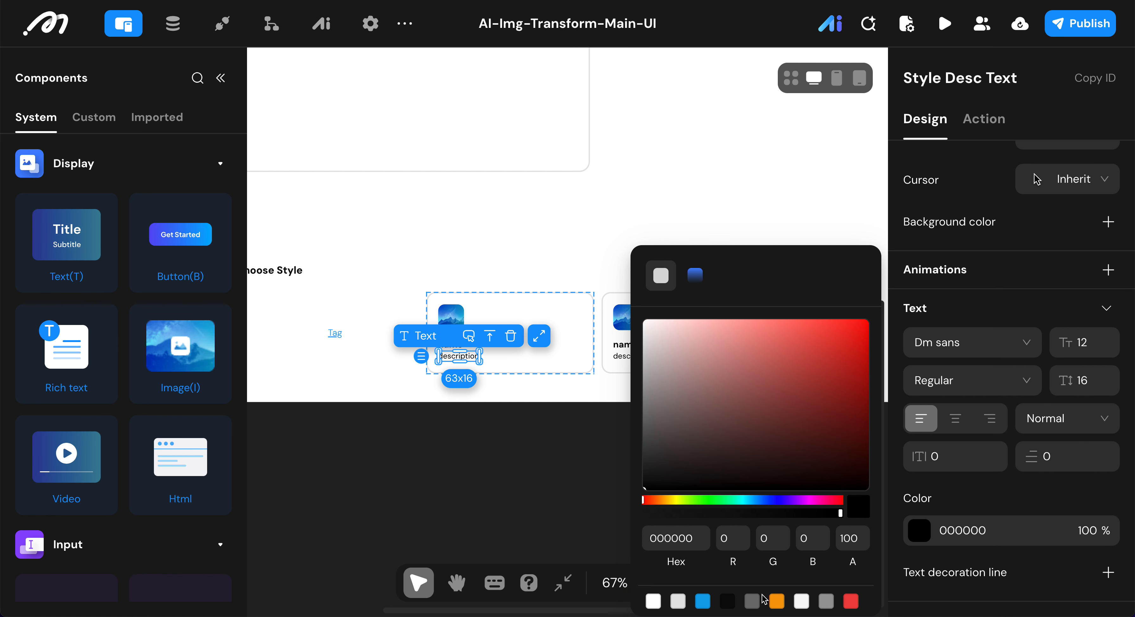
{"action": "left_click", "coordinate": [753, 601]}
{"action": "left_click", "coordinate": [982, 503]}
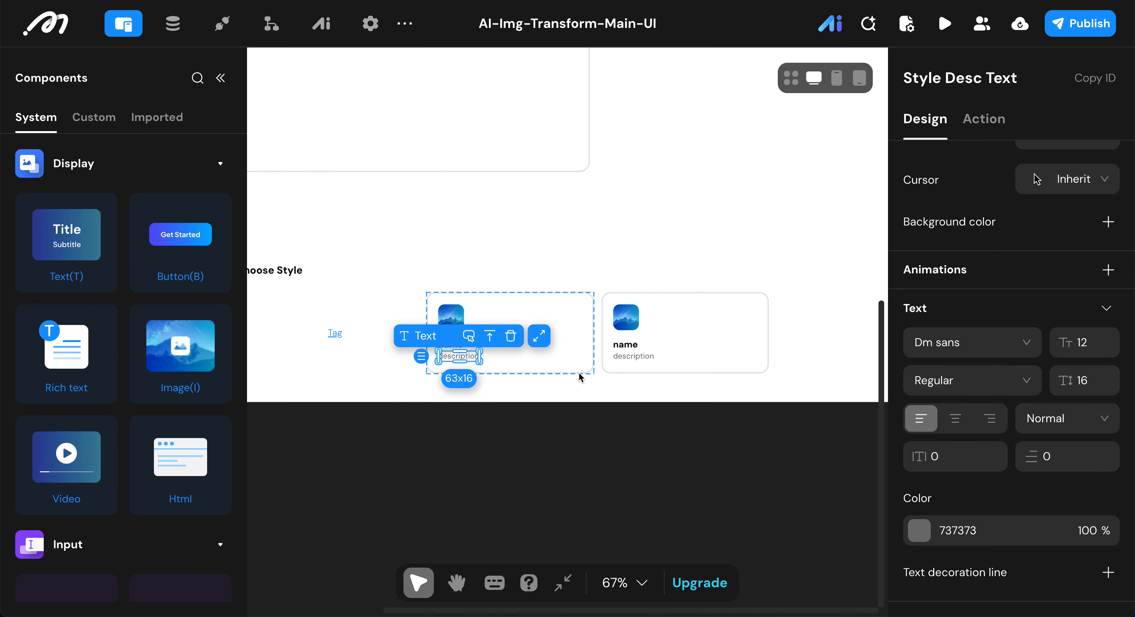
Step: Rename View 14, the card container in the Style Select view's Default state, to Style Card View
{"action": "left_click", "coordinate": [584, 339]}
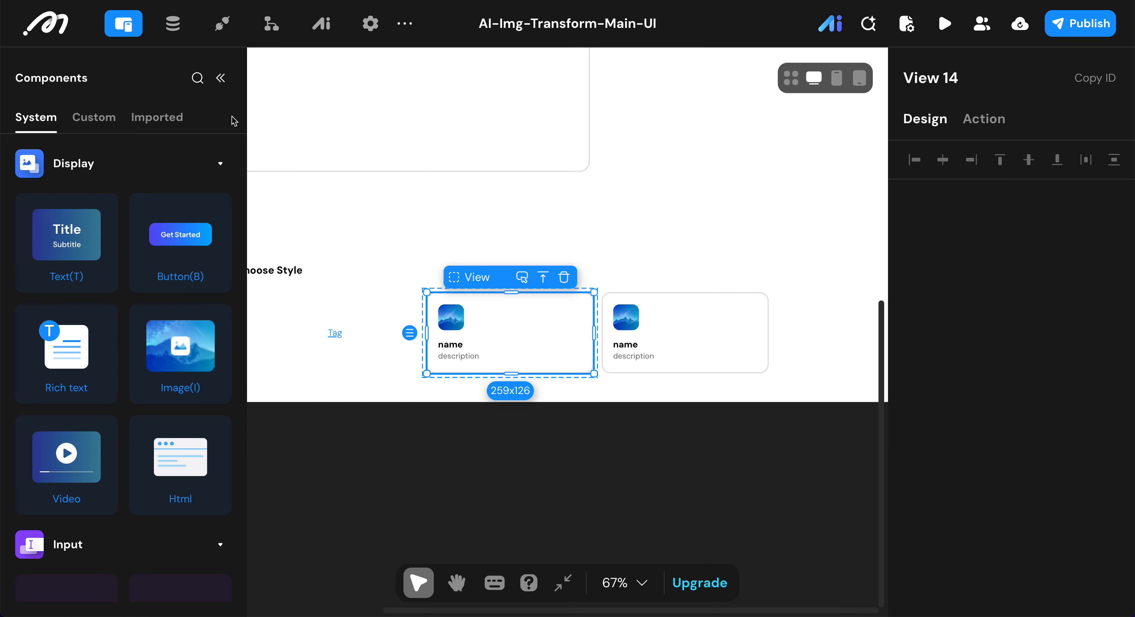
{"action": "left_click", "coordinate": [222, 78]}
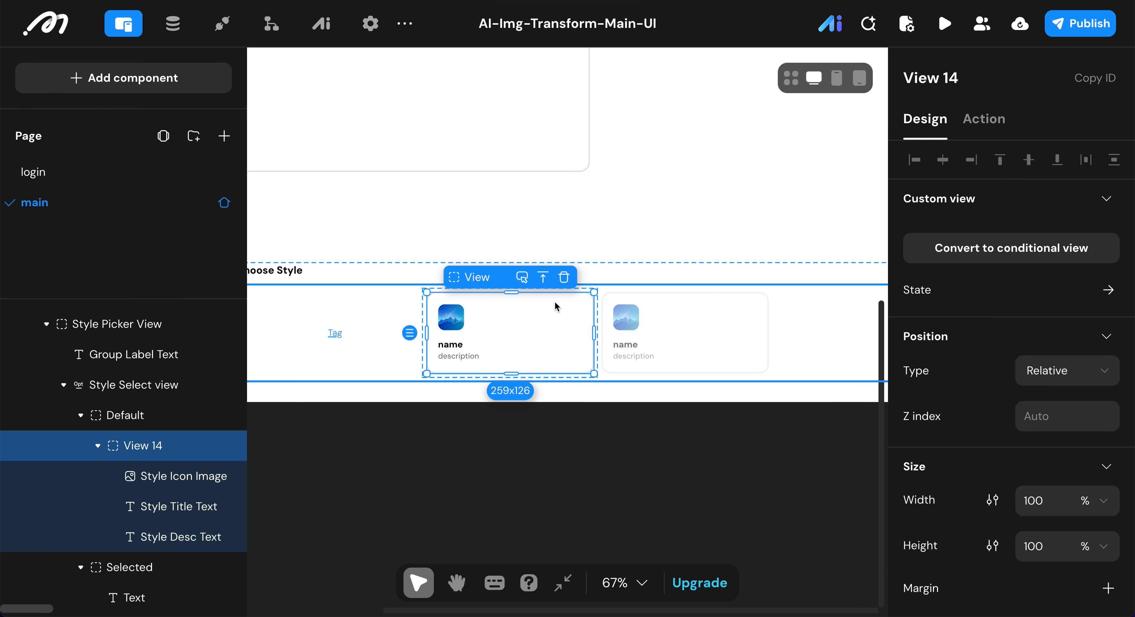
{"action": "key", "text": "ctrl+c"}
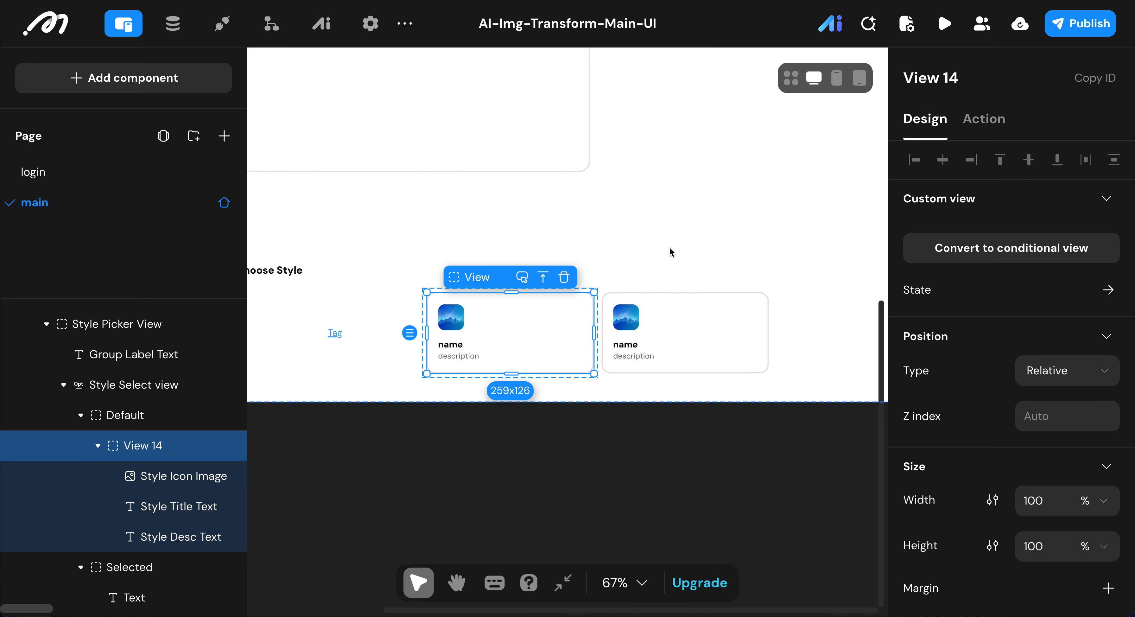
{"action": "key", "text": "BackSpace"}
{"action": "key", "text": "BackSpace"}
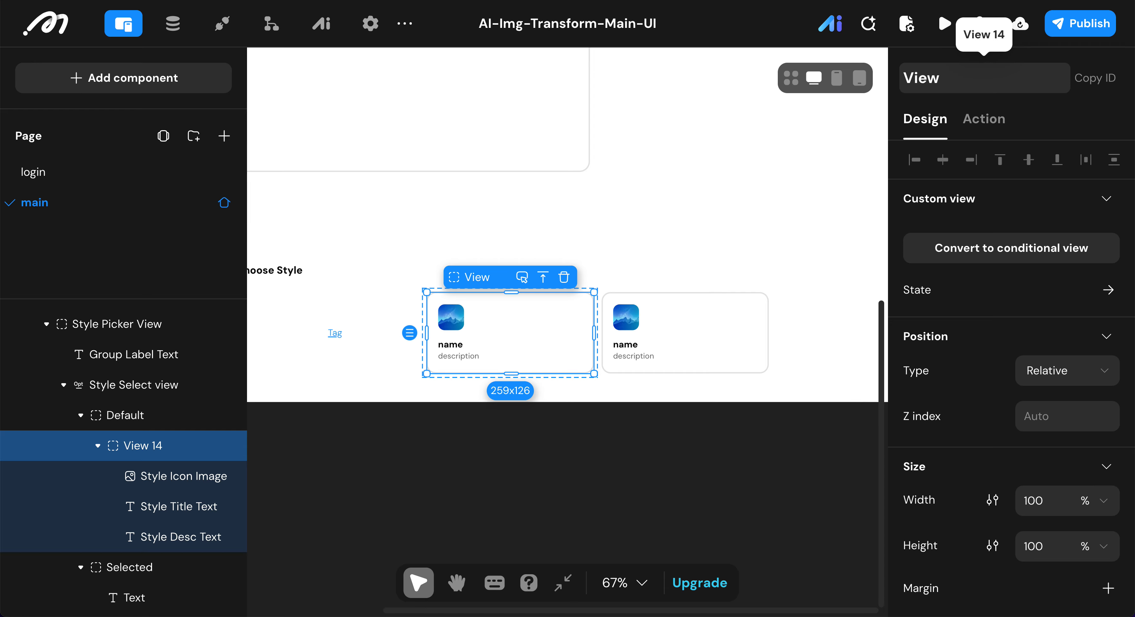
{"action": "type", "text": "Sle"}
{"action": "key", "text": "BackSpace"}
{"action": "key", "text": "BackSpace"}
{"action": "type", "text": "elect"}
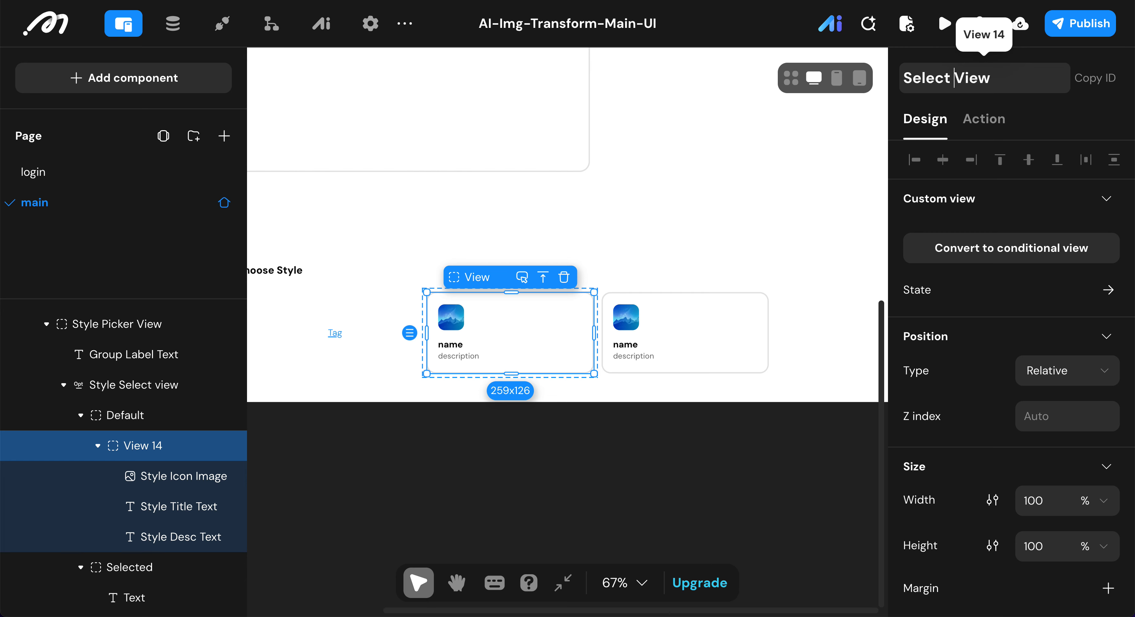
{"action": "type", "text": " Card"}
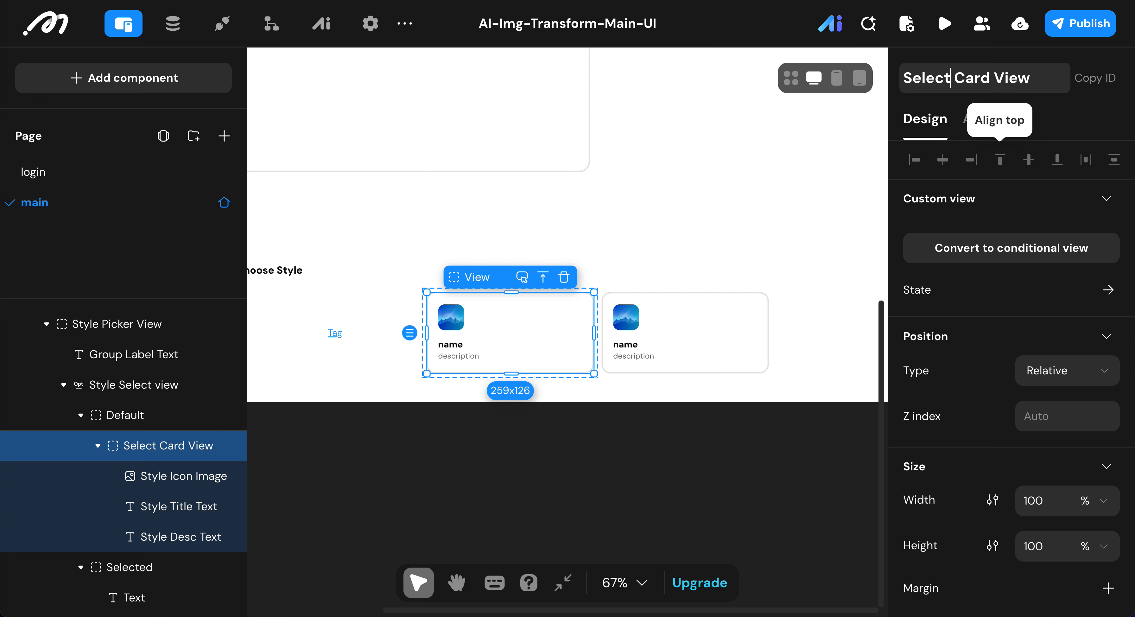
{"action": "key", "text": "BackSpace"}
{"action": "key", "text": "BackSpace"}
{"action": "key", "text": "BackSpace"}
{"action": "key", "text": "BackSpace"}
{"action": "key", "text": "BackSpace"}
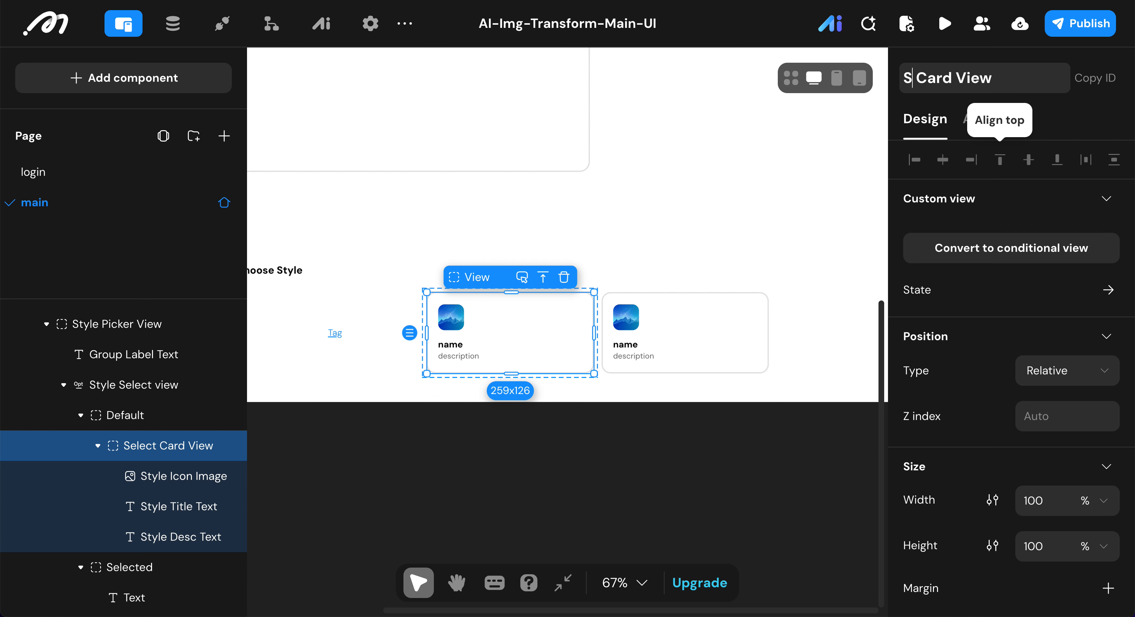
{"action": "type", "text": "tyle"}
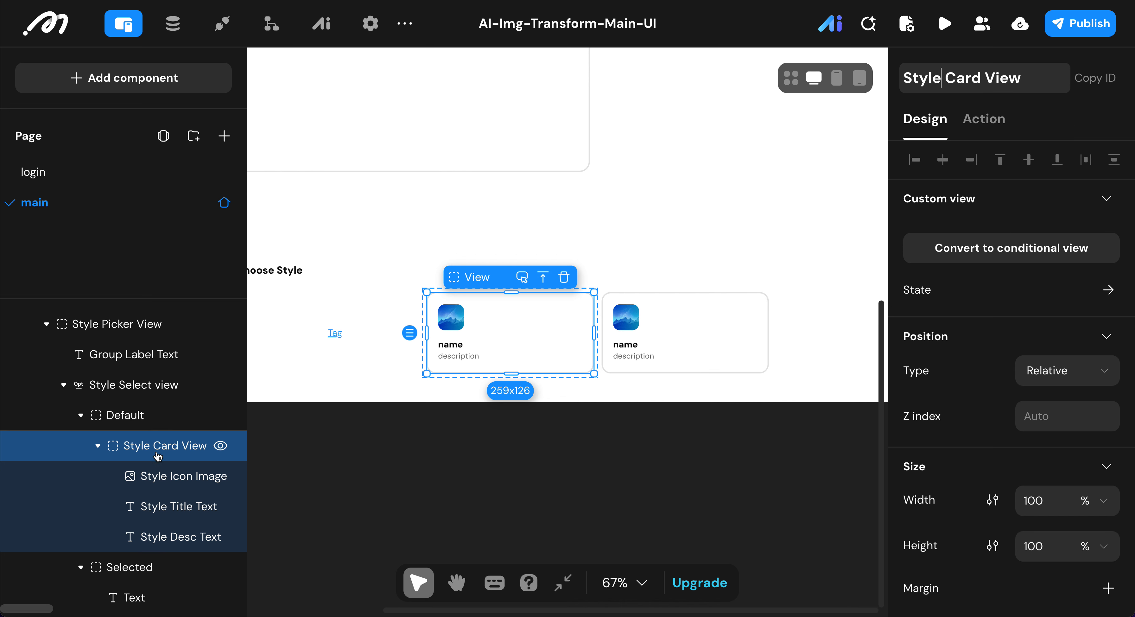
Step: Copy the Default state's Style Card View into the Selected state and delete the Selected state's original text
{"action": "left_click", "coordinate": [158, 455]}
{"action": "key", "text": "super+c"}
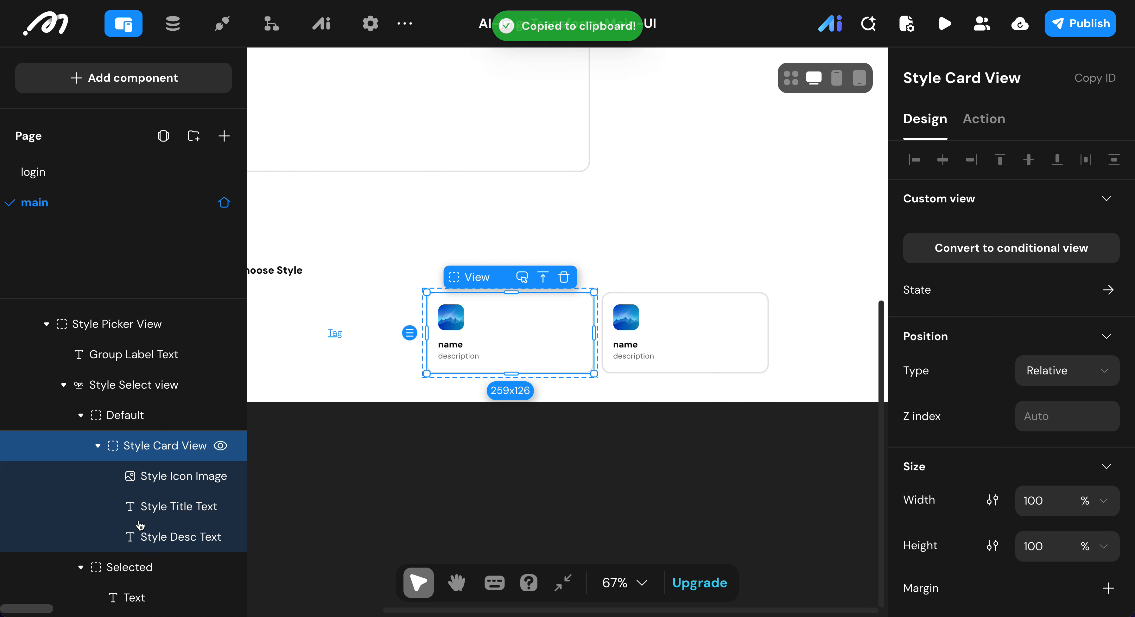
{"action": "left_click", "coordinate": [137, 577]}
{"action": "key", "text": "super+v"}
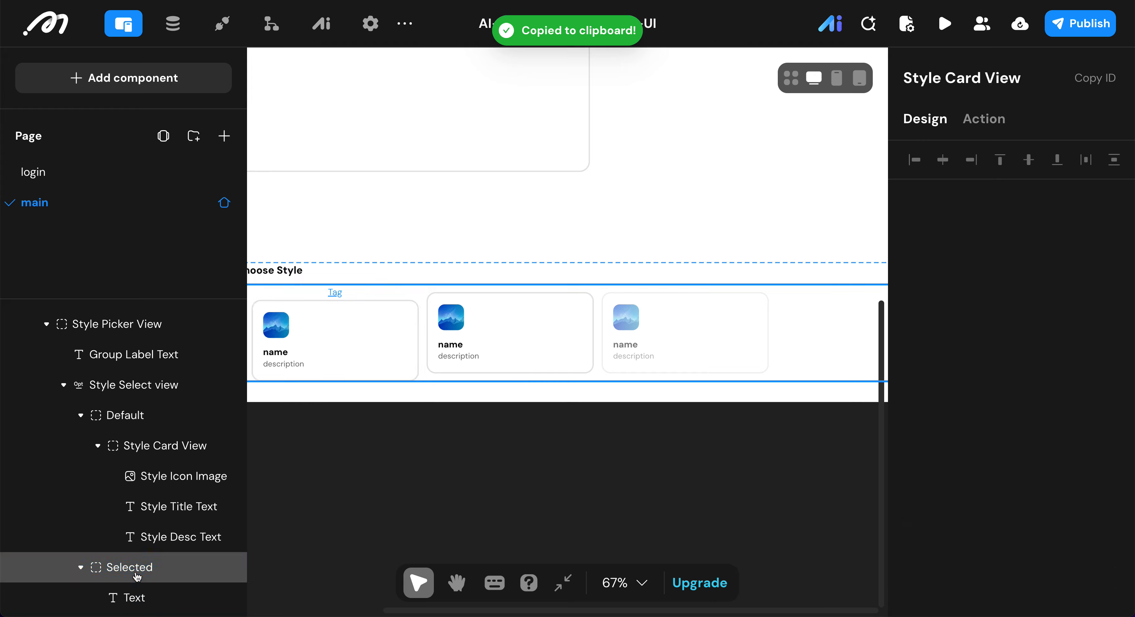
{"action": "left_click", "coordinate": [131, 598]}
{"action": "key", "text": "Delete"}
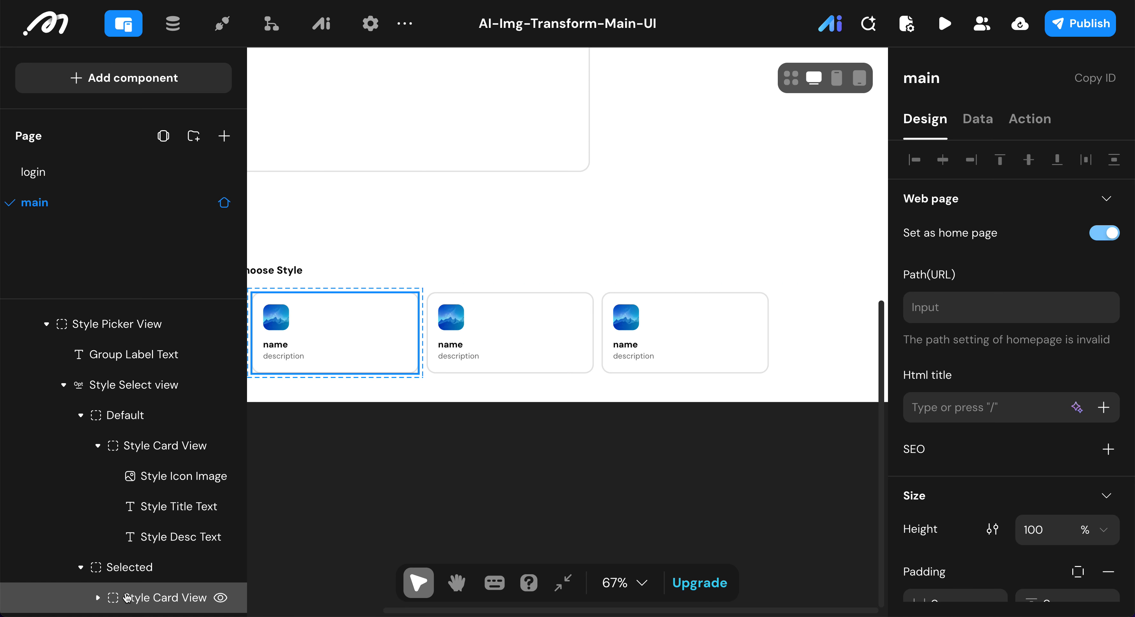
Step: Change the border color of the Selected state's Style Card View to the preset blue 0EA5E9
{"action": "left_click", "coordinate": [121, 592]}
{"action": "scroll", "coordinate": [1026, 471], "scroll_direction": "down", "scroll_amount": 5}
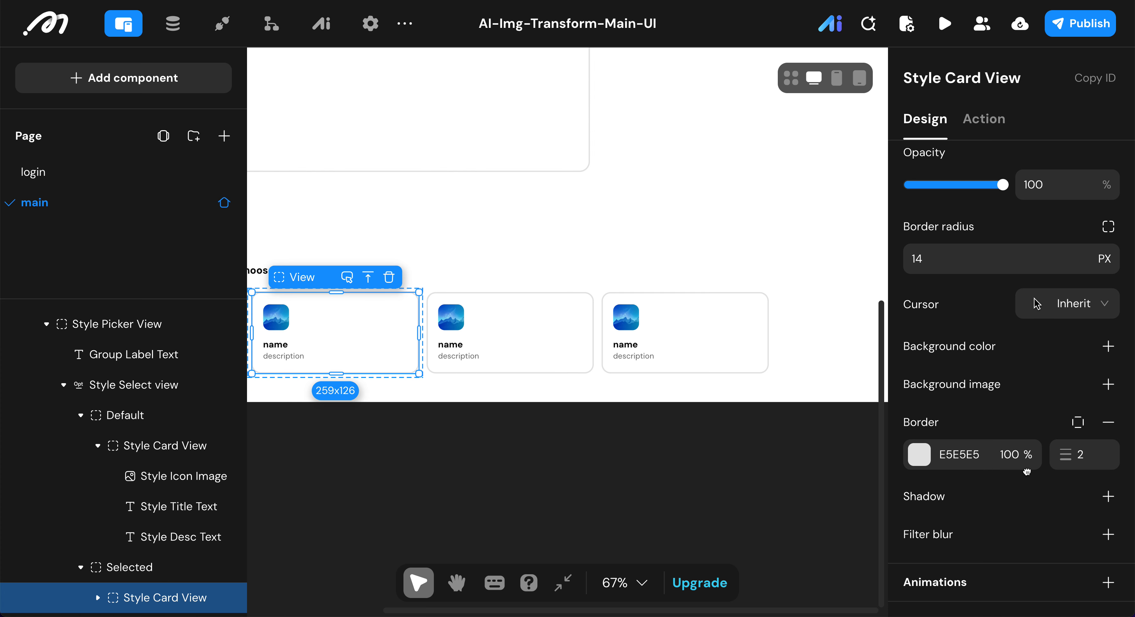
{"action": "left_click", "coordinate": [919, 454]}
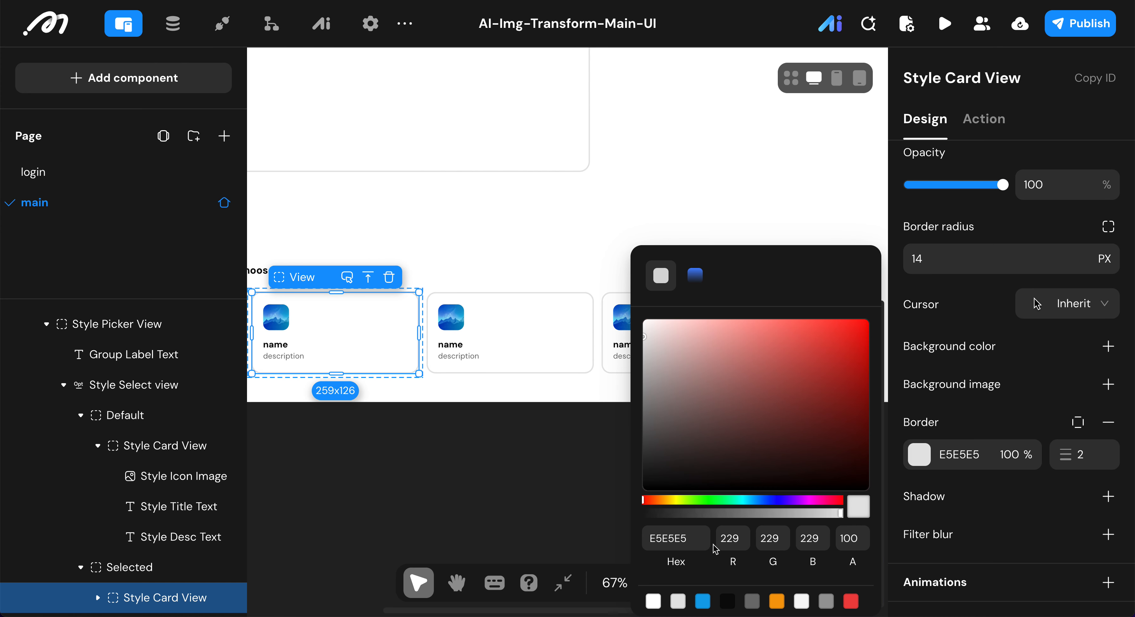
{"action": "left_click", "coordinate": [703, 600]}
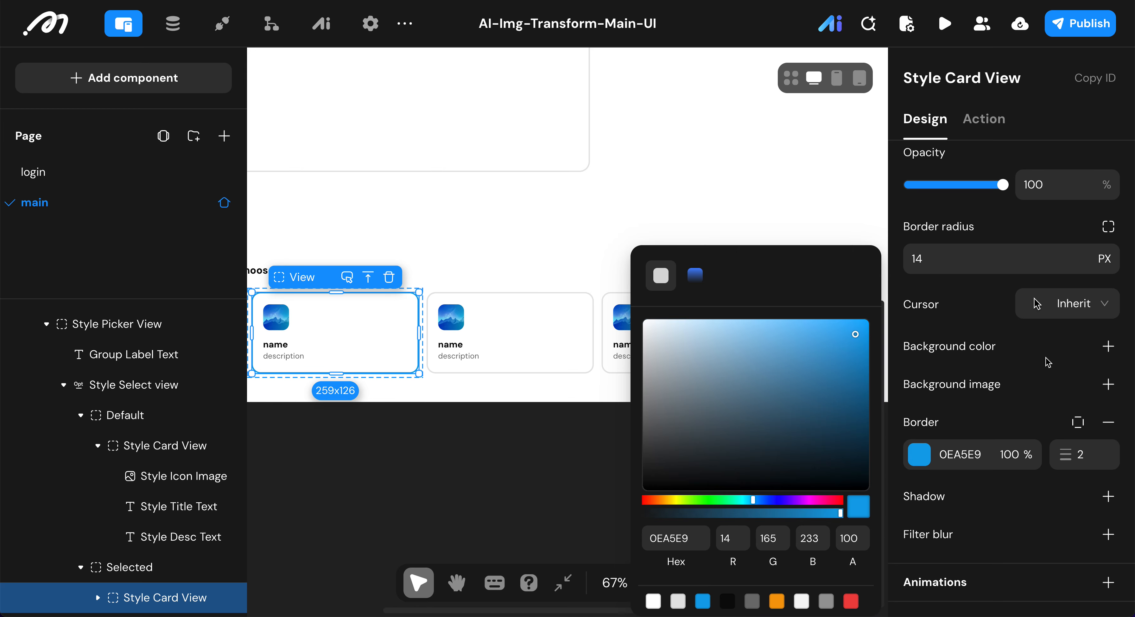
Step: Give the Selected state's Style Card View a background in the preset blue 0EA5E9 at 5% opacity
{"action": "left_click", "coordinate": [1109, 350]}
{"action": "left_click", "coordinate": [1108, 348]}
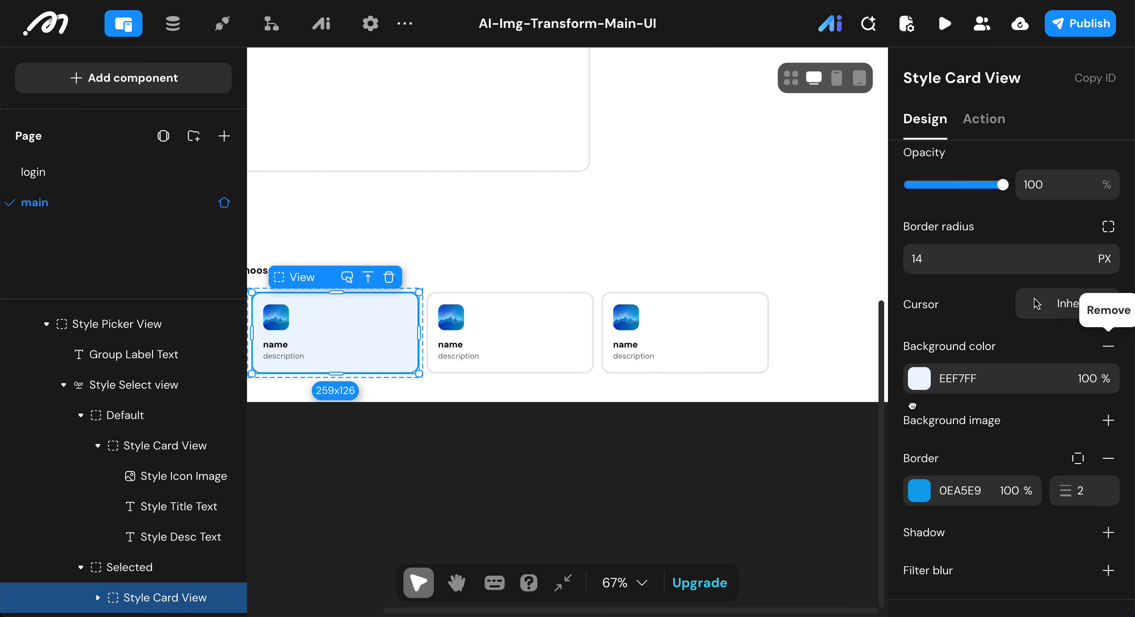
{"action": "left_click", "coordinate": [923, 384]}
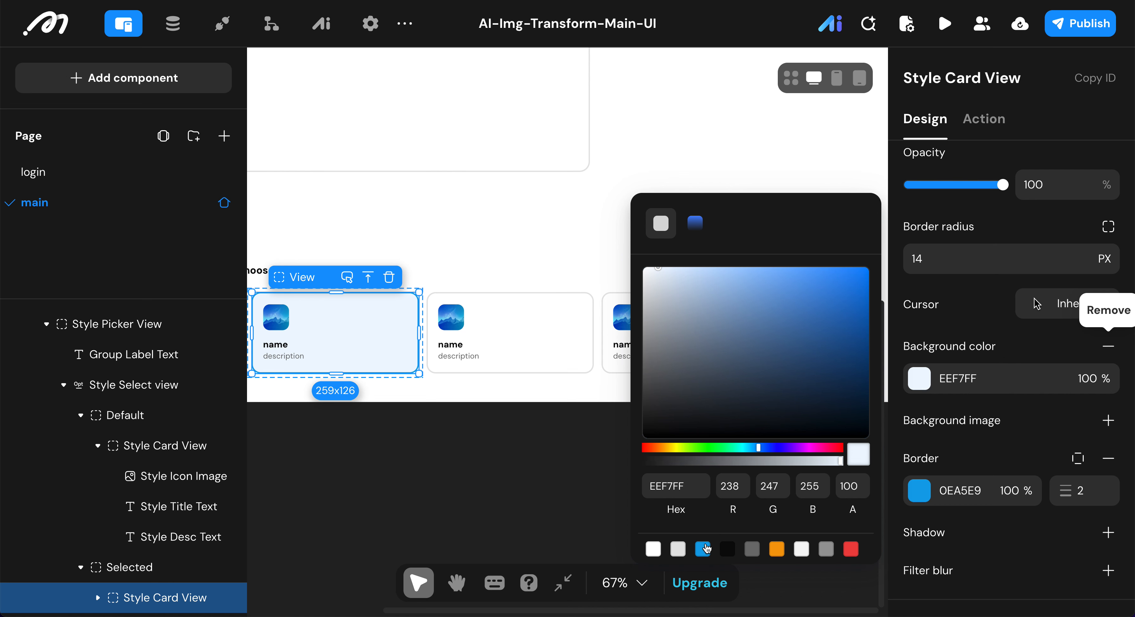
{"action": "left_click", "coordinate": [706, 548]}
{"action": "left_click", "coordinate": [1097, 385]}
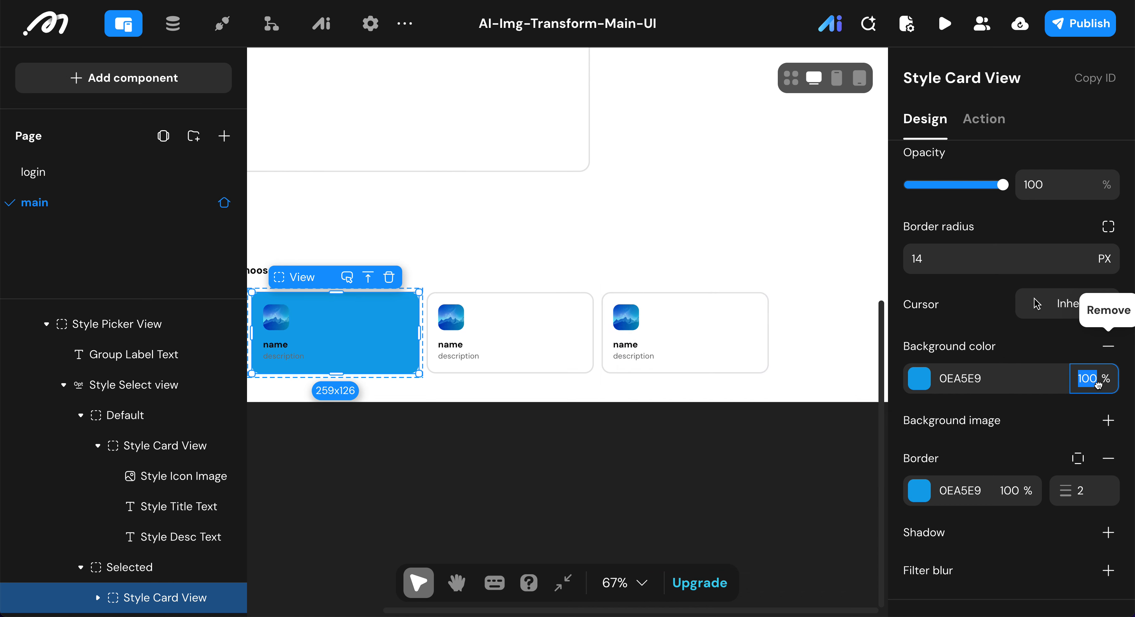
{"action": "type", "text": "5"}
{"action": "left_click", "coordinate": [1035, 343]}
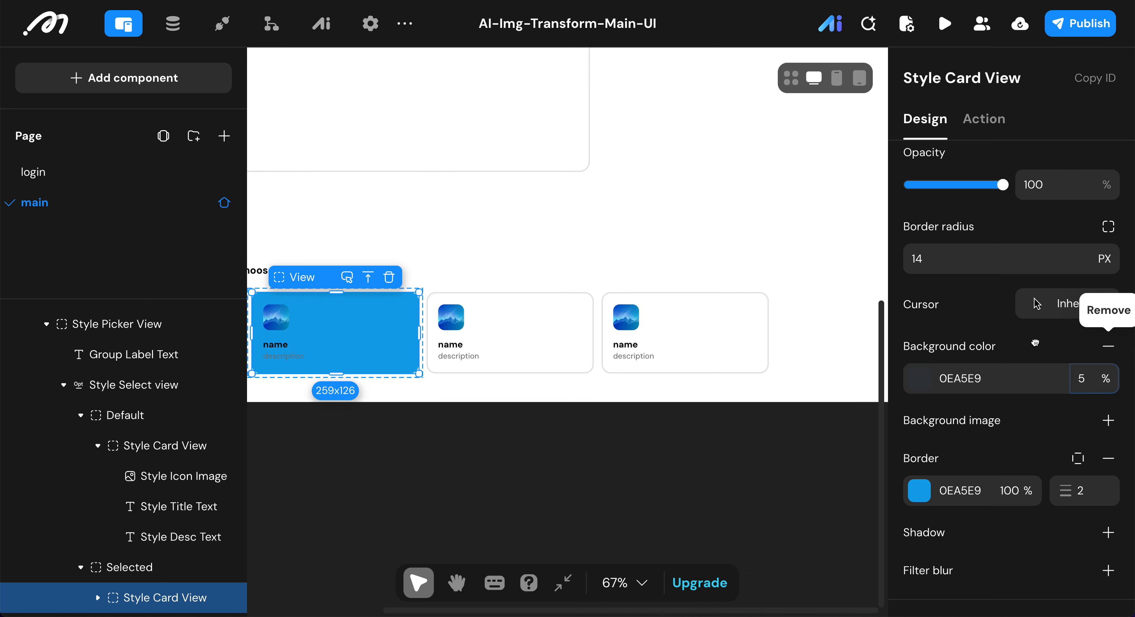
{"action": "scroll", "coordinate": [1035, 343], "scroll_direction": "up", "scroll_amount": 5}
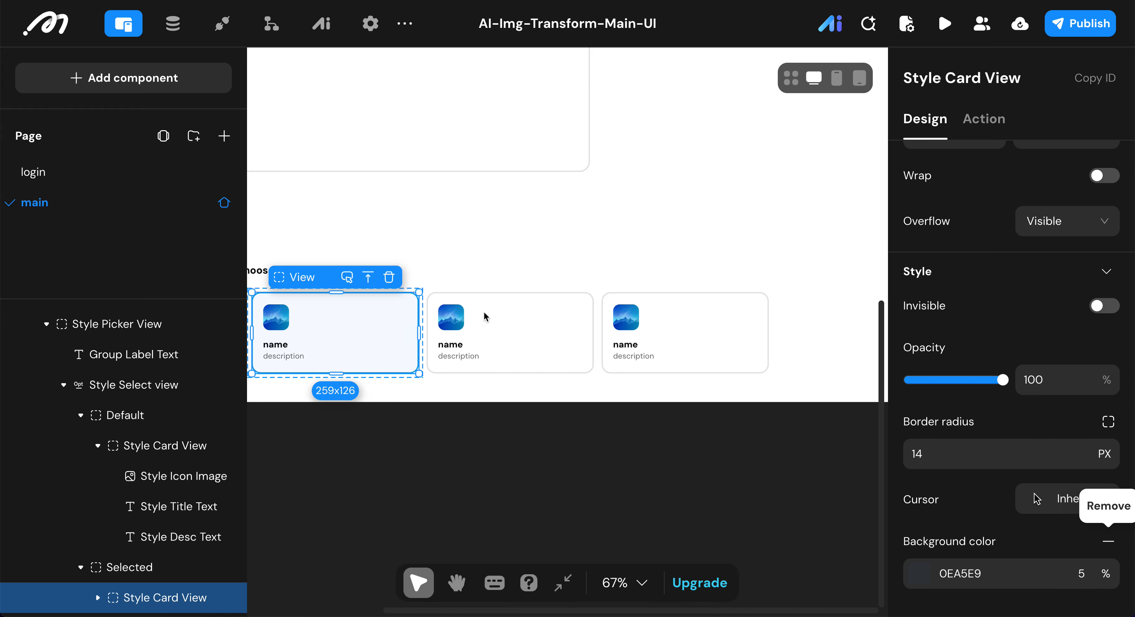
Step: Add a new View container inside the Selected state's Style Card View
{"action": "scroll", "coordinate": [483, 311], "scroll_direction": "down", "scroll_amount": 1}
{"action": "scroll", "coordinate": [483, 311], "scroll_direction": "left", "scroll_amount": 1}
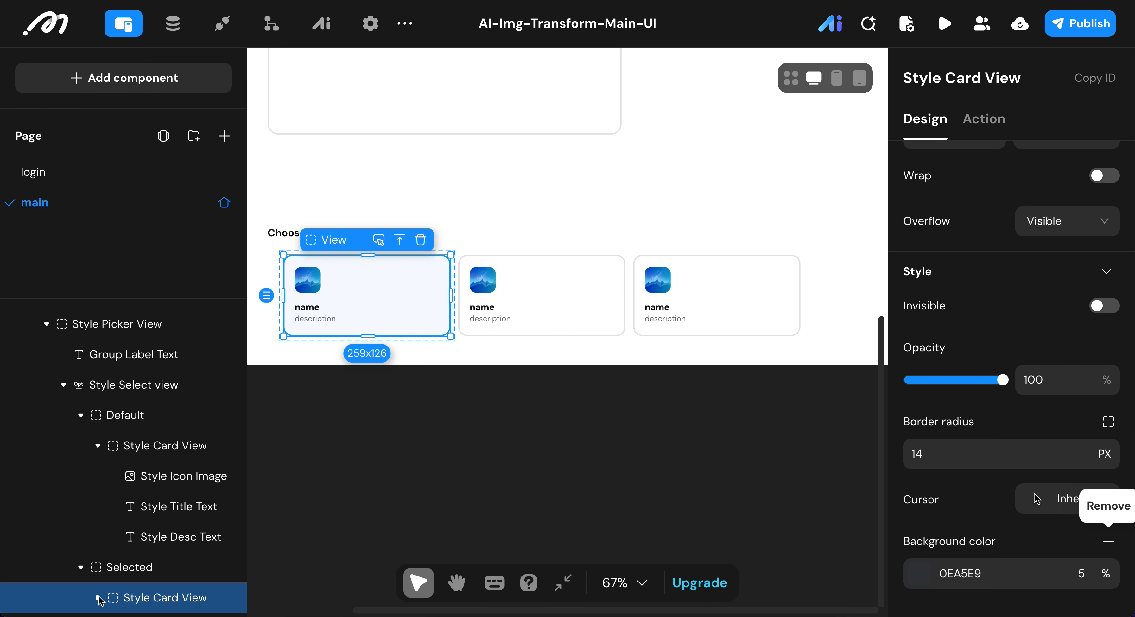
{"action": "scroll", "coordinate": [158, 481], "scroll_direction": "down", "scroll_amount": 2}
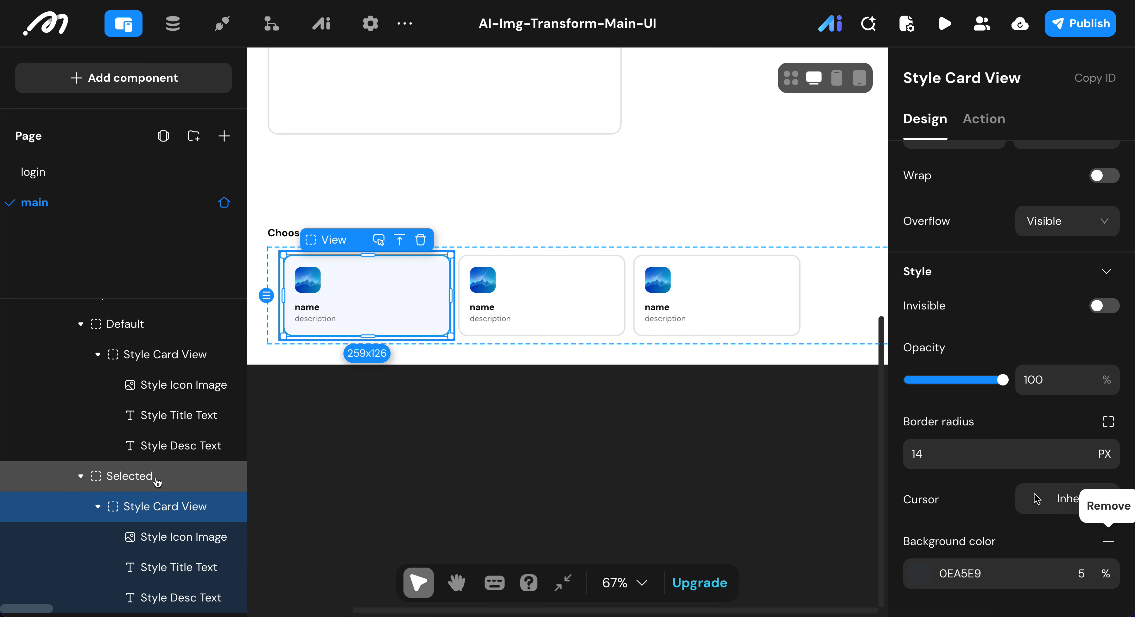
{"action": "left_click", "coordinate": [158, 80]}
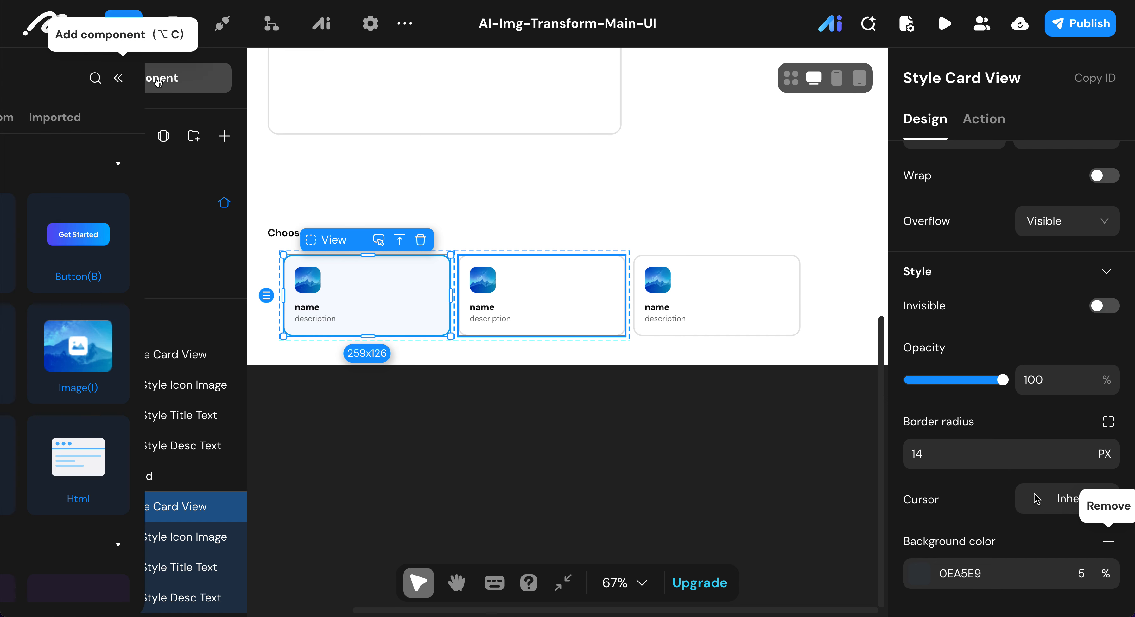
{"action": "scroll", "coordinate": [159, 385], "scroll_direction": "down", "scroll_amount": 12}
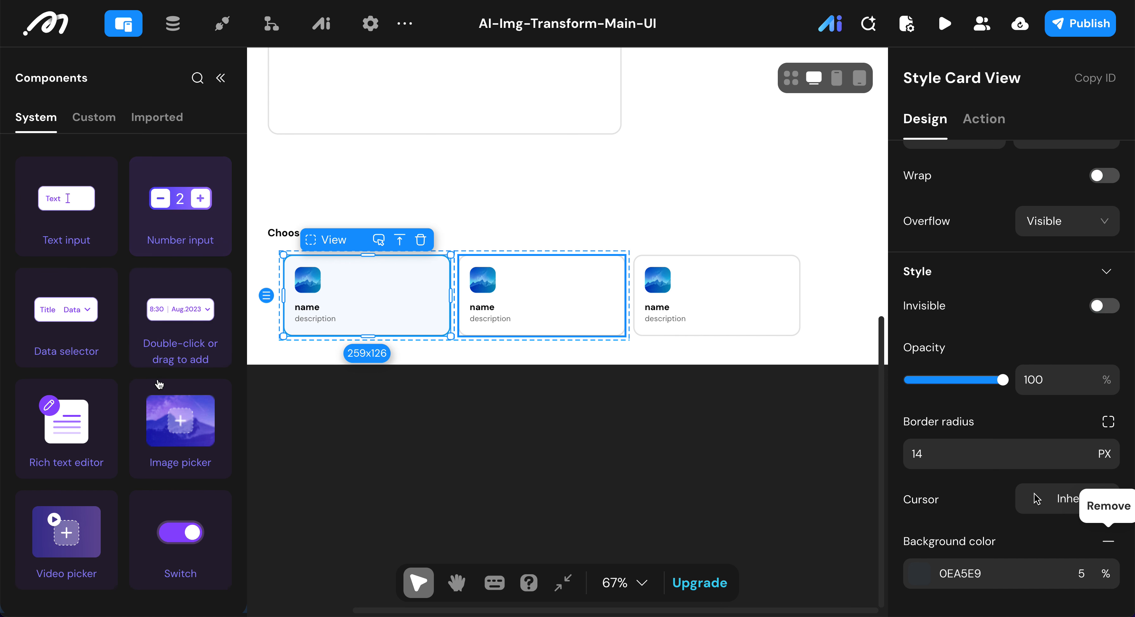
{"action": "scroll", "coordinate": [159, 384], "scroll_direction": "down", "scroll_amount": 2}
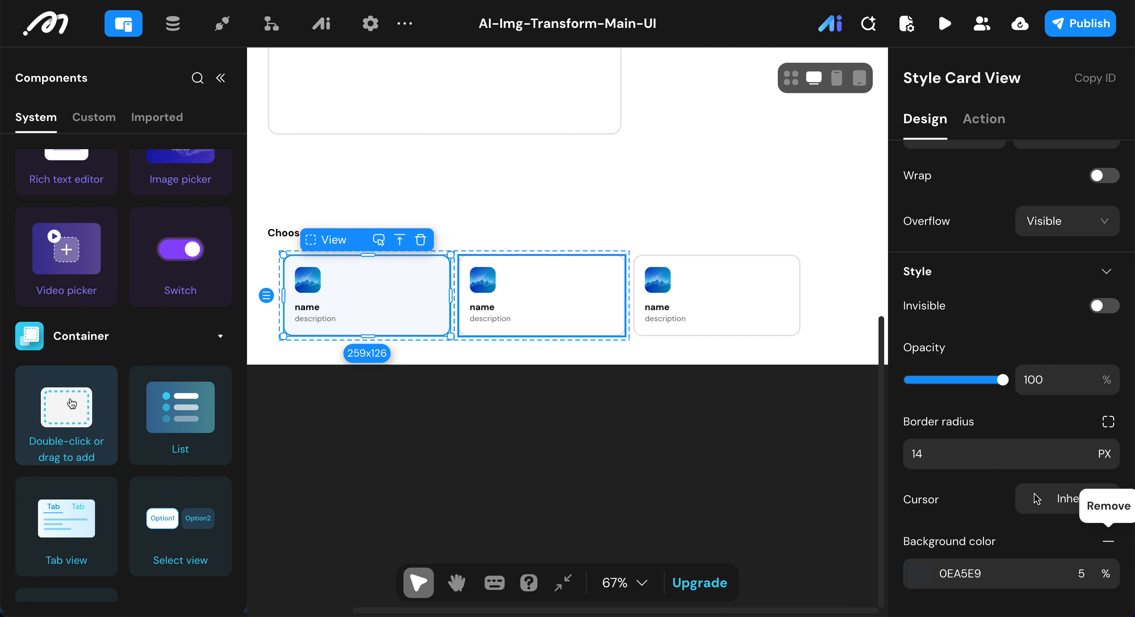
{"action": "double_click", "coordinate": [71, 404]}
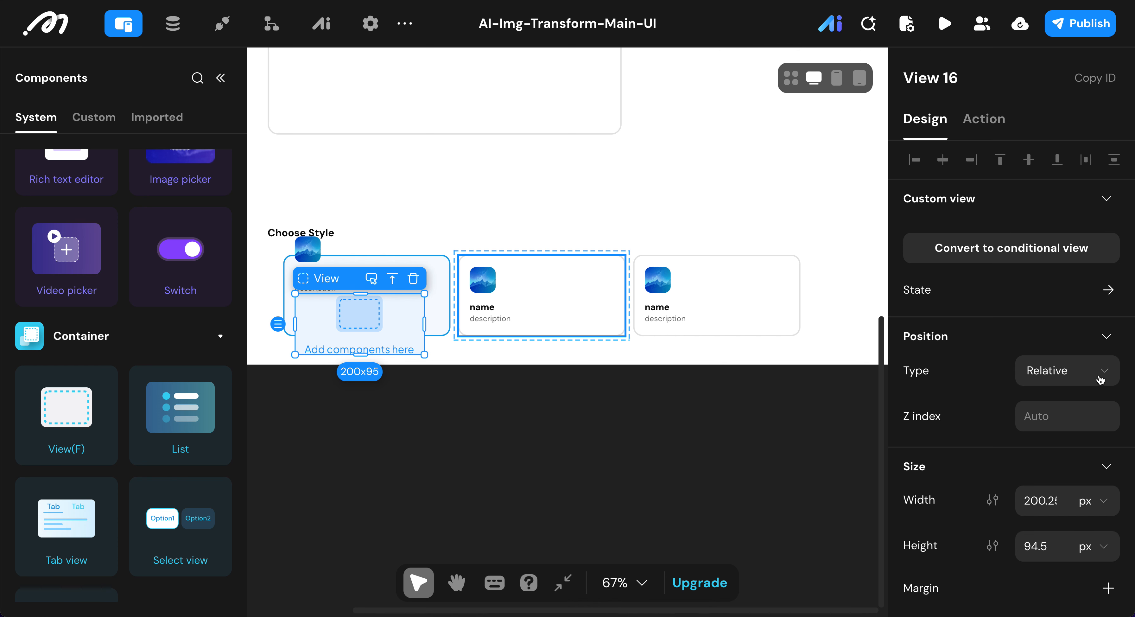
Step: Position the new View absolutely, 8 from the top and 8 from the right of the card
{"action": "left_click", "coordinate": [1068, 375]}
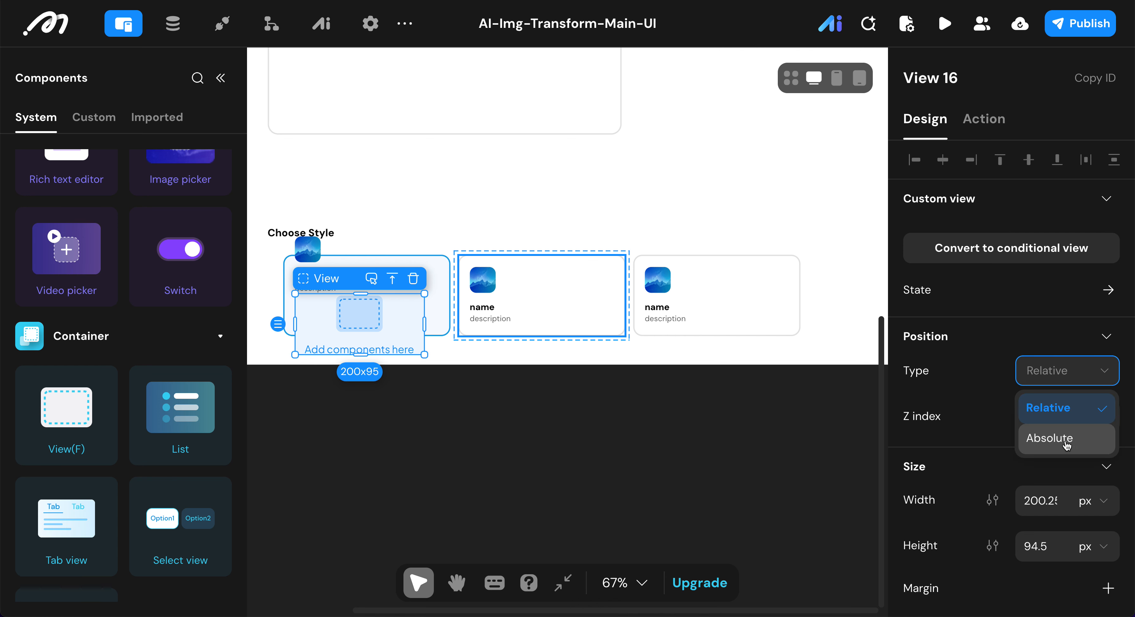
{"action": "left_click", "coordinate": [1067, 441]}
{"action": "scroll", "coordinate": [1014, 328], "scroll_direction": "down", "scroll_amount": 3}
{"action": "double_click", "coordinate": [1011, 294]}
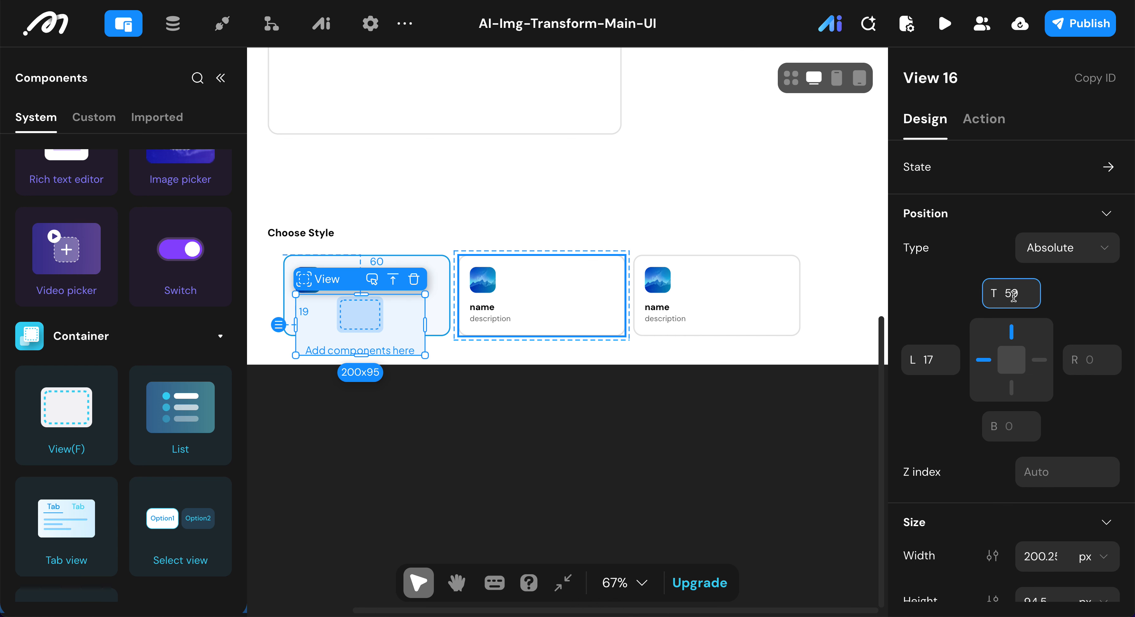
{"action": "type", "text": "8"}
{"action": "left_click", "coordinate": [1098, 356]}
{"action": "double_click", "coordinate": [1098, 355]}
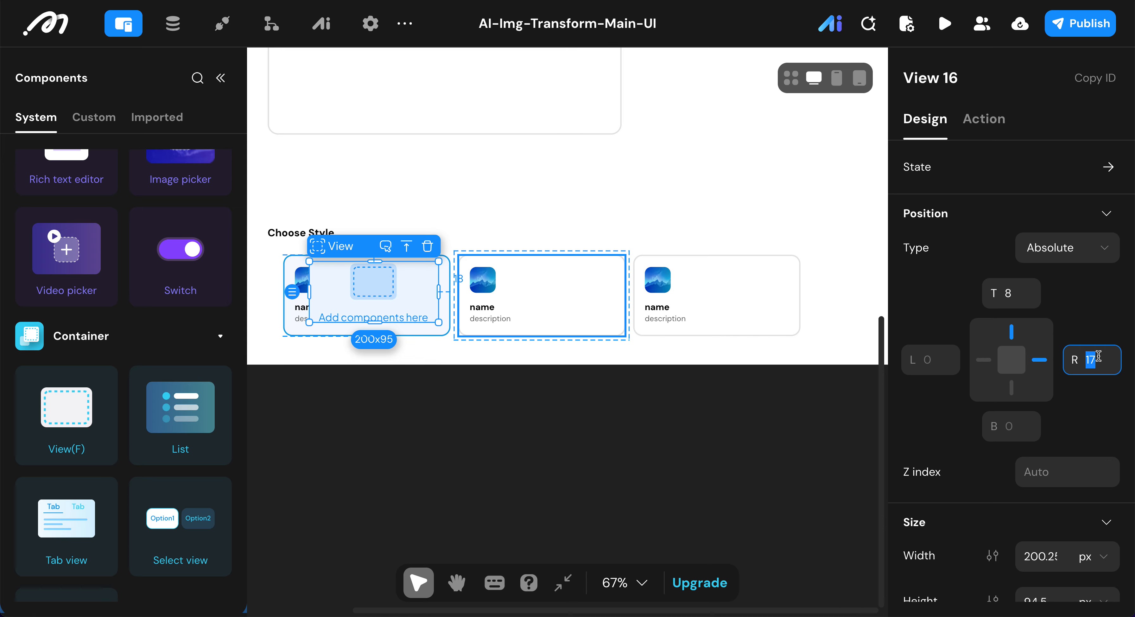
{"action": "type", "text": "8"}
{"action": "key", "text": "Return"}
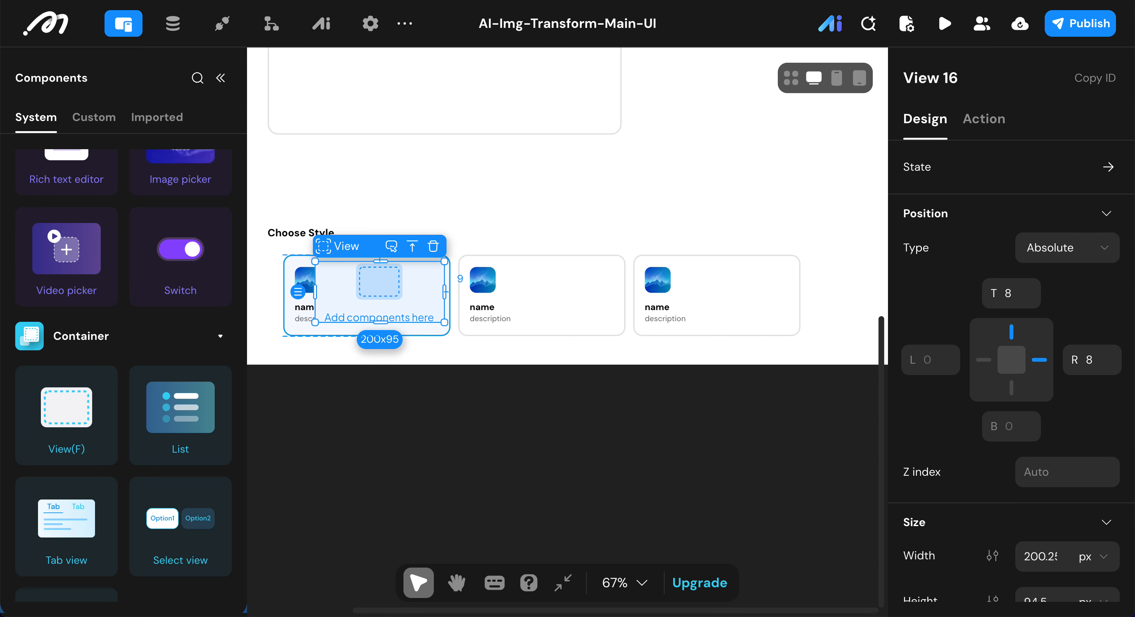
Step: Set the new View's width and height to 20 px each
{"action": "scroll", "coordinate": [1065, 425], "scroll_direction": "down", "scroll_amount": 5}
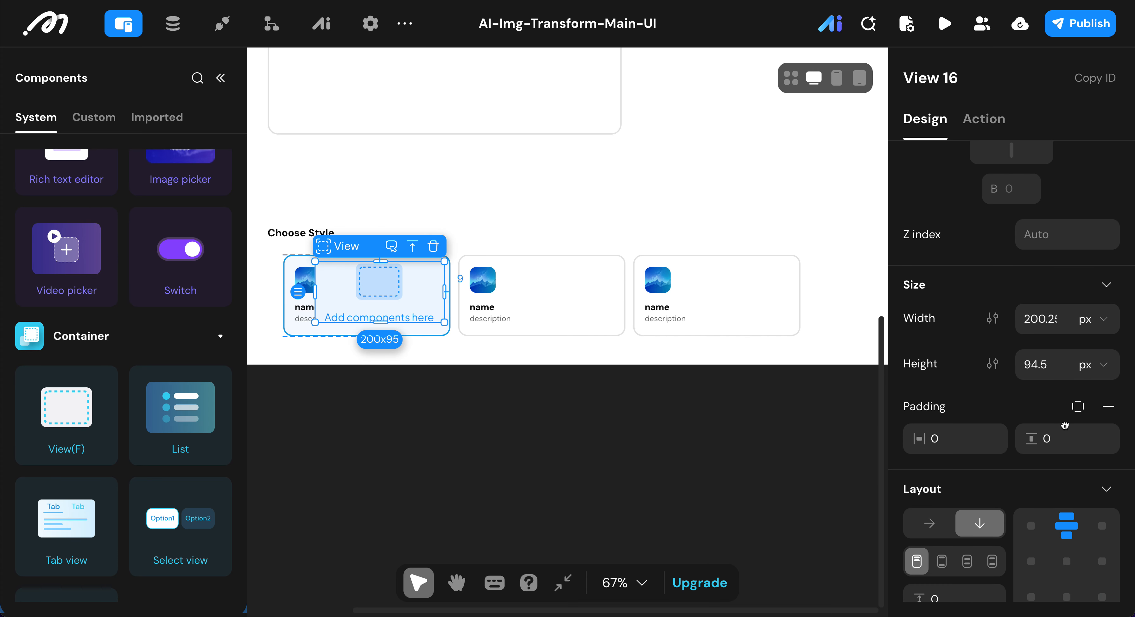
{"action": "scroll", "coordinate": [1064, 425], "scroll_direction": "down", "scroll_amount": 3}
{"action": "left_click", "coordinate": [1041, 172]}
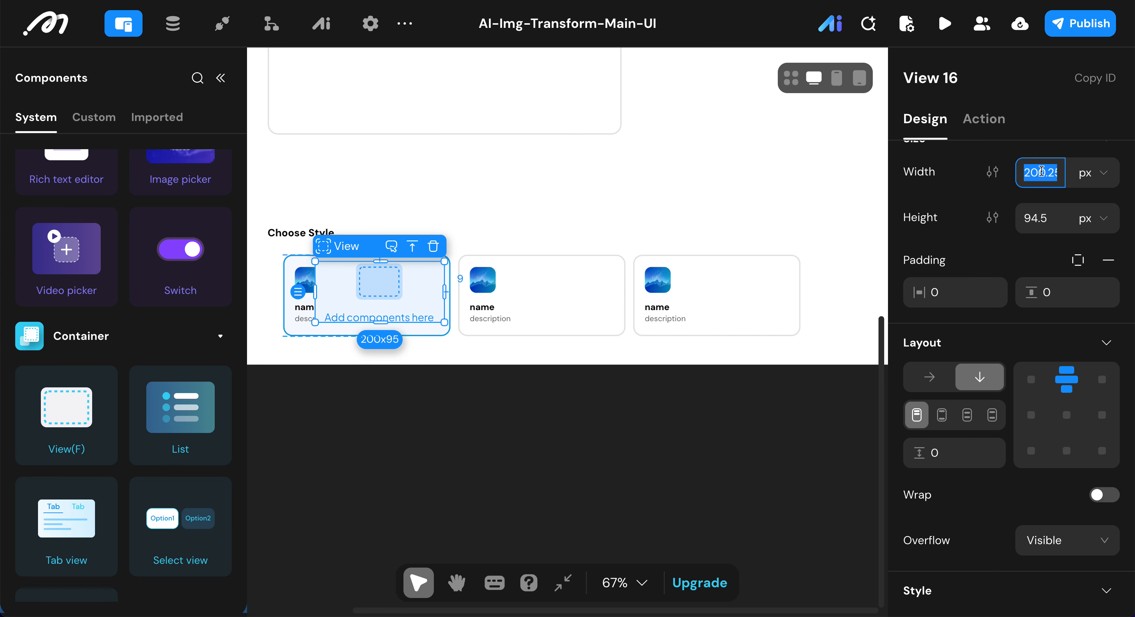
{"action": "type", "text": "20"}
{"action": "left_click", "coordinate": [1047, 215]}
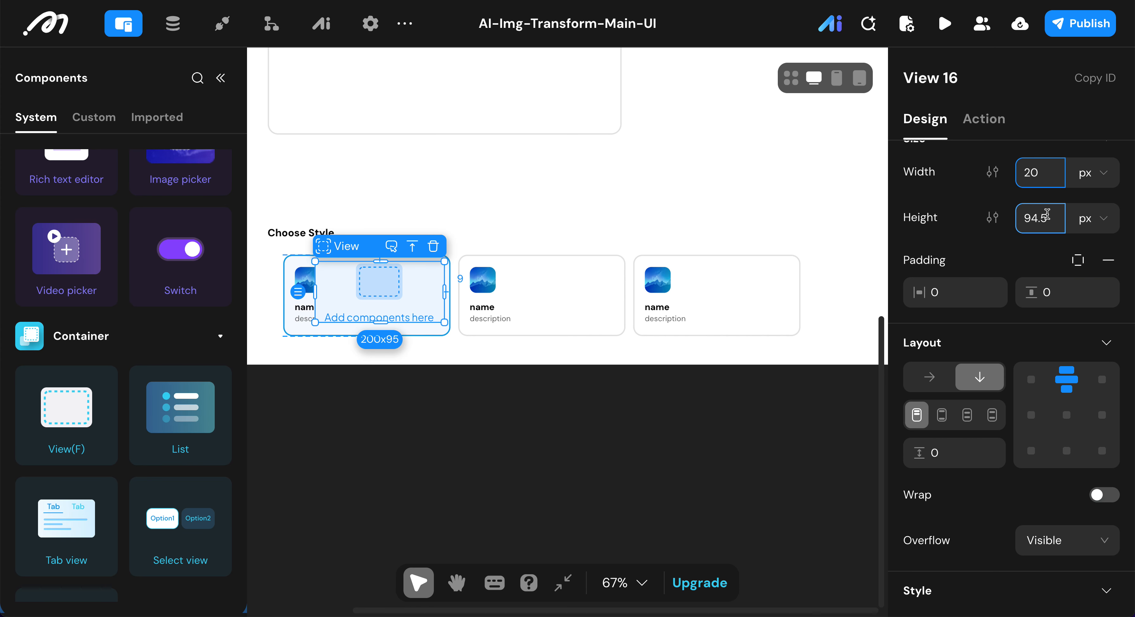
{"action": "left_click", "coordinate": [1047, 215]}
{"action": "type", "text": "20"}
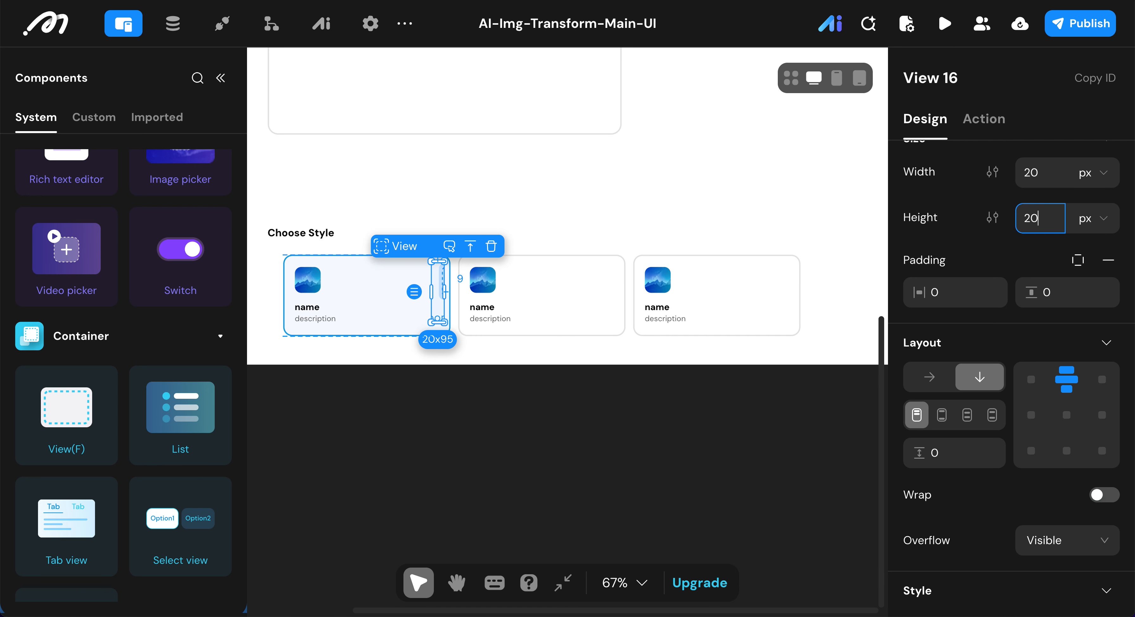
{"action": "left_click", "coordinate": [949, 224]}
Step: Set the small View's horizontal and vertical padding to 4 and align its content to the center
{"action": "left_click", "coordinate": [951, 293]}
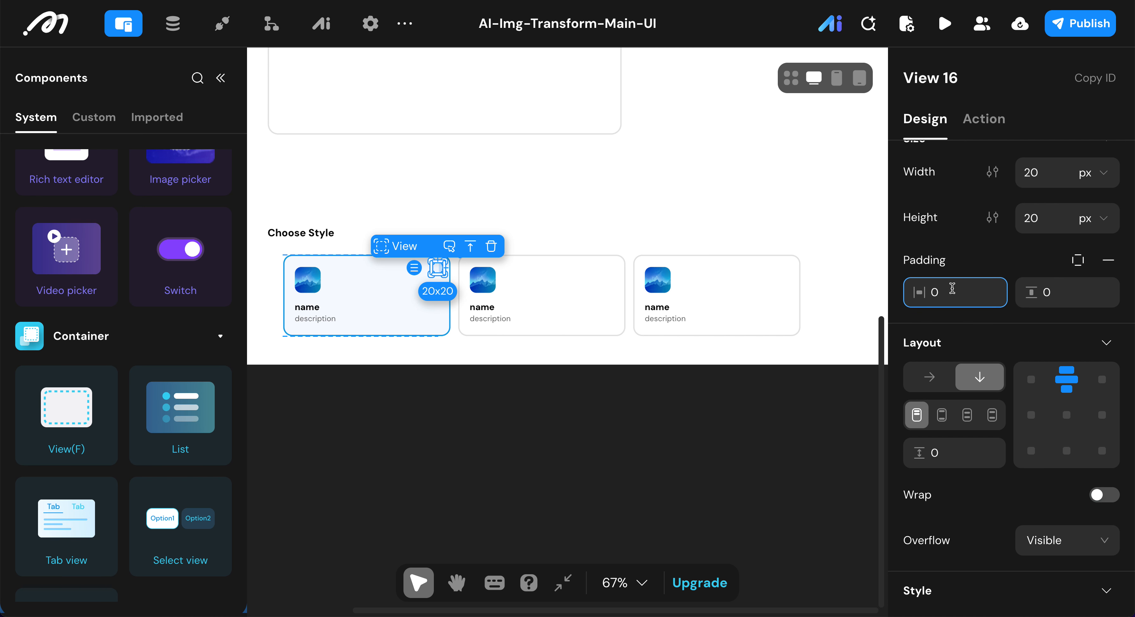
{"action": "type", "text": "4"}
{"action": "left_click", "coordinate": [1037, 290]}
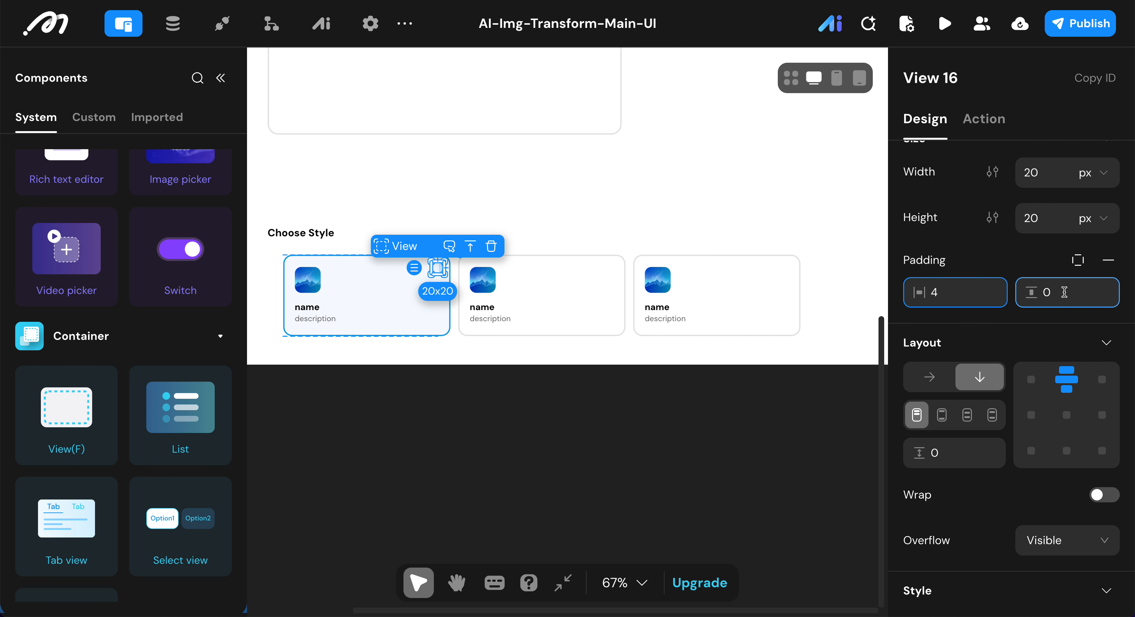
{"action": "type", "text": "4"}
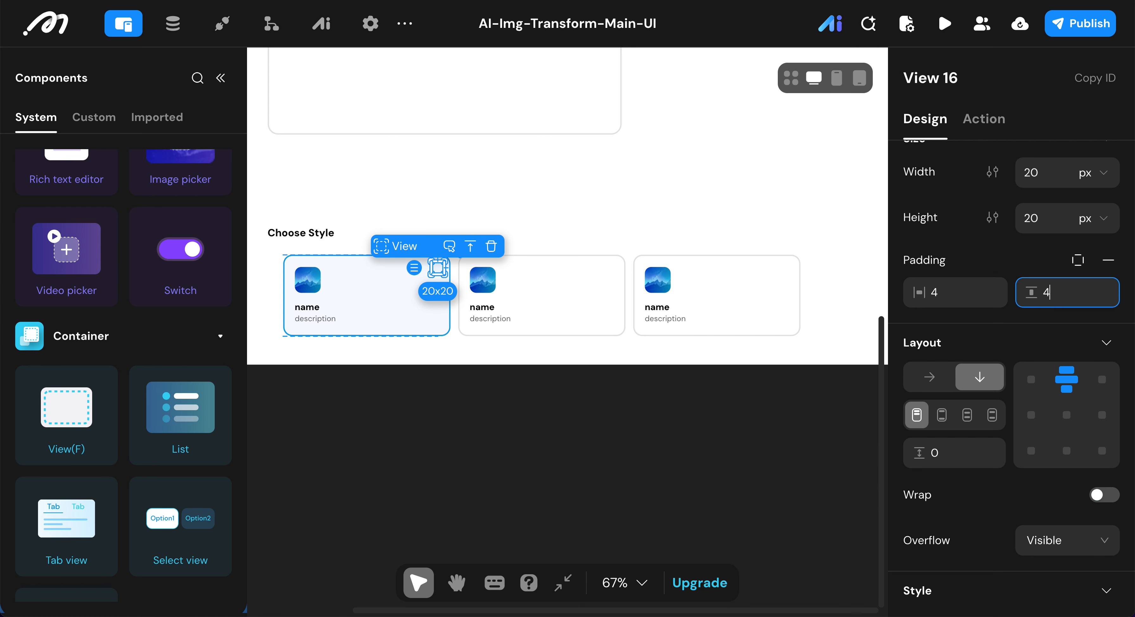
{"action": "left_click", "coordinate": [1066, 417]}
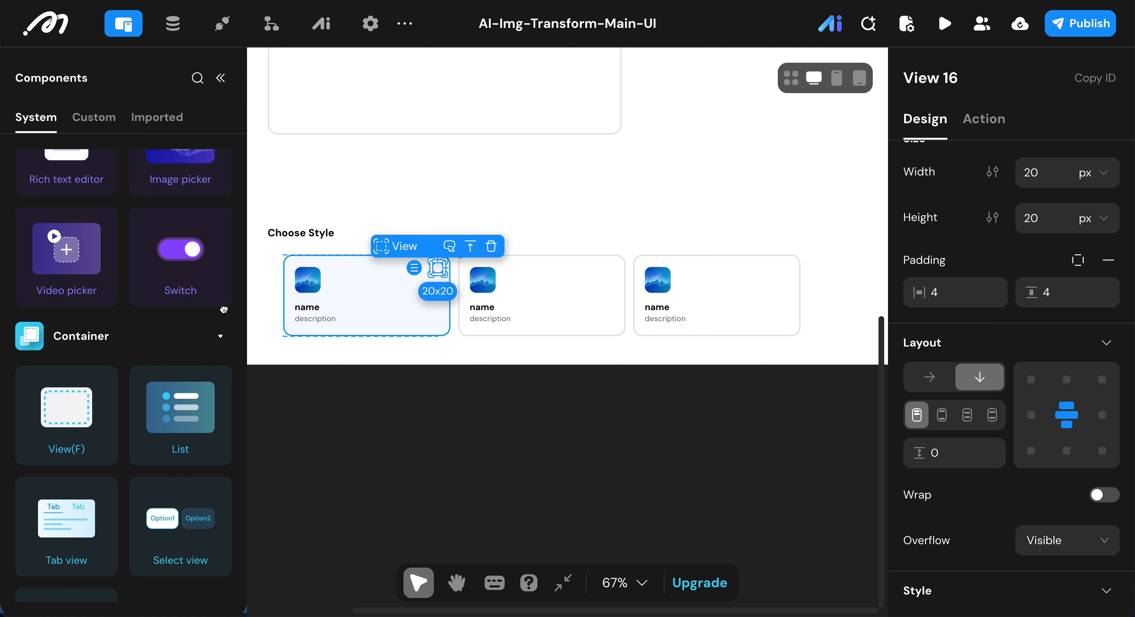
Step: Set the small View's border radius to 10 px and its background to the preset blue 0EA5E9
{"action": "scroll", "coordinate": [1008, 401], "scroll_direction": "down", "scroll_amount": 5}
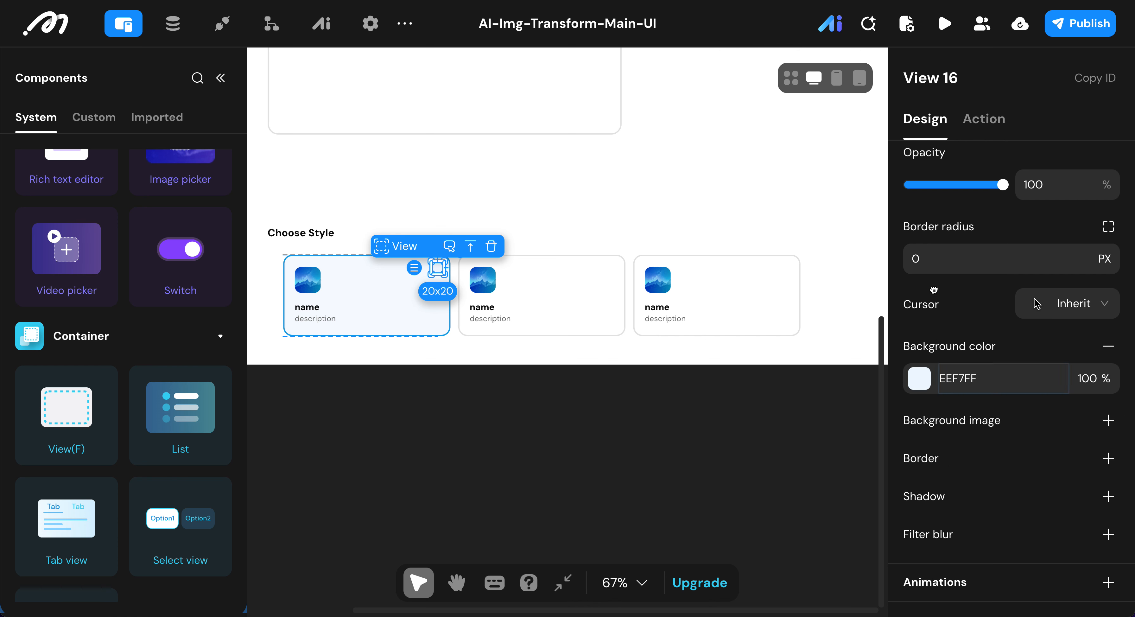
{"action": "left_click", "coordinate": [930, 267]}
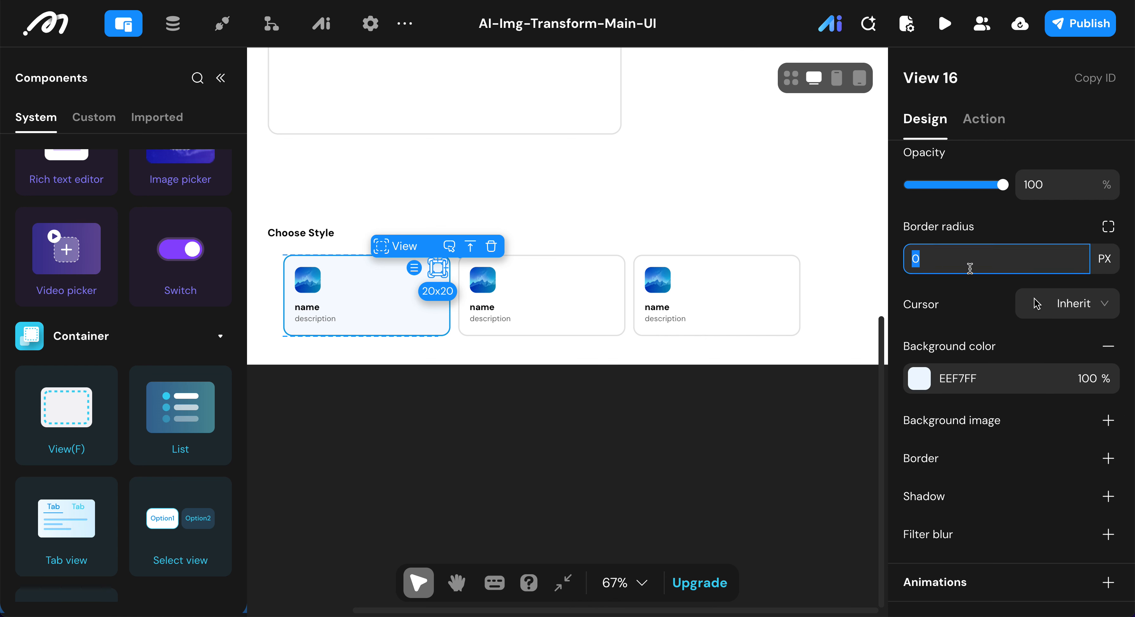
{"action": "type", "text": "10"}
{"action": "left_click", "coordinate": [919, 384]}
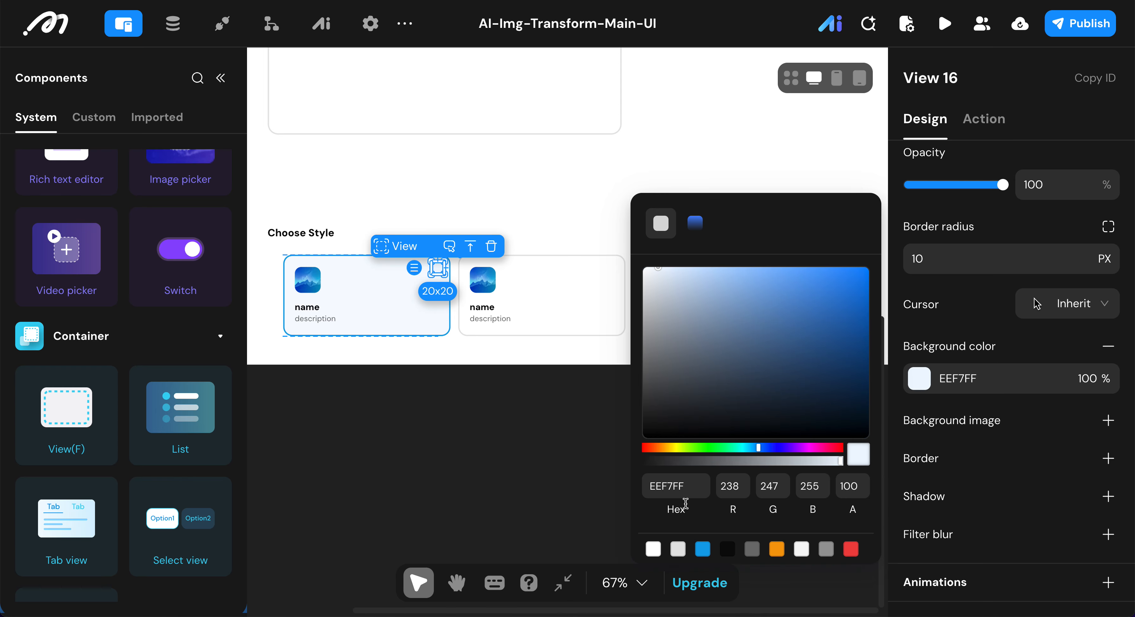
{"action": "left_click", "coordinate": [702, 551]}
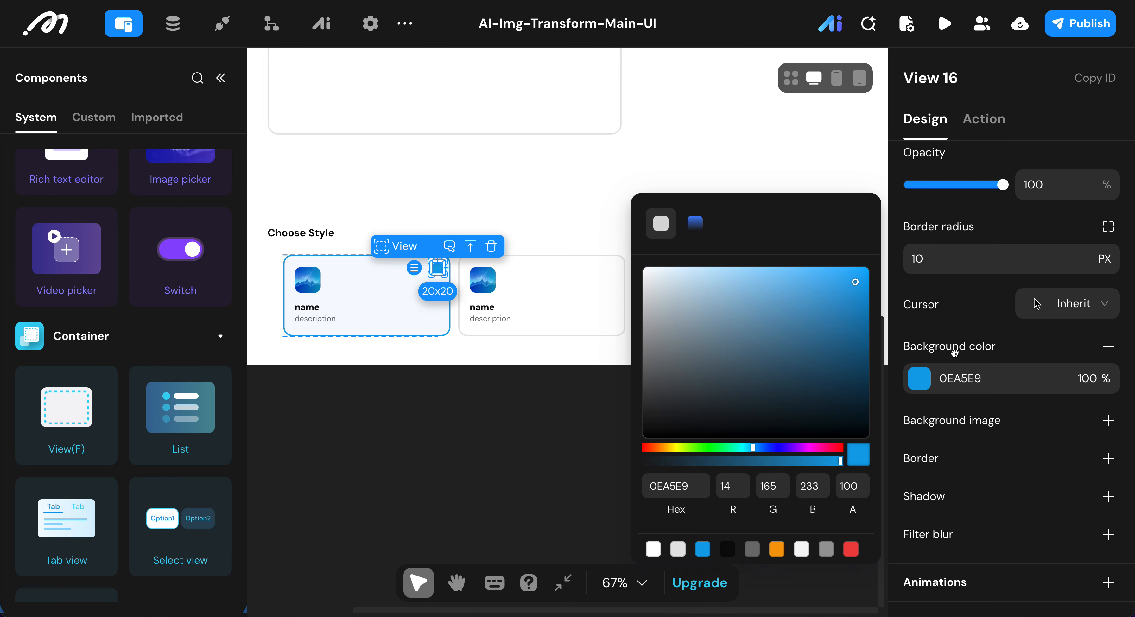
{"action": "left_click", "coordinate": [951, 334]}
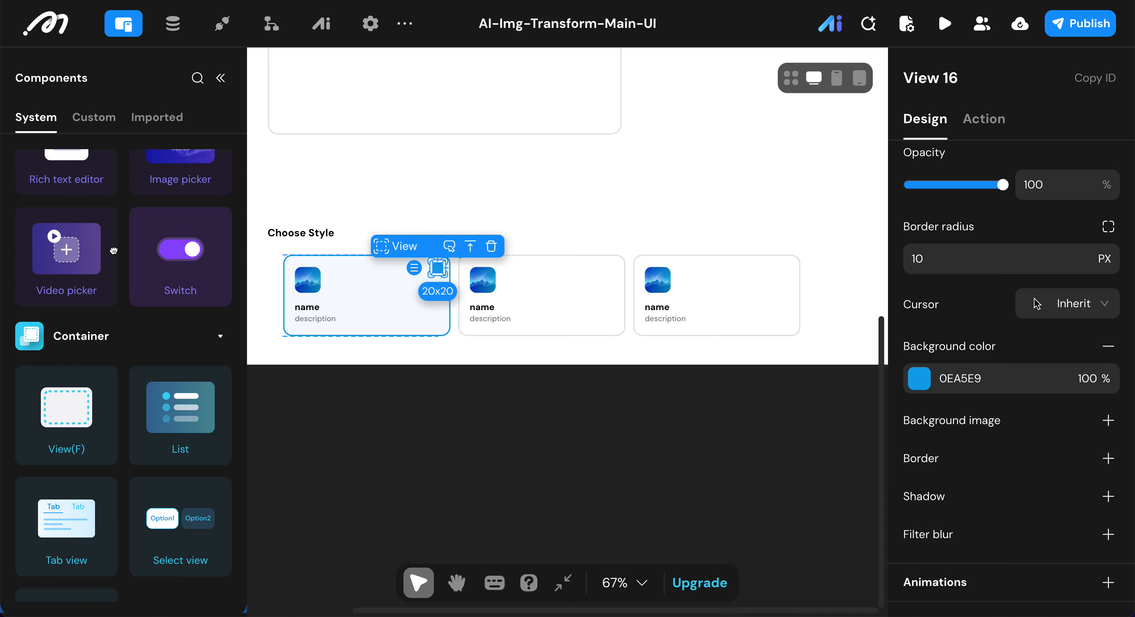
Step: Add an Image component inside the small blue View and rename it Chect Icon Image
{"action": "scroll", "coordinate": [92, 243], "scroll_direction": "up", "scroll_amount": 5}
{"action": "scroll", "coordinate": [91, 243], "scroll_direction": "up", "scroll_amount": 2}
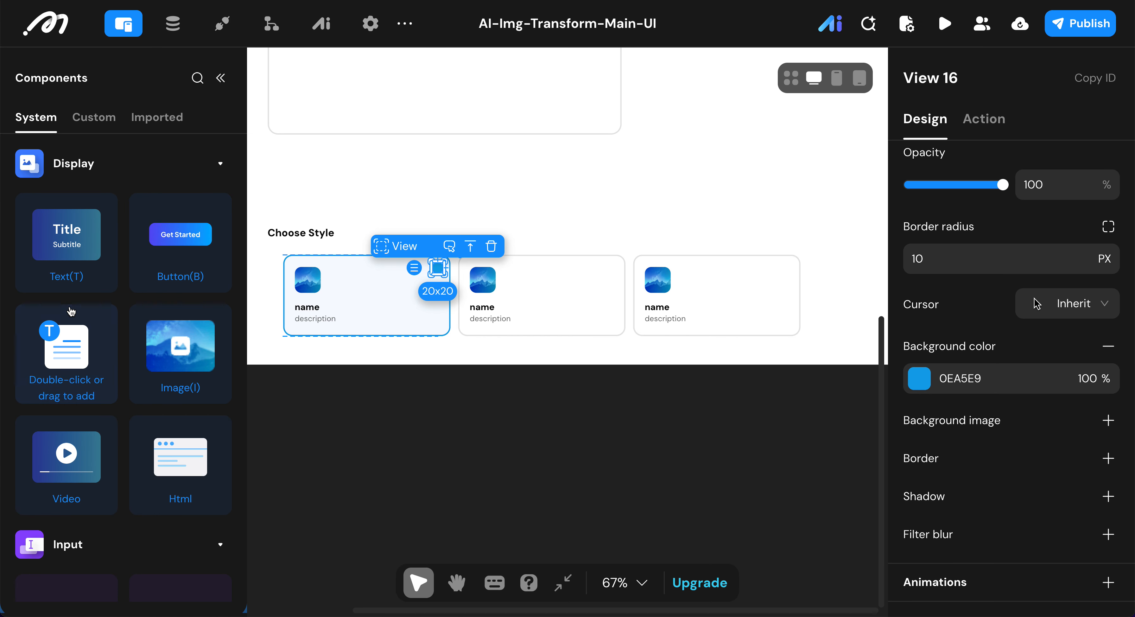
{"action": "scroll", "coordinate": [70, 311], "scroll_direction": "down", "scroll_amount": 2}
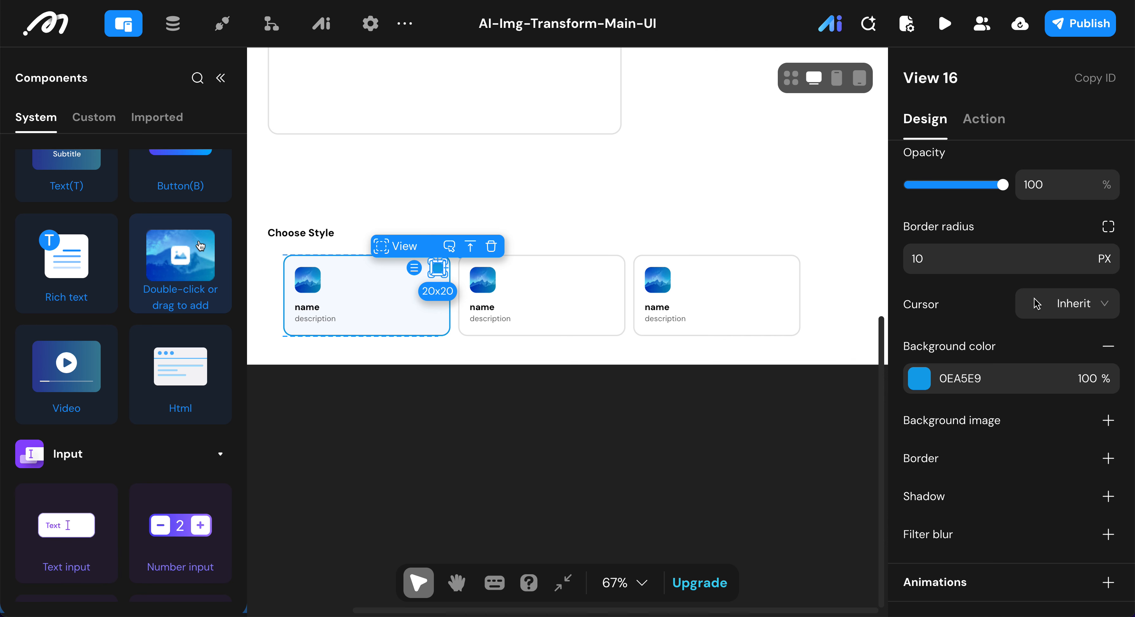
{"action": "double_click", "coordinate": [180, 263]}
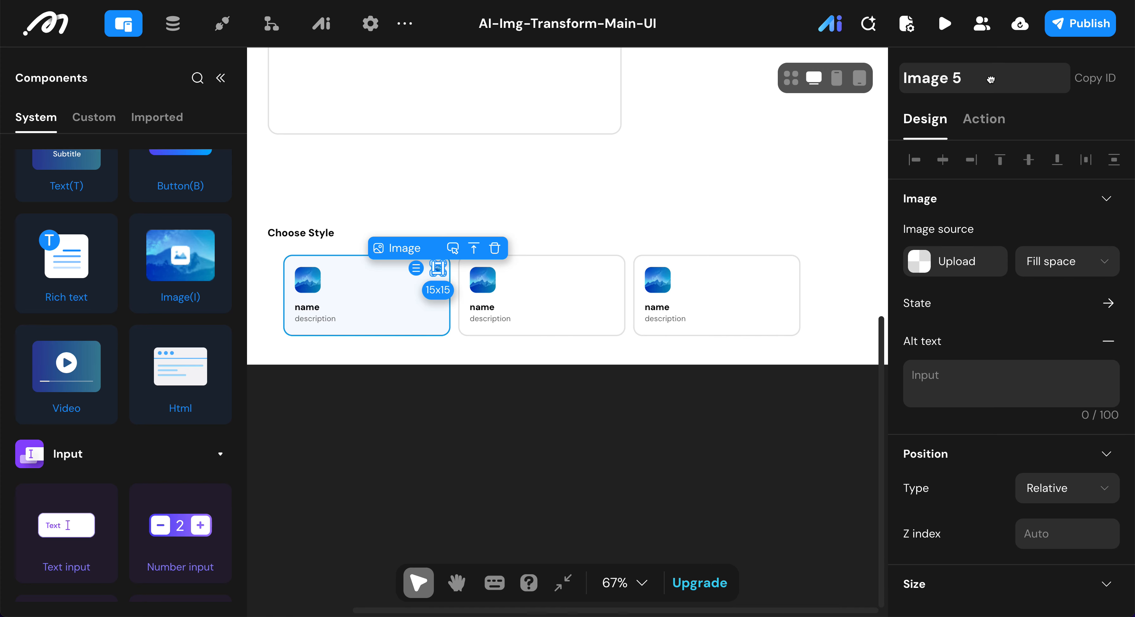
{"action": "key", "text": "BackSpace"}
{"action": "key", "text": "BackSpace"}
{"action": "type", "text": "Chect "}
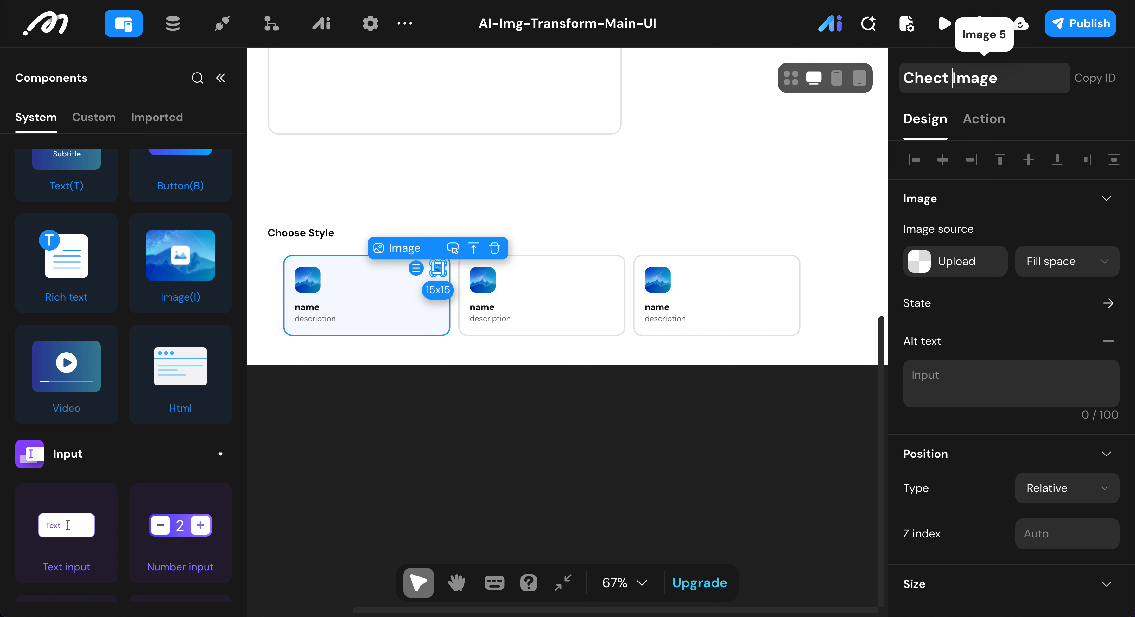
{"action": "type", "text": "Icon"}
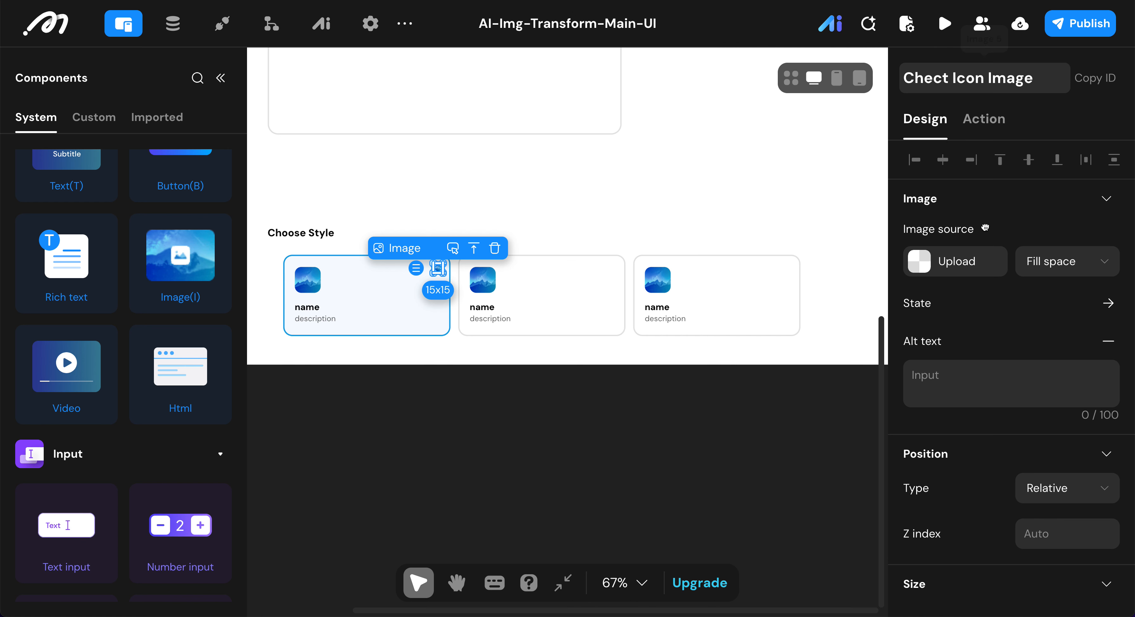
Step: Upload check.svg from the StyleAI folder as the image source of the Chect Icon Image
{"action": "left_click", "coordinate": [930, 265]}
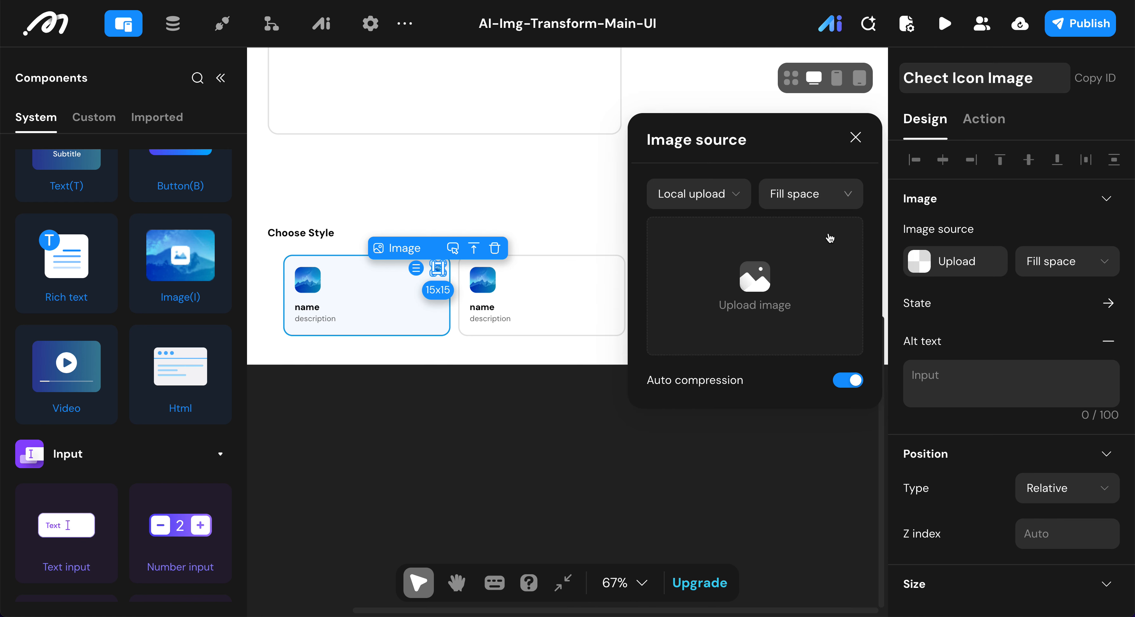
{"action": "left_click", "coordinate": [732, 284]}
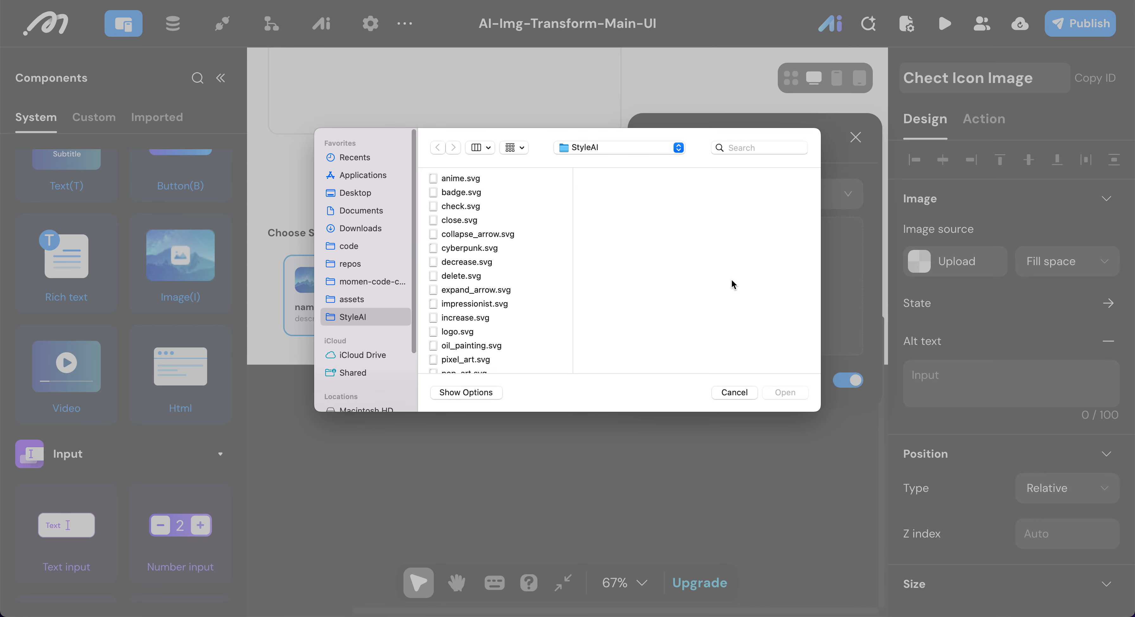
{"action": "left_click", "coordinate": [461, 206]}
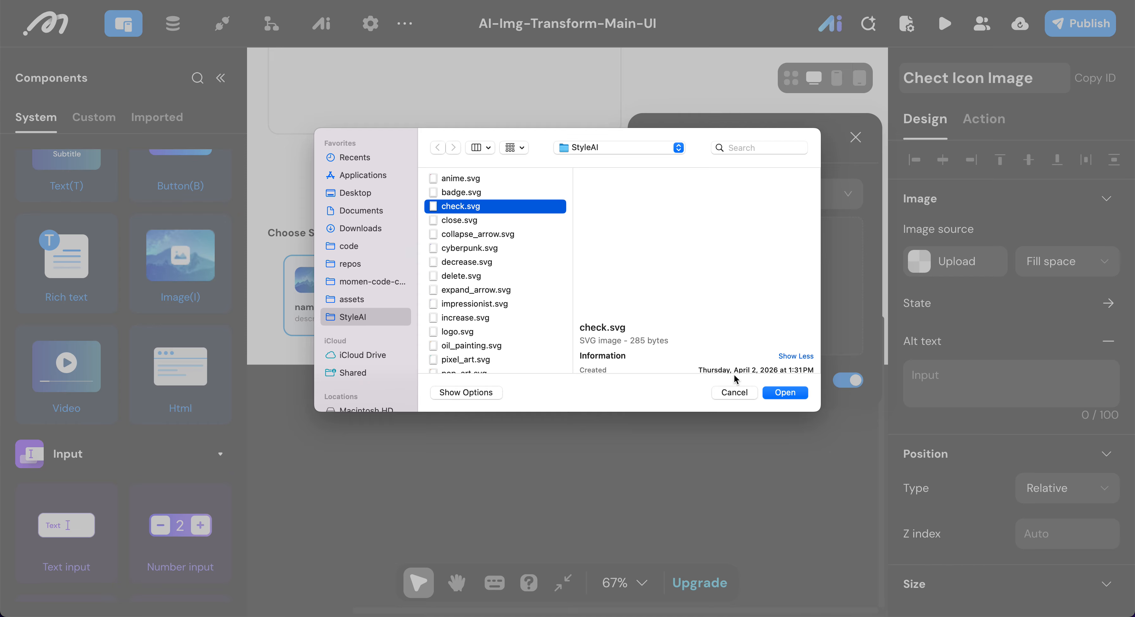
{"action": "left_click", "coordinate": [780, 392]}
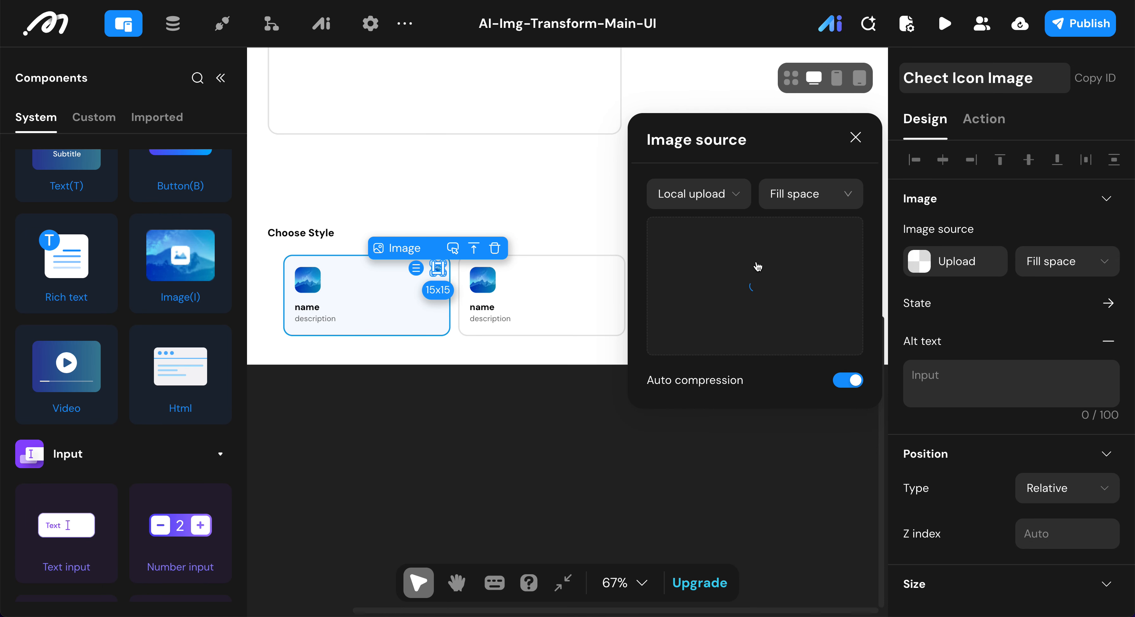
{"action": "left_click", "coordinate": [740, 304]}
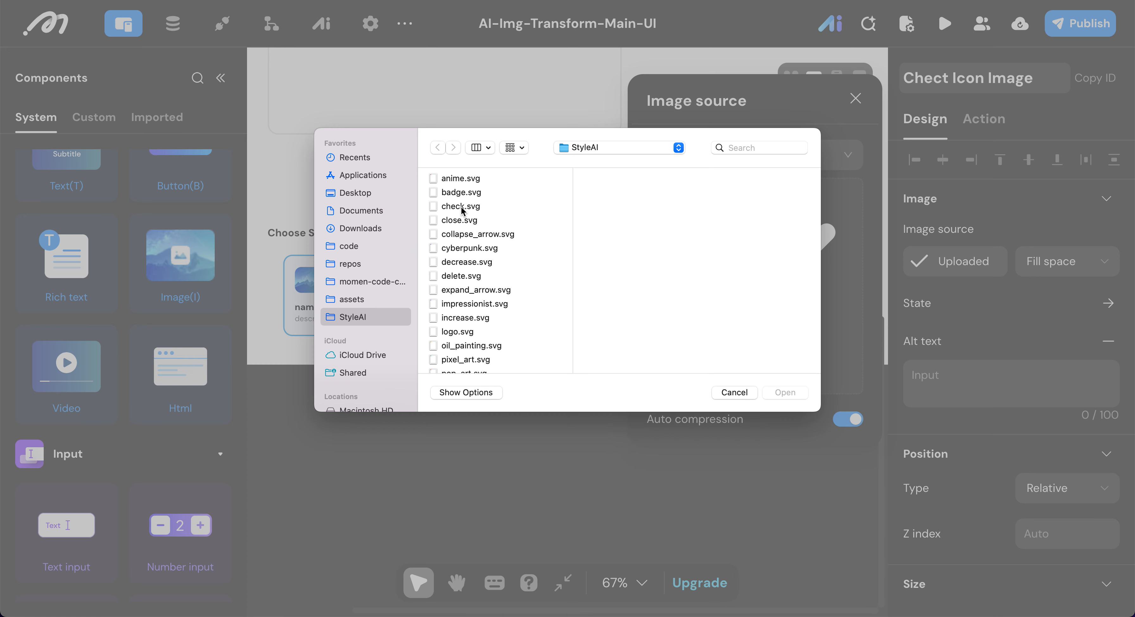
{"action": "scroll", "coordinate": [465, 225], "scroll_direction": "down", "scroll_amount": 5}
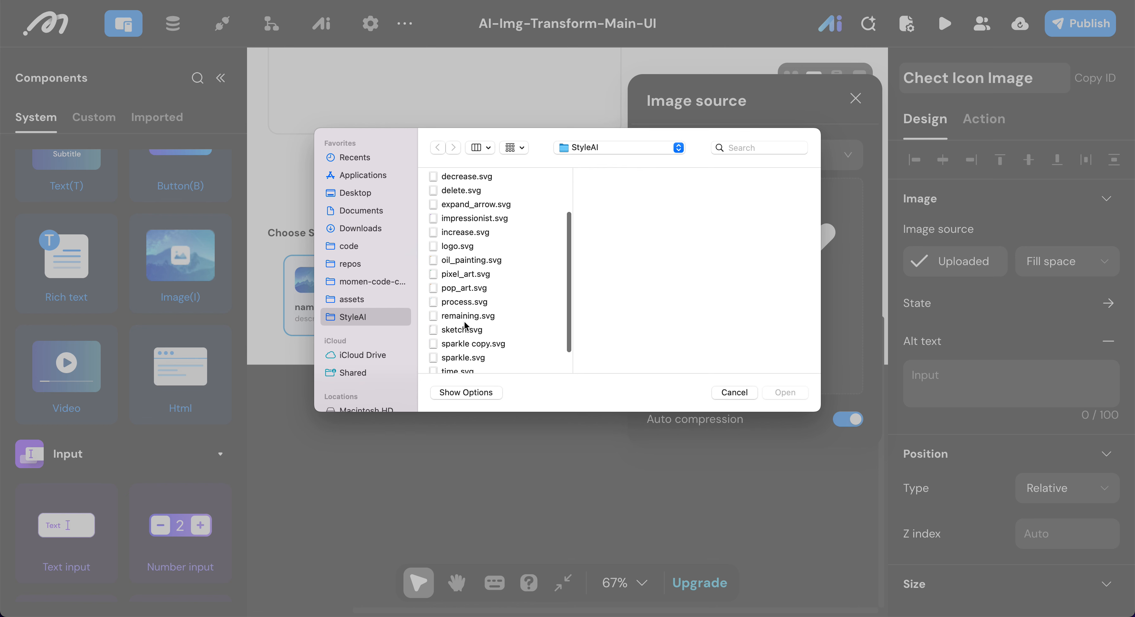
{"action": "scroll", "coordinate": [468, 339], "scroll_direction": "down", "scroll_amount": 2}
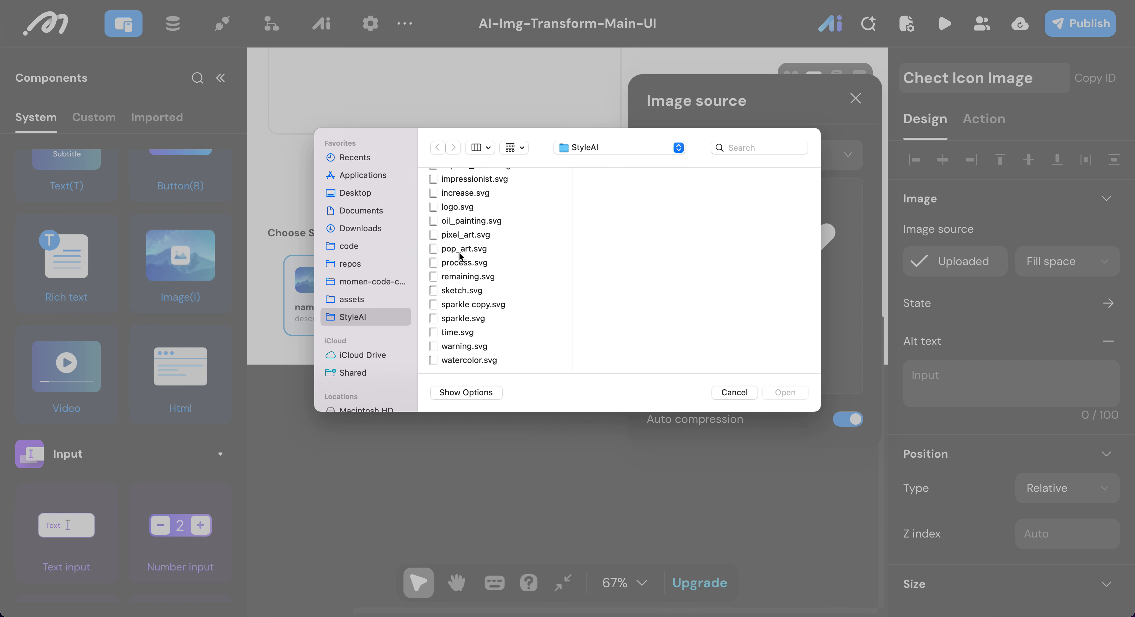
{"action": "scroll", "coordinate": [459, 255], "scroll_direction": "up", "scroll_amount": 1}
{"action": "scroll", "coordinate": [459, 256], "scroll_direction": "up", "scroll_amount": 4}
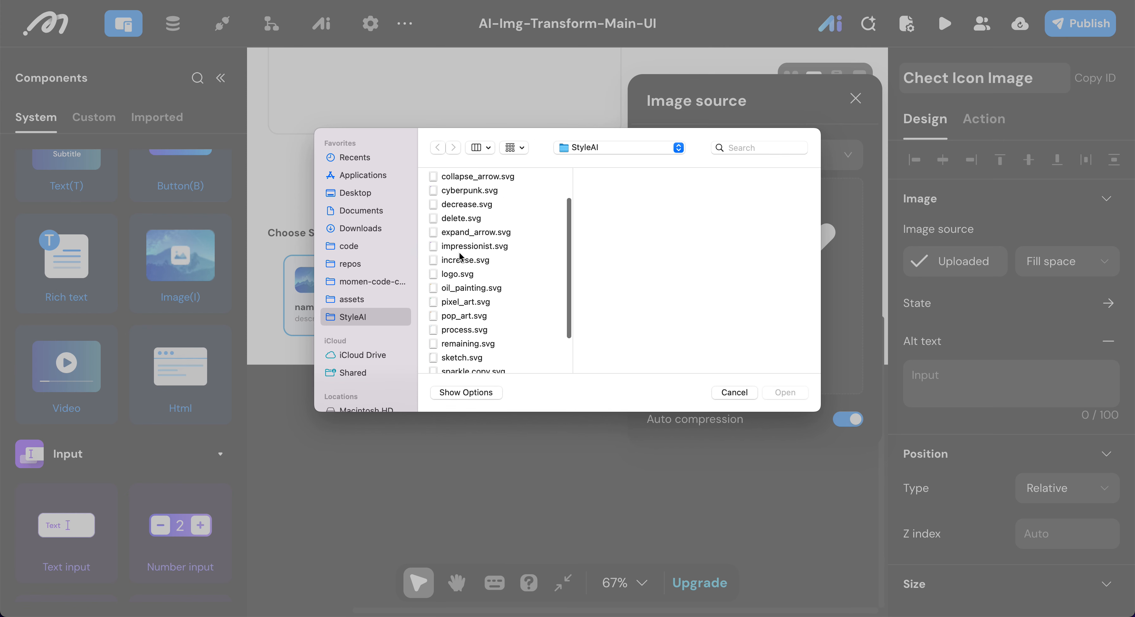
{"action": "scroll", "coordinate": [459, 255], "scroll_direction": "up", "scroll_amount": 3}
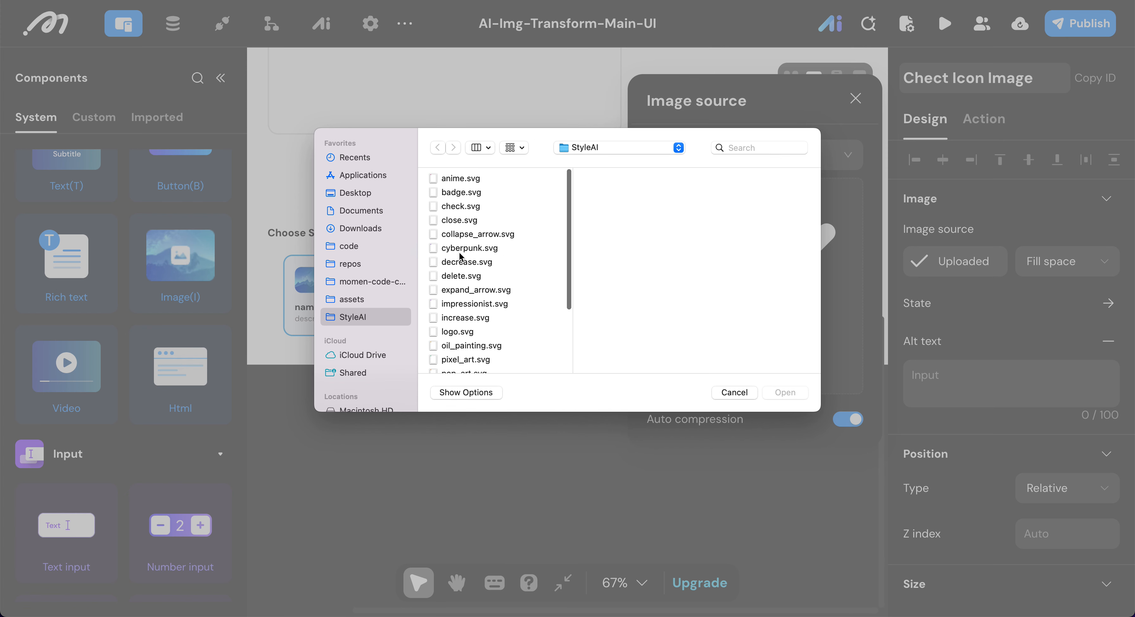
{"action": "left_click", "coordinate": [465, 291]}
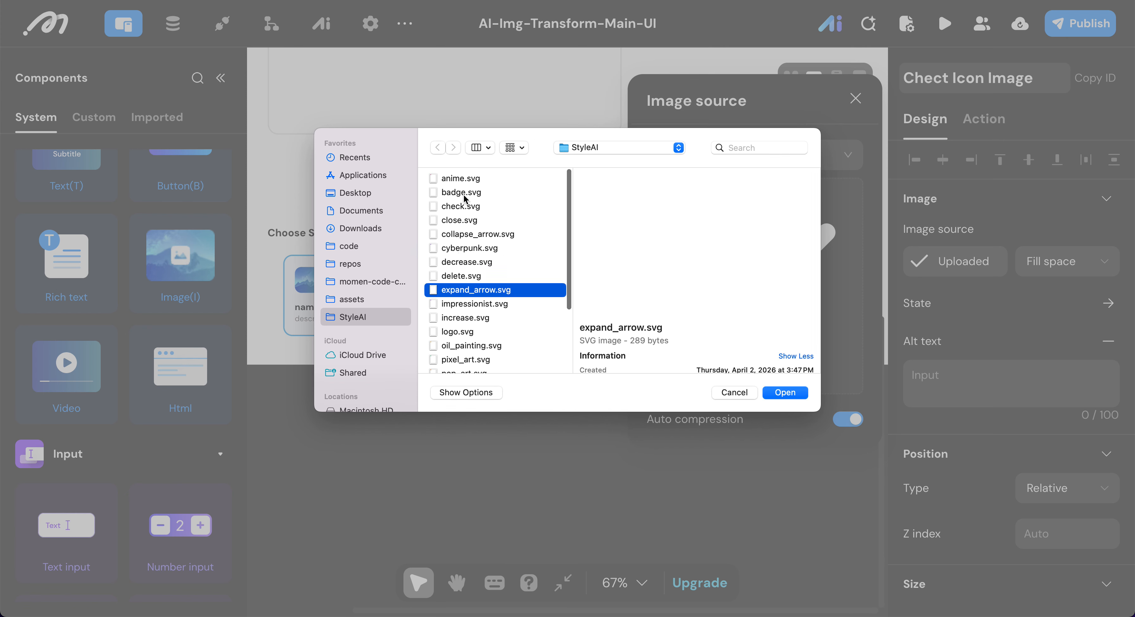
{"action": "left_click", "coordinate": [461, 178]}
{"action": "left_click", "coordinate": [465, 192]}
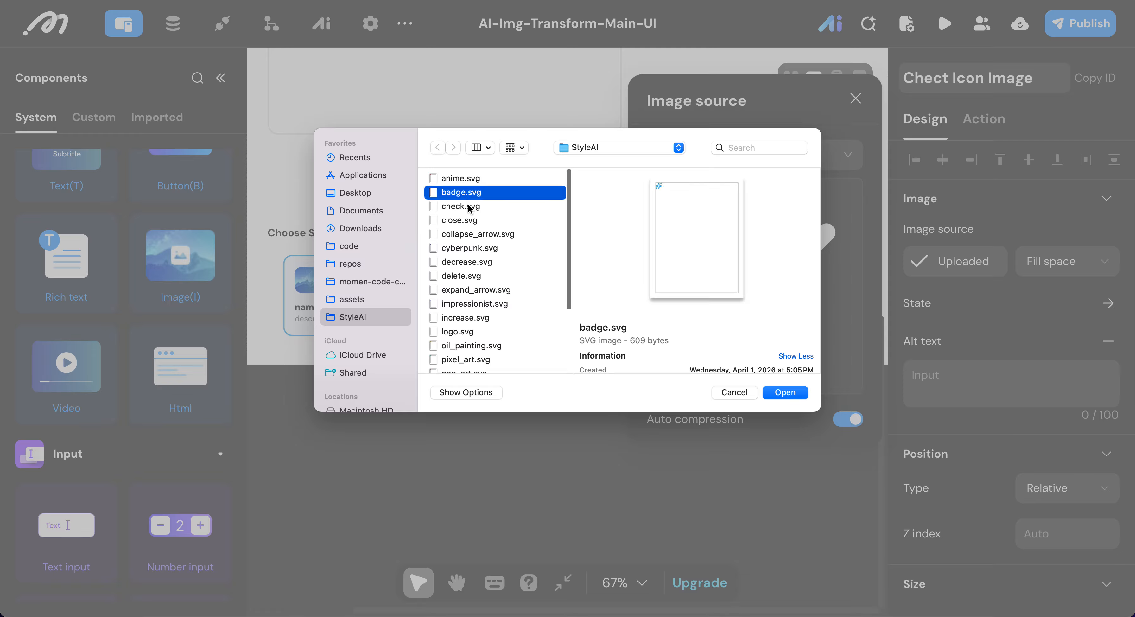
{"action": "left_click", "coordinate": [469, 206]}
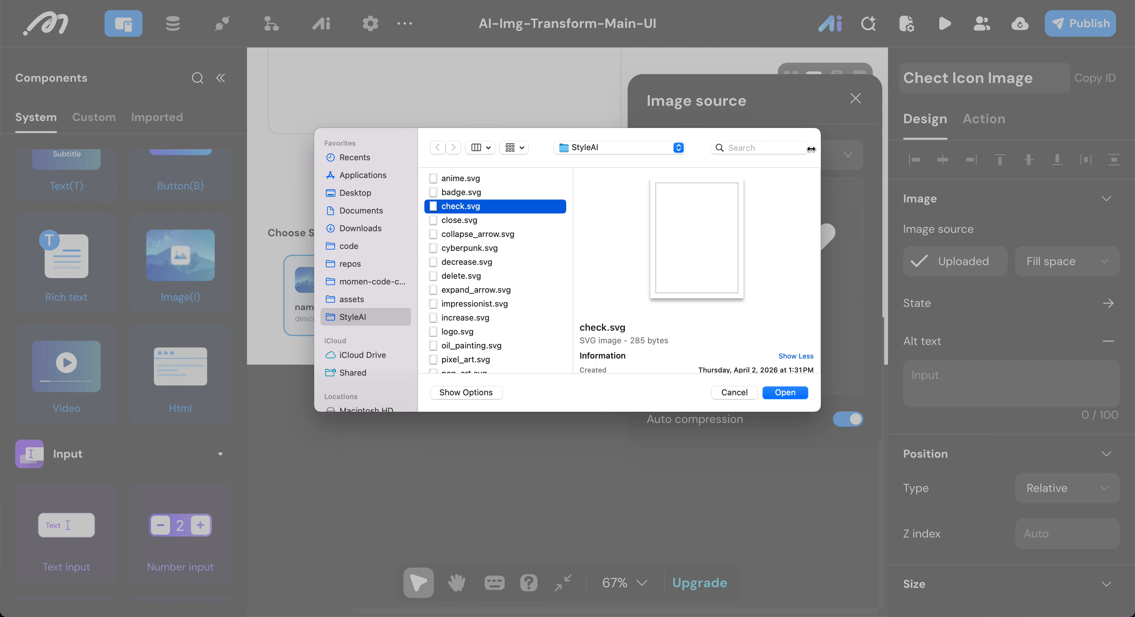
{"action": "left_click", "coordinate": [733, 391]}
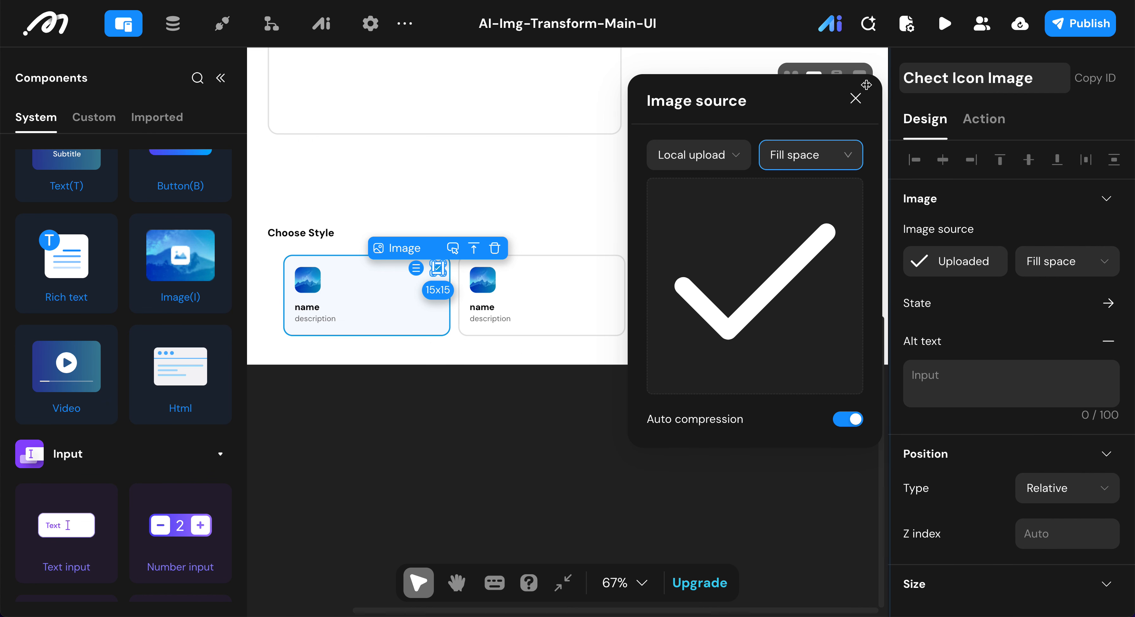
Step: Set the Chect Icon Image's width and height to 12 px each
{"action": "left_click", "coordinate": [856, 100]}
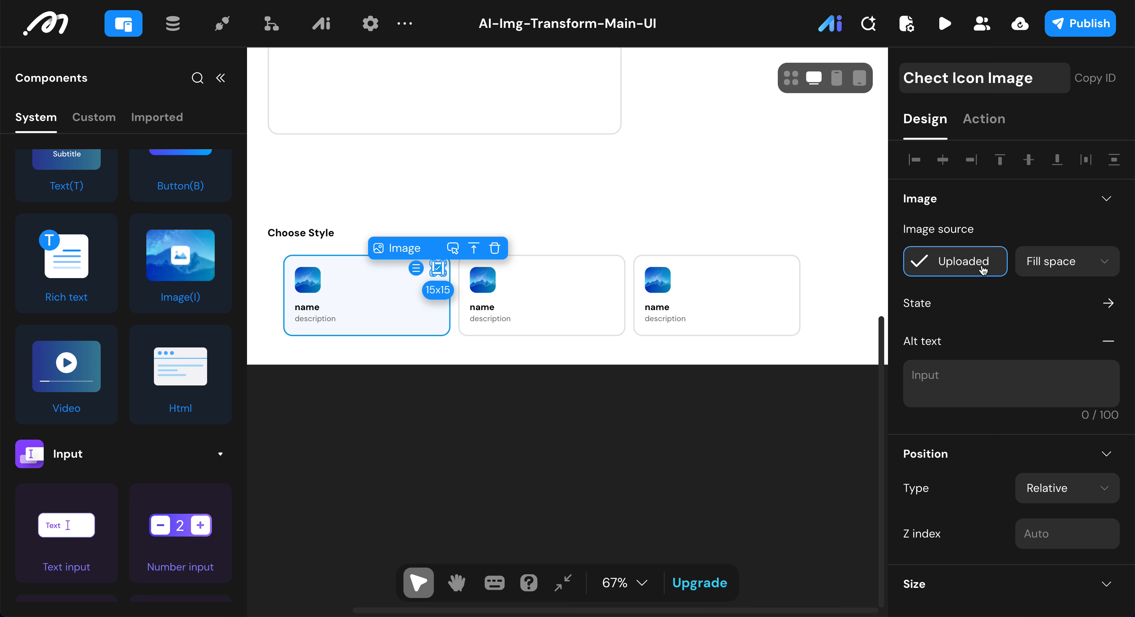
{"action": "scroll", "coordinate": [983, 264], "scroll_direction": "down", "scroll_amount": 6}
{"action": "scroll", "coordinate": [981, 267], "scroll_direction": "down", "scroll_amount": 2}
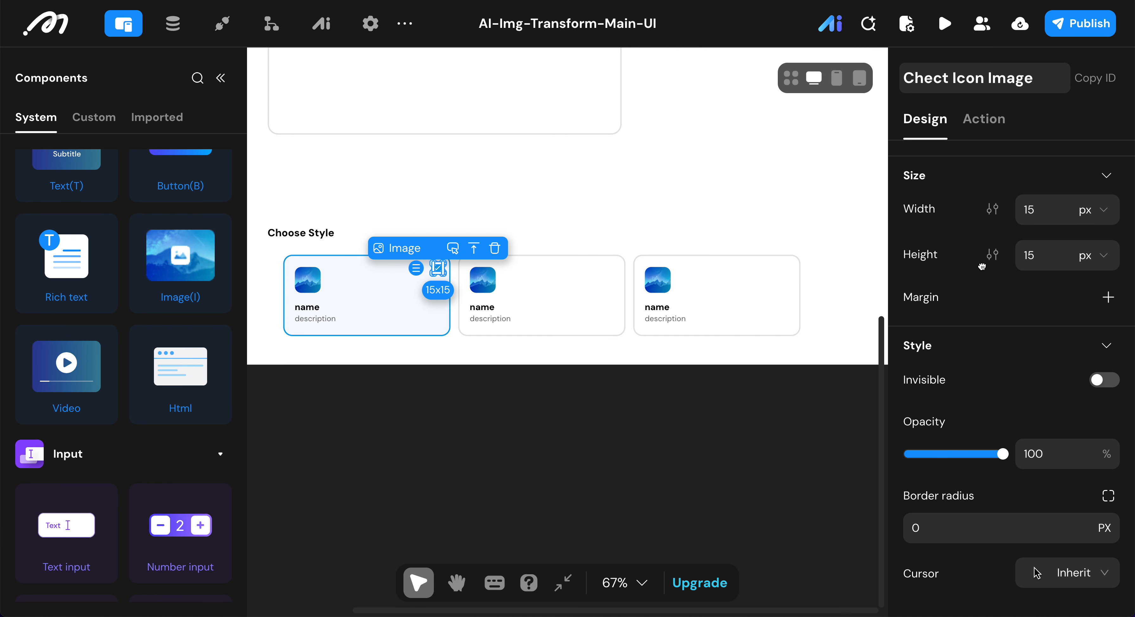
{"action": "double_click", "coordinate": [1048, 207]}
{"action": "type", "text": "12"}
{"action": "left_click", "coordinate": [1035, 249]}
{"action": "double_click", "coordinate": [1035, 249]}
{"action": "type", "text": "12"}
{"action": "scroll", "coordinate": [1007, 299], "scroll_direction": "down", "scroll_amount": 4}
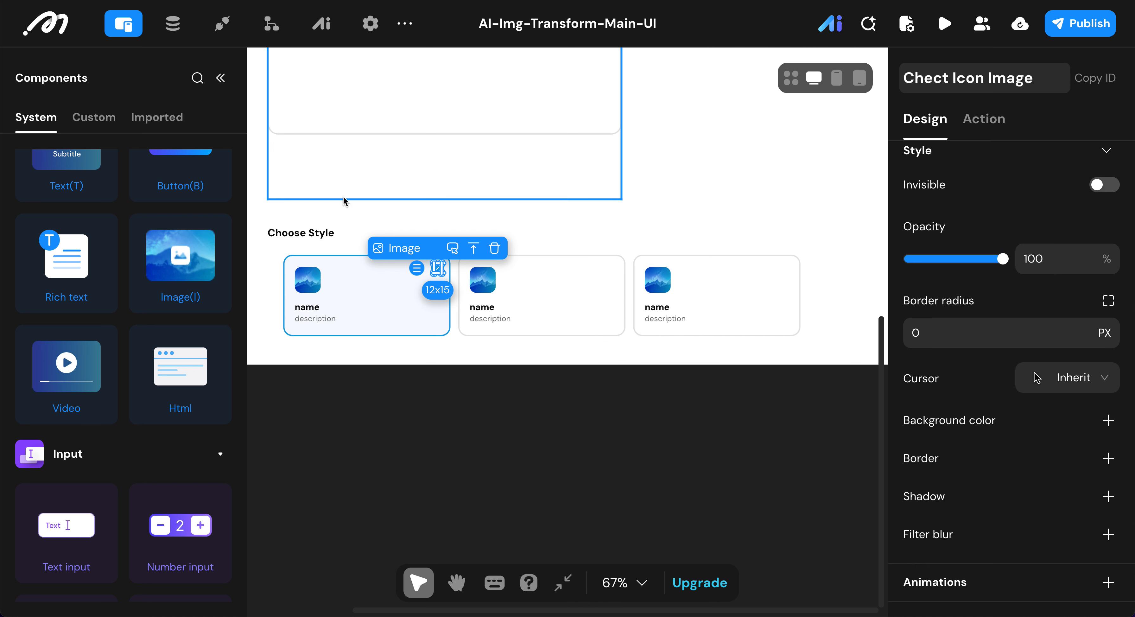
{"action": "left_click", "coordinate": [443, 313]}
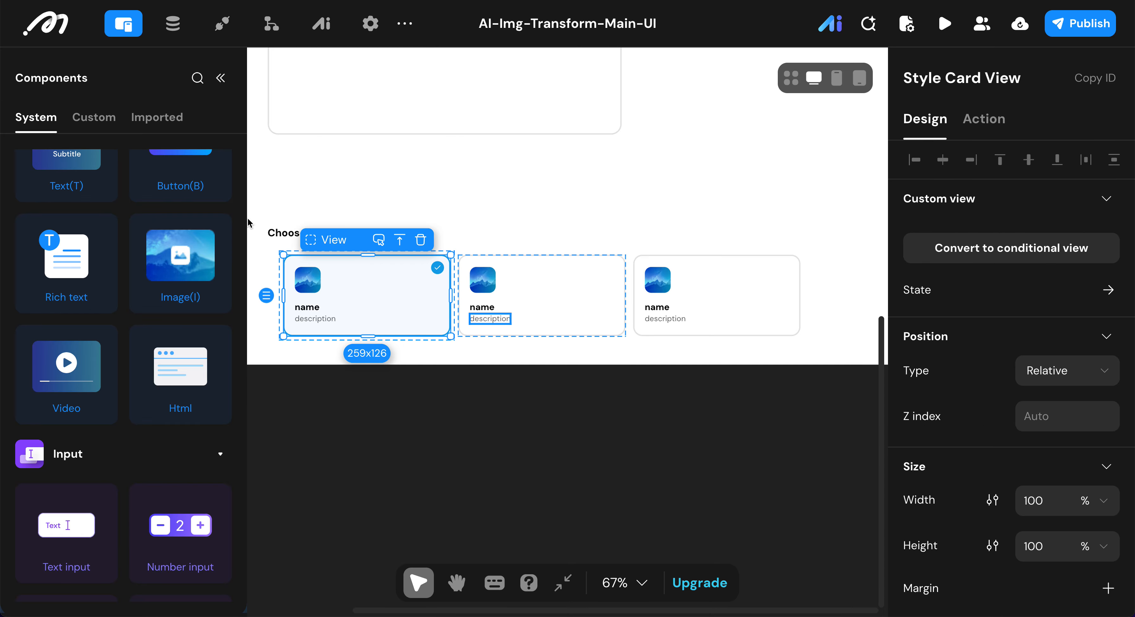
Step: Rename the small blue View in the Selected state's Style Card View as Check Badge View
{"action": "left_click", "coordinate": [223, 78]}
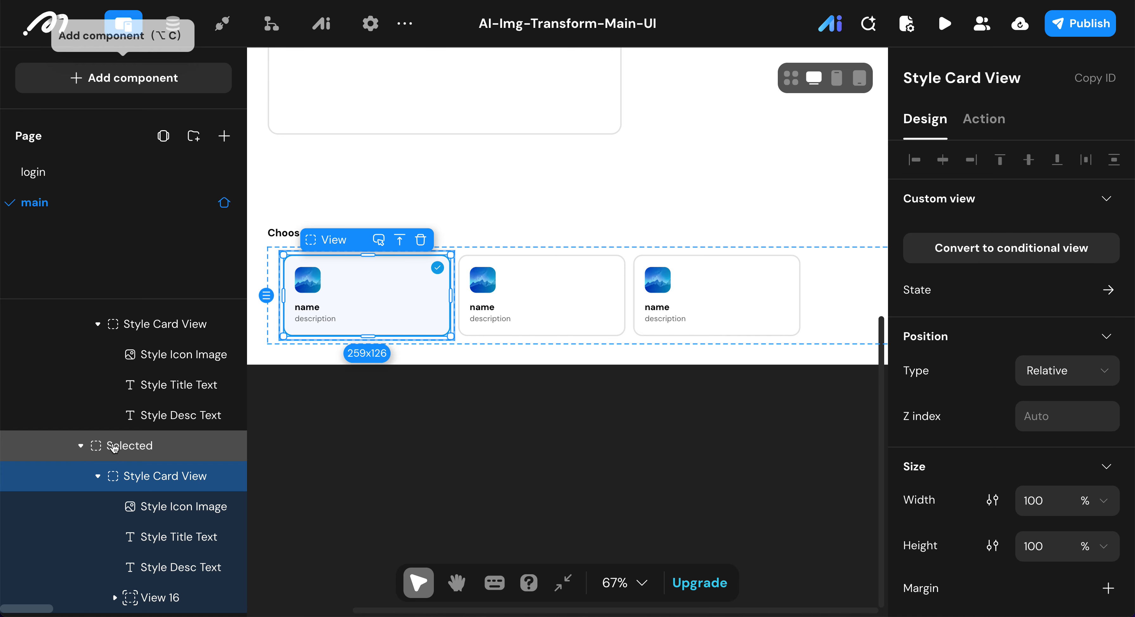
{"action": "left_click", "coordinate": [155, 607]}
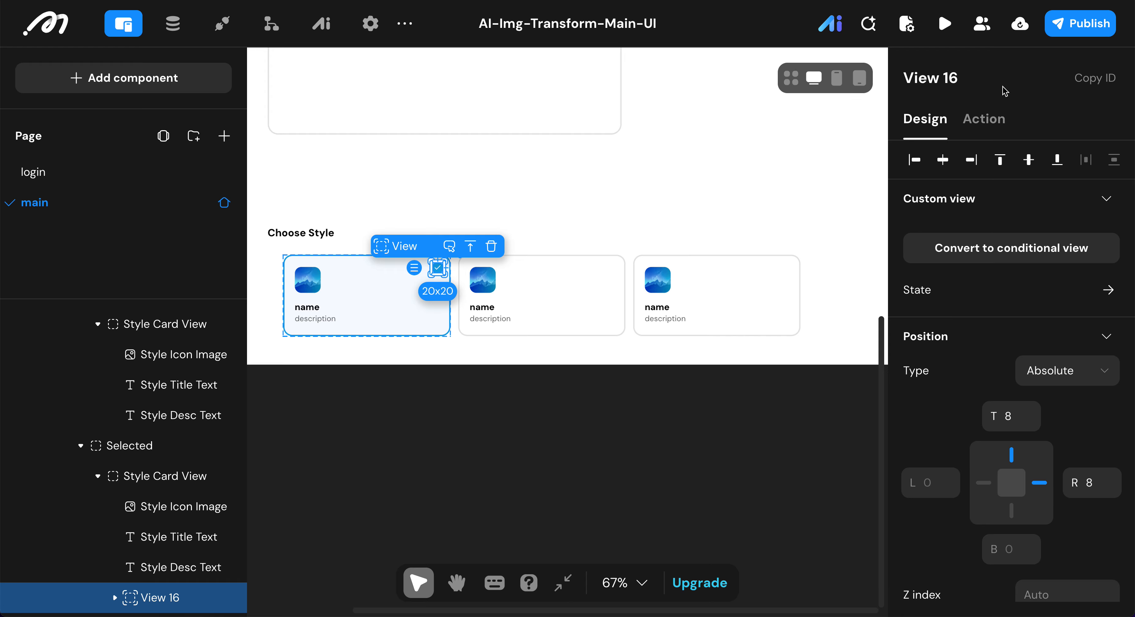
{"action": "key", "text": "BackSpace"}
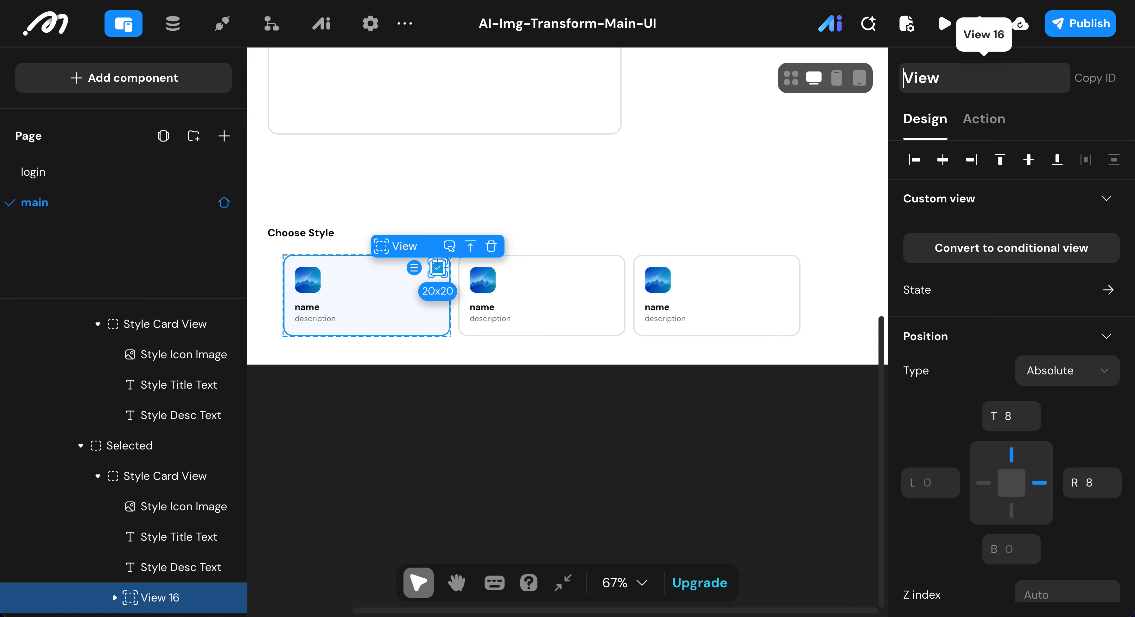
{"action": "type", "text": "Chec"}
{"action": "type", "text": "k Ba"}
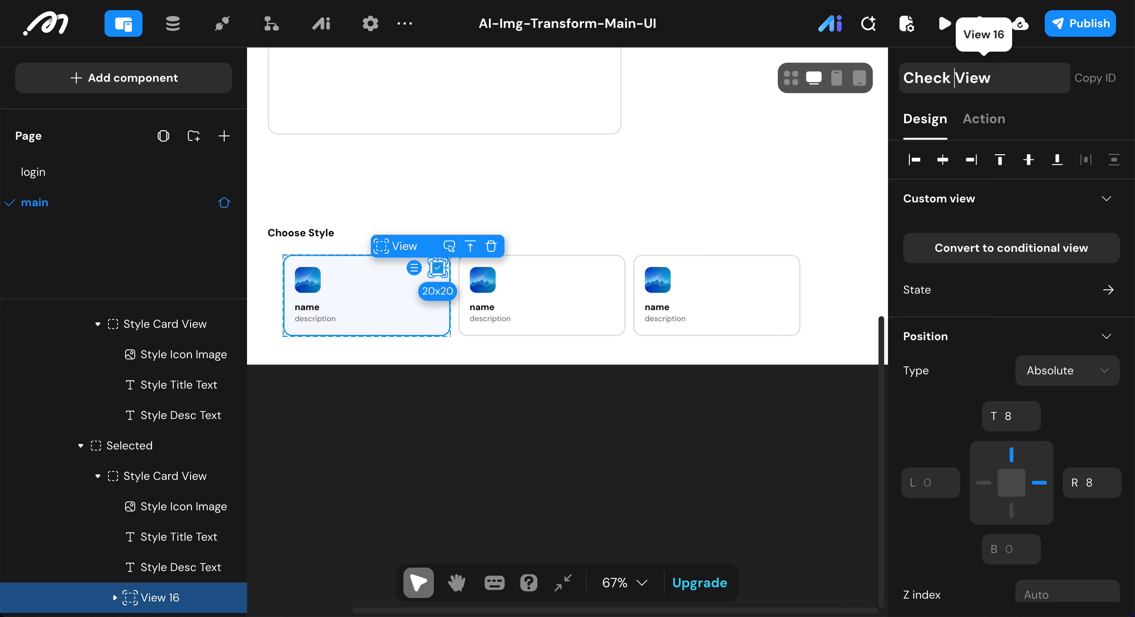
{"action": "type", "text": "dge"}
{"action": "key", "text": "Return"}
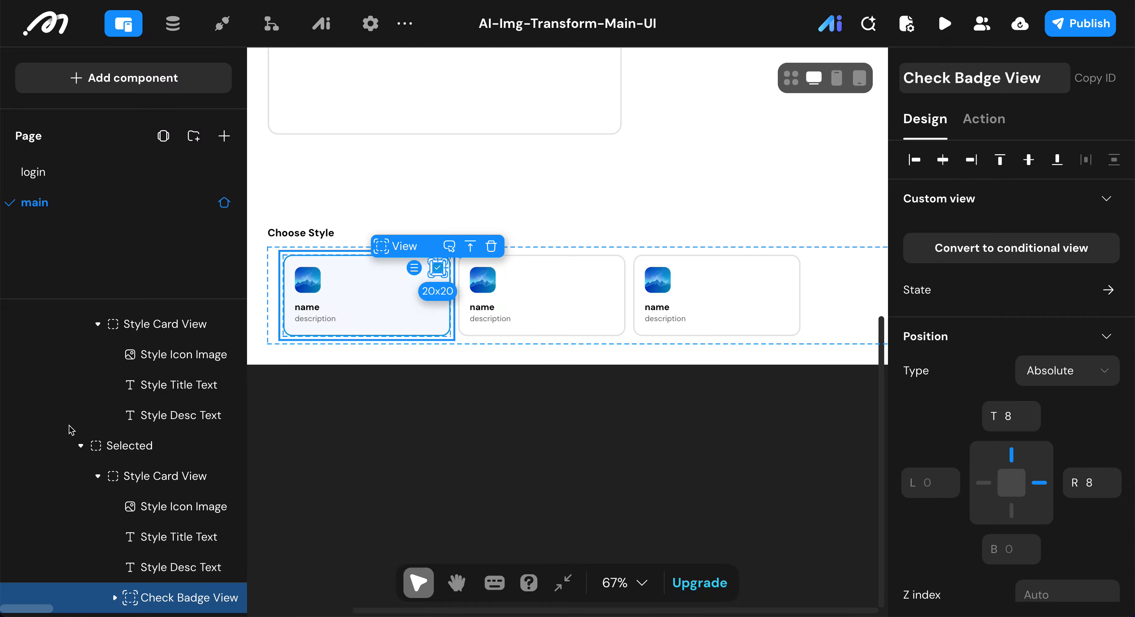
Step: Examine the size and style settings of the Style Select view and of the Image picker in the Image IO View
{"action": "scroll", "coordinate": [127, 370], "scroll_direction": "up", "scroll_amount": 3}
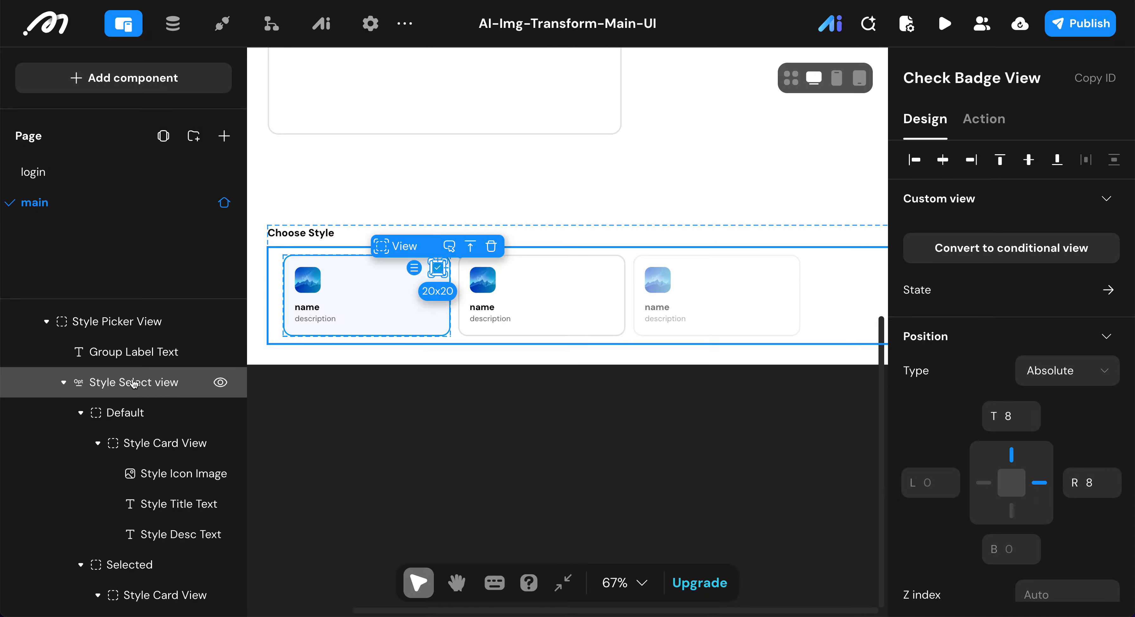
{"action": "left_click", "coordinate": [134, 384]}
{"action": "scroll", "coordinate": [995, 305], "scroll_direction": "down", "scroll_amount": 10}
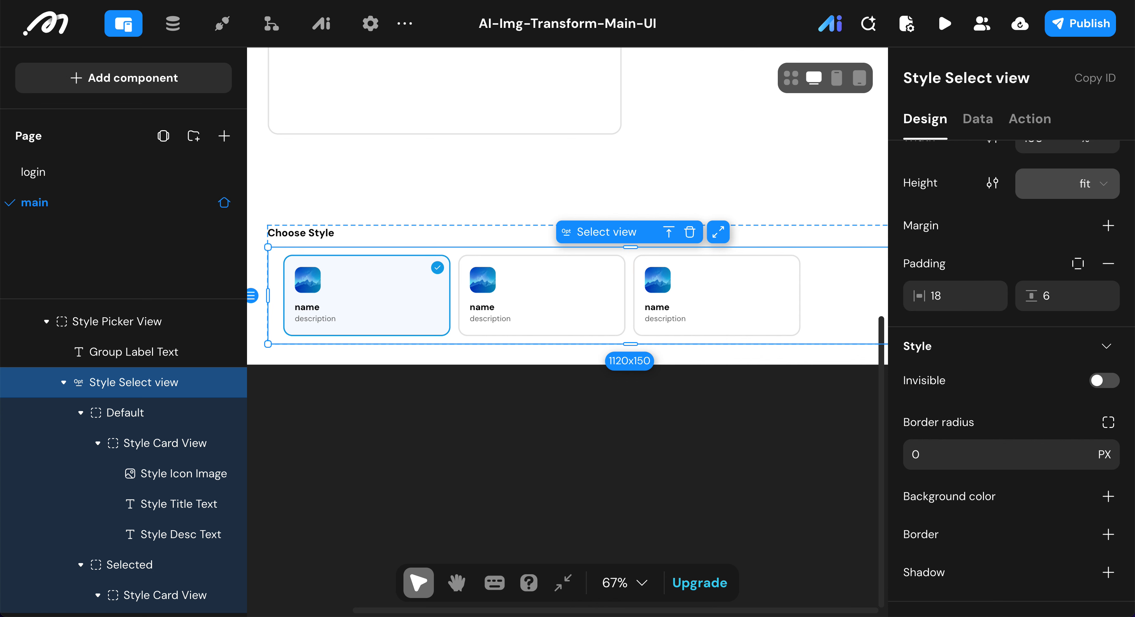
{"action": "left_click", "coordinate": [659, 181]}
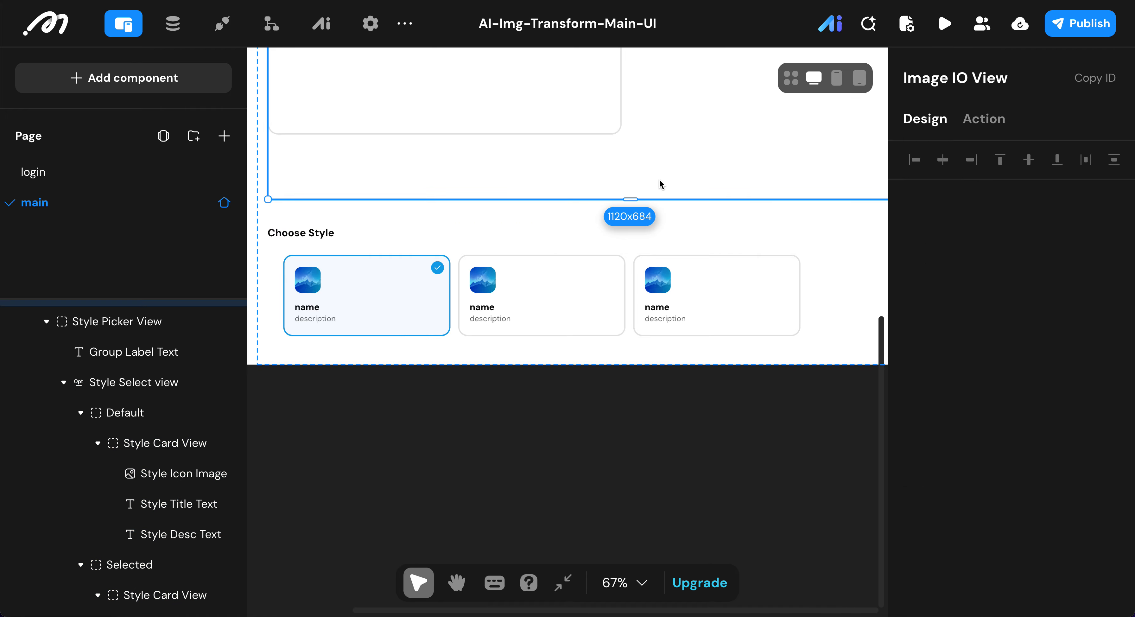
{"action": "scroll", "coordinate": [658, 181], "scroll_direction": "down", "scroll_amount": 2}
{"action": "scroll", "coordinate": [659, 181], "scroll_direction": "up", "scroll_amount": 4}
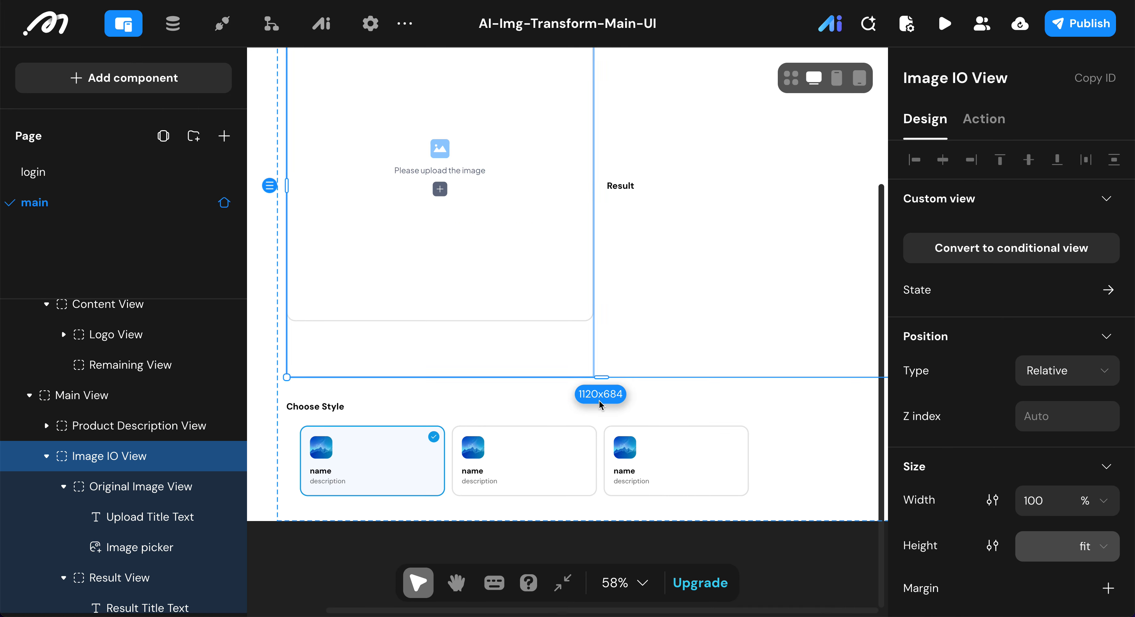
{"action": "left_click", "coordinate": [529, 259]}
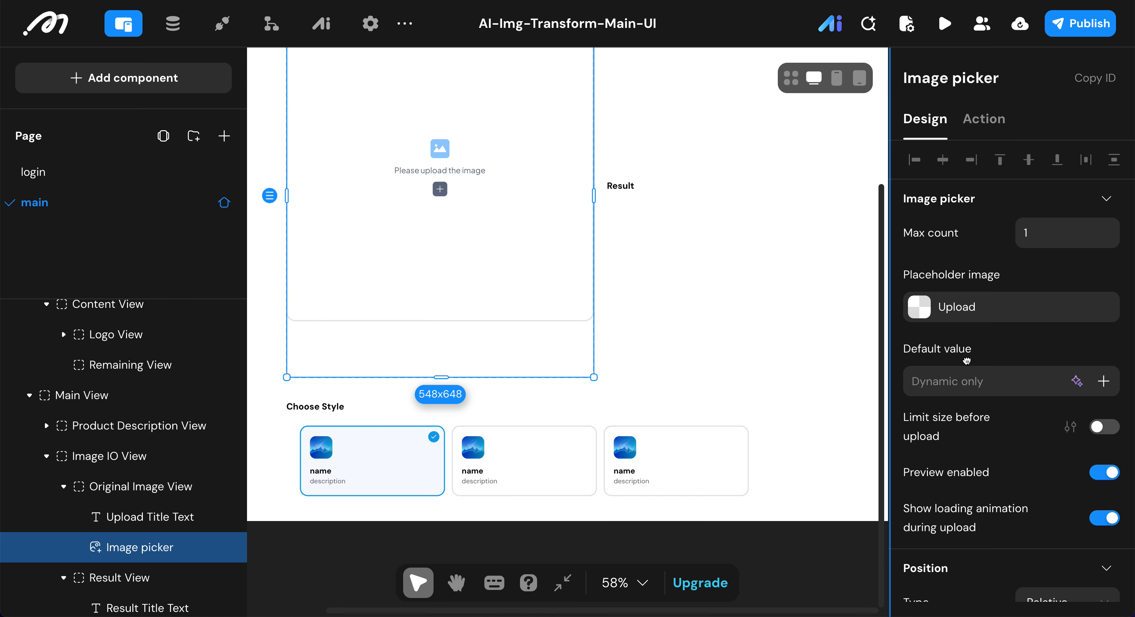
{"action": "scroll", "coordinate": [964, 361], "scroll_direction": "down", "scroll_amount": 5}
{"action": "scroll", "coordinate": [966, 363], "scroll_direction": "down", "scroll_amount": 5}
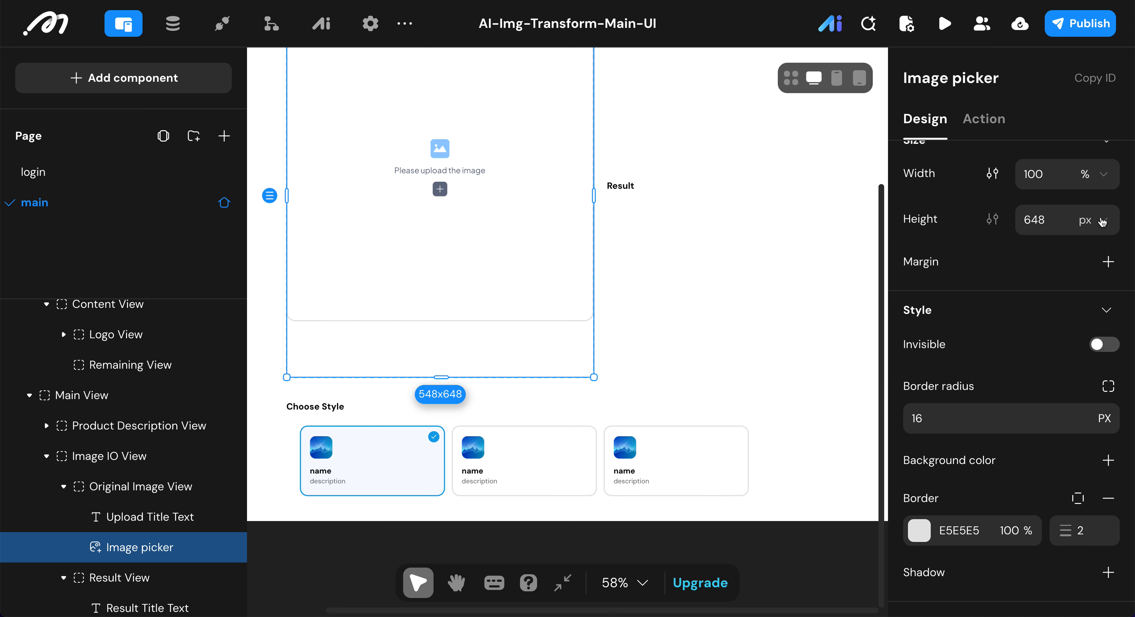
{"action": "left_click", "coordinate": [1081, 222]}
{"action": "left_click", "coordinate": [1083, 253]}
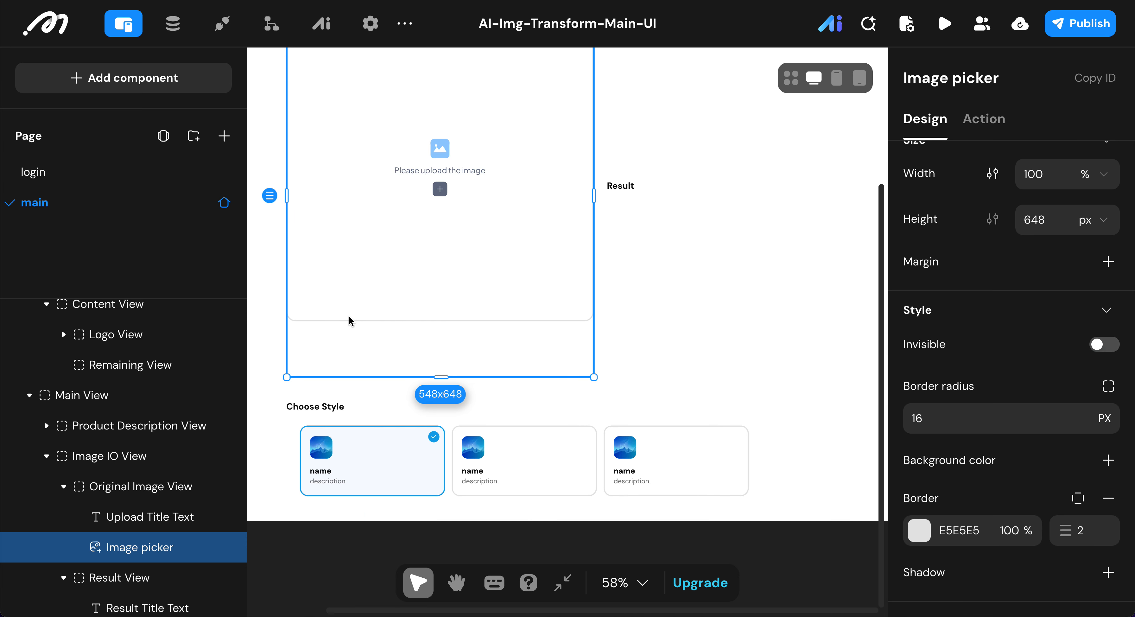
Step: Collapse the Image IO View and the Style Picker View in the component tree
{"action": "left_click", "coordinate": [283, 404]}
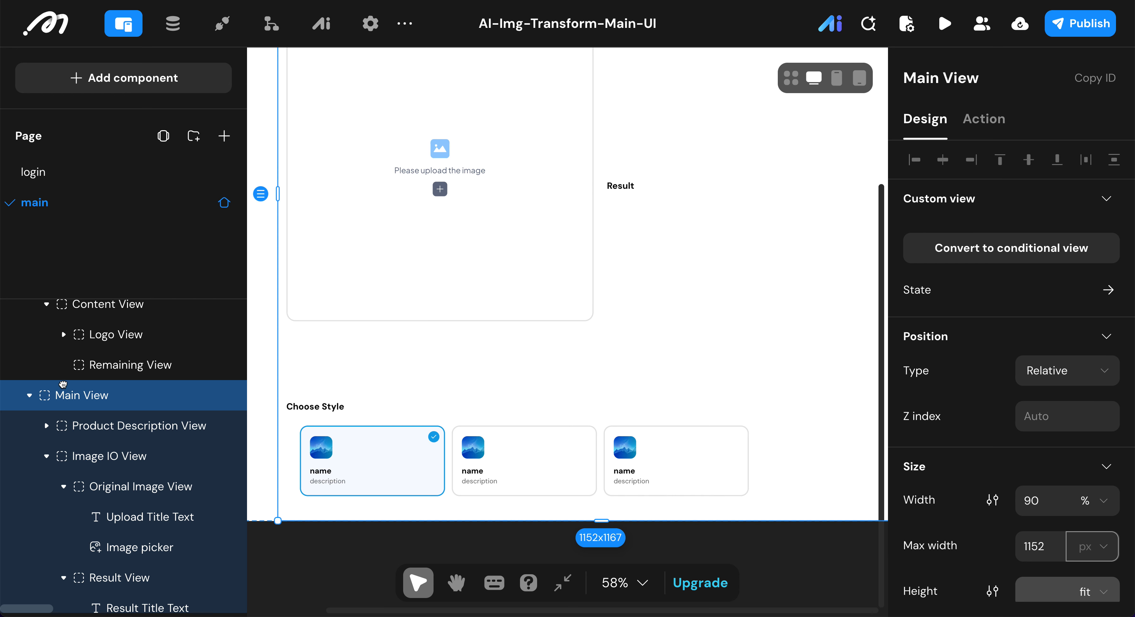
{"action": "left_click", "coordinate": [47, 456]}
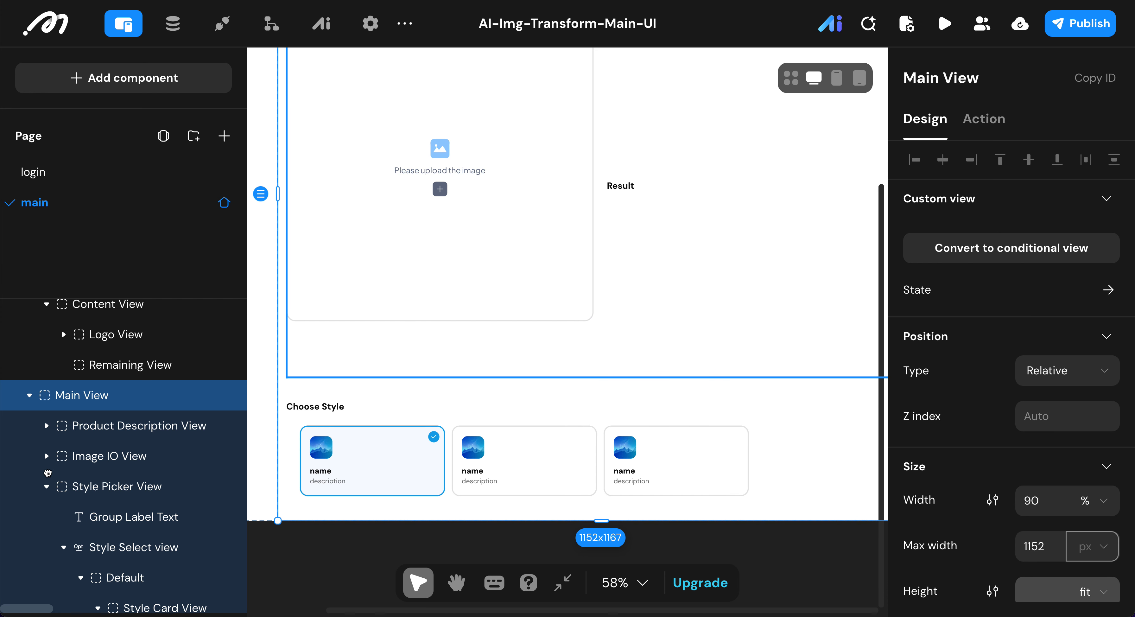
{"action": "left_click", "coordinate": [50, 489]}
{"action": "left_click", "coordinate": [46, 486]}
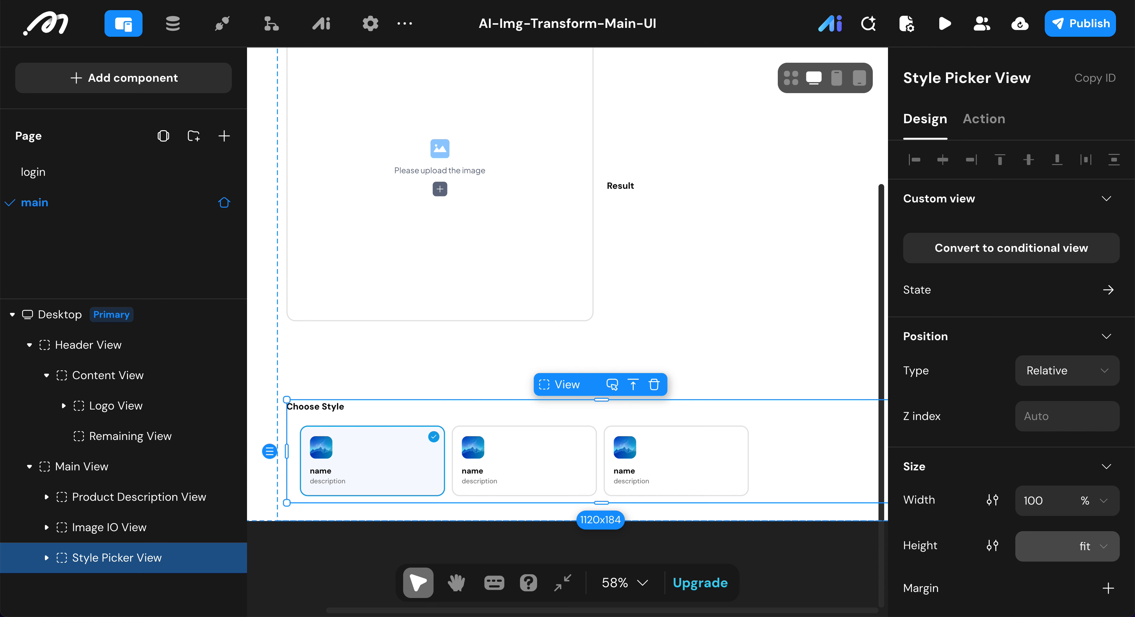
Step: Add a new View container inside the Main View, below the Style Picker View
{"action": "left_click", "coordinate": [178, 88]}
{"action": "scroll", "coordinate": [136, 305], "scroll_direction": "down", "scroll_amount": 10}
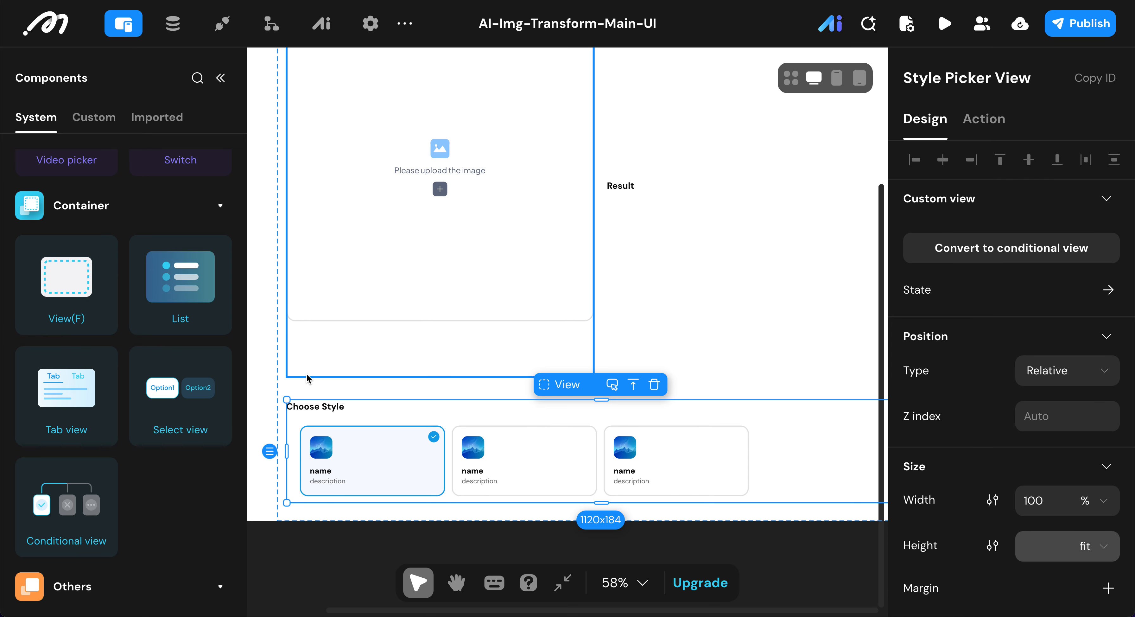
{"action": "left_click", "coordinate": [314, 391]}
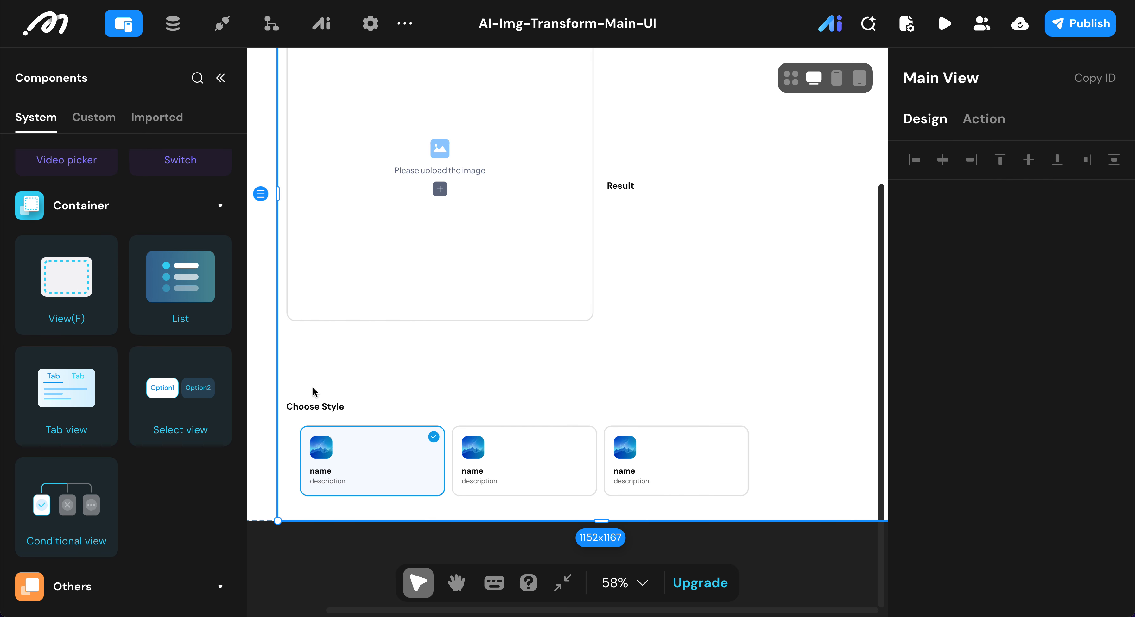
{"action": "double_click", "coordinate": [76, 277]}
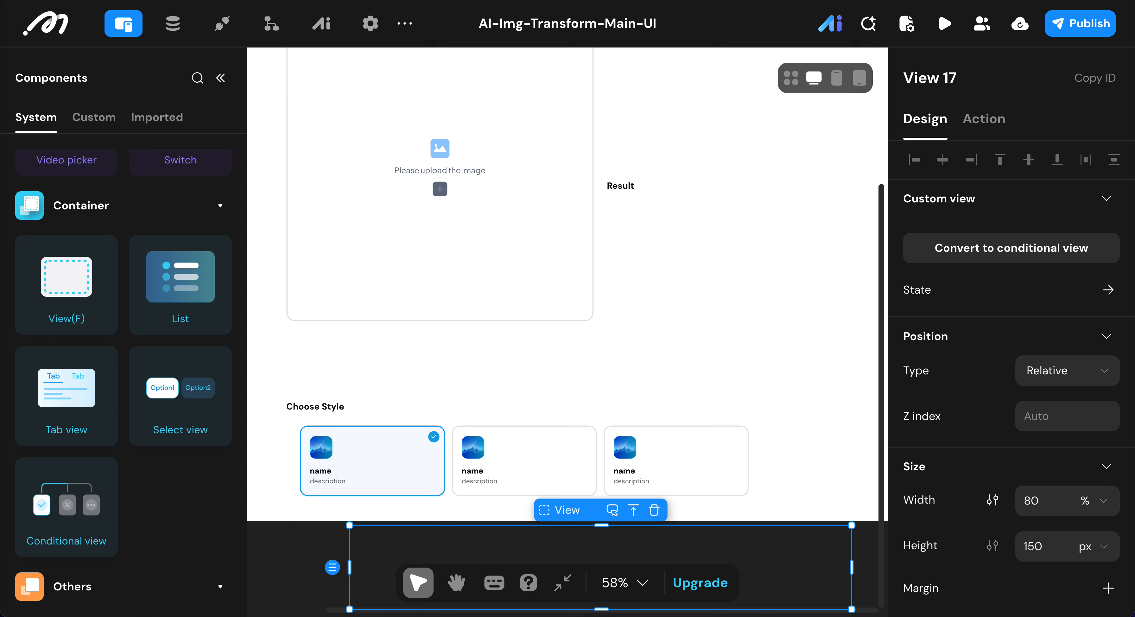
Step: Add another View container inside the Main View, below the empty light-blue View under the style cards
{"action": "left_click", "coordinate": [280, 364]}
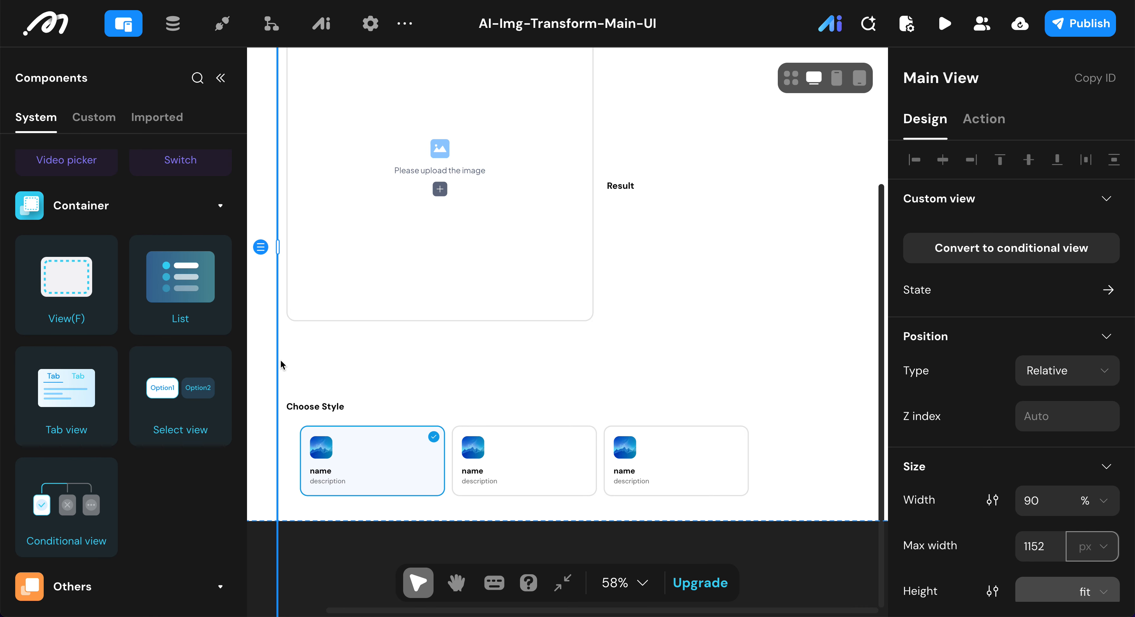
{"action": "scroll", "coordinate": [146, 397], "scroll_direction": "down", "scroll_amount": 4}
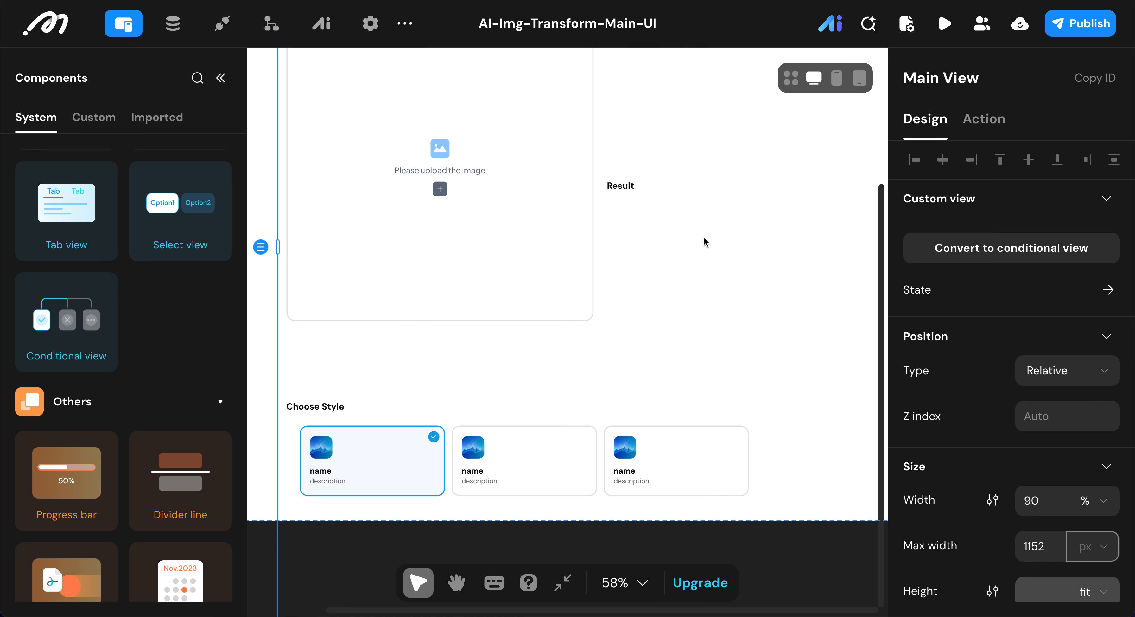
{"action": "scroll", "coordinate": [835, 243], "scroll_direction": "right", "scroll_amount": 5}
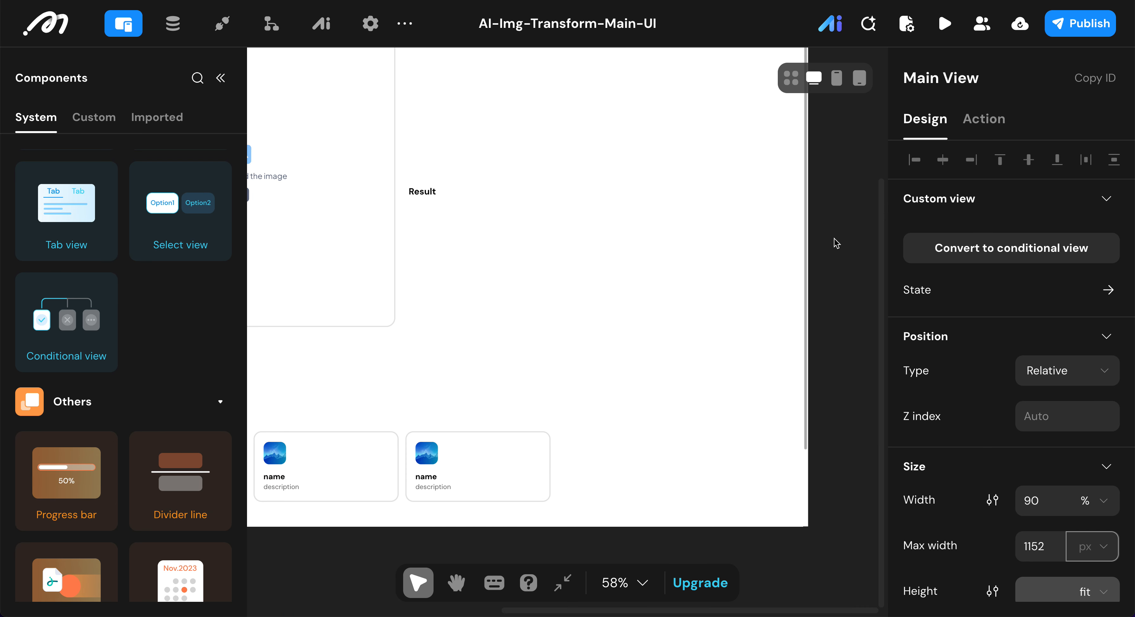
{"action": "left_click", "coordinate": [806, 227]}
{"action": "scroll", "coordinate": [806, 259], "scroll_direction": "down", "scroll_amount": 3}
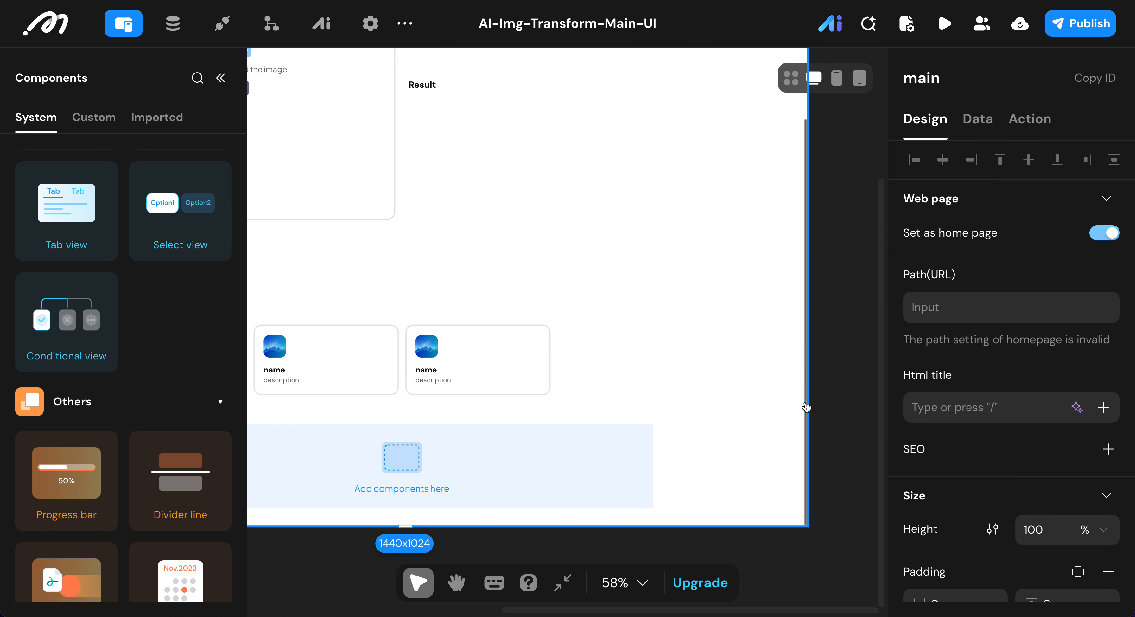
{"action": "scroll", "coordinate": [597, 387], "scroll_direction": "left", "scroll_amount": 5}
{"action": "scroll", "coordinate": [598, 387], "scroll_direction": "down", "scroll_amount": 3}
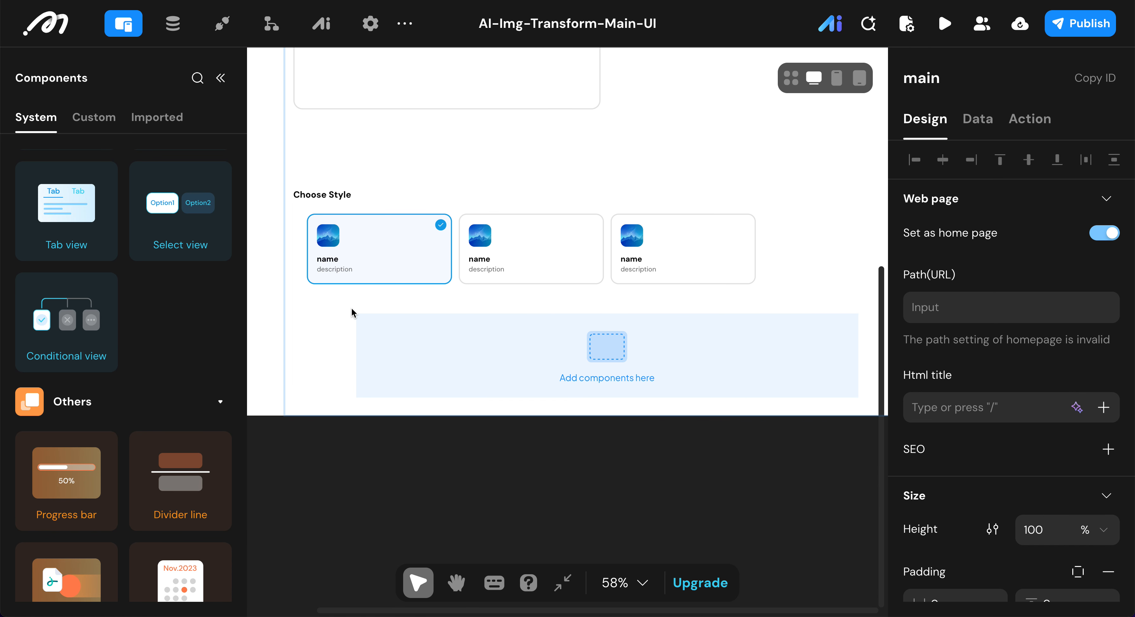
{"action": "left_click", "coordinate": [299, 298]}
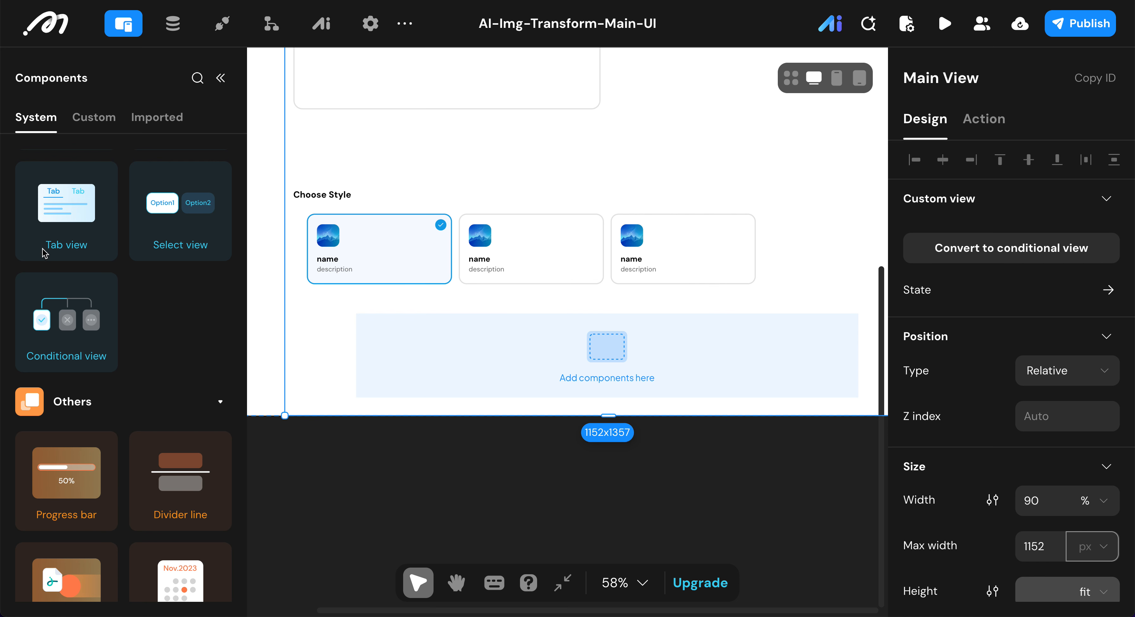
{"action": "scroll", "coordinate": [161, 275], "scroll_direction": "up", "scroll_amount": 10}
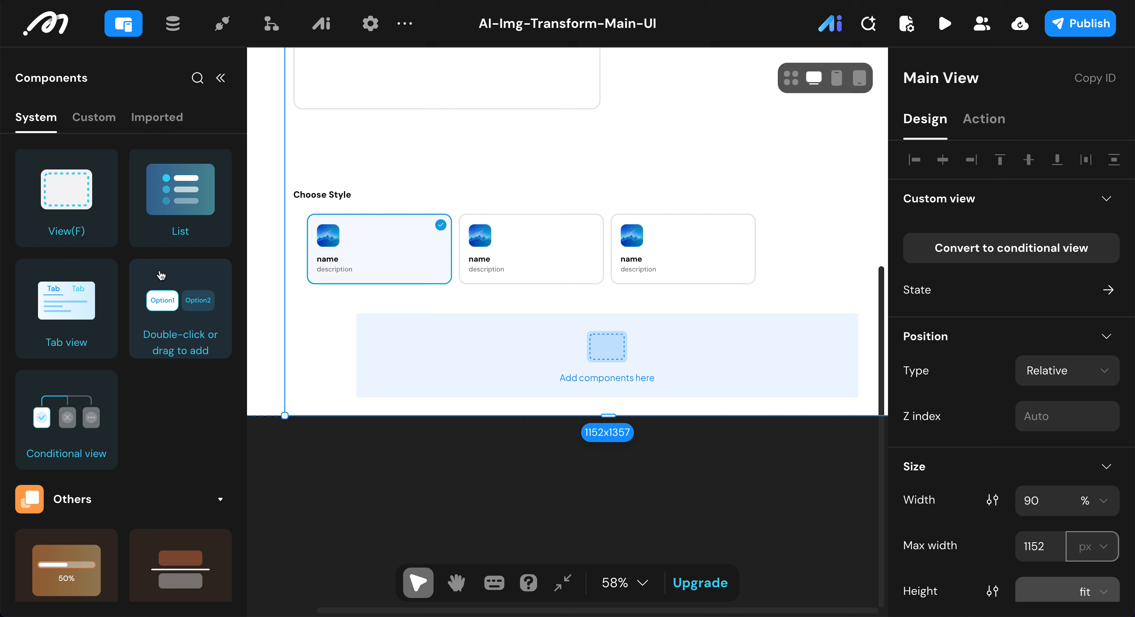
{"action": "scroll", "coordinate": [161, 276], "scroll_direction": "up", "scroll_amount": 2}
{"action": "scroll", "coordinate": [161, 275], "scroll_direction": "down", "scroll_amount": 5}
{"action": "scroll", "coordinate": [161, 275], "scroll_direction": "up", "scroll_amount": 5}
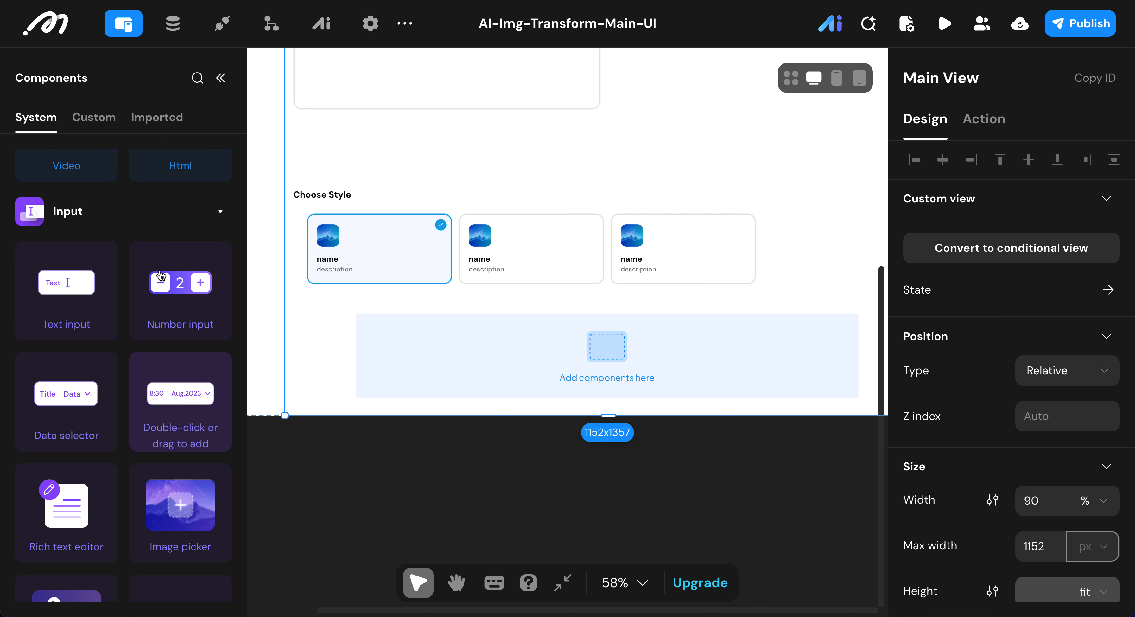
{"action": "scroll", "coordinate": [161, 275], "scroll_direction": "down", "scroll_amount": 10}
{"action": "scroll", "coordinate": [161, 276], "scroll_direction": "down", "scroll_amount": 2}
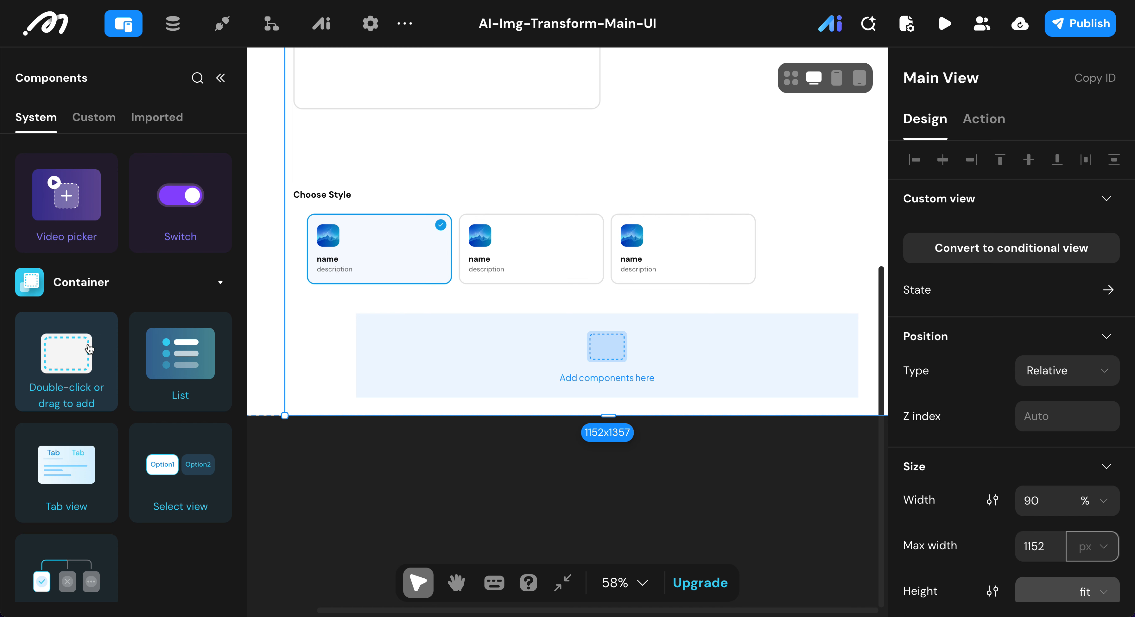
{"action": "double_click", "coordinate": [89, 348]}
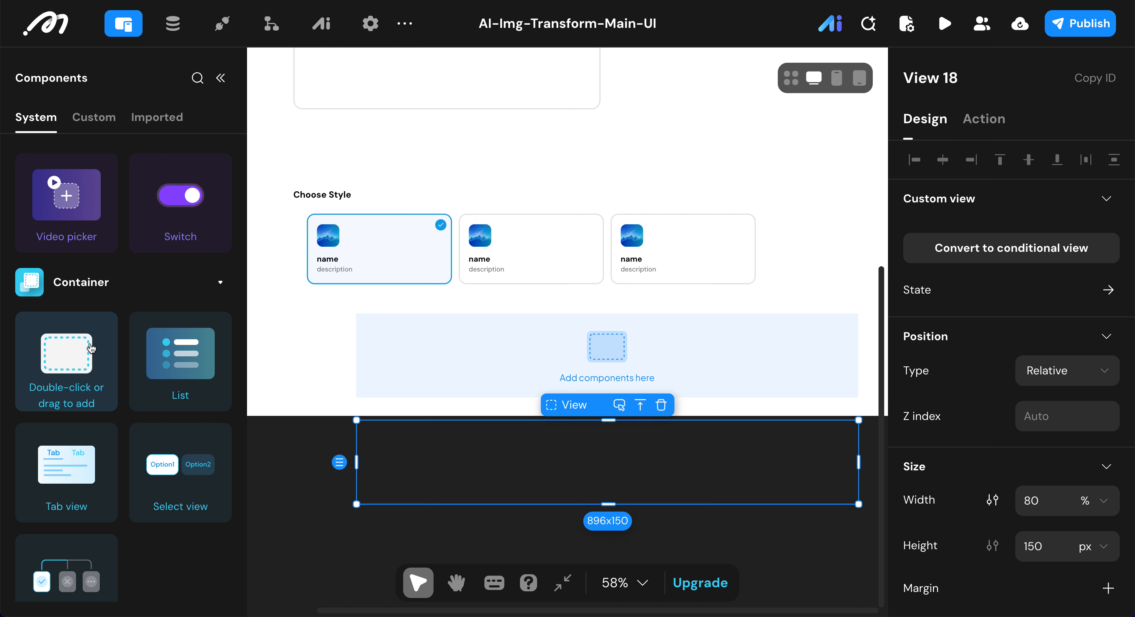
Step: Set the new bottom View's width to 100% and its height to fit
{"action": "left_click", "coordinate": [1044, 497]}
{"action": "type", "text": "100"}
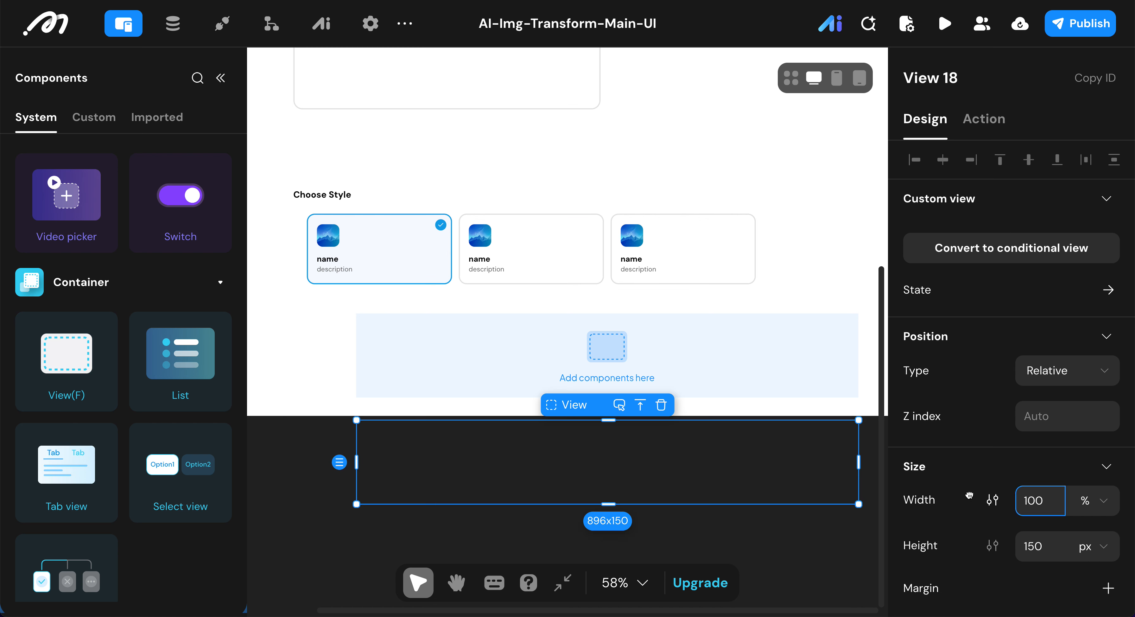
{"action": "key", "text": "Return"}
{"action": "left_click", "coordinate": [1084, 544]}
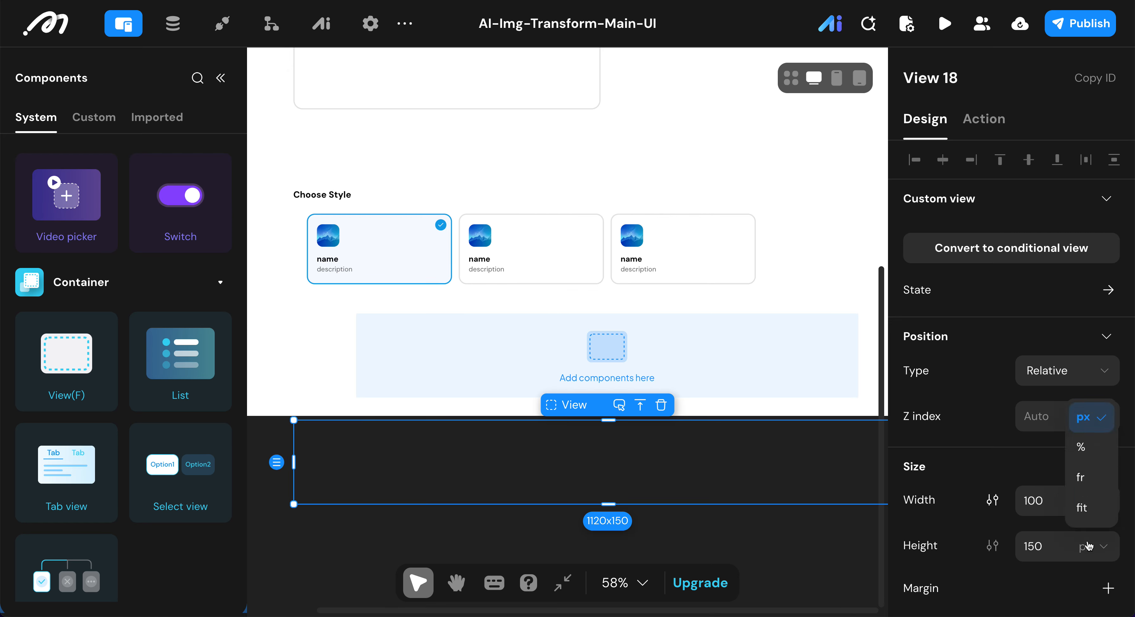
{"action": "left_click", "coordinate": [1088, 507]}
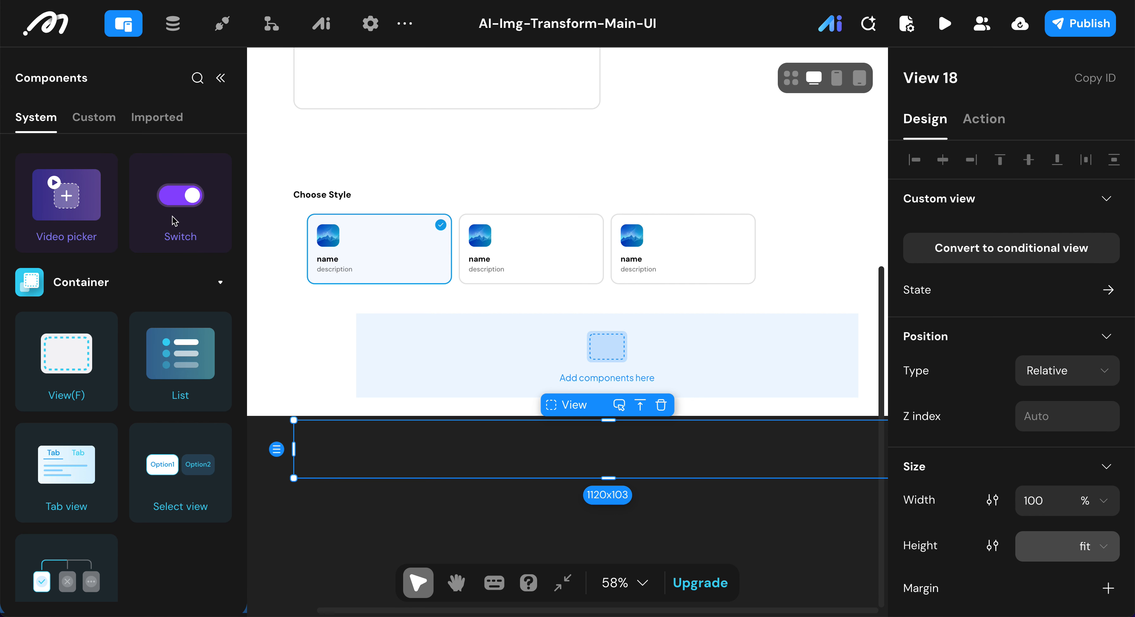
Step: Give the bottom View a border radius of 14 px
{"action": "scroll", "coordinate": [1003, 360], "scroll_direction": "down", "scroll_amount": 10}
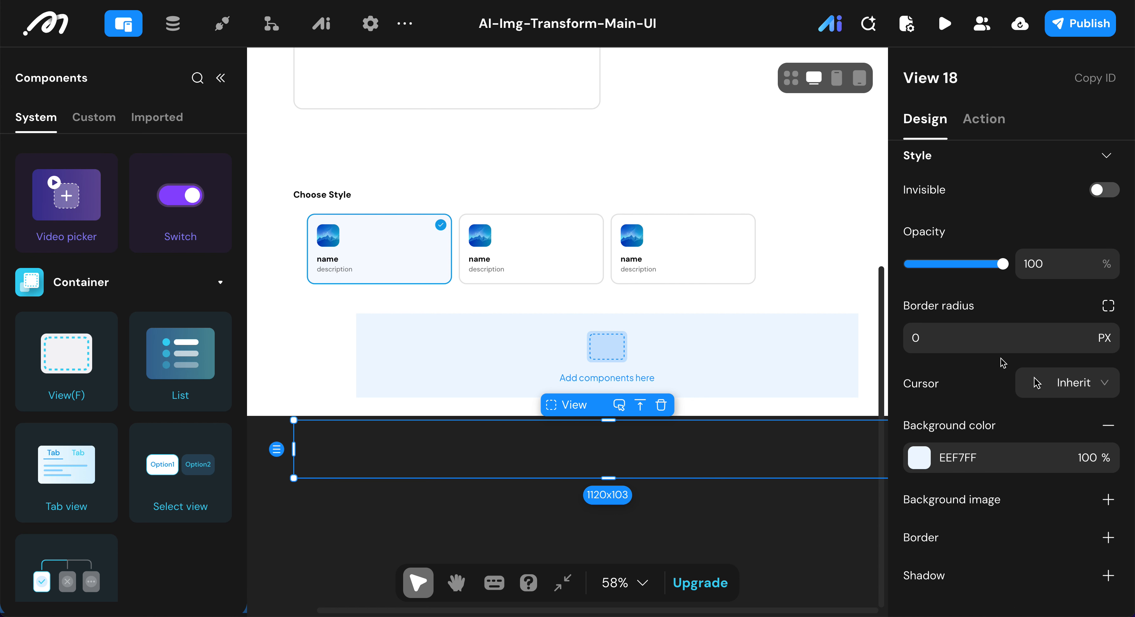
{"action": "scroll", "coordinate": [991, 359], "scroll_direction": "down", "scroll_amount": 1}
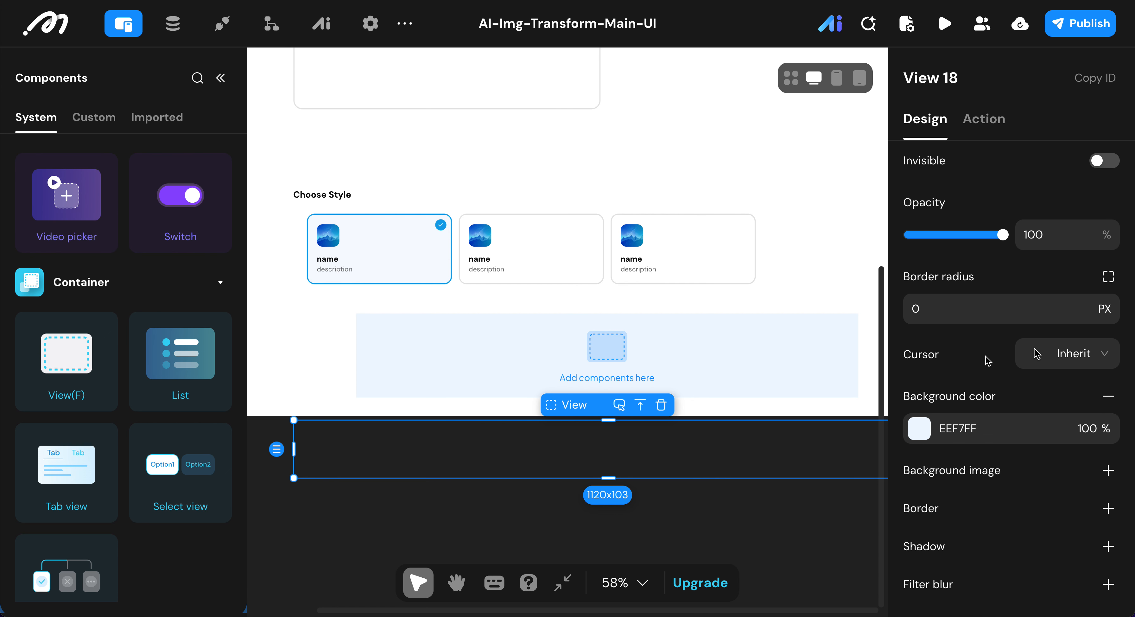
{"action": "left_click", "coordinate": [948, 308]}
{"action": "type", "text": "14"}
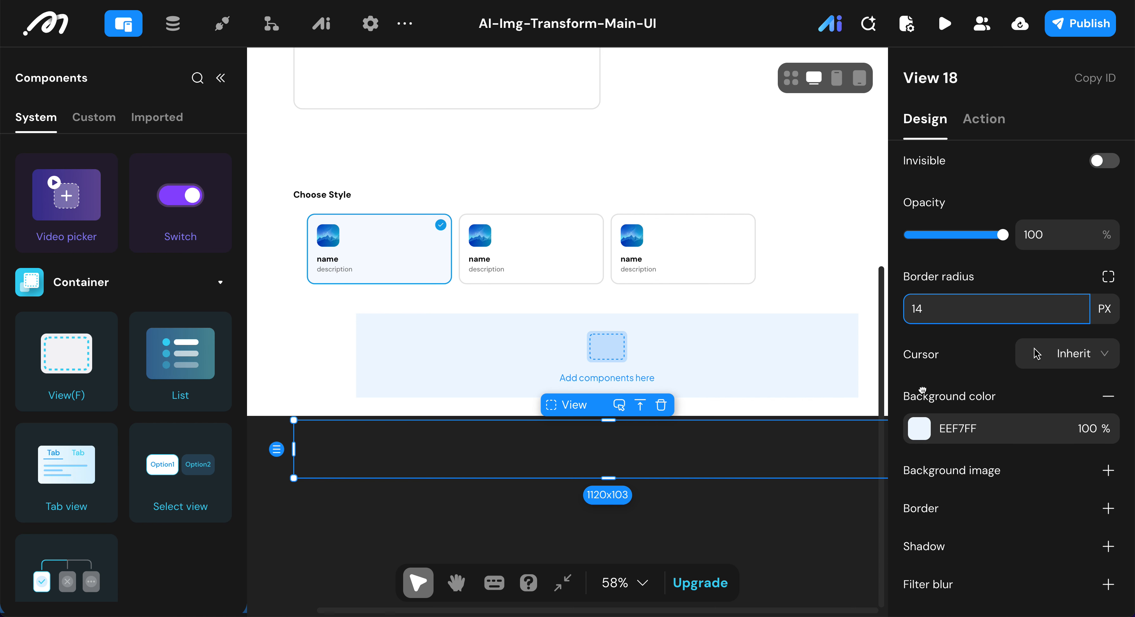
Step: Set the bottom View's background color to light grey E5E5E5 and check it on the page
{"action": "left_click", "coordinate": [923, 430]}
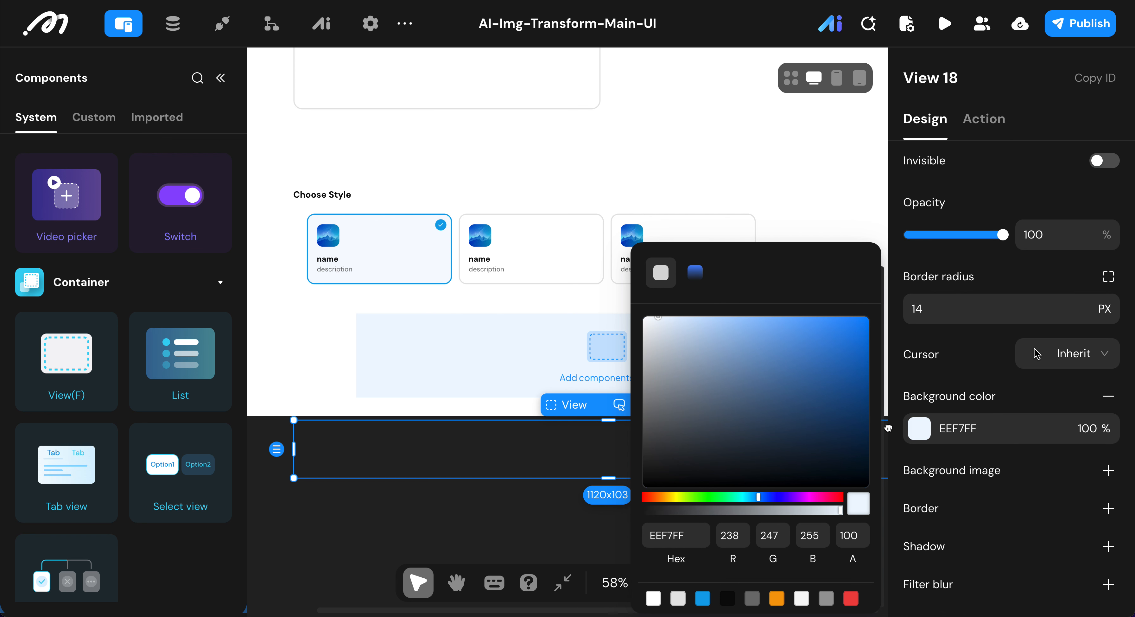
{"action": "left_click", "coordinate": [678, 598]}
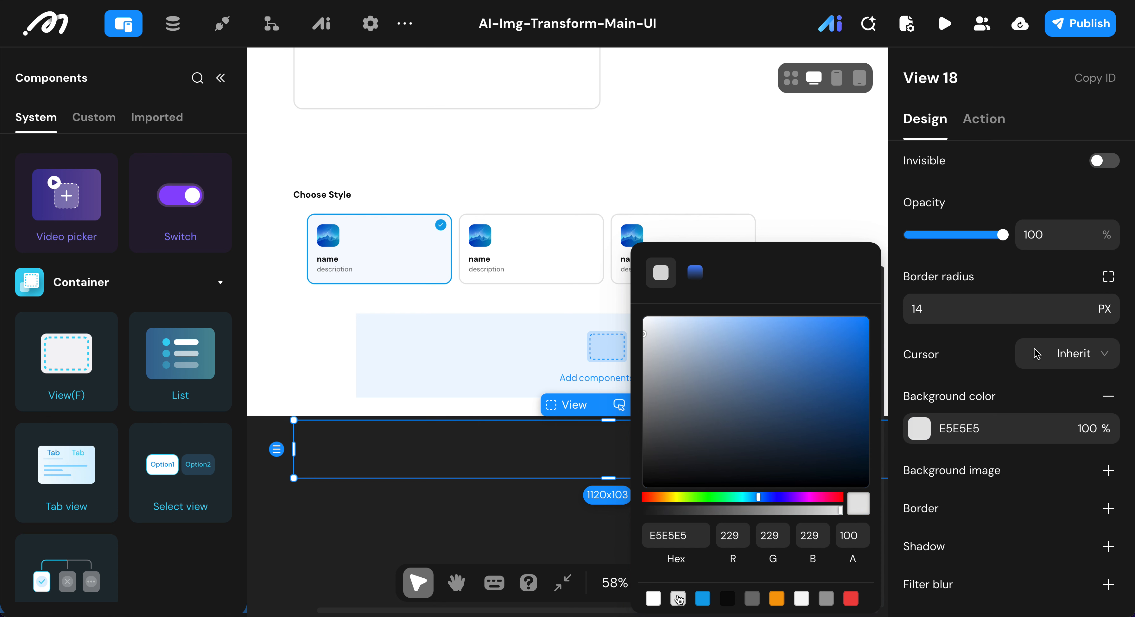
{"action": "left_click", "coordinate": [965, 389]}
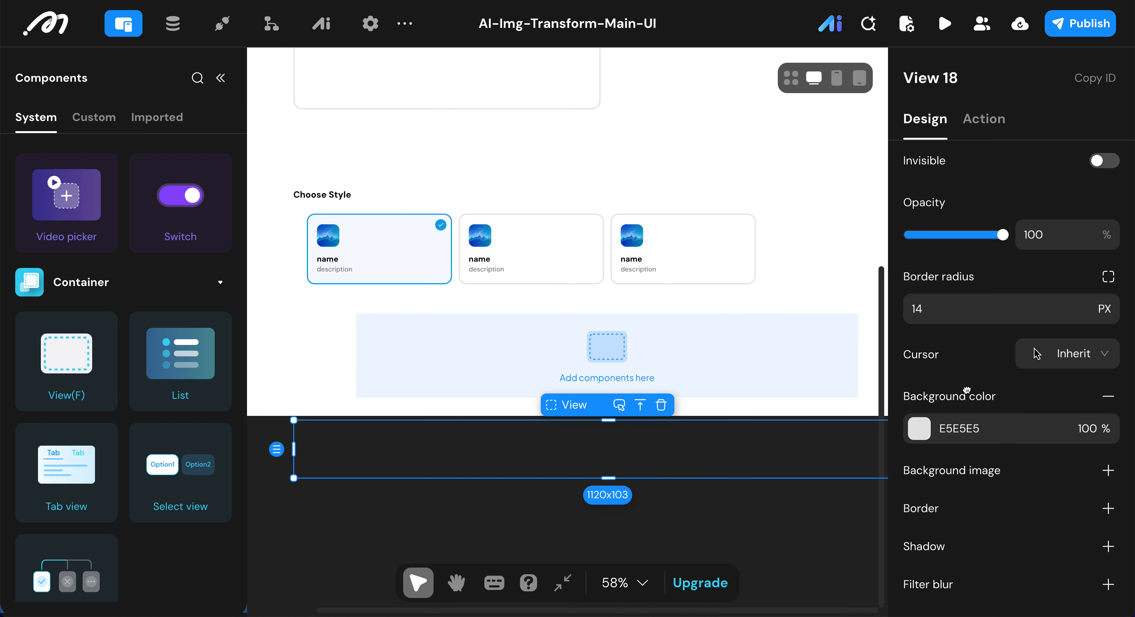
{"action": "scroll", "coordinate": [793, 348], "scroll_direction": "right", "scroll_amount": 5}
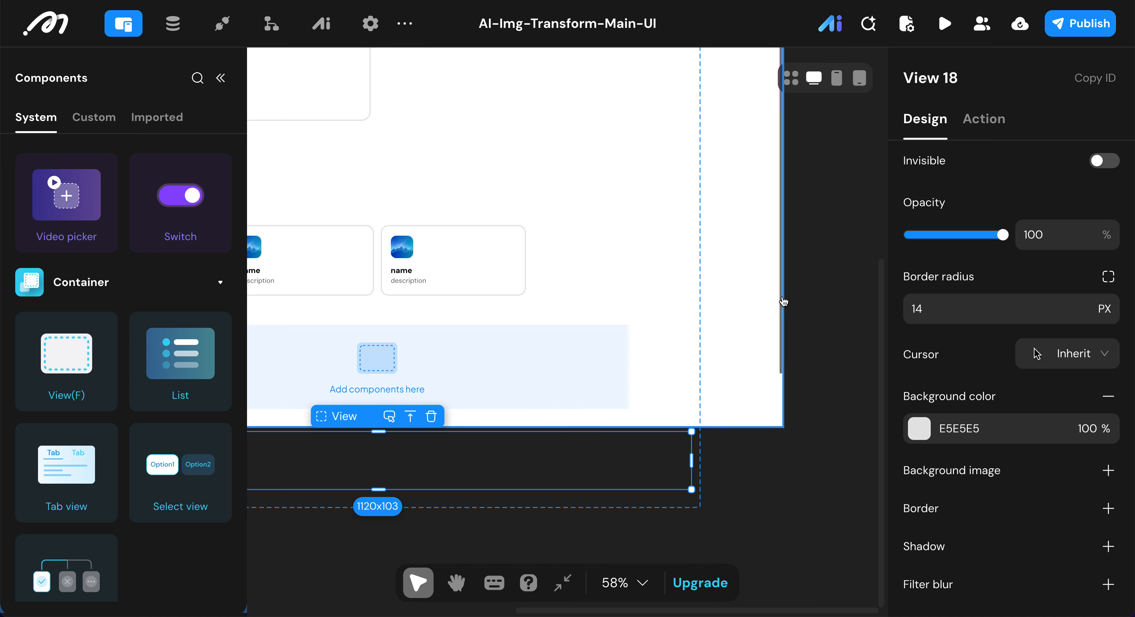
{"action": "left_click_drag", "start_coordinate": [781, 300], "coordinate": [778, 440]}
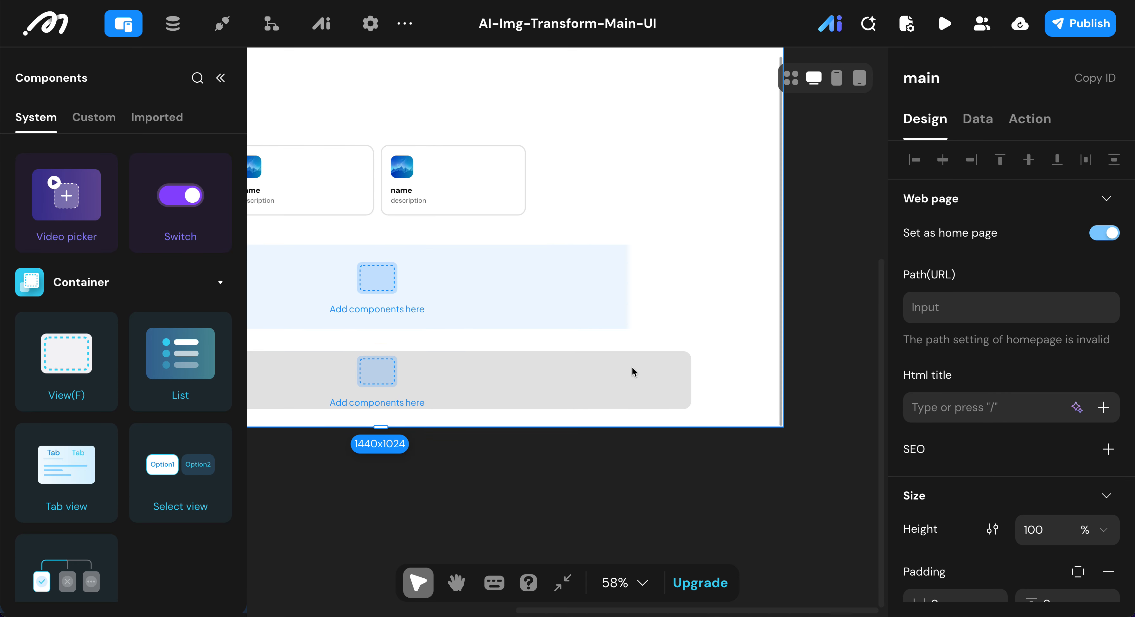
{"action": "scroll", "coordinate": [633, 371], "scroll_direction": "left", "scroll_amount": 1}
{"action": "scroll", "coordinate": [632, 371], "scroll_direction": "left", "scroll_amount": 2}
Step: Remove the bottom View's background color and add a border in light grey E5E5E5
{"action": "left_click", "coordinate": [655, 327]}
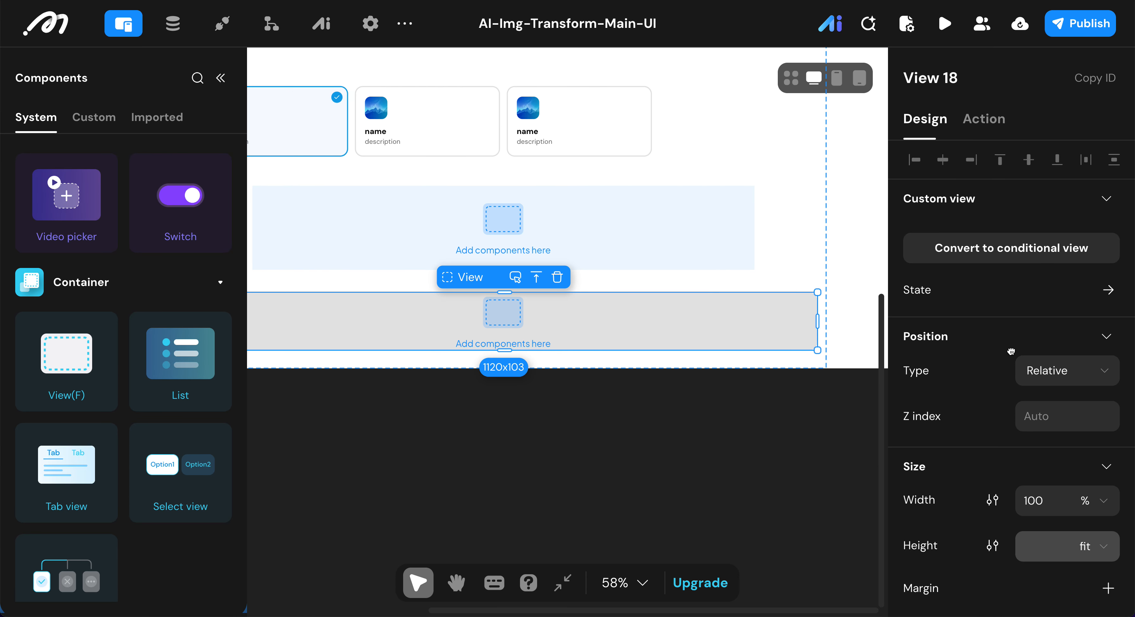
{"action": "scroll", "coordinate": [1036, 370], "scroll_direction": "down", "scroll_amount": 5}
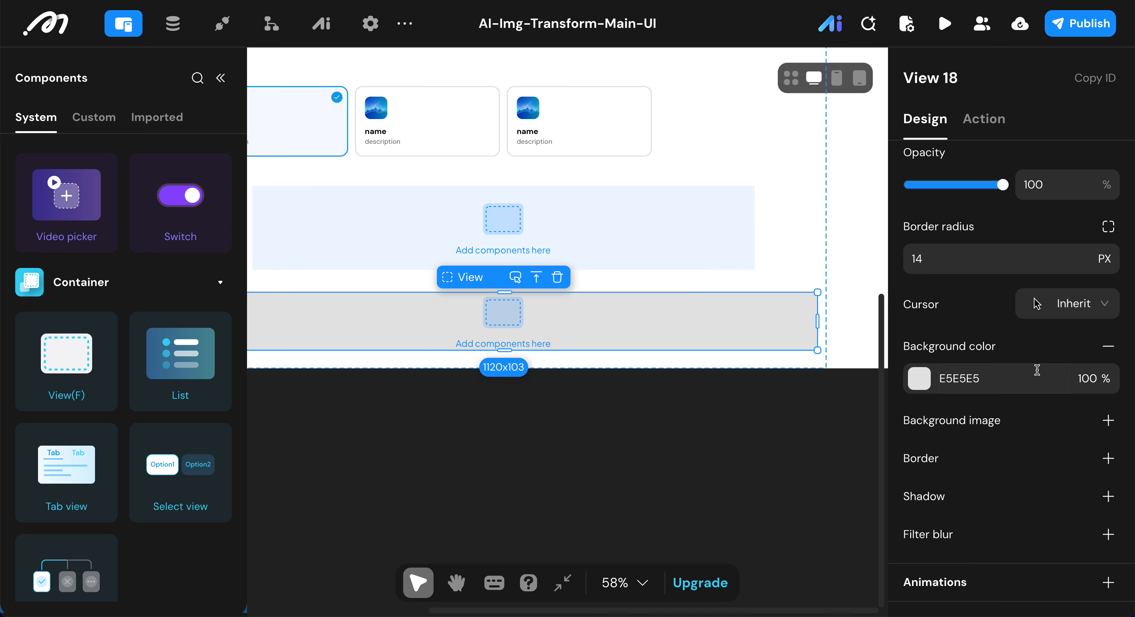
{"action": "left_click", "coordinate": [1108, 343]}
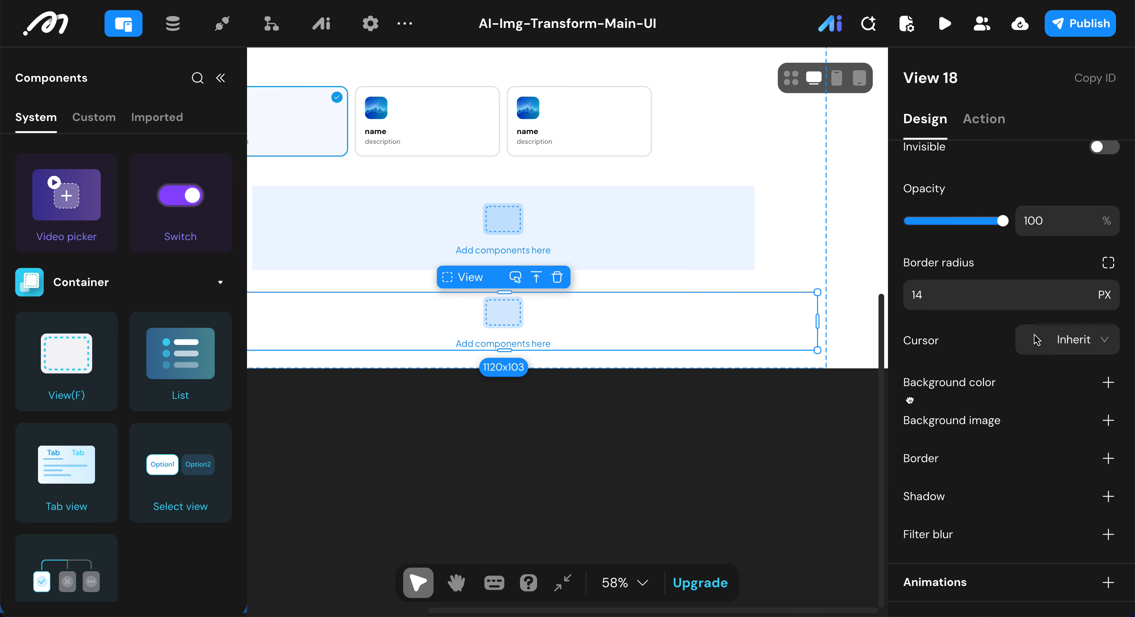
{"action": "left_click", "coordinate": [1108, 458]}
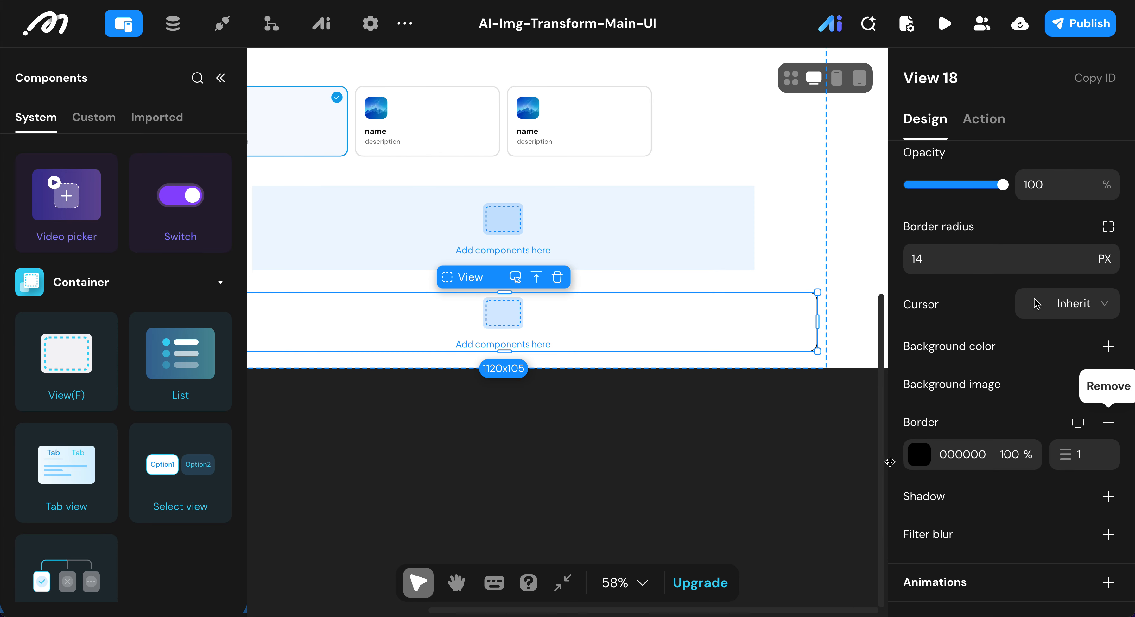
{"action": "left_click", "coordinate": [920, 458]}
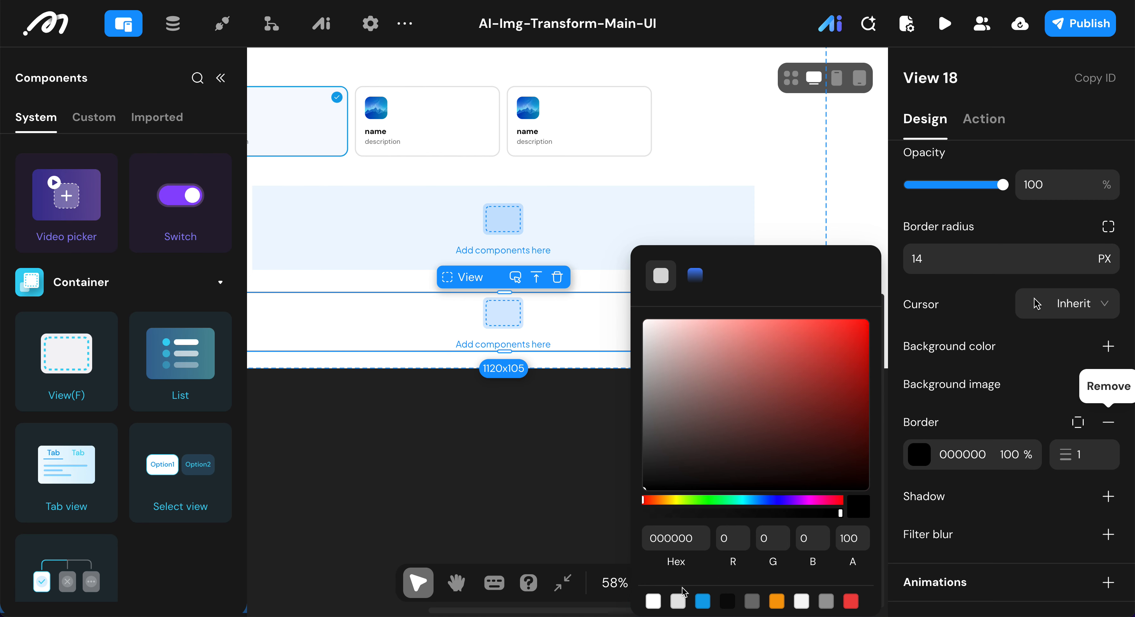
{"action": "left_click", "coordinate": [679, 601]}
{"action": "left_click", "coordinate": [1031, 416]}
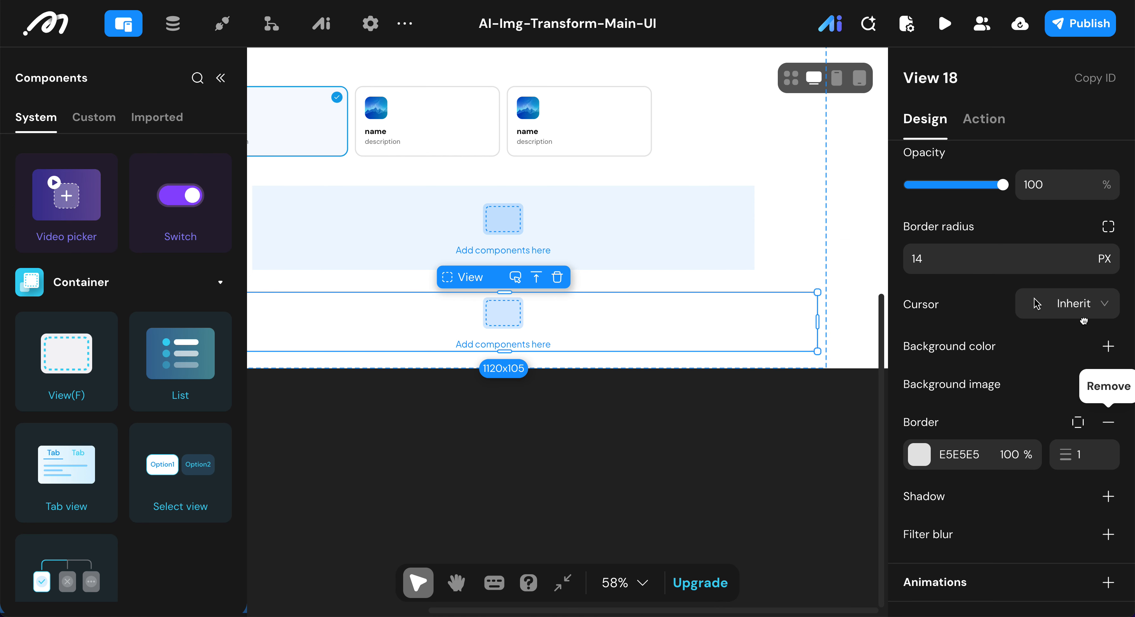
Step: Set the bordered View's overflow to Hidden
{"action": "scroll", "coordinate": [1074, 334], "scroll_direction": "up", "scroll_amount": 3}
{"action": "scroll", "coordinate": [1083, 320], "scroll_direction": "up", "scroll_amount": 1}
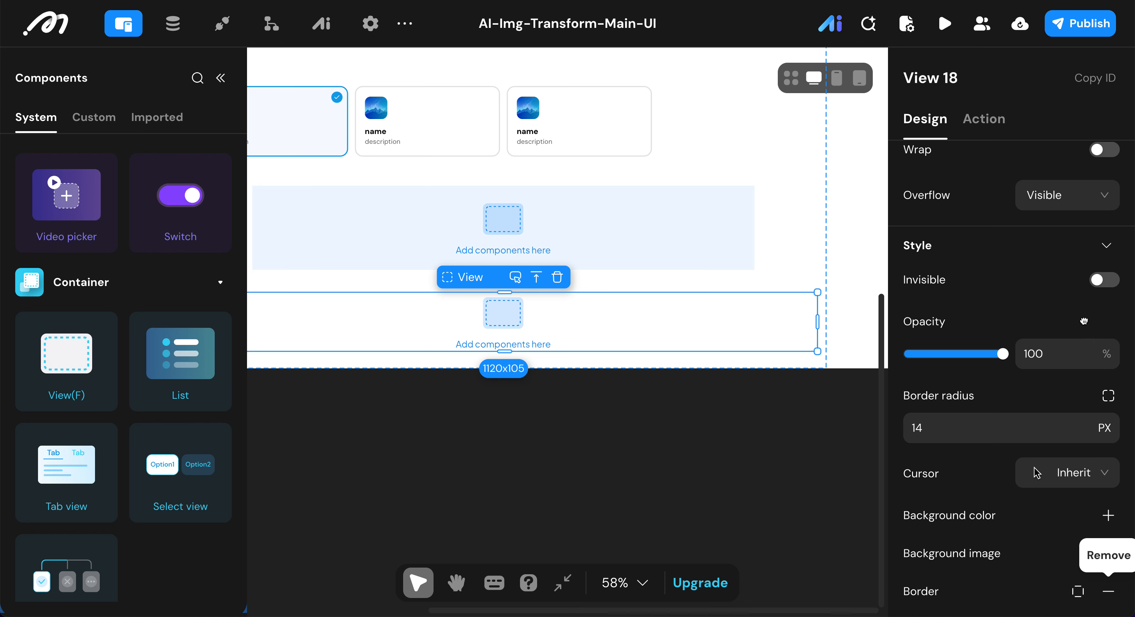
{"action": "left_click", "coordinate": [1091, 194]}
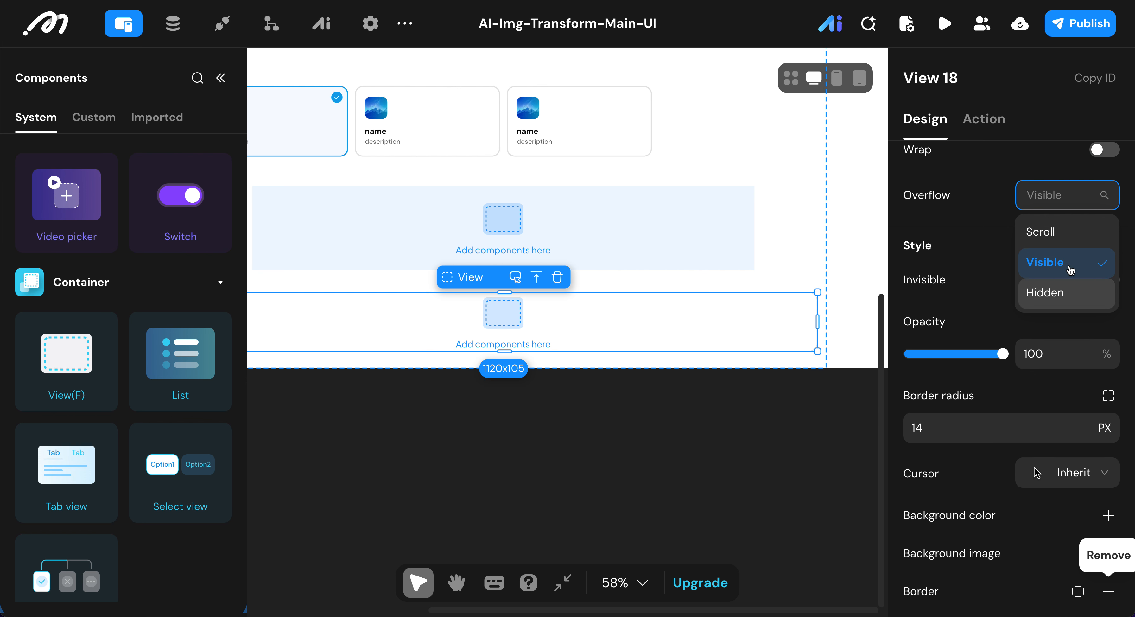
{"action": "left_click", "coordinate": [1059, 301]}
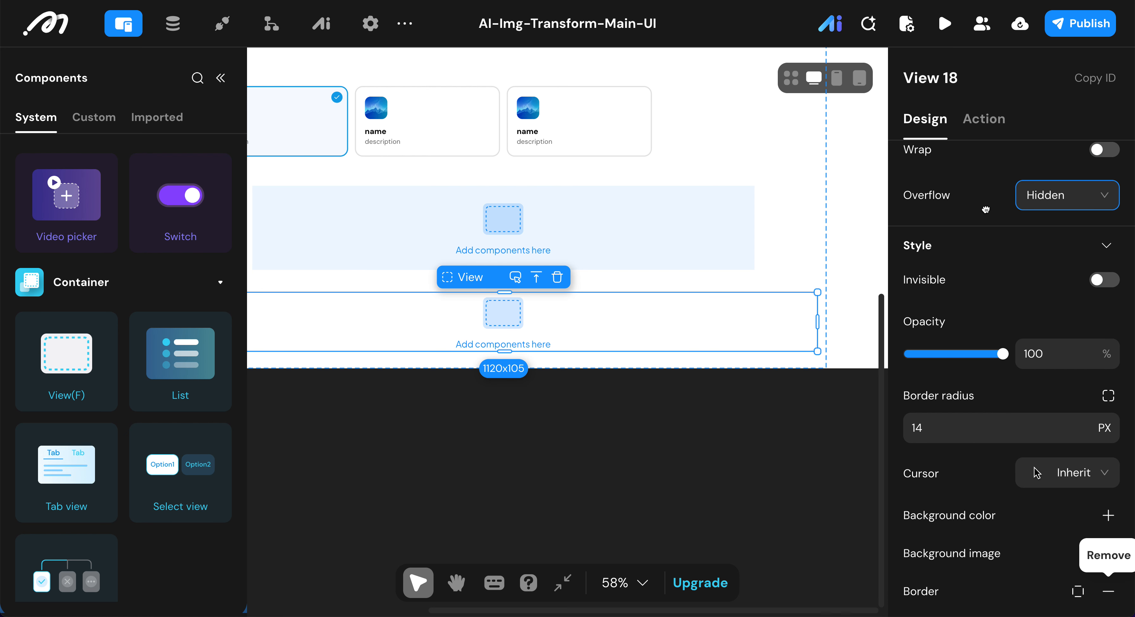
{"action": "scroll", "coordinate": [985, 209], "scroll_direction": "down", "scroll_amount": 4}
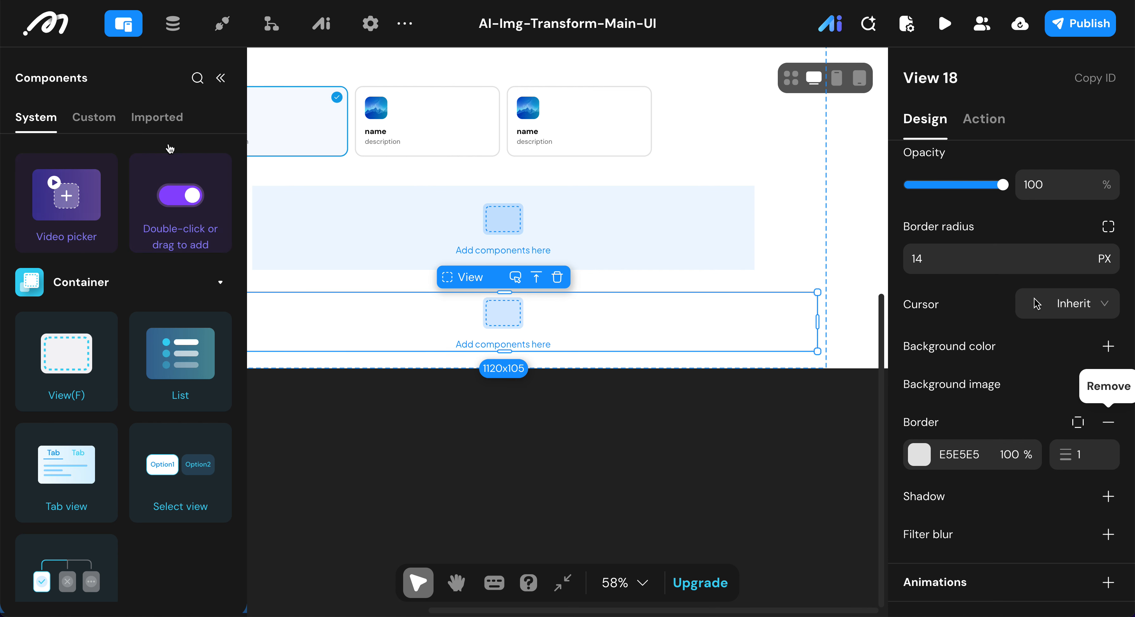
Step: Add two View containers stacked inside the bordered View at the bottom of the Main View
{"action": "double_click", "coordinate": [69, 346]}
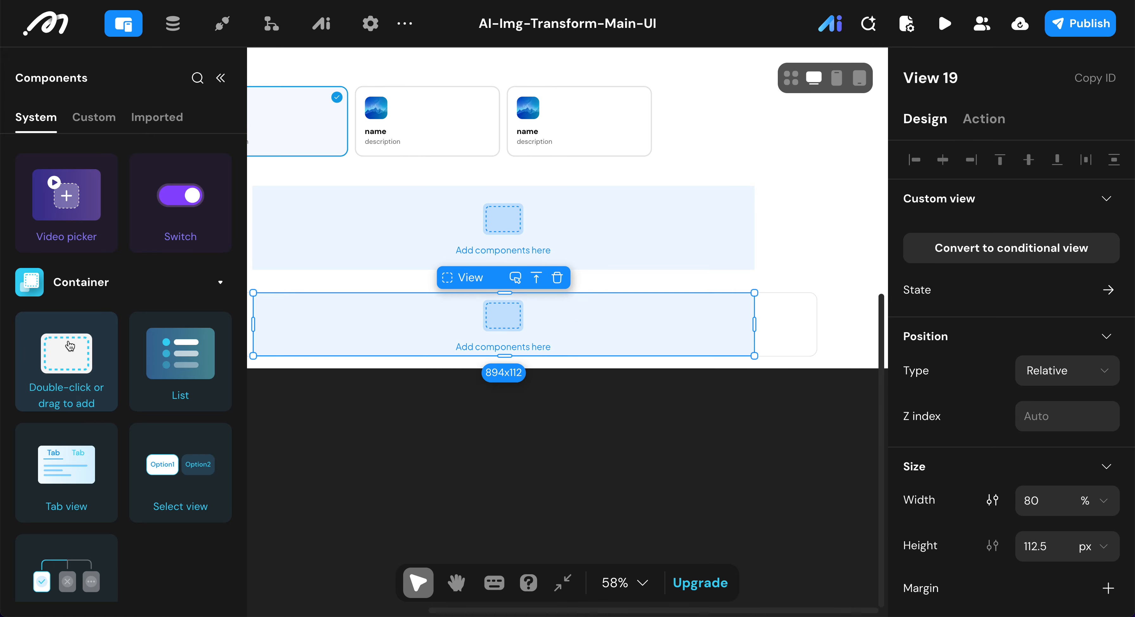
{"action": "left_click", "coordinate": [780, 327]}
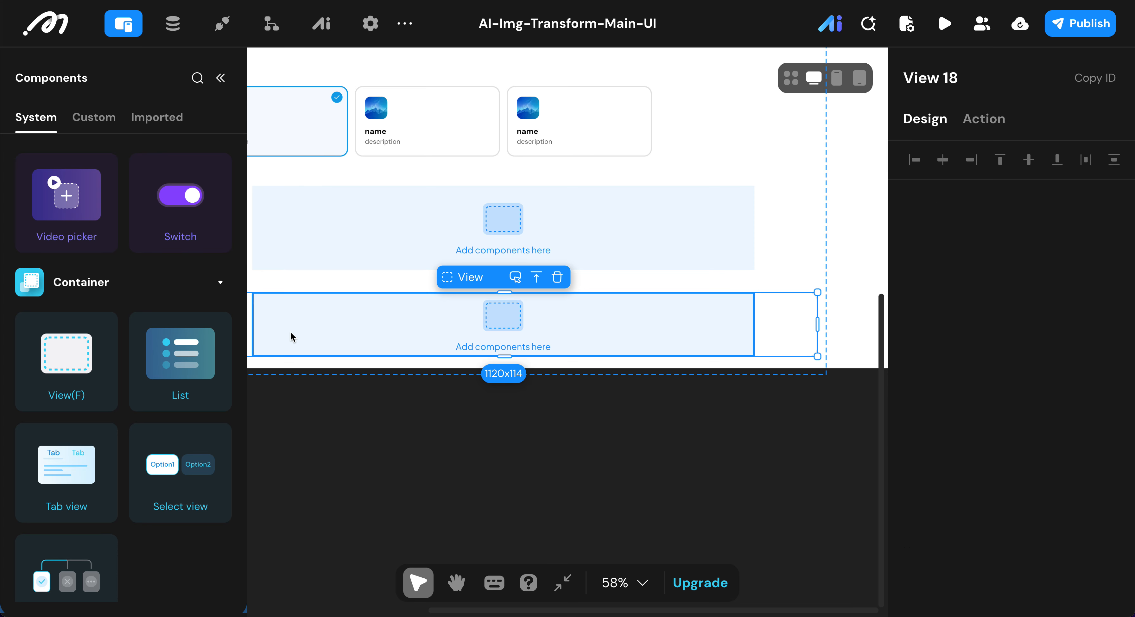
{"action": "double_click", "coordinate": [69, 354]}
Step: Set the width of the upper View inside the bordered View to 100%
{"action": "left_click", "coordinate": [694, 314]}
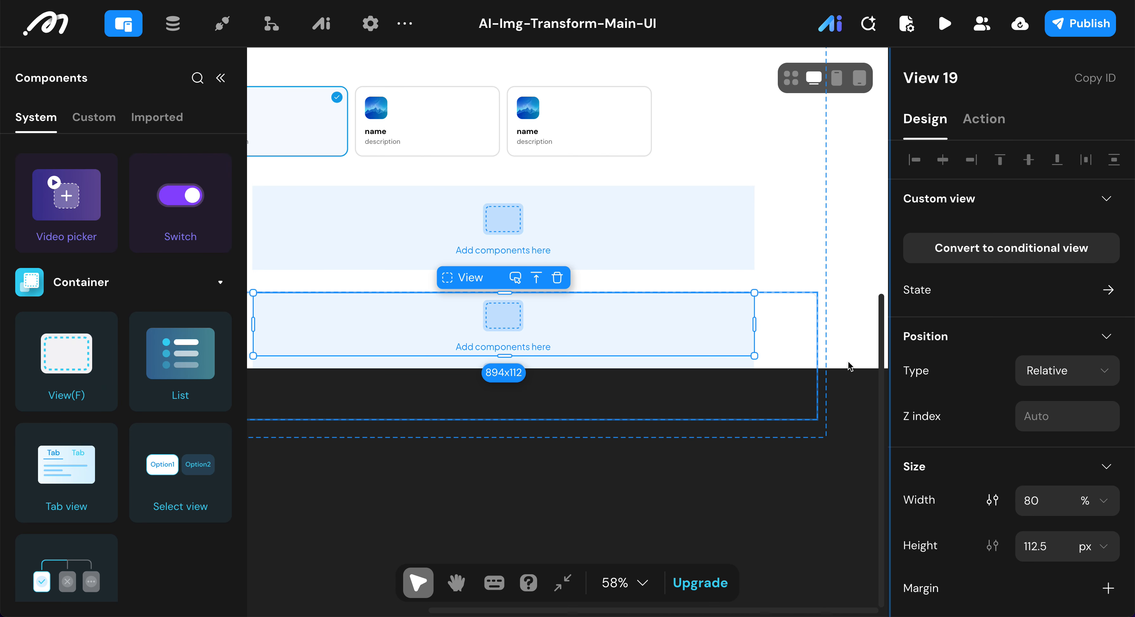
{"action": "left_click", "coordinate": [1047, 499]}
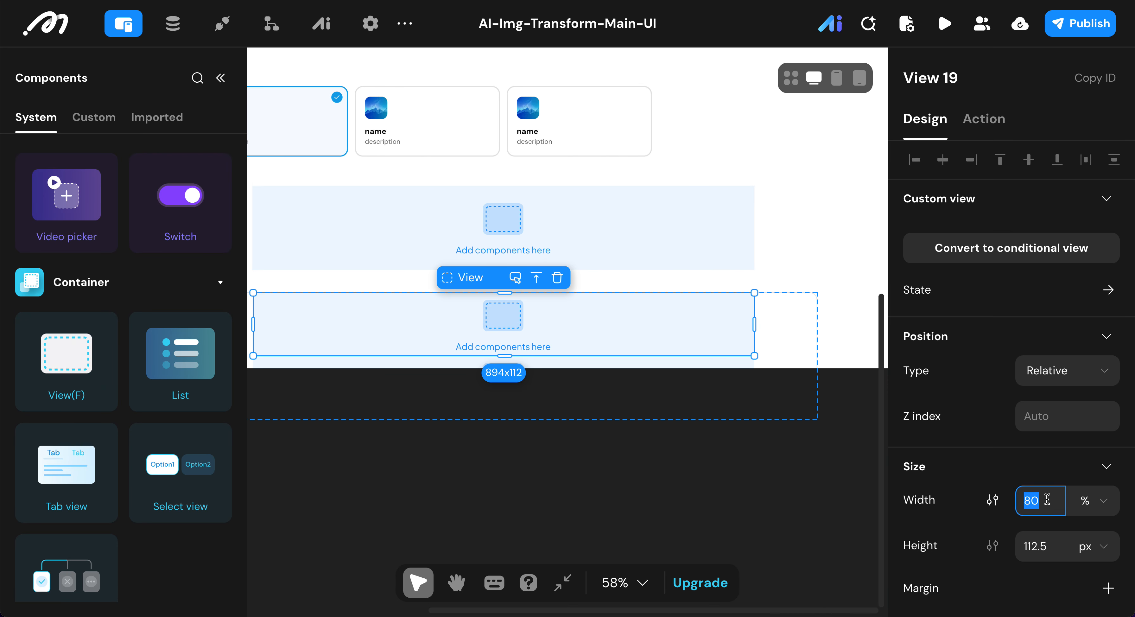
{"action": "type", "text": "100"}
{"action": "key", "text": "Return"}
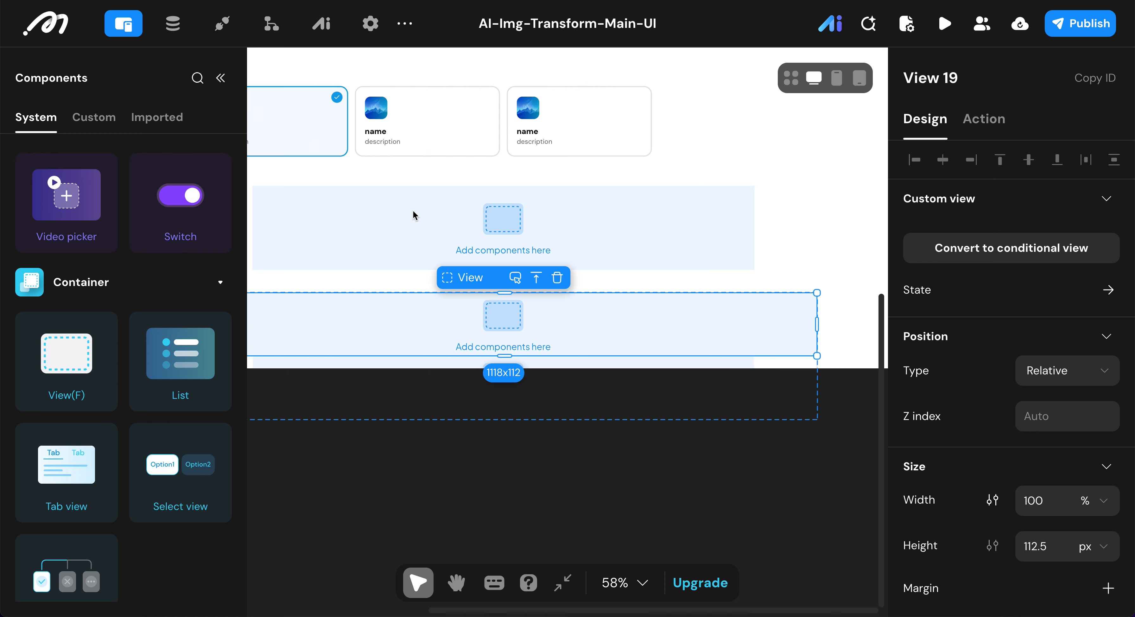
Step: Set the height of the upper View inside the bordered View to 52 px
{"action": "key", "text": "Tab"}
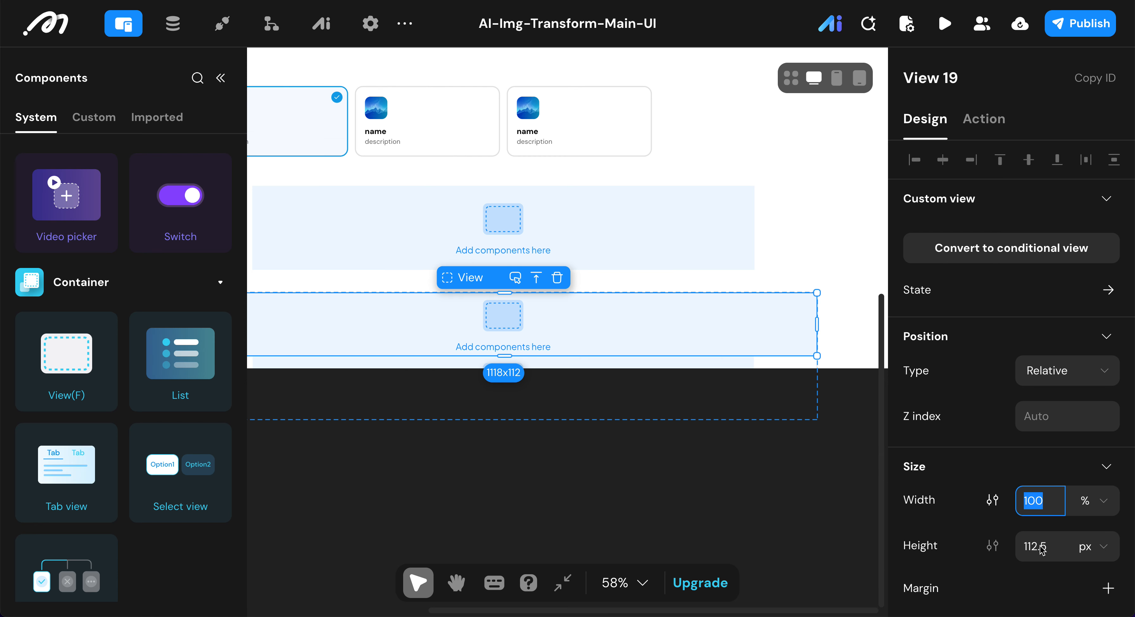
{"action": "key", "text": "Tab"}
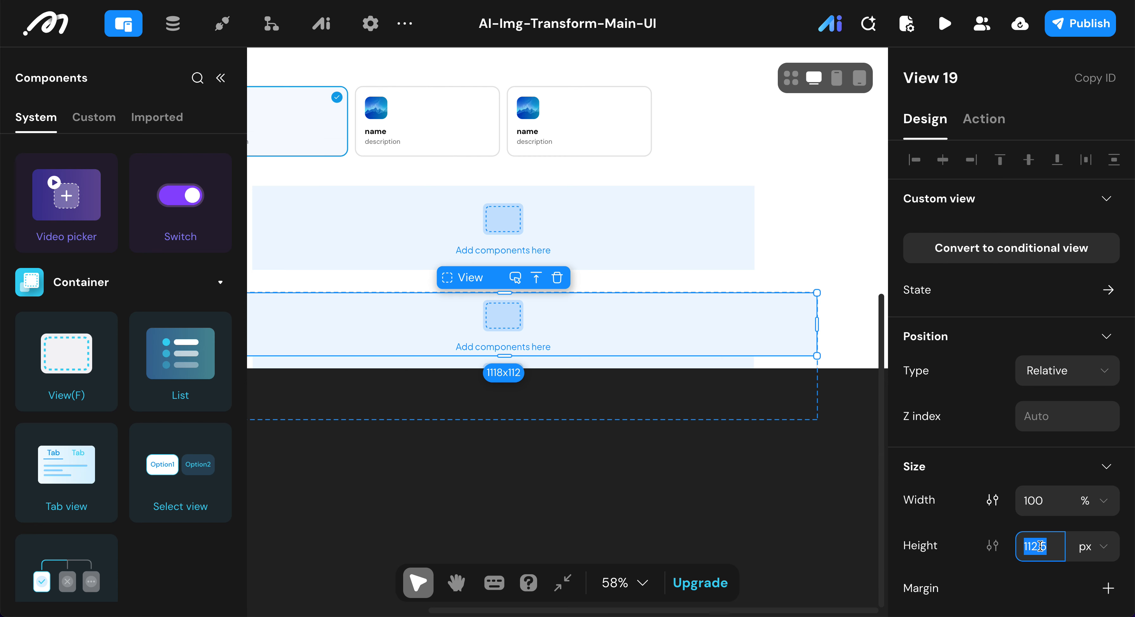
{"action": "type", "text": "52"}
{"action": "key", "text": "Return"}
Step: Set the upper nested View's padding to 16 horizontally and 12 vertically
{"action": "scroll", "coordinate": [968, 530], "scroll_direction": "down", "scroll_amount": 3}
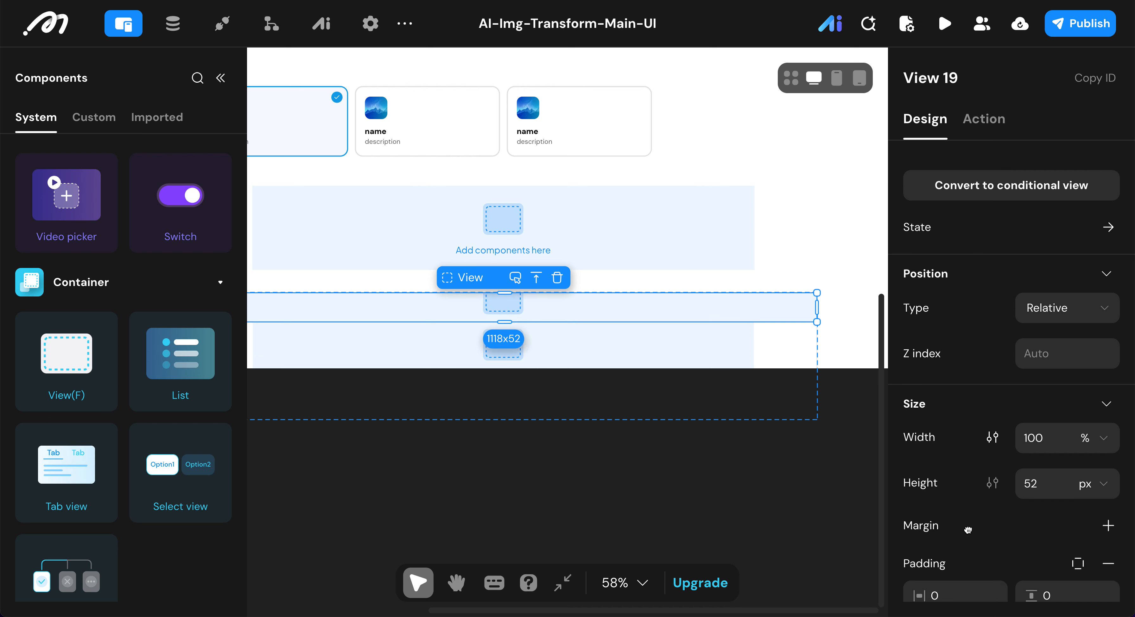
{"action": "scroll", "coordinate": [968, 530], "scroll_direction": "down", "scroll_amount": 2}
{"action": "left_click", "coordinate": [955, 554]}
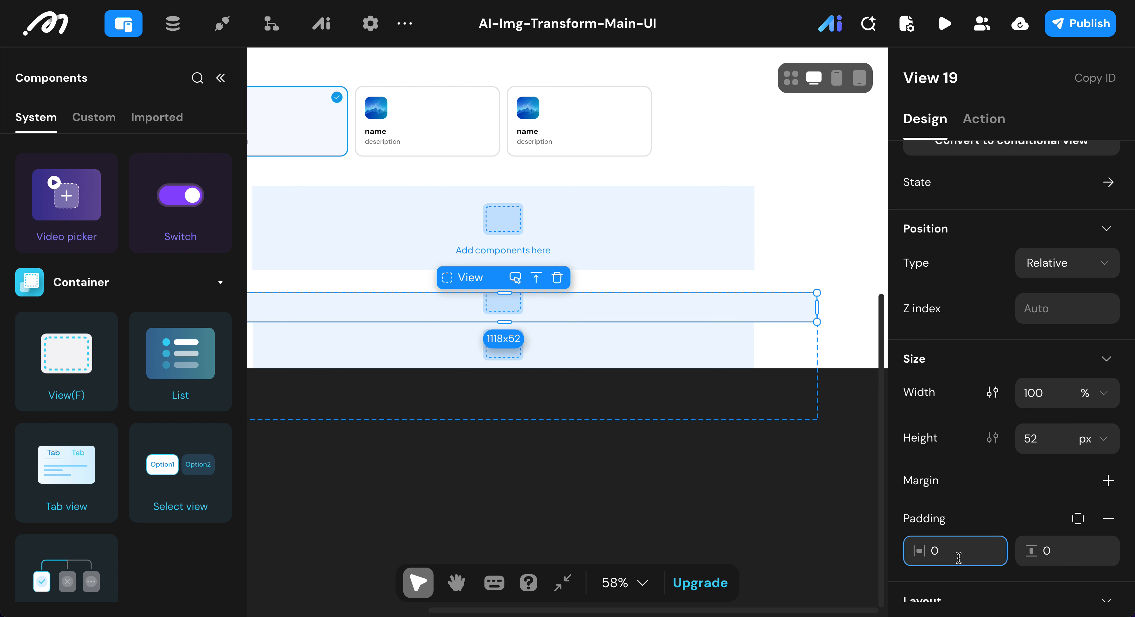
{"action": "type", "text": "16"}
{"action": "left_click", "coordinate": [1066, 553]}
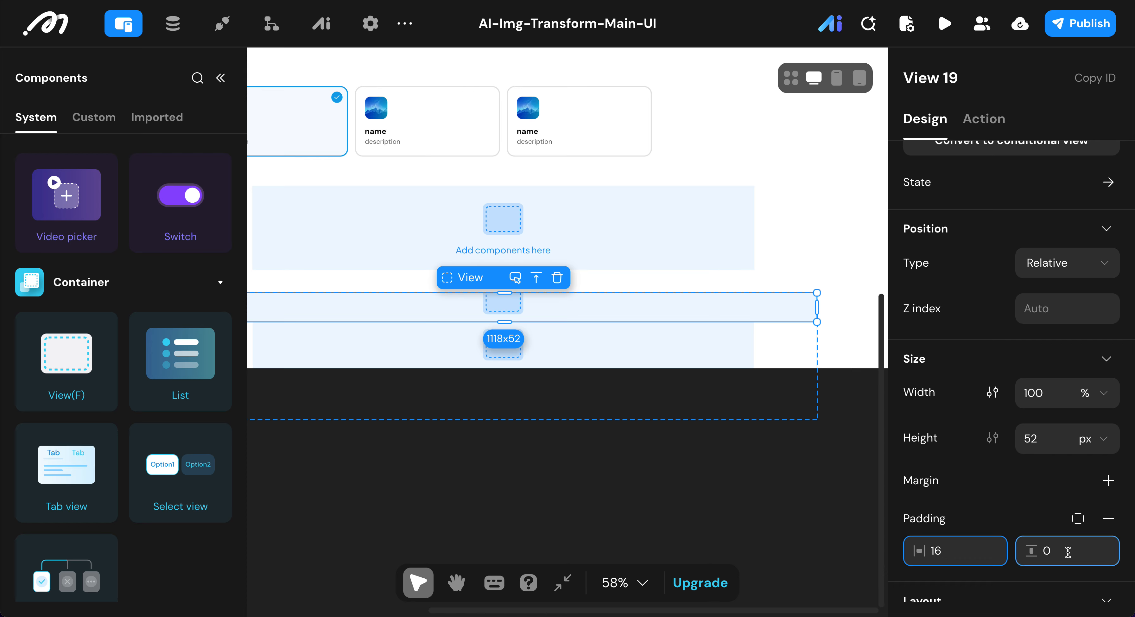
{"action": "type", "text": "12"}
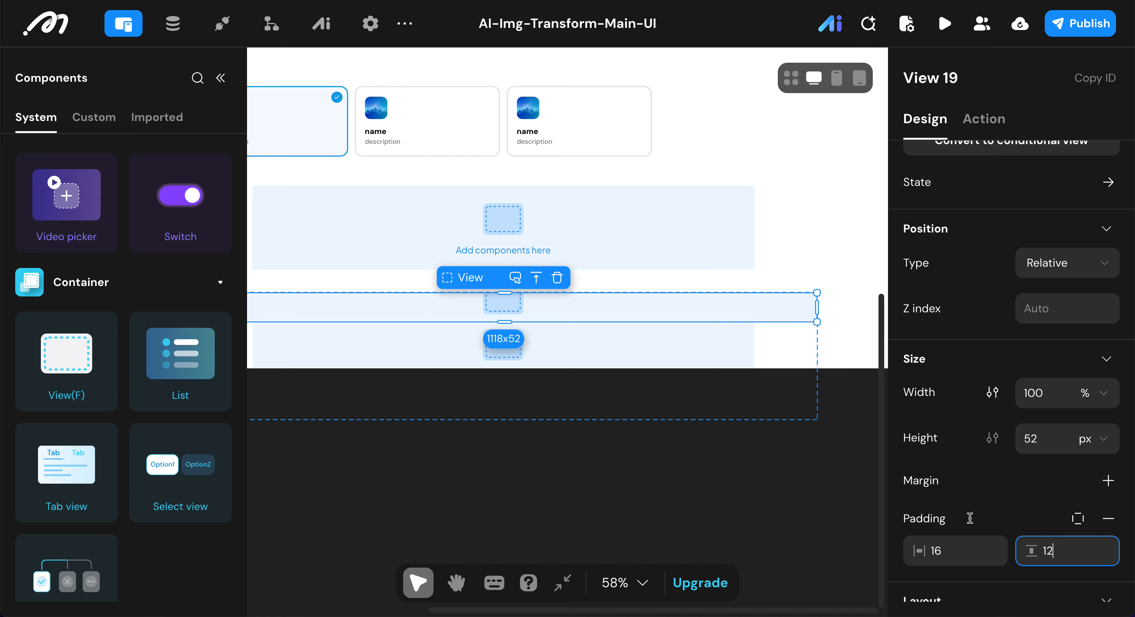
{"action": "key", "text": "Return"}
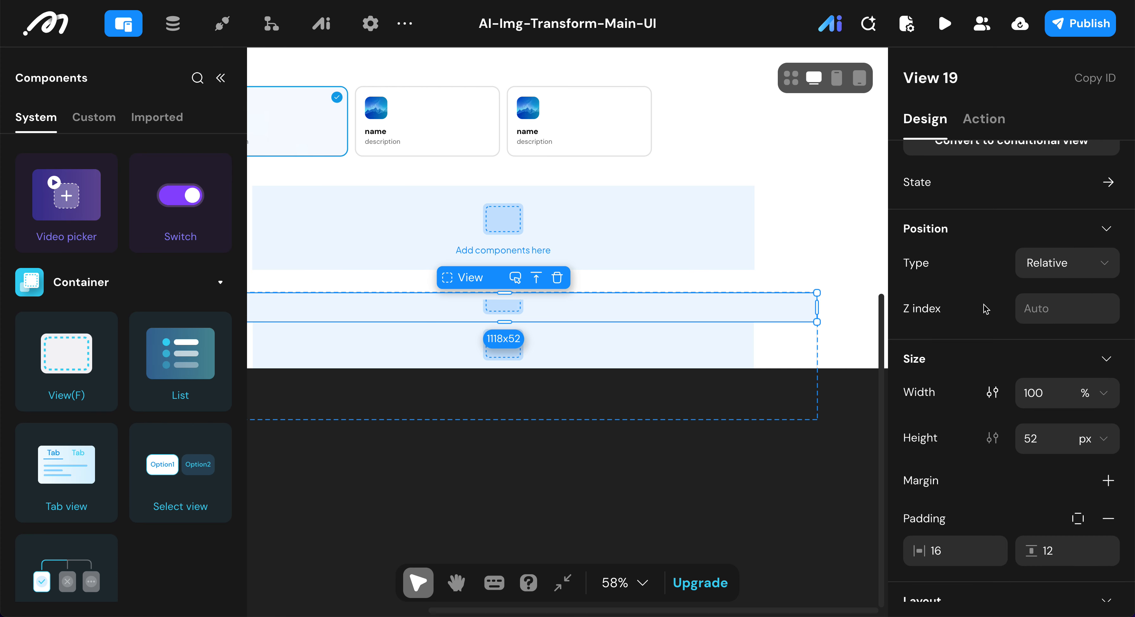
Step: Switch the upper nested View's layout to Horizontal with a spacing of 8 between its items
{"action": "scroll", "coordinate": [985, 307], "scroll_direction": "down", "scroll_amount": 5}
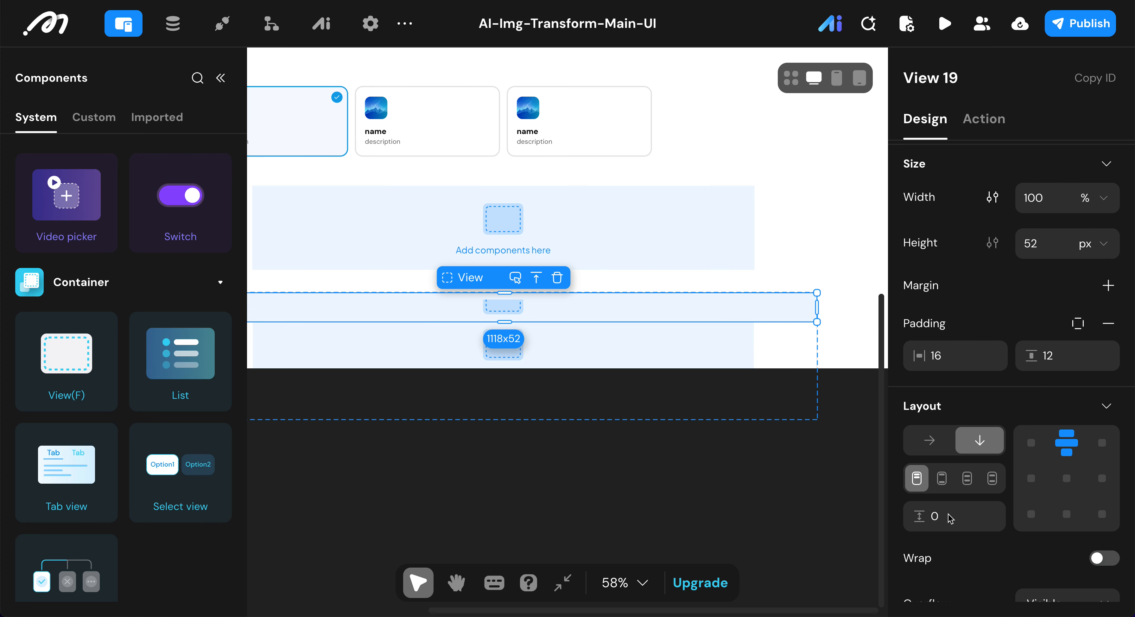
{"action": "left_click", "coordinate": [937, 447]}
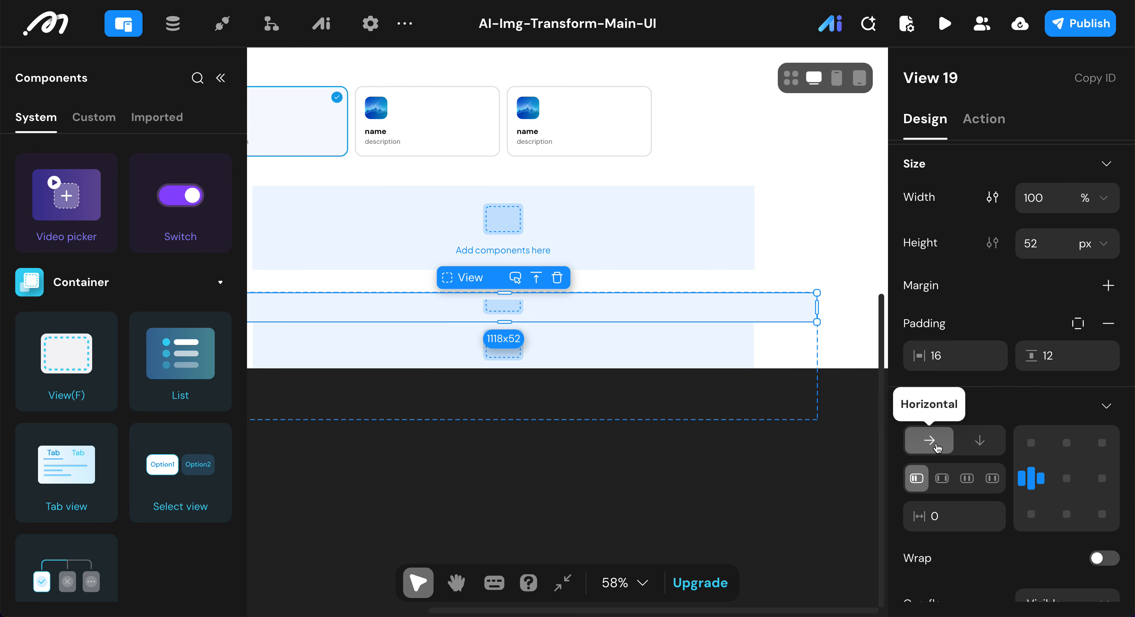
{"action": "left_click", "coordinate": [954, 514]}
{"action": "type", "text": "8"}
{"action": "key", "text": "Return"}
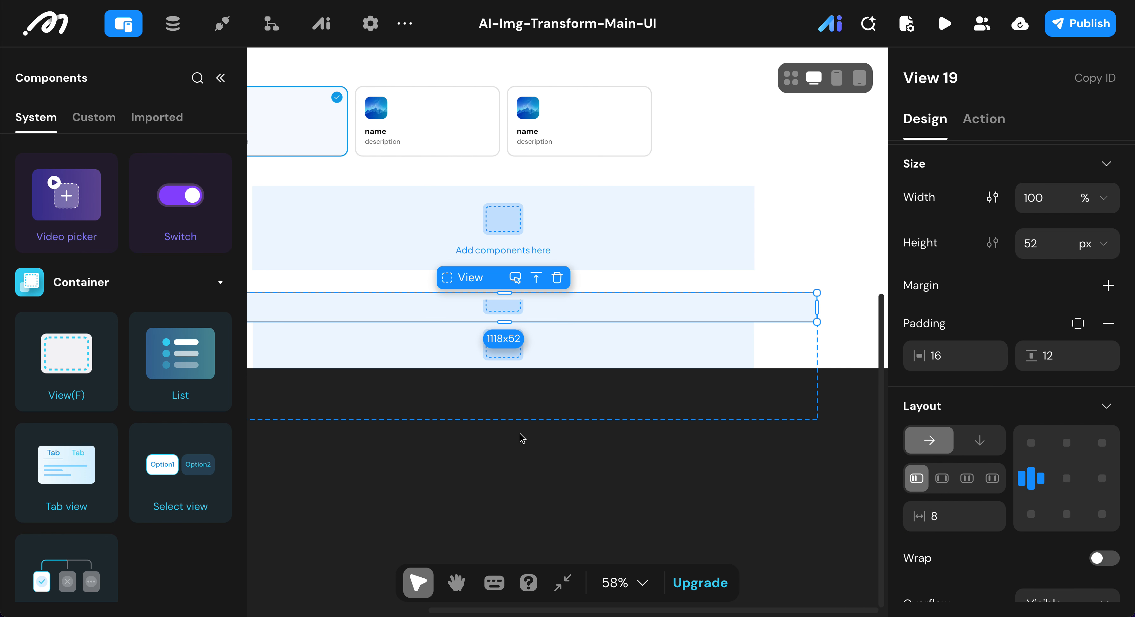
Step: Change the upper nested View's background color to the light grey preset F5F5F5
{"action": "scroll", "coordinate": [1022, 394], "scroll_direction": "down", "scroll_amount": 1}
{"action": "scroll", "coordinate": [1022, 393], "scroll_direction": "down", "scroll_amount": 5}
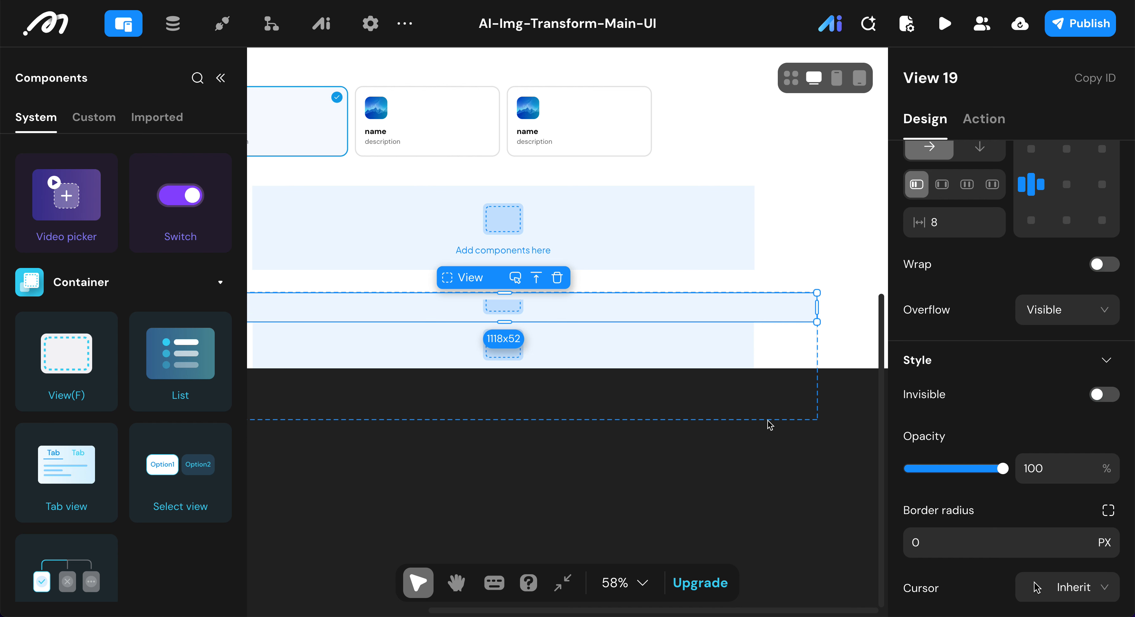
{"action": "scroll", "coordinate": [978, 493], "scroll_direction": "down", "scroll_amount": 5}
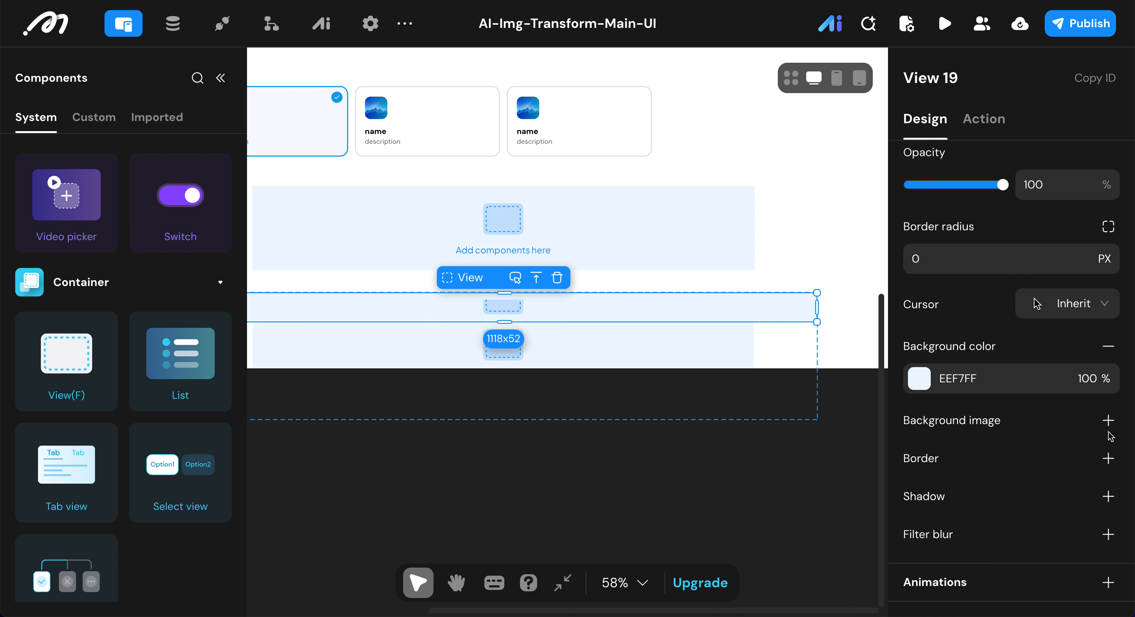
{"action": "left_click", "coordinate": [922, 379]}
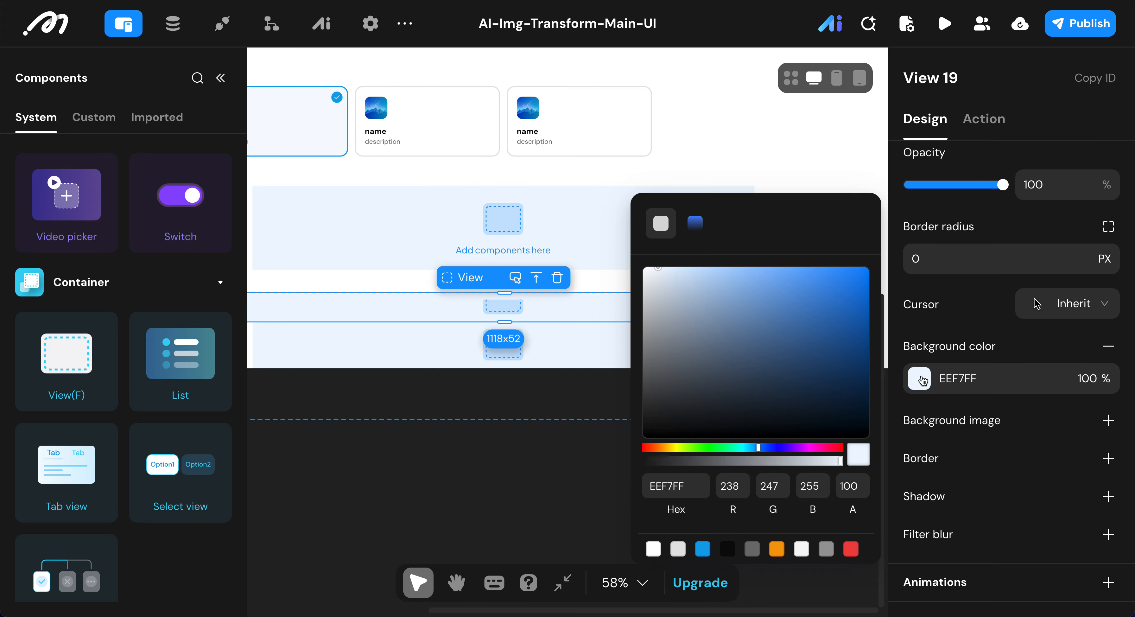
{"action": "left_click", "coordinate": [801, 549]}
{"action": "left_click", "coordinate": [948, 342]}
Step: Add an Image followed by a Text component inside the grey header View
{"action": "scroll", "coordinate": [681, 323], "scroll_direction": "left", "scroll_amount": 1}
{"action": "scroll", "coordinate": [681, 323], "scroll_direction": "right", "scroll_amount": 1}
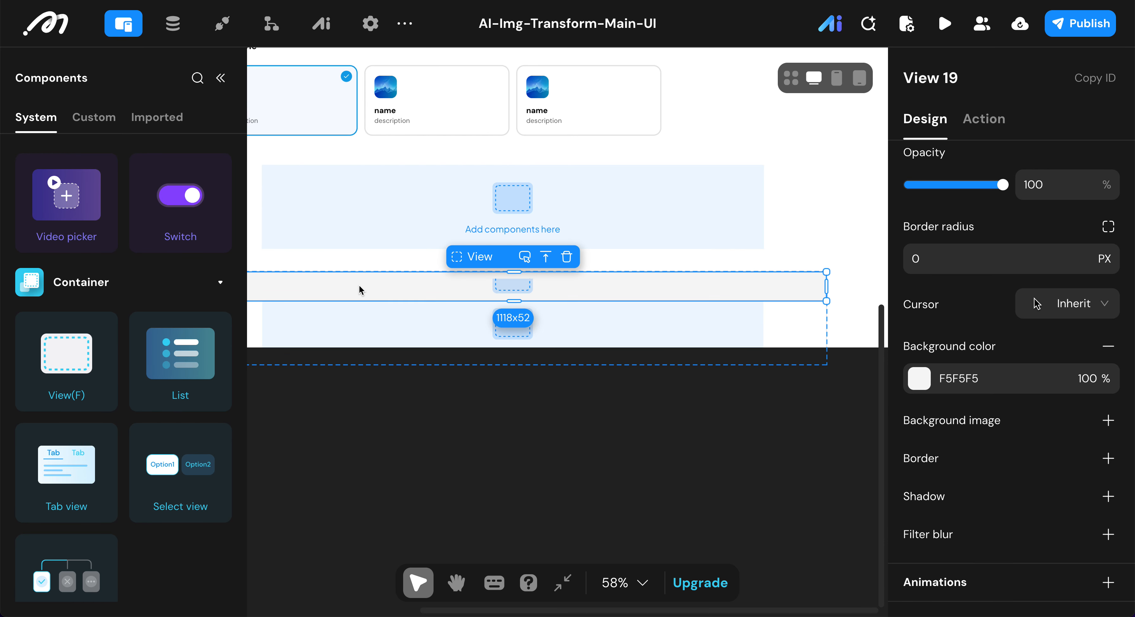
{"action": "scroll", "coordinate": [115, 220], "scroll_direction": "up", "scroll_amount": 10}
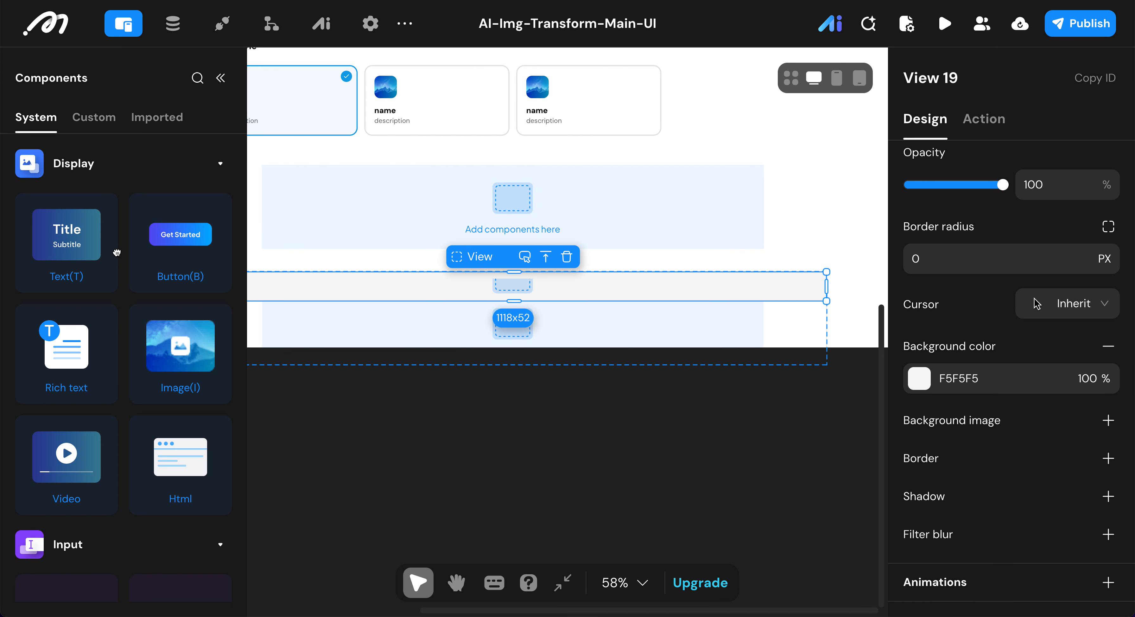
{"action": "double_click", "coordinate": [193, 369]}
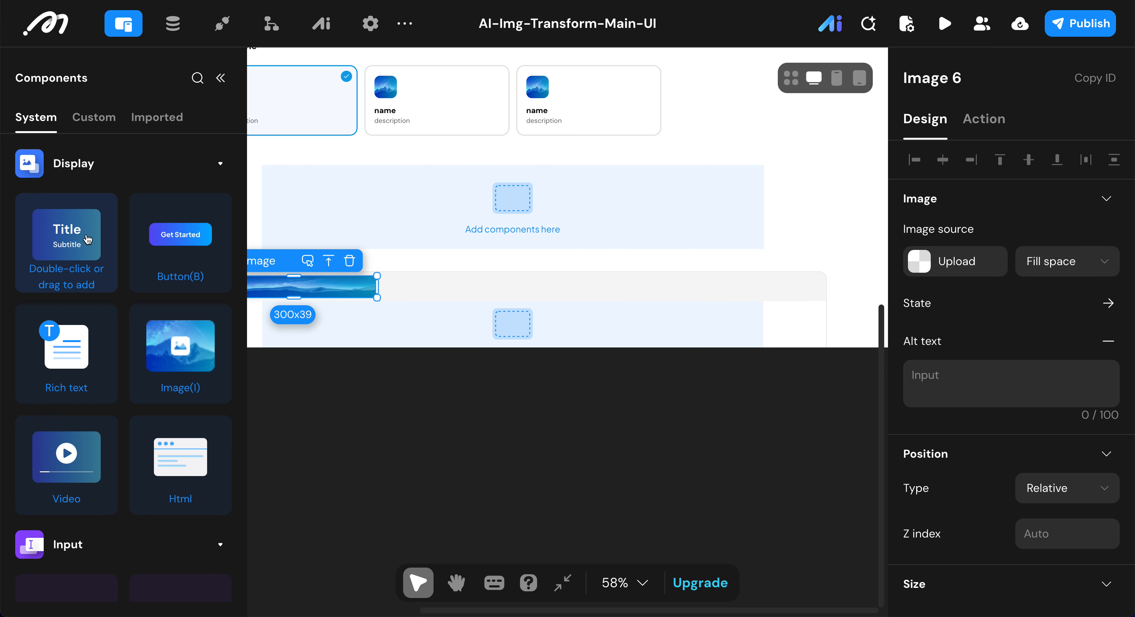
{"action": "double_click", "coordinate": [88, 238]}
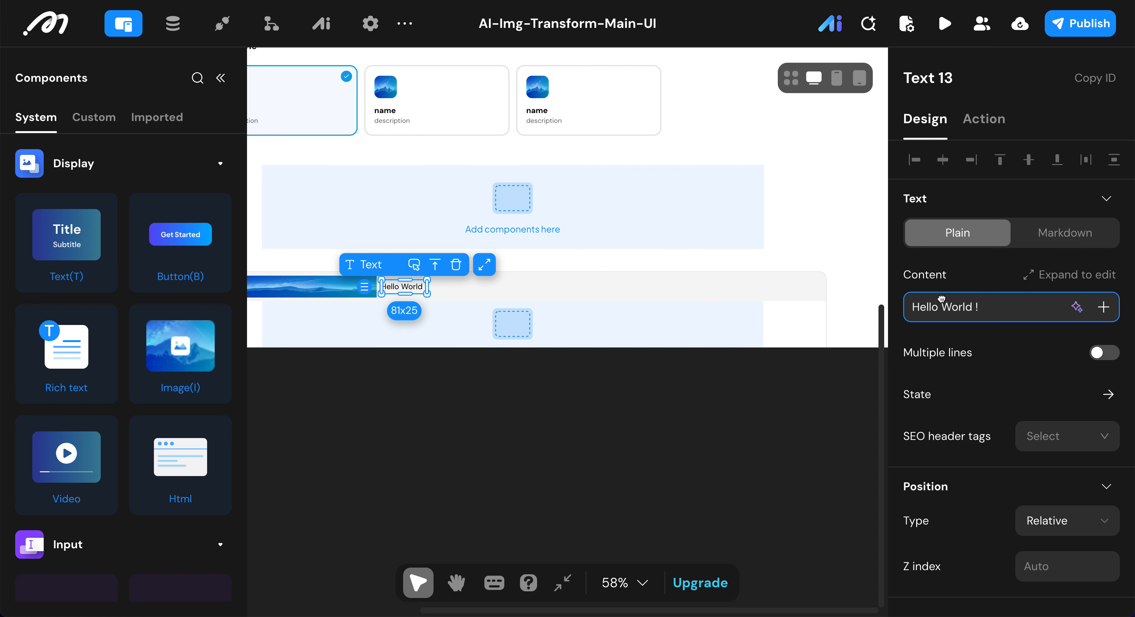
Step: Rename the new image inside View 19 as History Icon Image
{"action": "left_click", "coordinate": [219, 78]}
{"action": "scroll", "coordinate": [146, 387], "scroll_direction": "up", "scroll_amount": 1}
{"action": "scroll", "coordinate": [146, 385], "scroll_direction": "down", "scroll_amount": 1}
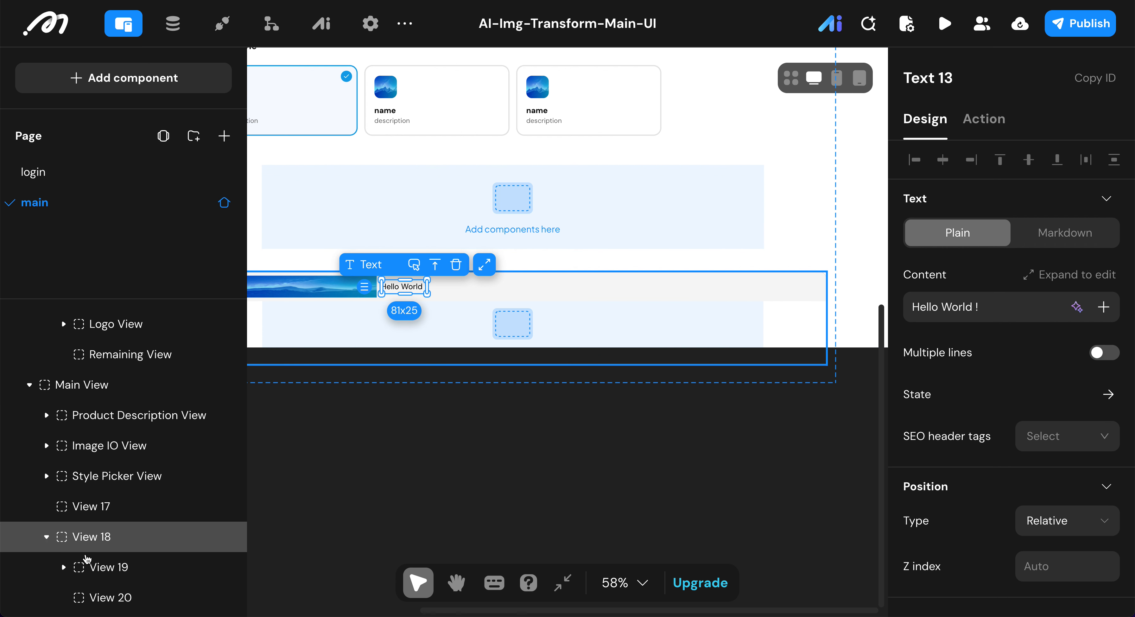
{"action": "left_click", "coordinate": [65, 567]}
{"action": "scroll", "coordinate": [119, 529], "scroll_direction": "down", "scroll_amount": 2}
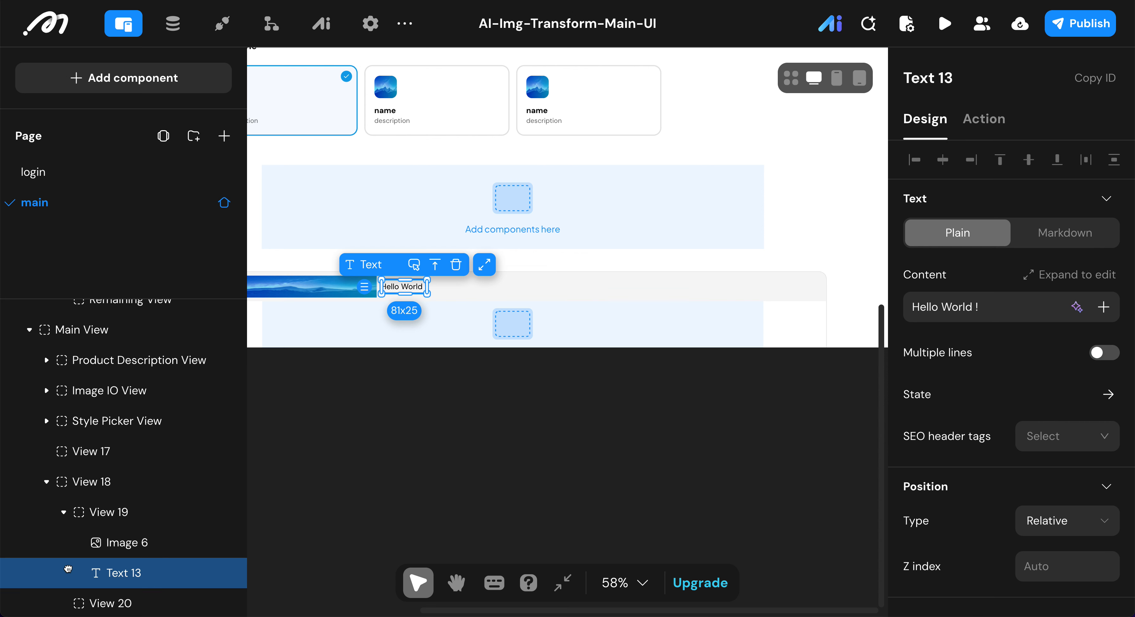
{"action": "left_click", "coordinate": [119, 529]}
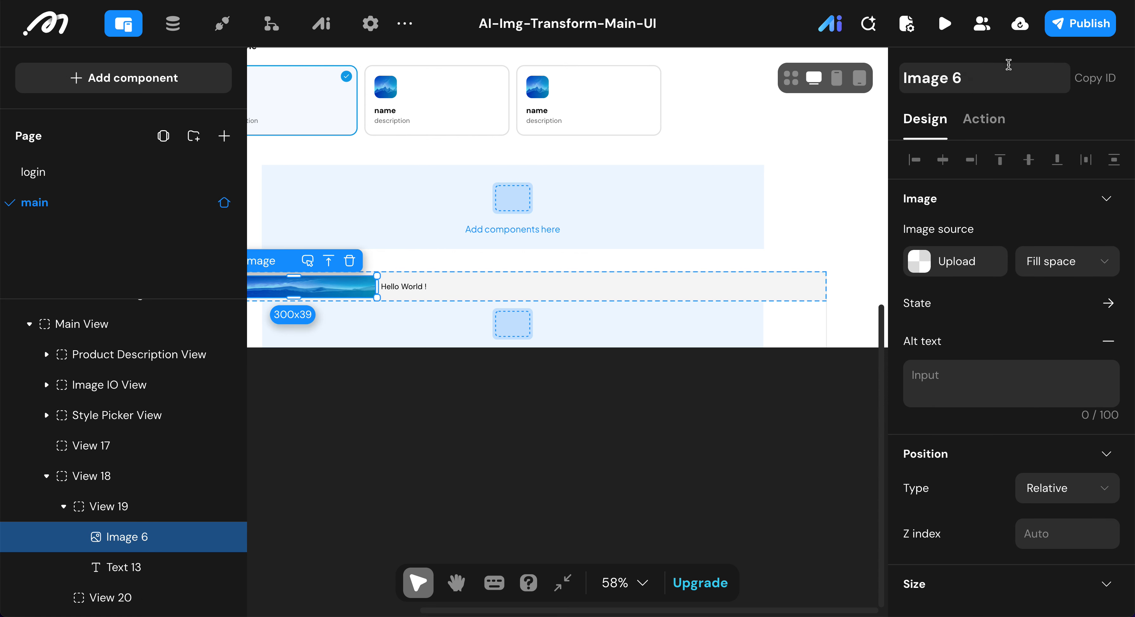
{"action": "left_click", "coordinate": [1005, 75]}
{"action": "key", "text": "BackSpace"}
{"action": "key", "text": "BackSpace"}
{"action": "key", "text": "BackSpace"}
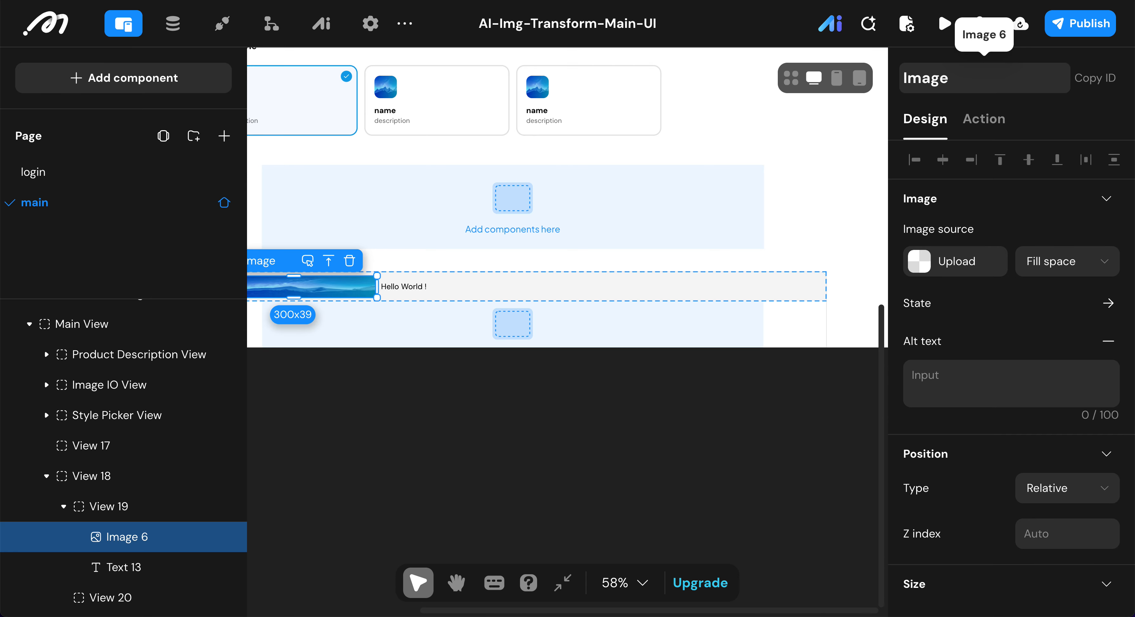
{"action": "type", "text": "His"}
{"action": "type", "text": "tory I"}
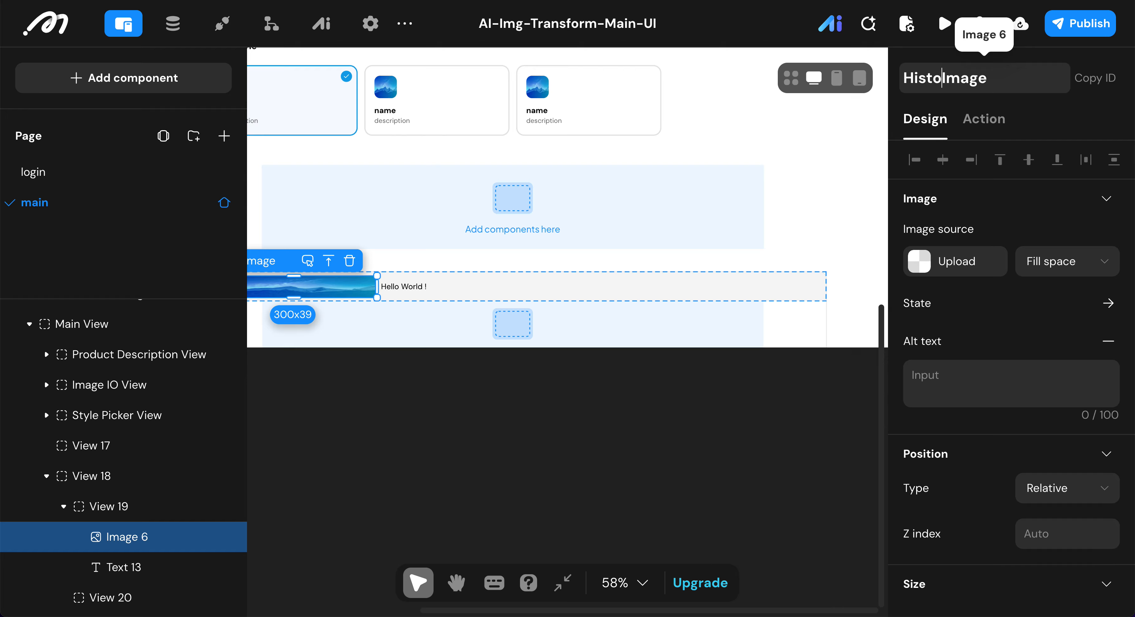
{"action": "type", "text": "con"}
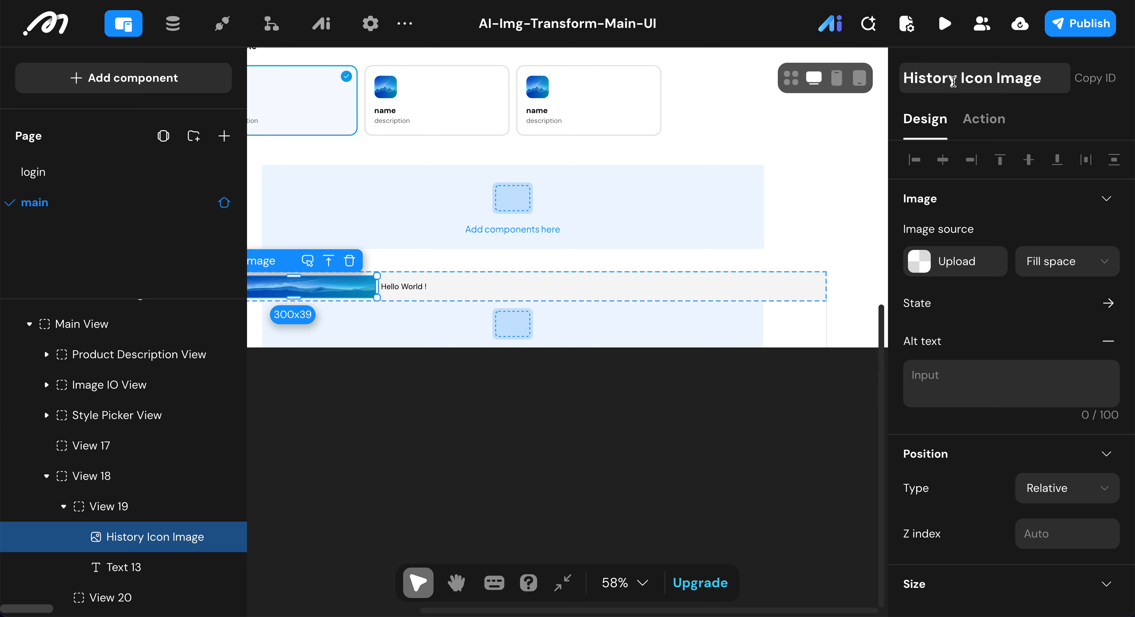
{"action": "double_click", "coordinate": [972, 77]}
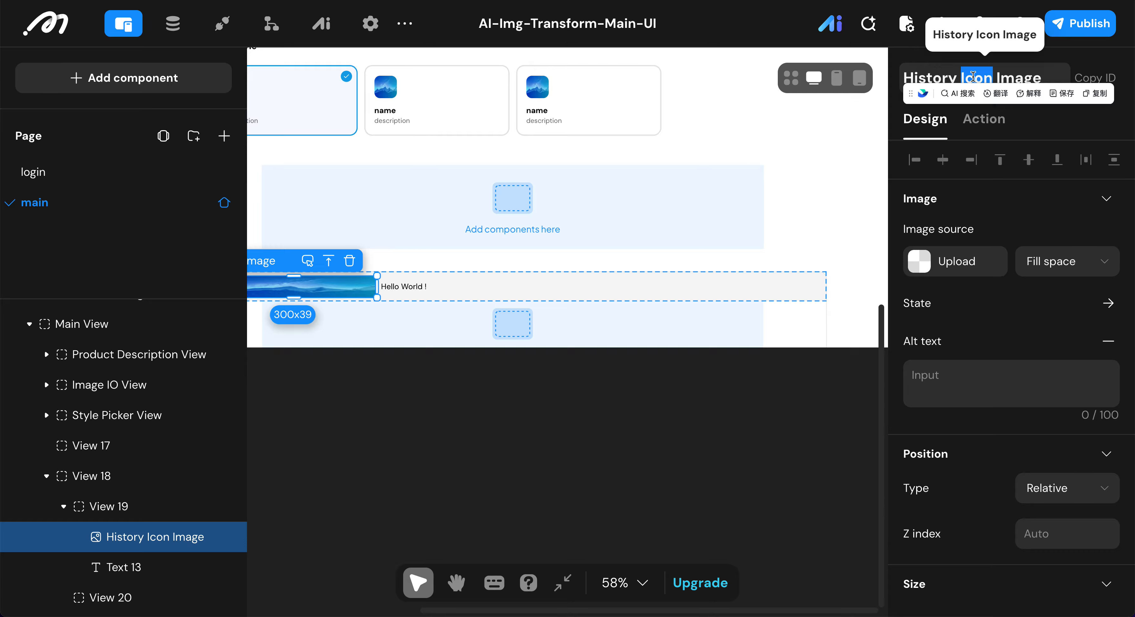
Step: Upload time.svg from the StyleAI folder as the source of History Icon Image
{"action": "left_click", "coordinate": [927, 250]}
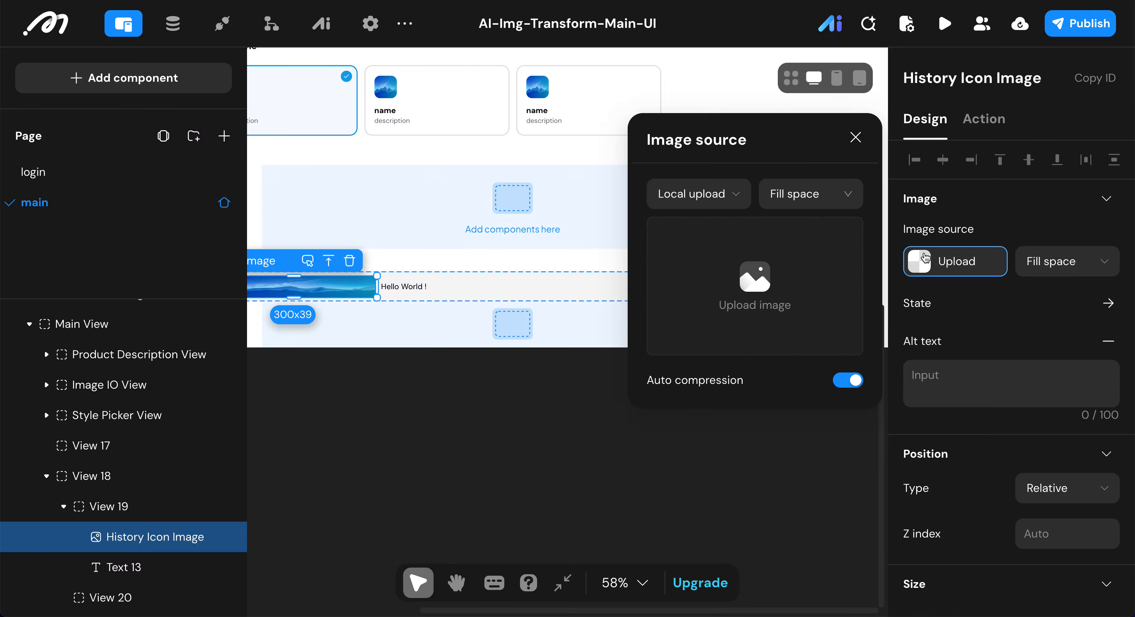
{"action": "left_click", "coordinate": [735, 236]}
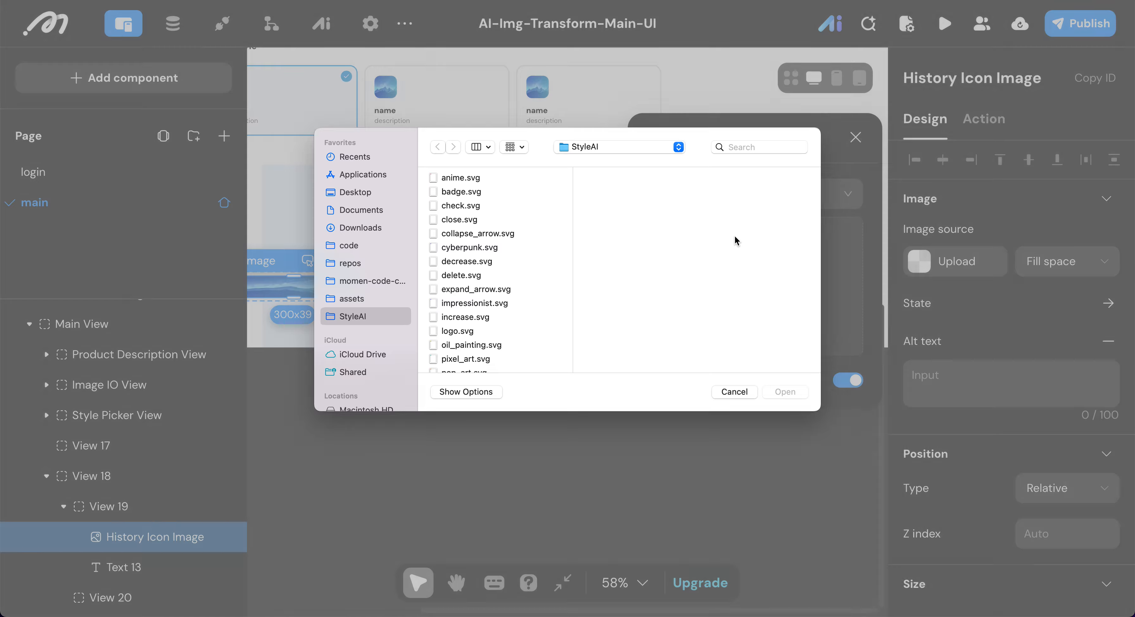
{"action": "scroll", "coordinate": [465, 300], "scroll_direction": "down", "scroll_amount": 3}
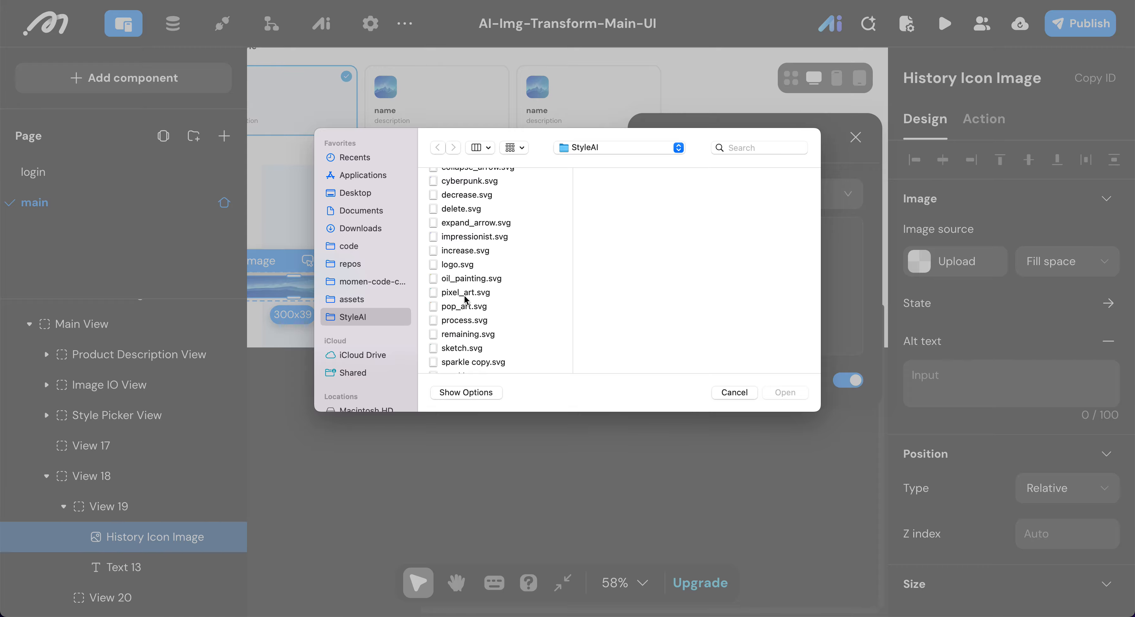
{"action": "scroll", "coordinate": [465, 311], "scroll_direction": "down", "scroll_amount": 2}
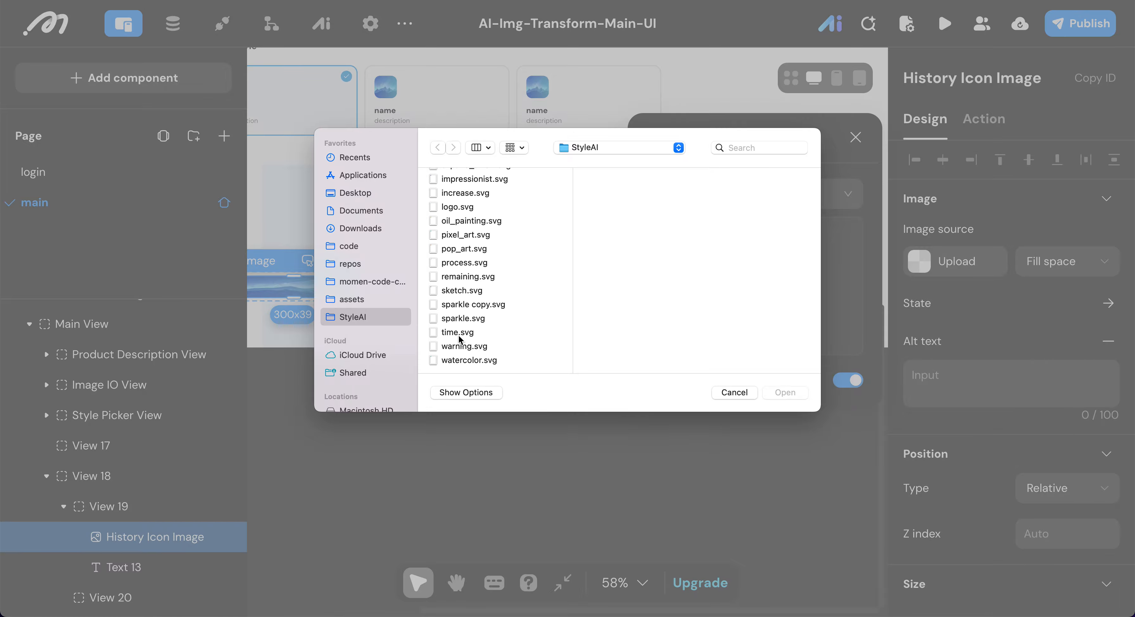
{"action": "left_click", "coordinate": [459, 335]}
{"action": "left_click", "coordinate": [772, 392]}
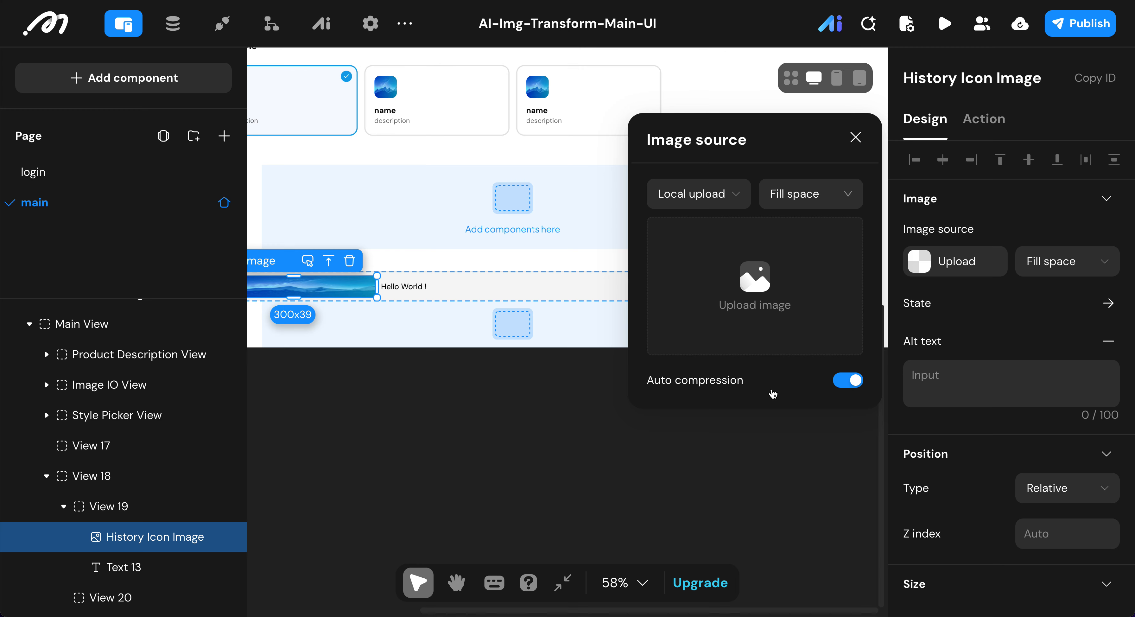
Step: Set the width and height of History Icon Image to 16 px each
{"action": "scroll", "coordinate": [1035, 301], "scroll_direction": "down", "scroll_amount": 3}
{"action": "scroll", "coordinate": [1038, 302], "scroll_direction": "down", "scroll_amount": 2}
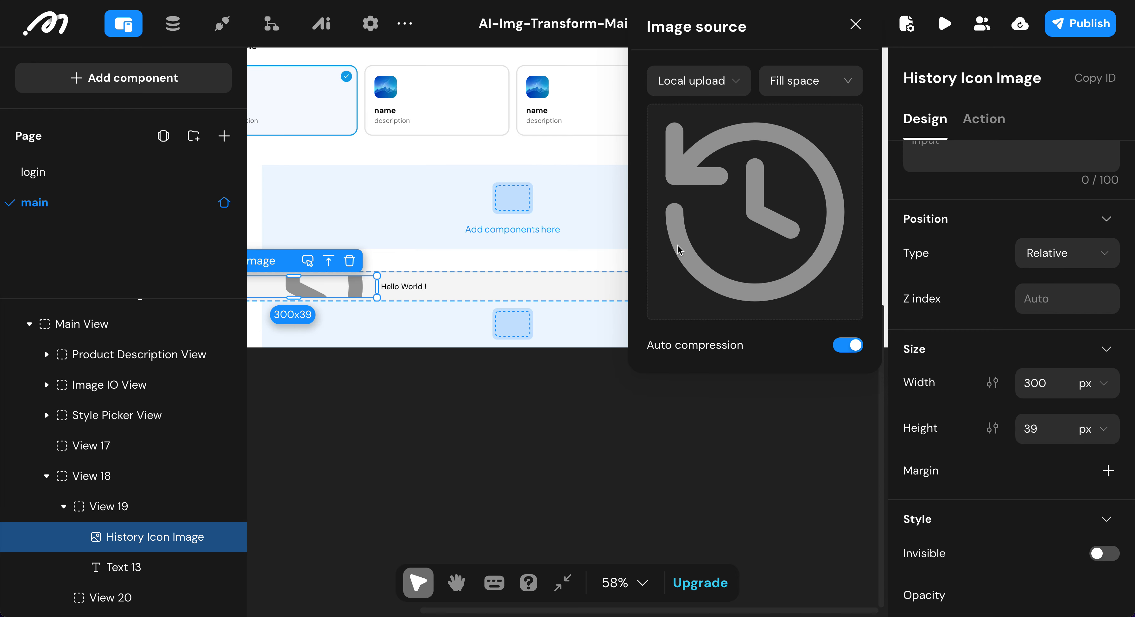
{"action": "left_click", "coordinate": [1033, 380]}
{"action": "type", "text": "16"}
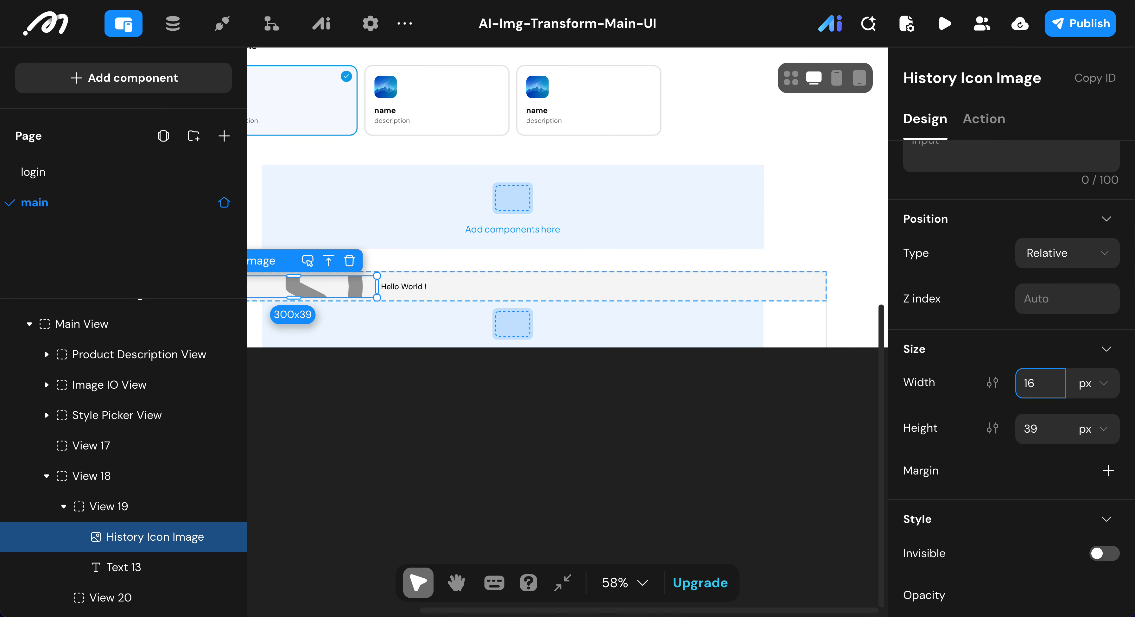
{"action": "left_click", "coordinate": [1040, 424]}
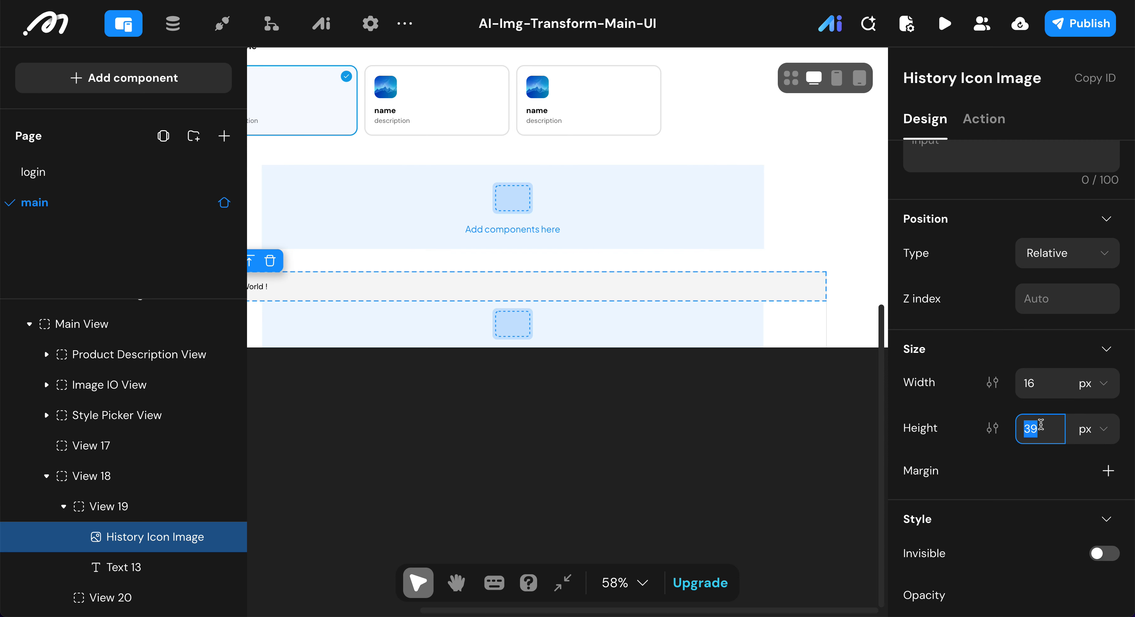
{"action": "type", "text": "16"}
{"action": "key", "text": "Return"}
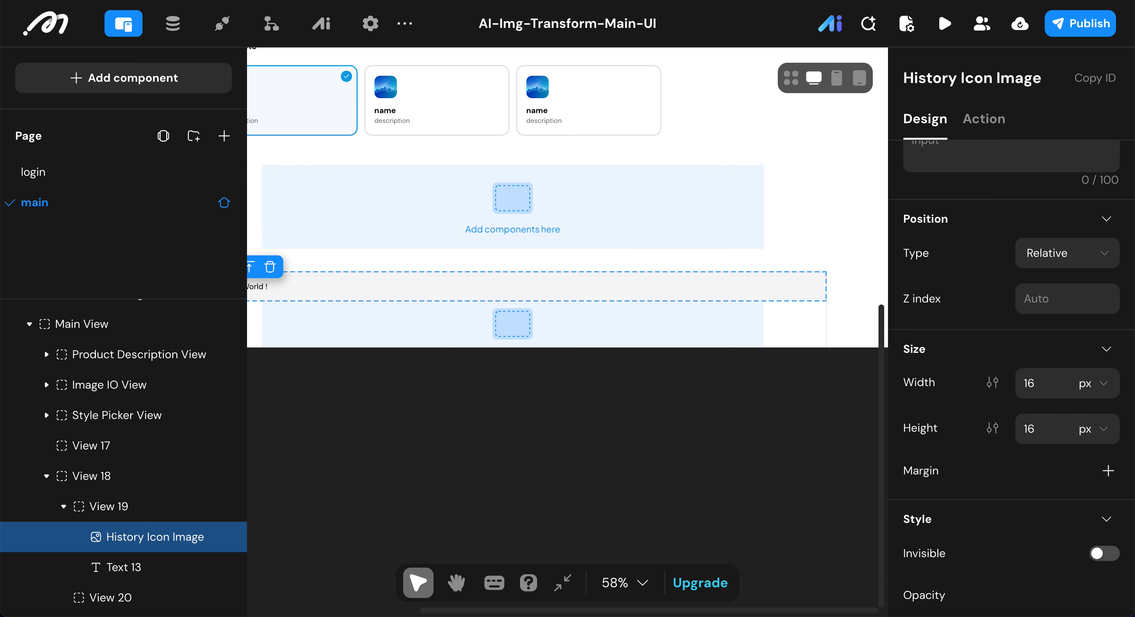
Step: Rename the text component beside History Icon Image in View 19 as Header Text
{"action": "scroll", "coordinate": [419, 369], "scroll_direction": "left", "scroll_amount": 2}
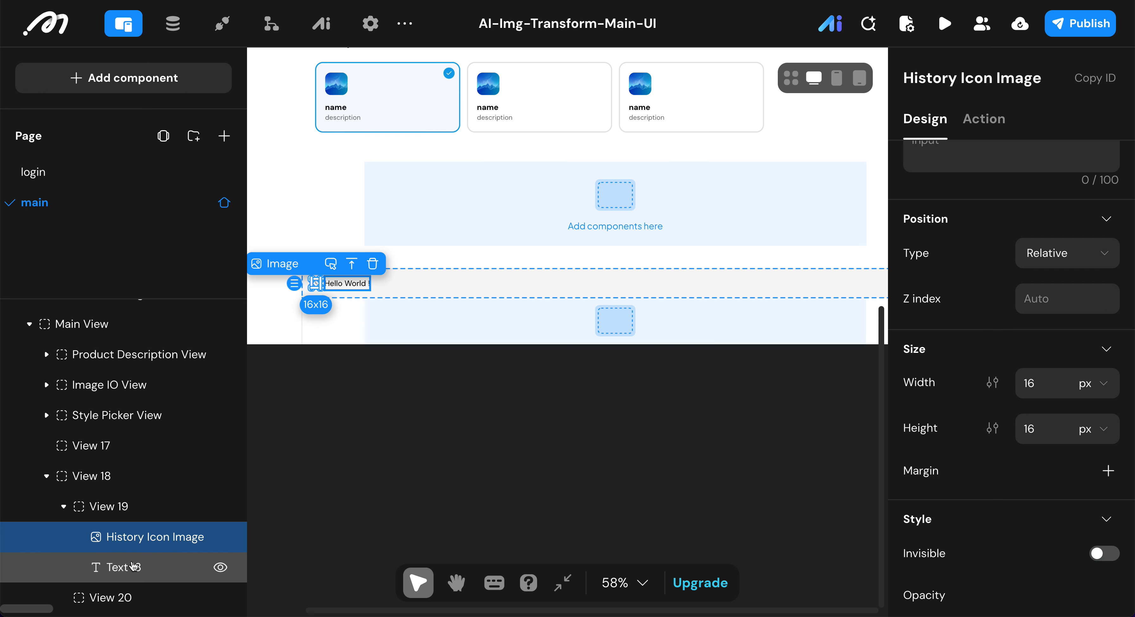
{"action": "left_click", "coordinate": [132, 566]}
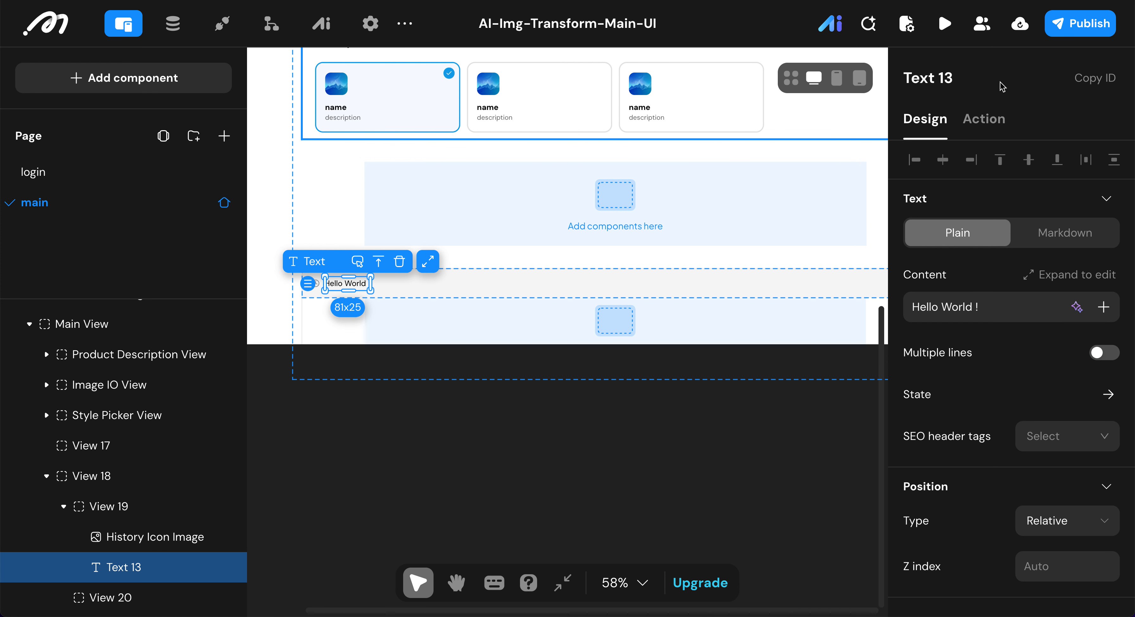
{"action": "left_click", "coordinate": [975, 76]}
{"action": "key", "text": "BackSpace"}
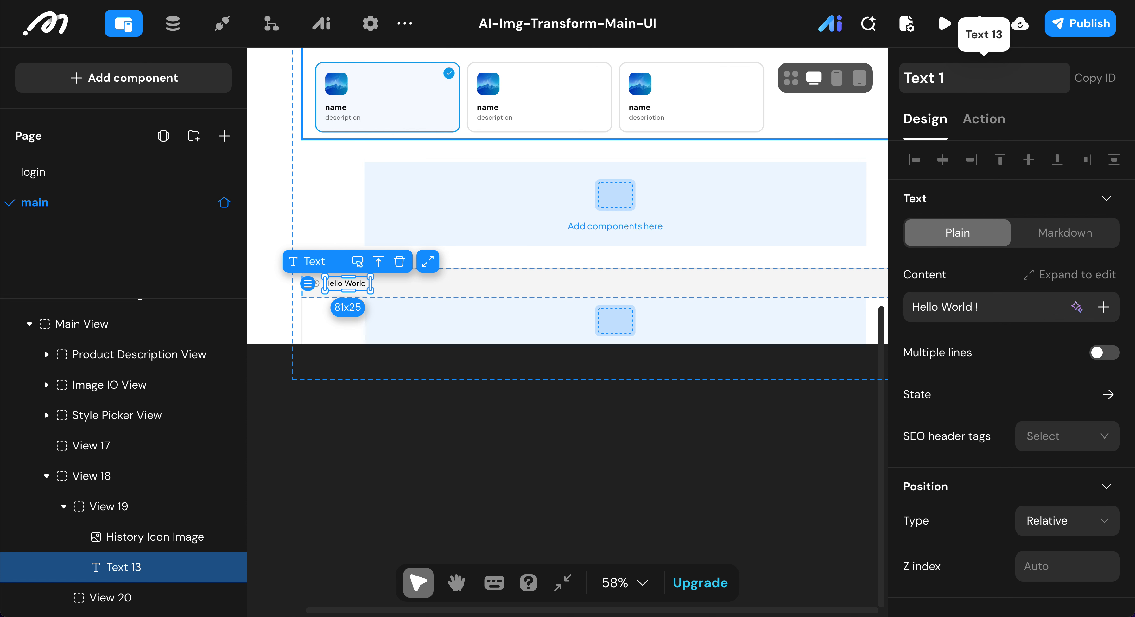
{"action": "type", "text": "Header"}
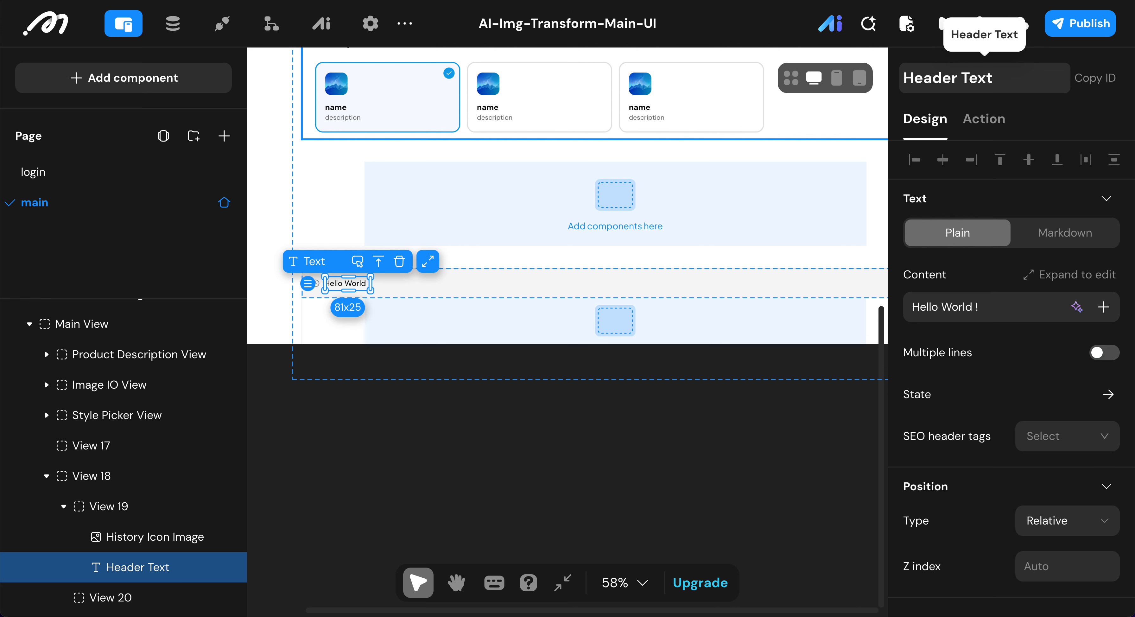
Step: Replace the content of Header Text with "History"
{"action": "left_click", "coordinate": [998, 304]}
{"action": "key", "text": "ctrl+a"}
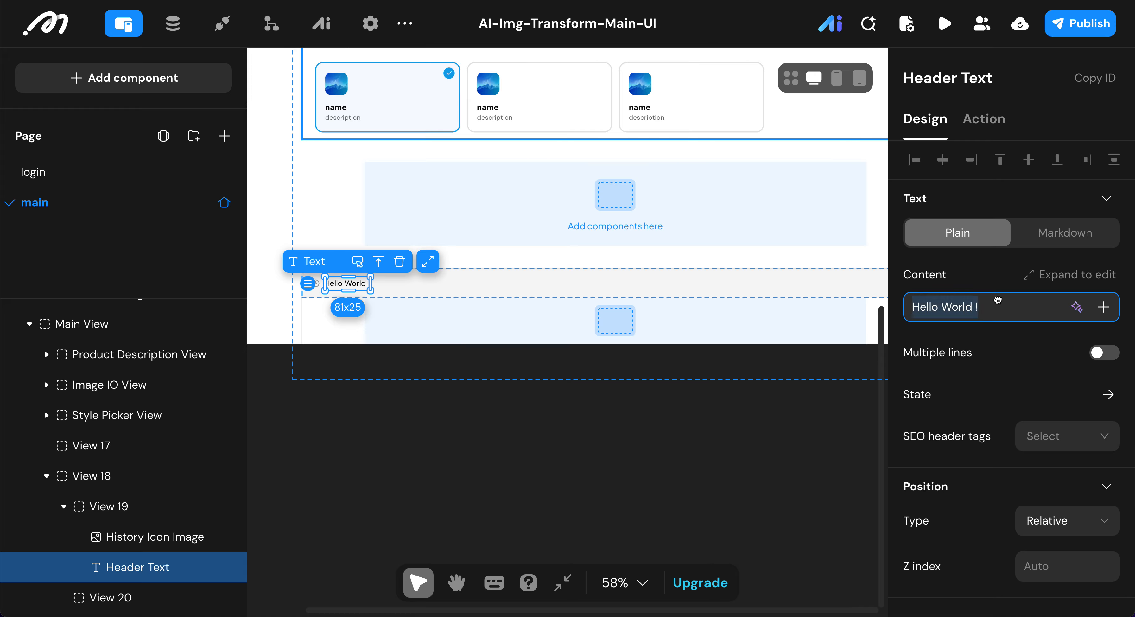
{"action": "key", "text": "BackSpace"}
{"action": "type", "text": "History"}
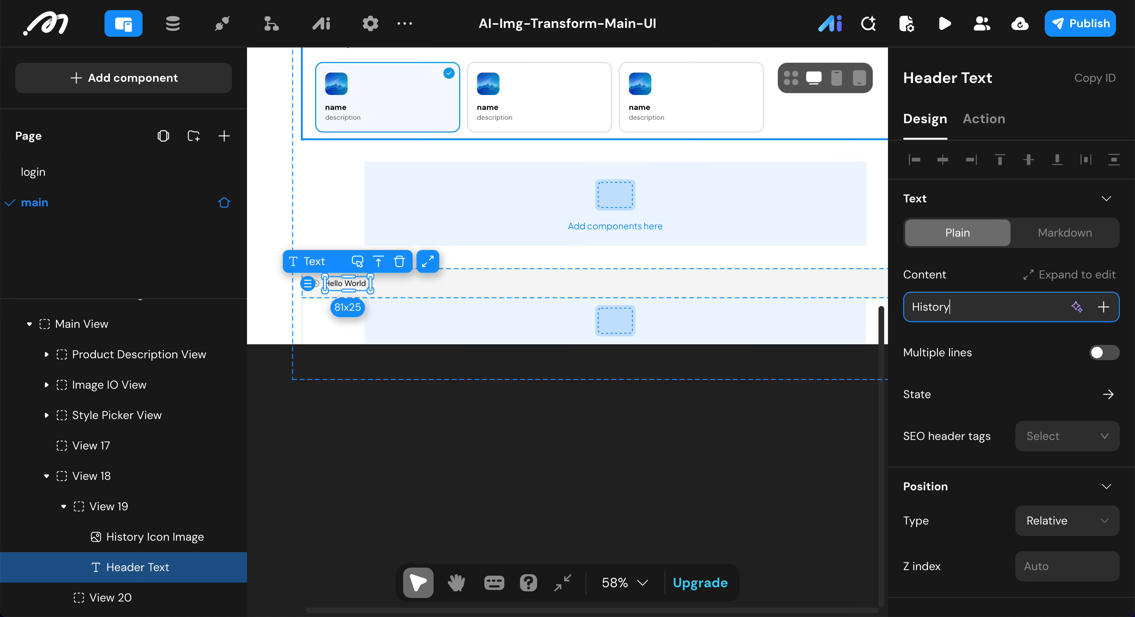
{"action": "left_click", "coordinate": [461, 22]}
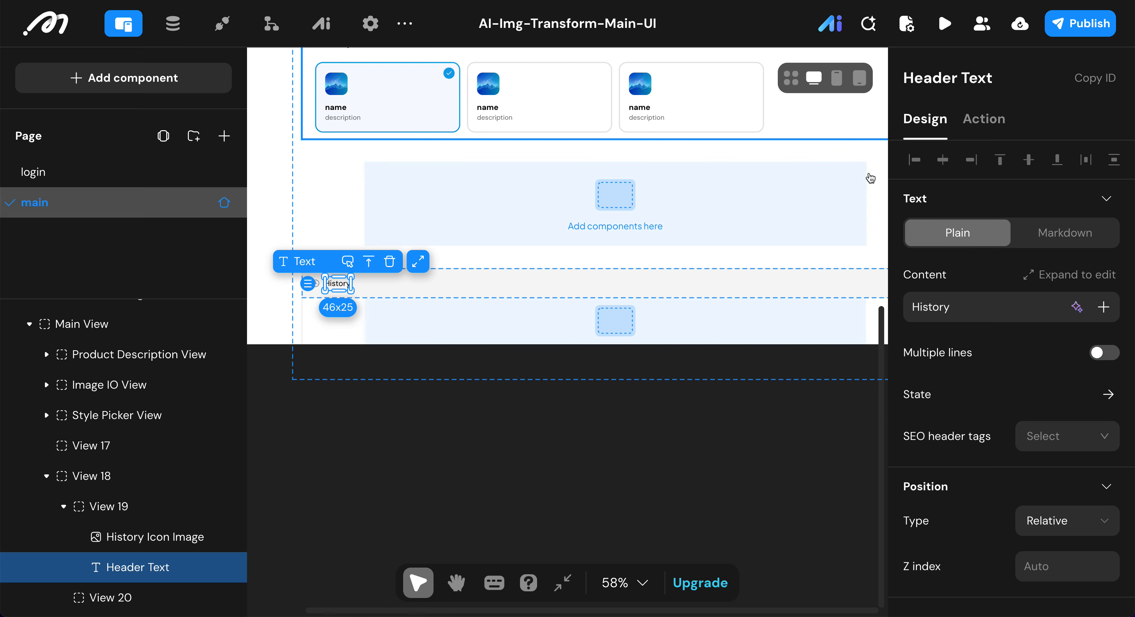
Step: Set the History header text to font size 16, line height 24 and Medium weight
{"action": "scroll", "coordinate": [996, 351], "scroll_direction": "down", "scroll_amount": 5}
{"action": "left_click", "coordinate": [1095, 346]}
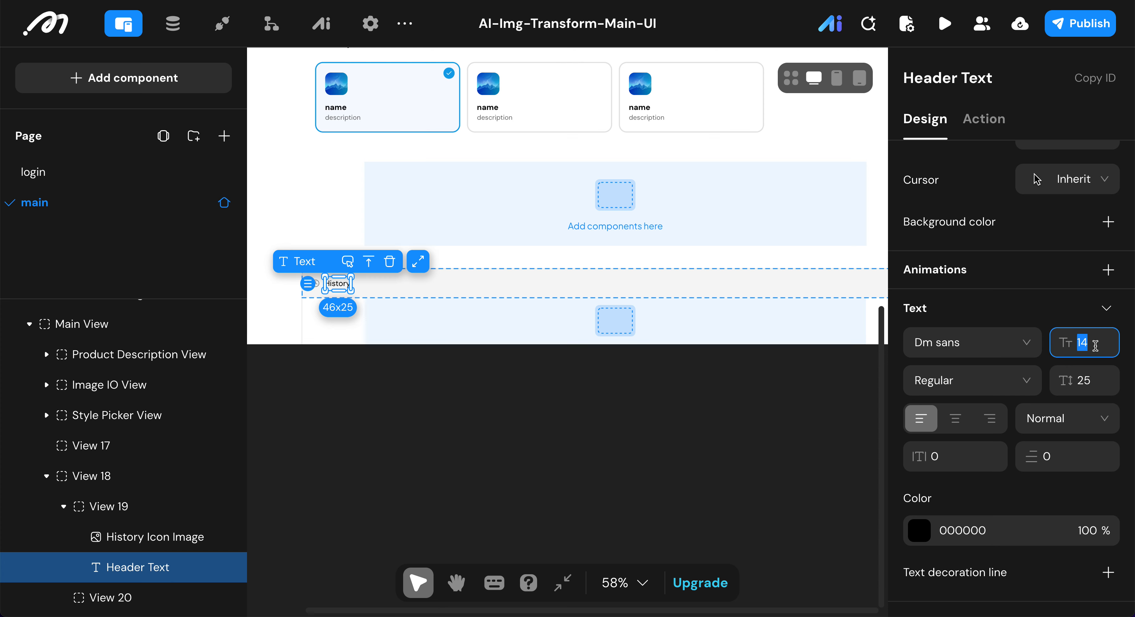
{"action": "type", "text": "16"}
{"action": "left_click", "coordinate": [1092, 376]}
{"action": "type", "text": "24"}
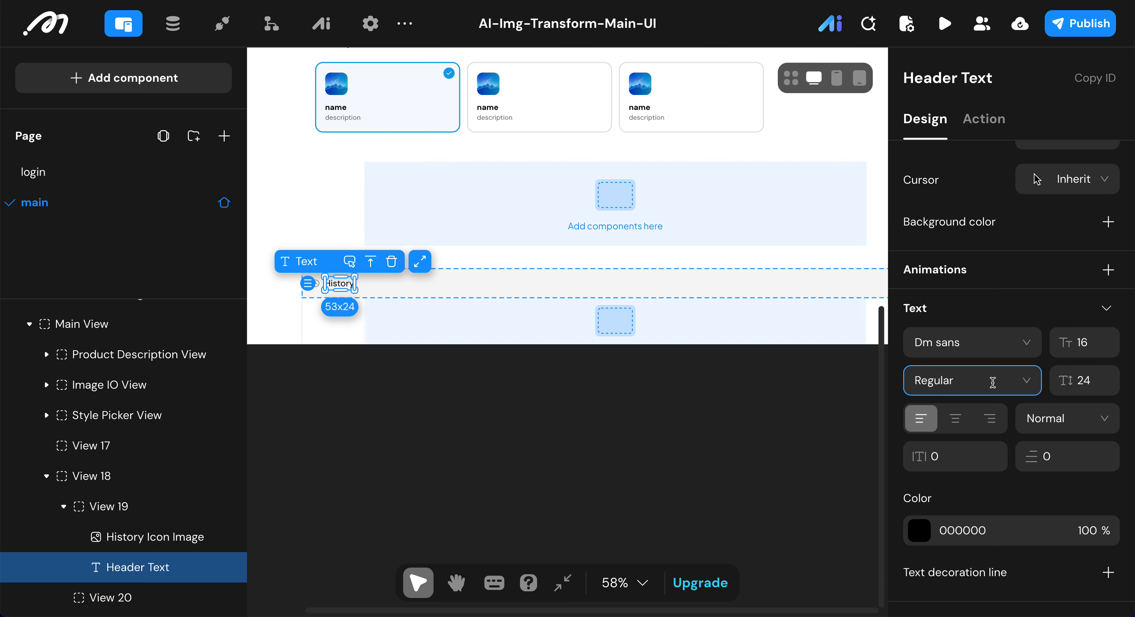
{"action": "left_click", "coordinate": [986, 391]}
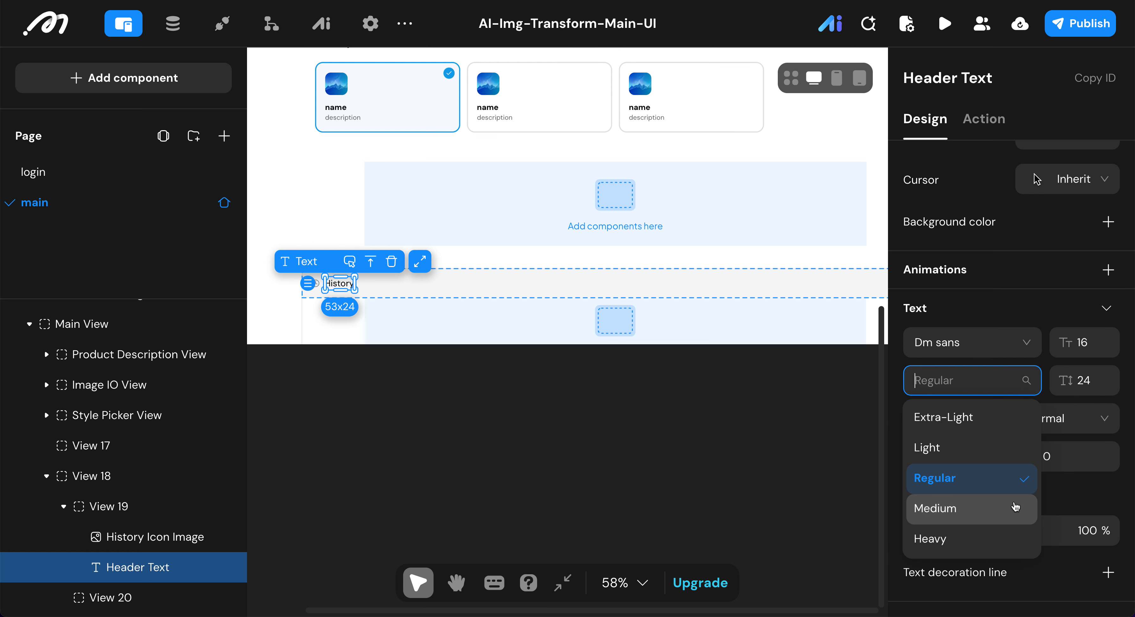
{"action": "left_click", "coordinate": [1013, 507]}
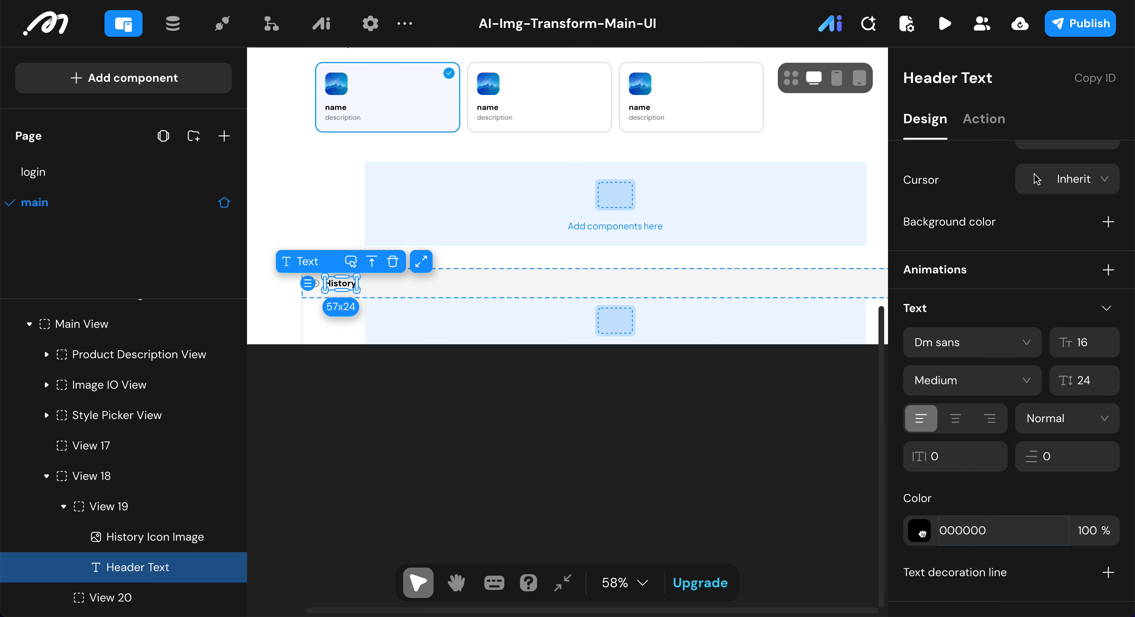
Step: Change the History header text's color to the near-black preset 0A0A0A
{"action": "left_click", "coordinate": [923, 536]}
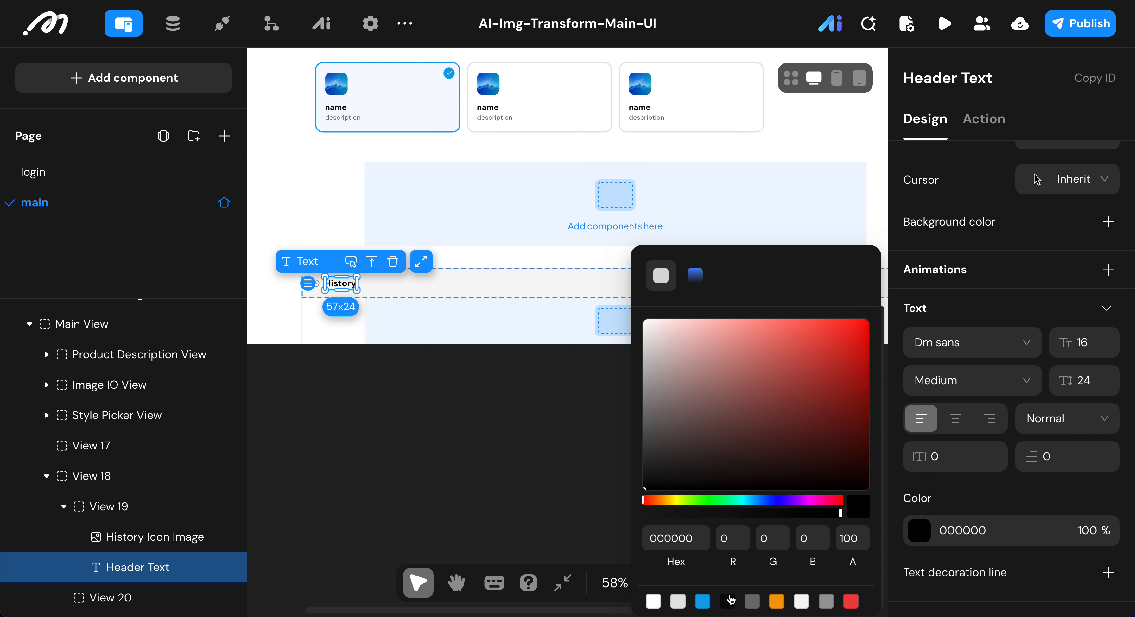
{"action": "left_click", "coordinate": [726, 600]}
{"action": "left_click", "coordinate": [976, 497]}
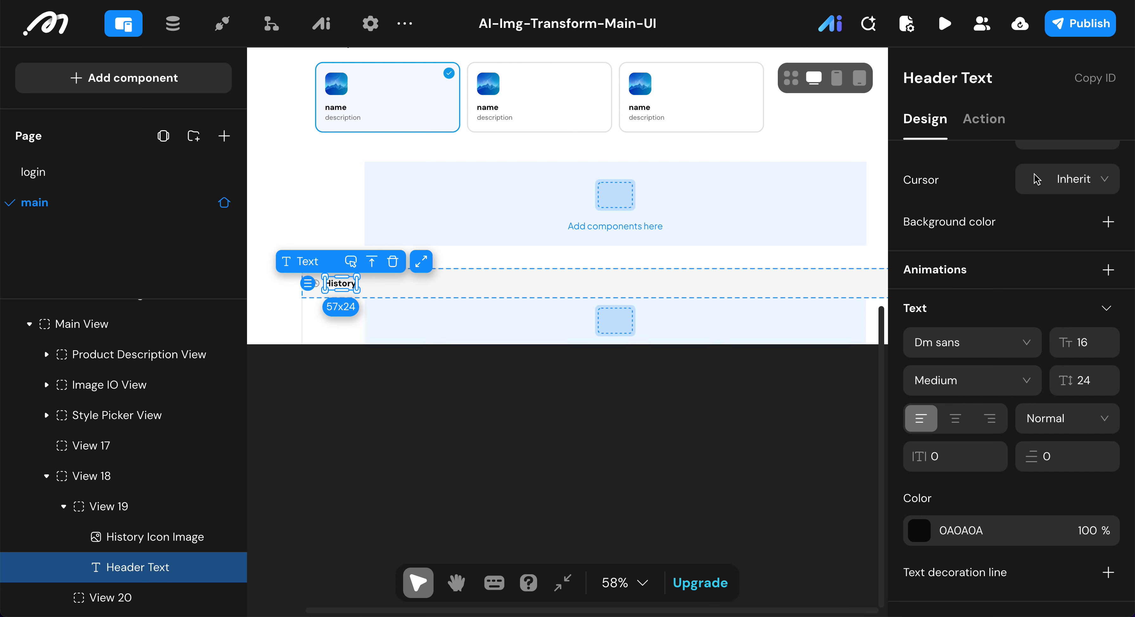
{"action": "scroll", "coordinate": [532, 380], "scroll_direction": "up", "scroll_amount": 2}
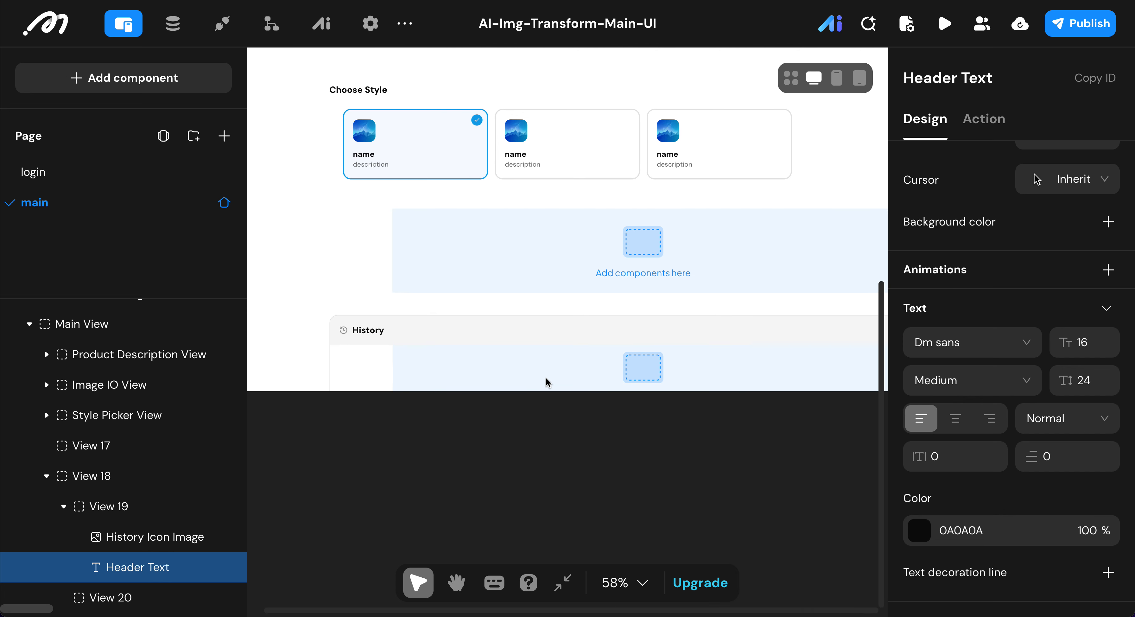
{"action": "scroll", "coordinate": [546, 380], "scroll_direction": "down", "scroll_amount": 2}
{"action": "scroll", "coordinate": [511, 286], "scroll_direction": "down", "scroll_amount": 1}
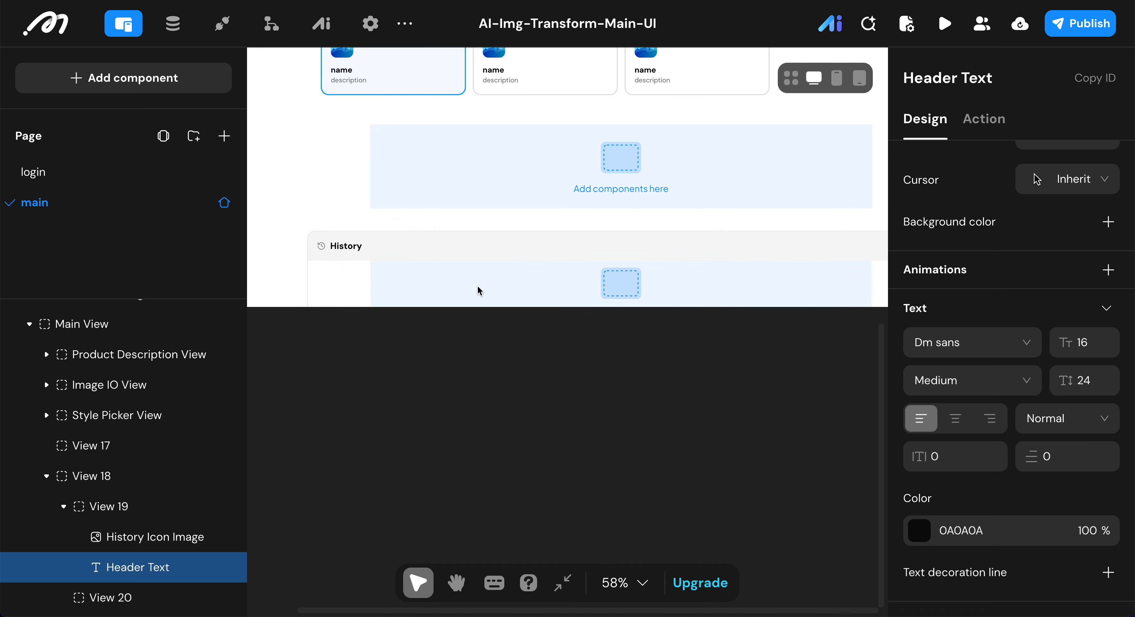
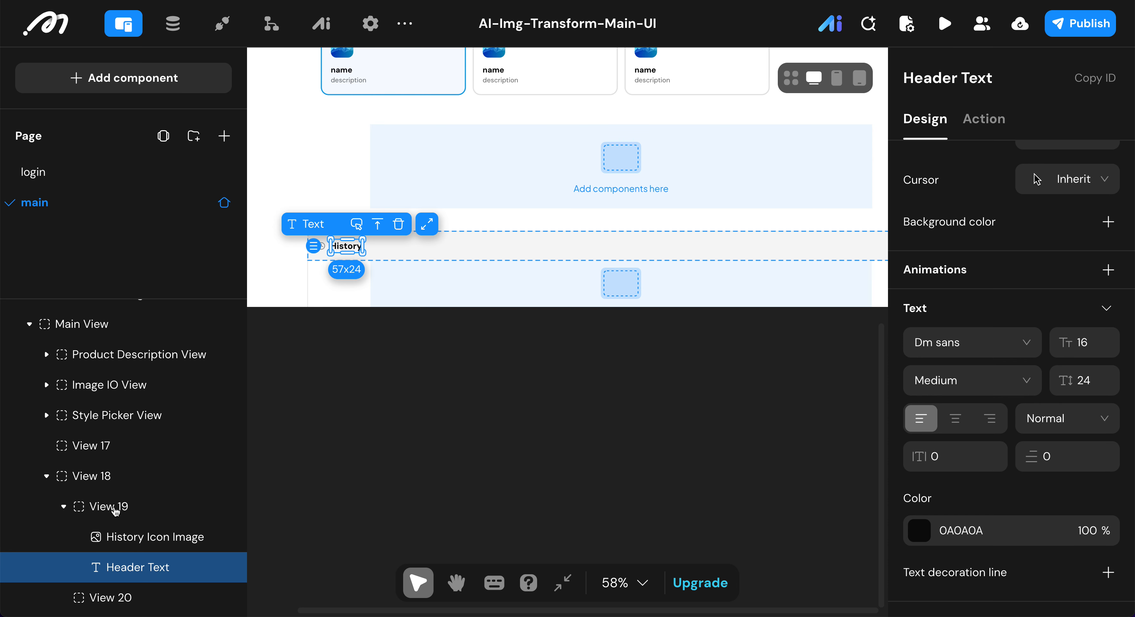
Step: Rename View 19, the container holding the history icon and header text, as History Header View
{"action": "left_click", "coordinate": [777, 240]}
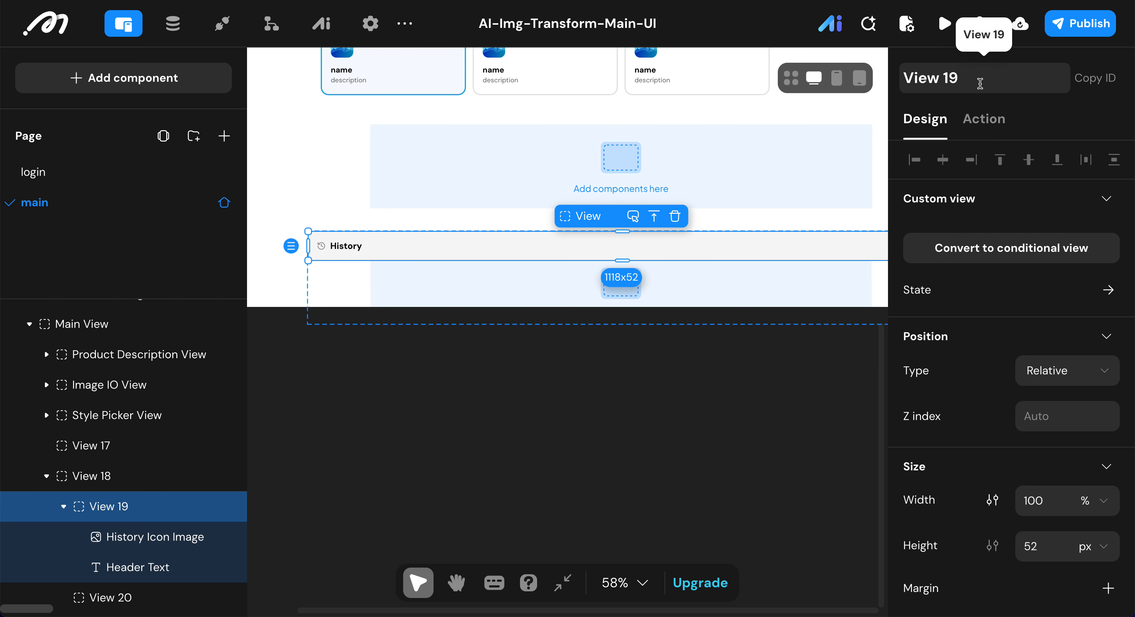
{"action": "left_click", "coordinate": [979, 84]}
{"action": "key", "text": "BackSpace"}
{"action": "key", "text": "BackSpace"}
{"action": "type", "text": "hi"}
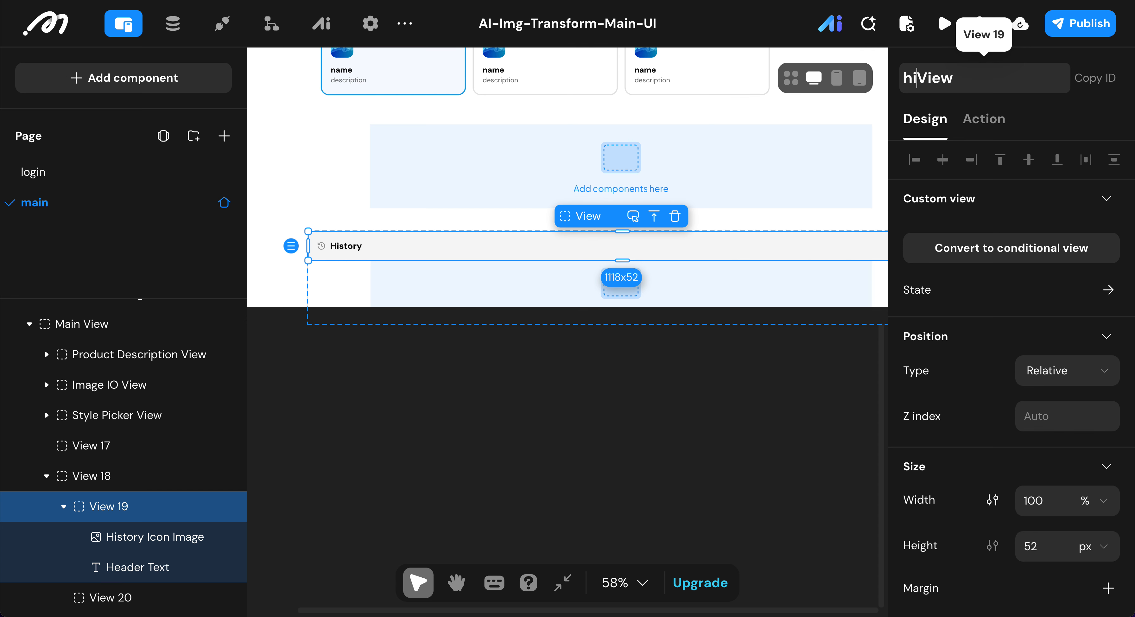
{"action": "key", "text": "BackSpace"}
{"action": "key", "text": "BackSpace"}
{"action": "type", "text": "Hist"}
{"action": "type", "text": "o"}
{"action": "type", "text": "ry Head"}
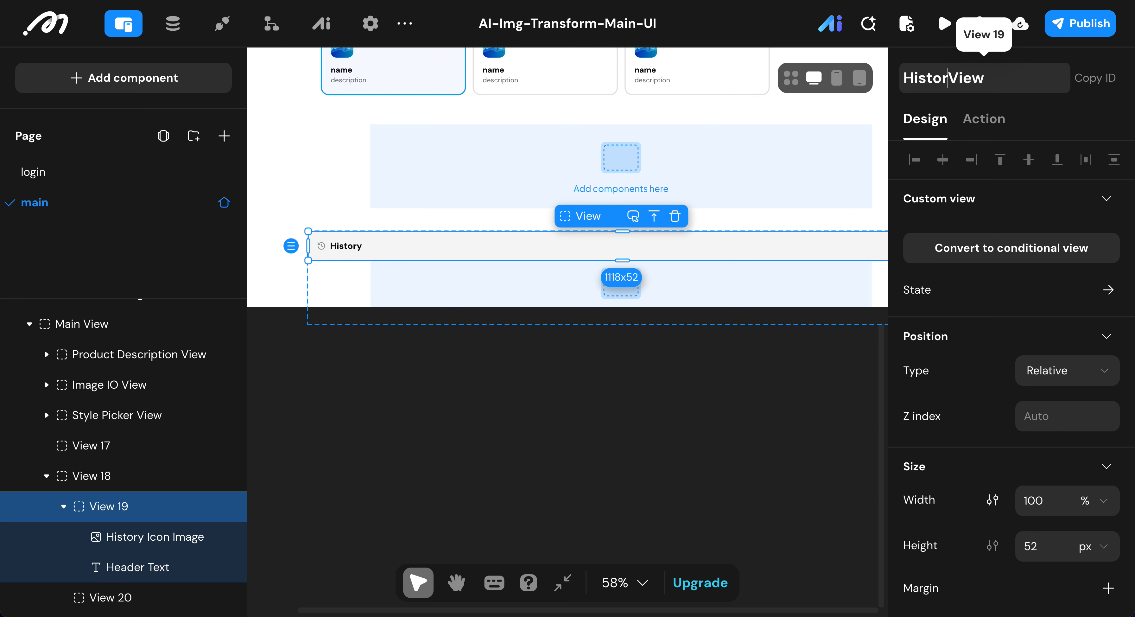
{"action": "type", "text": "er"}
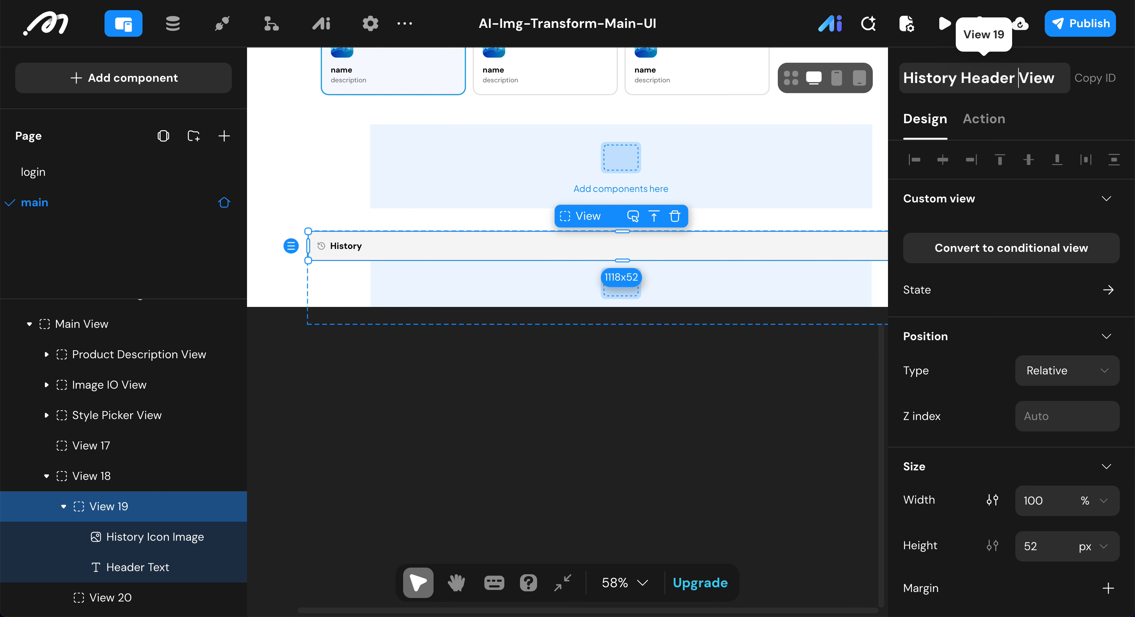
{"action": "key", "text": "Return"}
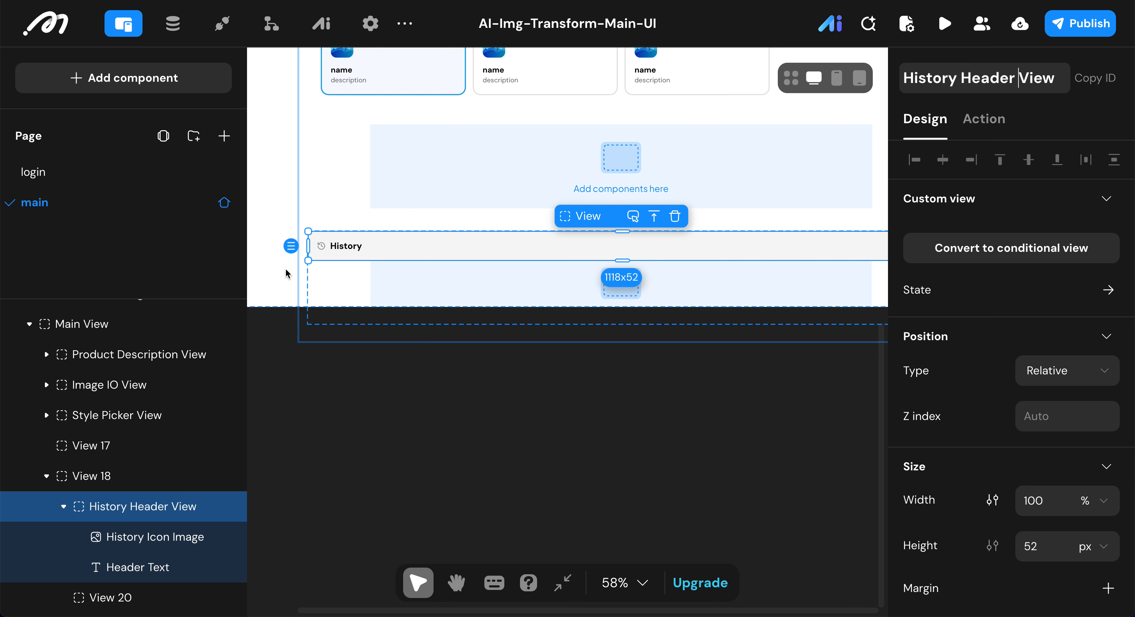
Step: Rename View 18, the container around the whole history section, as History View
{"action": "left_click", "coordinate": [107, 480]}
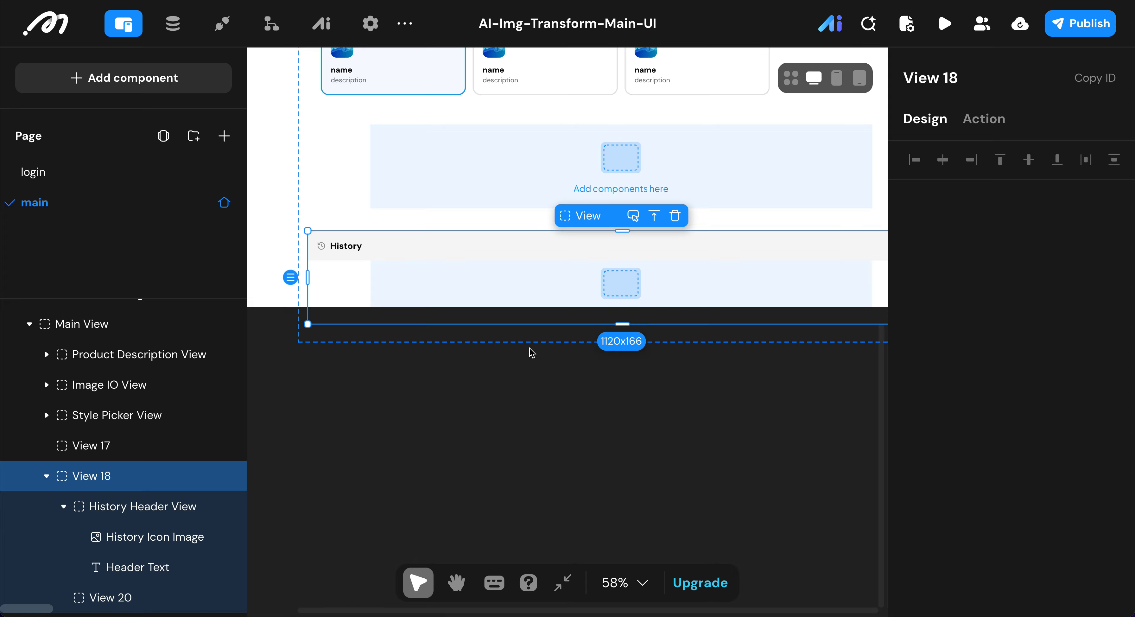
{"action": "left_click", "coordinate": [964, 78]}
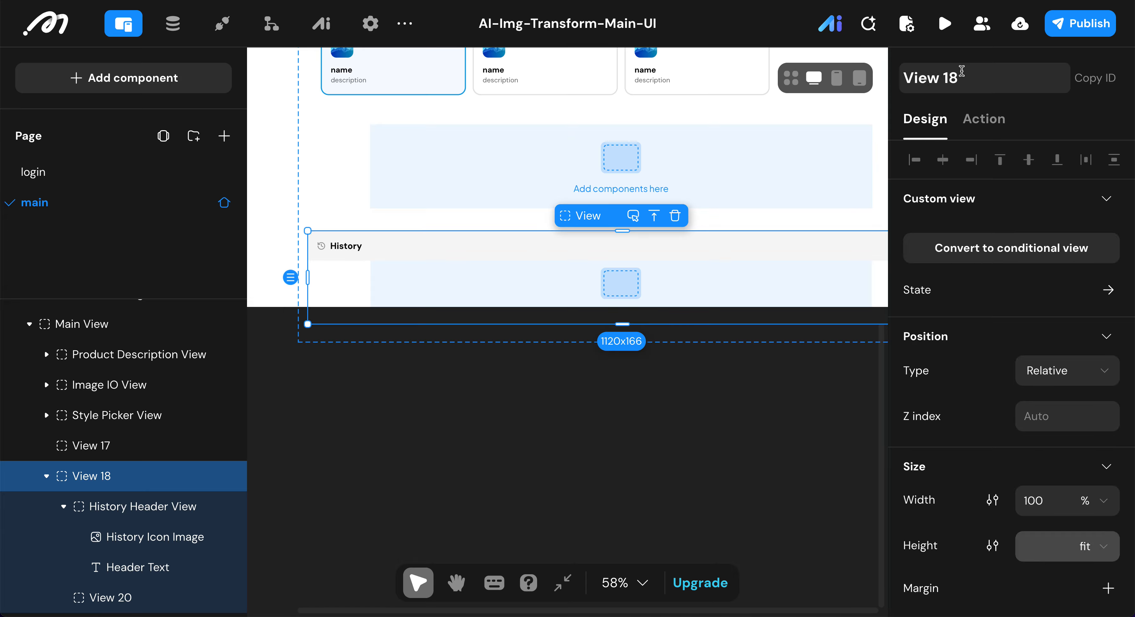
{"action": "key", "text": "BackSpace"}
{"action": "key", "text": "BackSpace"}
{"action": "type", "text": "h"}
{"action": "key", "text": "BackSpace"}
{"action": "type", "text": "History"}
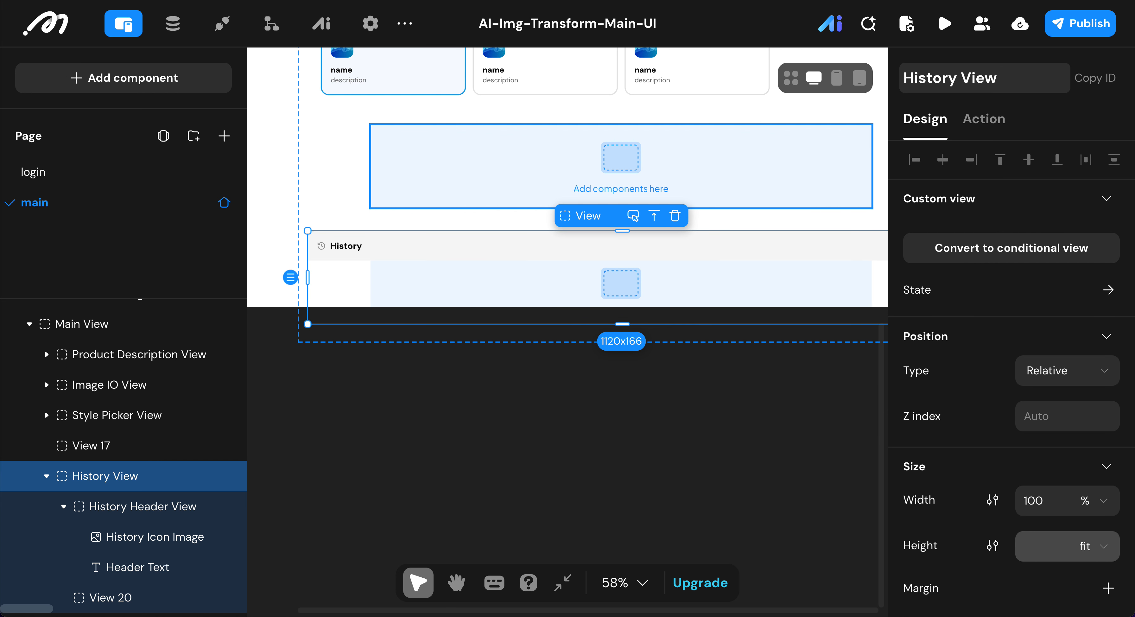
{"action": "left_click", "coordinate": [960, 78]}
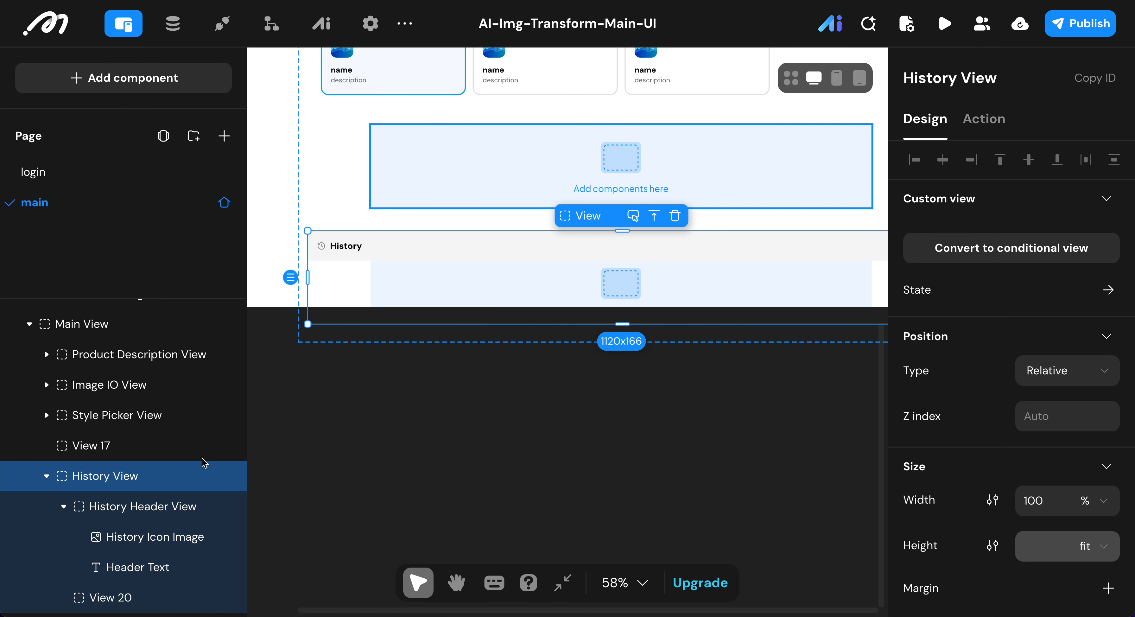
Step: Shorten the name of View 20, below History Header View, to View
{"action": "left_click", "coordinate": [156, 608]}
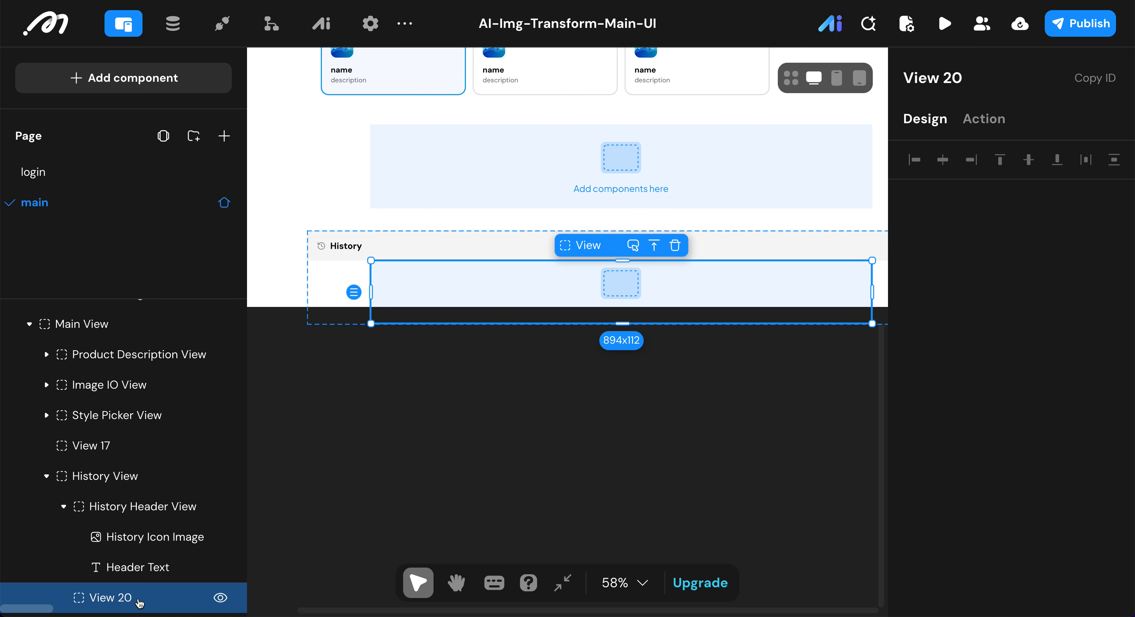
{"action": "left_click", "coordinate": [969, 78]}
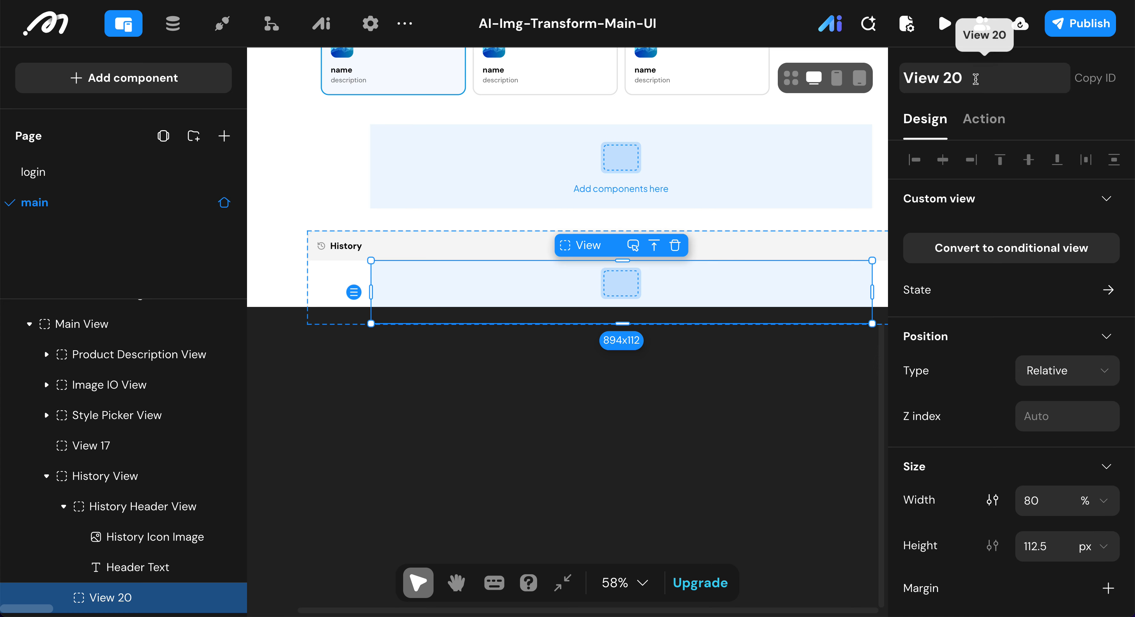
{"action": "key", "text": "BackSpace"}
{"action": "key", "text": "BackSpace"}
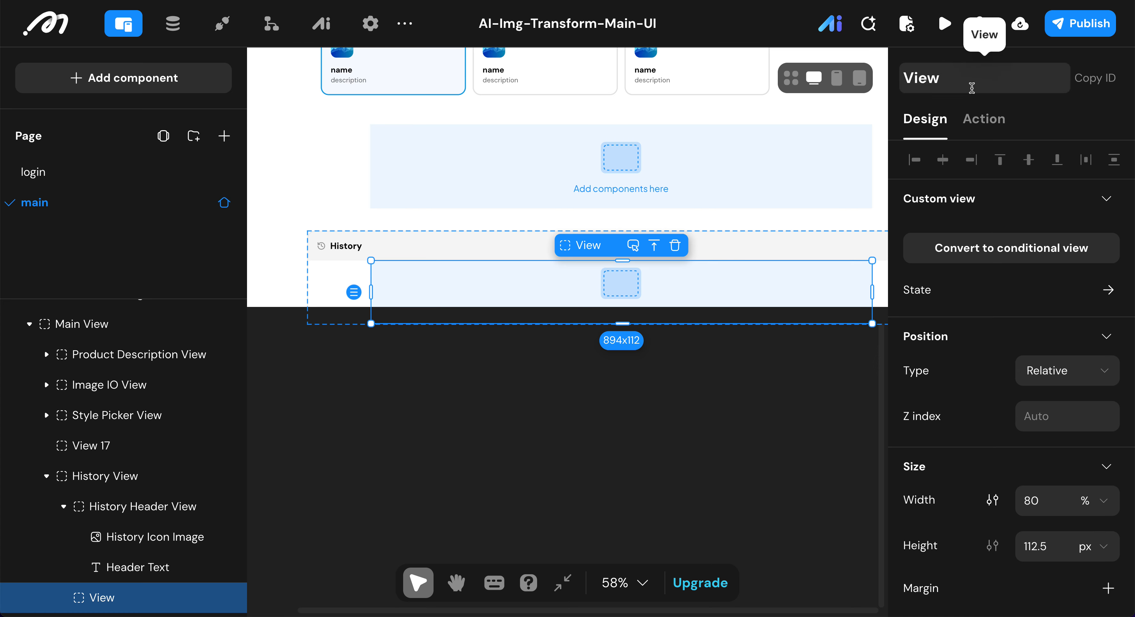
Step: Set the width of the view below the History header to 100% and its height to fit
{"action": "scroll", "coordinate": [1046, 388], "scroll_direction": "down", "scroll_amount": 3}
{"action": "left_click", "coordinate": [1046, 383]}
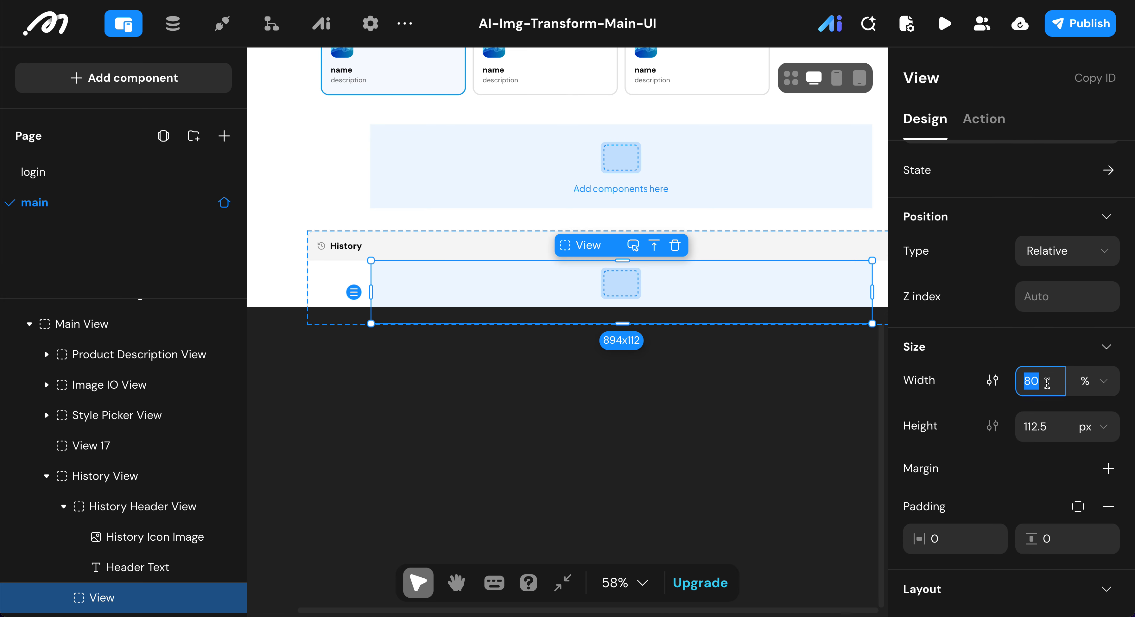
{"action": "type", "text": "100"}
{"action": "left_click", "coordinate": [1088, 431]}
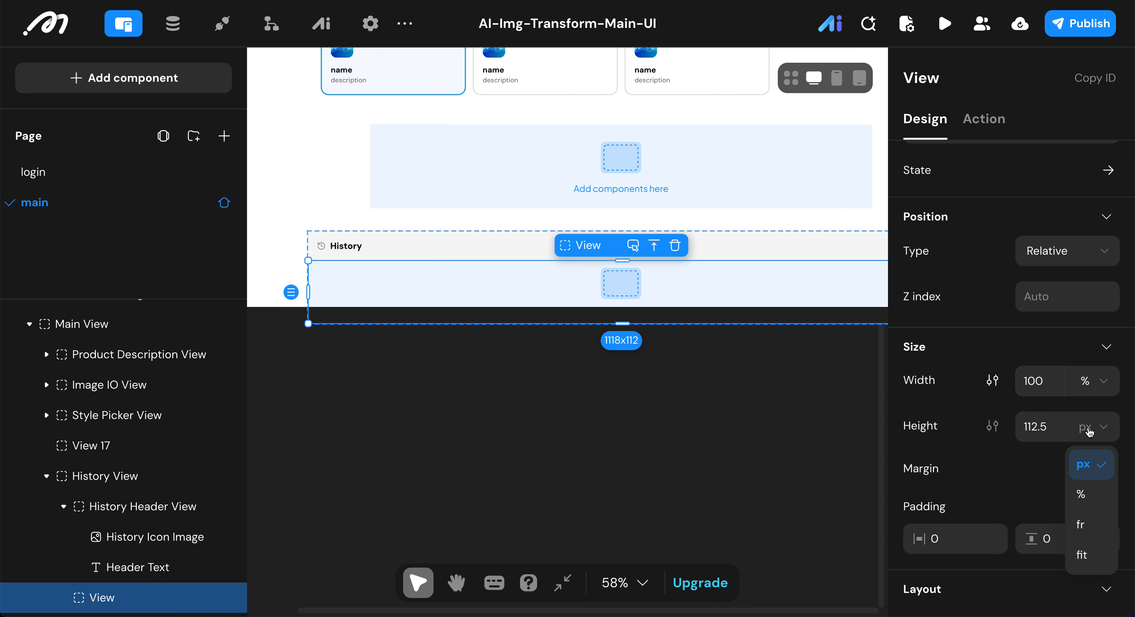
{"action": "left_click", "coordinate": [1083, 555]}
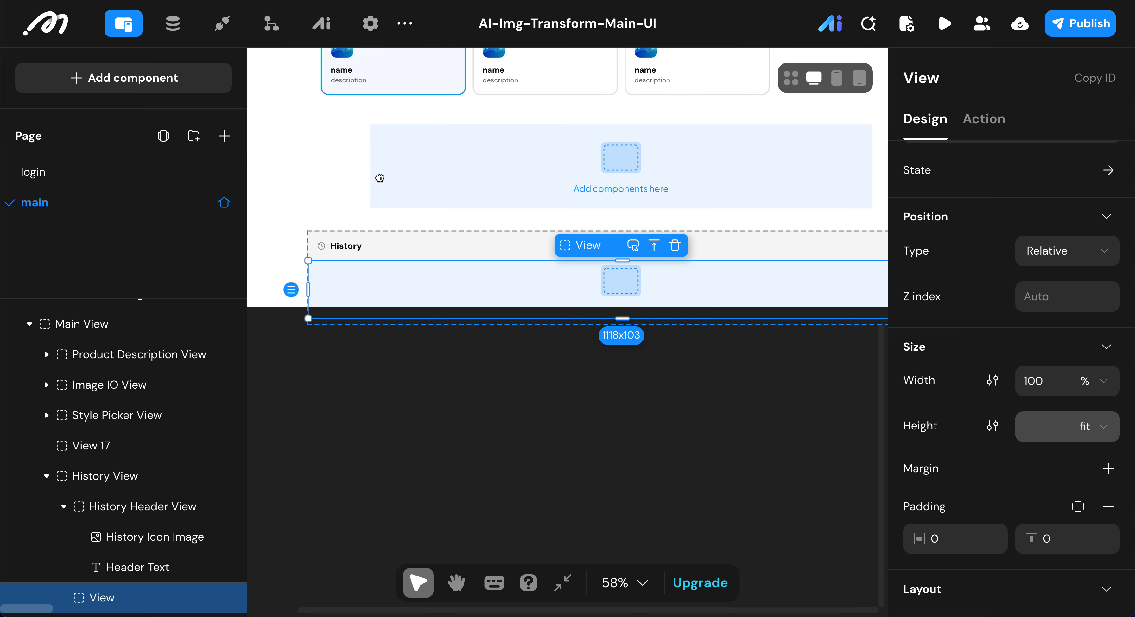
Step: Set the horizontal and vertical padding of the view below the History header to 16
{"action": "left_click", "coordinate": [968, 538]}
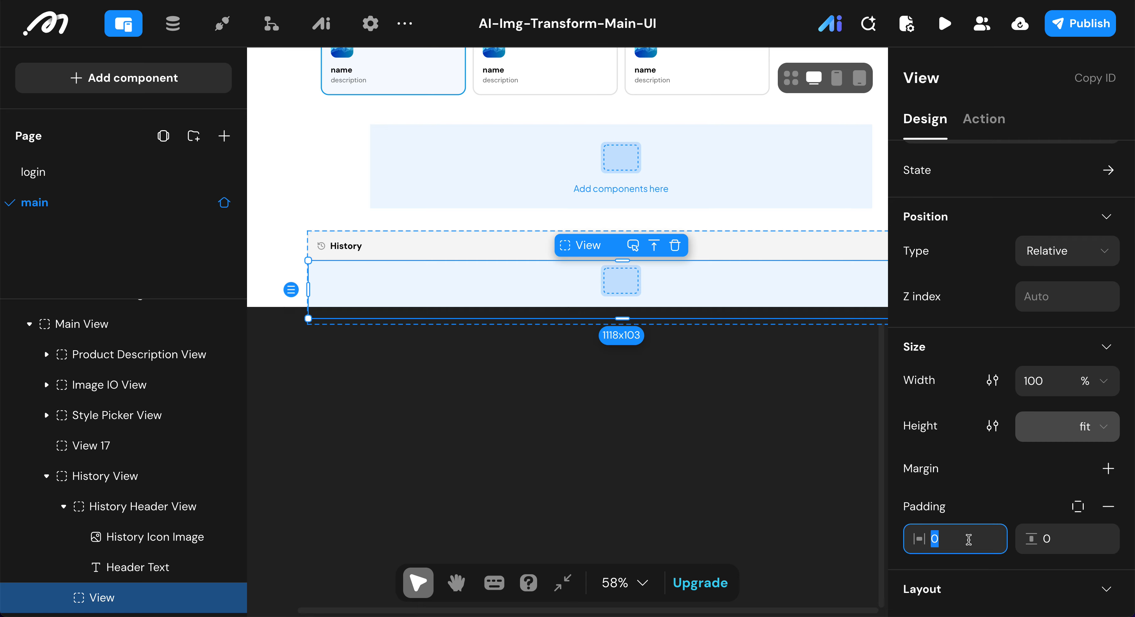
{"action": "type", "text": "16"}
{"action": "left_click", "coordinate": [1073, 542]}
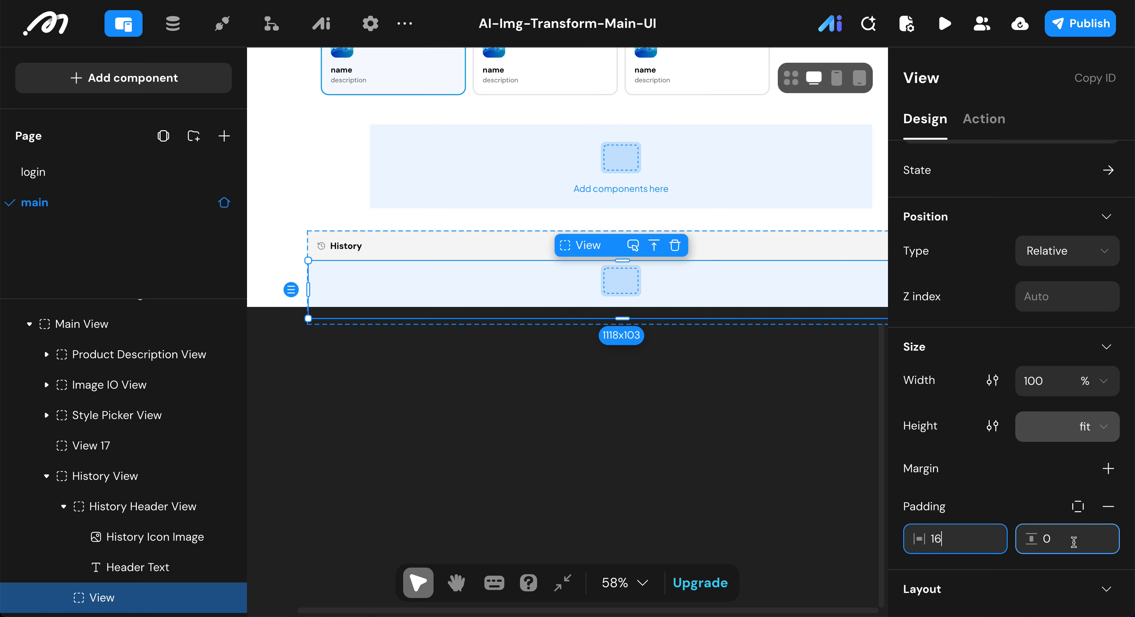
{"action": "type", "text": "16"}
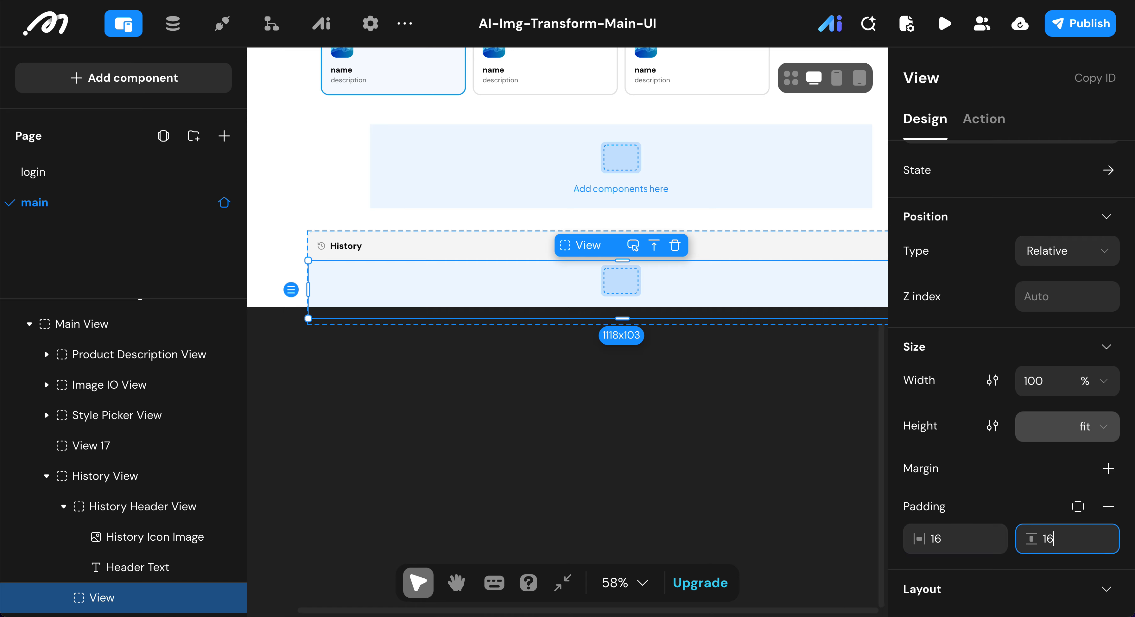
{"action": "left_click", "coordinate": [988, 458]}
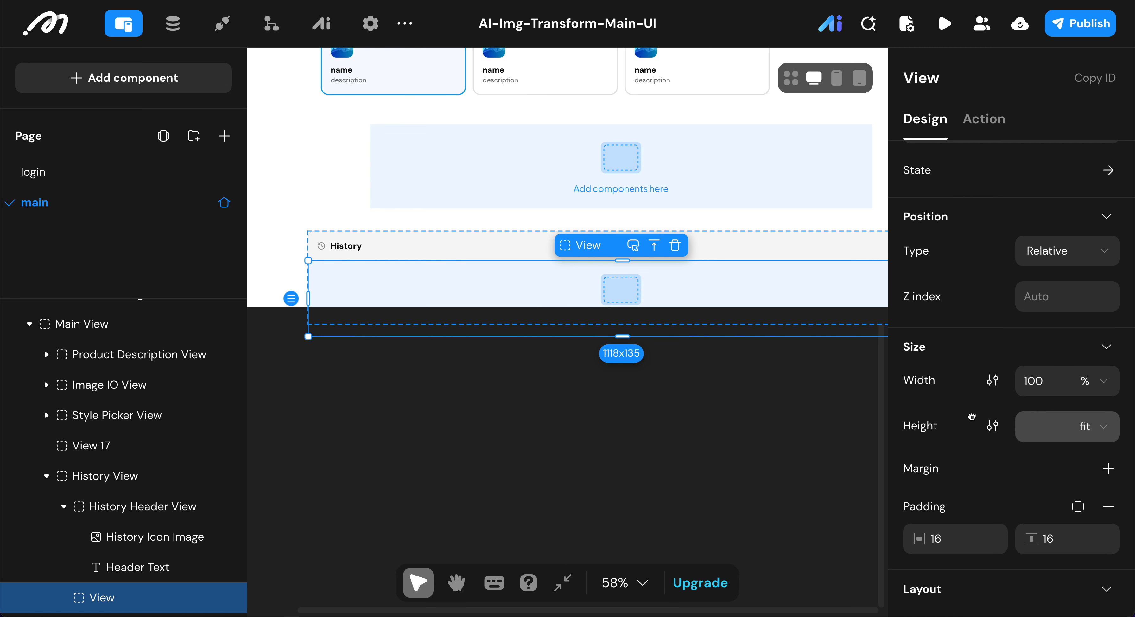
Step: Remove the background color from the view below the History header
{"action": "scroll", "coordinate": [970, 420], "scroll_direction": "down", "scroll_amount": 10}
{"action": "scroll", "coordinate": [1036, 467], "scroll_direction": "down", "scroll_amount": 5}
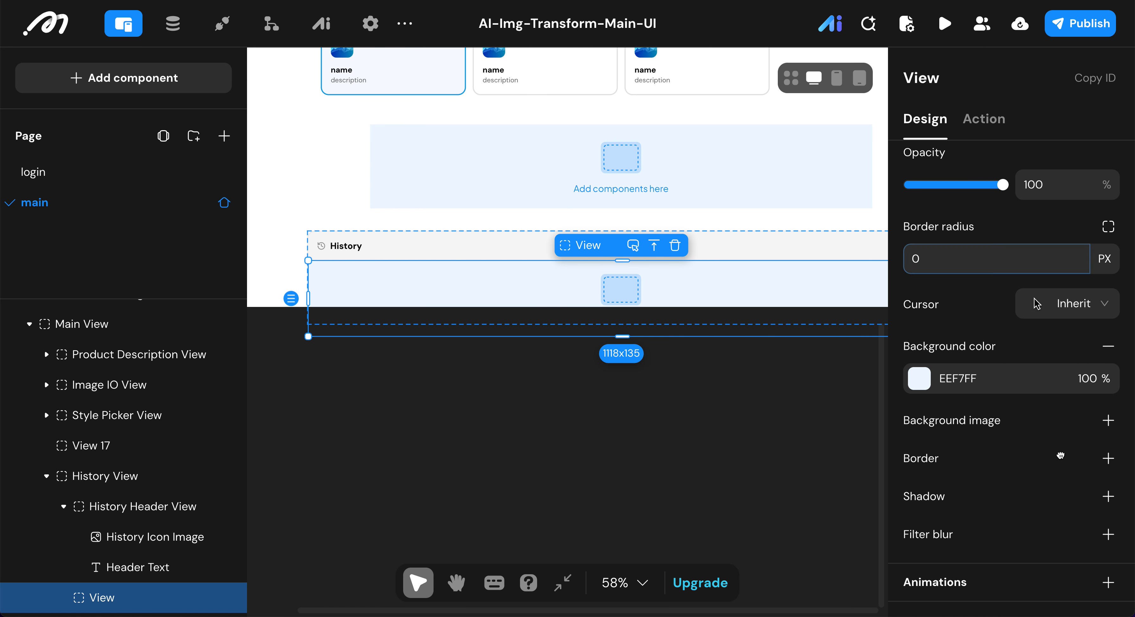
{"action": "left_click", "coordinate": [1108, 345]}
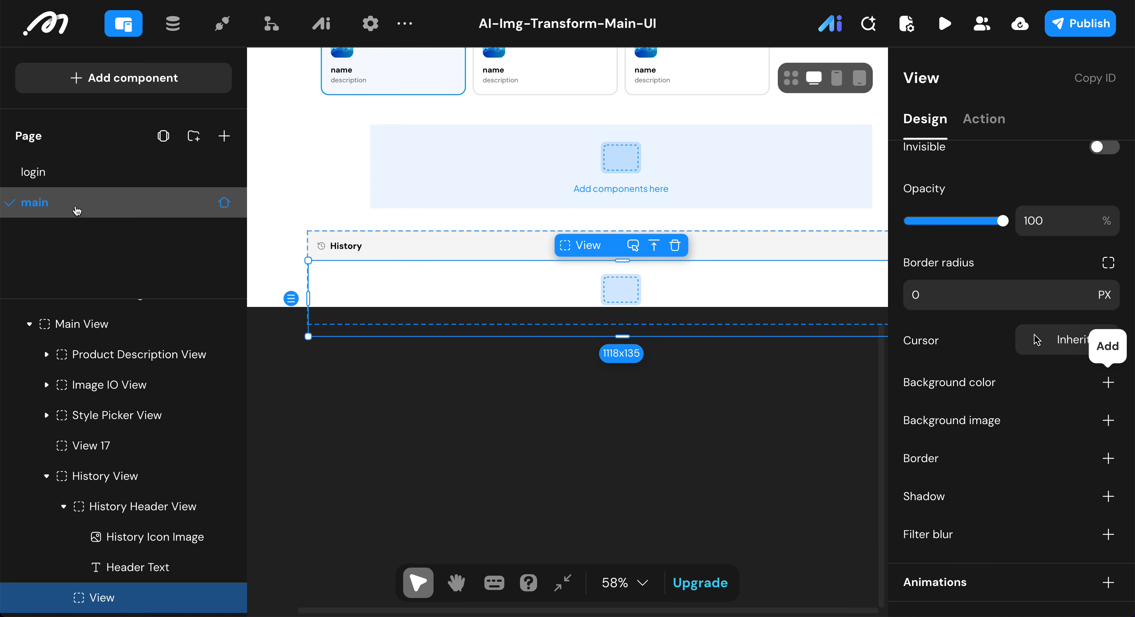
Step: Add a List component inside the view below the History header
{"action": "left_click", "coordinate": [76, 90]}
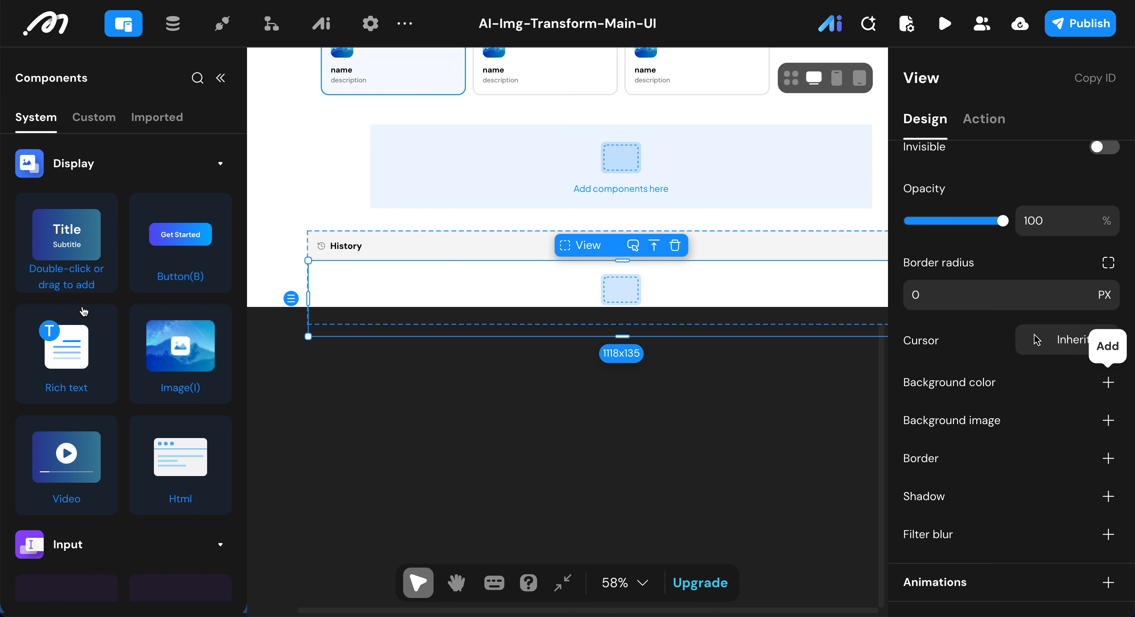
{"action": "scroll", "coordinate": [86, 328], "scroll_direction": "down", "scroll_amount": 10}
{"action": "scroll", "coordinate": [86, 328], "scroll_direction": "down", "scroll_amount": 8}
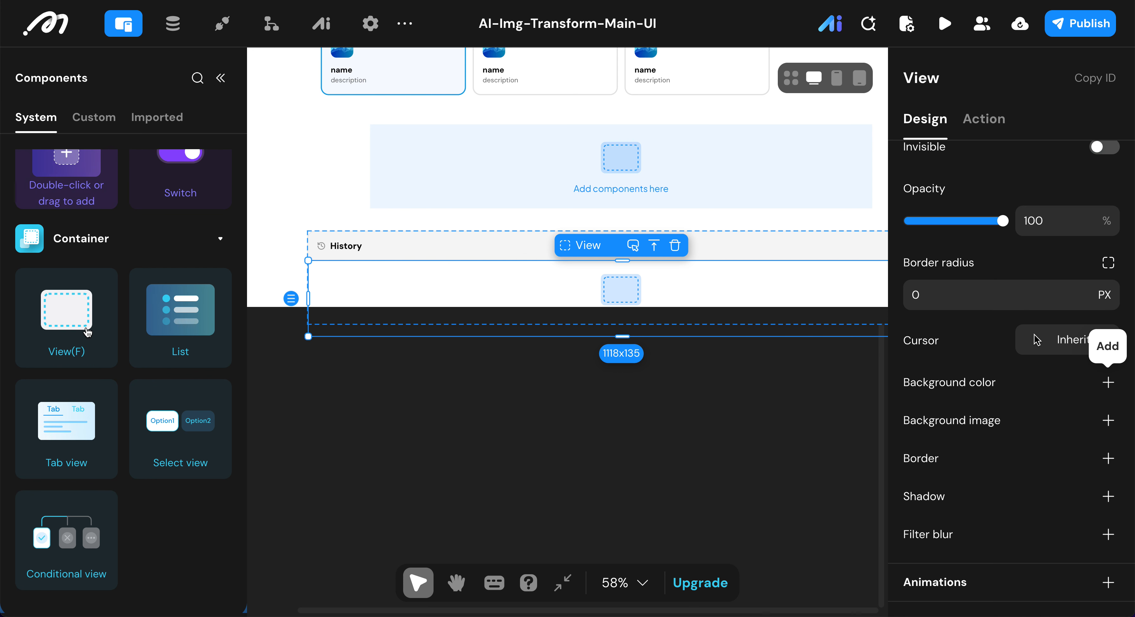
{"action": "double_click", "coordinate": [192, 314]}
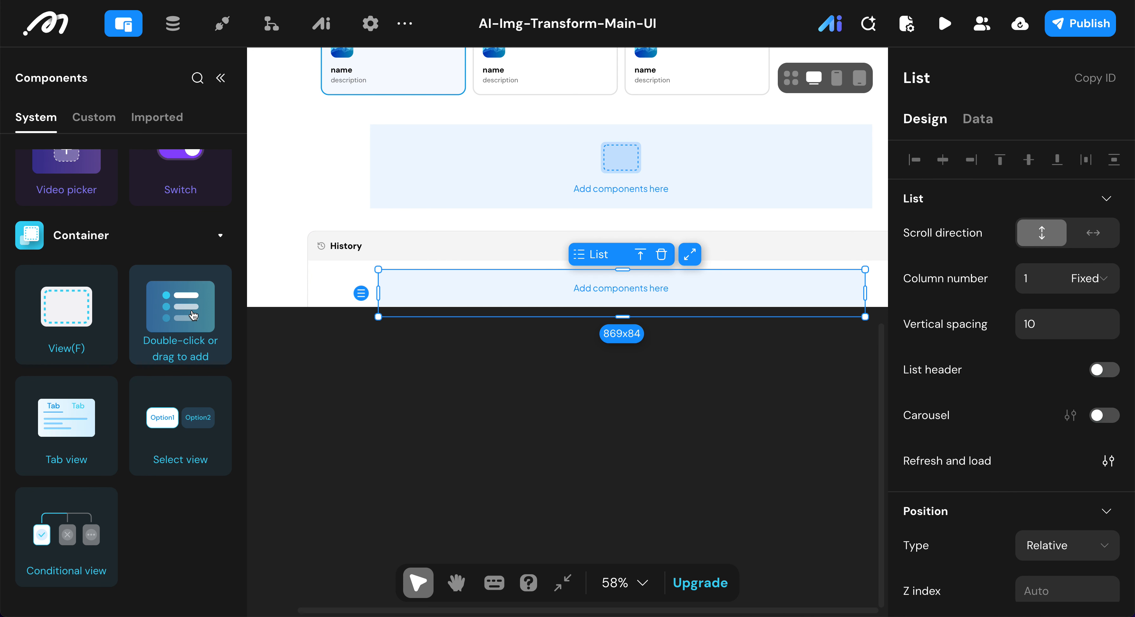
Step: Rename the new list component as History List
{"action": "left_click", "coordinate": [930, 78]}
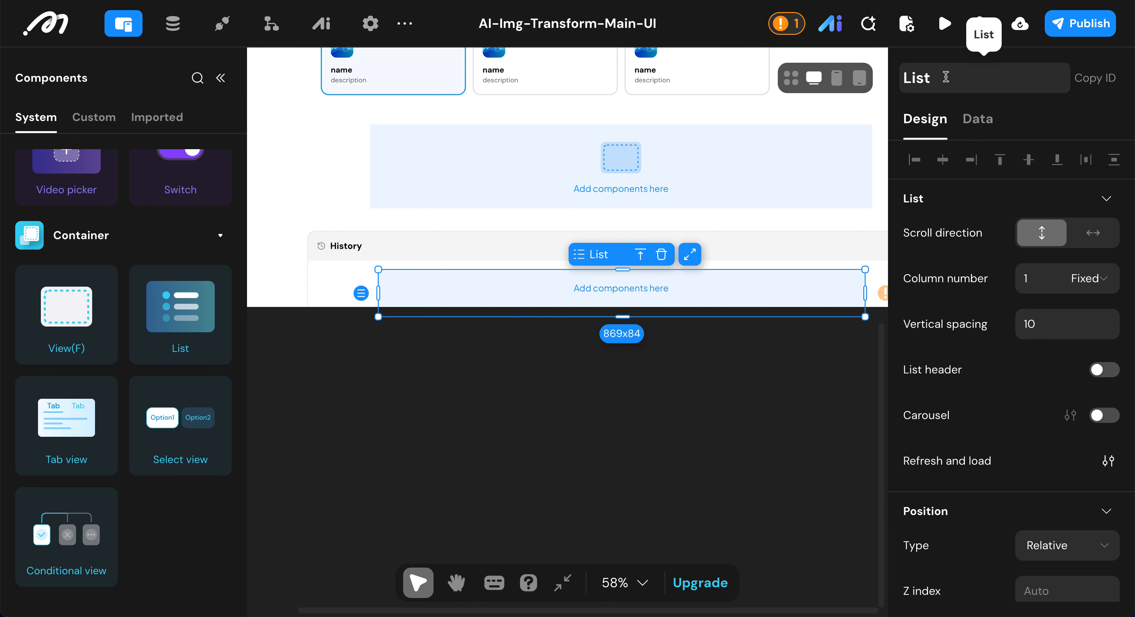
{"action": "type", "text": "History"}
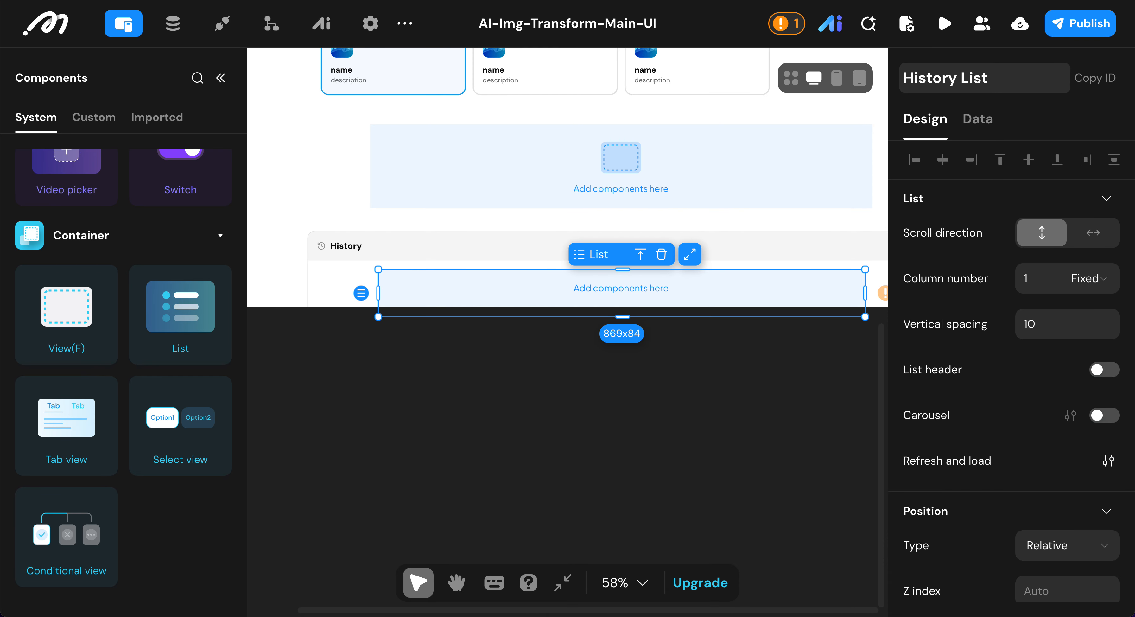
{"action": "key", "text": "Return"}
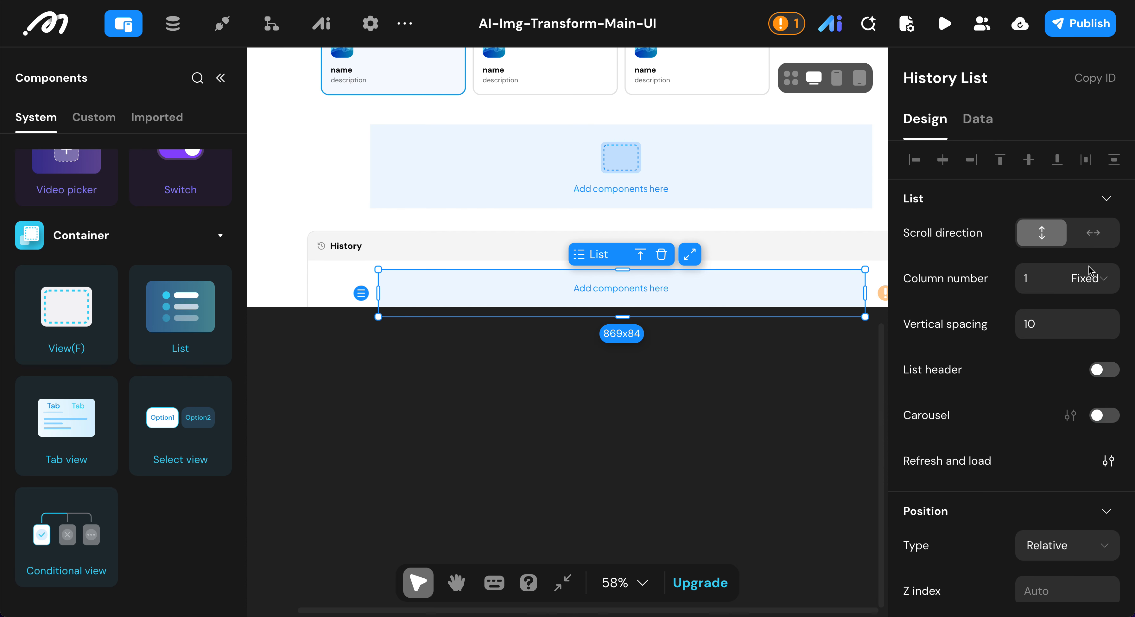
{"action": "left_click", "coordinate": [1095, 283]}
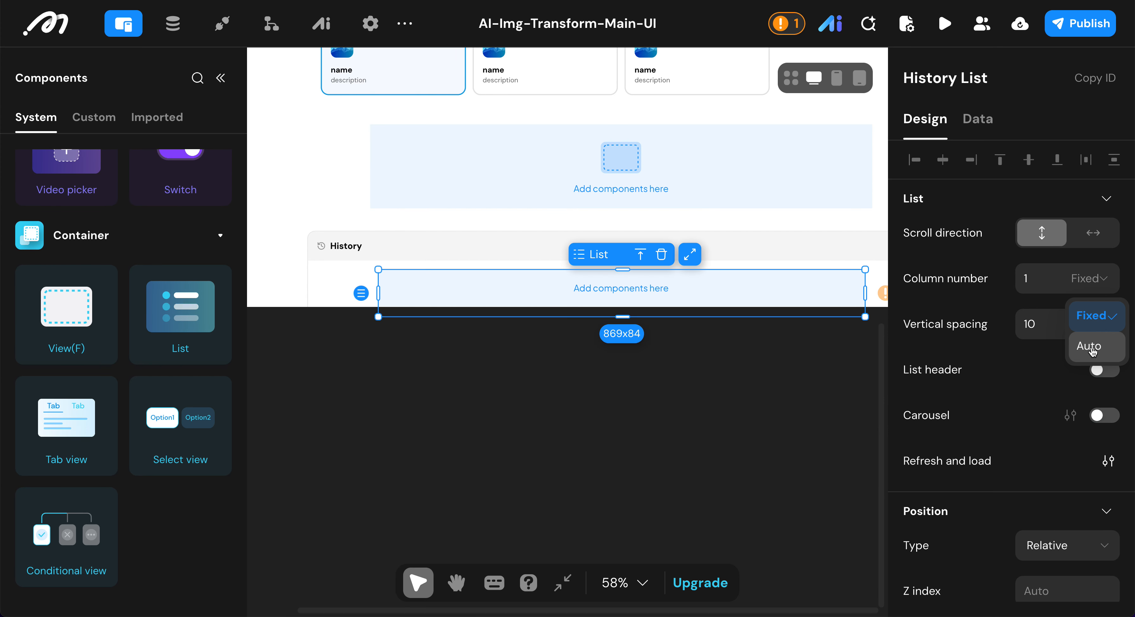
{"action": "left_click", "coordinate": [1090, 347]}
{"action": "left_click", "coordinate": [1051, 325]}
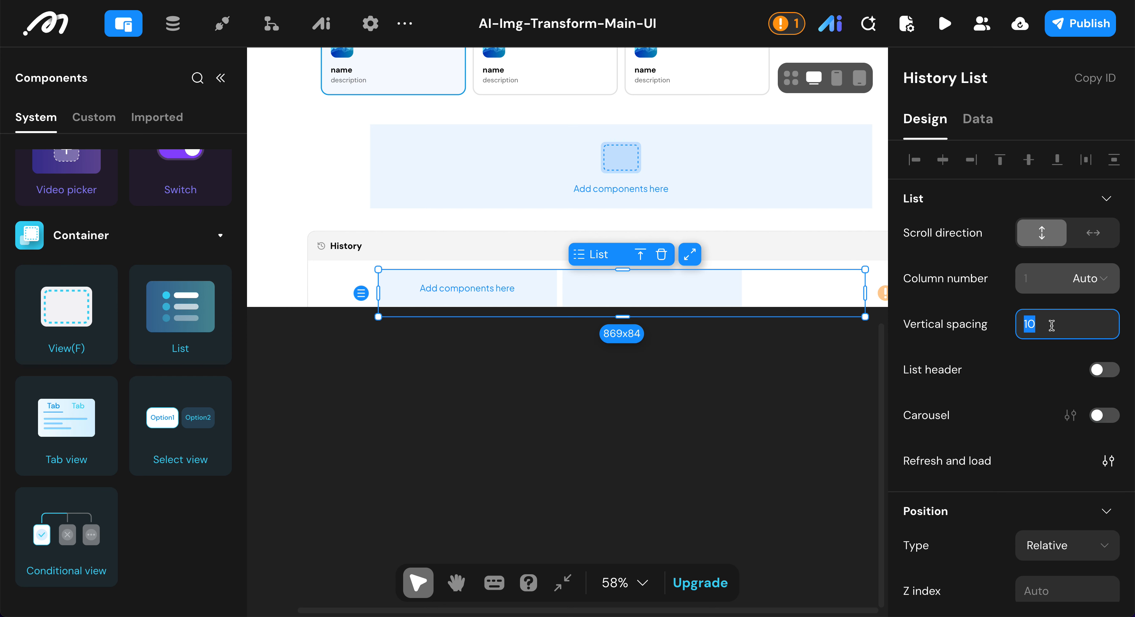
{"action": "left_click", "coordinate": [1099, 282]}
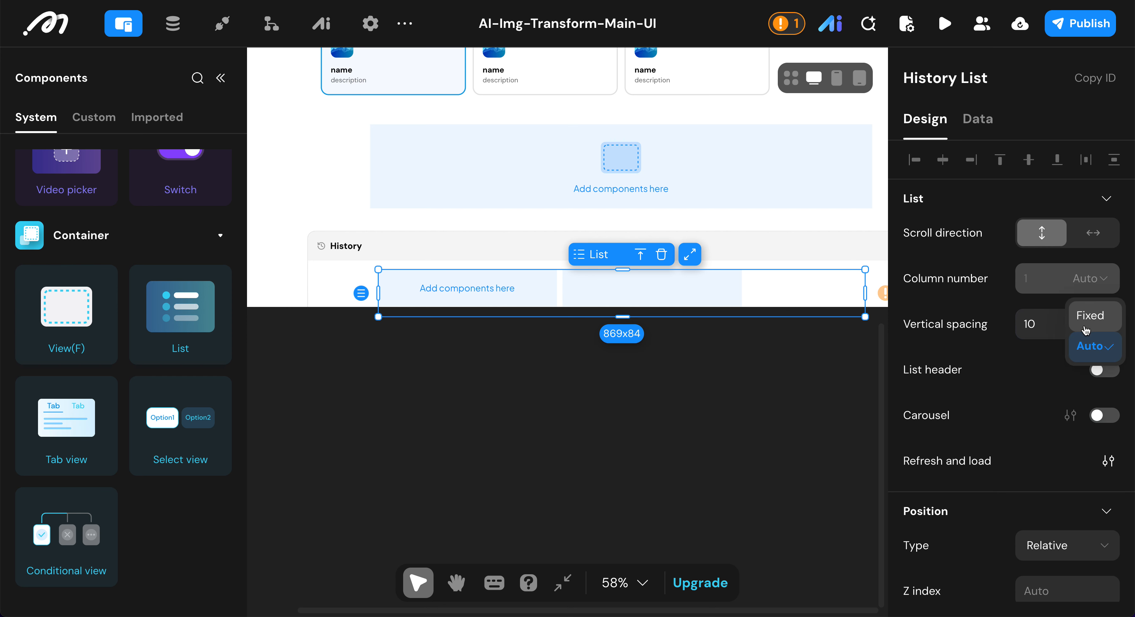
{"action": "left_click", "coordinate": [1085, 331]}
Step: Set the History List's column number to 4 and switch its column mode to Auto
{"action": "left_click", "coordinate": [1046, 281]}
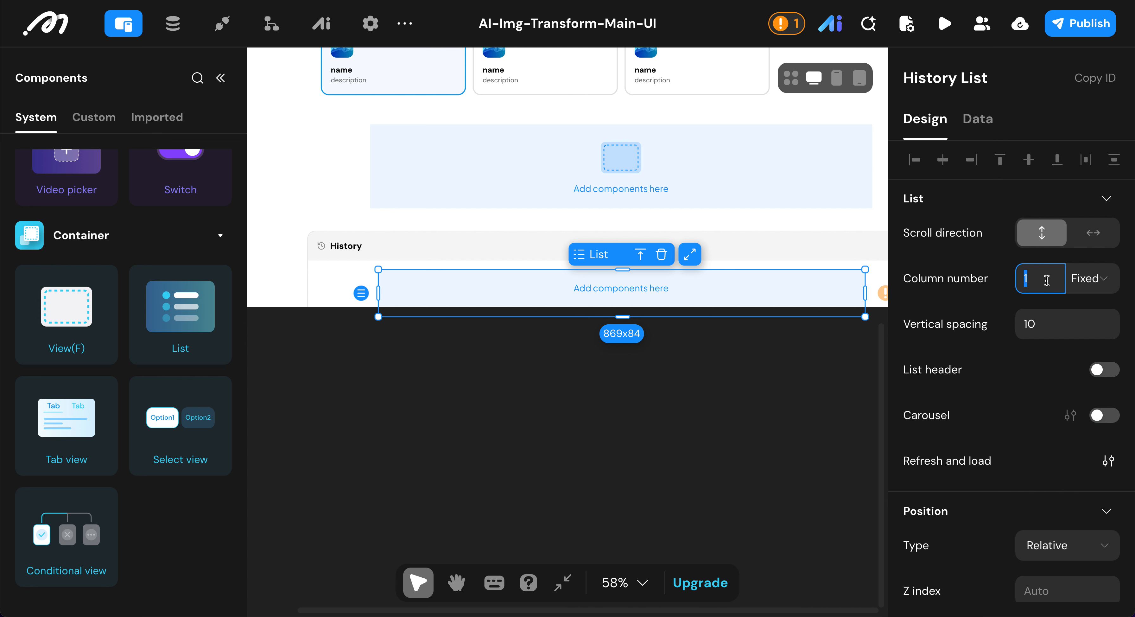
{"action": "type", "text": "4"}
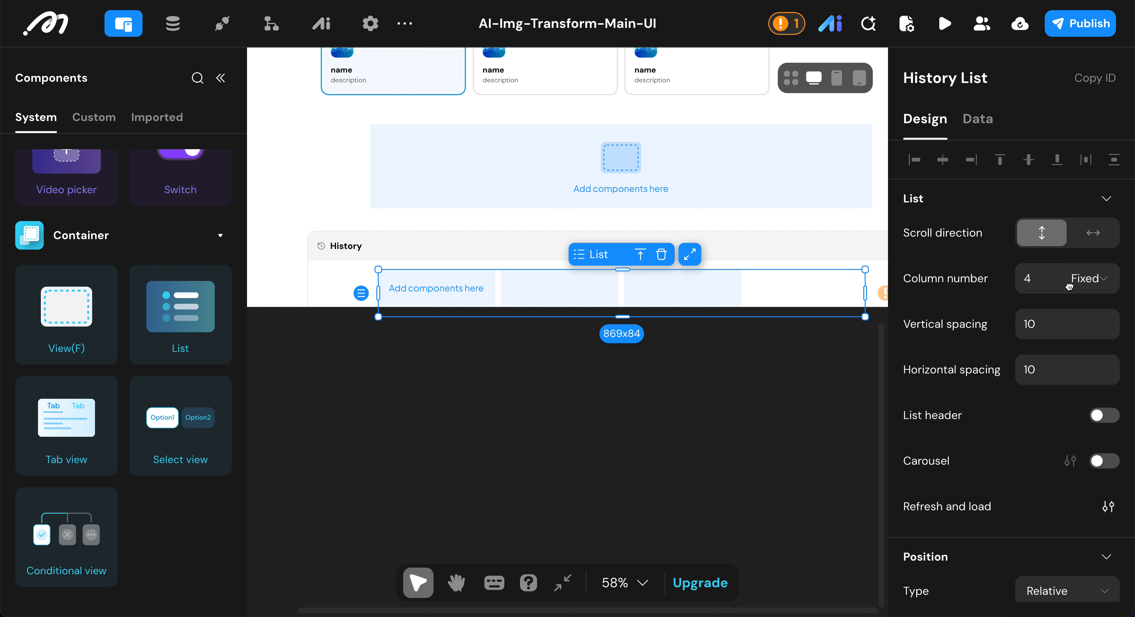
{"action": "left_click", "coordinate": [1092, 278]}
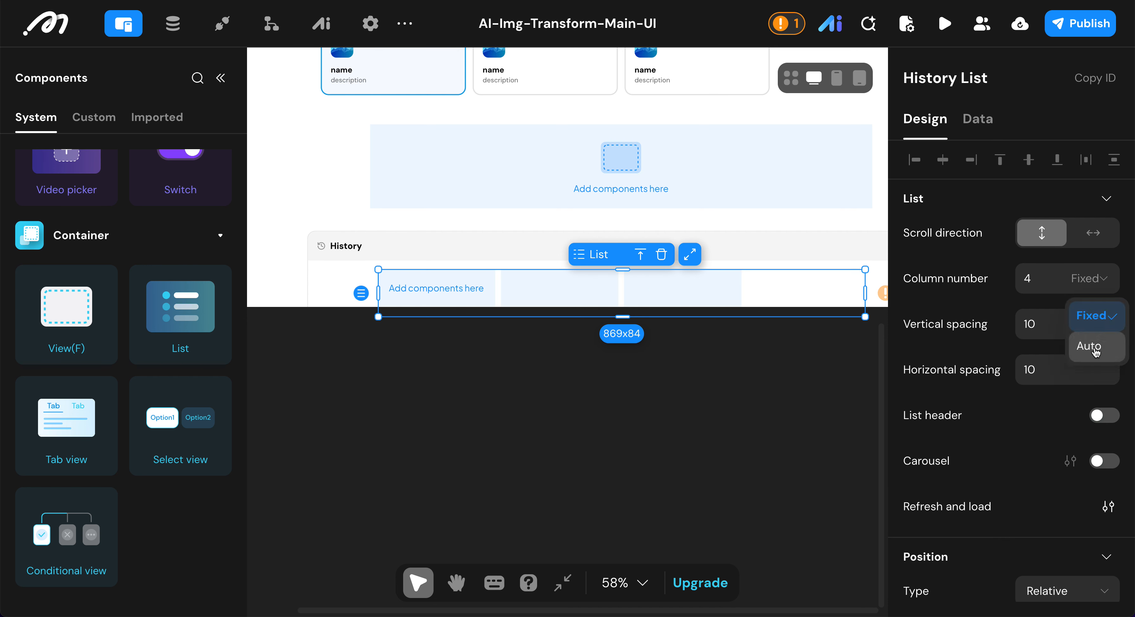
{"action": "left_click", "coordinate": [1094, 342]}
Step: Set both the vertical and horizontal spacing of the History List to 12
{"action": "left_click", "coordinate": [1042, 328]}
{"action": "type", "text": "12"}
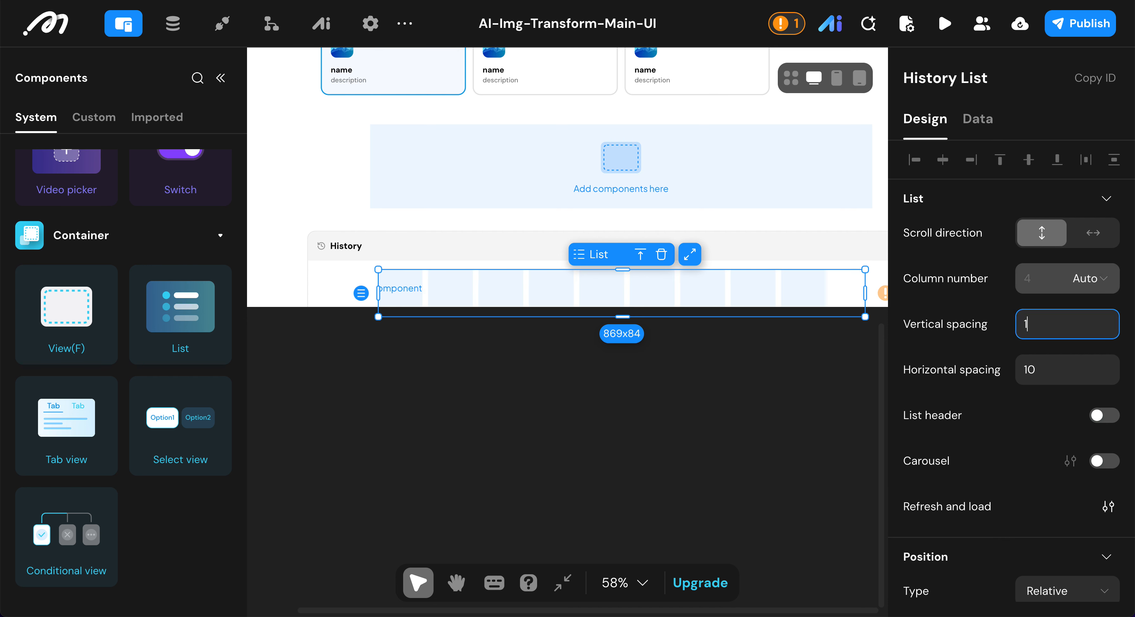
{"action": "left_click", "coordinate": [1032, 369]}
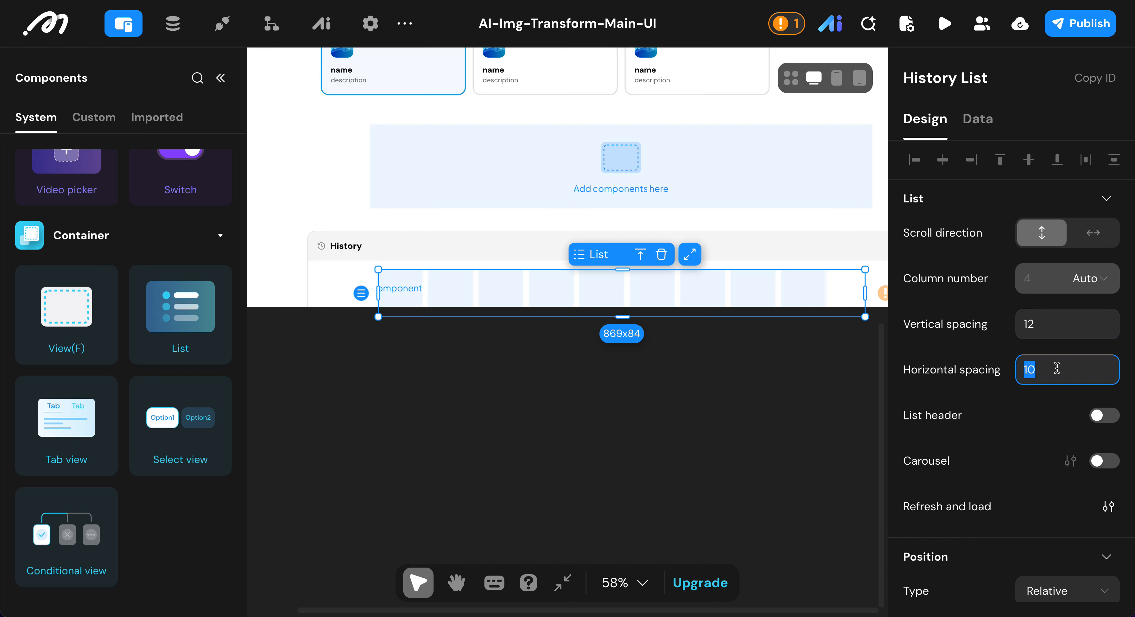
{"action": "type", "text": "12"}
{"action": "left_click", "coordinate": [986, 408]}
Step: Set the History List's width to 100% and switch its height to fit
{"action": "scroll", "coordinate": [986, 407], "scroll_direction": "down", "scroll_amount": 6}
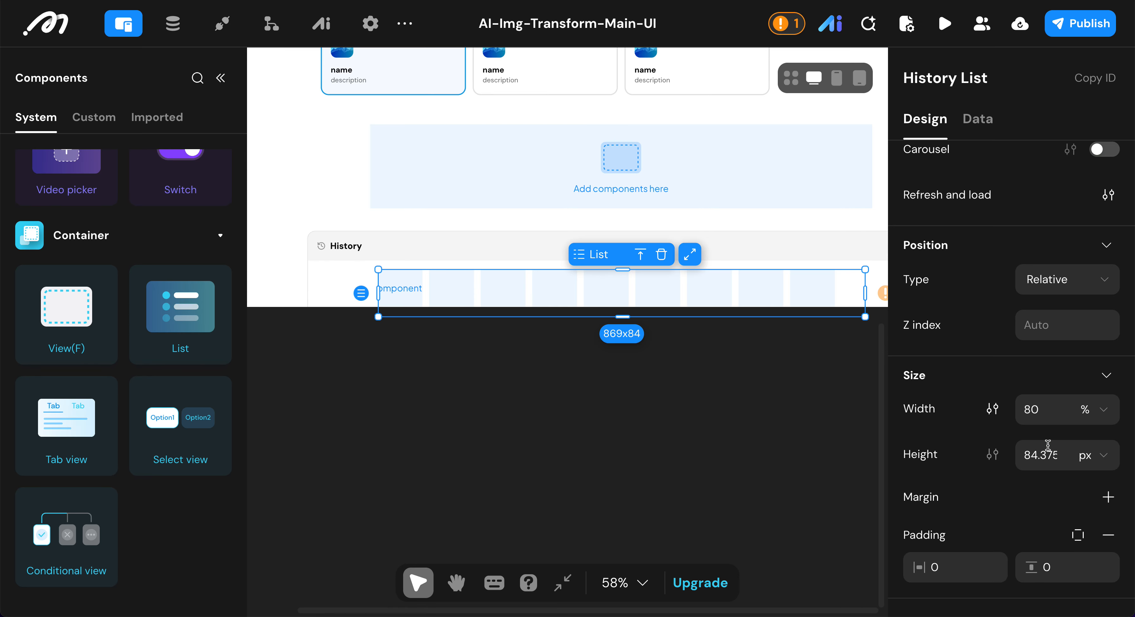
{"action": "left_click", "coordinate": [1048, 406]}
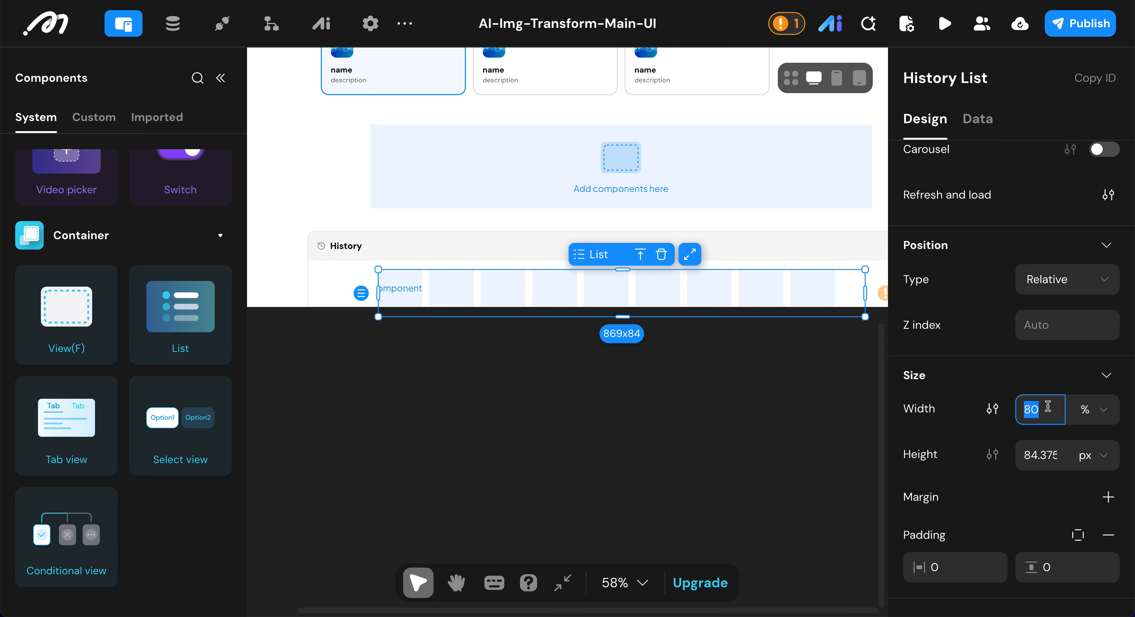
{"action": "type", "text": "100"}
{"action": "left_click", "coordinate": [1102, 457]}
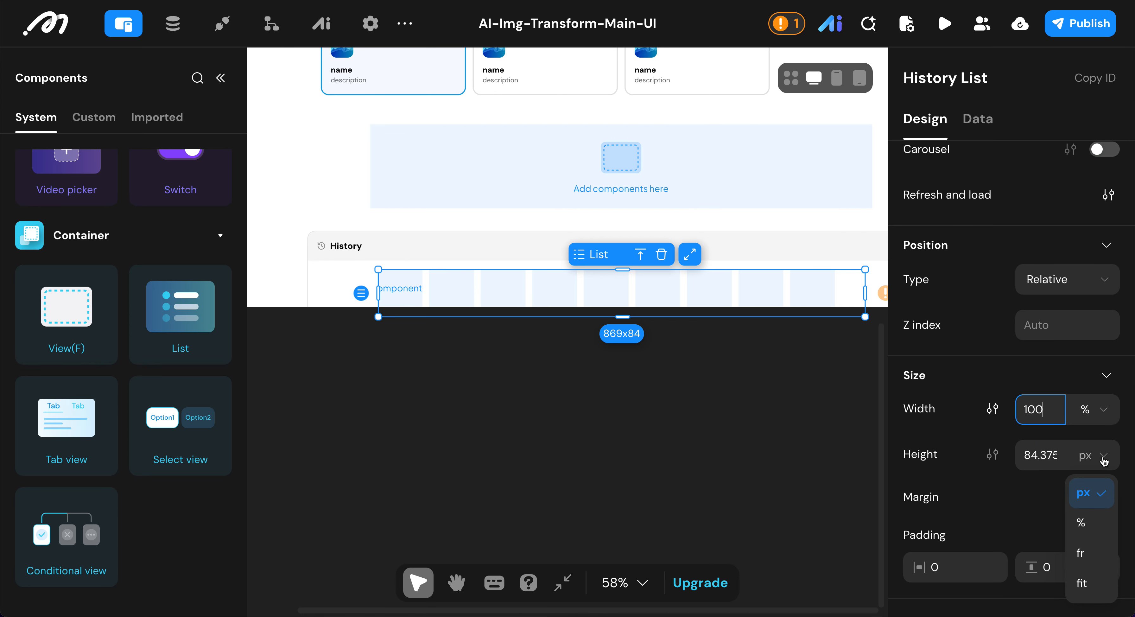
{"action": "left_click", "coordinate": [1081, 583]}
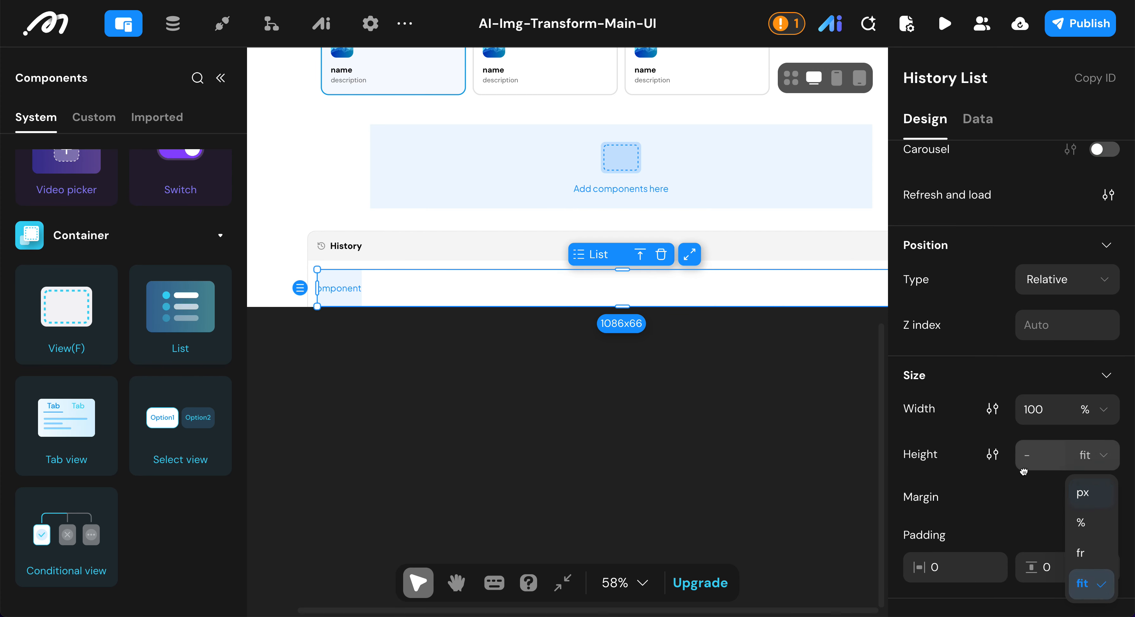
Step: Set the History List's data source to Local and bind its data to the logged in user's results
{"action": "scroll", "coordinate": [1023, 471], "scroll_direction": "down", "scroll_amount": 7}
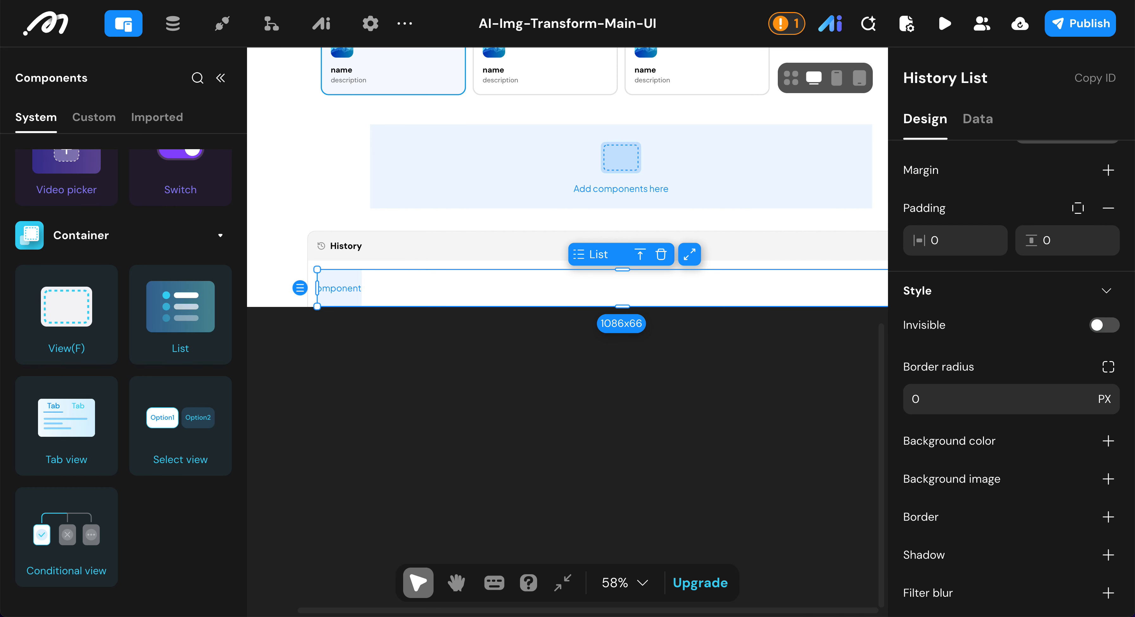
{"action": "scroll", "coordinate": [1070, 343], "scroll_direction": "up", "scroll_amount": 2}
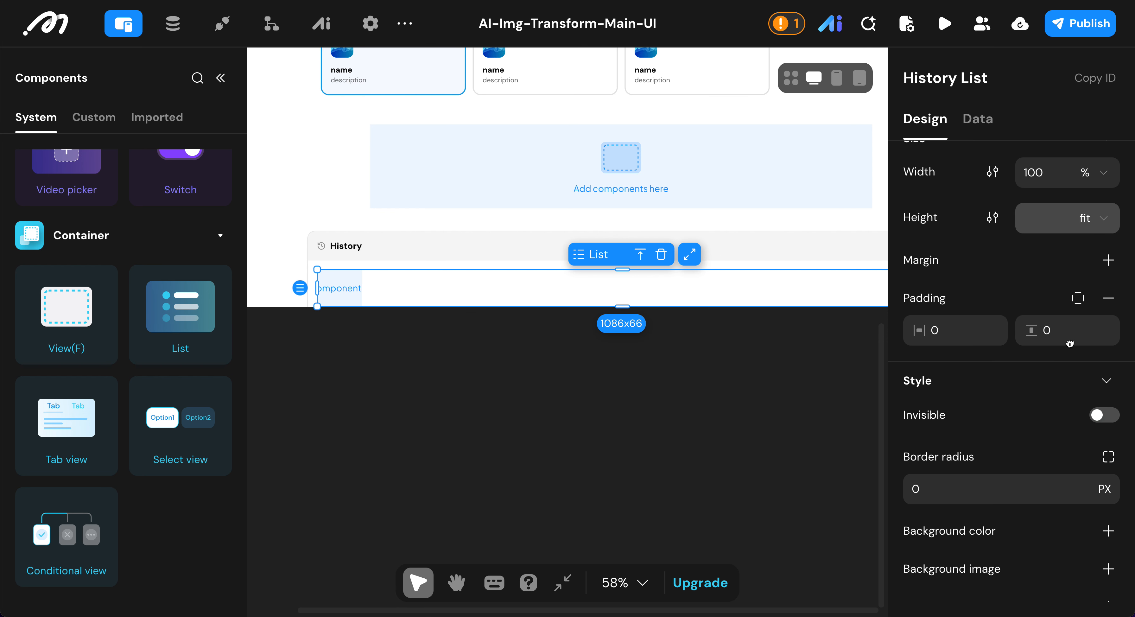
{"action": "scroll", "coordinate": [1069, 344], "scroll_direction": "down", "scroll_amount": 2}
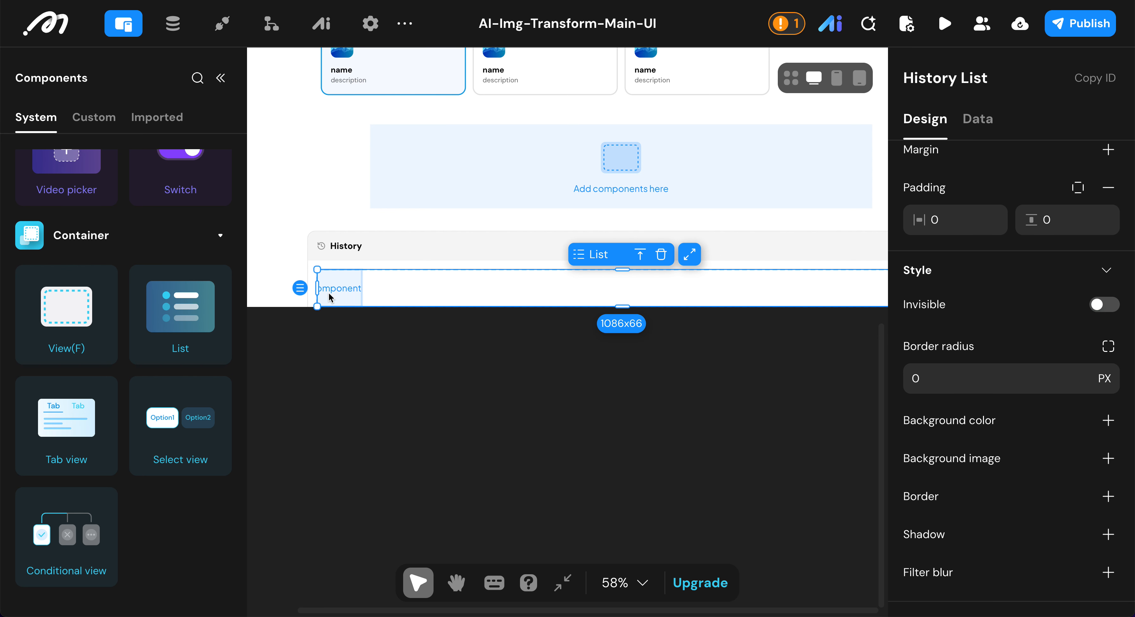
{"action": "left_click", "coordinate": [985, 128]}
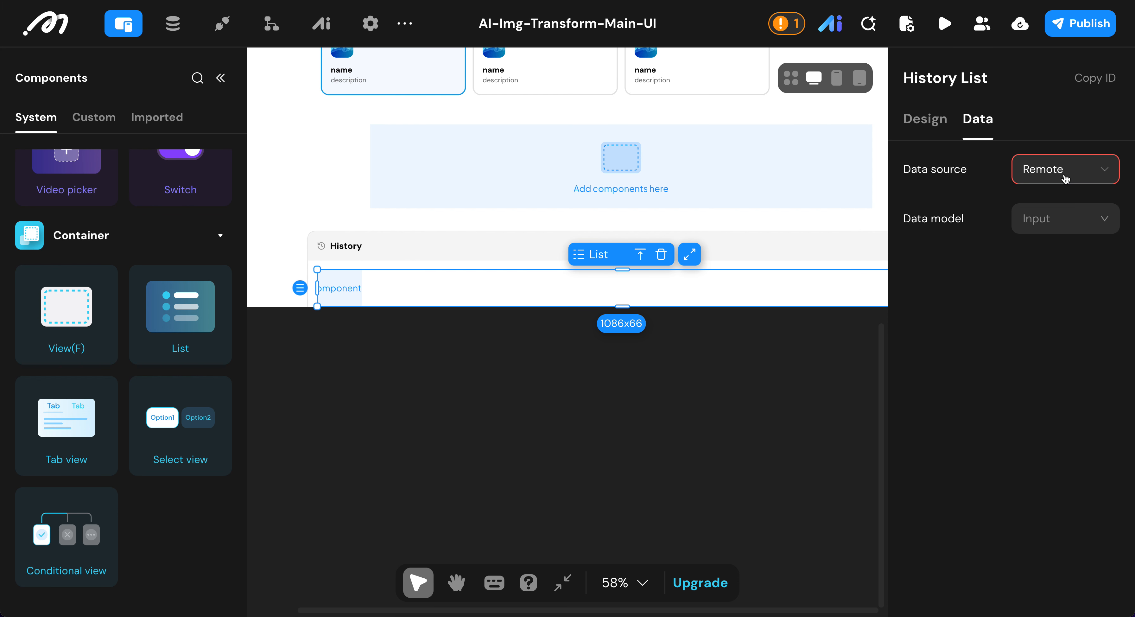
{"action": "left_click", "coordinate": [1065, 179]}
{"action": "left_click", "coordinate": [1049, 230]}
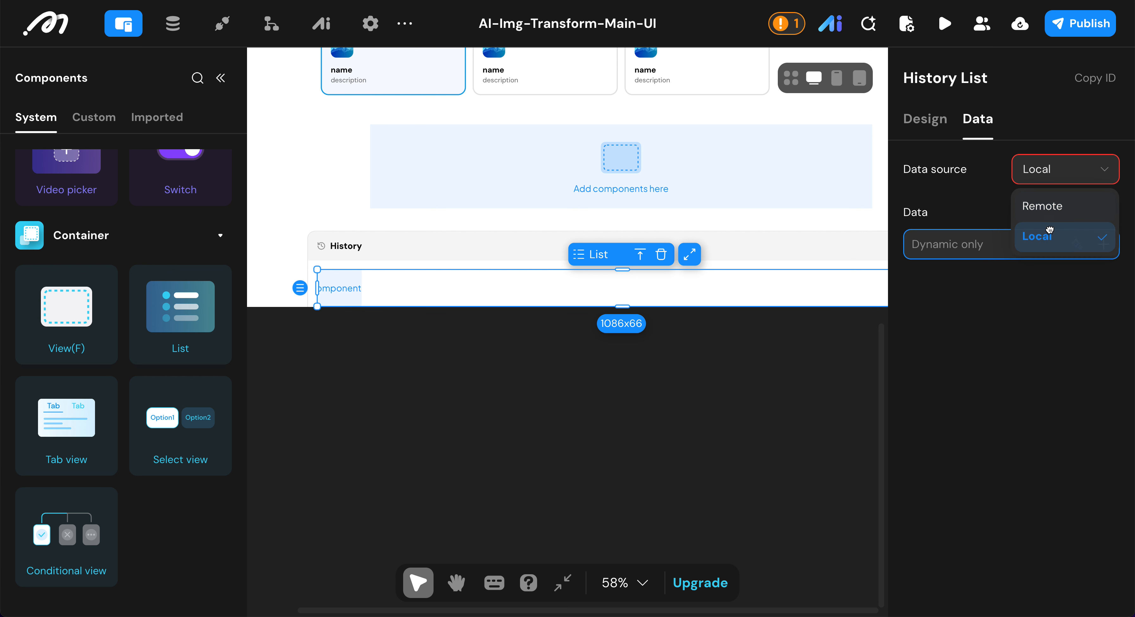
{"action": "left_click", "coordinate": [1103, 244]}
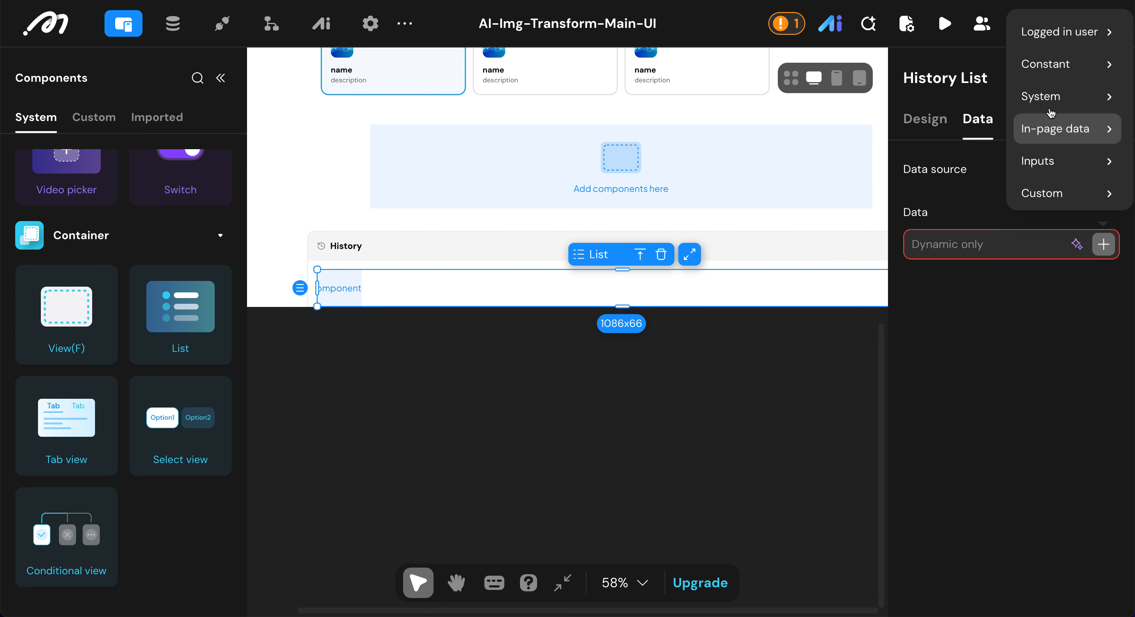
{"action": "left_click", "coordinate": [1057, 31]}
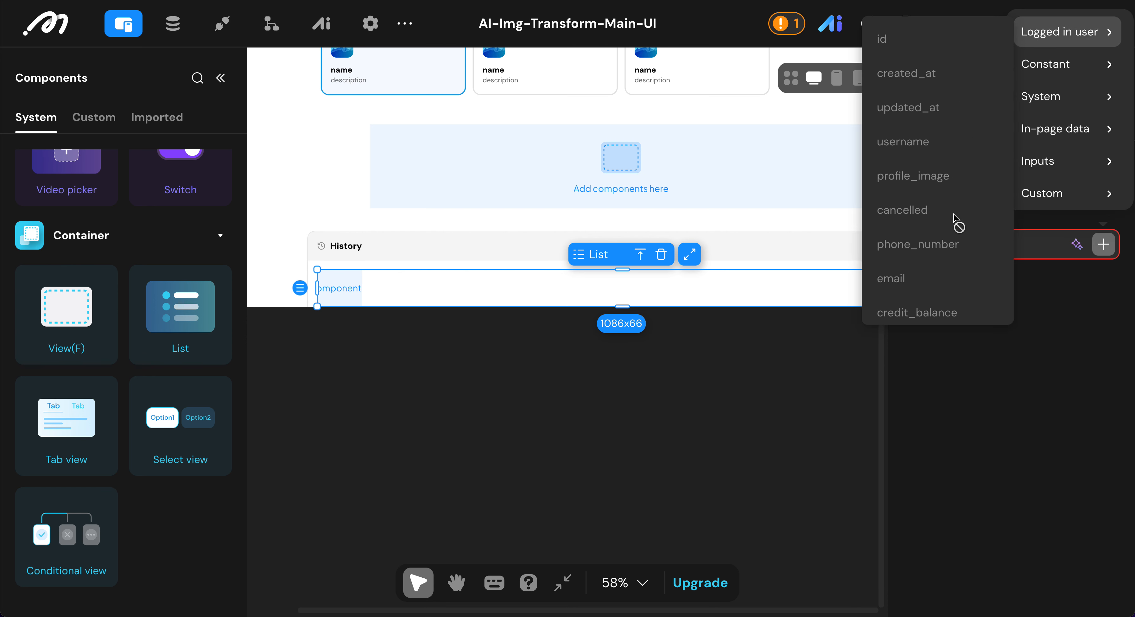
{"action": "scroll", "coordinate": [952, 218], "scroll_direction": "down", "scroll_amount": 3}
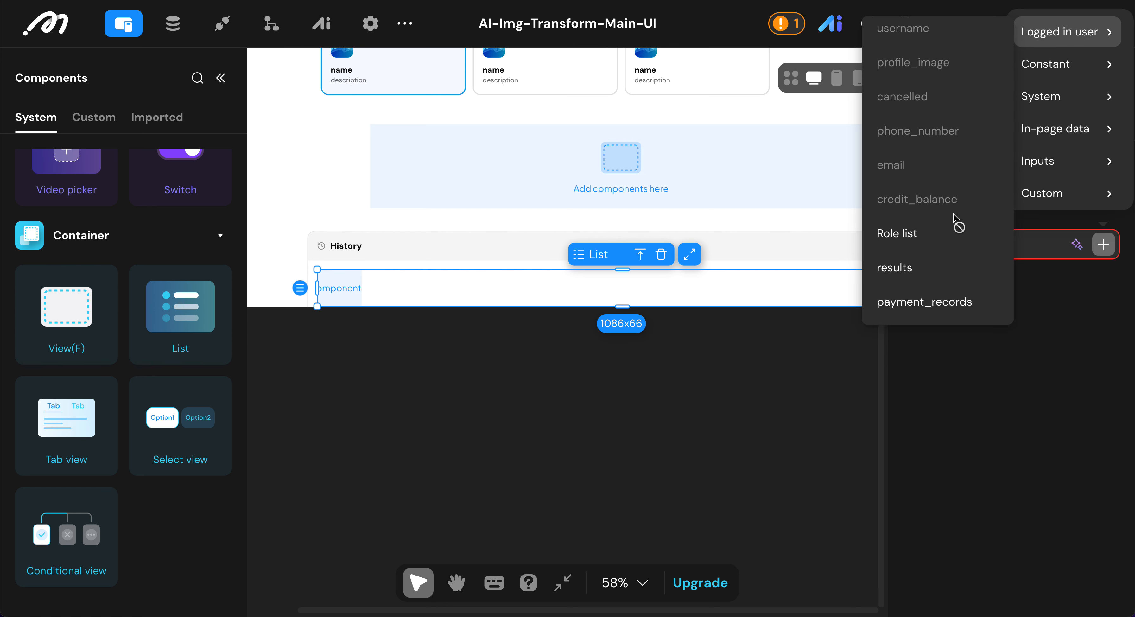
{"action": "left_click", "coordinate": [894, 268]}
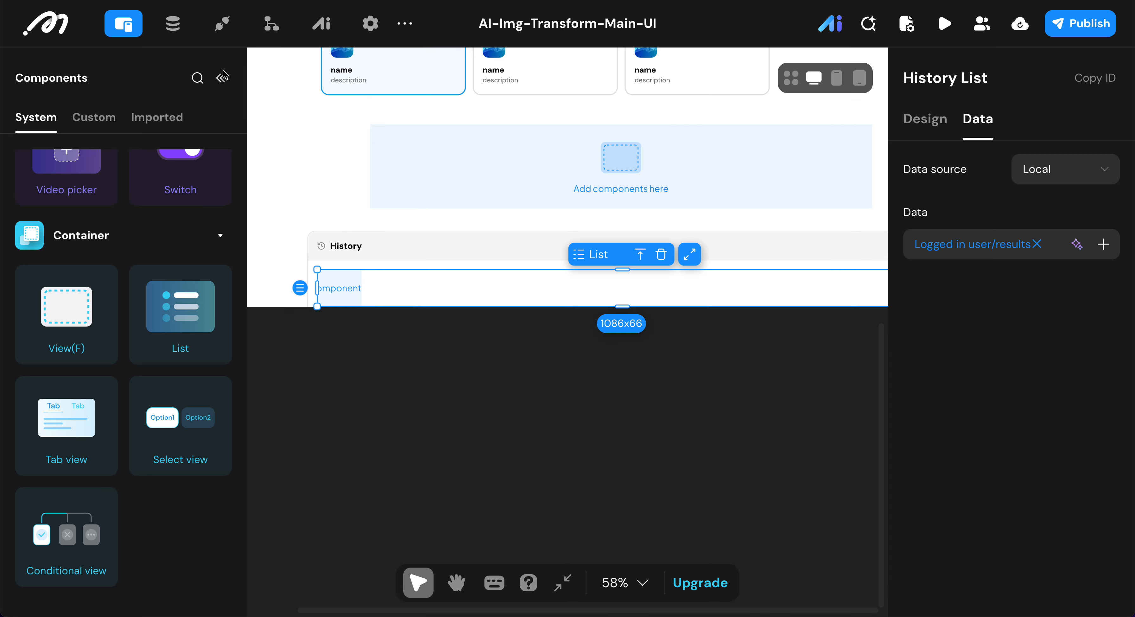
Step: Set the width of the list item inside the History List to 180 px and enable Fill remaining width
{"action": "left_click", "coordinate": [224, 81]}
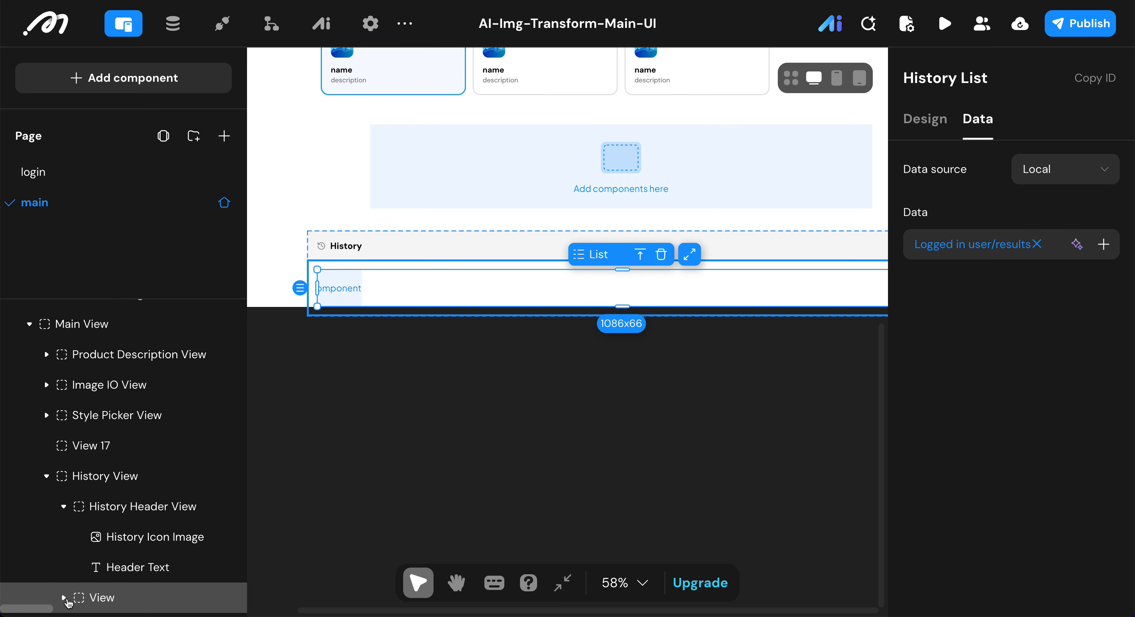
{"action": "left_click", "coordinate": [63, 597]}
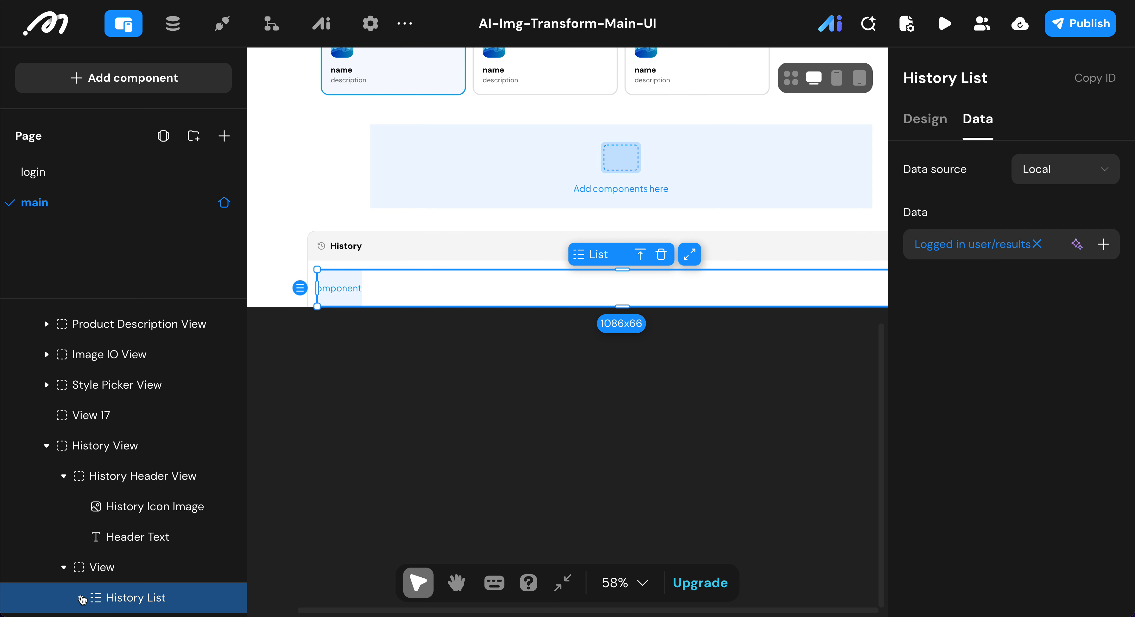
{"action": "left_click", "coordinate": [81, 597]}
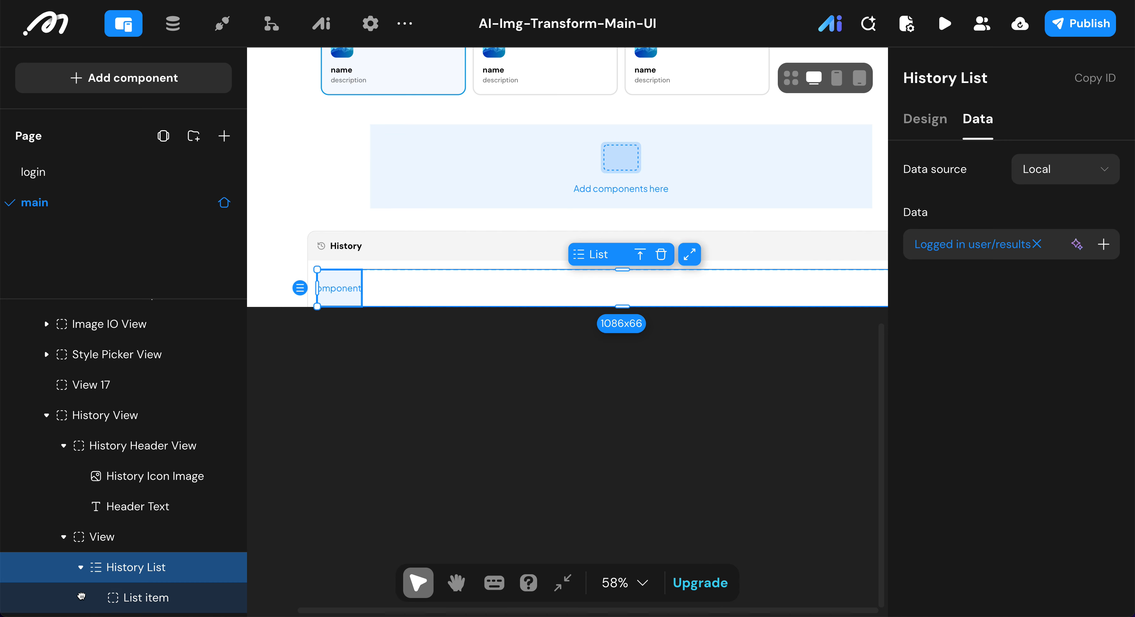
{"action": "left_click", "coordinate": [132, 599]}
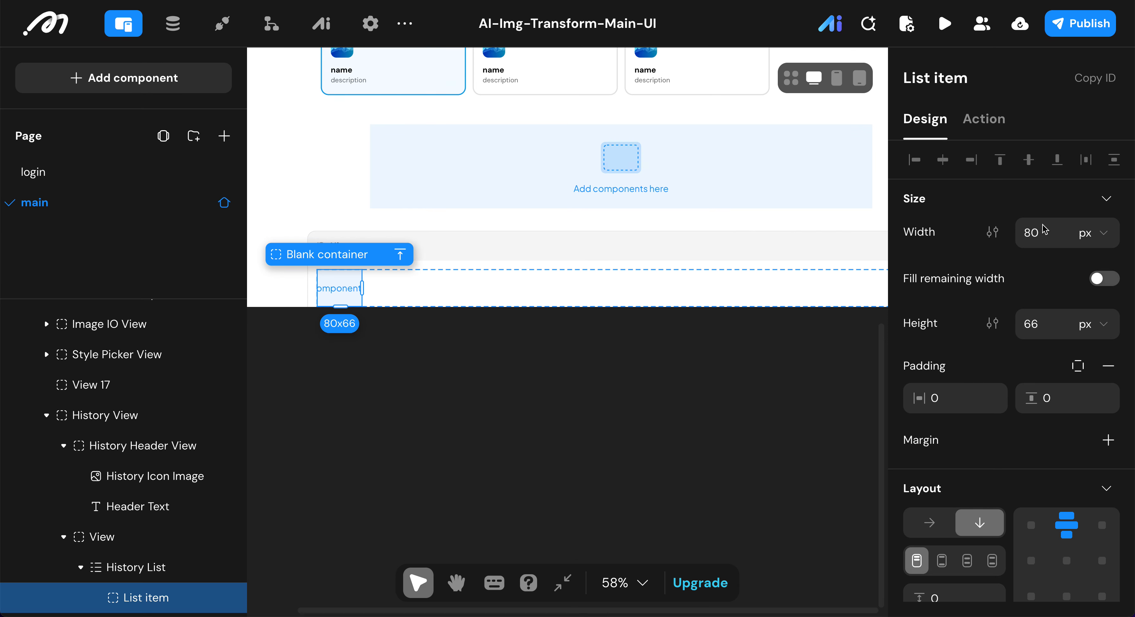
{"action": "left_click", "coordinate": [1044, 235]}
{"action": "type", "text": "180"}
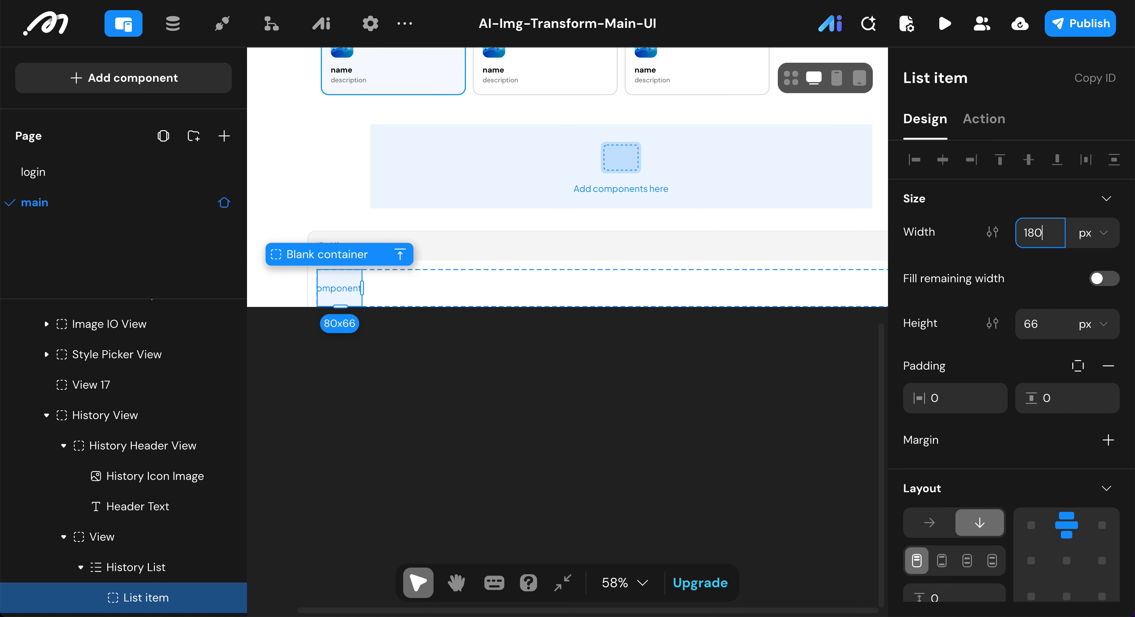
{"action": "left_click", "coordinate": [1098, 281]}
Step: Set the list item's height to 180 px
{"action": "left_click", "coordinate": [1042, 327]}
{"action": "double_click", "coordinate": [1043, 329]}
{"action": "type", "text": "6618"}
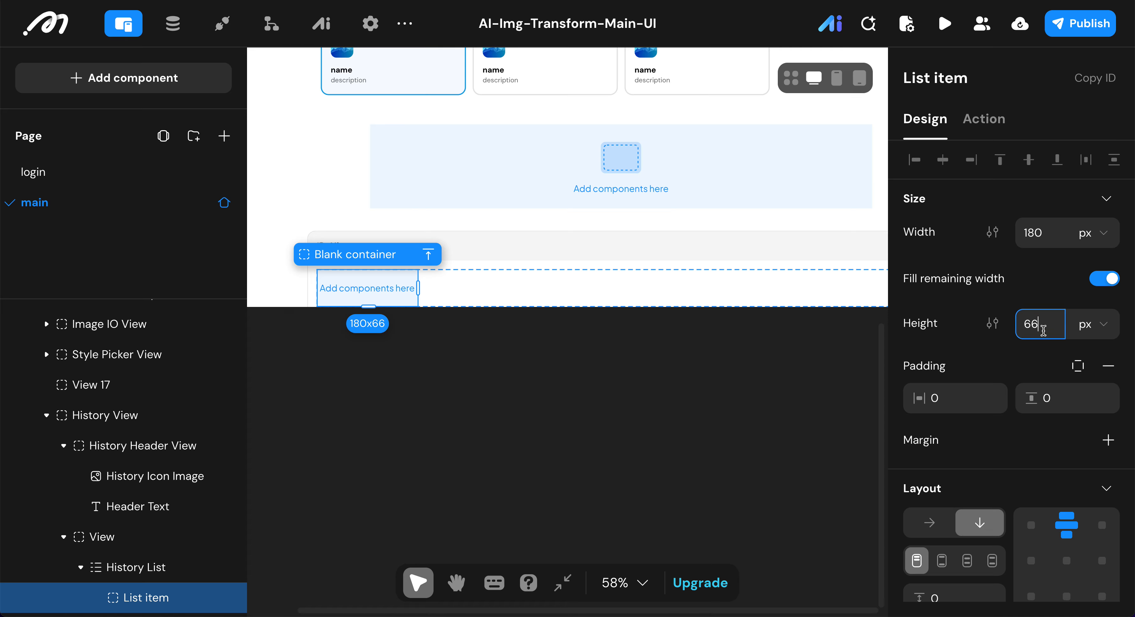
{"action": "type", "text": "0"}
{"action": "key", "text": "ctrl+a"}
{"action": "type", "text": "1"}
{"action": "key", "text": "Return"}
Step: Set the list item's border radius to 10 px and remove its background color
{"action": "scroll", "coordinate": [985, 447], "scroll_direction": "down", "scroll_amount": 3}
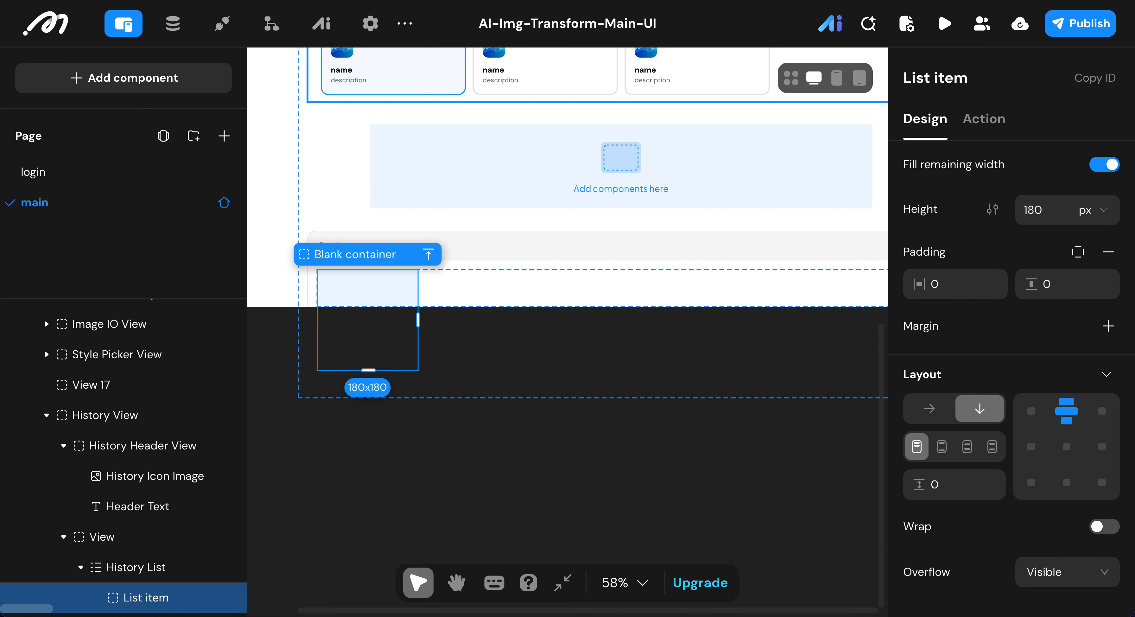
{"action": "scroll", "coordinate": [960, 352], "scroll_direction": "down", "scroll_amount": 3}
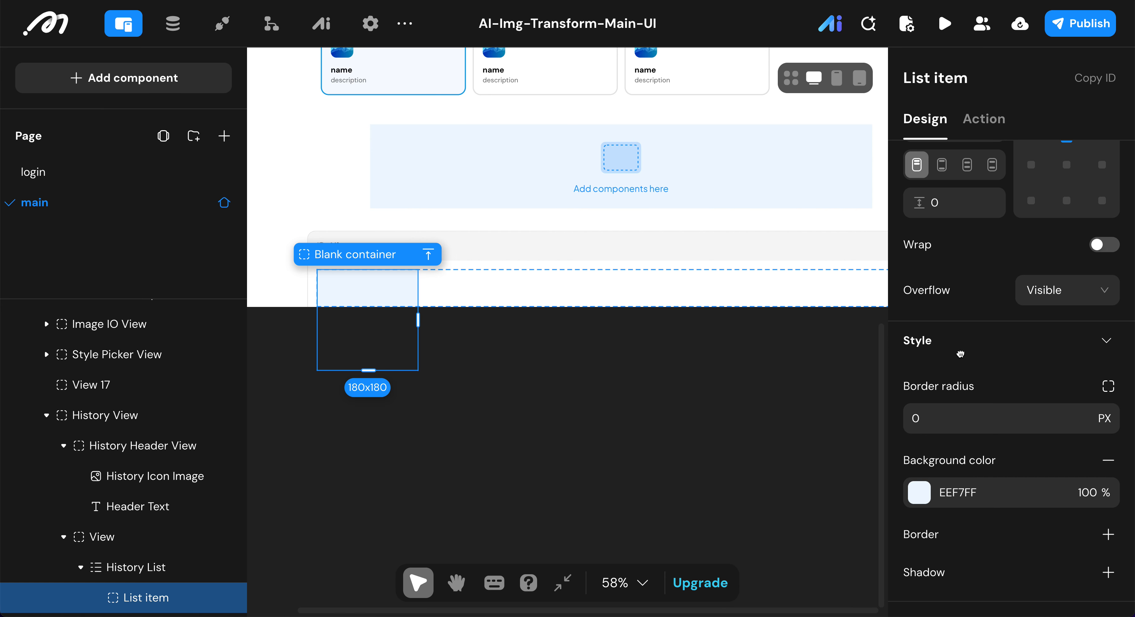
{"action": "left_click", "coordinate": [948, 420]}
{"action": "type", "text": "10"}
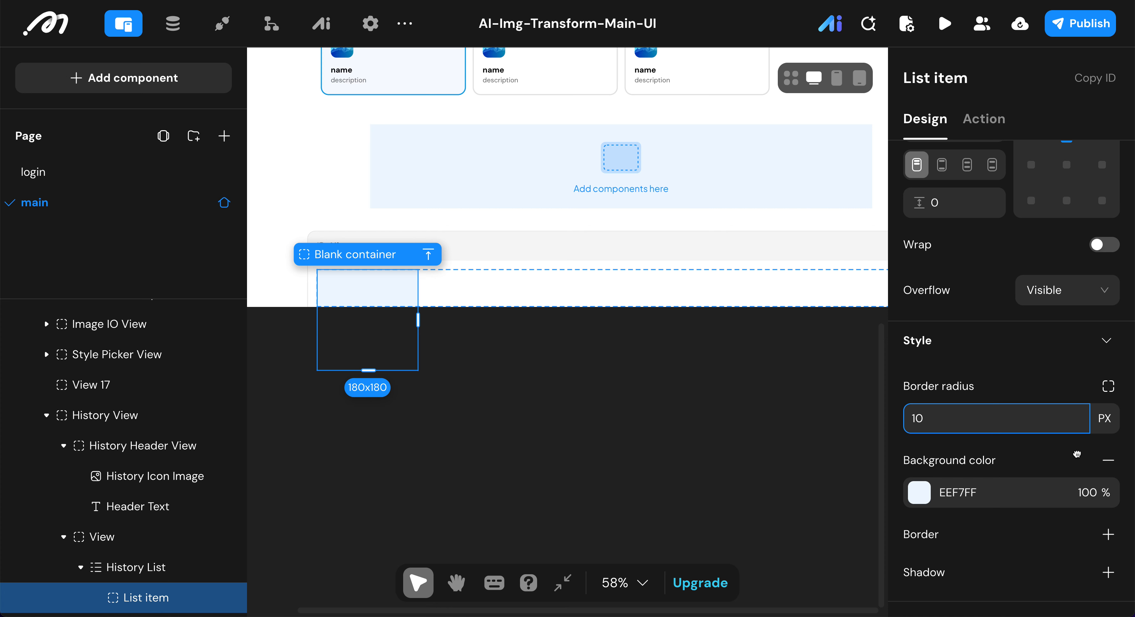
{"action": "left_click", "coordinate": [1108, 459]}
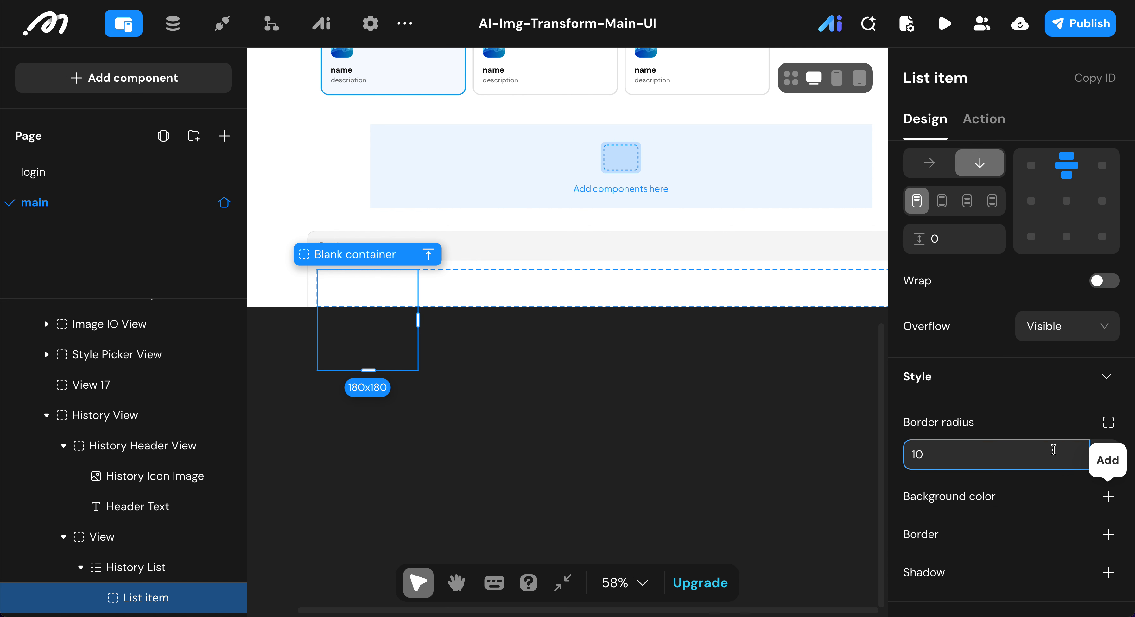
Step: Add a border to the list item and color it light gray, E5E5E5
{"action": "left_click", "coordinate": [1108, 534]}
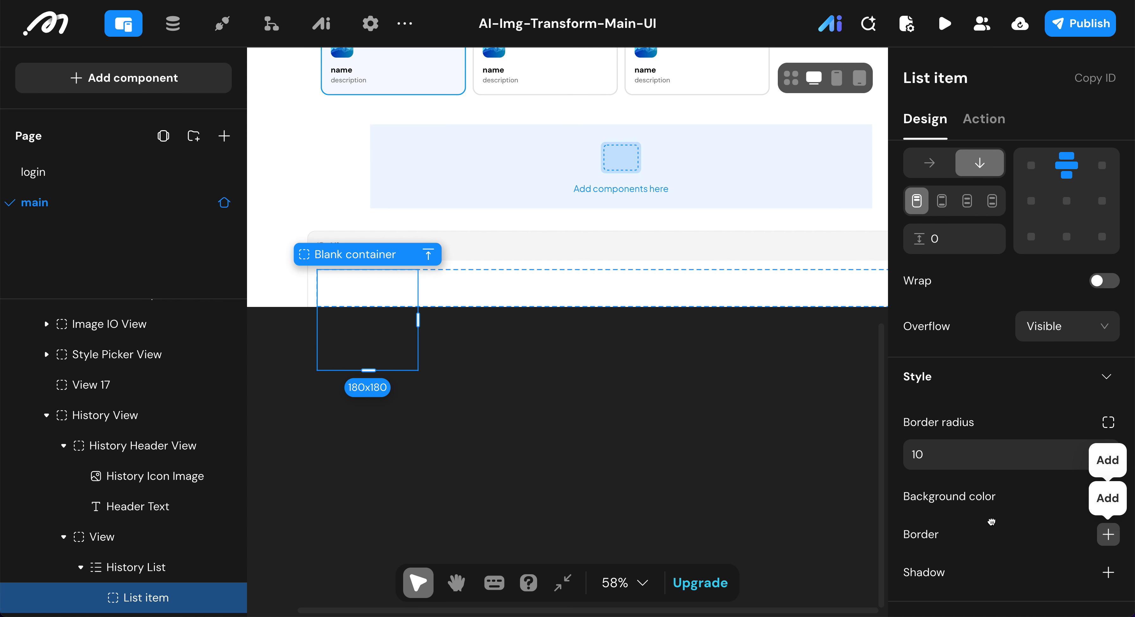
{"action": "left_click", "coordinate": [929, 539]}
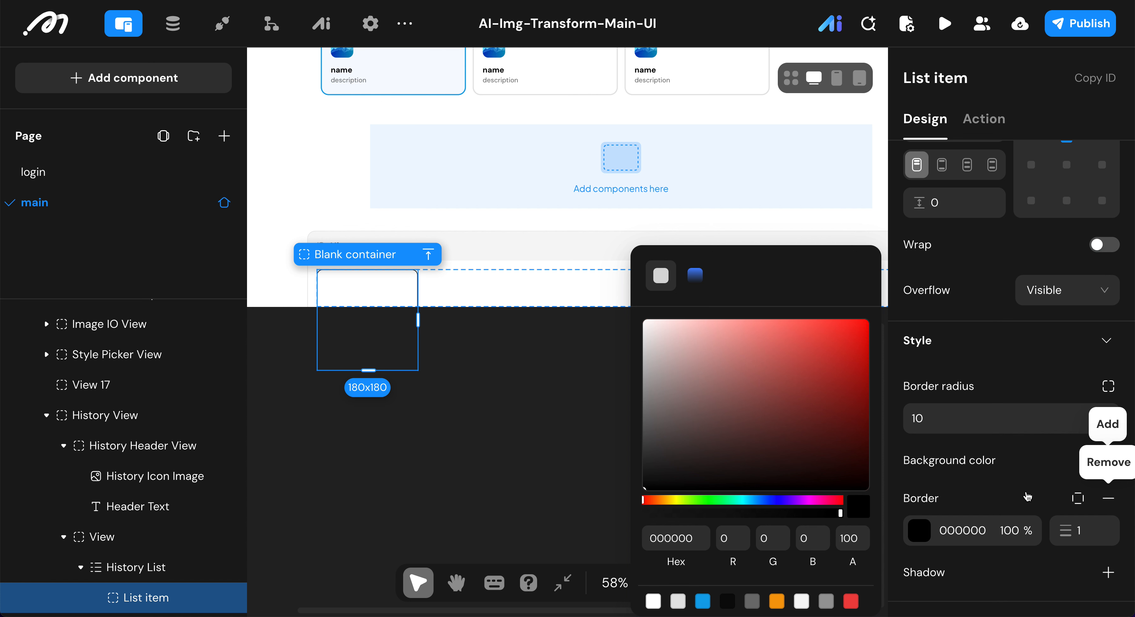
{"action": "left_click", "coordinate": [679, 601]}
{"action": "left_click", "coordinate": [998, 480]}
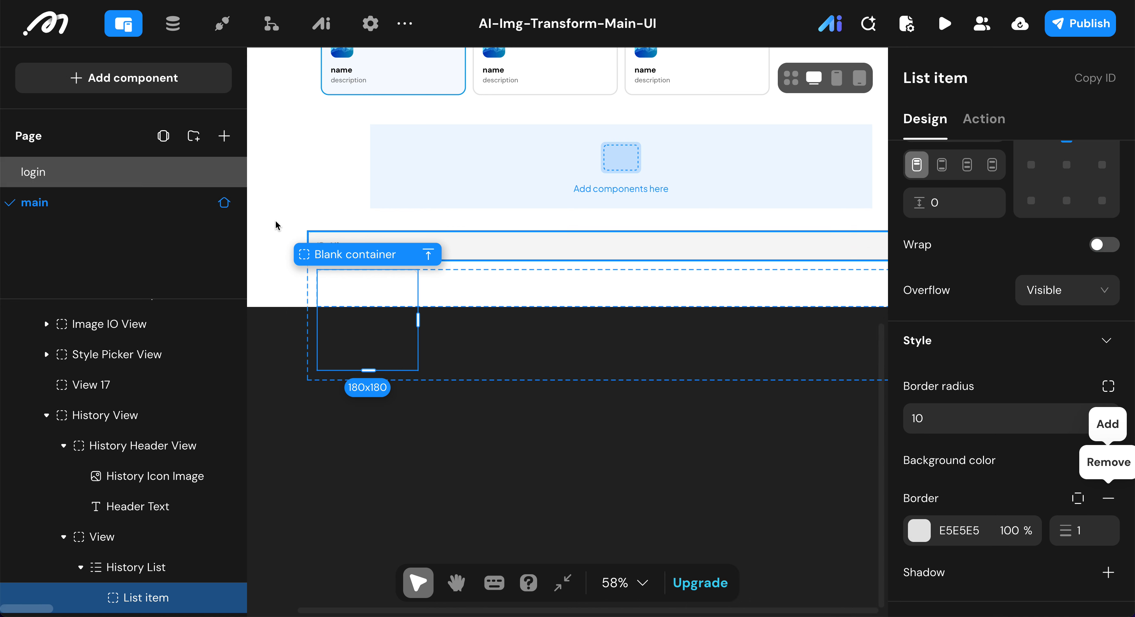
Step: Add an Image component inside the list item and set its width to 100%
{"action": "left_click", "coordinate": [174, 78]}
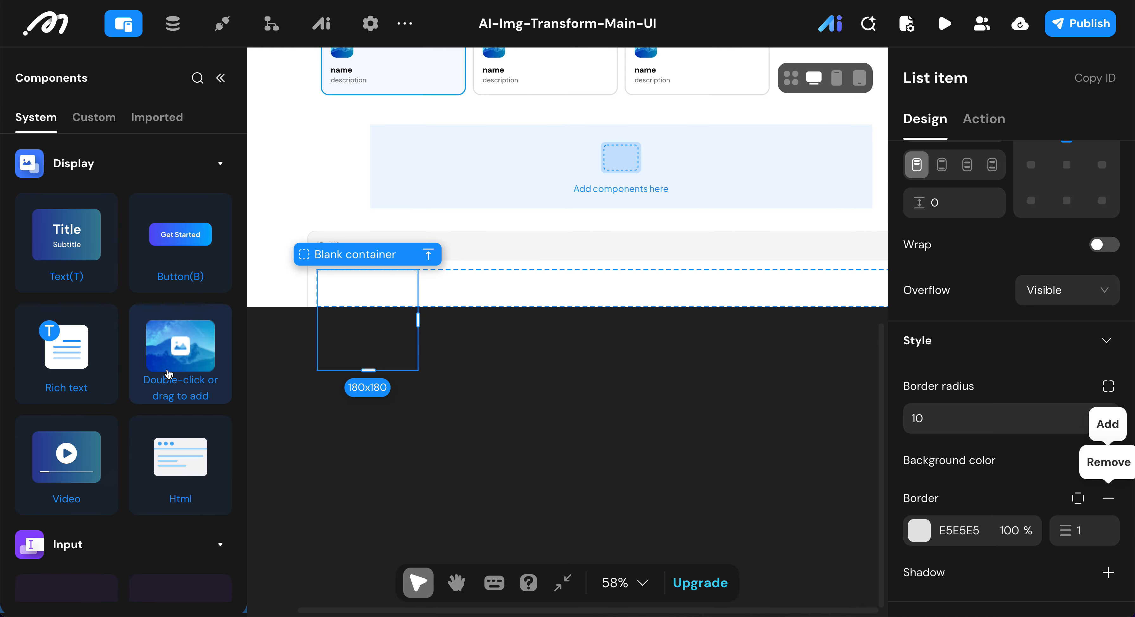
{"action": "double_click", "coordinate": [169, 373]}
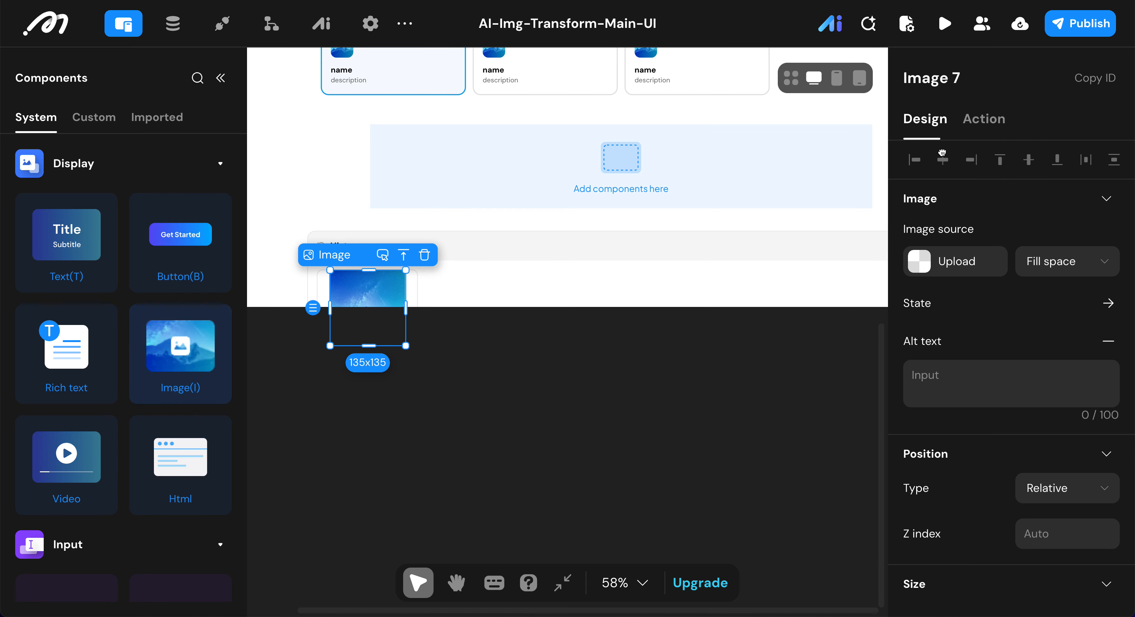
{"action": "scroll", "coordinate": [967, 308], "scroll_direction": "down", "scroll_amount": 1}
{"action": "scroll", "coordinate": [964, 322], "scroll_direction": "down", "scroll_amount": 3}
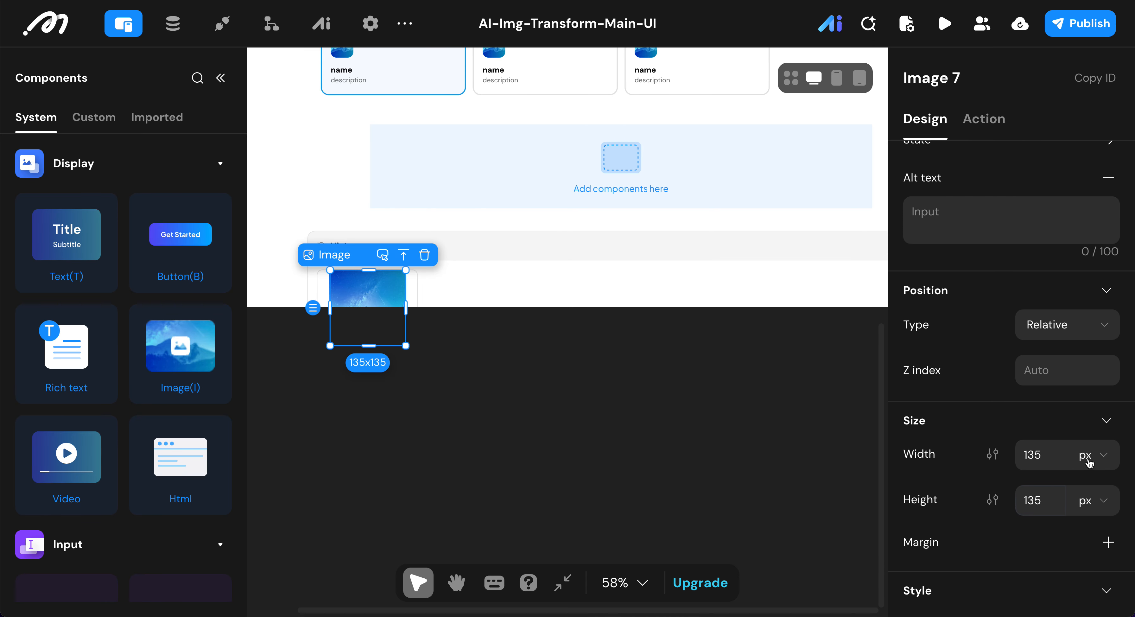
{"action": "left_click", "coordinate": [1092, 502]}
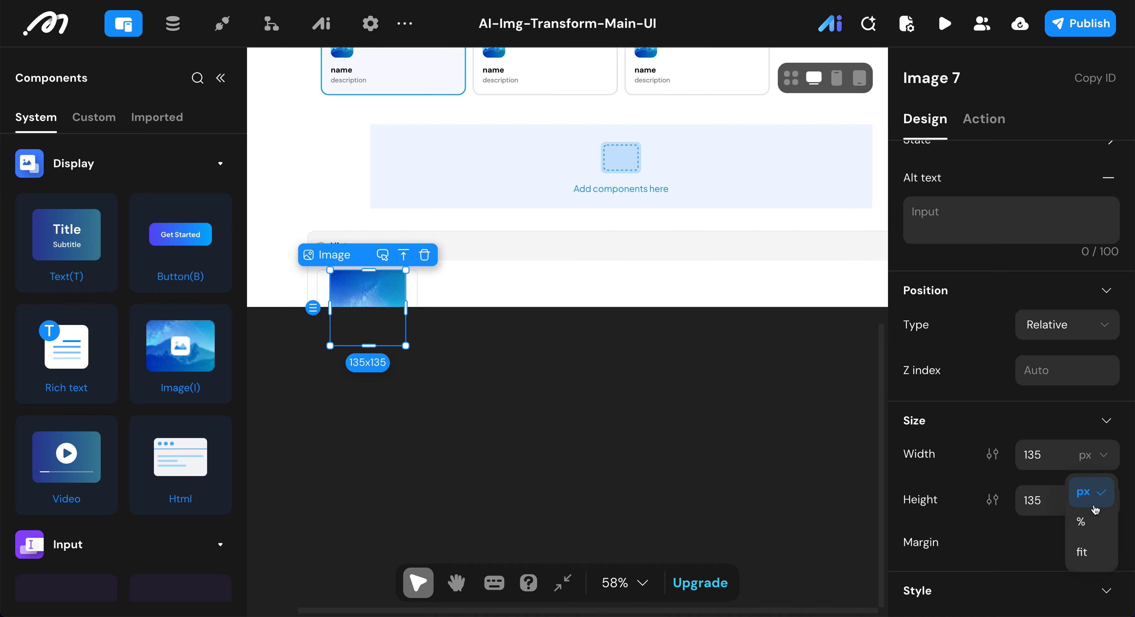
{"action": "left_click", "coordinate": [1090, 522]}
{"action": "left_click", "coordinate": [1061, 452]}
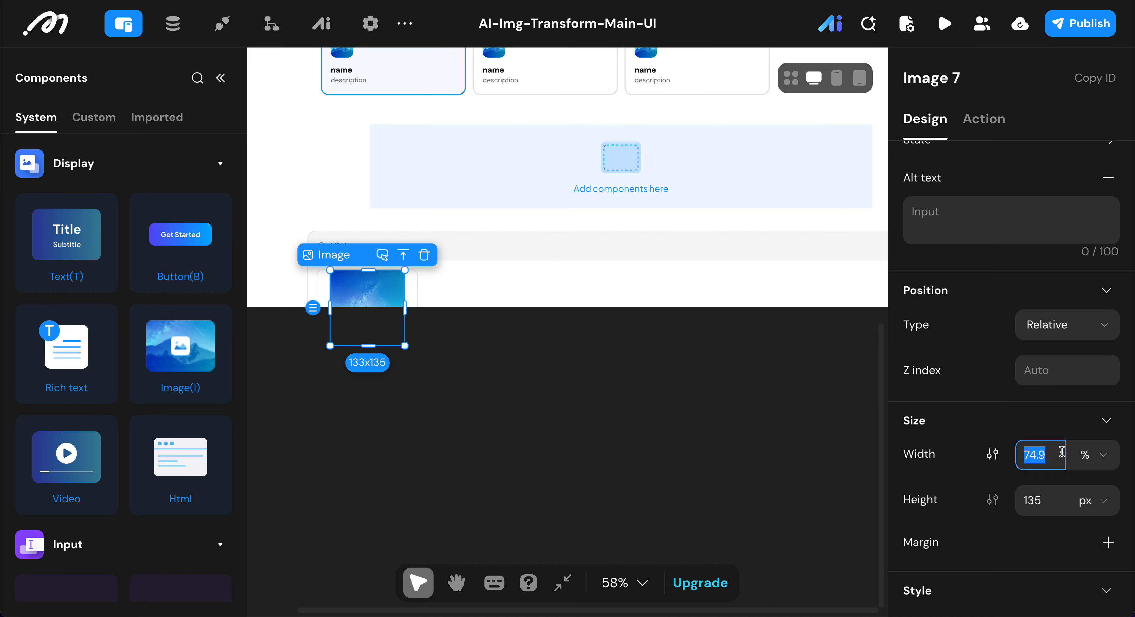
{"action": "type", "text": "100"}
Step: Switch the new image's height to percent and set it to 100%
{"action": "left_click", "coordinate": [1093, 510]}
{"action": "left_click", "coordinate": [1087, 402]}
{"action": "double_click", "coordinate": [1056, 498]}
{"action": "type", "text": "100"}
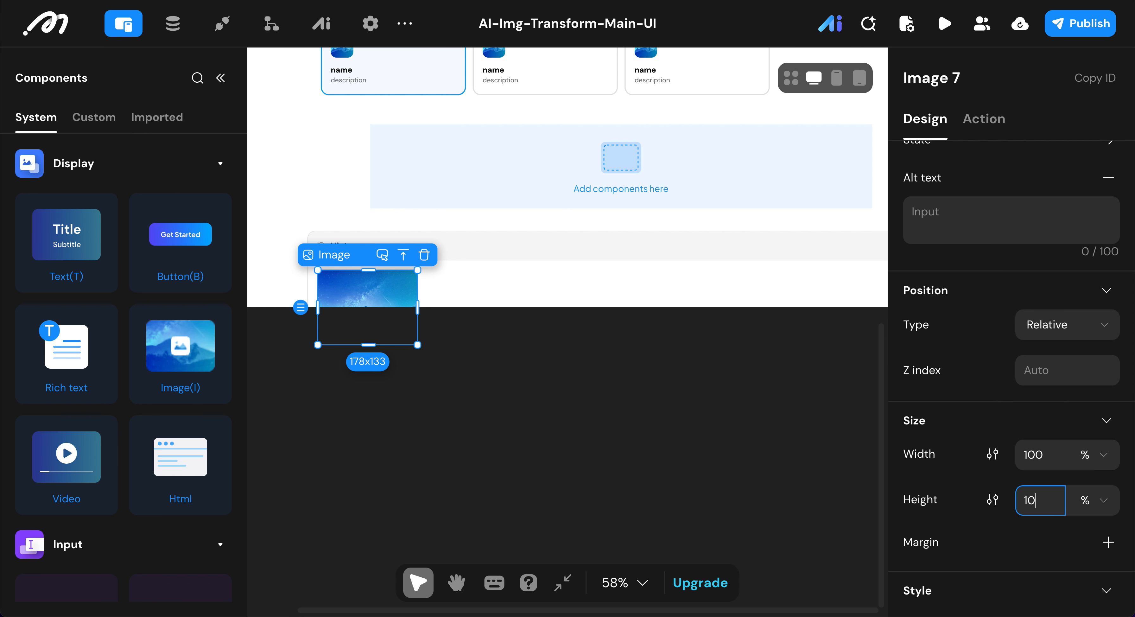
{"action": "key", "text": "Return"}
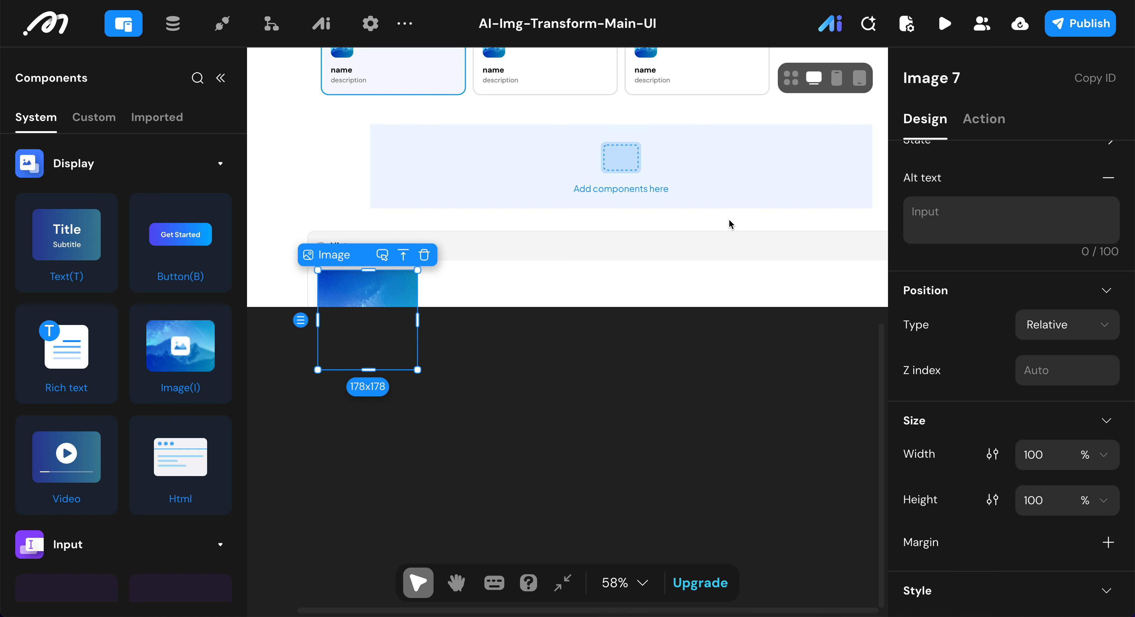
Step: Switch the new history image's source from local upload to data binding
{"action": "scroll", "coordinate": [982, 340], "scroll_direction": "up", "scroll_amount": 4}
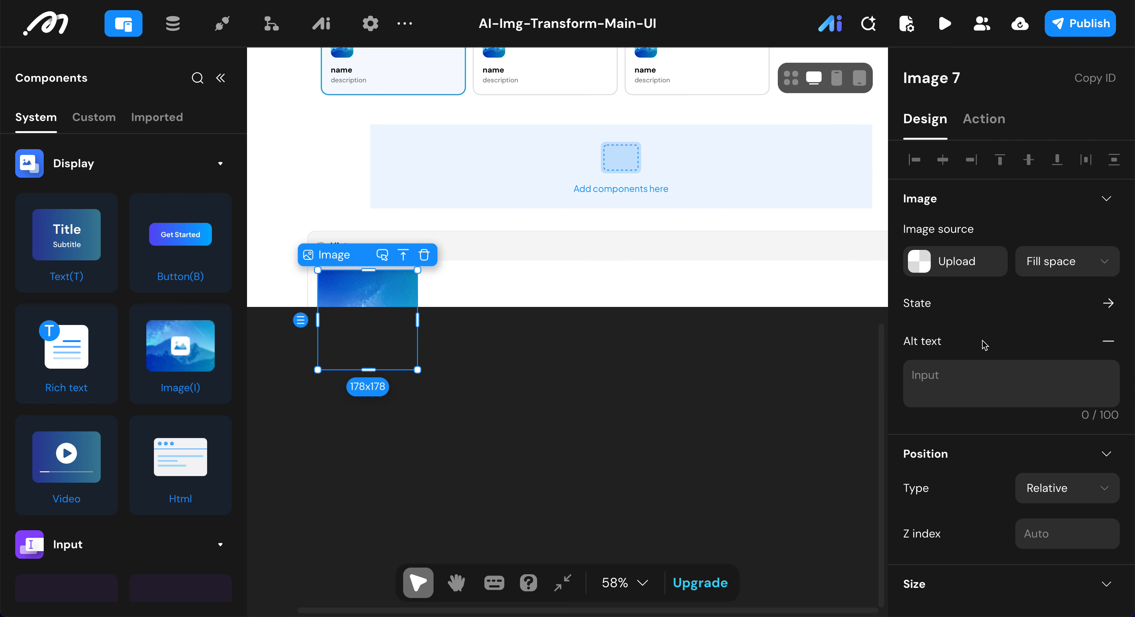
{"action": "left_click", "coordinate": [917, 260]}
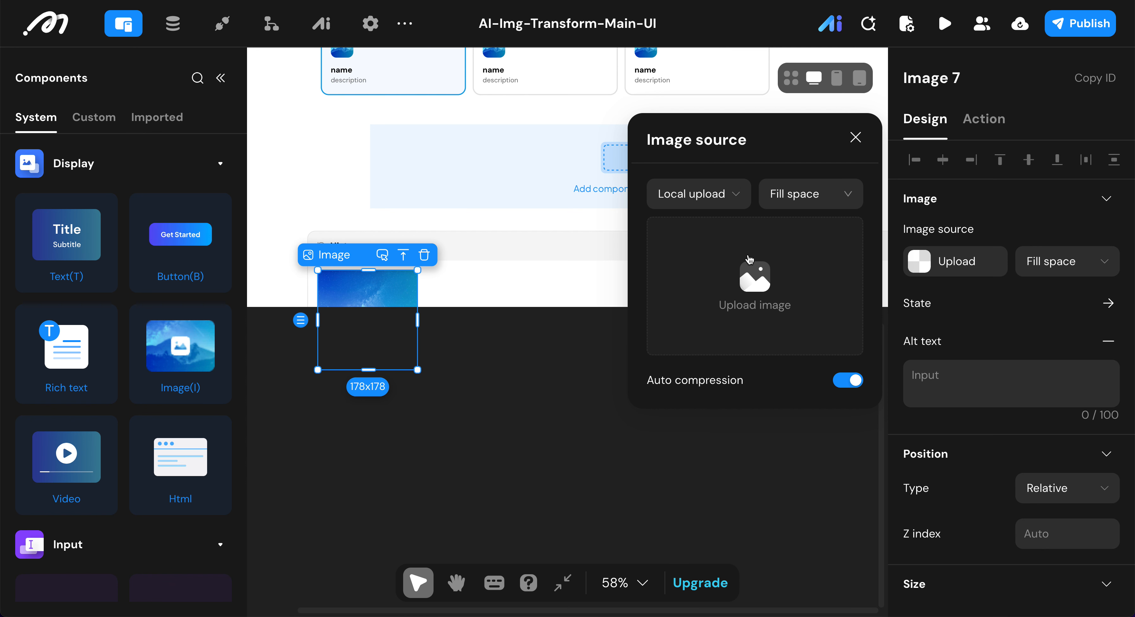
{"action": "left_click", "coordinate": [742, 205]}
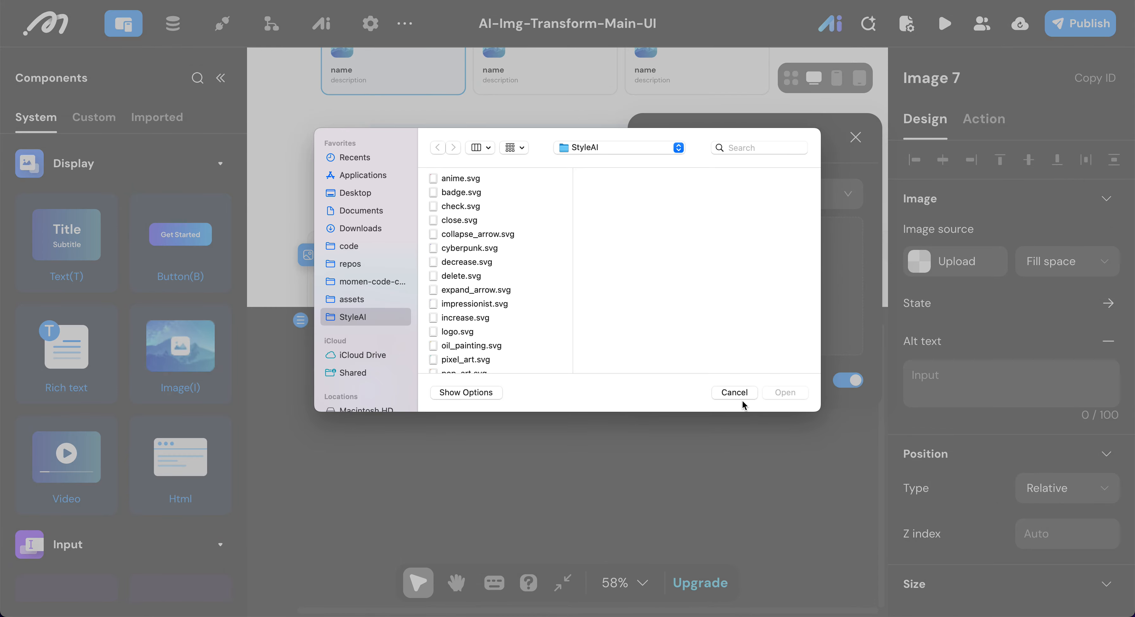
{"action": "left_click", "coordinate": [735, 391]}
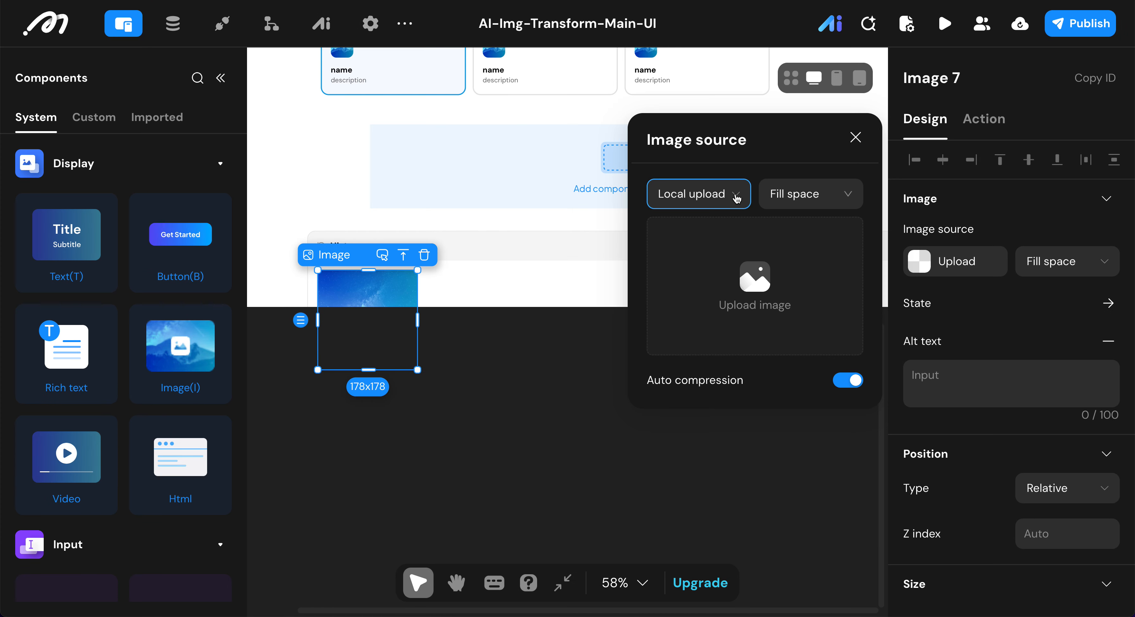
{"action": "left_click", "coordinate": [736, 199]}
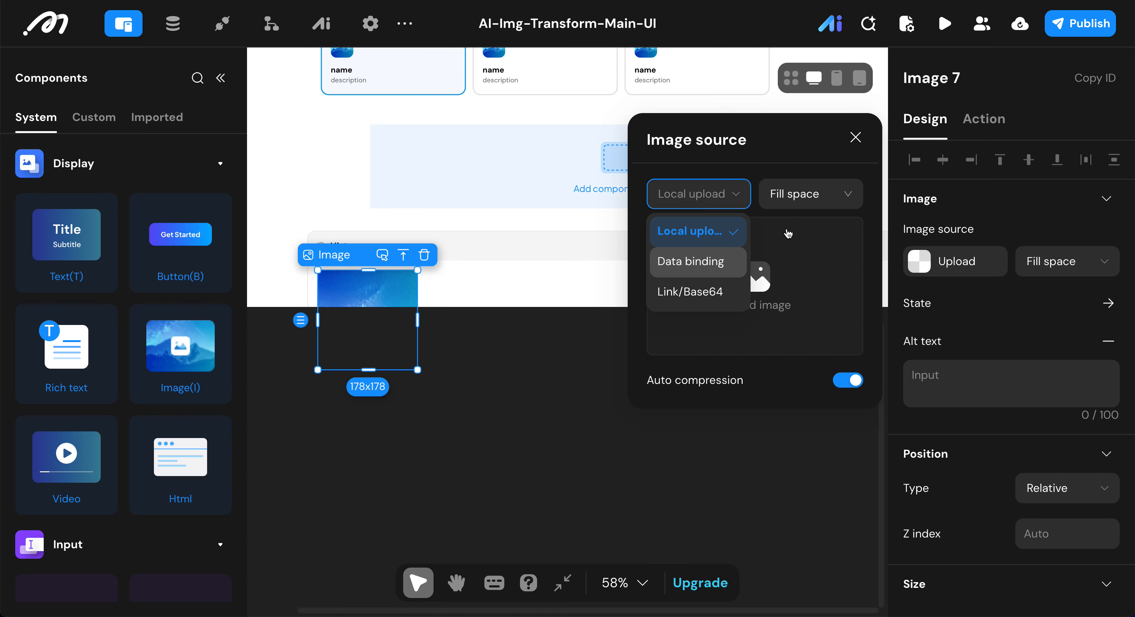
{"action": "left_click", "coordinate": [710, 262]}
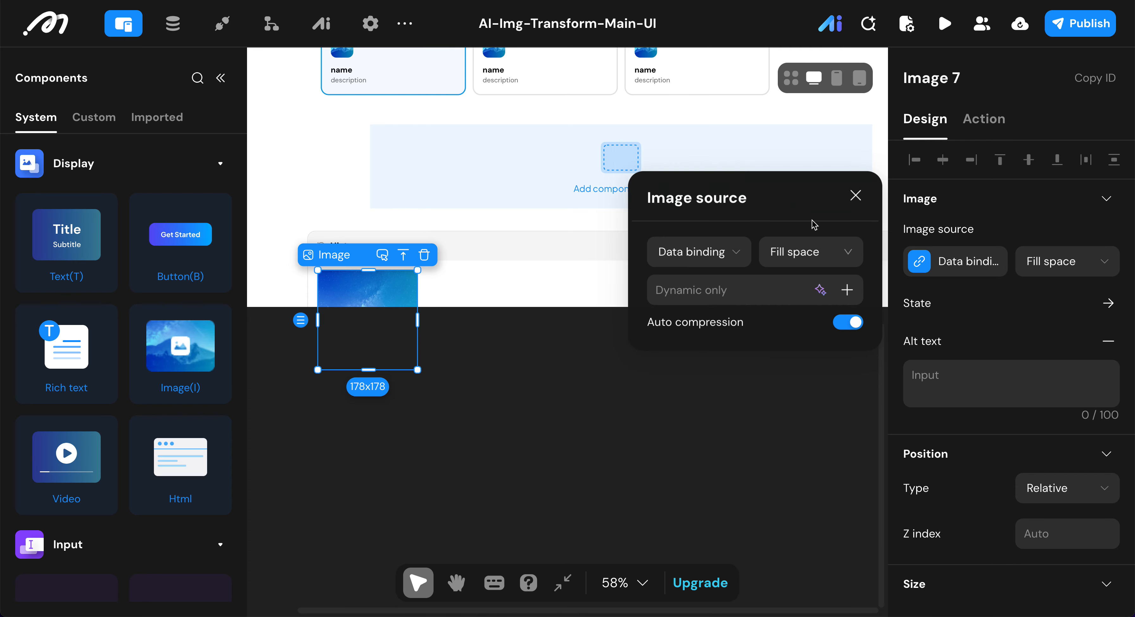
Step: Bind the image source to the output_image field of the History List's current item, taken from the in-component data
{"action": "left_click", "coordinate": [848, 289]}
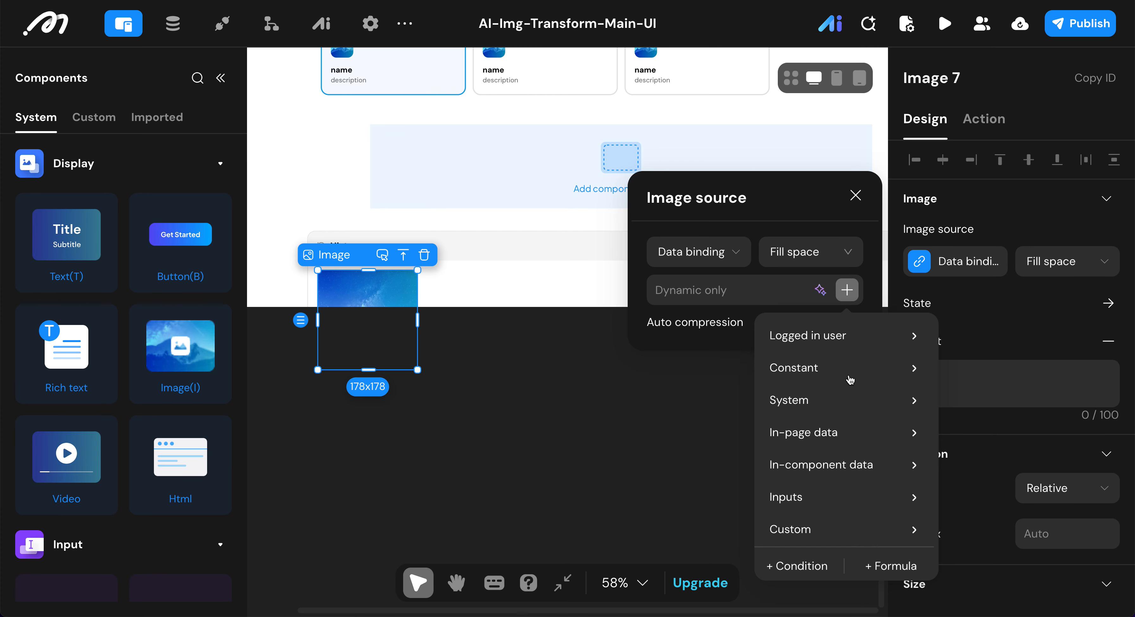
{"action": "mouse_move", "coordinate": [835, 473]}
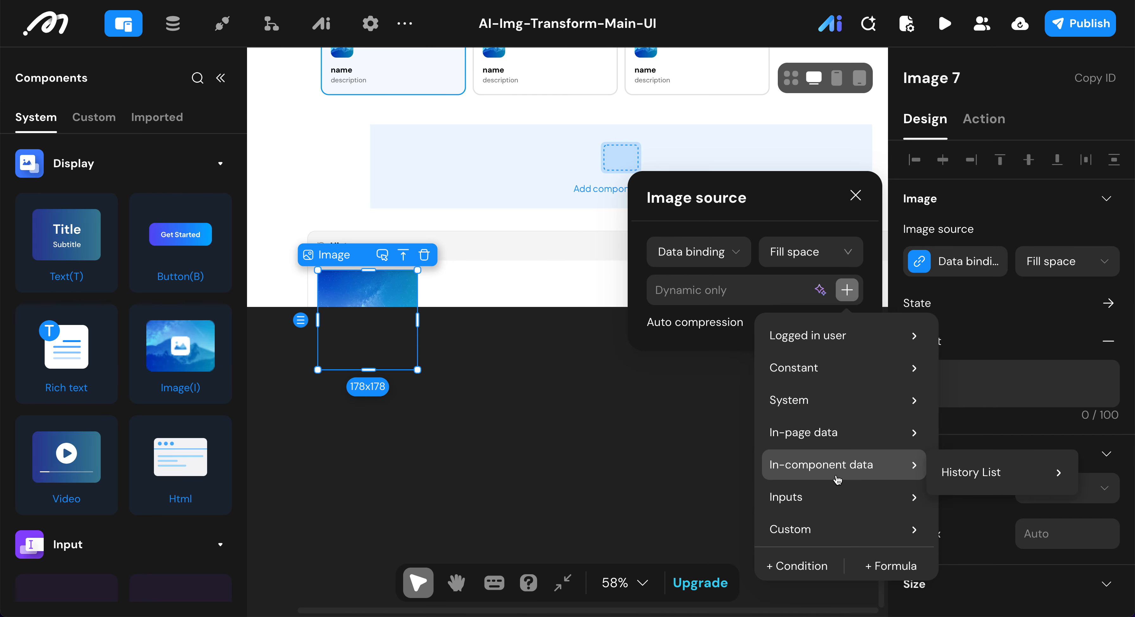
{"action": "mouse_move", "coordinate": [989, 474]}
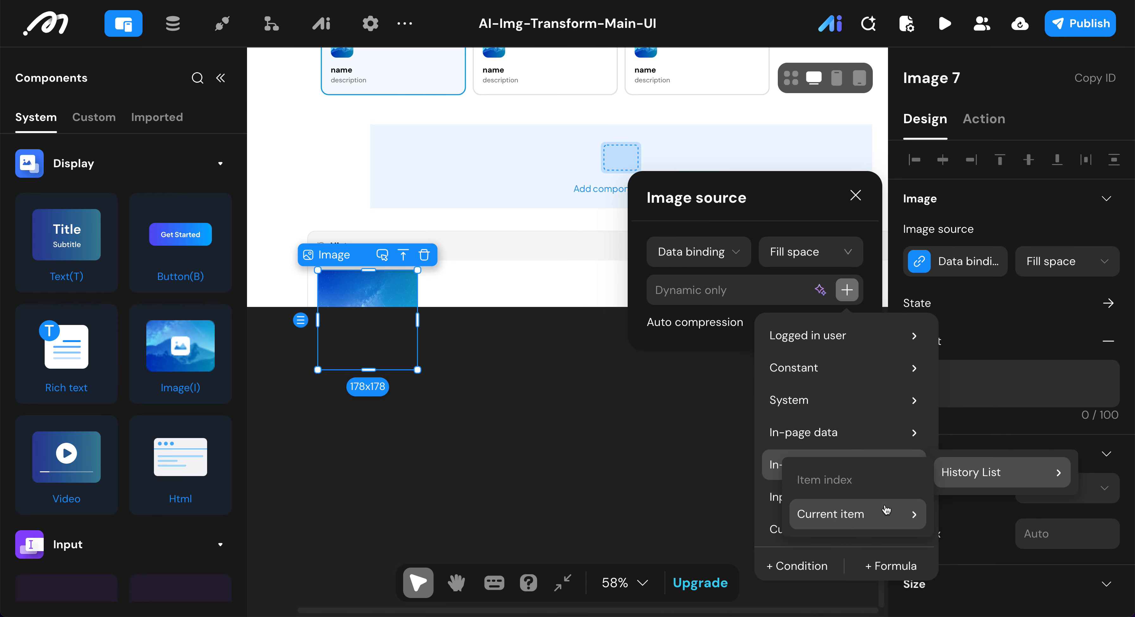
{"action": "mouse_move", "coordinate": [885, 513]}
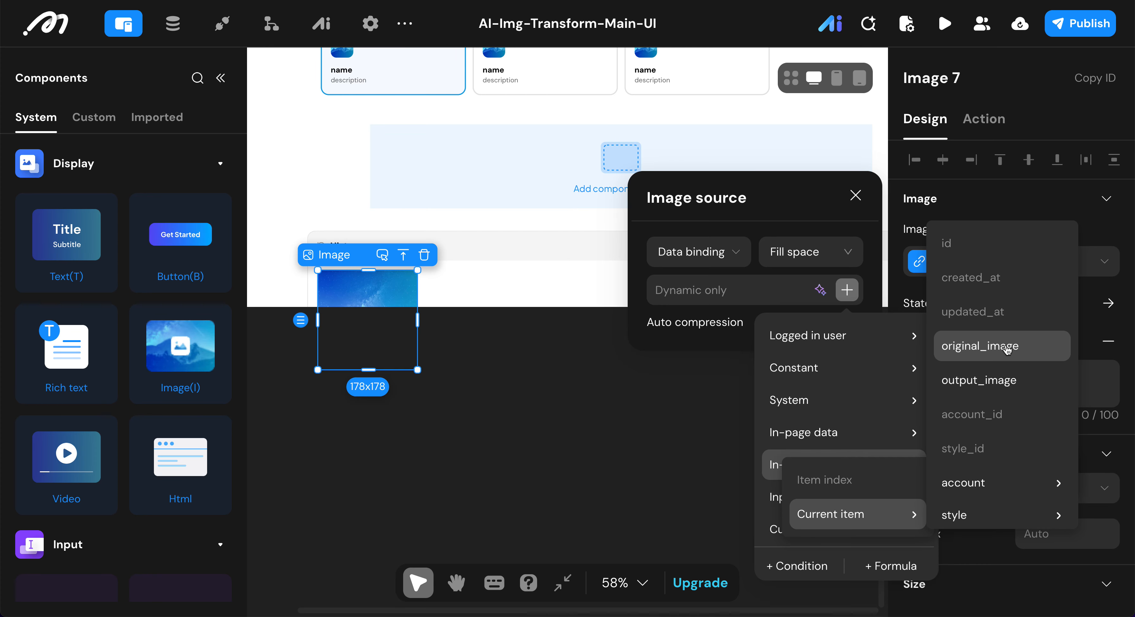
{"action": "left_click", "coordinate": [998, 385]}
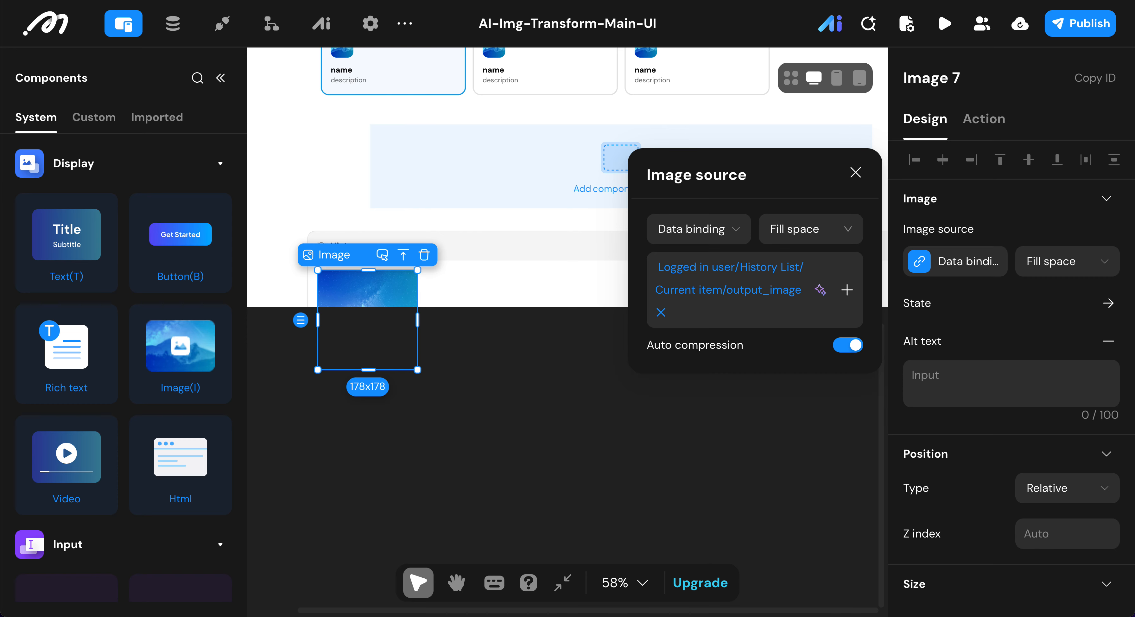
Step: Set the history image's border radius to 10 px
{"action": "left_click", "coordinate": [917, 388]}
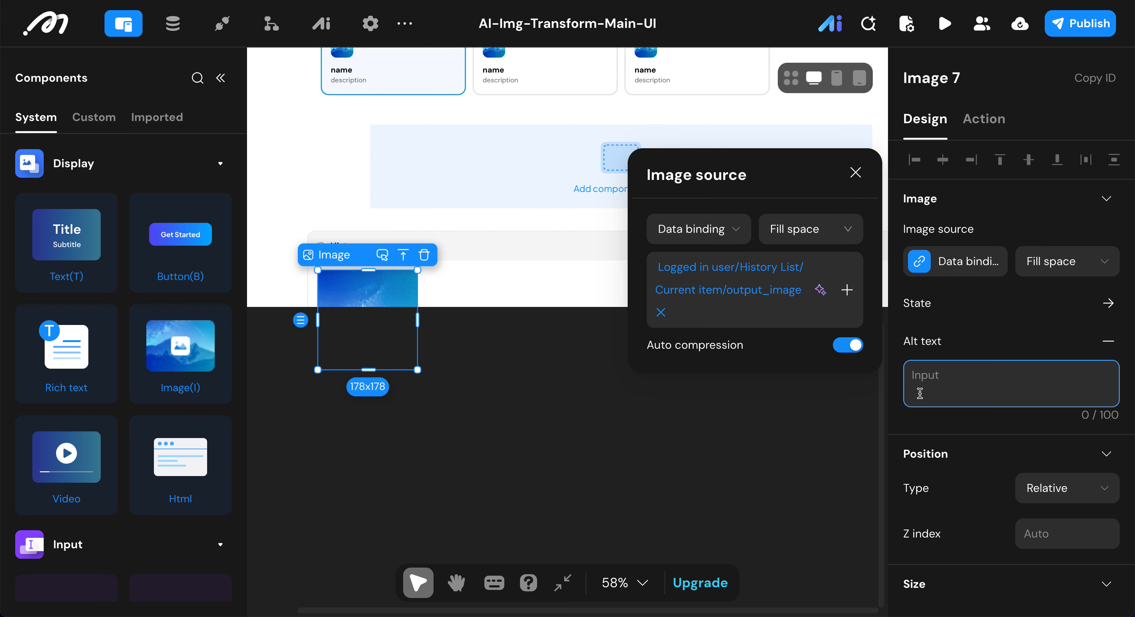
{"action": "scroll", "coordinate": [920, 394], "scroll_direction": "down", "scroll_amount": 10}
{"action": "left_click", "coordinate": [950, 319]}
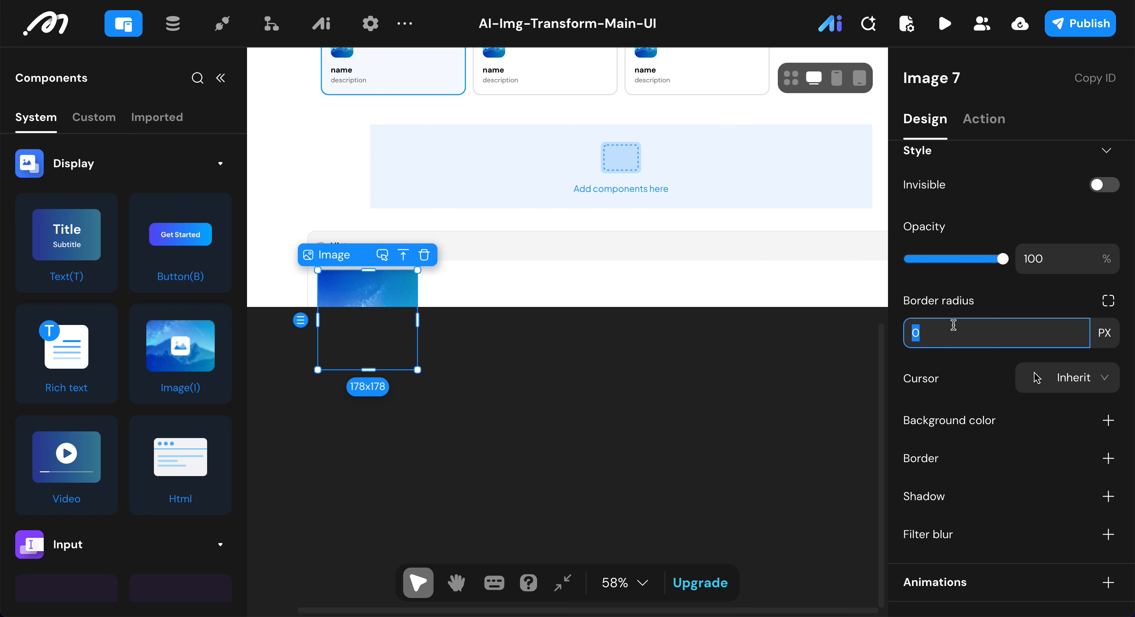
{"action": "type", "text": "10"}
Step: Add a Fullscreen image action to the history image's on-click event
{"action": "left_click", "coordinate": [977, 120]}
{"action": "left_click", "coordinate": [976, 119]}
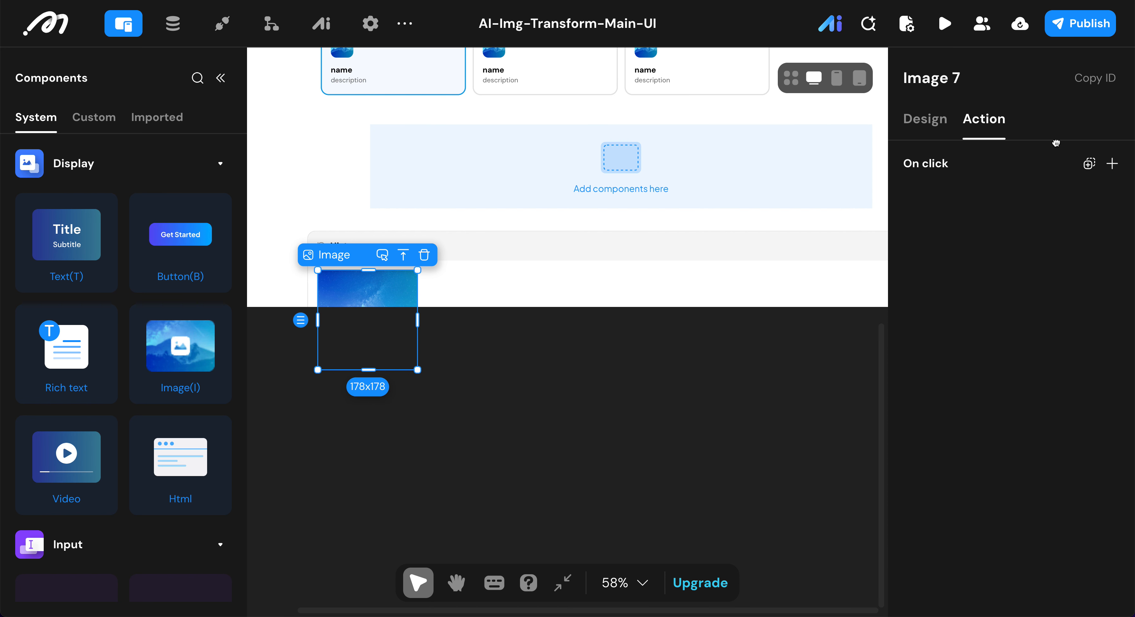
{"action": "left_click", "coordinate": [1112, 165]}
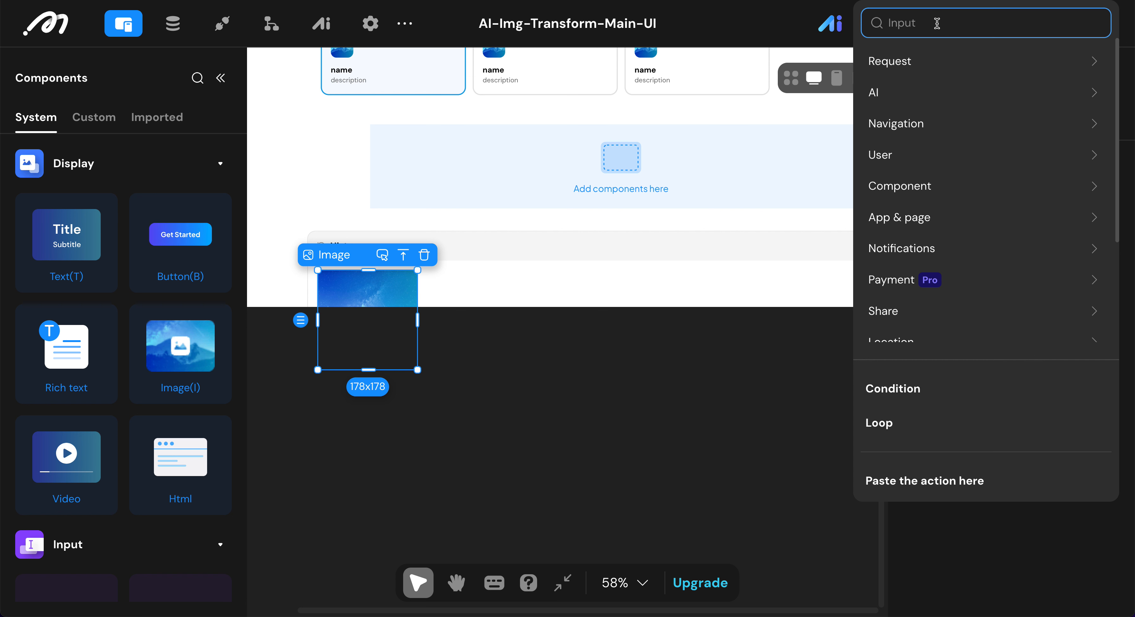
{"action": "type", "text": "image"}
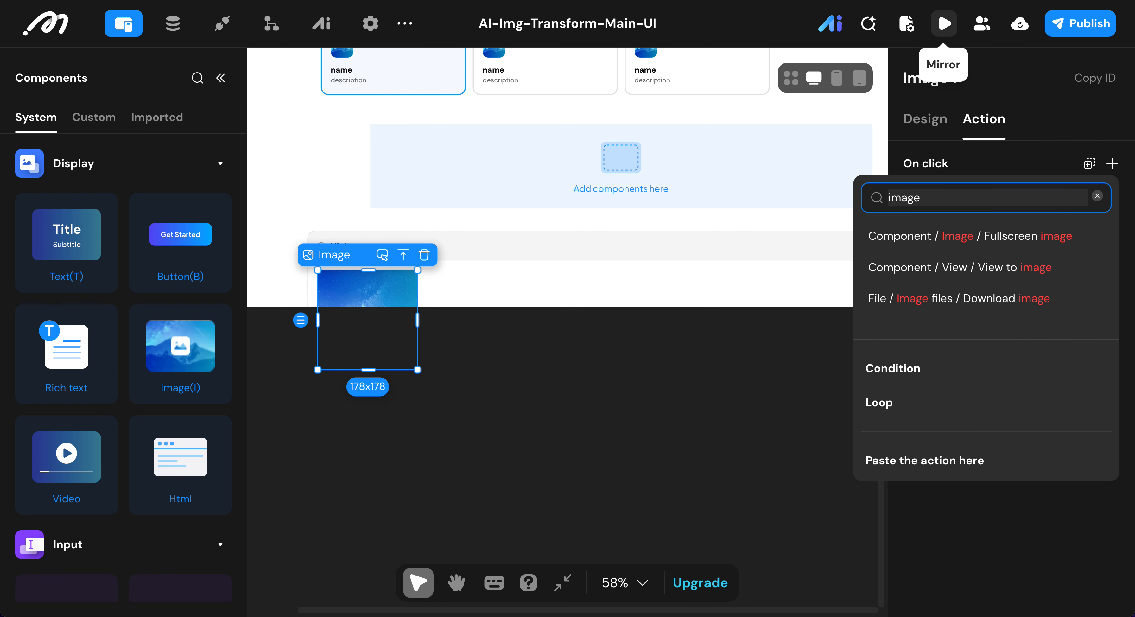
{"action": "left_click", "coordinate": [990, 238]}
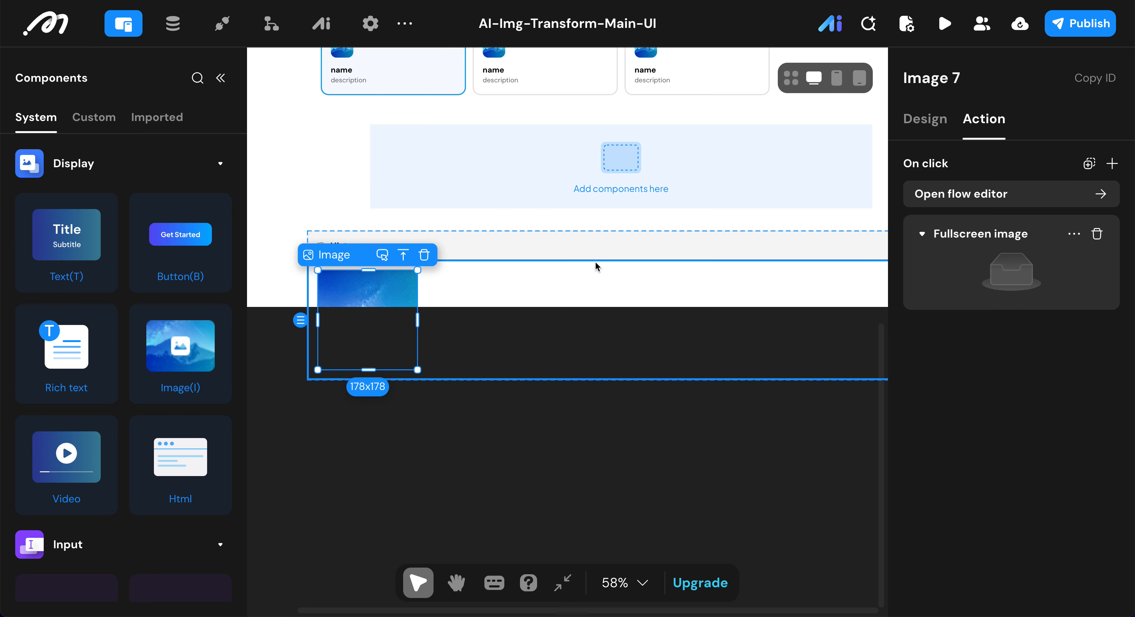
{"action": "scroll", "coordinate": [597, 267], "scroll_direction": "up", "scroll_amount": 10}
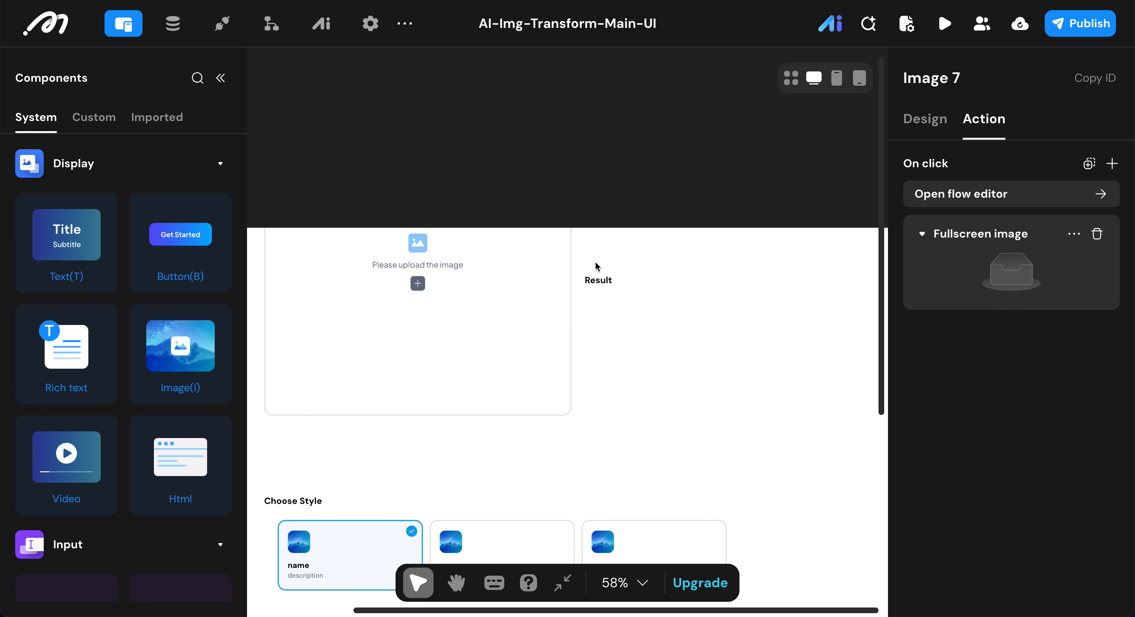
{"action": "scroll", "coordinate": [597, 266], "scroll_direction": "down", "scroll_amount": 8}
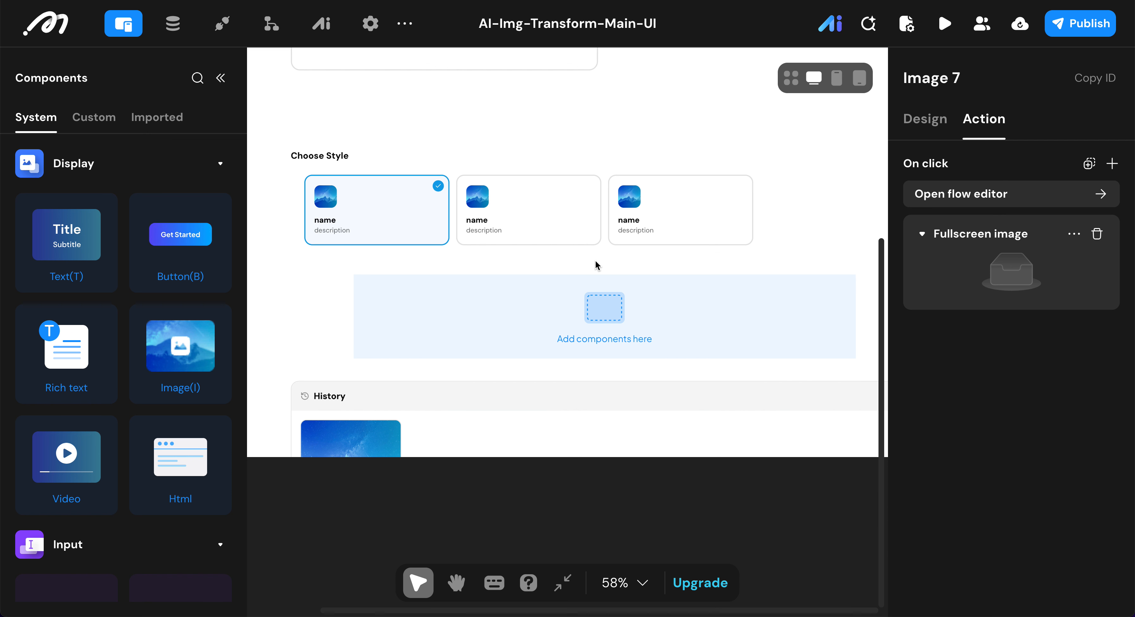